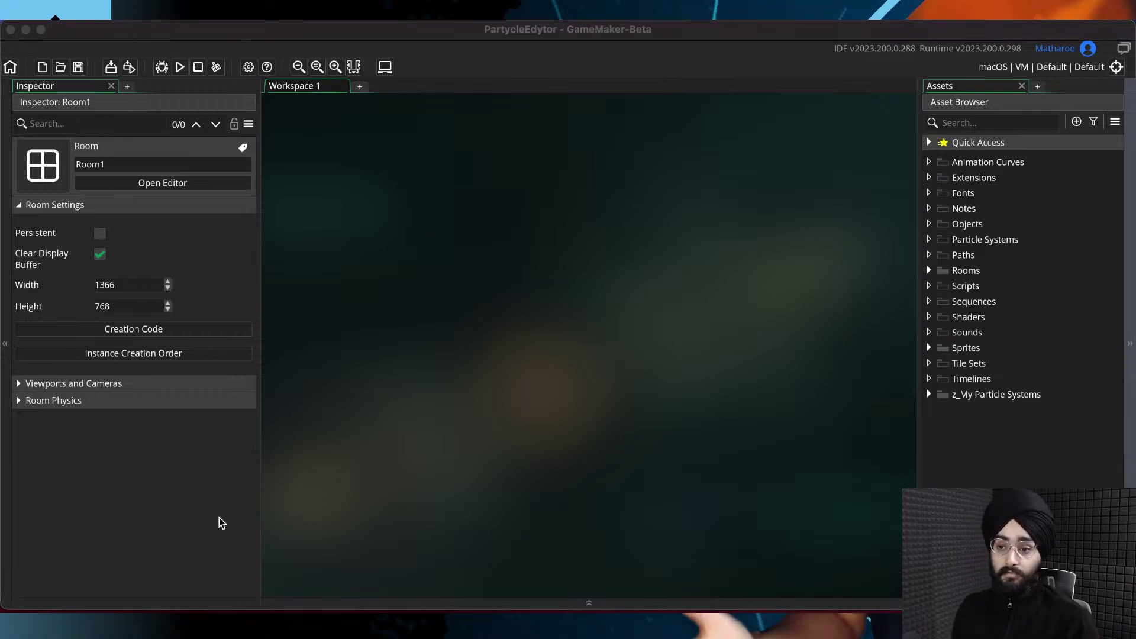
pyautogui.click(406, 449)
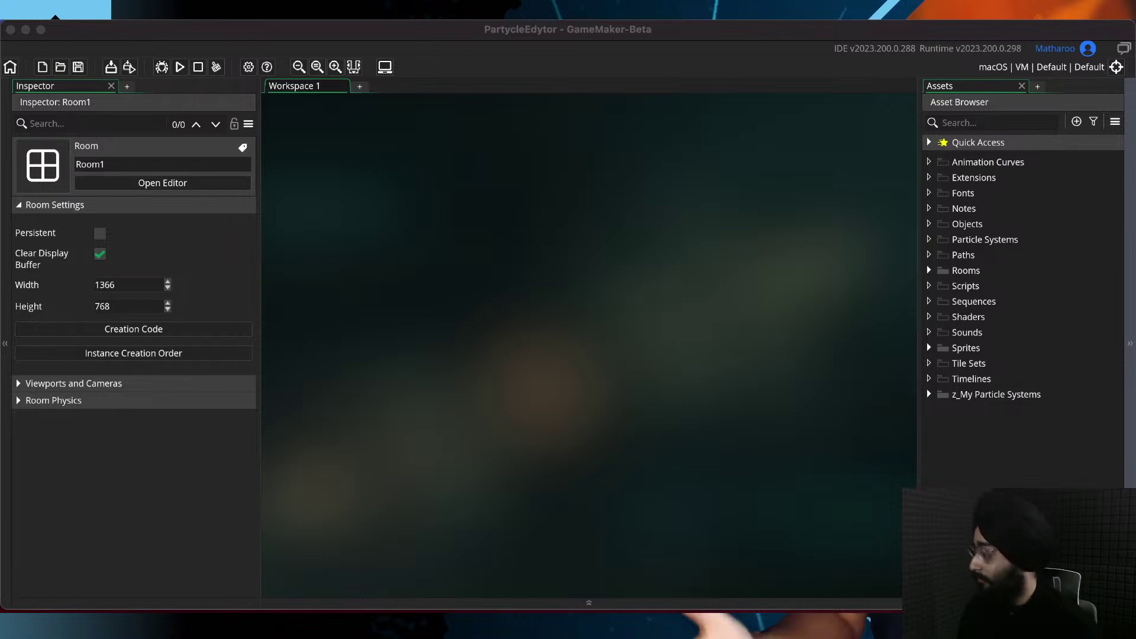
pyautogui.click(404, 154)
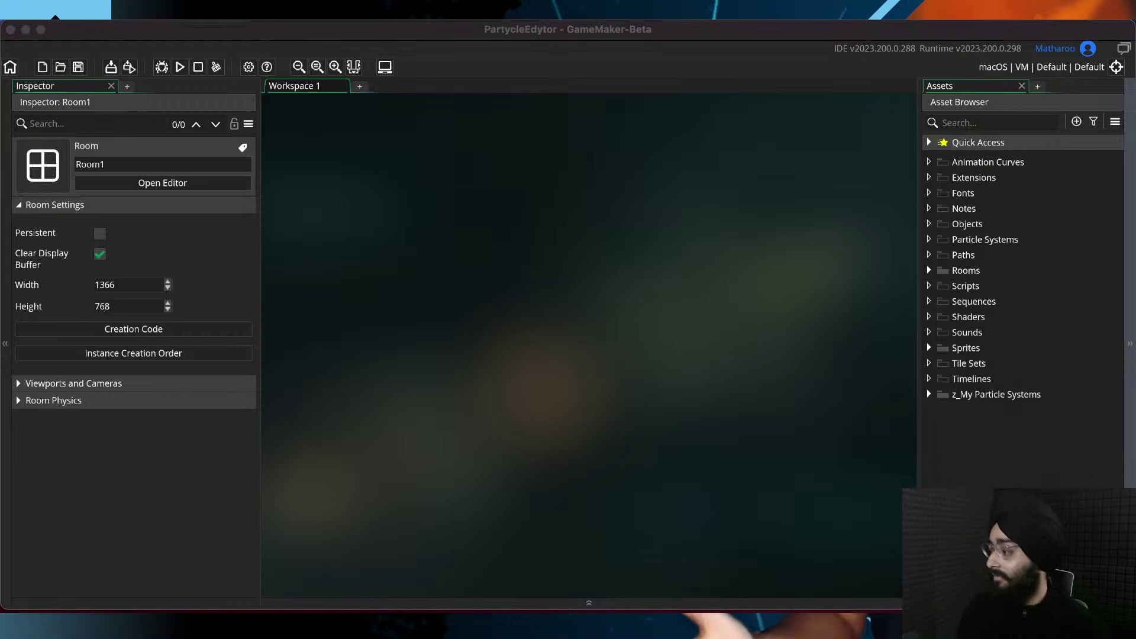
pyautogui.click(476, 261)
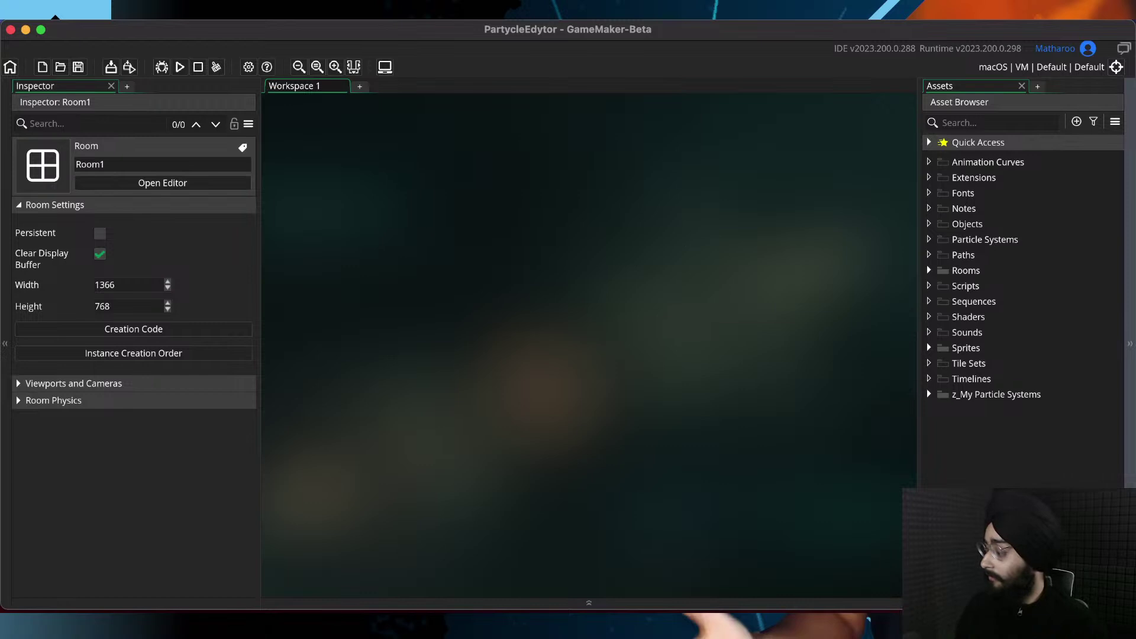
# Create one new particle system asset in the Particle Systems group and select it to show its properties
pyautogui.click(971, 238)
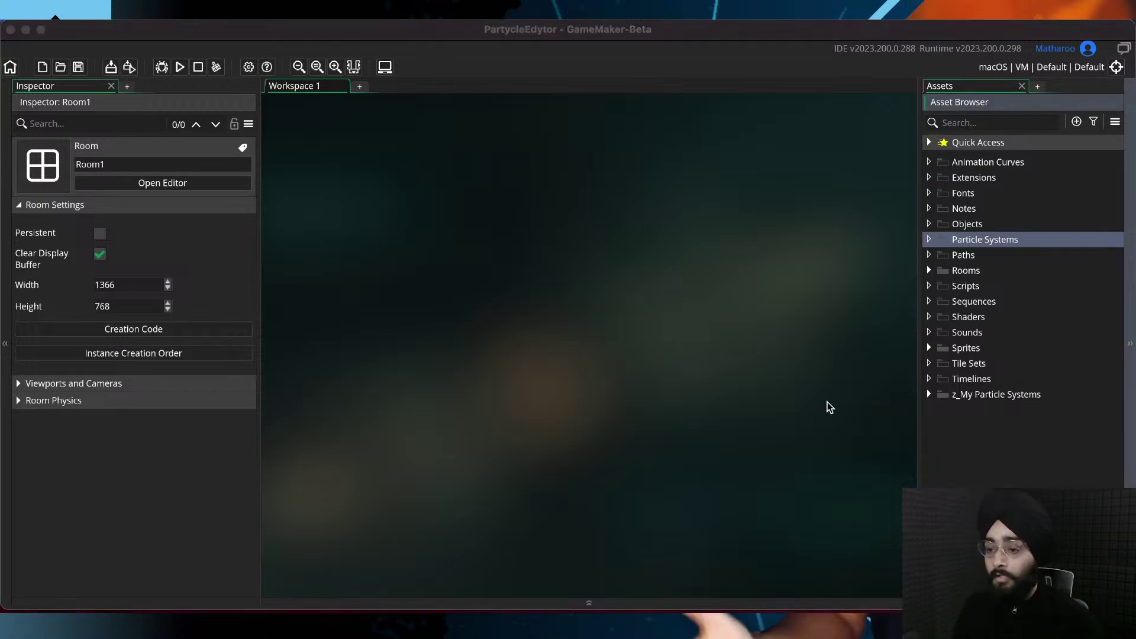
pyautogui.click(951, 244)
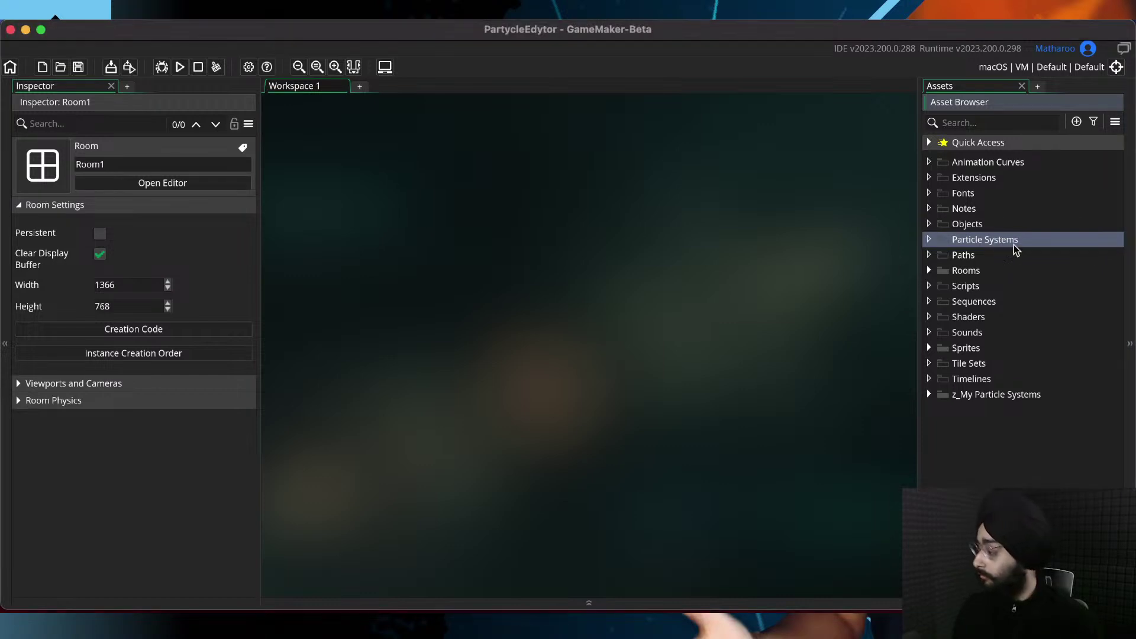
pyautogui.click(1076, 122)
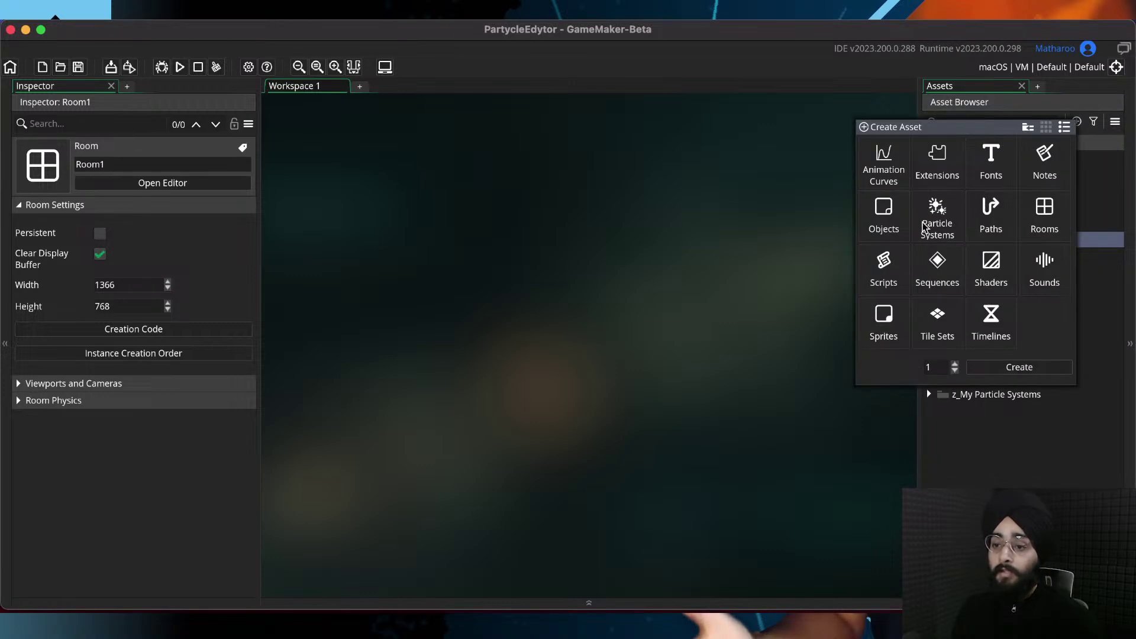
pyautogui.click(931, 214)
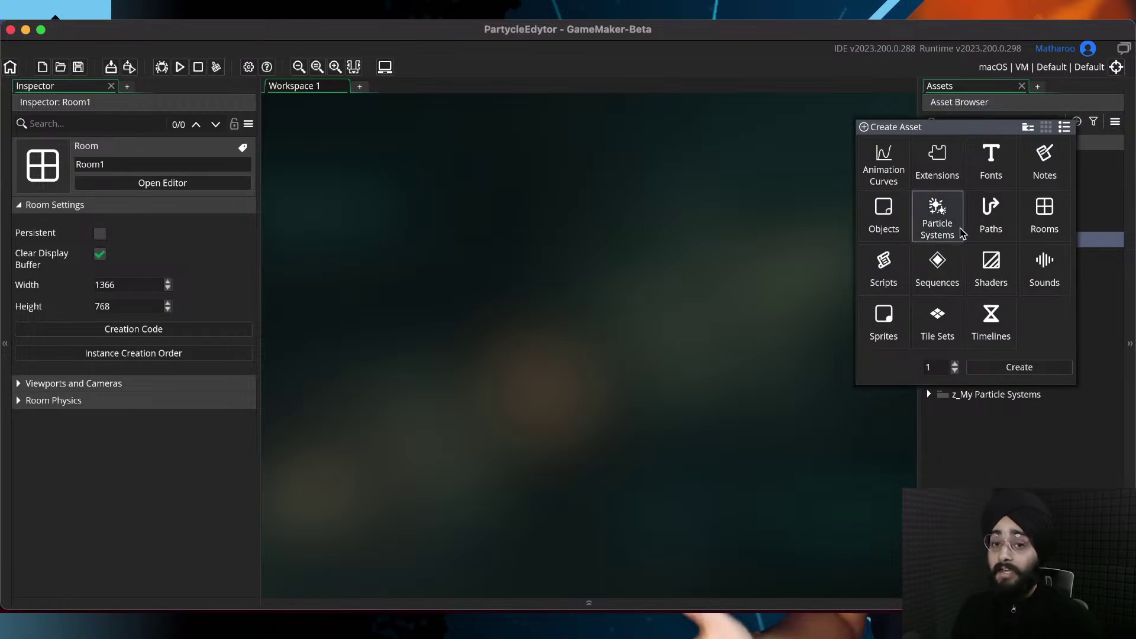
pyautogui.click(999, 369)
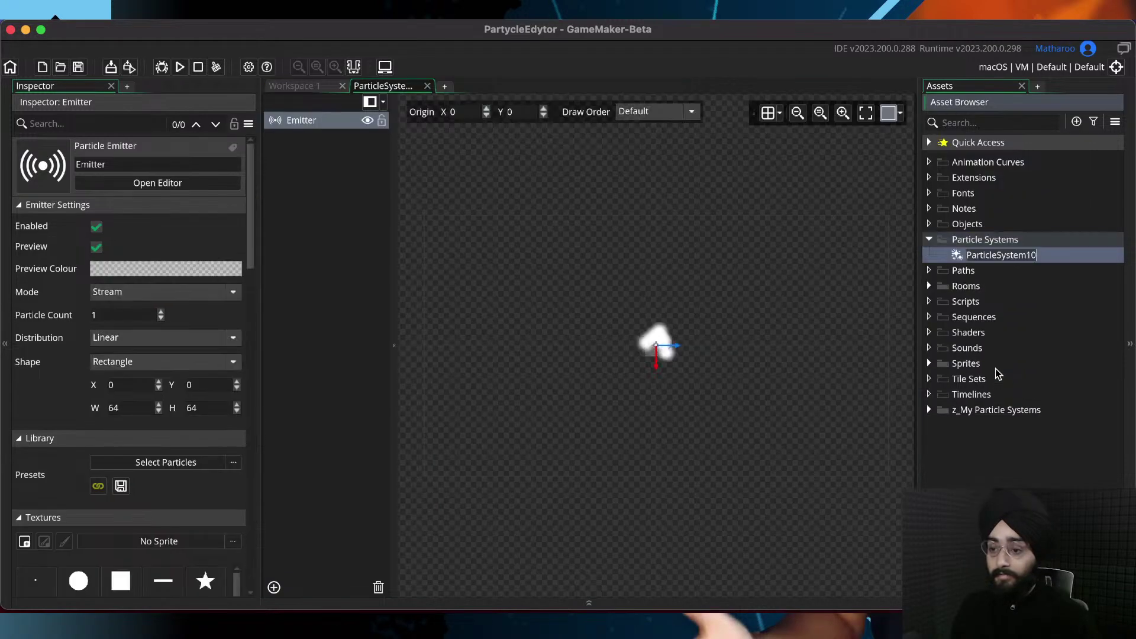
pyautogui.click(996, 258)
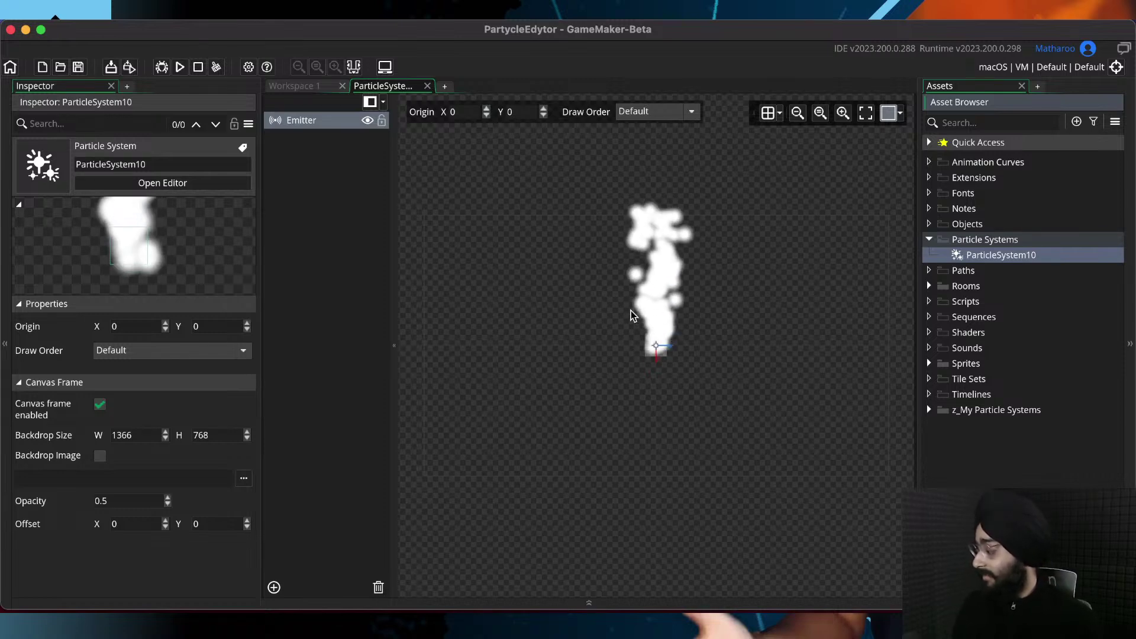
# Examine the default emitter's white particle stream and its emission region on the particle system canvas
pyautogui.moveTo(637, 259); pyautogui.dragTo(629, 290, button='middle')
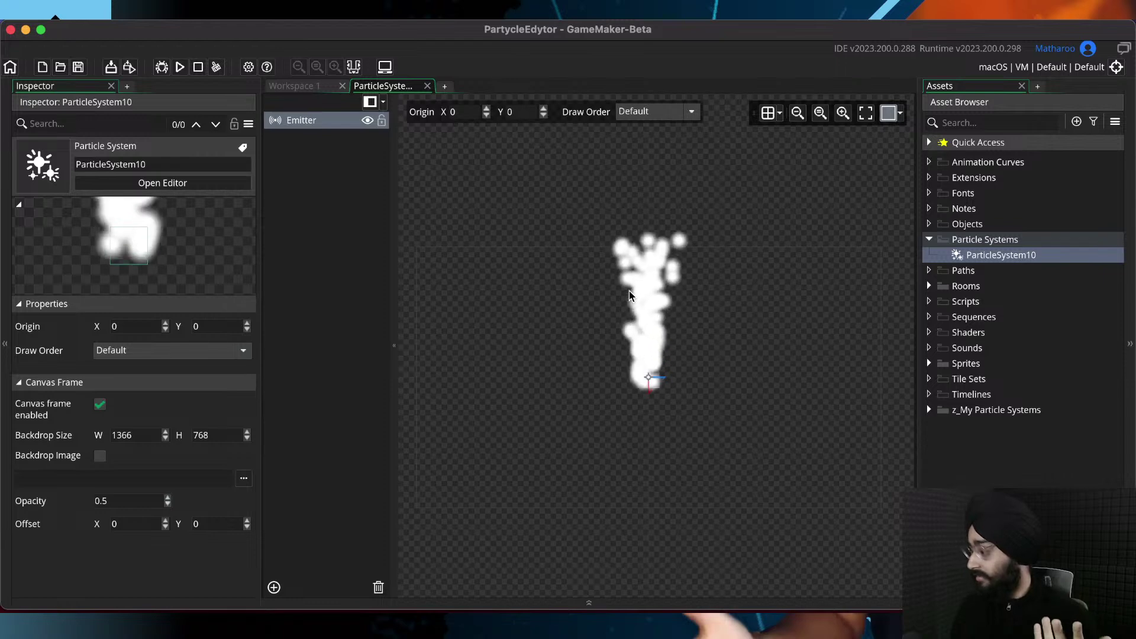
pyautogui.moveTo(630, 290); pyautogui.dragTo(638, 276, button='middle')
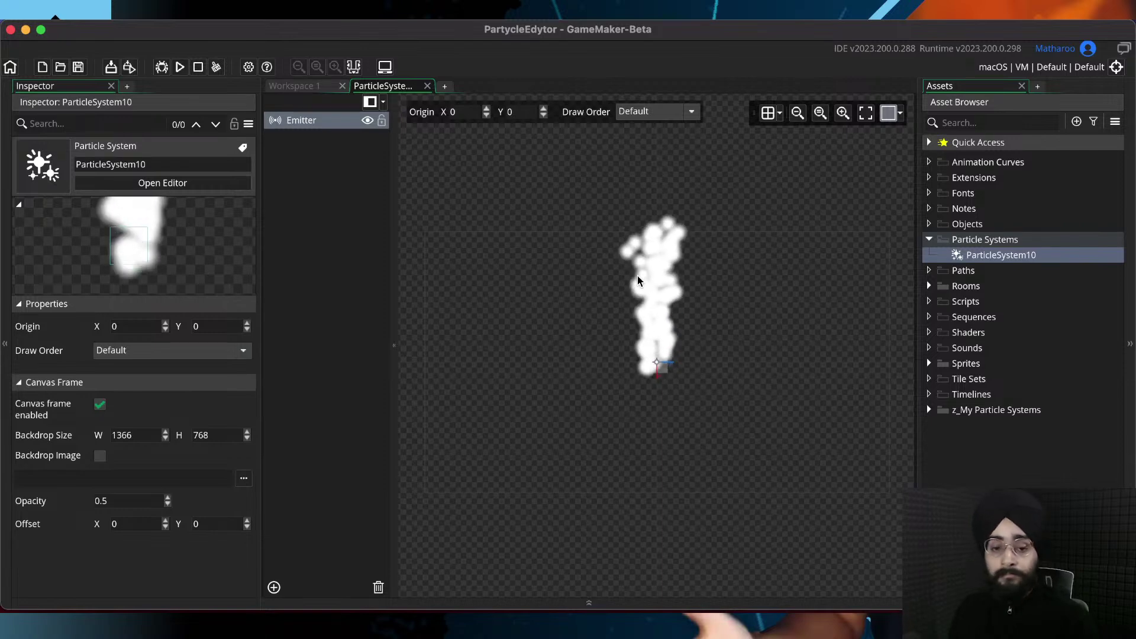
pyautogui.moveTo(547, 335); pyautogui.dragTo(535, 316, button='middle')
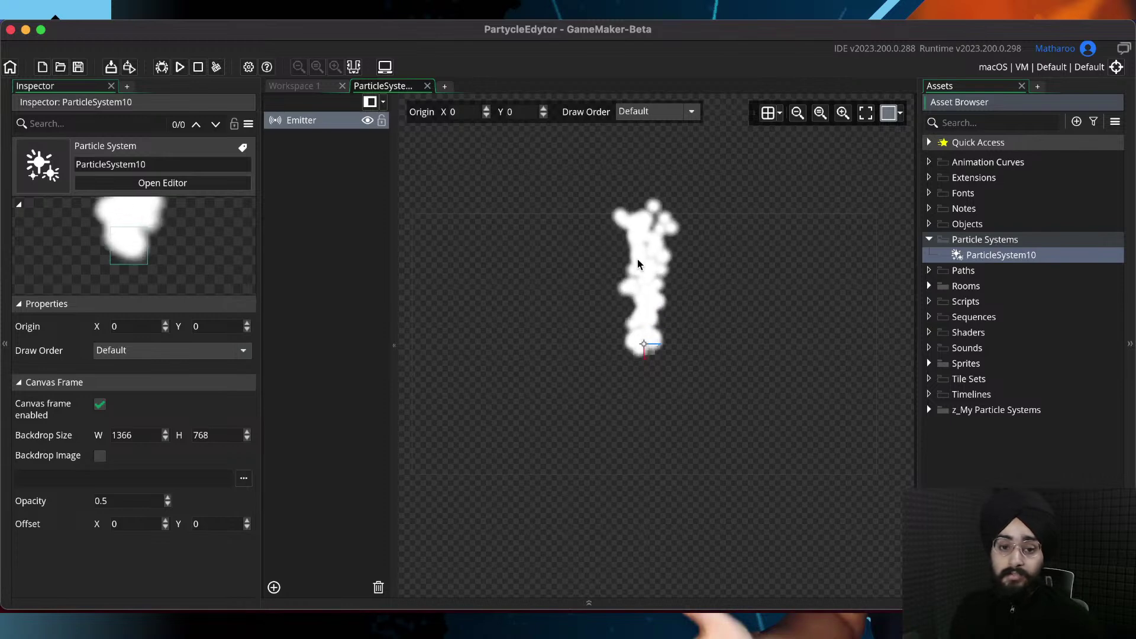
pyautogui.moveTo(638, 259); pyautogui.dragTo(618, 268, button='middle')
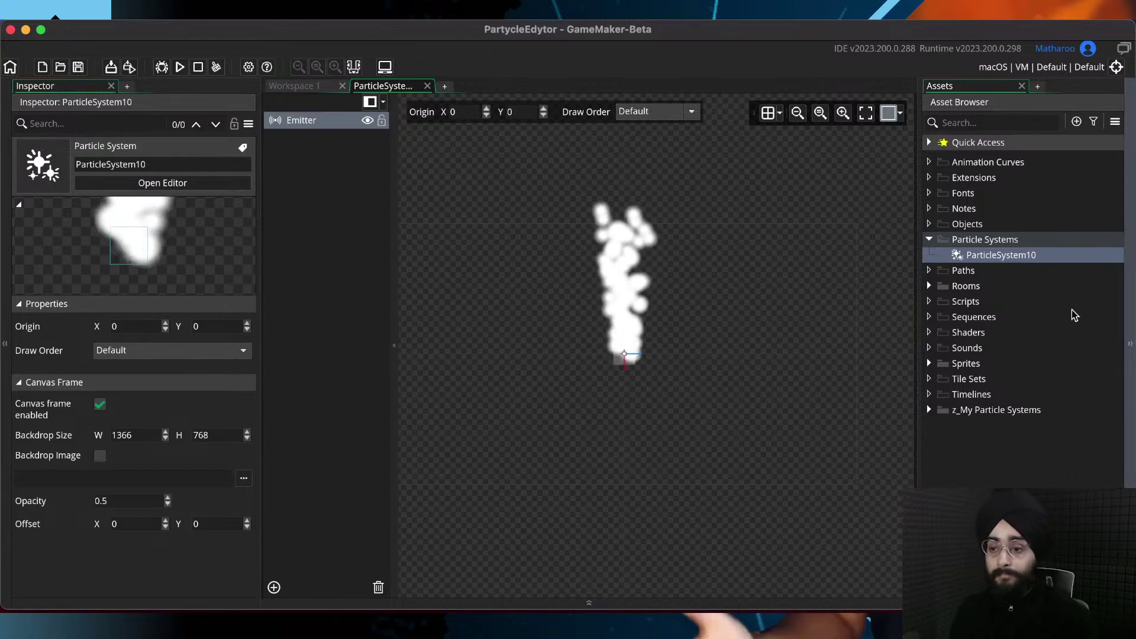
pyautogui.moveTo(664, 295); pyautogui.dragTo(692, 294, button='middle')
pyautogui.moveTo(697, 199); pyautogui.dragTo(641, 261, button='middle')
pyautogui.scroll(3, 591, 328)
pyautogui.moveTo(657, 413); pyautogui.dragTo(662, 290, button='middle')
pyautogui.scroll(-3, 731, 250)
pyautogui.moveTo(732, 253); pyautogui.dragTo(681, 346, button='middle')
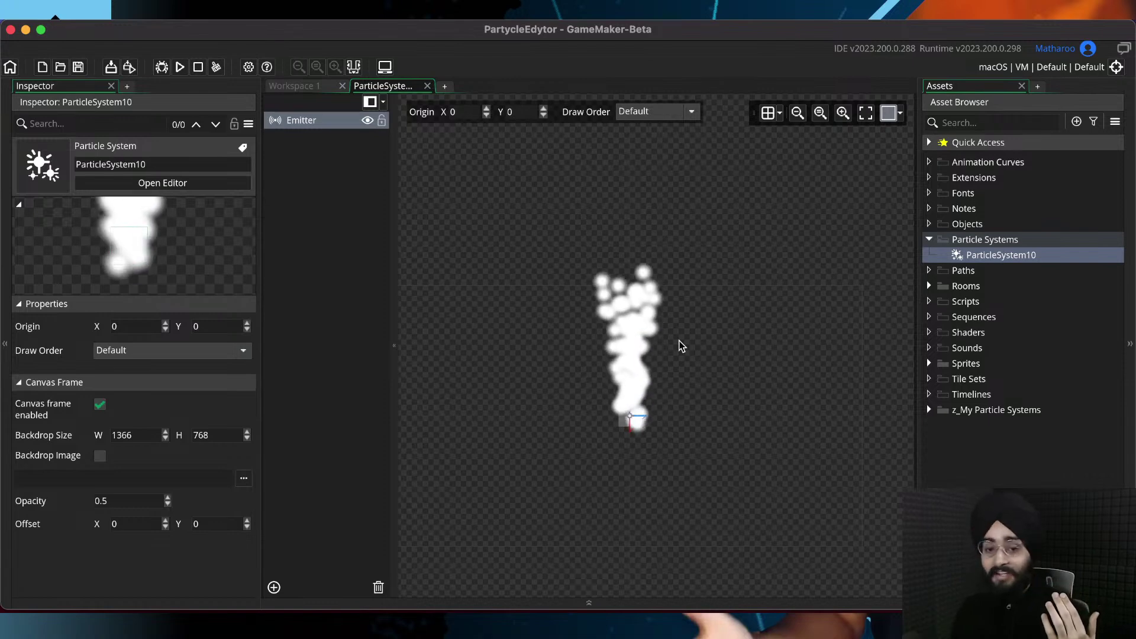
pyautogui.moveTo(681, 346); pyautogui.dragTo(705, 249, button='middle')
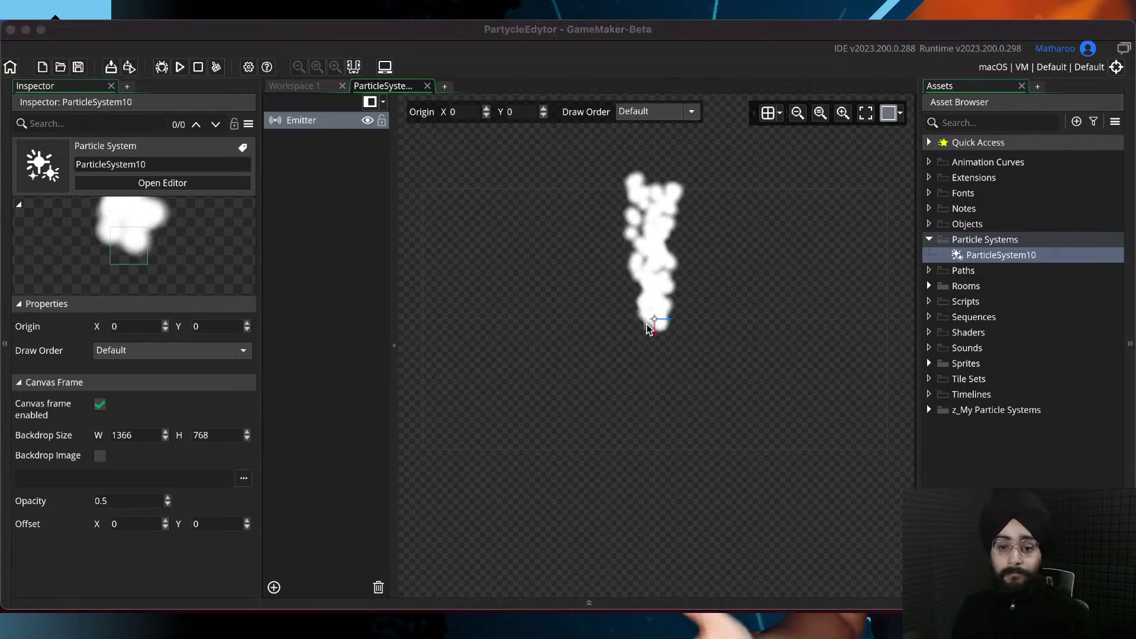
pyautogui.click(750, 288)
pyautogui.moveTo(751, 288); pyautogui.dragTo(724, 339, button='middle')
pyautogui.scroll(5, 630, 295)
pyautogui.moveTo(631, 226); pyautogui.dragTo(661, 246, button='middle')
pyautogui.scroll(-5, 640, 210)
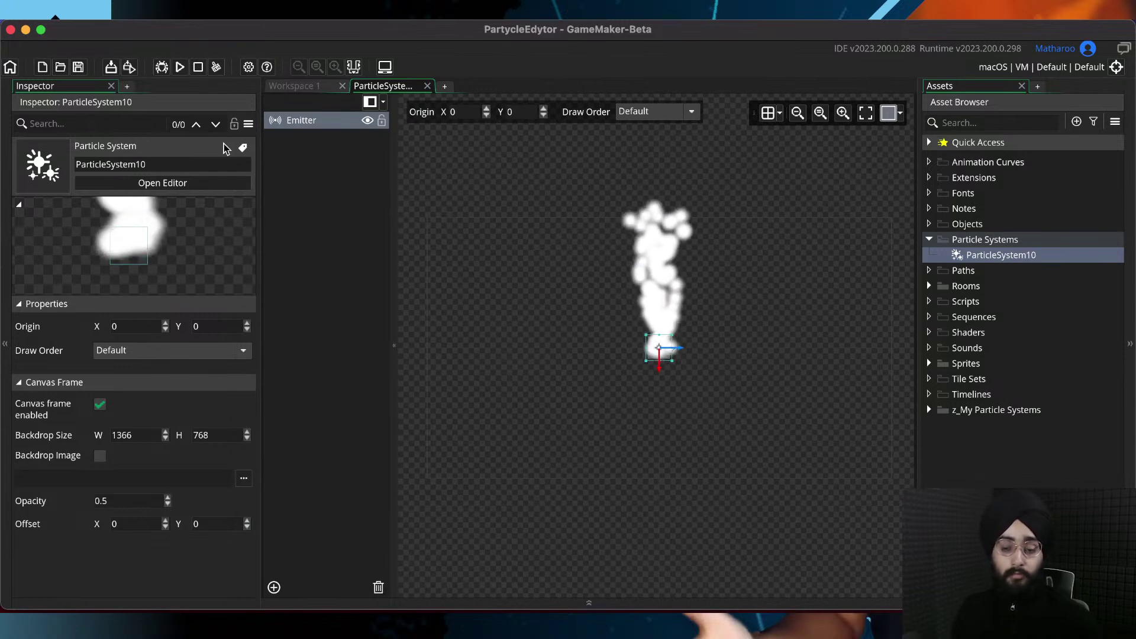
pyautogui.moveTo(637, 251)
pyautogui.mouseDown(button='middle')
pyautogui.moveTo(570, 294)
pyautogui.moveTo(624, 247)
pyautogui.moveTo(641, 247)
pyautogui.mouseUp(button='middle')
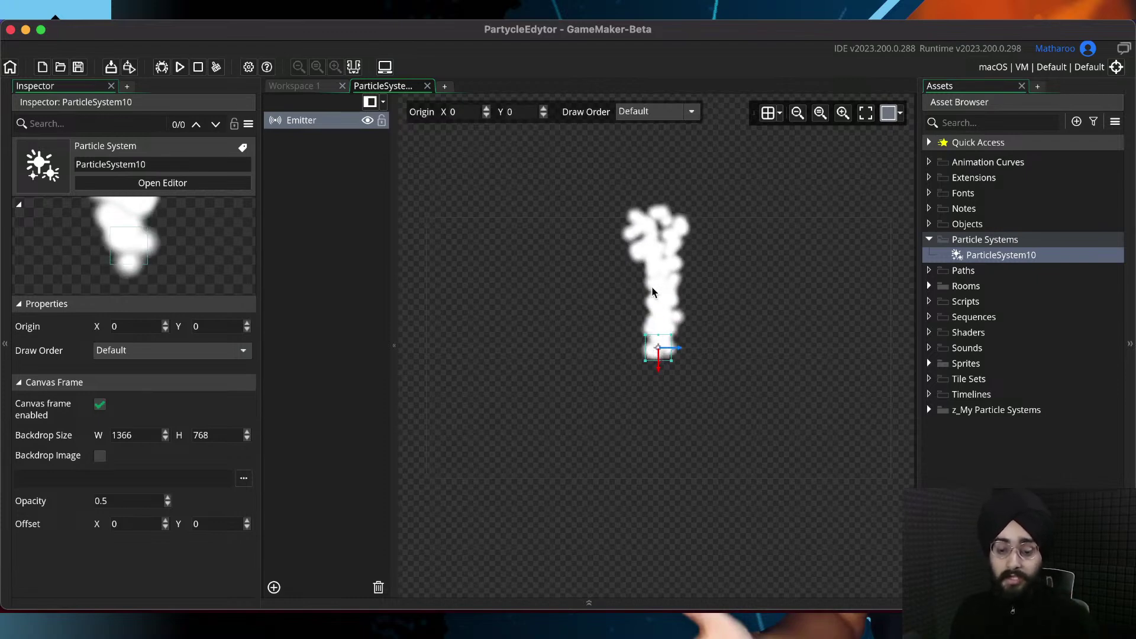
pyautogui.moveTo(651, 287)
pyautogui.mouseDown(button='middle')
pyautogui.moveTo(652, 188)
pyautogui.moveTo(652, 276)
pyautogui.mouseUp(button='middle')
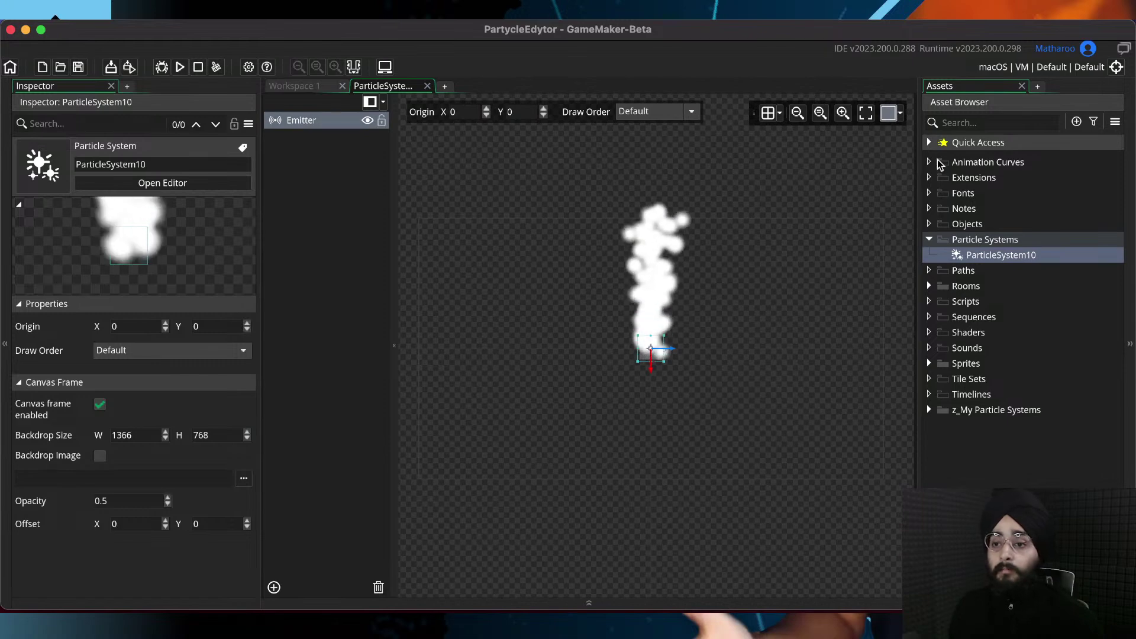
# Inspect the canvas frame outline around the emitter in the particle system editor
pyautogui.click(886, 115)
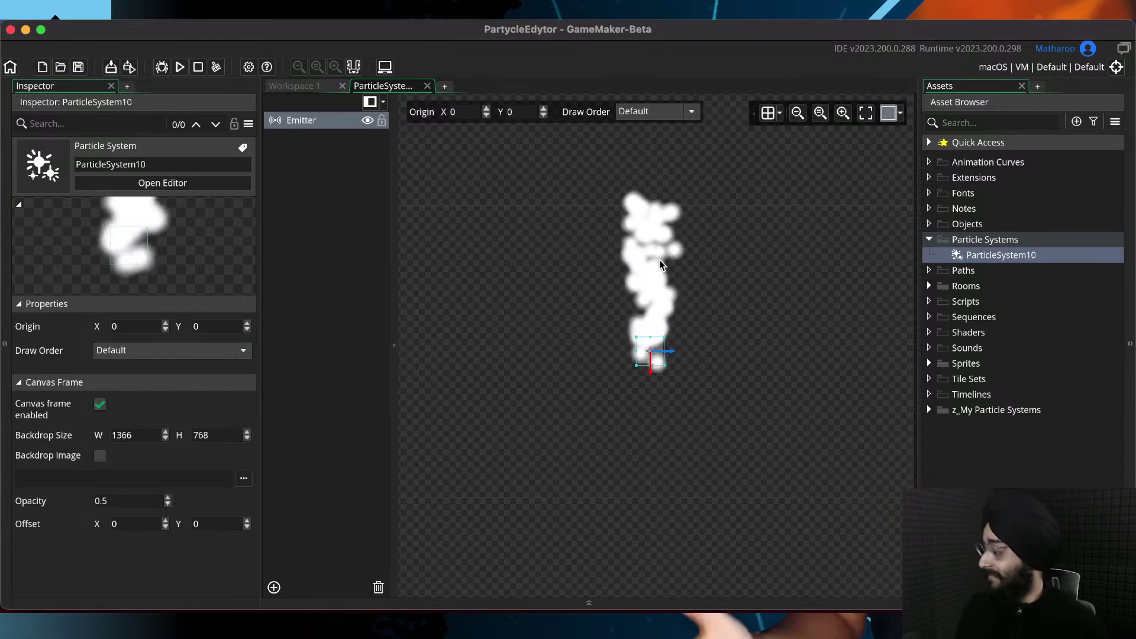
pyautogui.moveTo(659, 261); pyautogui.dragTo(659, 273, button='middle')
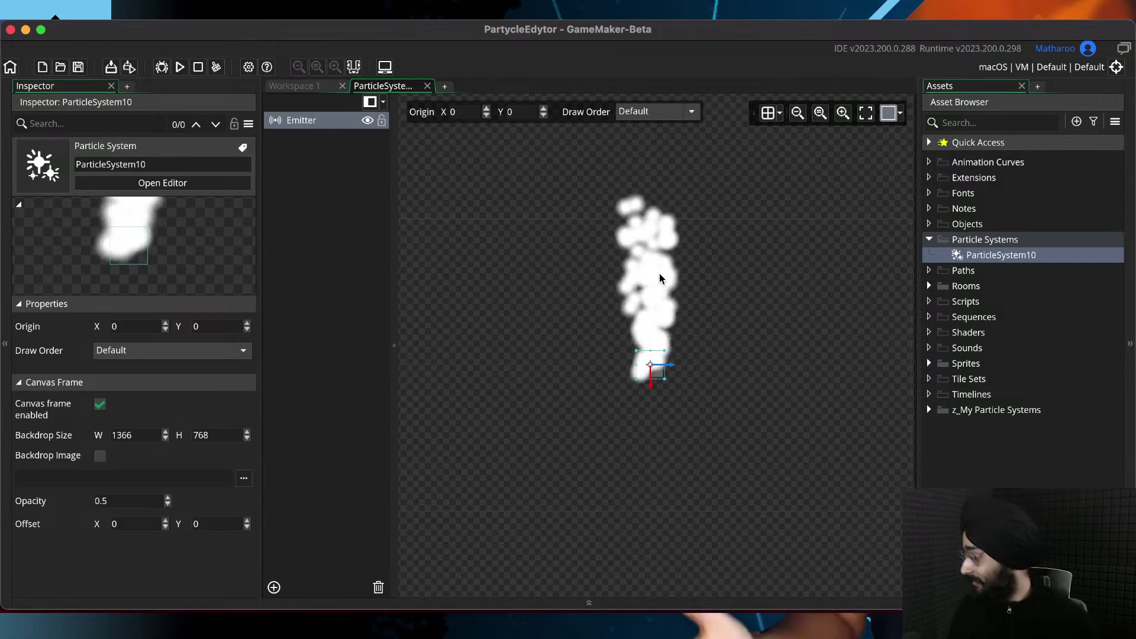
pyautogui.moveTo(659, 274); pyautogui.dragTo(659, 267, button='middle')
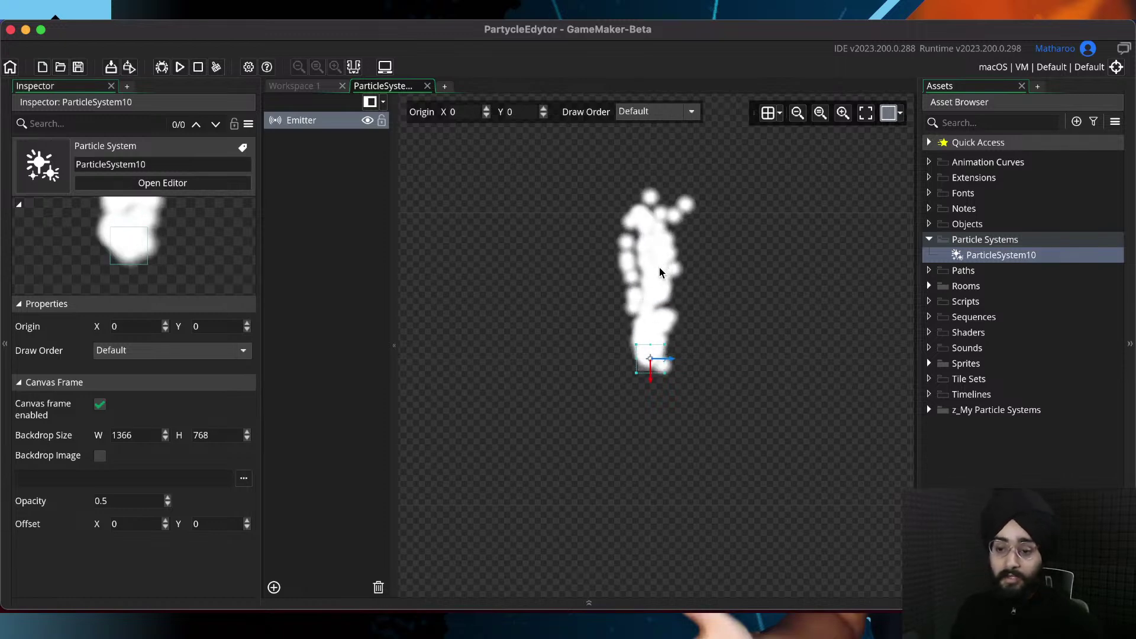
pyautogui.moveTo(674, 231); pyautogui.dragTo(676, 216, button='middle')
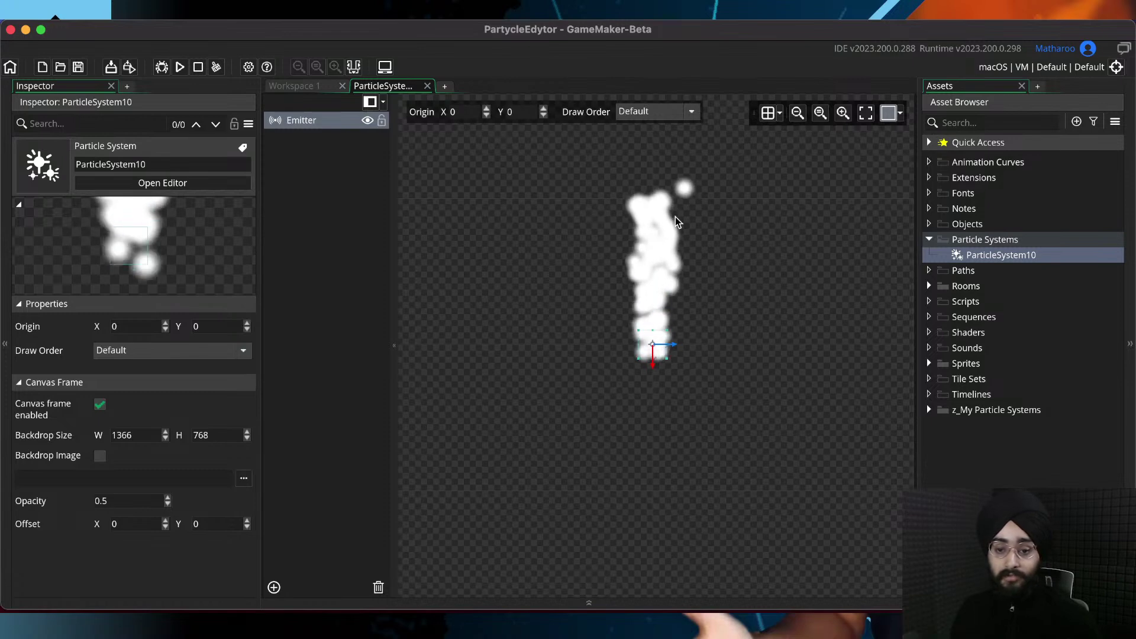
pyautogui.moveTo(676, 217)
pyautogui.mouseDown(button='middle')
pyautogui.moveTo(674, 172)
pyautogui.moveTo(675, 203)
pyautogui.mouseUp(button='middle')
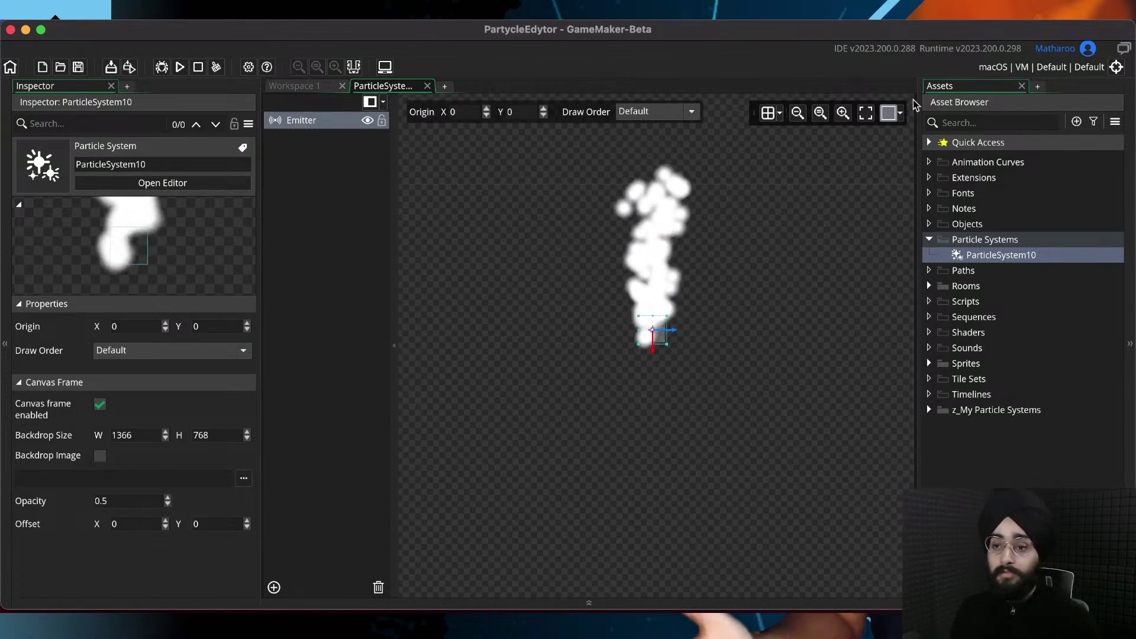
pyautogui.moveTo(829, 159); pyautogui.dragTo(796, 171, button='middle')
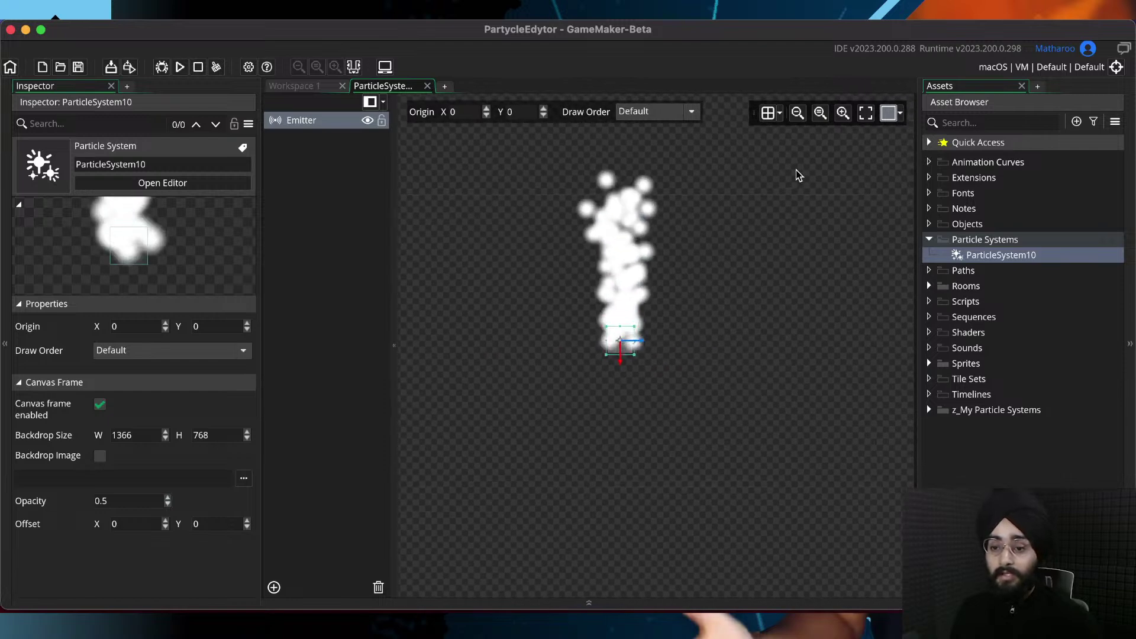
pyautogui.moveTo(769, 219); pyautogui.dragTo(825, 225, button='middle')
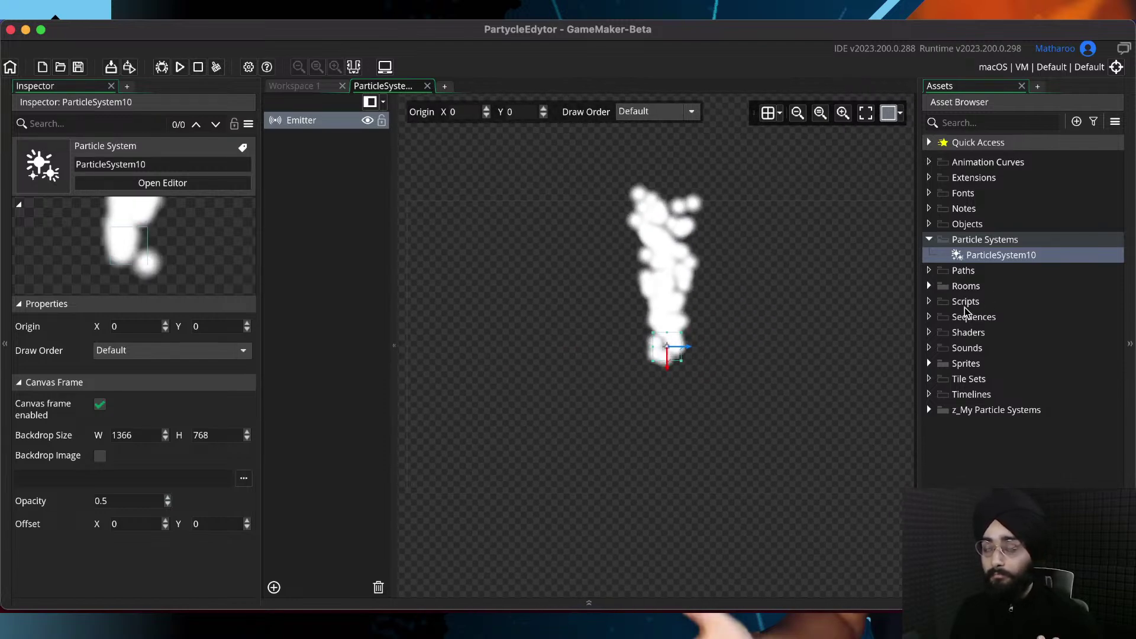
pyautogui.moveTo(712, 303); pyautogui.dragTo(654, 307, button='middle')
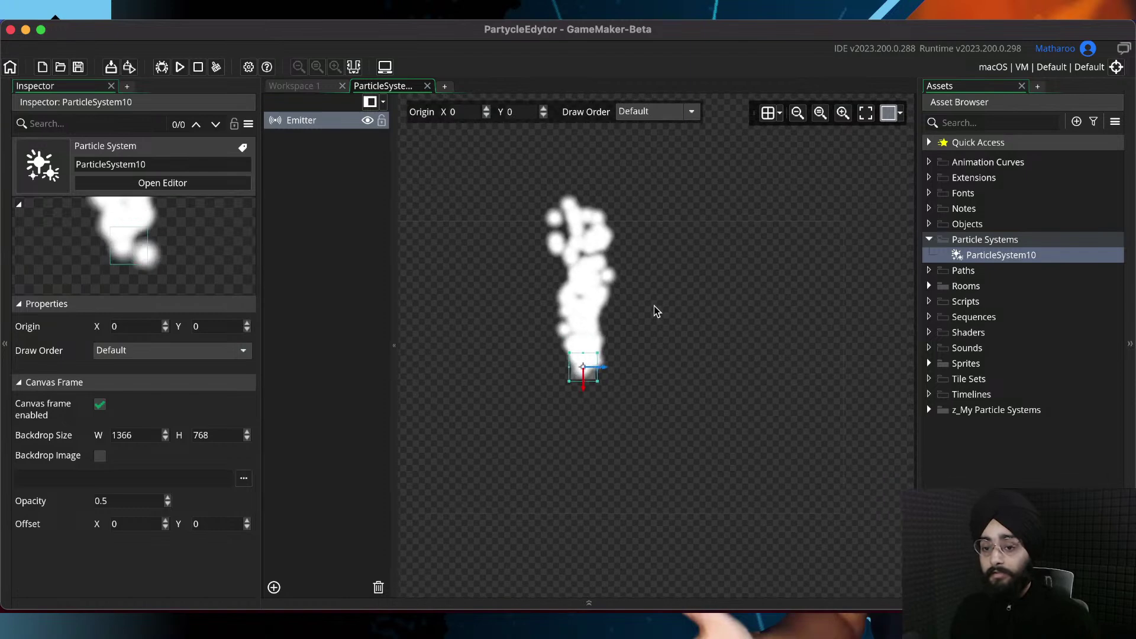
# Try the canvas frame on and off, leave it disabled for the new particle system, and check the canvas
pyautogui.click(889, 113)
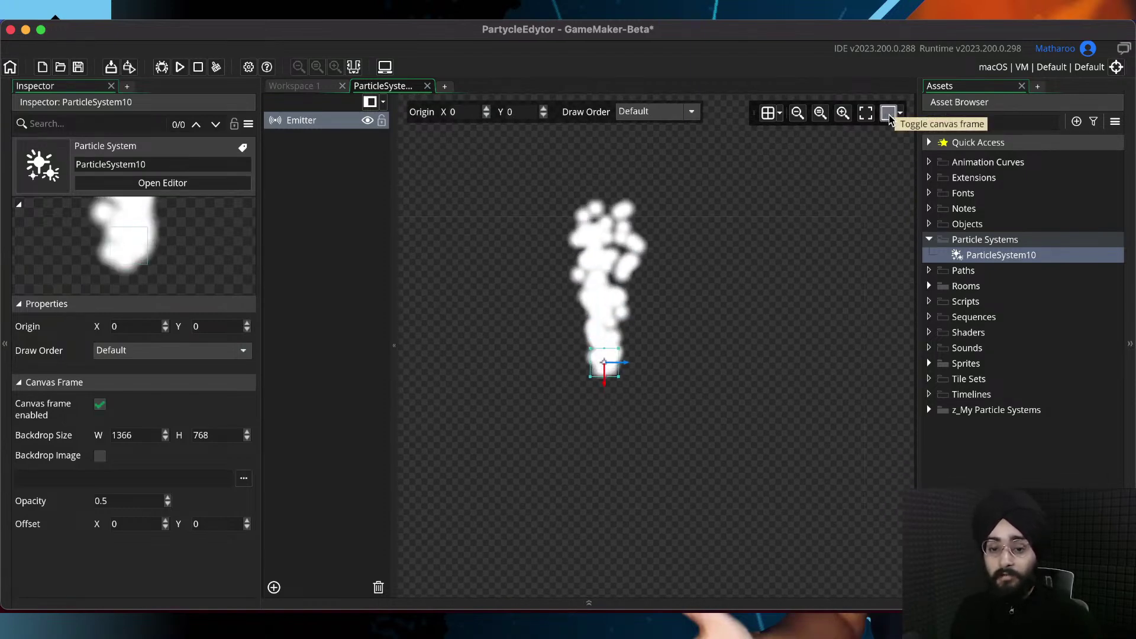
pyautogui.click(889, 113)
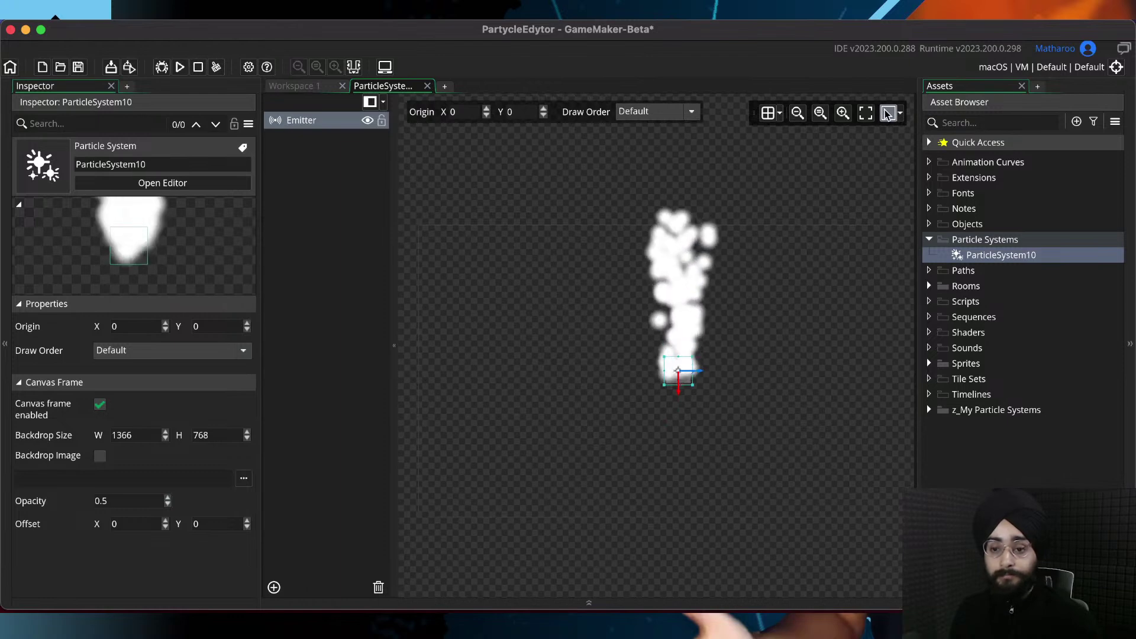
pyautogui.moveTo(786, 267); pyautogui.dragTo(737, 244, button='middle')
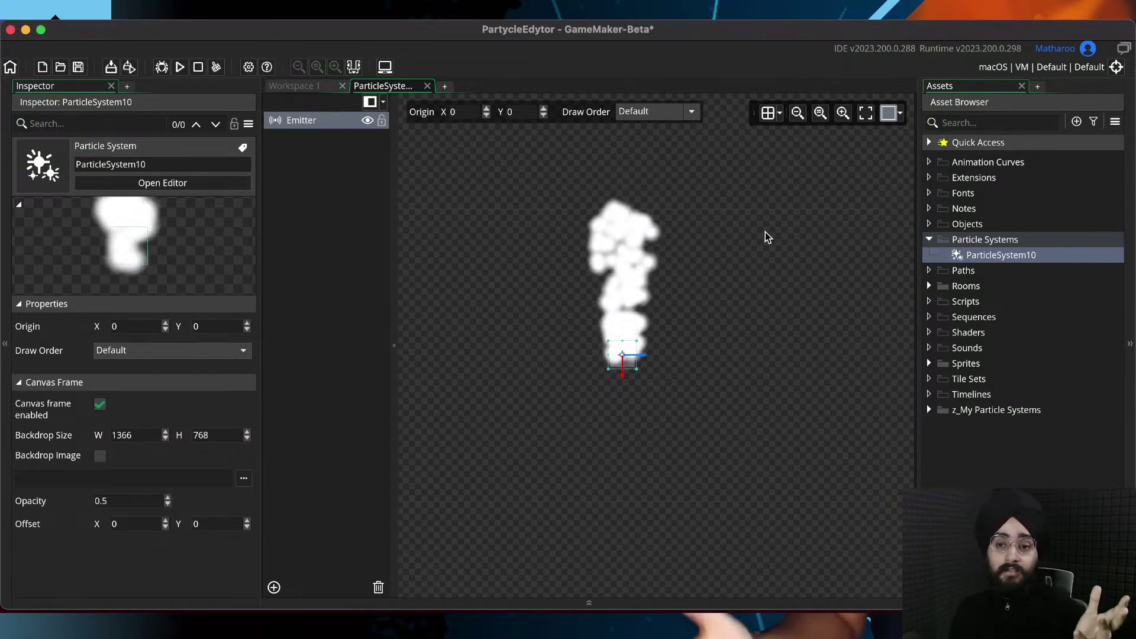
pyautogui.click(888, 114)
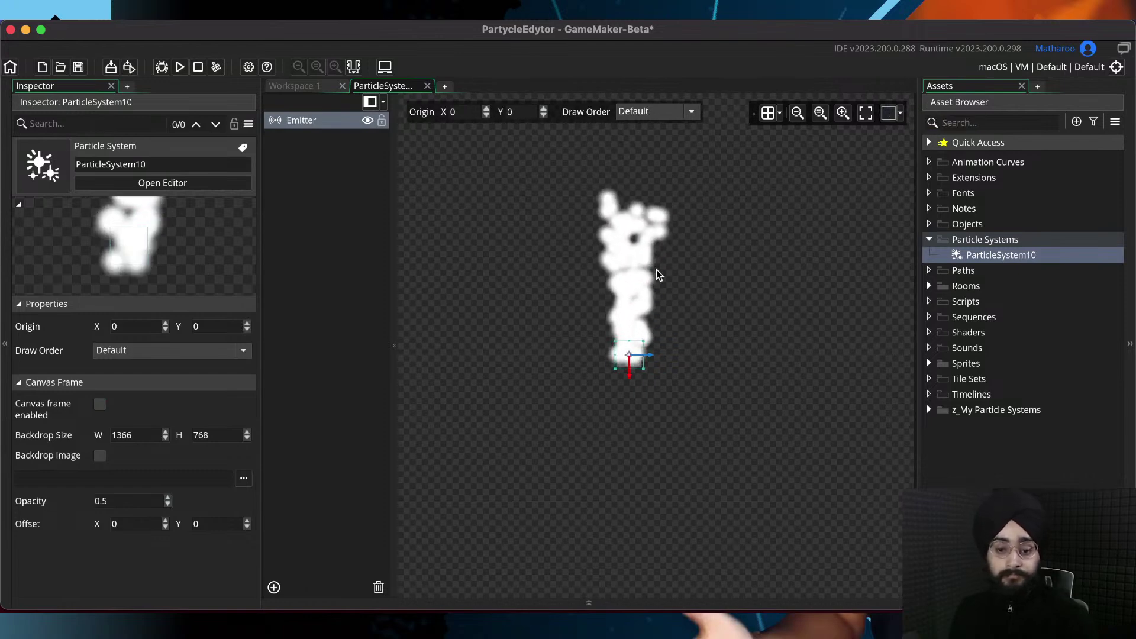
pyautogui.keyDown('ctrl'); pyautogui.scroll(2, 654, 274); pyautogui.keyUp('ctrl')
pyautogui.keyDown('ctrl'); pyautogui.scroll(-2, 662, 288); pyautogui.keyUp('ctrl')
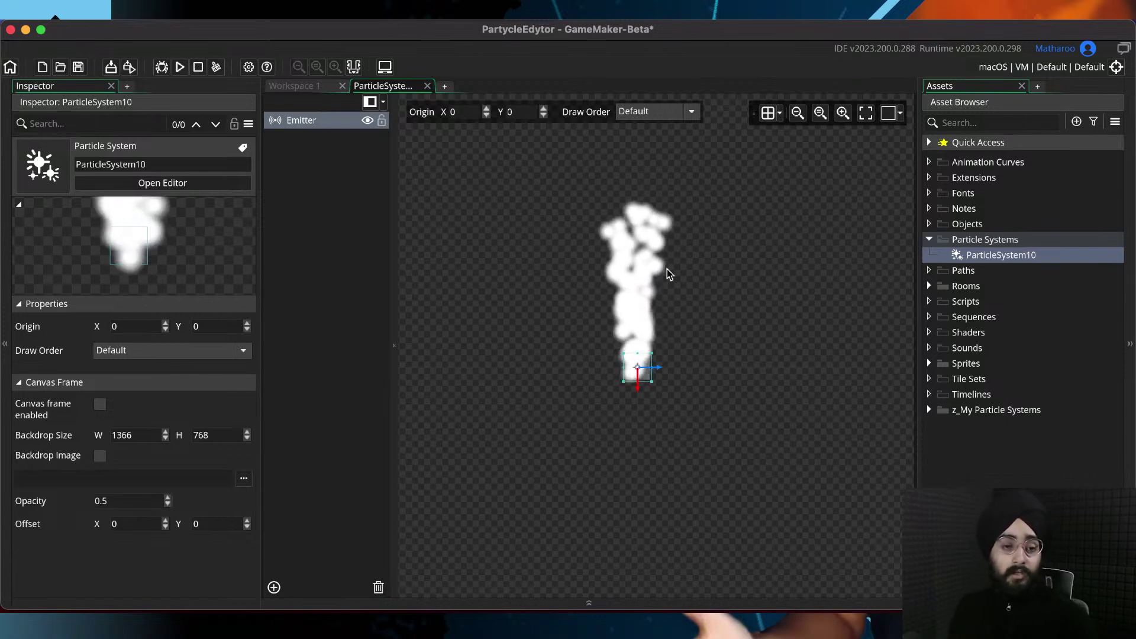
pyautogui.hscroll(1, 613, 281)
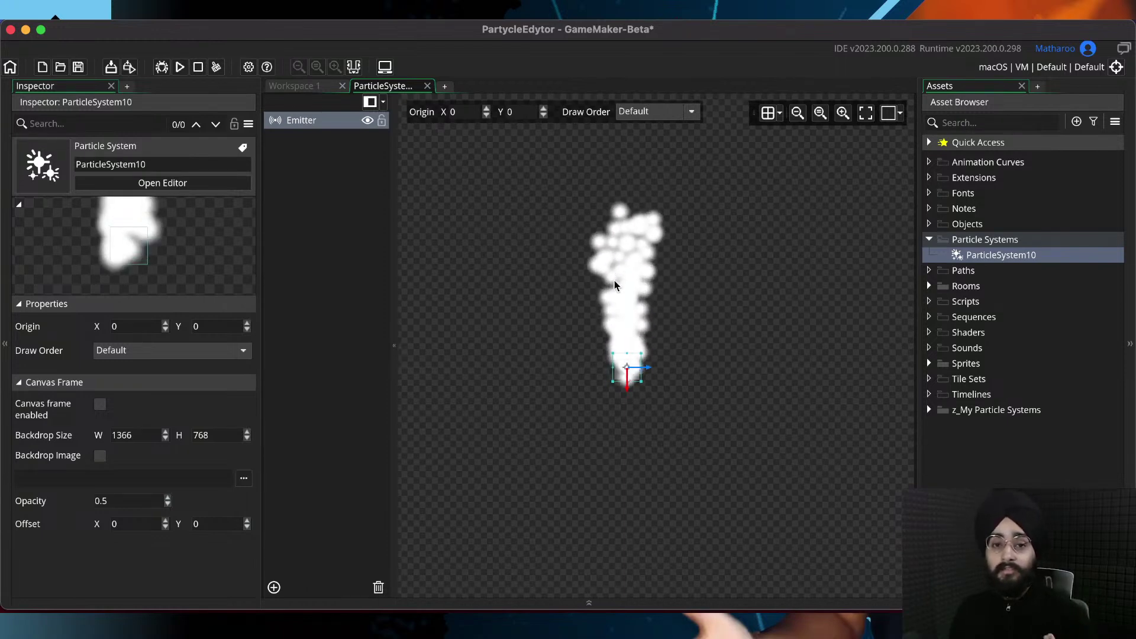
pyautogui.moveTo(613, 311); pyautogui.dragTo(632, 325, button='middle')
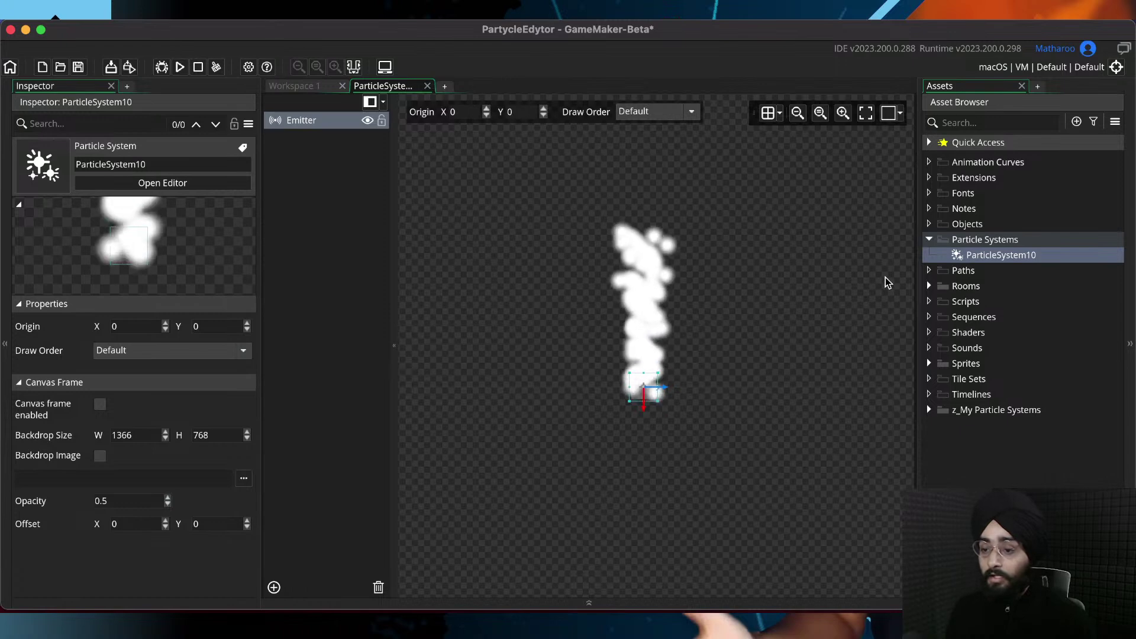
# Open the VFX_Fire2 particle system from the z_My Particle Systems group and examine its fire effect on the canvas
pyautogui.click(929, 364)
pyautogui.click(929, 364)
pyautogui.click(929, 410)
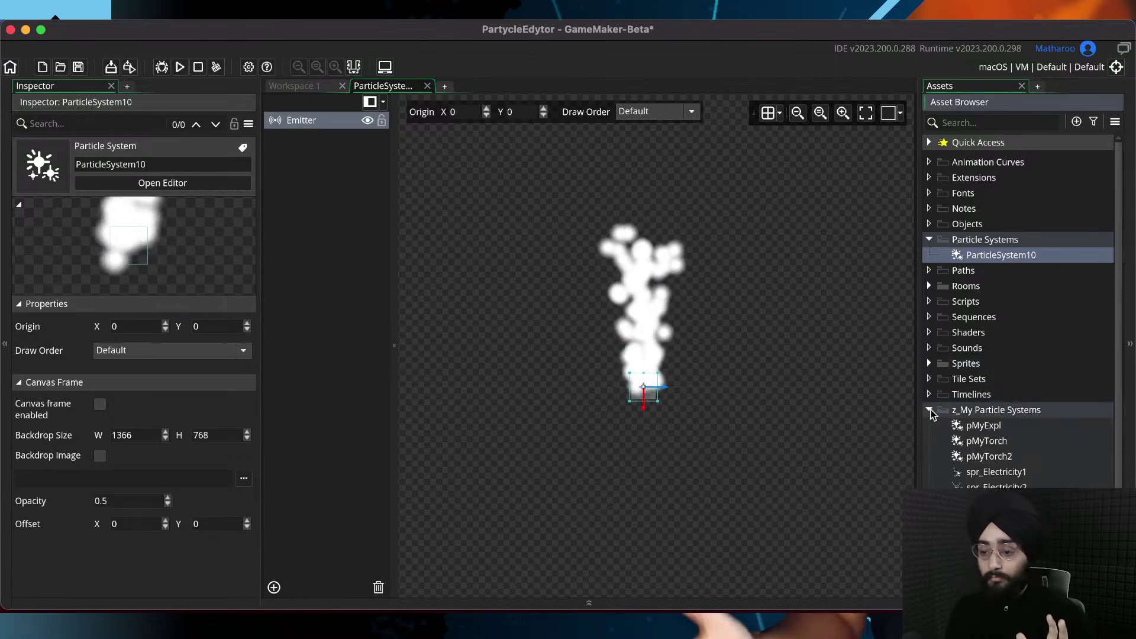
pyautogui.scroll(-3, 1018, 360)
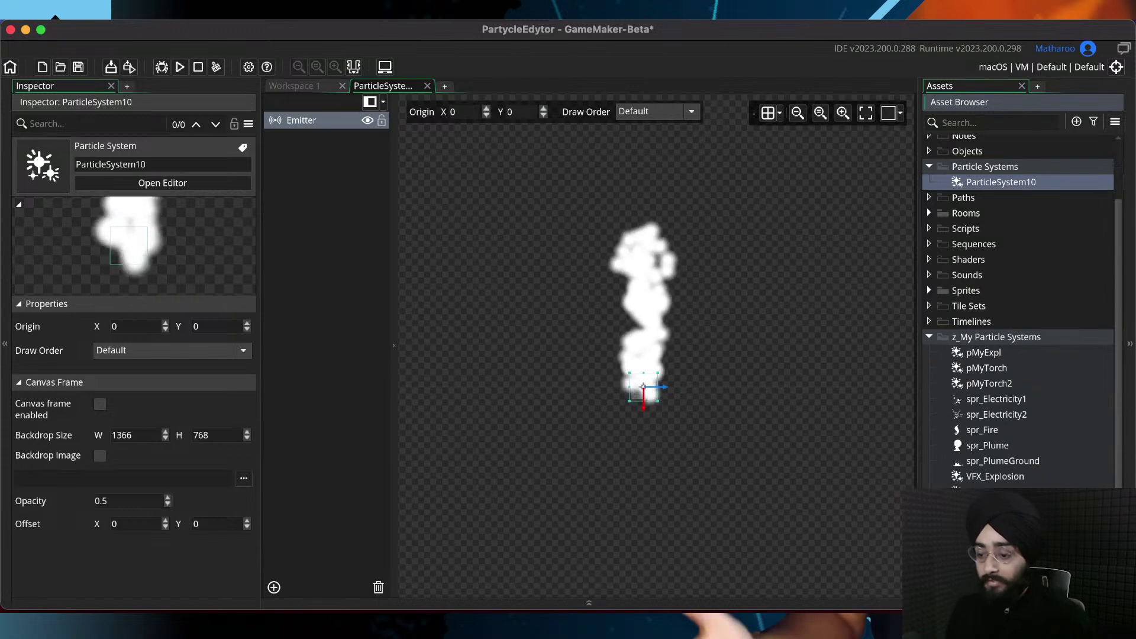
pyautogui.click(995, 492)
pyautogui.doubleClick(994, 492)
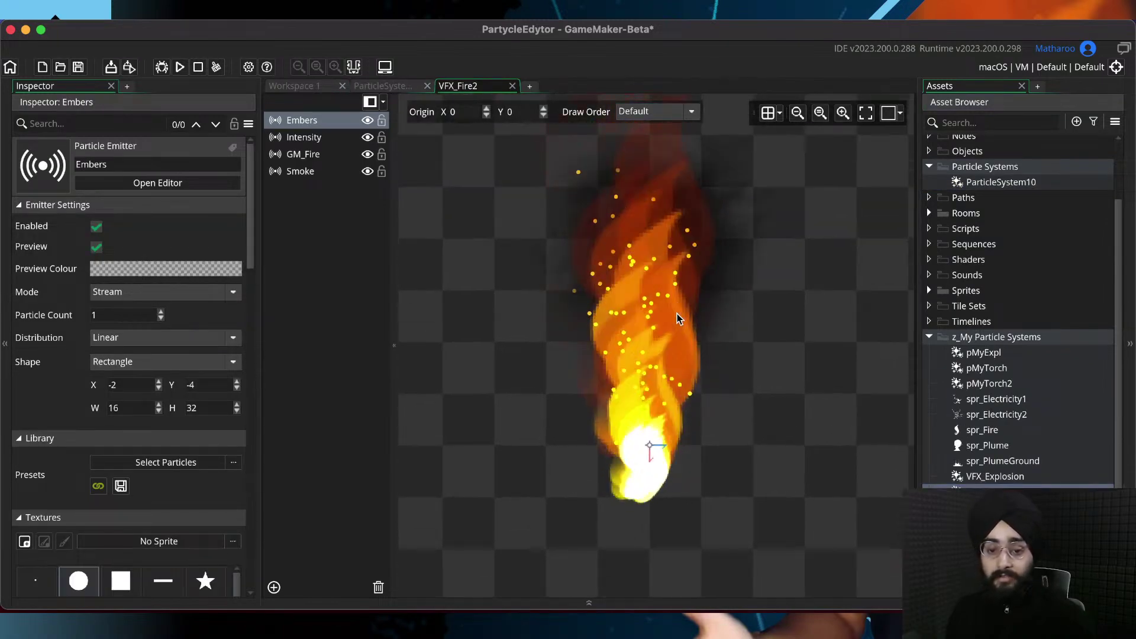
pyautogui.moveTo(698, 303)
pyautogui.mouseDown(button='middle')
pyautogui.moveTo(644, 388)
pyautogui.moveTo(700, 392)
pyautogui.mouseUp(button='middle')
pyautogui.scroll(2, 705, 391)
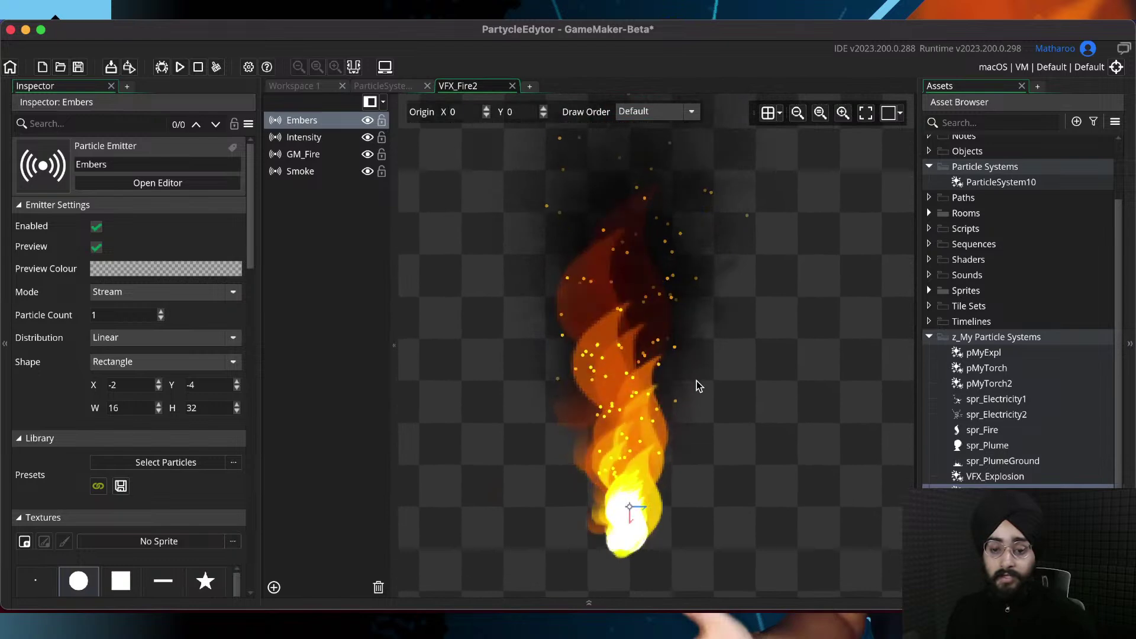
pyautogui.scroll(-2, 697, 381)
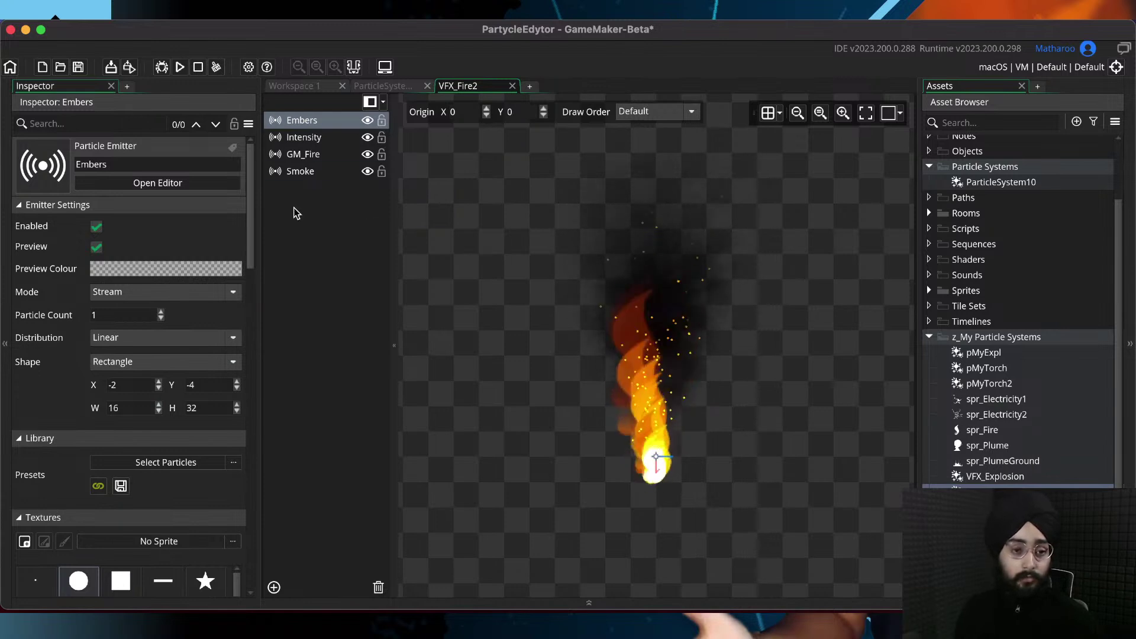
# Look through the settings of the Intensity, Smoke, GM_Fire and Embers emitters in VFX_Fire2
pyautogui.click(304, 157)
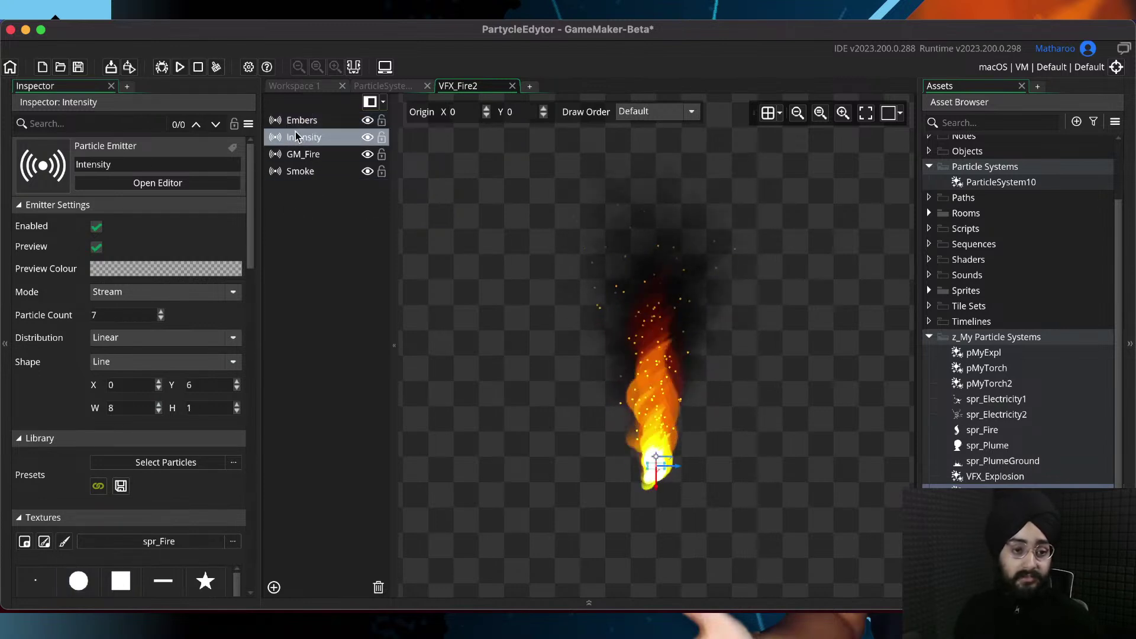
pyautogui.click(300, 171)
pyautogui.click(303, 154)
pyautogui.click(303, 137)
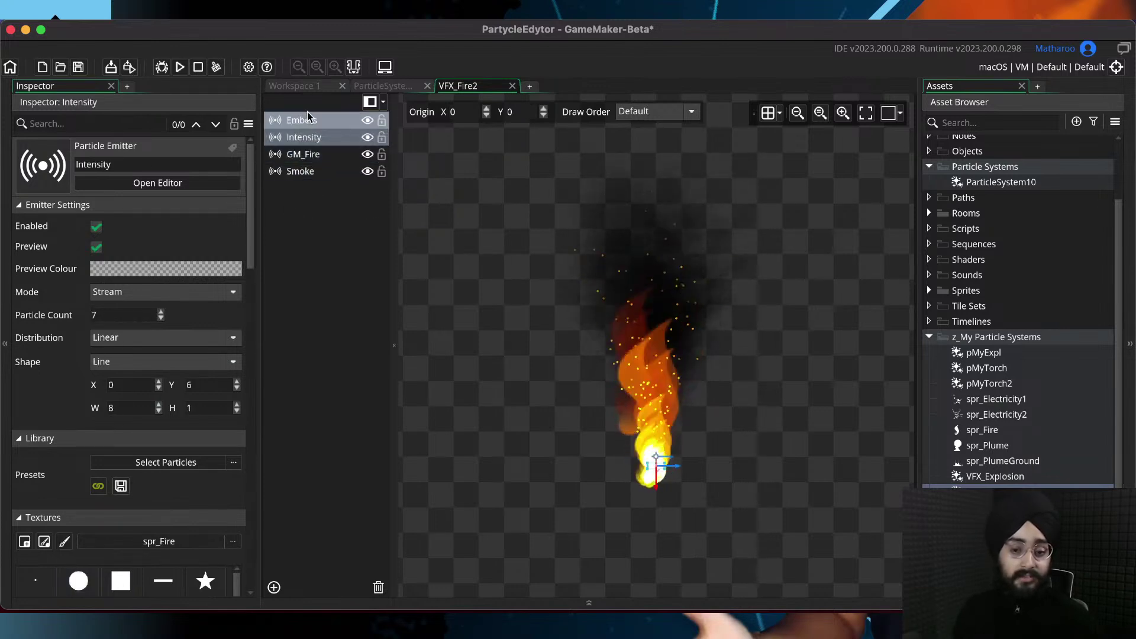
pyautogui.click(305, 120)
# Toggle the visibility of the Embers, Intensity, GM_Fire and Smoke emitters to see what each one contributes to the fire
pyautogui.click(367, 120)
pyautogui.click(303, 137)
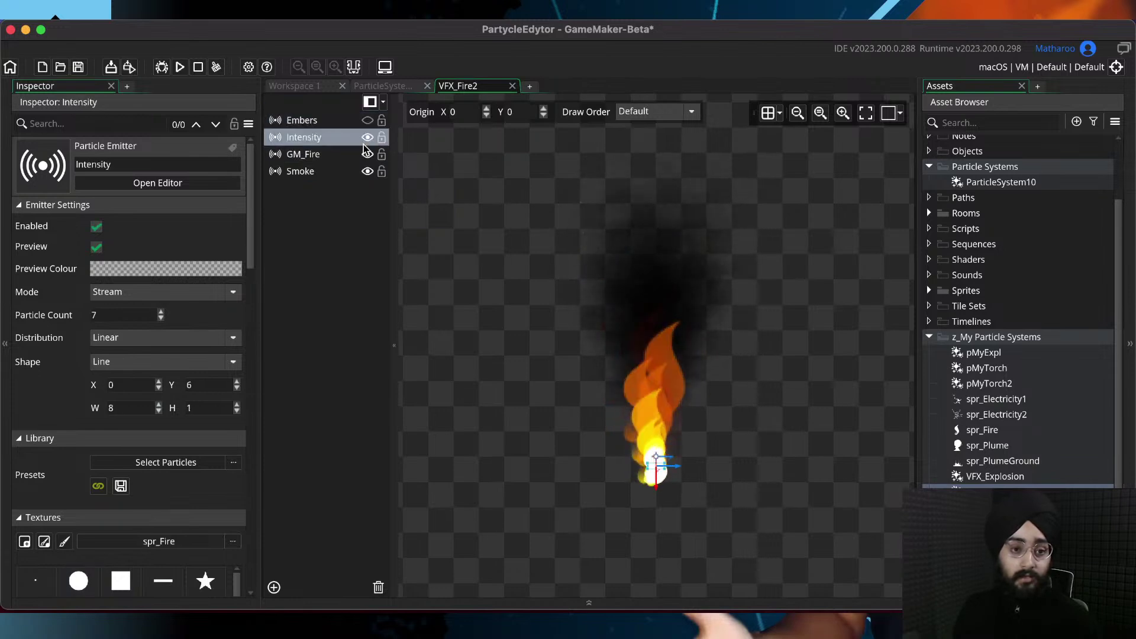
pyautogui.click(368, 154)
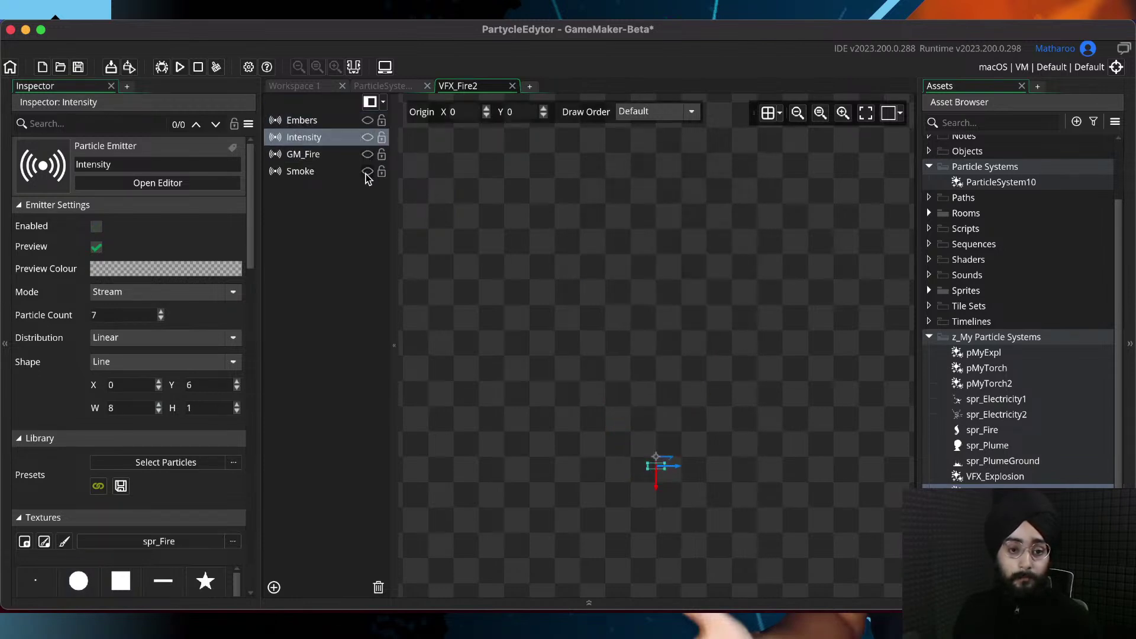
pyautogui.click(368, 172)
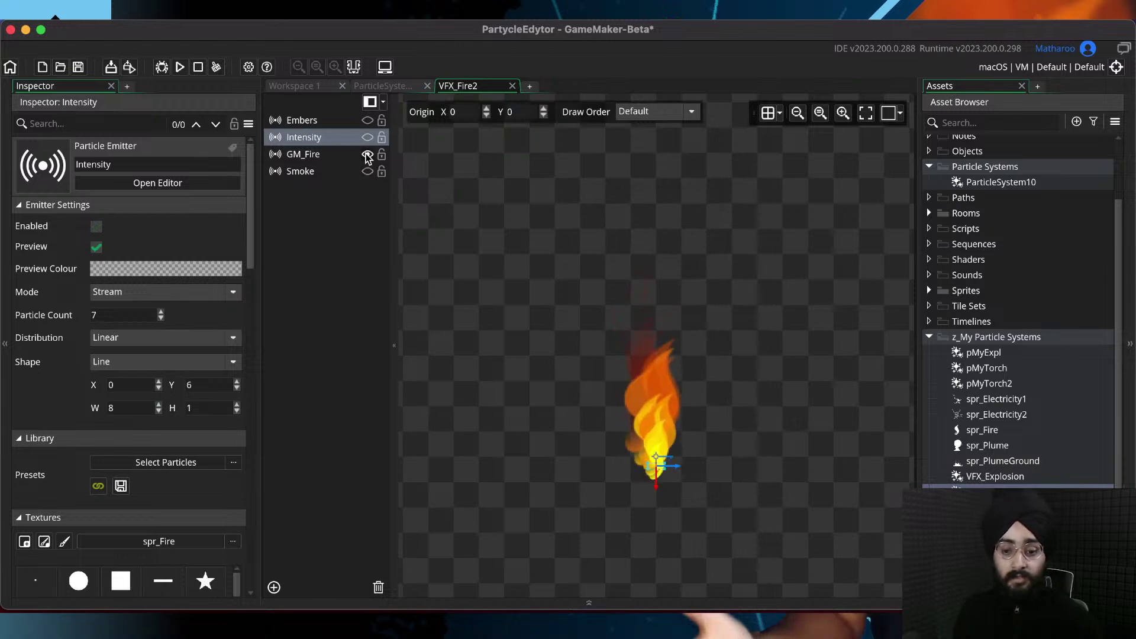
pyautogui.click(368, 155)
pyautogui.click(368, 138)
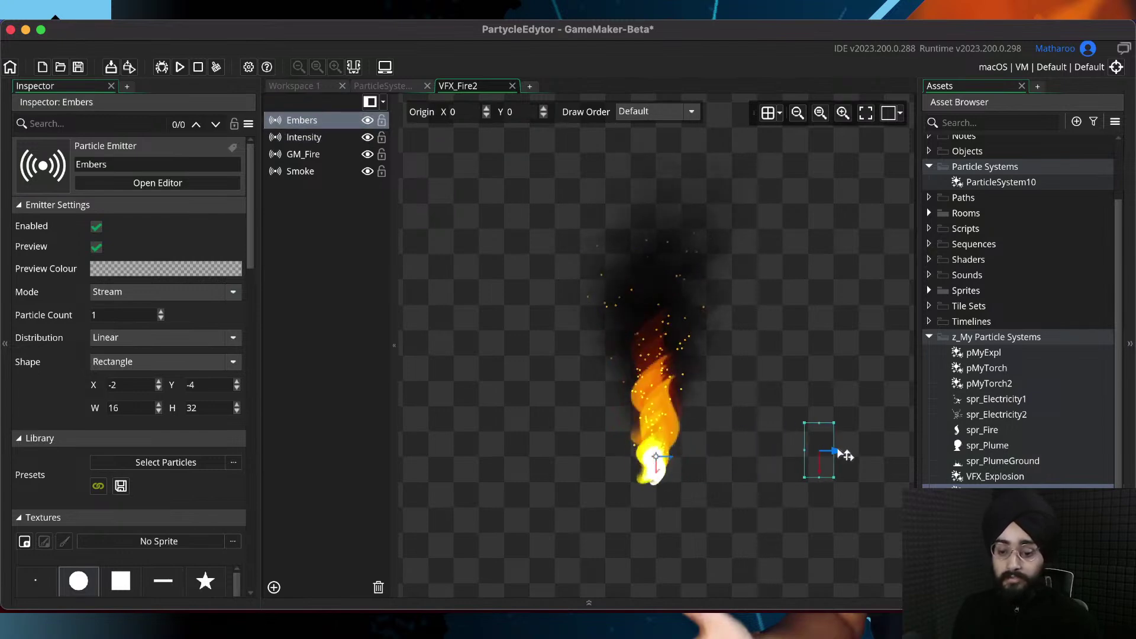
# Move the Smoke emitter horizontally to about X 34 and the GM_Fire emitter to about X -95 to separate them
pyautogui.click(664, 462)
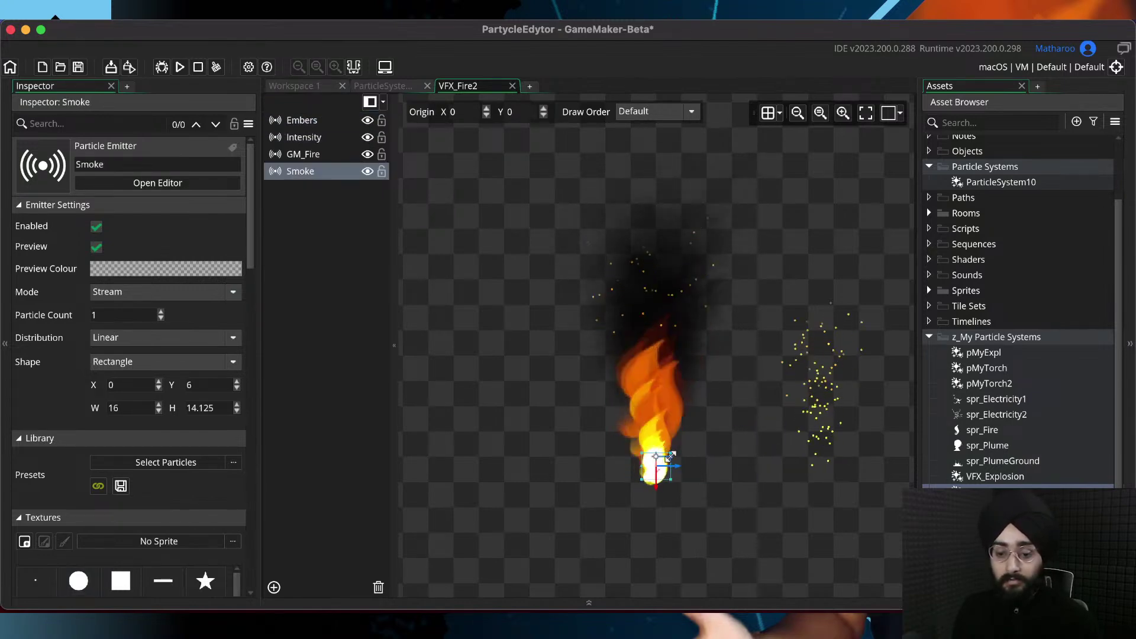
pyautogui.moveTo(674, 467); pyautogui.dragTo(729, 467)
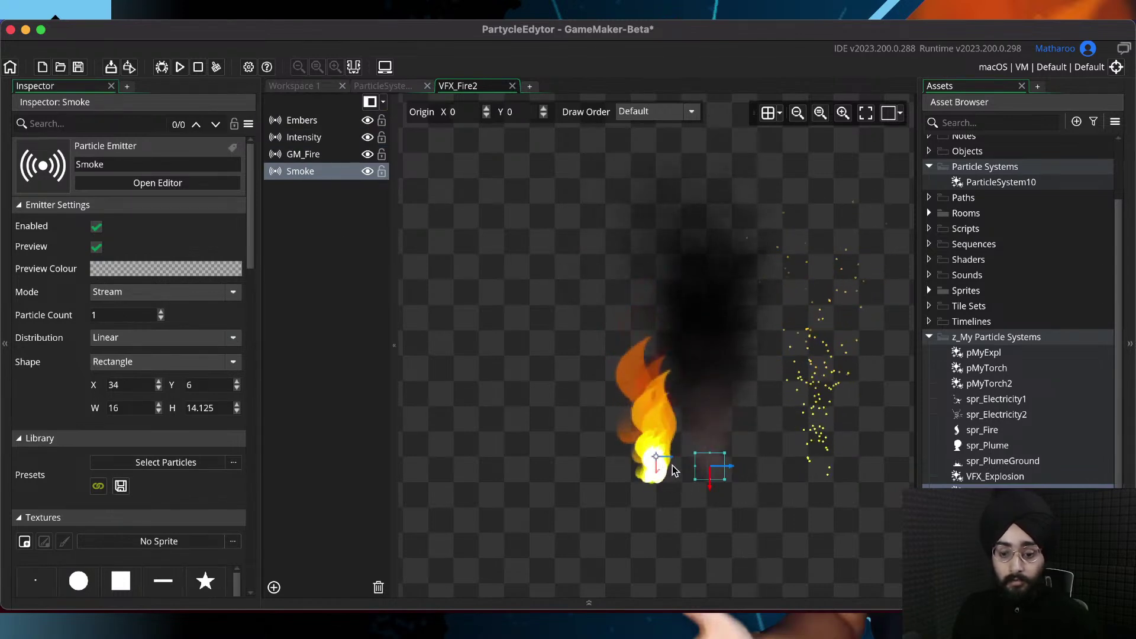
pyautogui.click(669, 465)
pyautogui.click(659, 473)
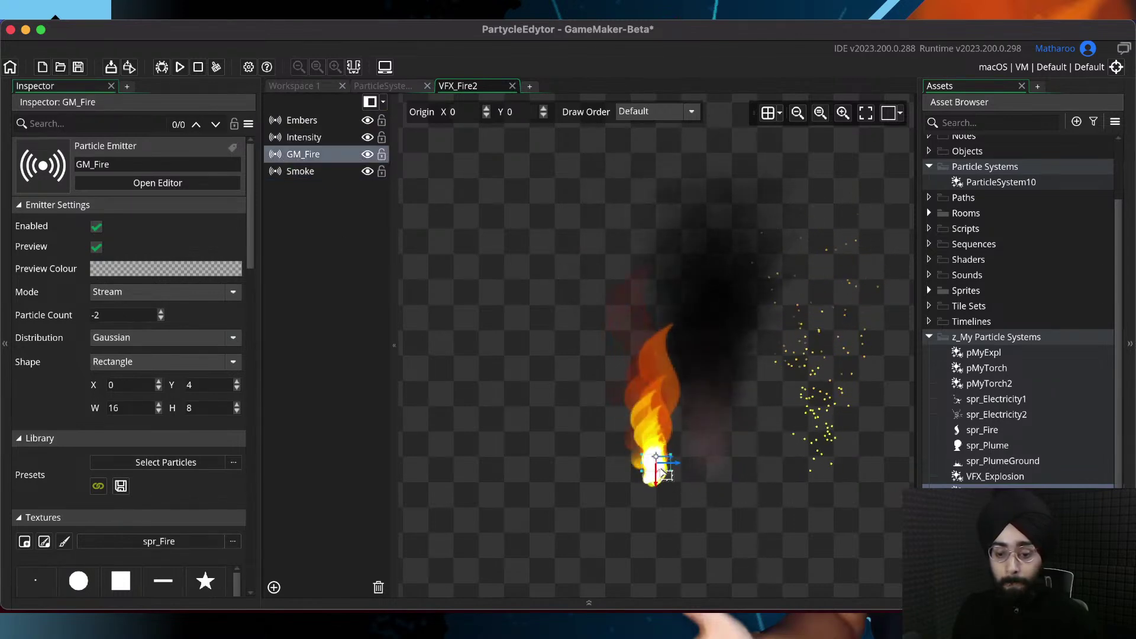
pyautogui.moveTo(675, 467); pyautogui.dragTo(525, 465)
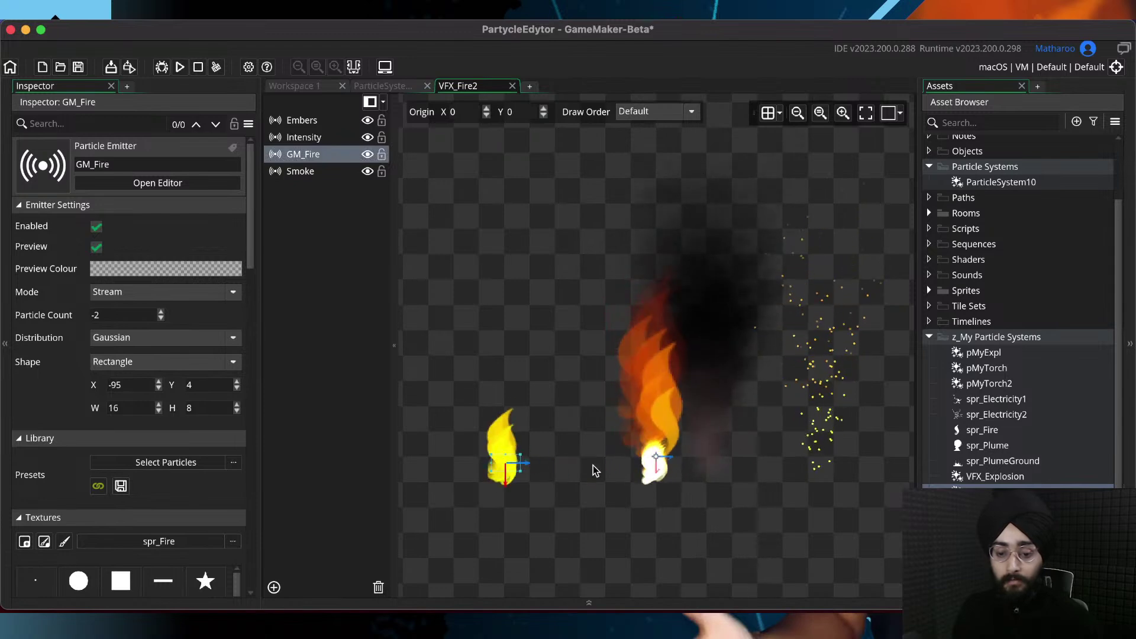
# Move the Intensity emitter horizontally to about X -21 and save the project
pyautogui.click(660, 467)
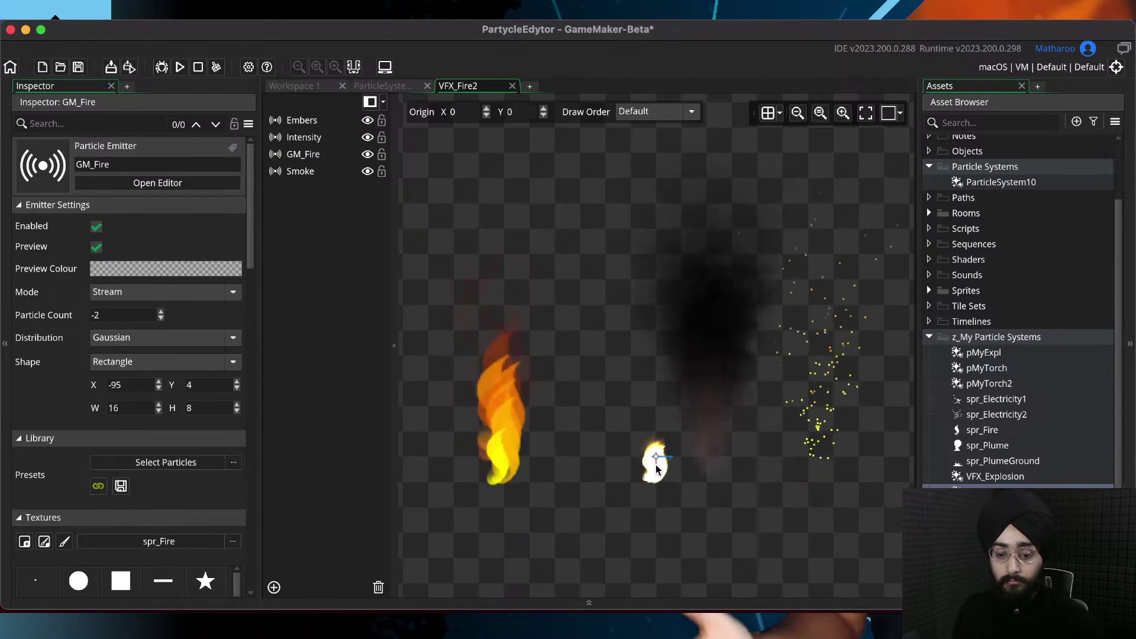
pyautogui.click(657, 471)
pyautogui.moveTo(670, 467); pyautogui.dragTo(644, 467)
pyautogui.click(720, 487)
pyautogui.moveTo(721, 487)
pyautogui.mouseDown(button='middle')
pyautogui.moveTo(681, 446)
pyautogui.moveTo(716, 473)
pyautogui.mouseUp(button='middle')
pyautogui.press('super+s')
# Inspect the separated fire, intensity, smoke and ember emitters, and close the VFX_Fire2 editor
pyautogui.scroll(3, 708, 455)
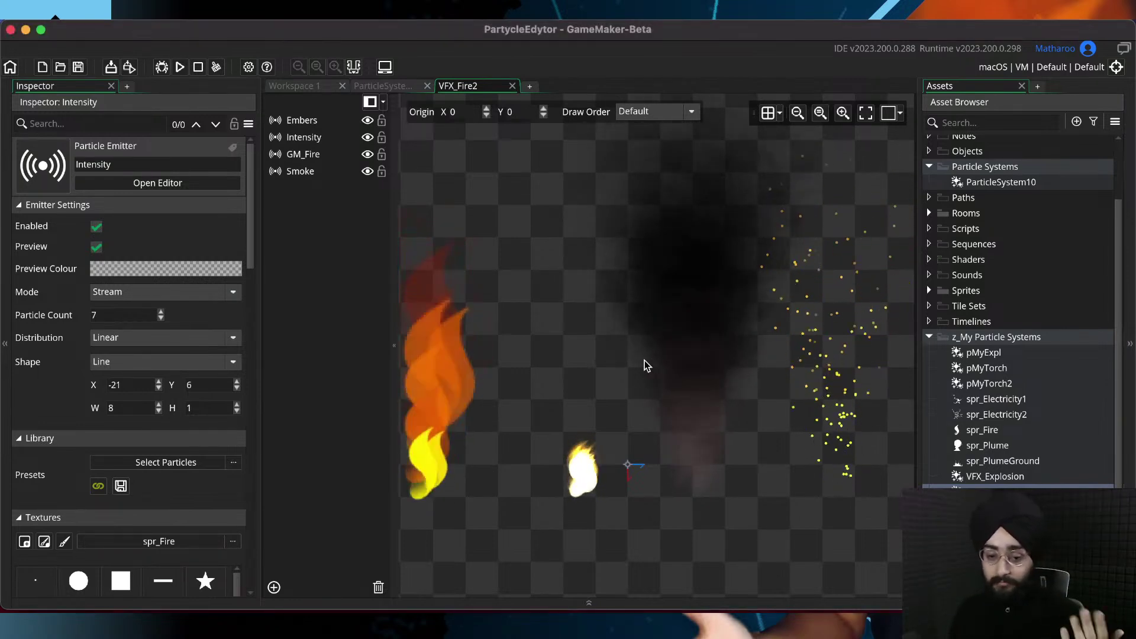
pyautogui.moveTo(615, 380); pyautogui.dragTo(648, 372, button='middle')
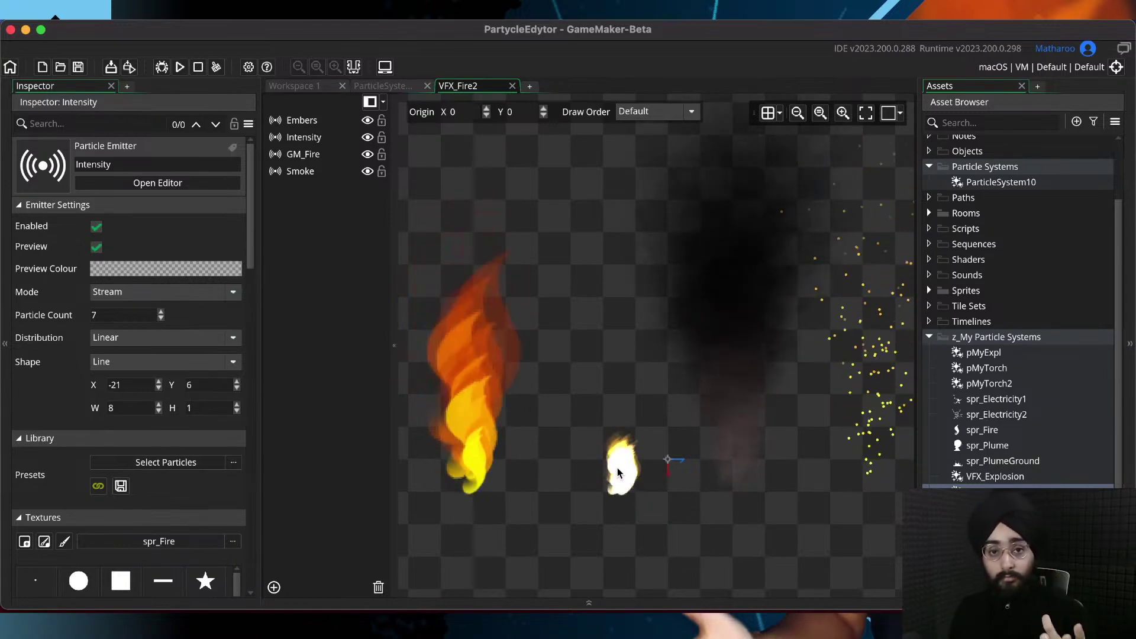
pyautogui.hscroll(5, 628, 464)
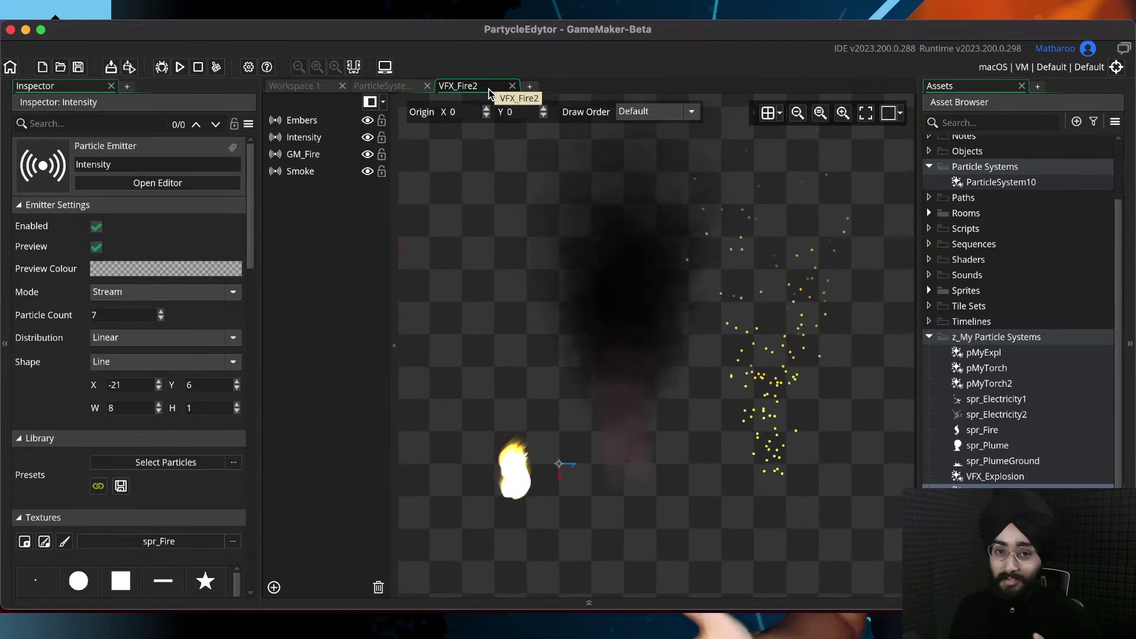
pyautogui.click(512, 86)
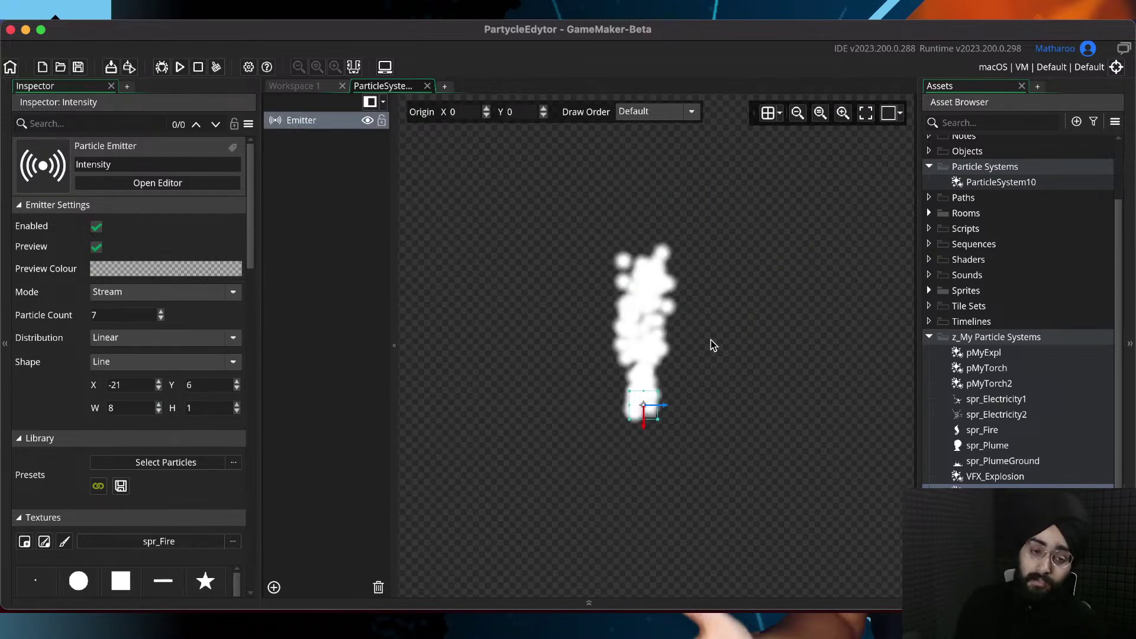
# Add a second emitter to the new particle system alongside its default emitter
pyautogui.click(298, 132)
pyautogui.click(299, 122)
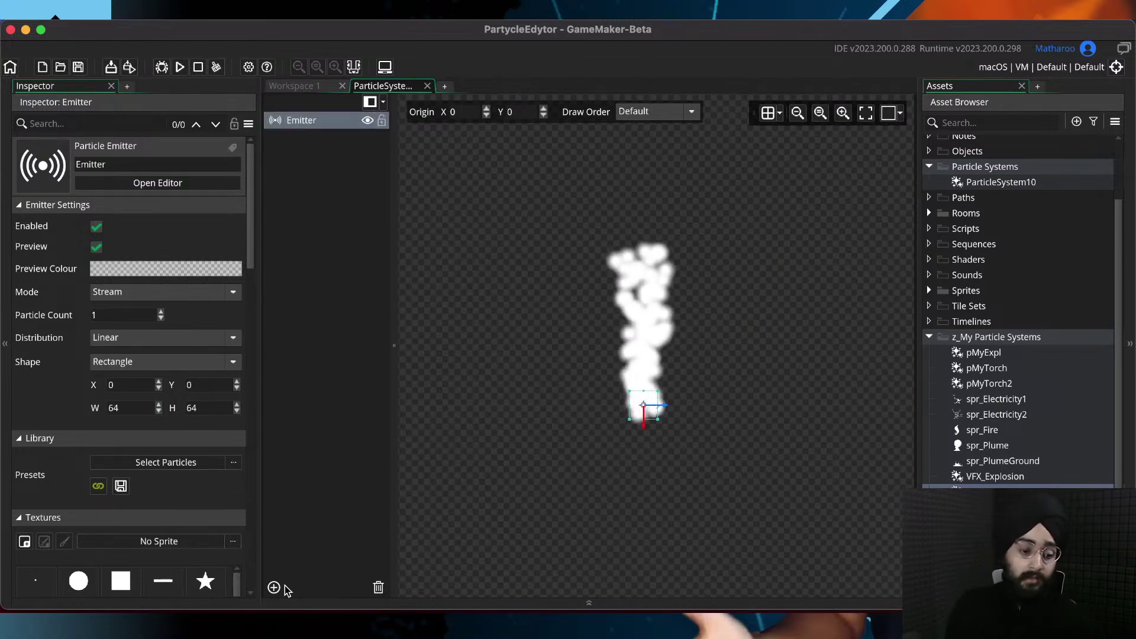
pyautogui.scroll(3, 599, 331)
pyautogui.moveTo(651, 329); pyautogui.dragTo(584, 373, button='middle')
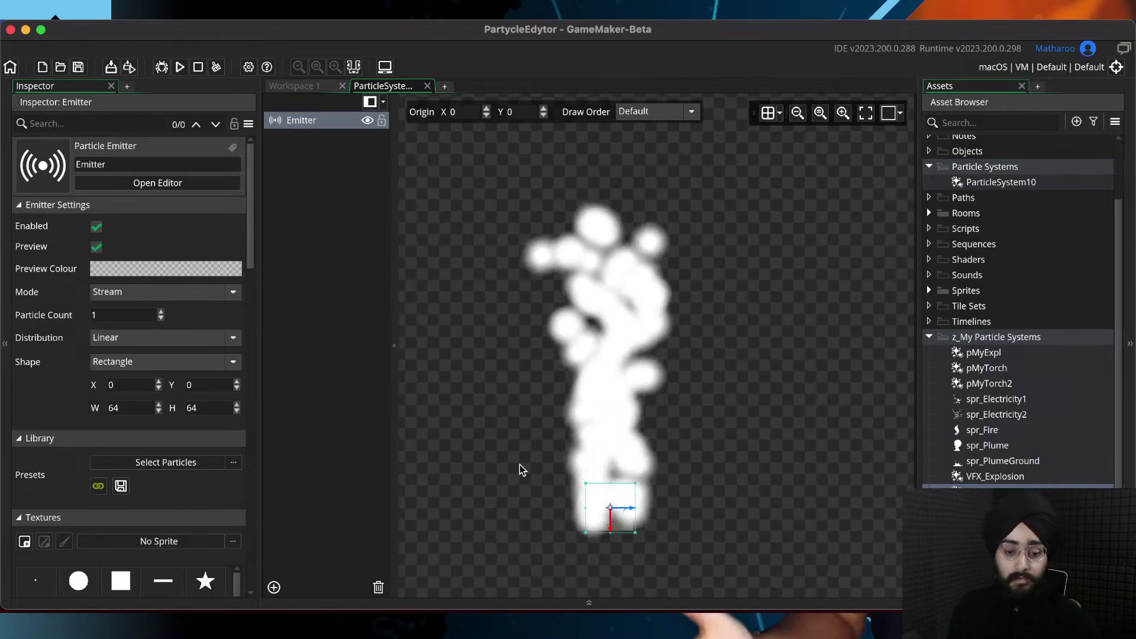
pyautogui.click(273, 588)
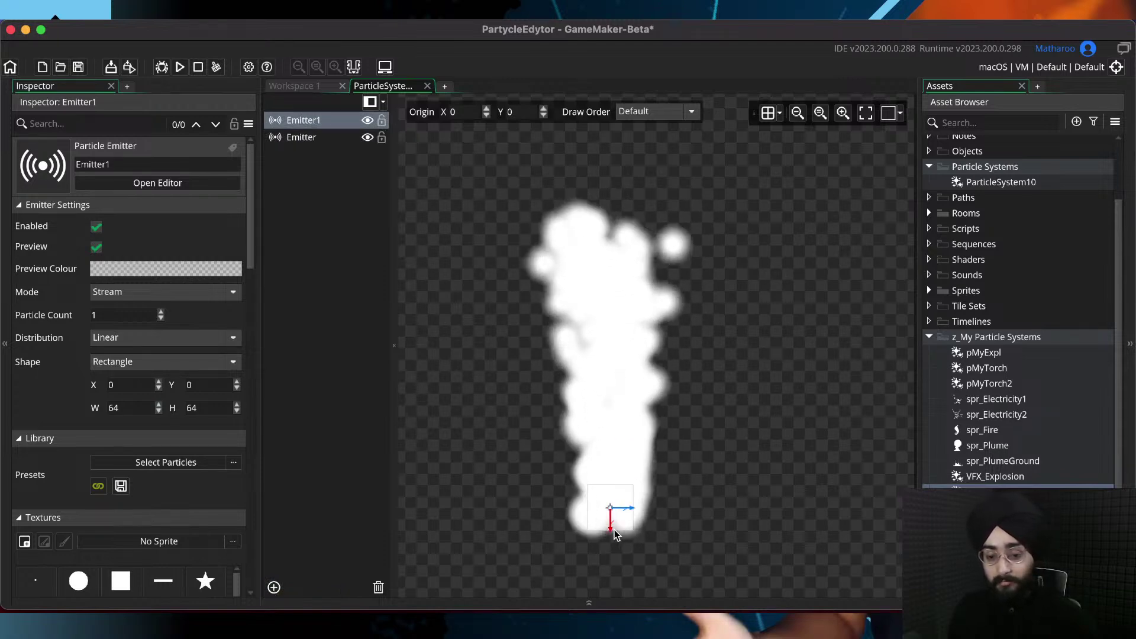
# Move the default emitter to about X 291, Y 0 and nudge the added emitter to X -1, then deselect both
pyautogui.moveTo(607, 507); pyautogui.dragTo(793, 490)
pyautogui.moveTo(765, 414); pyautogui.dragTo(694, 415, button='middle')
pyautogui.click(542, 521)
pyautogui.moveTo(560, 516); pyautogui.dragTo(558, 515)
pyautogui.click(609, 413)
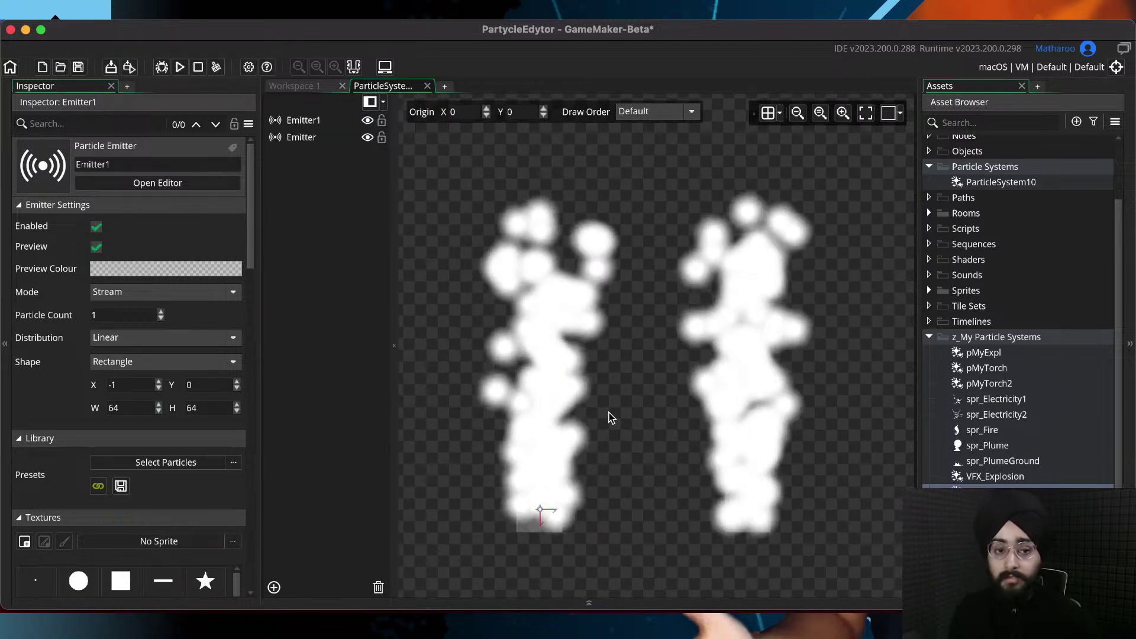
# Try shifting the particle system's origin, including to about X 86, Y -266, and bring it back near the added emitter
pyautogui.click(486, 109)
pyautogui.click(486, 109)
pyautogui.click(486, 115)
pyautogui.click(486, 115)
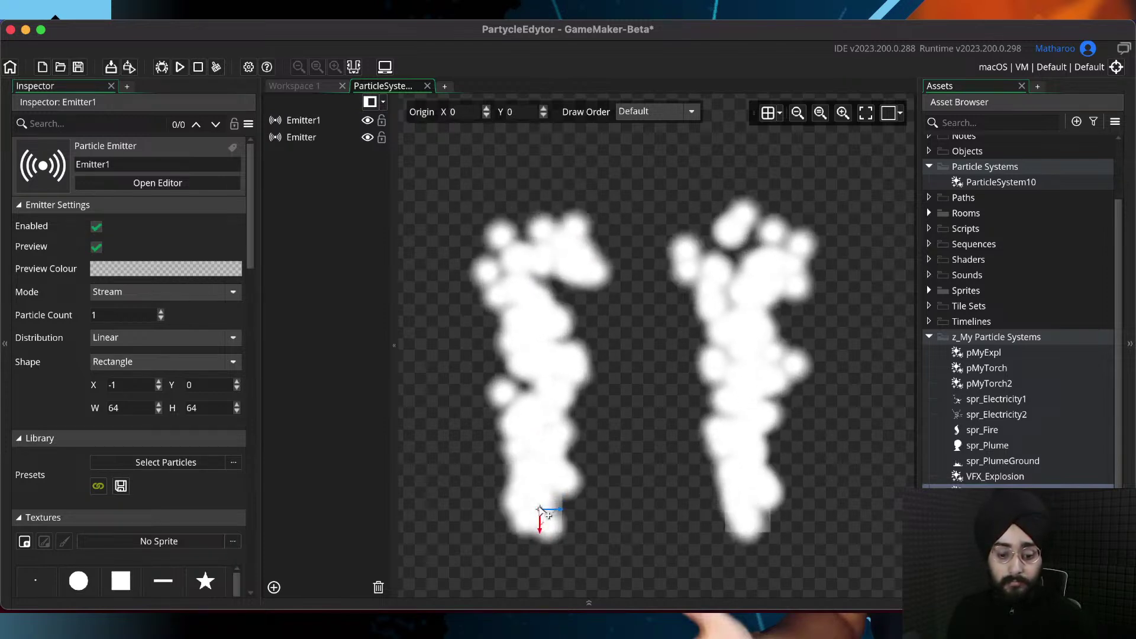
pyautogui.click(602, 322)
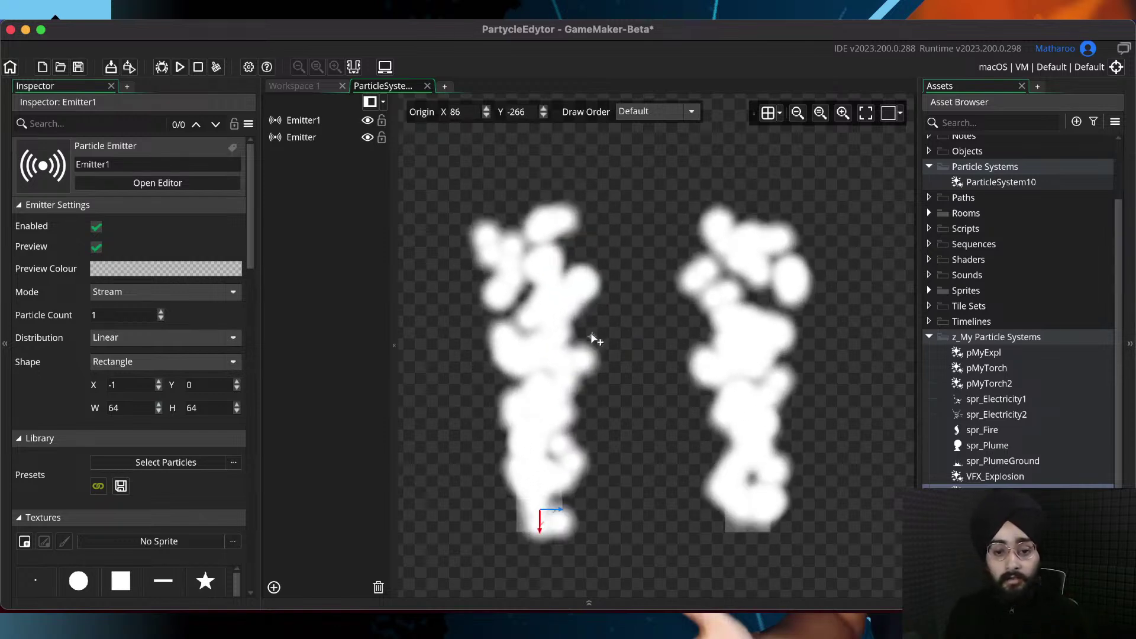
pyautogui.moveTo(538, 510); pyautogui.dragTo(539, 512)
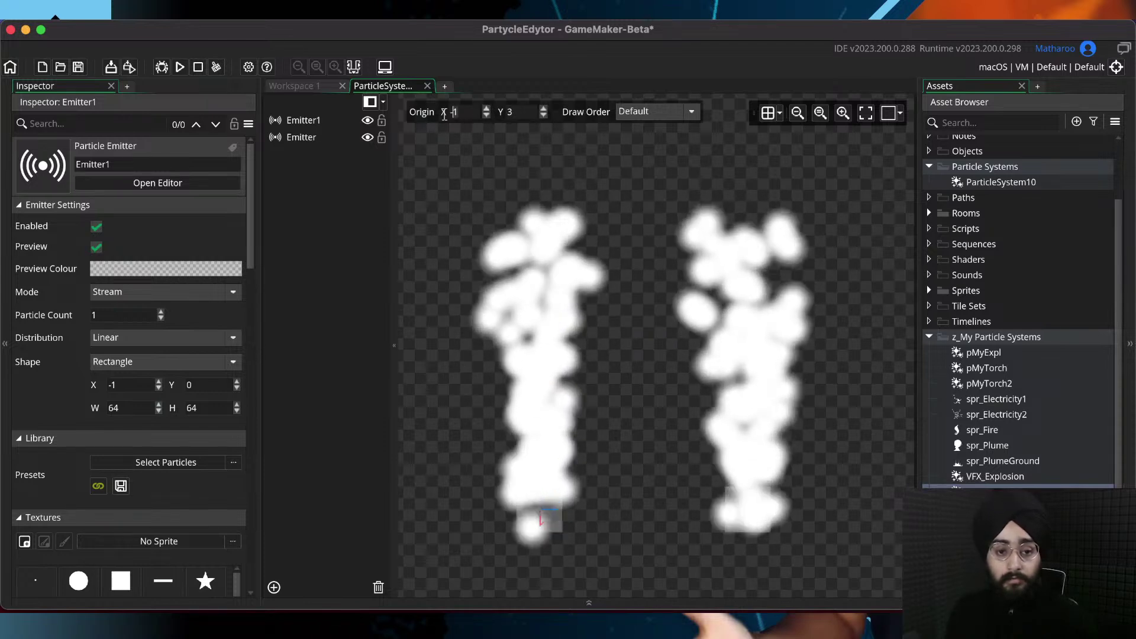
# Set the particle system's origin to X 0 and Y 0
pyautogui.moveTo(457, 112); pyautogui.dragTo(441, 117)
pyautogui.write('0')
pyautogui.press('Tab')
pyautogui.write('0')
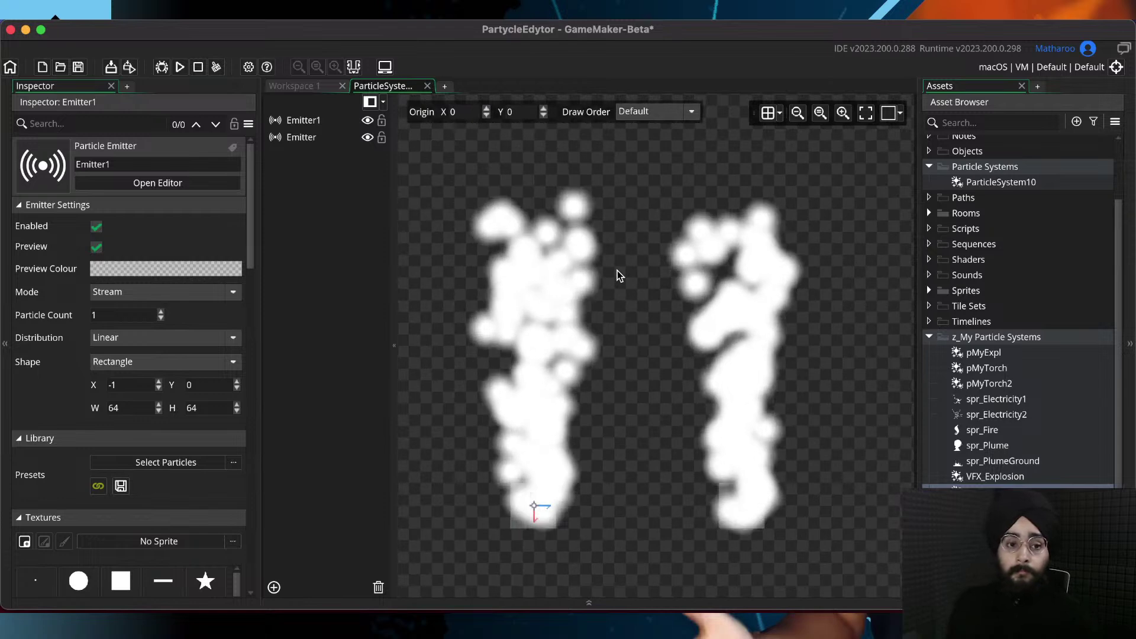
# Select the default emitter and the added emitter in turn to examine their settings and particle streams
pyautogui.click(300, 140)
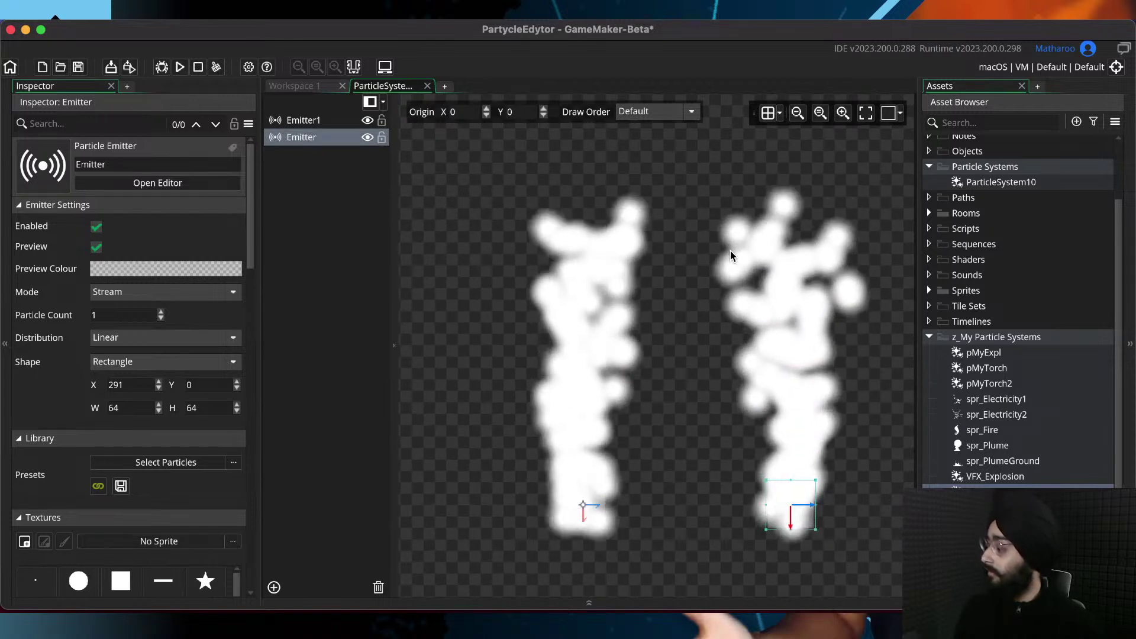
pyautogui.click(513, 185)
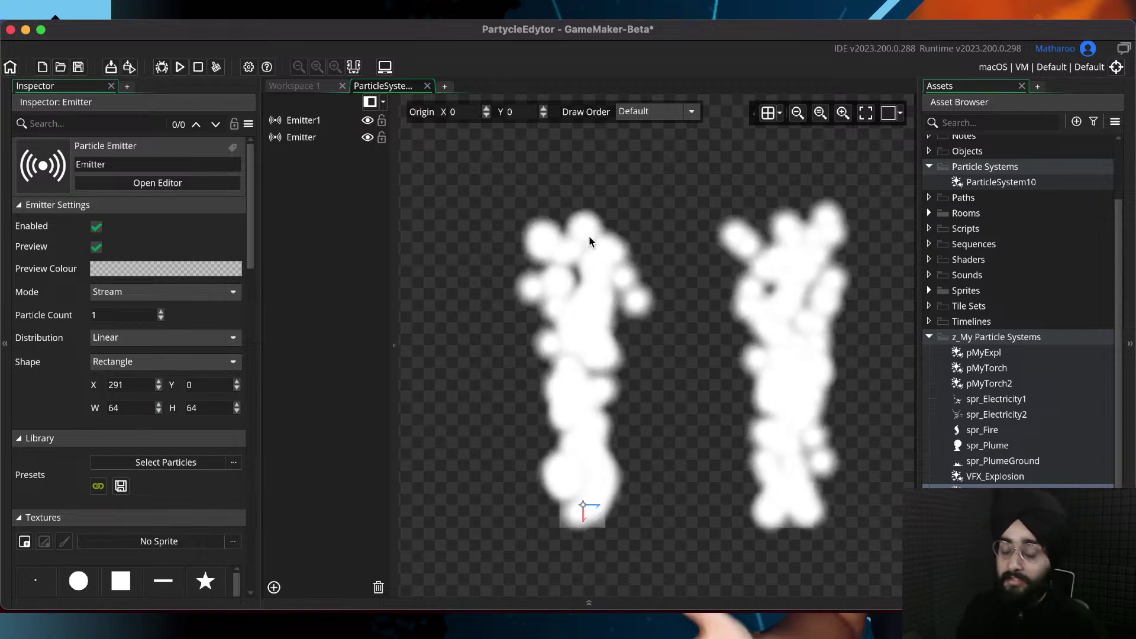
pyautogui.moveTo(589, 237); pyautogui.dragTo(577, 239, button='middle')
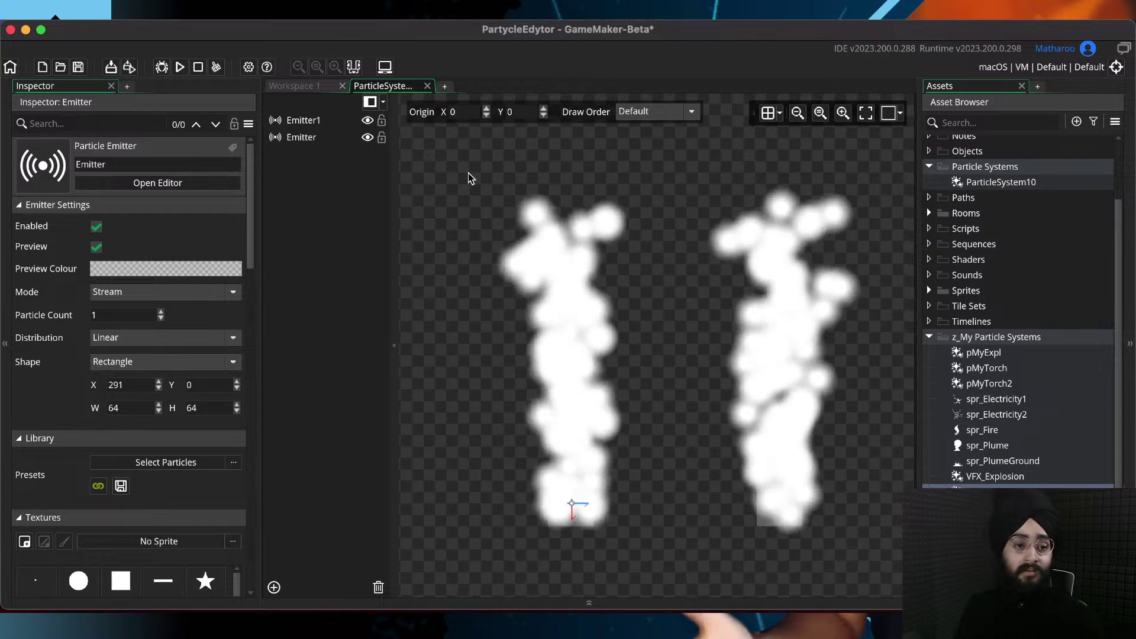
pyautogui.click(317, 120)
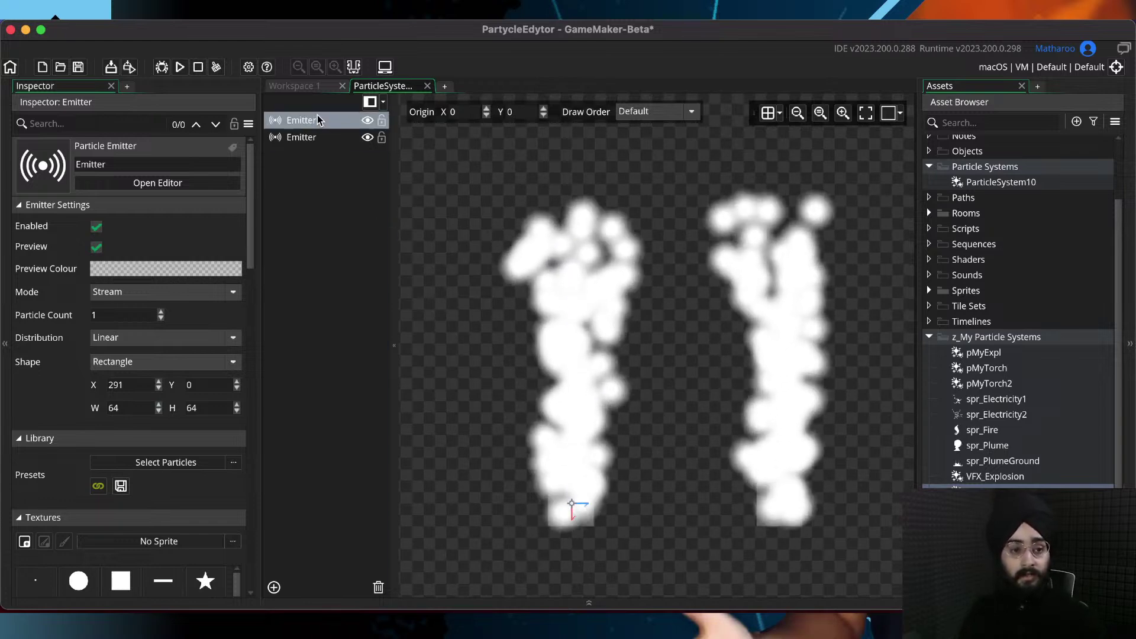
pyautogui.moveTo(574, 376); pyautogui.dragTo(564, 360, button='middle')
pyautogui.scroll(1, 563, 401)
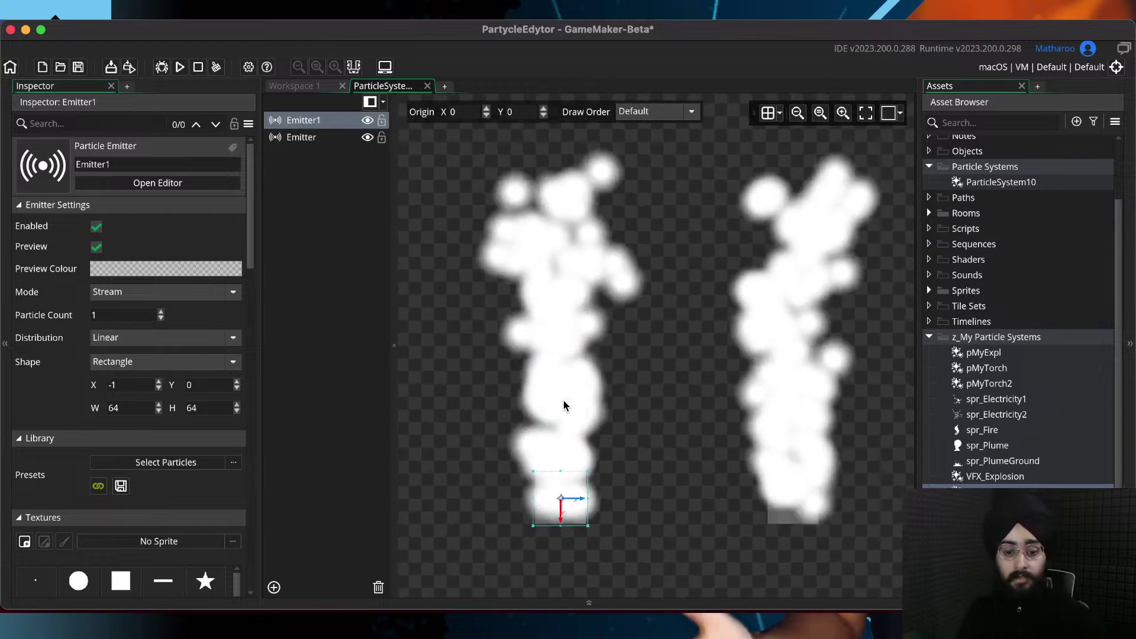
pyautogui.scroll(-4, 555, 349)
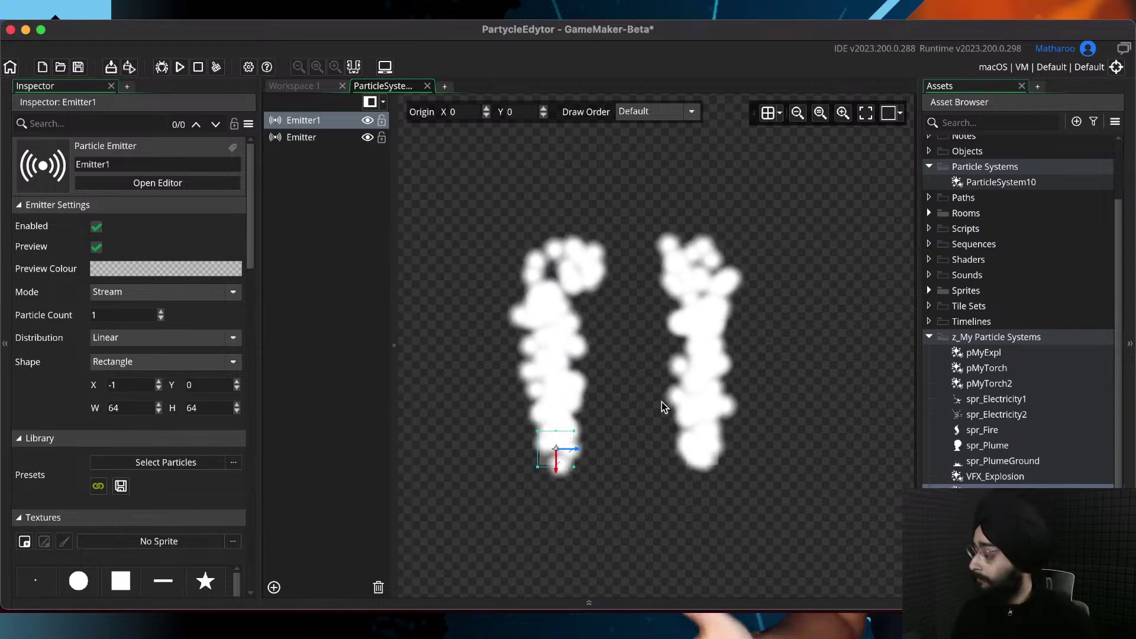
pyautogui.moveTo(662, 402); pyautogui.dragTo(660, 390, button='middle')
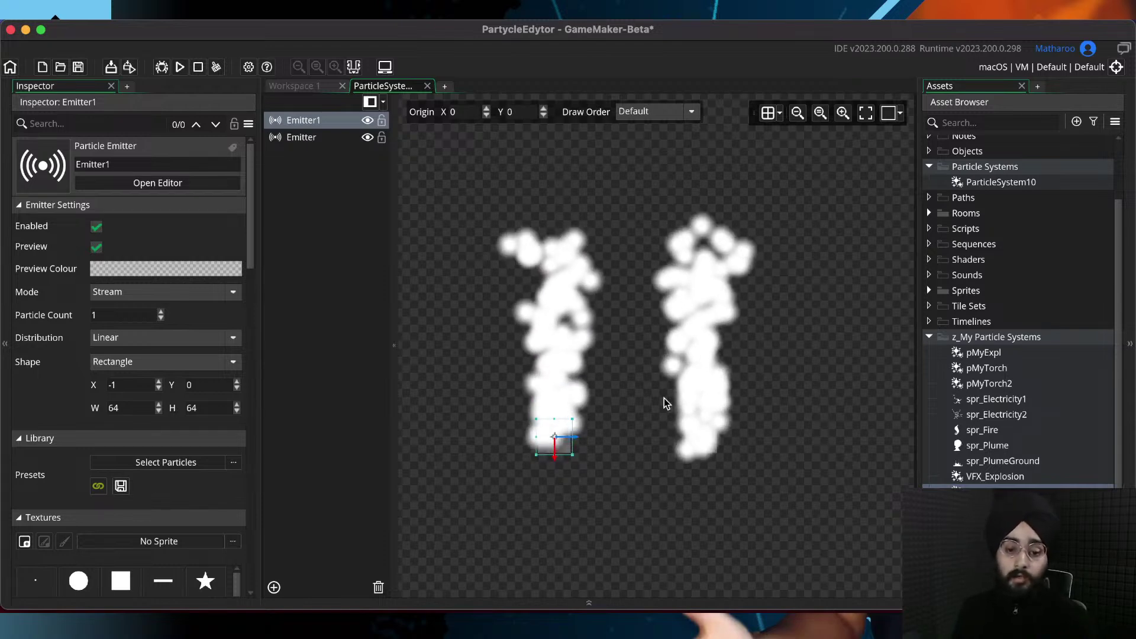
pyautogui.moveTo(664, 399)
pyautogui.mouseDown(button='middle')
pyautogui.moveTo(655, 421)
pyautogui.moveTo(667, 421)
pyautogui.mouseUp(button='middle')
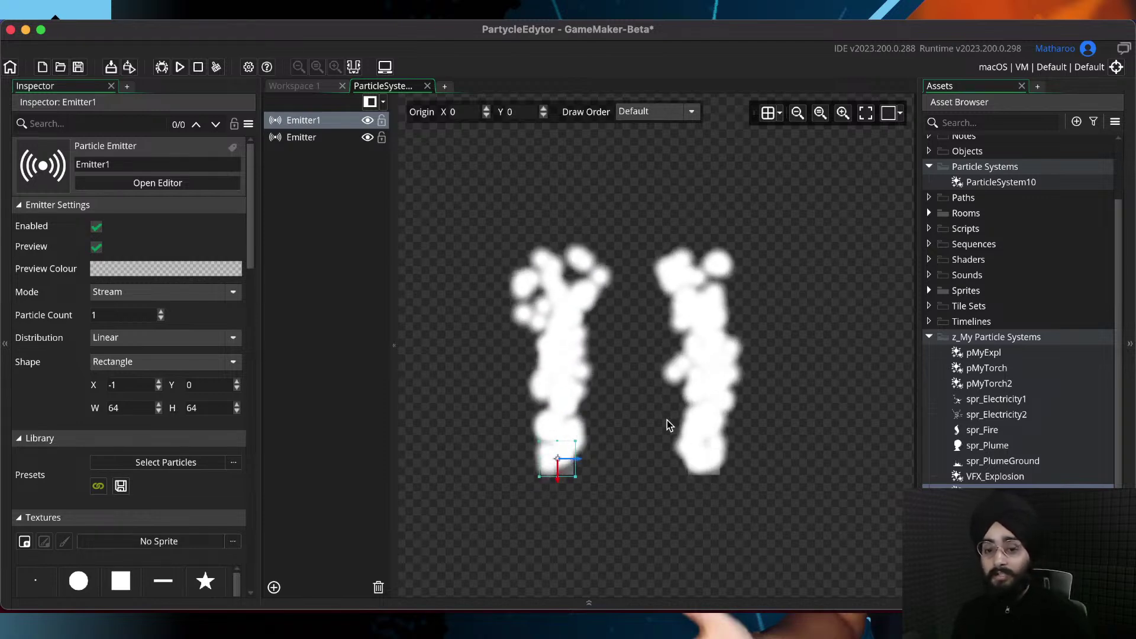
pyautogui.moveTo(634, 424); pyautogui.dragTo(640, 417, button='middle')
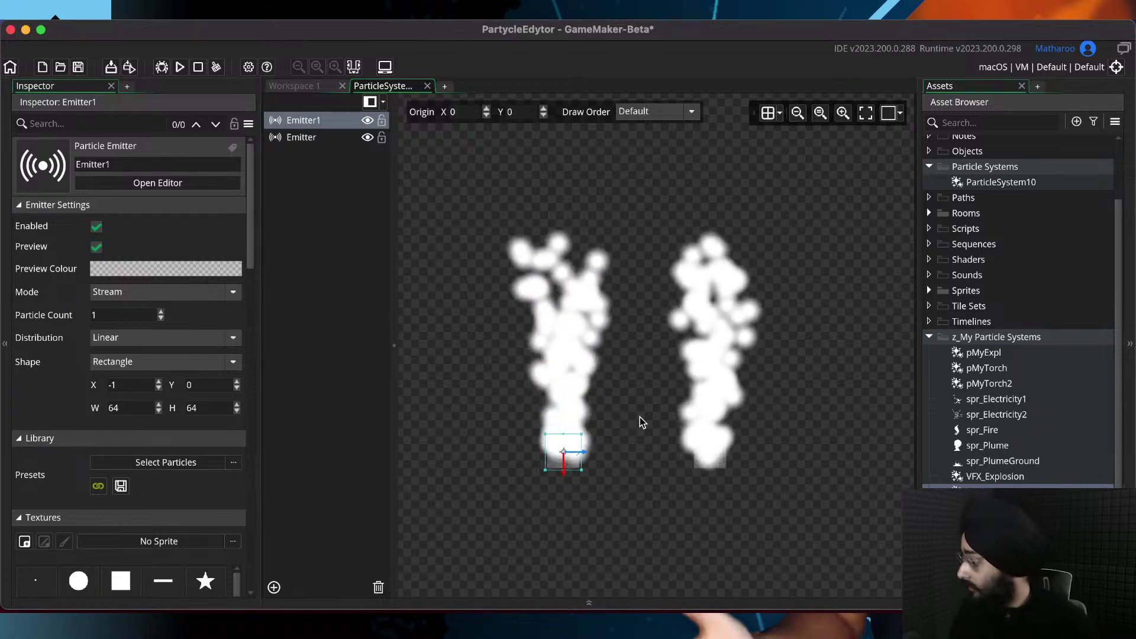
pyautogui.moveTo(641, 418); pyautogui.dragTo(647, 403, button='middle')
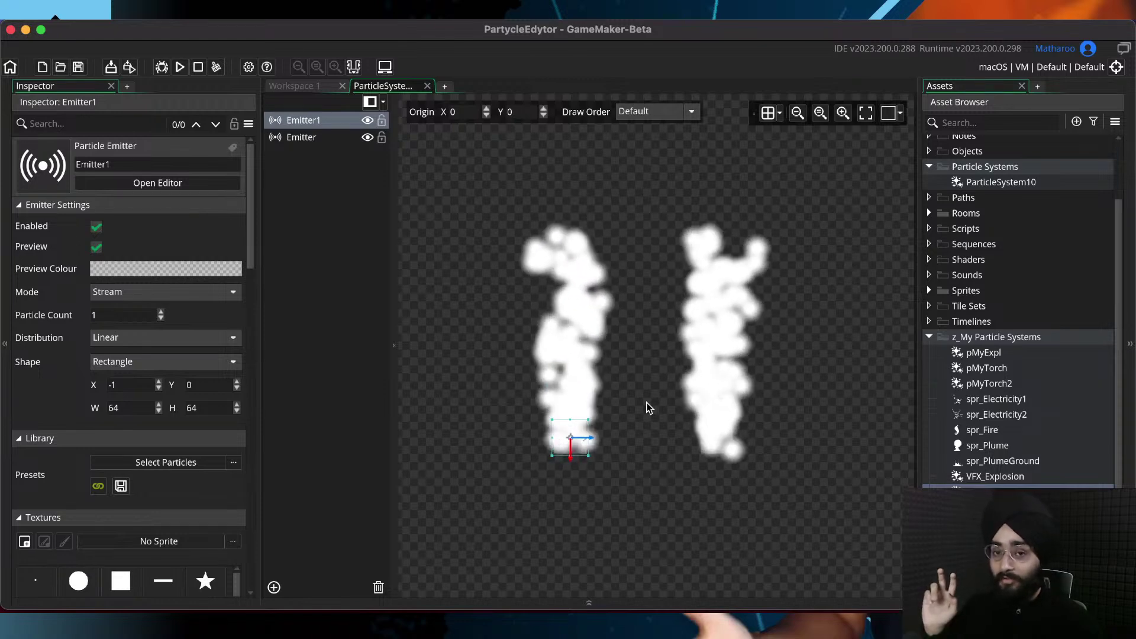
pyautogui.moveTo(647, 402); pyautogui.dragTo(655, 403, button='middle')
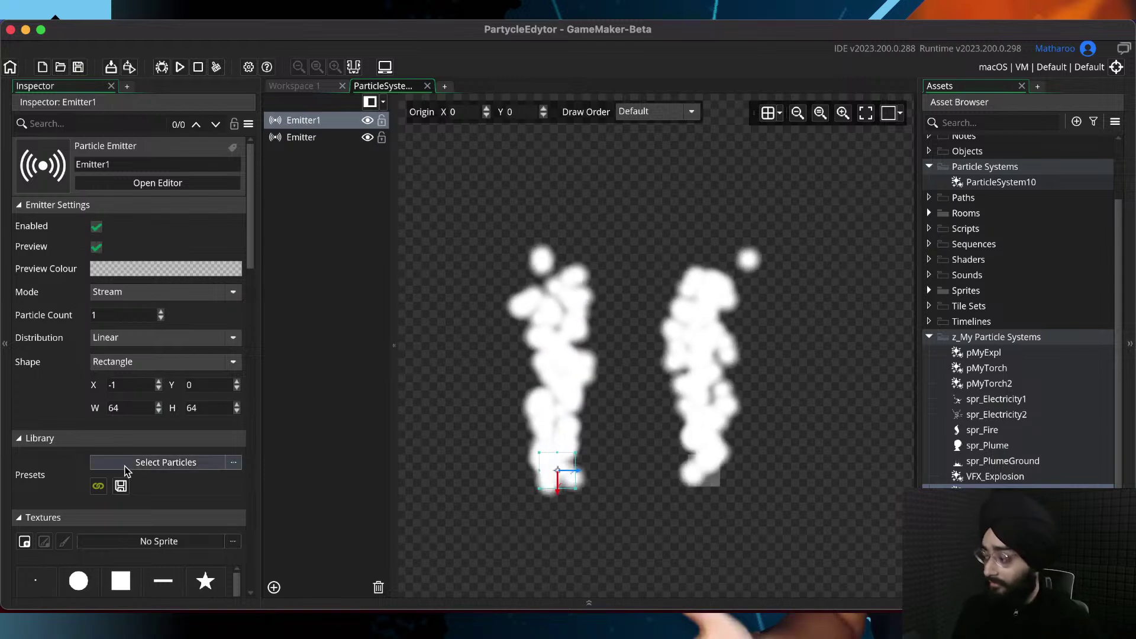
# Disable and re-enable Emitter1 several times to compare the particle output, leaving it enabled
pyautogui.click(97, 228)
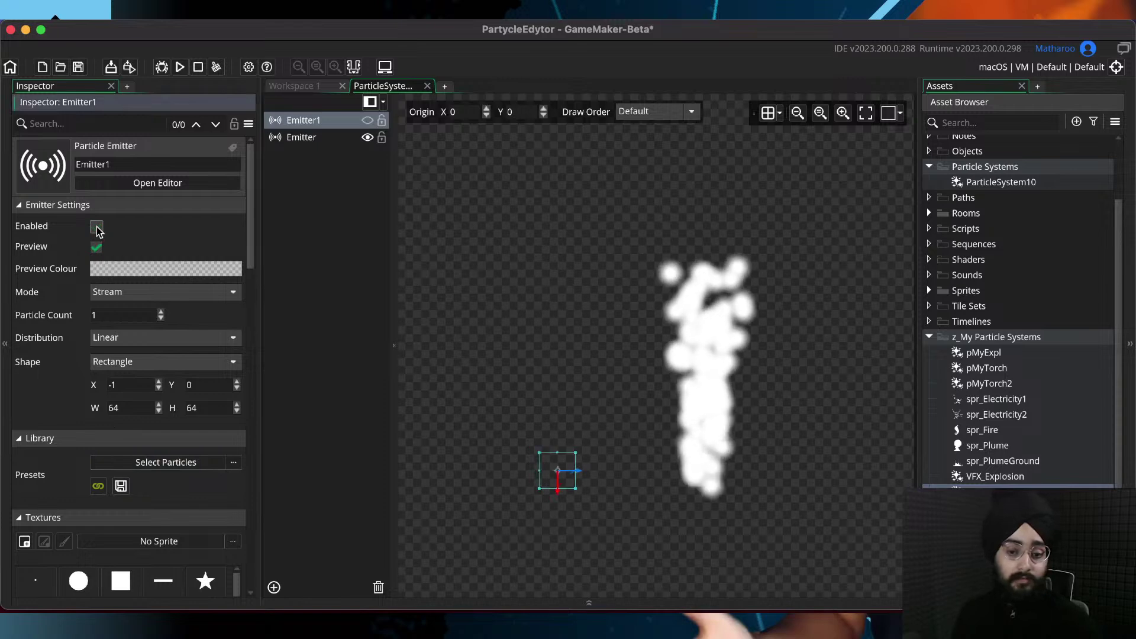
pyautogui.click(96, 227)
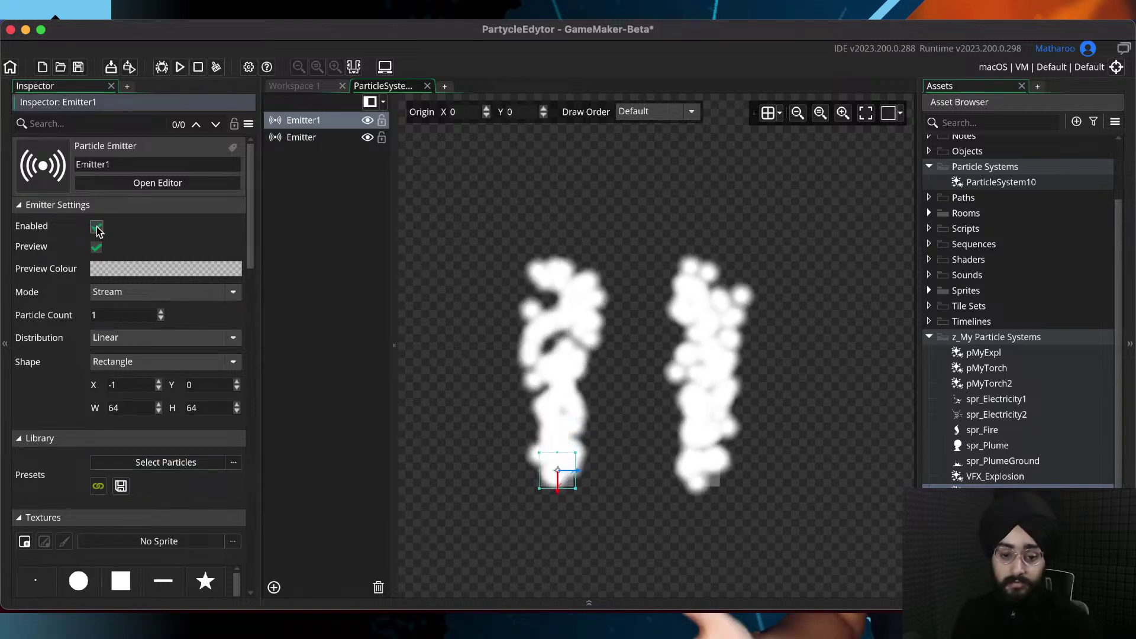
pyautogui.click(96, 227)
pyautogui.scroll(2, 573, 441)
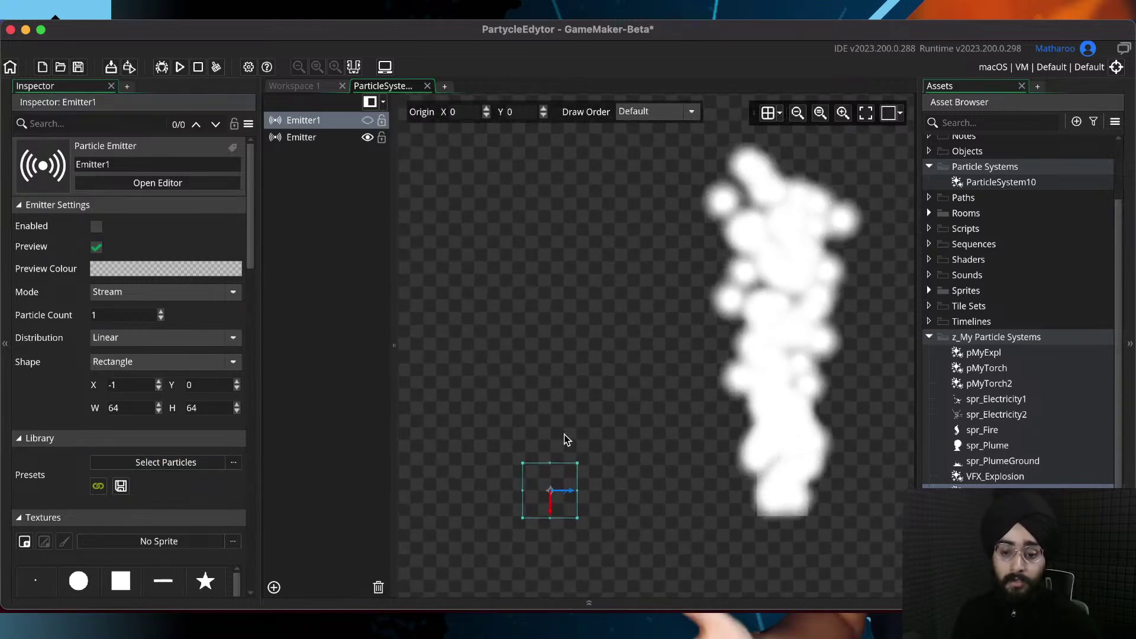
pyautogui.click(96, 228)
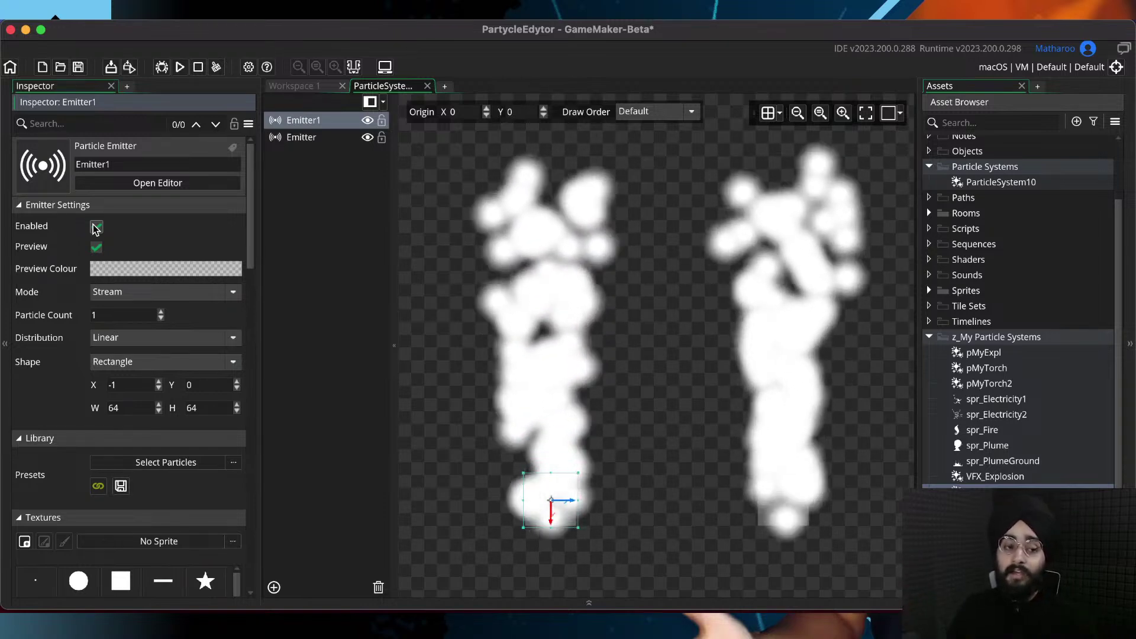
pyautogui.click(96, 227)
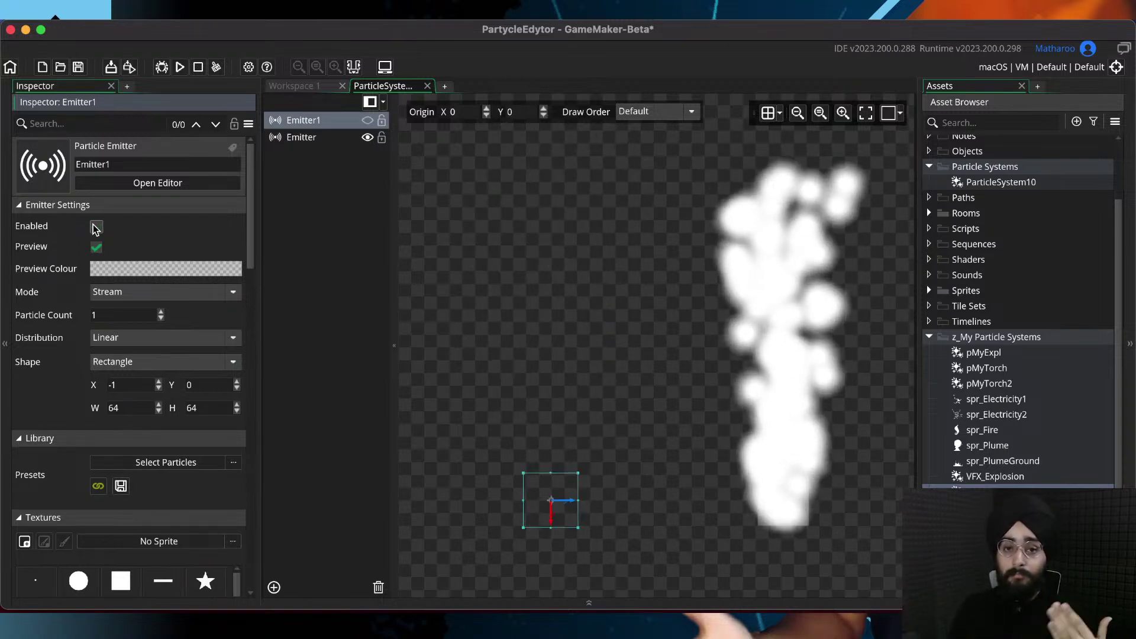
pyautogui.click(96, 227)
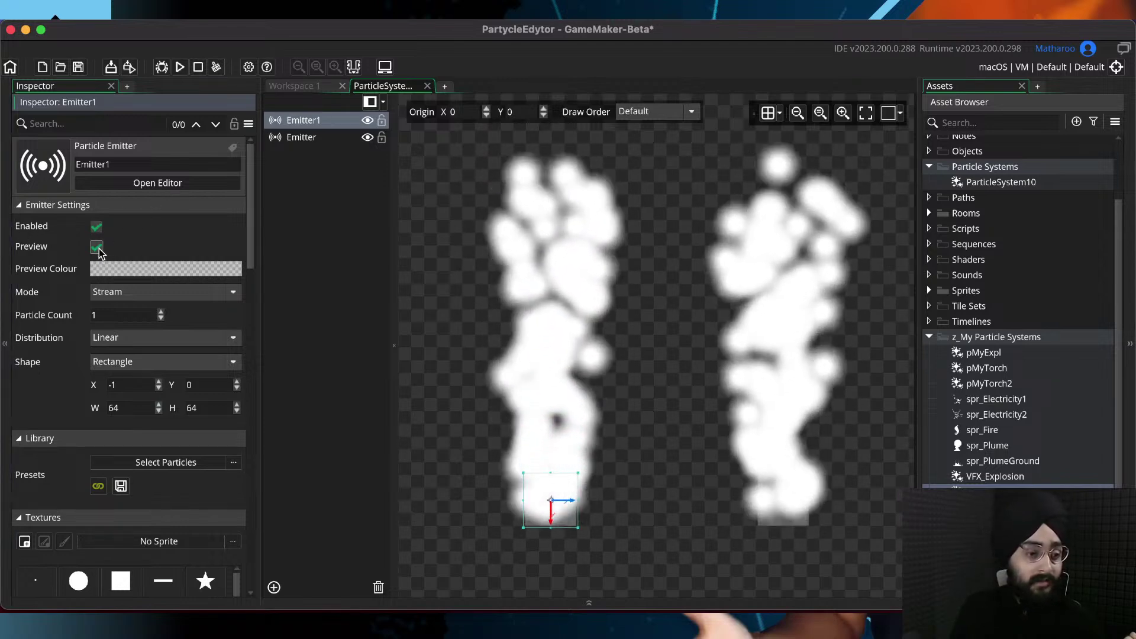
# Enlarge Emitter1's rectangular emission area on the canvas to about 354 wide and 148 high, then deselect it
pyautogui.click(590, 522)
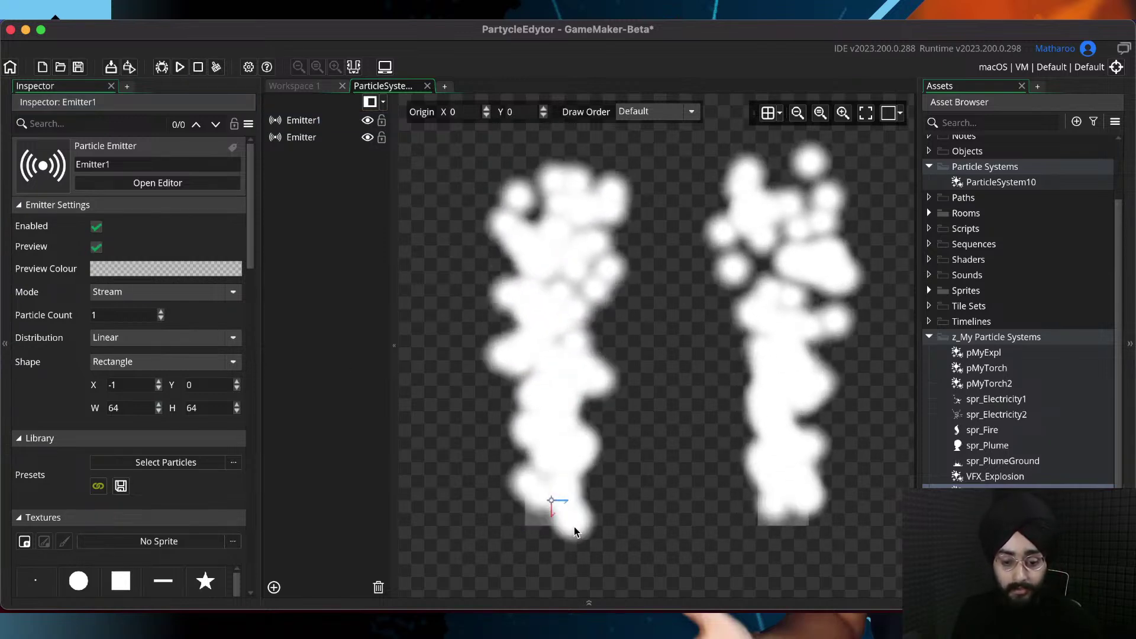
pyautogui.click(568, 519)
pyautogui.scroll(5, 508, 538)
pyautogui.scroll(4, 533, 533)
pyautogui.scroll(-7, 473, 484)
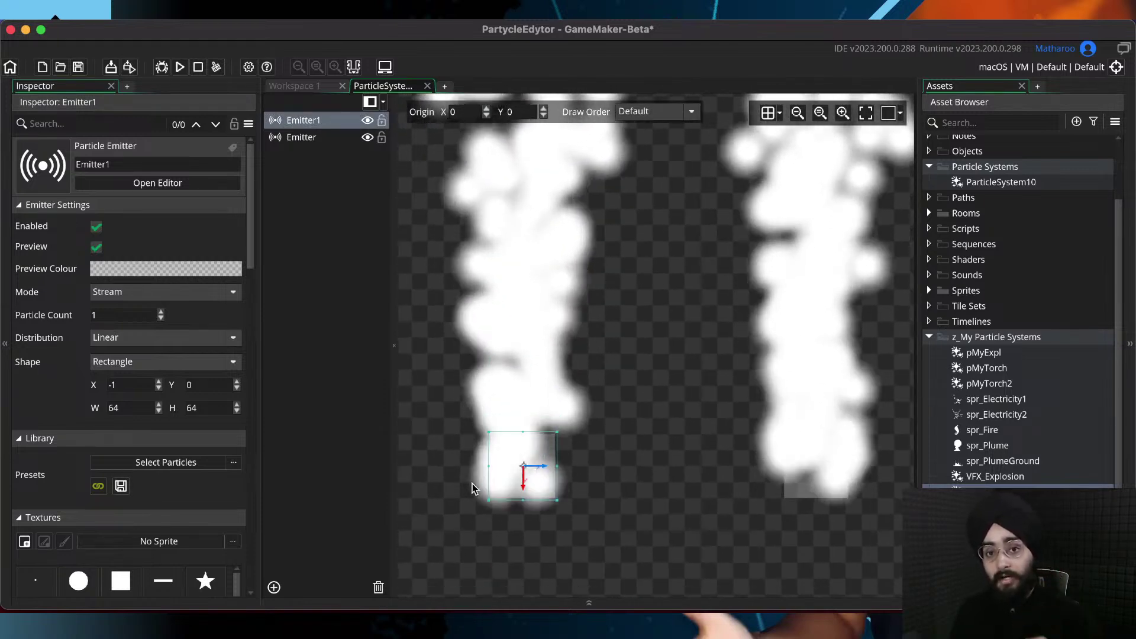
pyautogui.moveTo(557, 432); pyautogui.dragTo(710, 388)
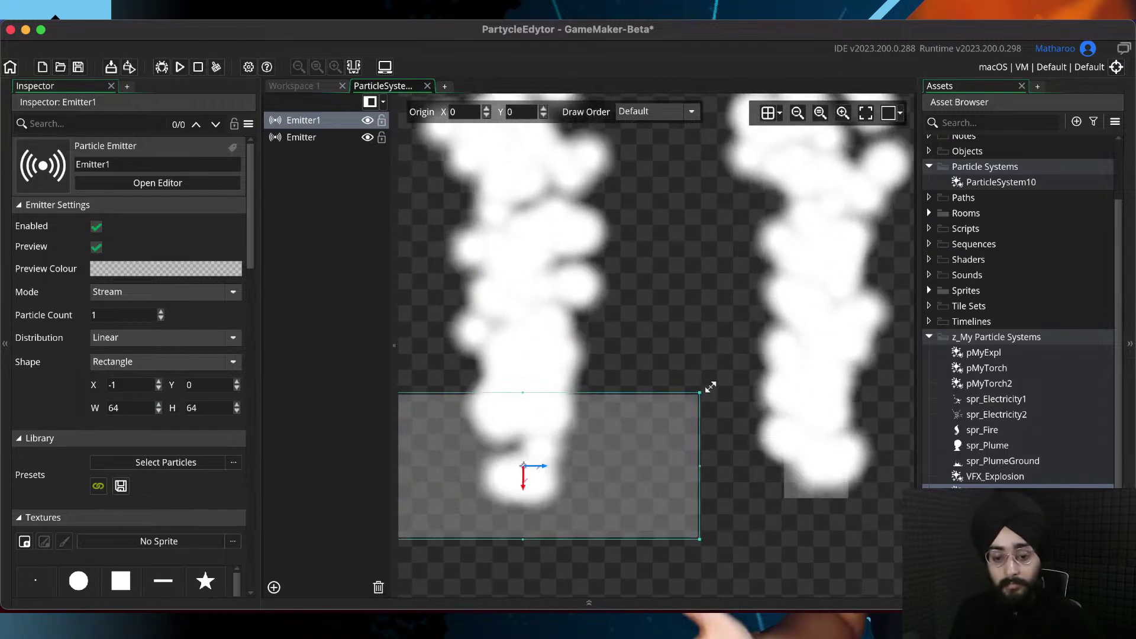
pyautogui.scroll(-3, 665, 436)
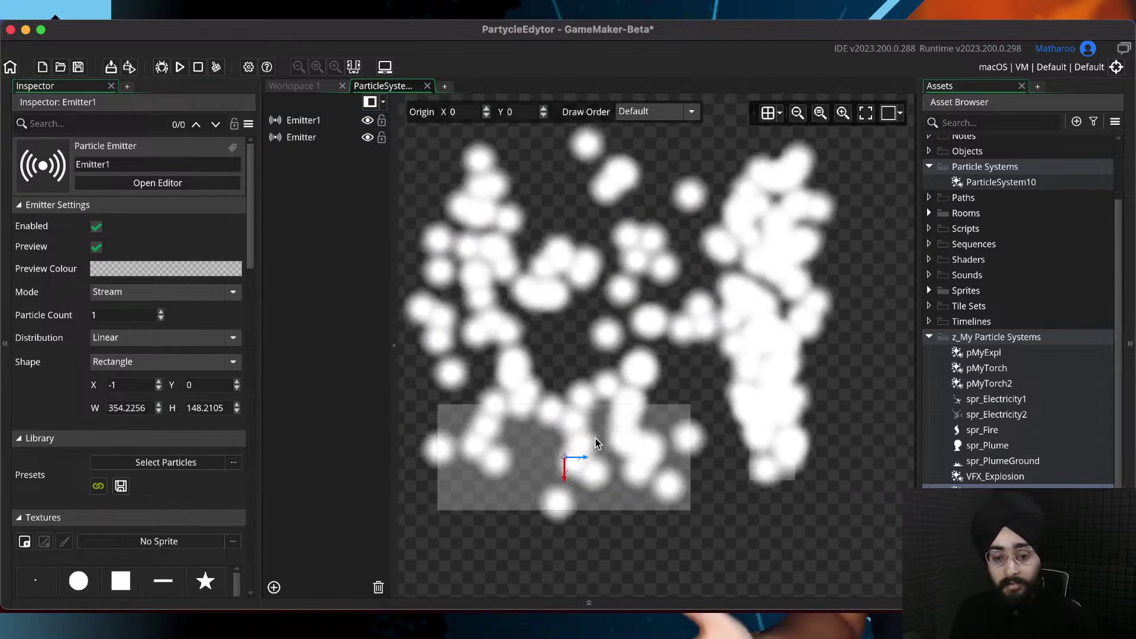
pyautogui.scroll(-2, 595, 439)
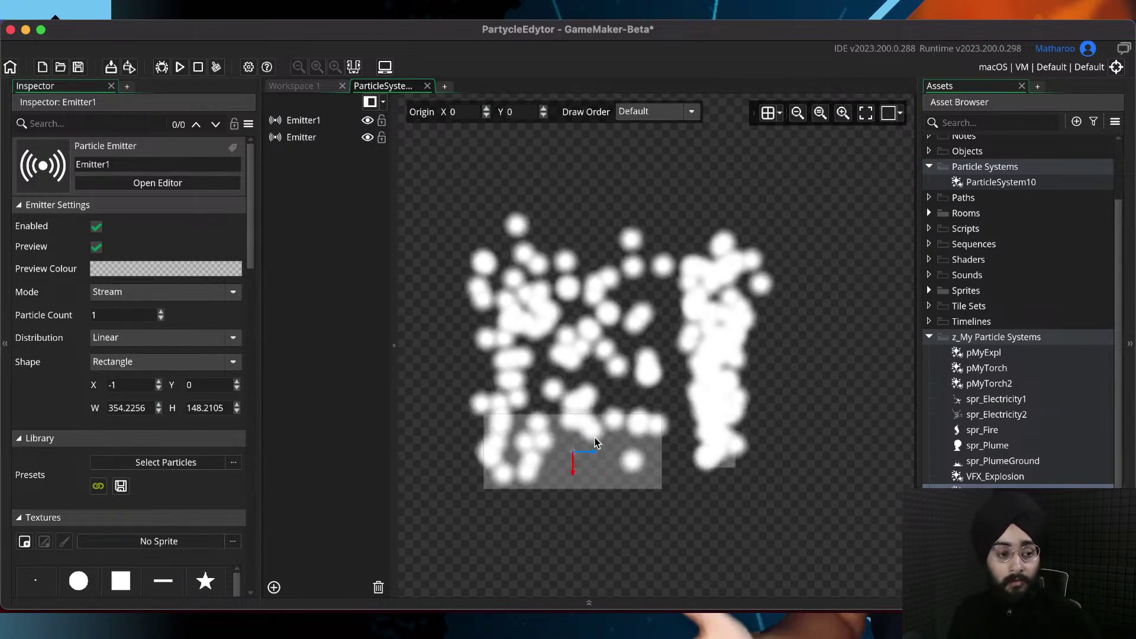
pyautogui.scroll(2, 535, 450)
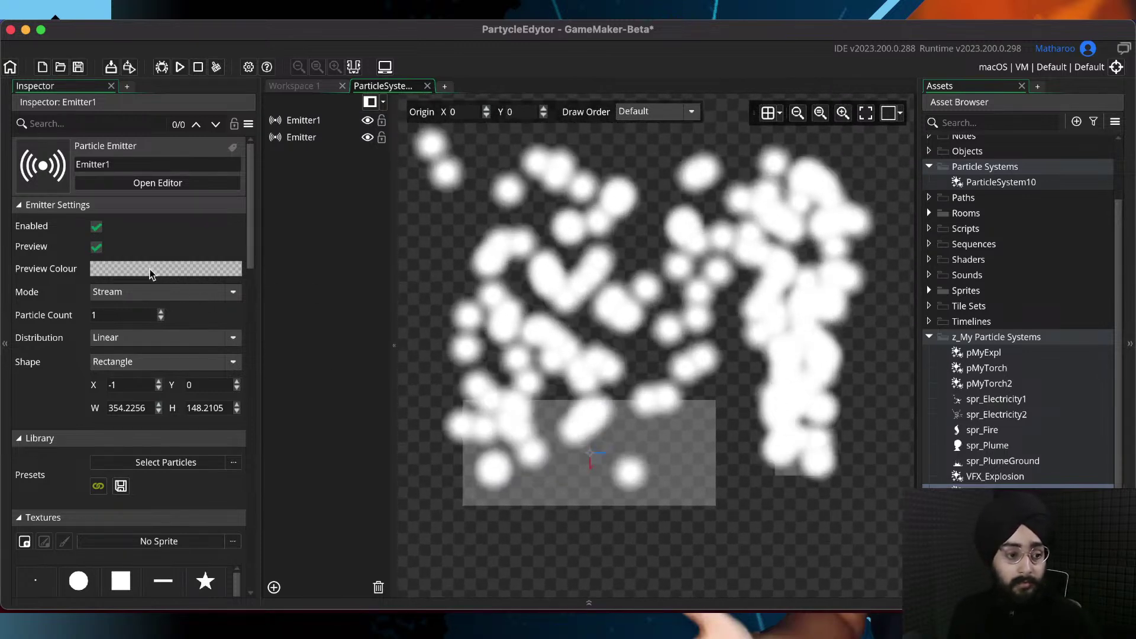
# Try hiding Emitter1's area preview, then test blue and red preview colours before restoring it to white FFFFFF
pyautogui.click(96, 247)
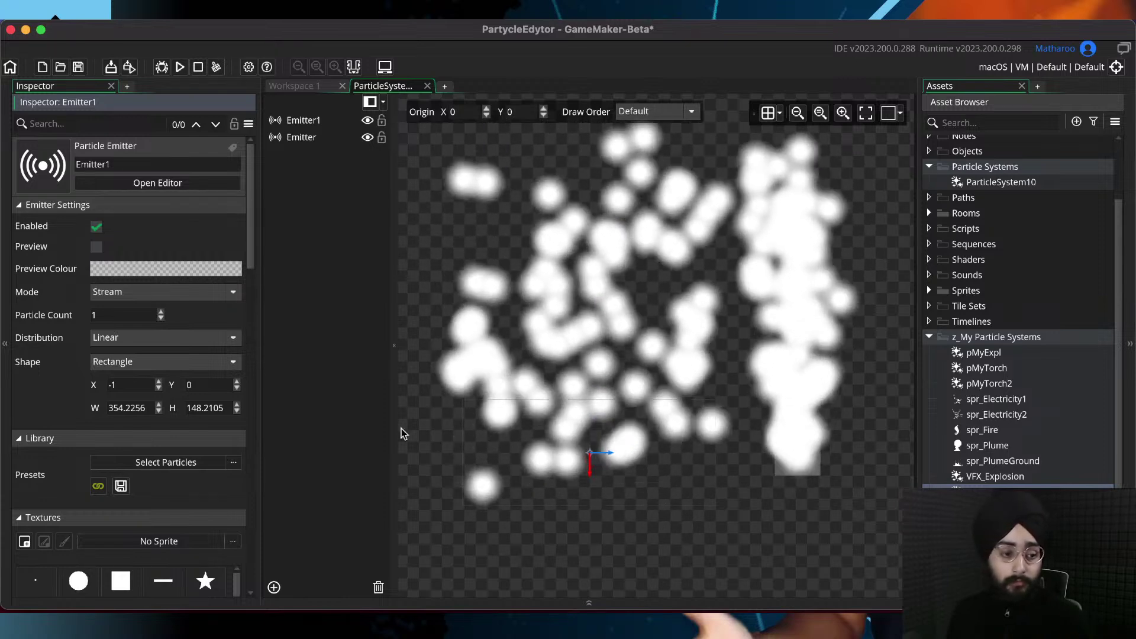
pyautogui.click(95, 248)
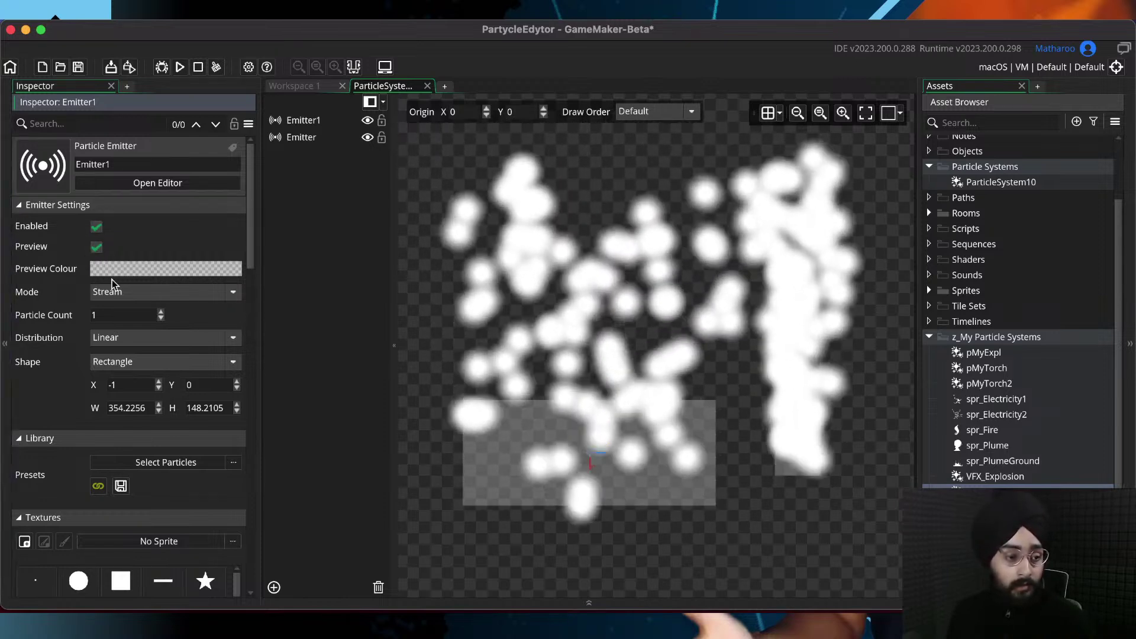
pyautogui.click(115, 269)
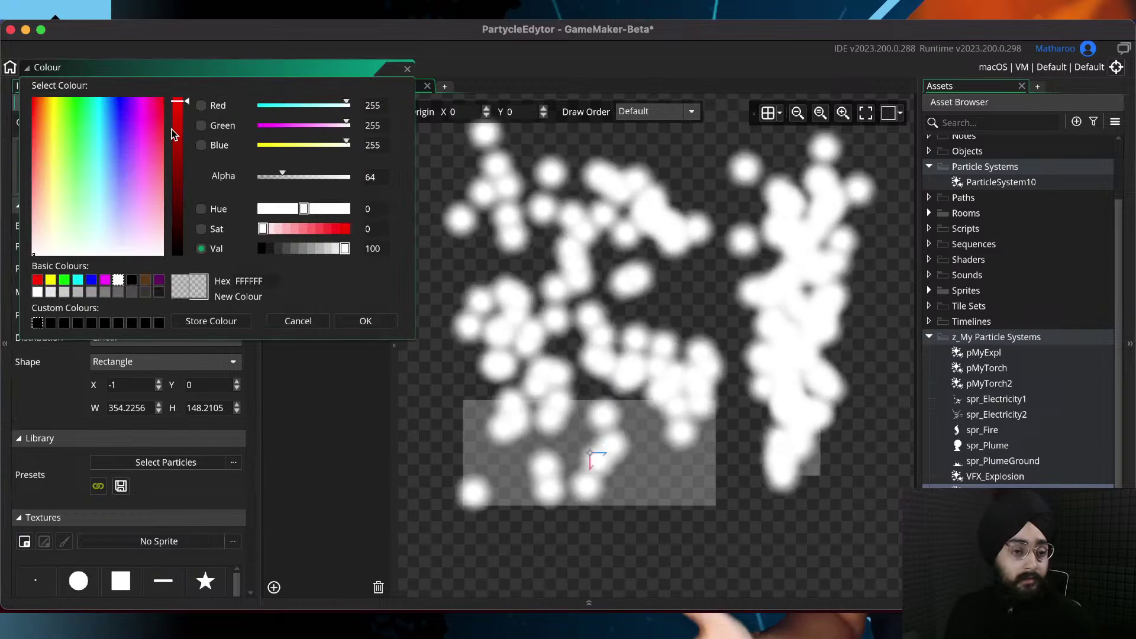
pyautogui.click(54, 142)
pyautogui.moveTo(53, 142); pyautogui.dragTo(80, 87)
pyautogui.click(119, 99)
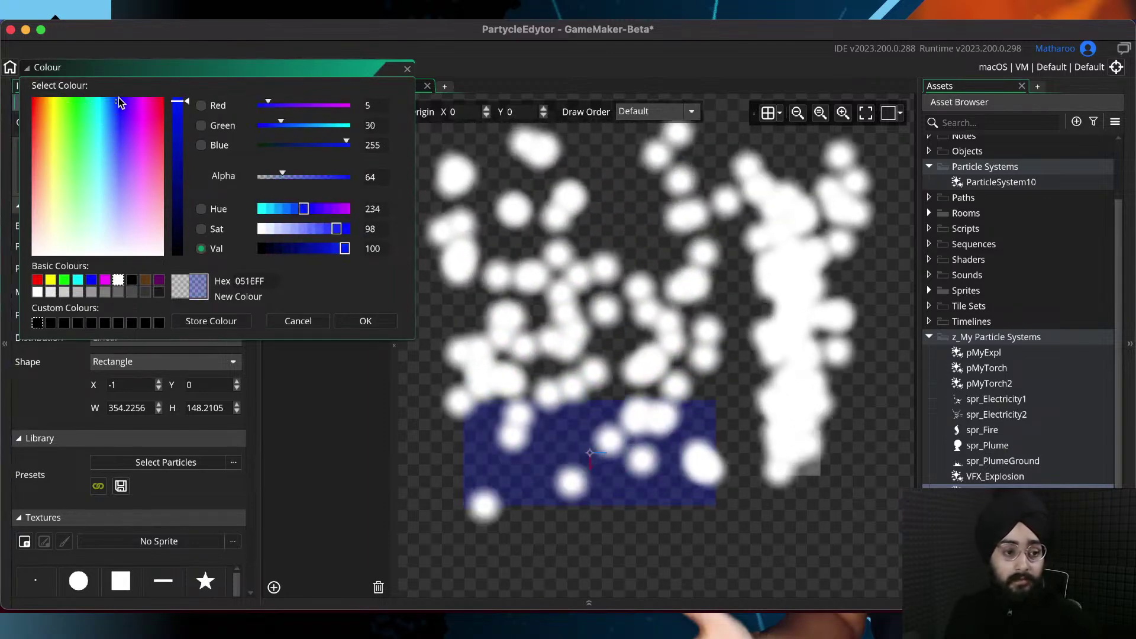
pyautogui.click(34, 99)
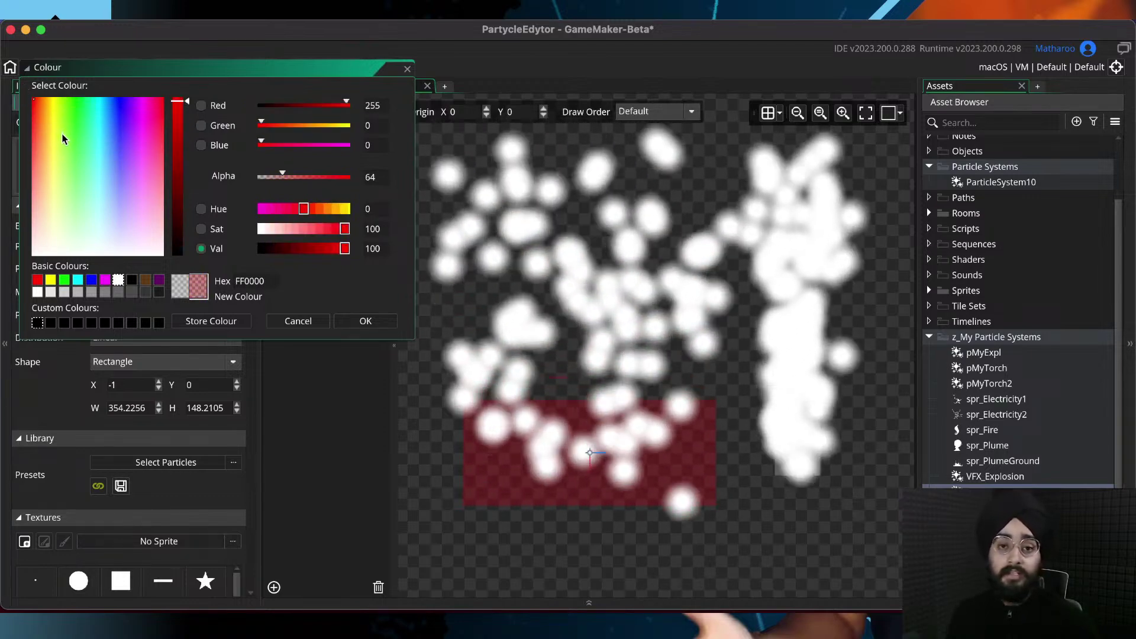
pyautogui.click(35, 218)
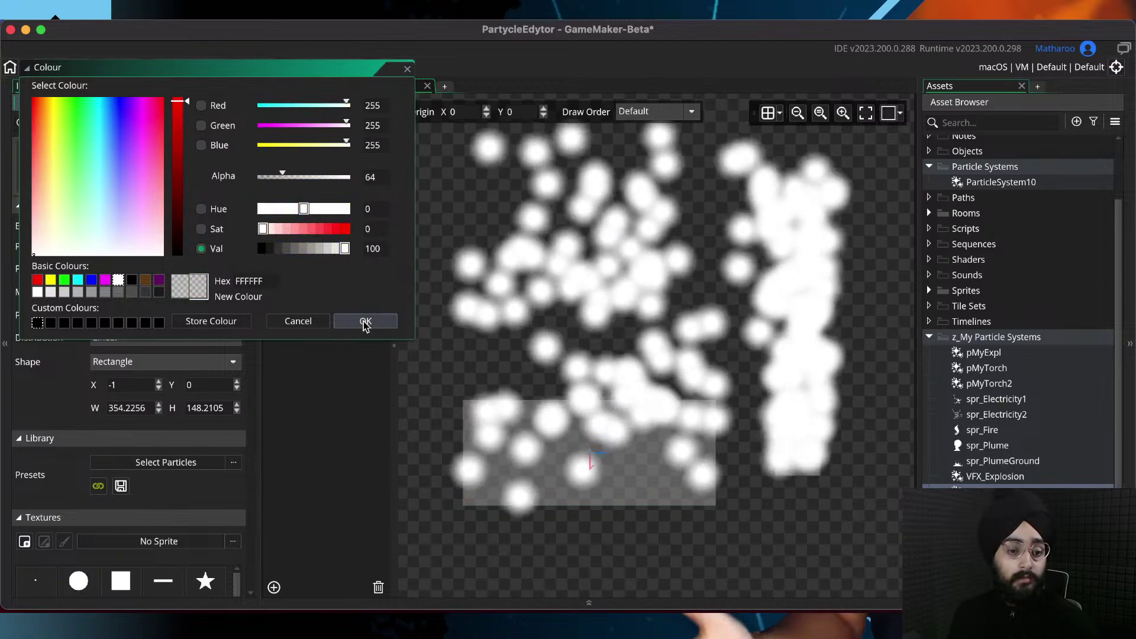
pyautogui.click(364, 322)
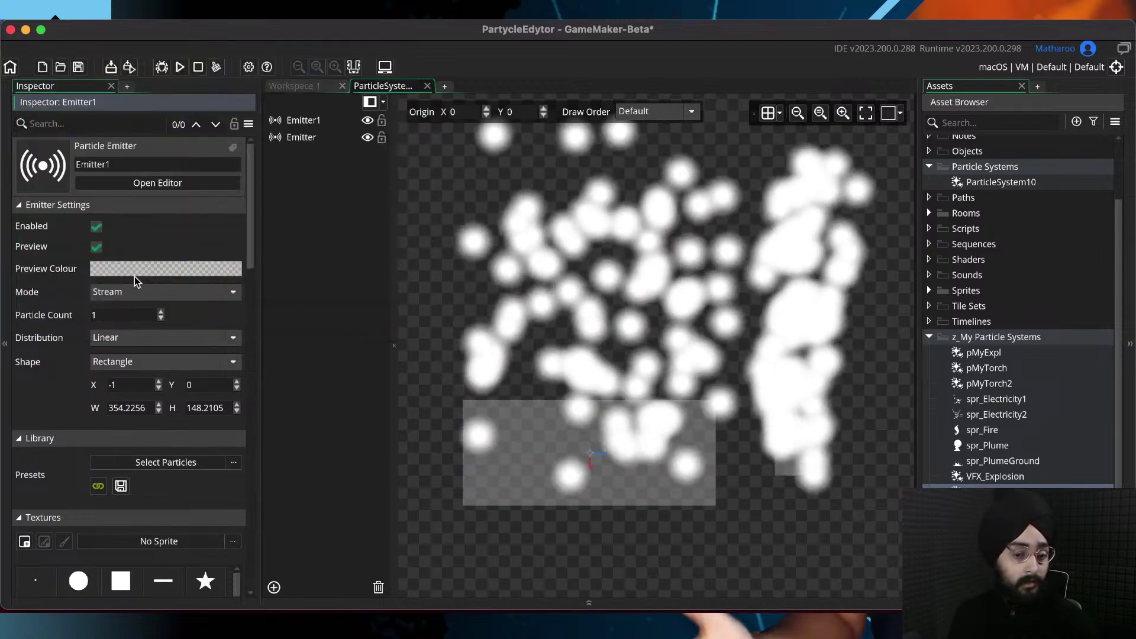
# Set Emitter1's preview colour to light blue 8296FF and save the project
pyautogui.click(134, 273)
pyautogui.click(120, 184)
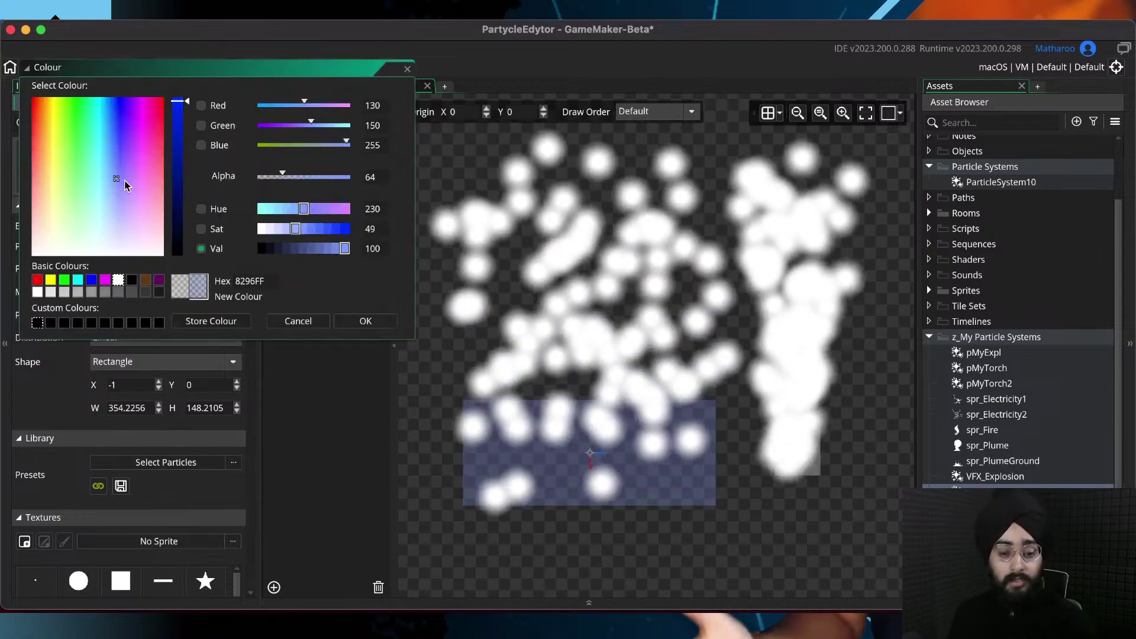
pyautogui.click(366, 321)
pyautogui.press('super+s')
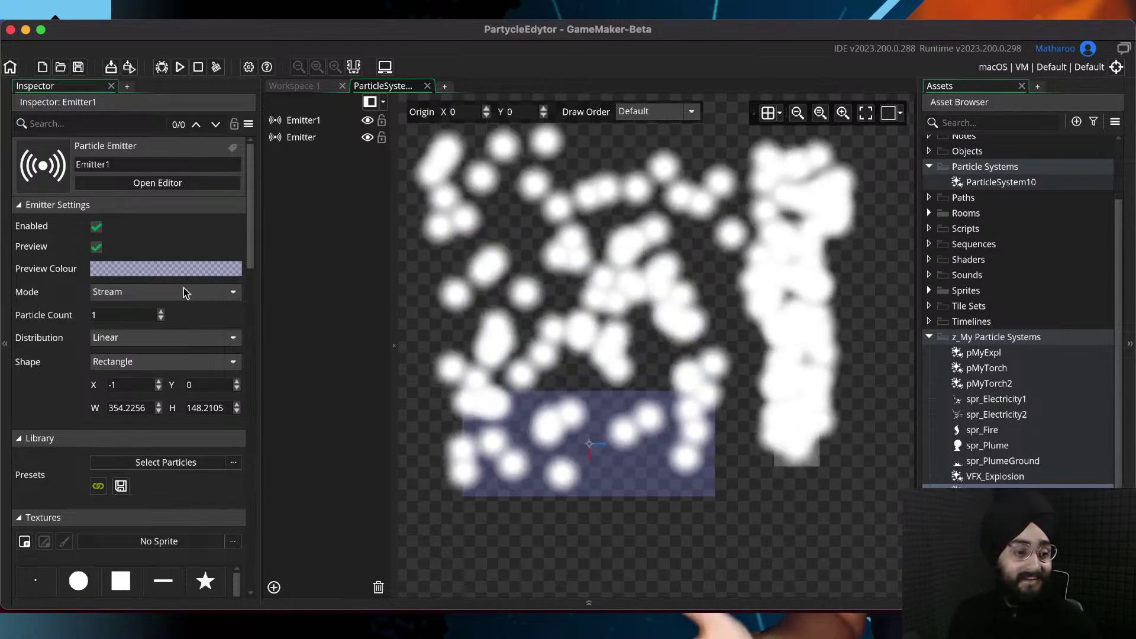
# Try Emitter1 in Burst mode and return it to Stream mode
pyautogui.moveTo(250, 257); pyautogui.dragTo(251, 252)
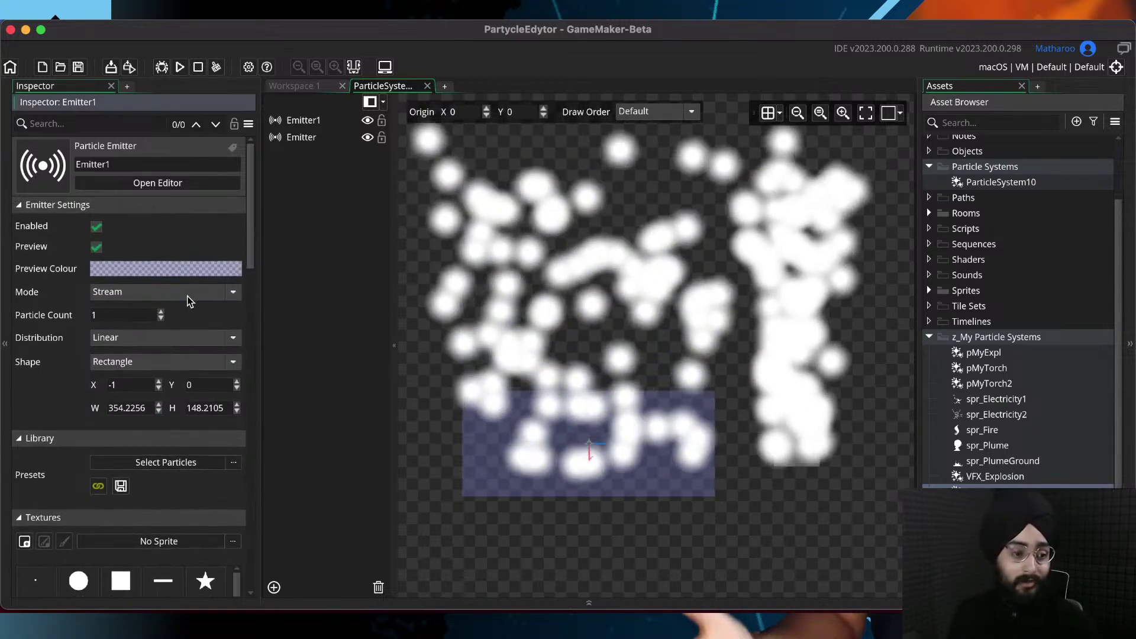
pyautogui.moveTo(495, 333); pyautogui.dragTo(503, 342, button='middle')
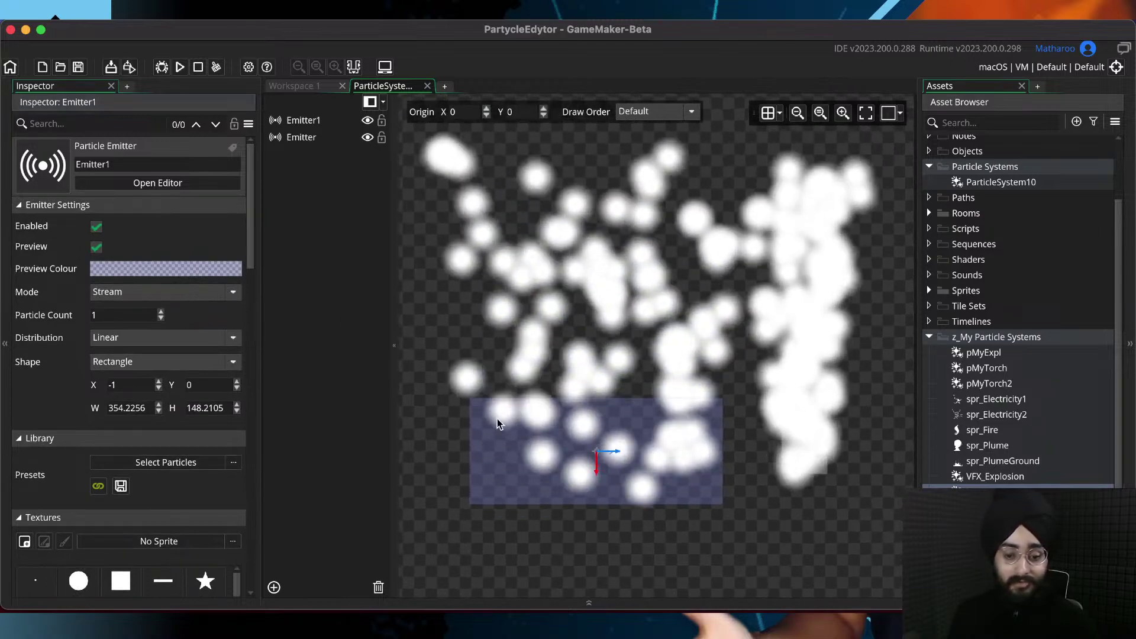
pyautogui.click(163, 292)
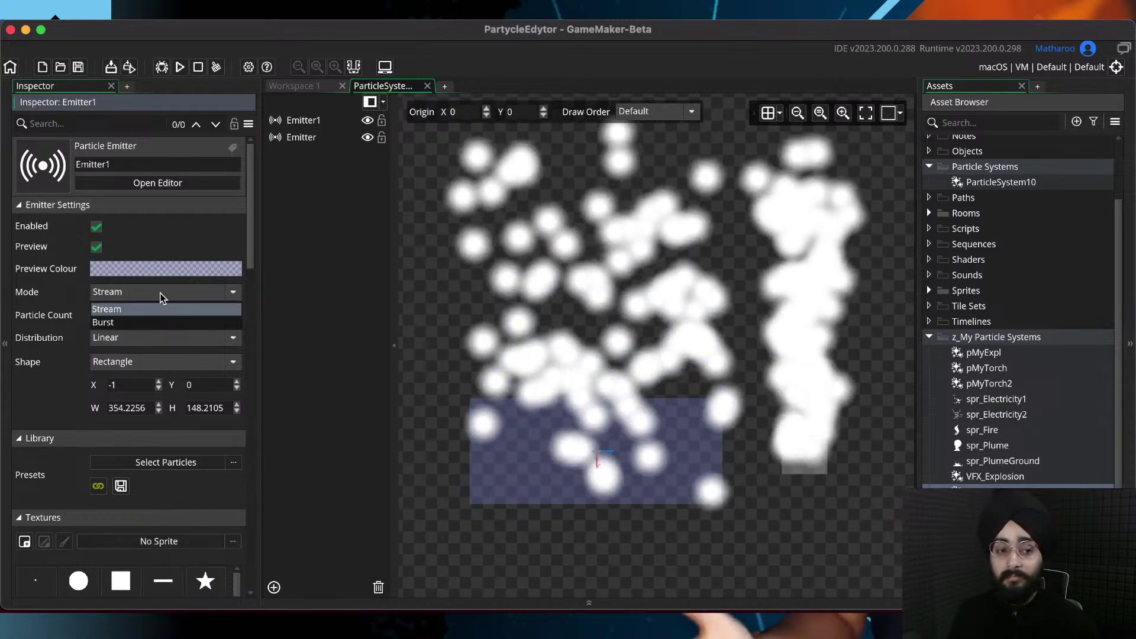
pyautogui.click(163, 296)
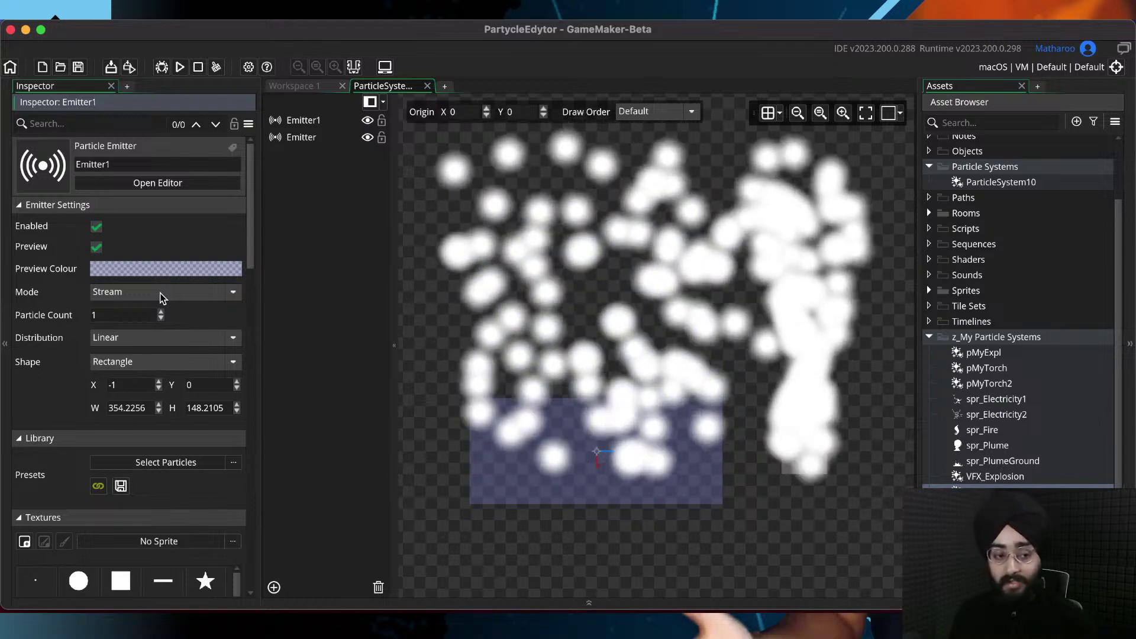
pyautogui.click(127, 293)
pyautogui.click(123, 325)
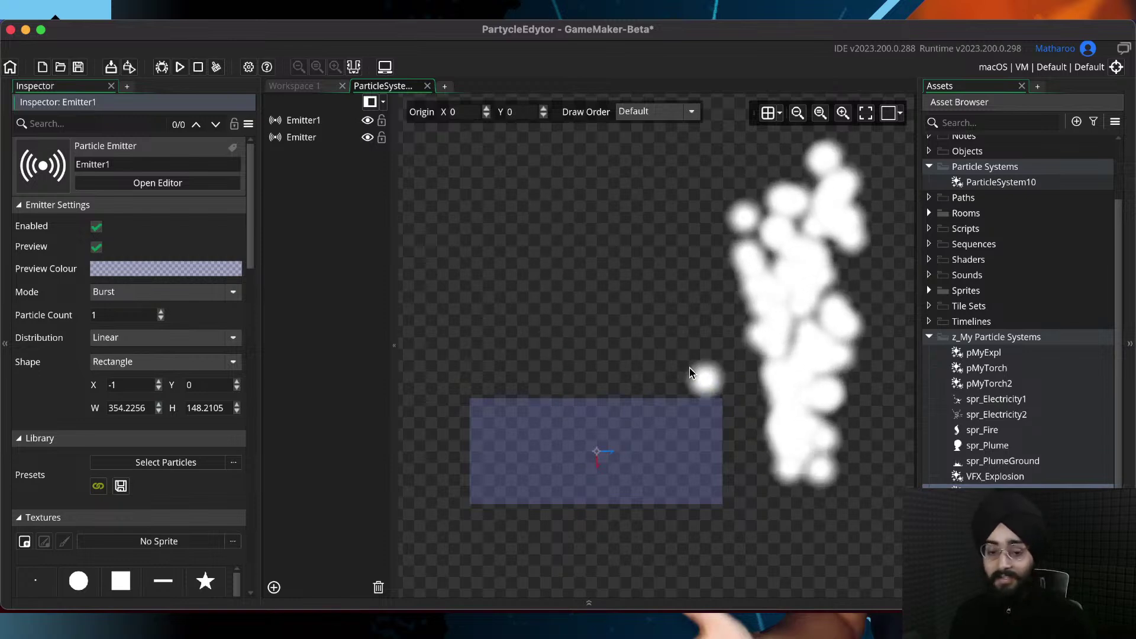
pyautogui.moveTo(650, 361); pyautogui.dragTo(651, 372, button='middle')
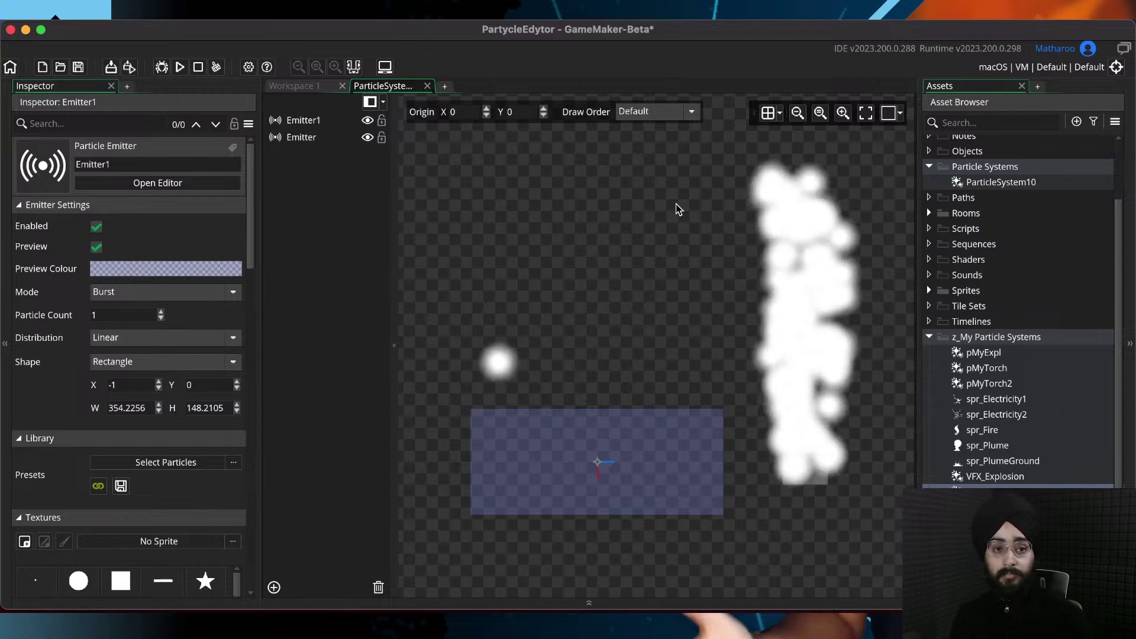
pyautogui.click(190, 296)
pyautogui.click(175, 308)
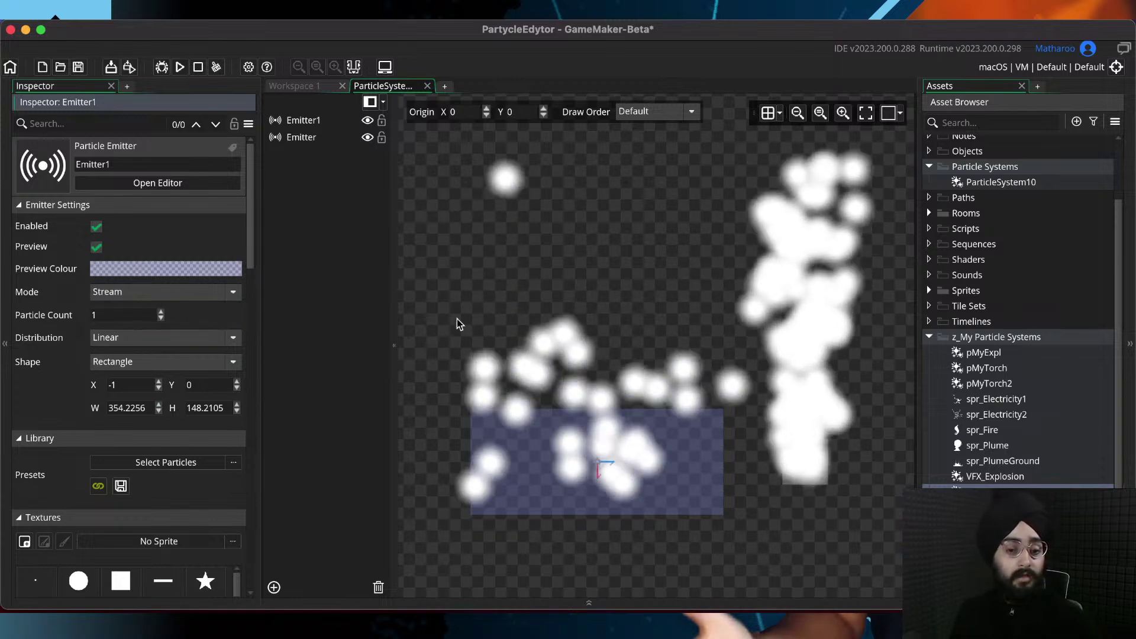
# Try a particle count of 2 for Emitter1, then return it to 1
pyautogui.click(599, 451)
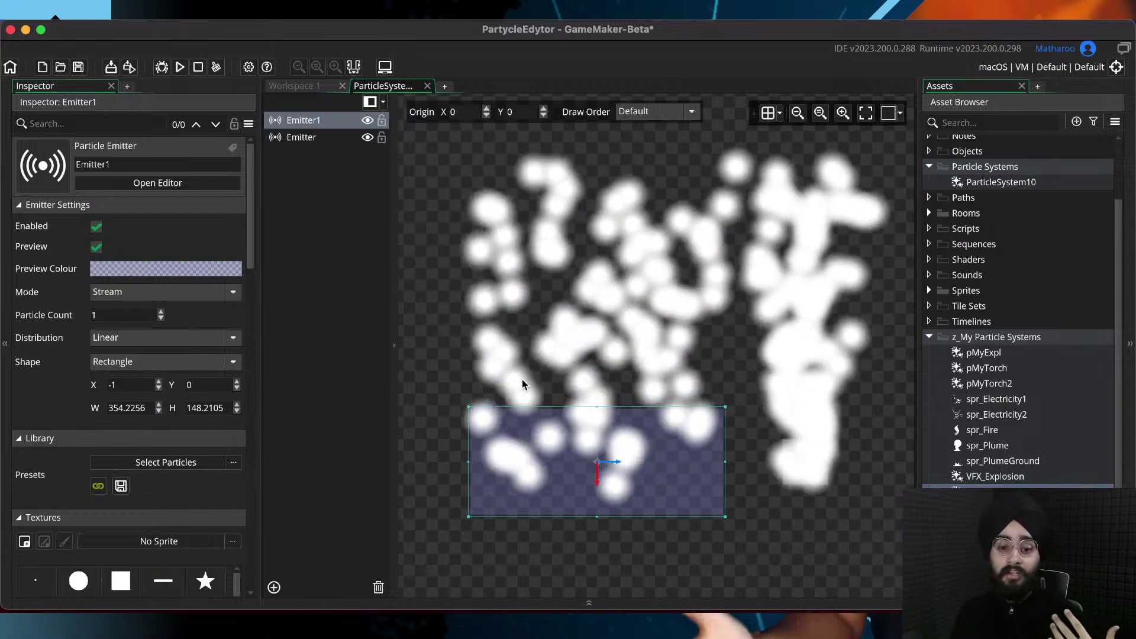
pyautogui.click(521, 378)
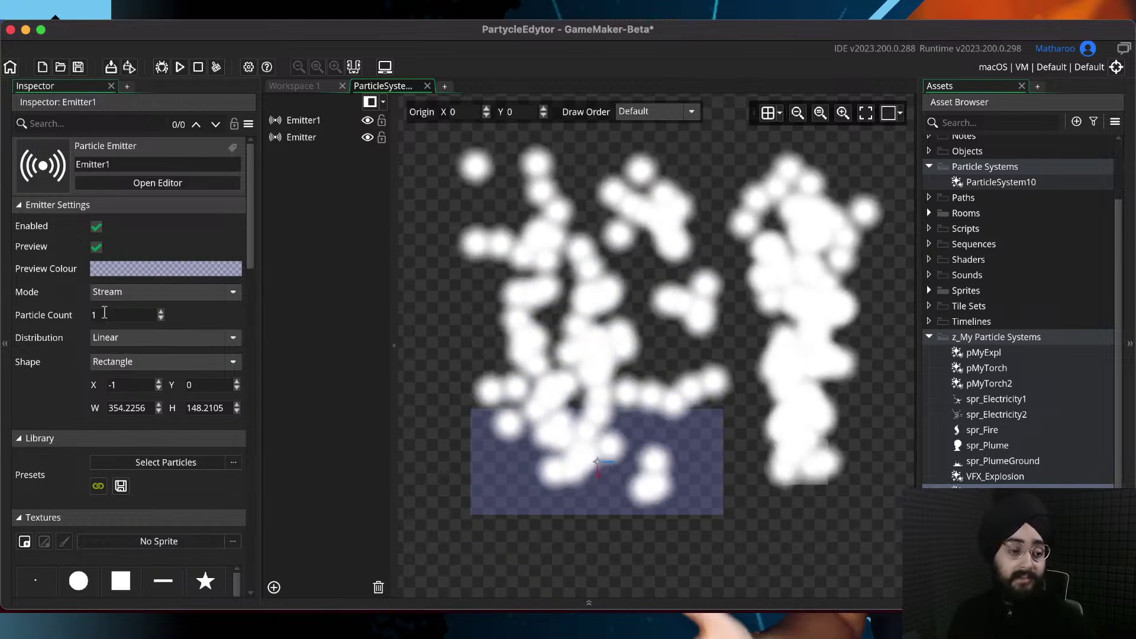
pyautogui.click(104, 314)
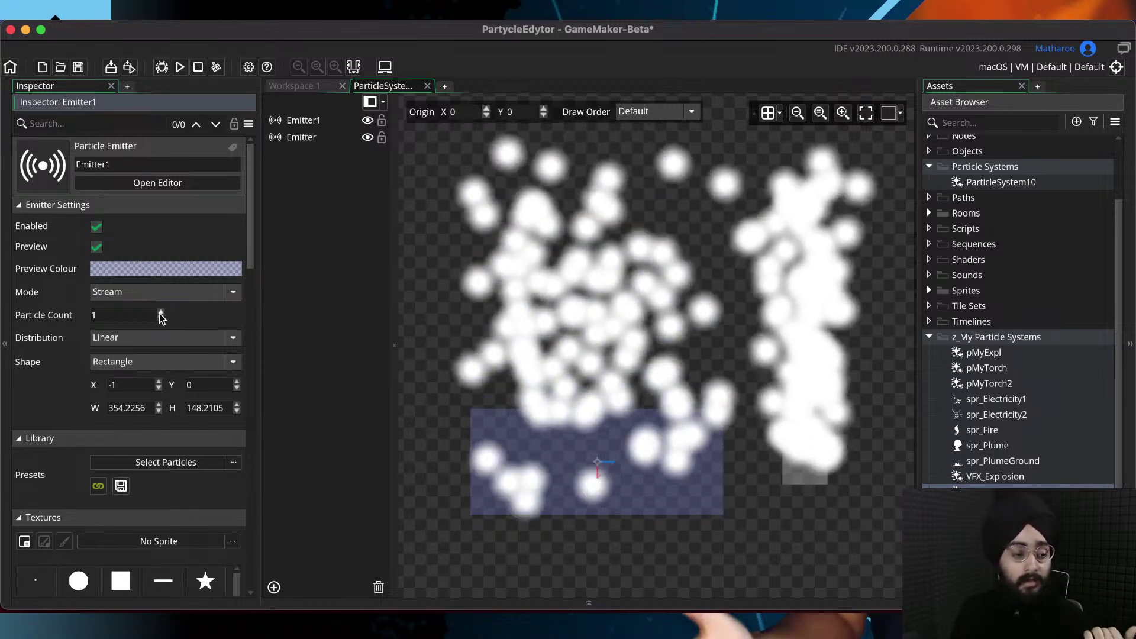
pyautogui.click(161, 313)
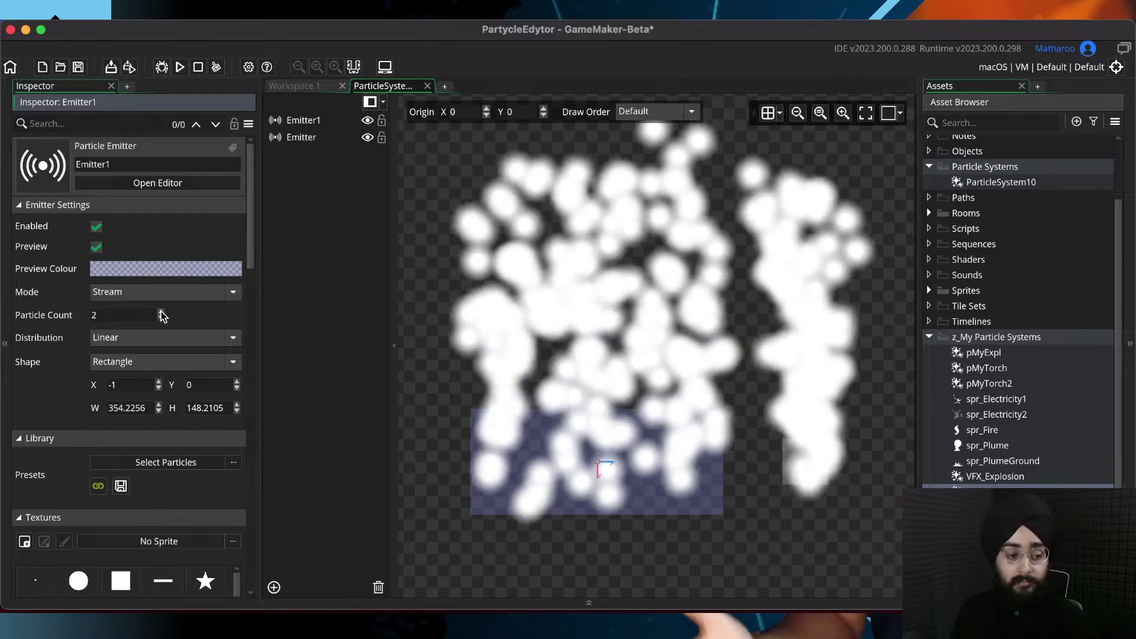
pyautogui.click(160, 312)
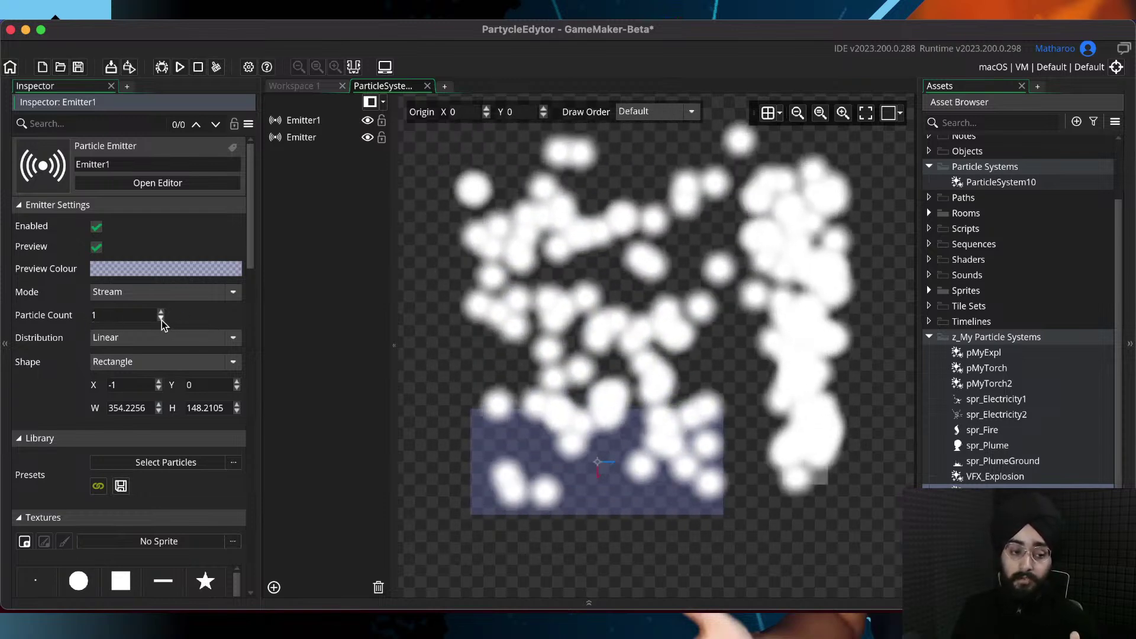
# Lower Emitter1's particle count step by step to -10, try -100, and restore the count to 1
pyautogui.click(161, 319)
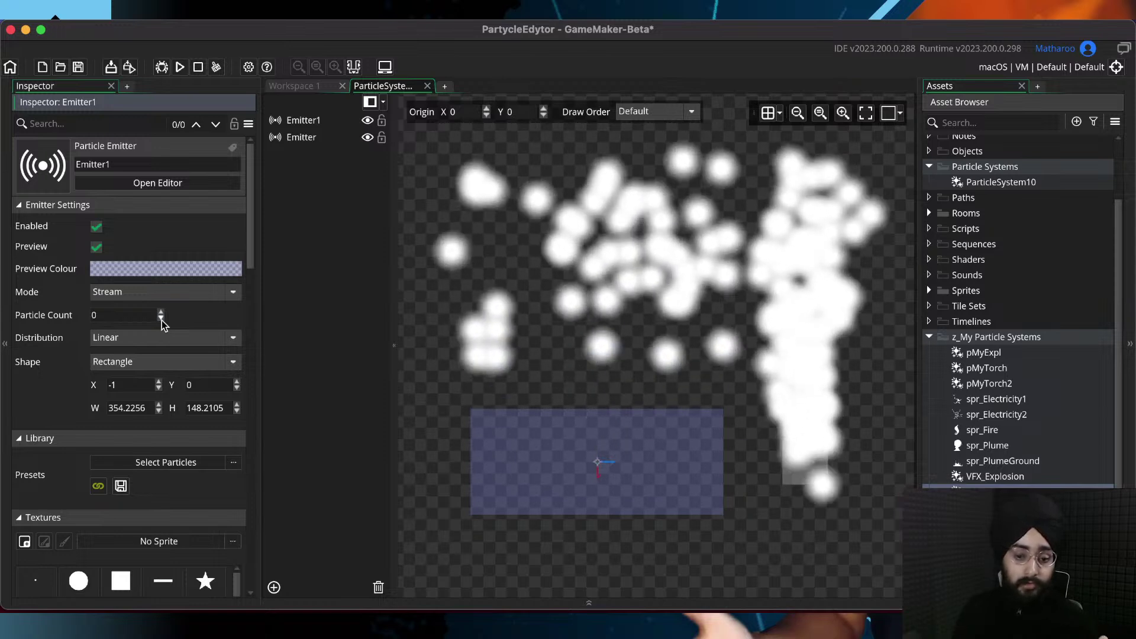
pyautogui.click(161, 320)
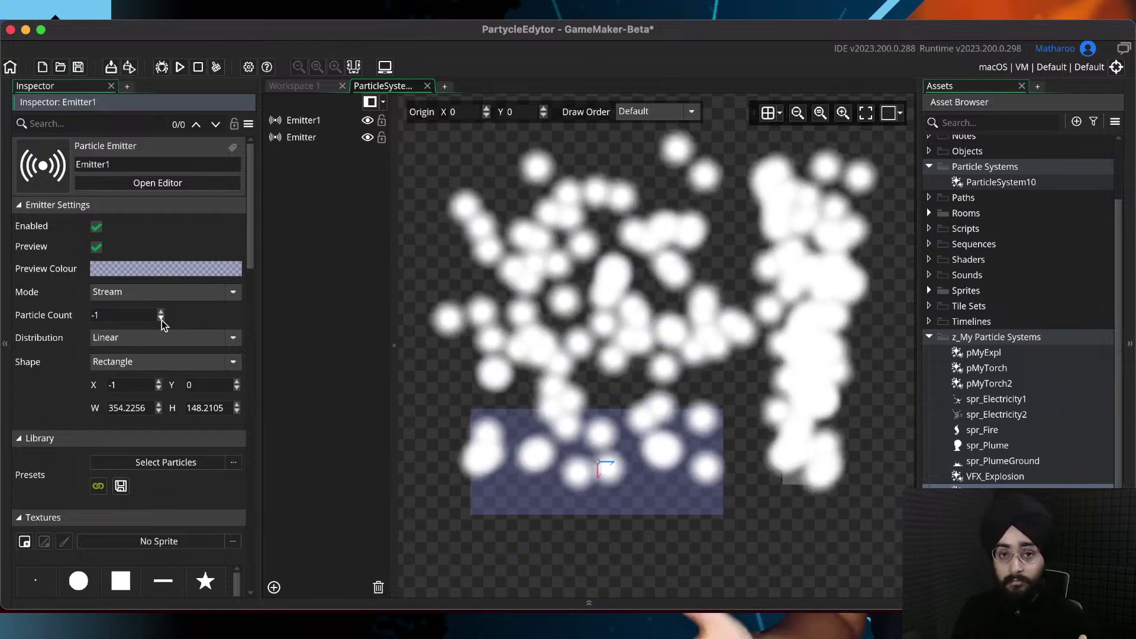
pyautogui.click(161, 319)
pyautogui.click(161, 319)
pyautogui.click(161, 319)
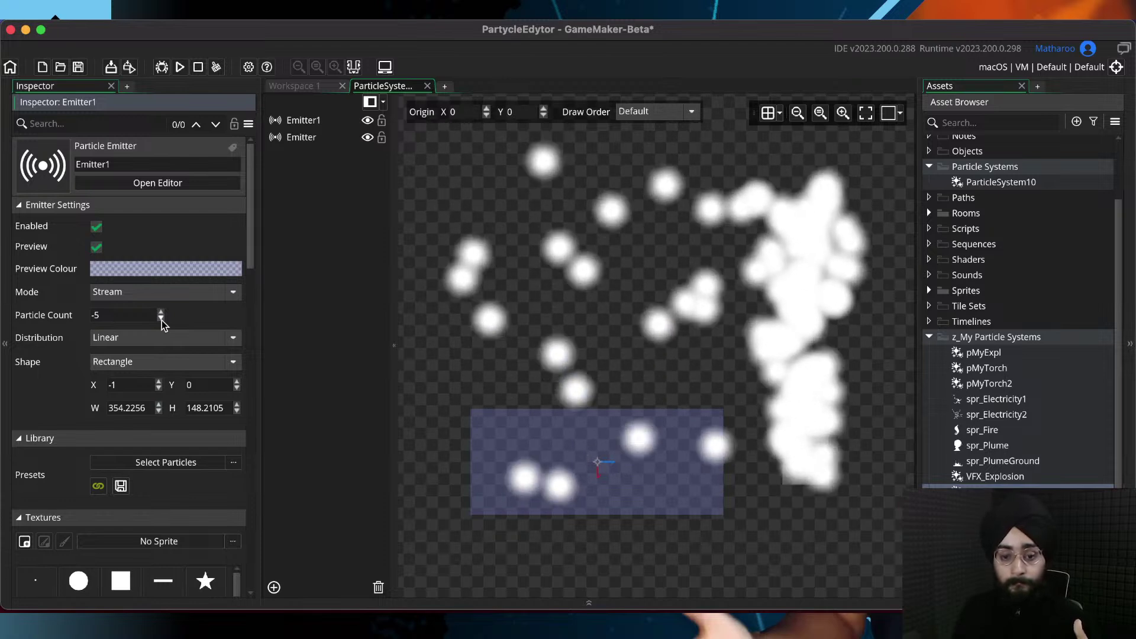
pyautogui.click(161, 319)
pyautogui.click(161, 319)
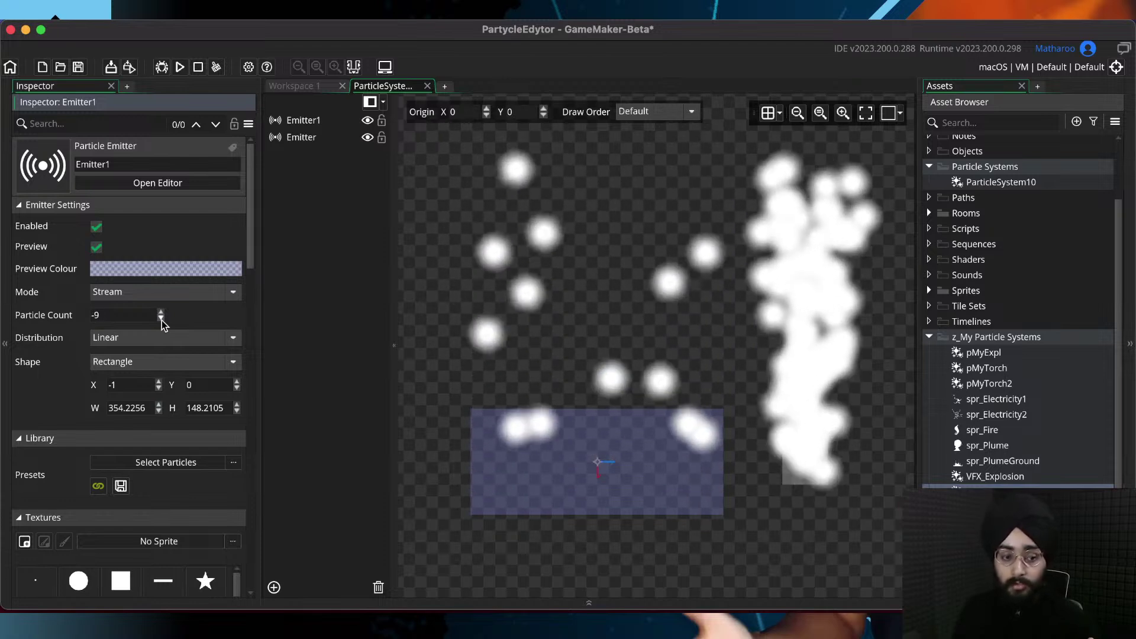
pyautogui.click(161, 319)
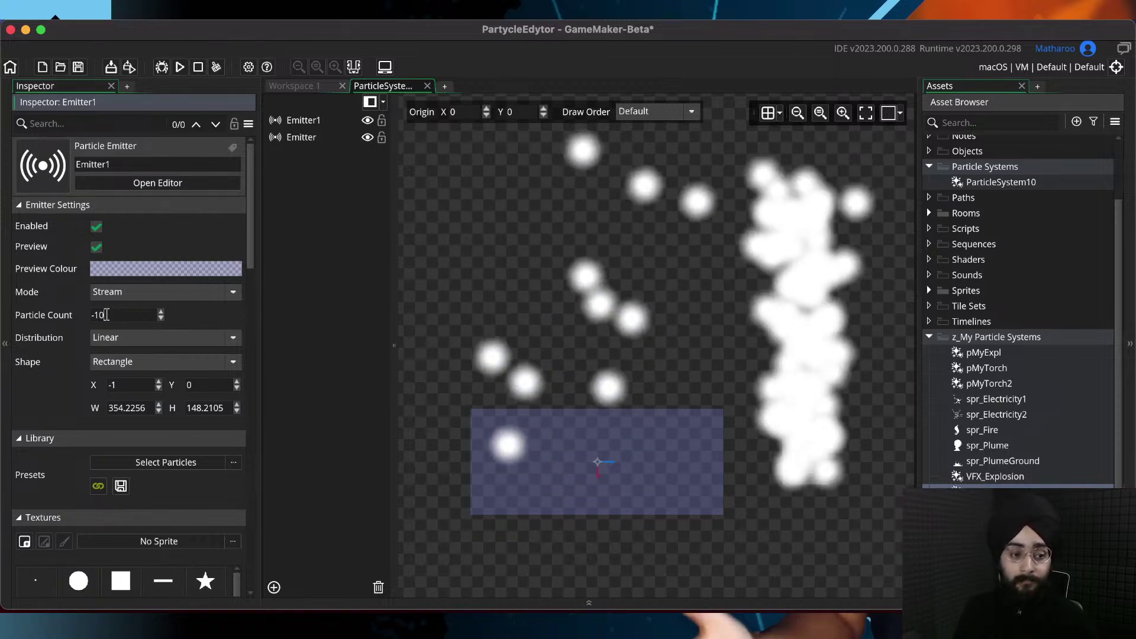
pyautogui.write('0')
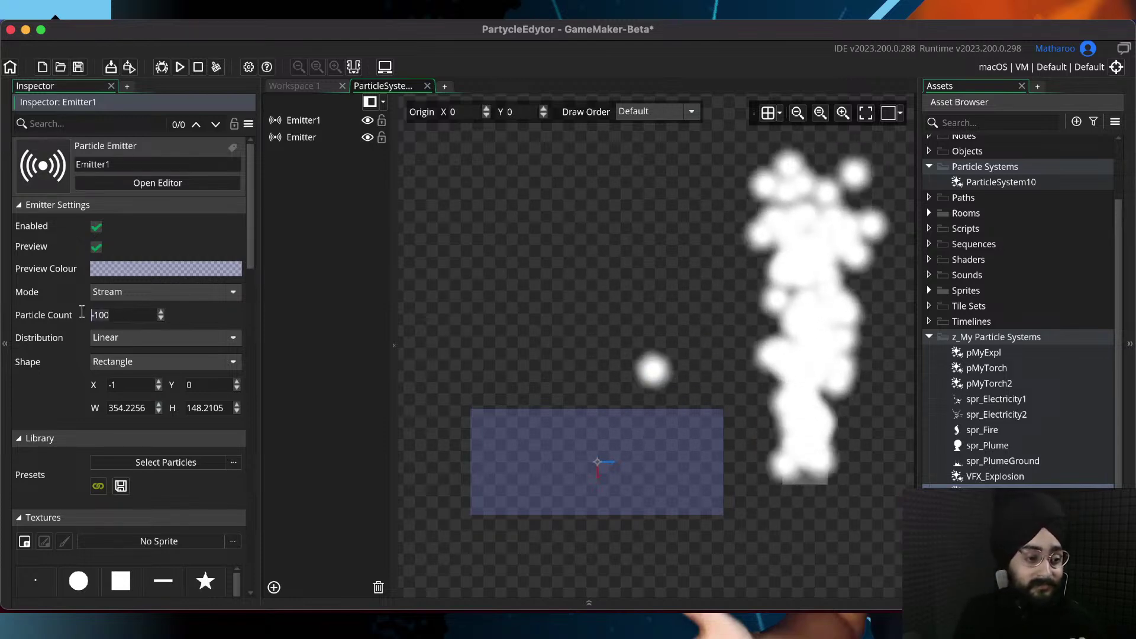
pyautogui.moveTo(82, 317); pyautogui.dragTo(121, 313)
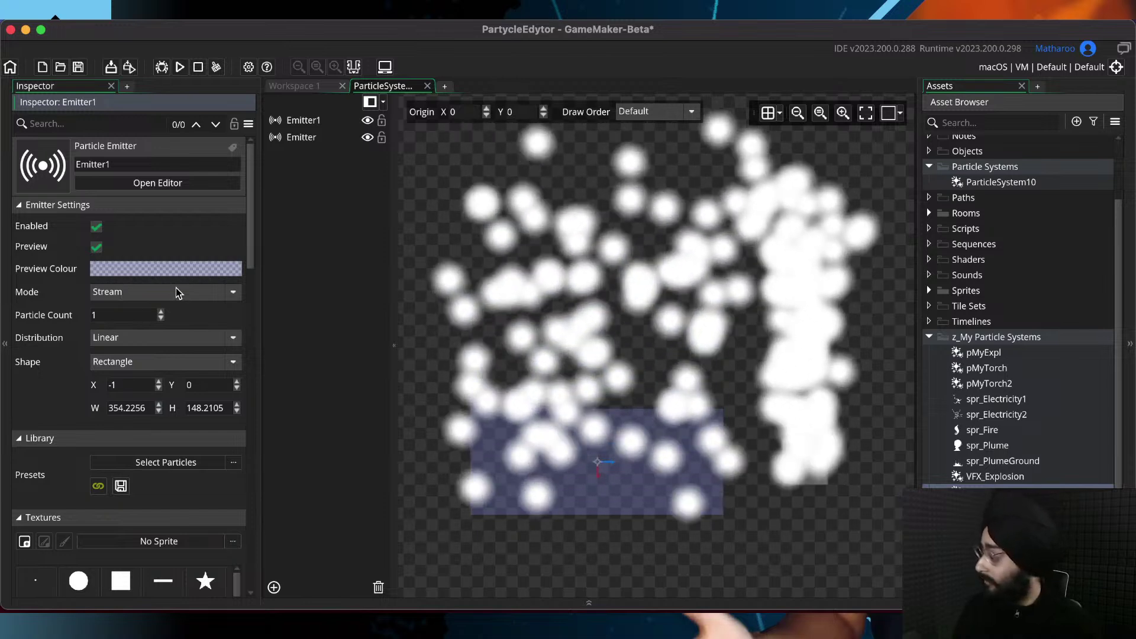
# Switch Emitter1 to Burst mode, test particle counts of 100 and -100, and reset the count to 1
pyautogui.click(175, 291)
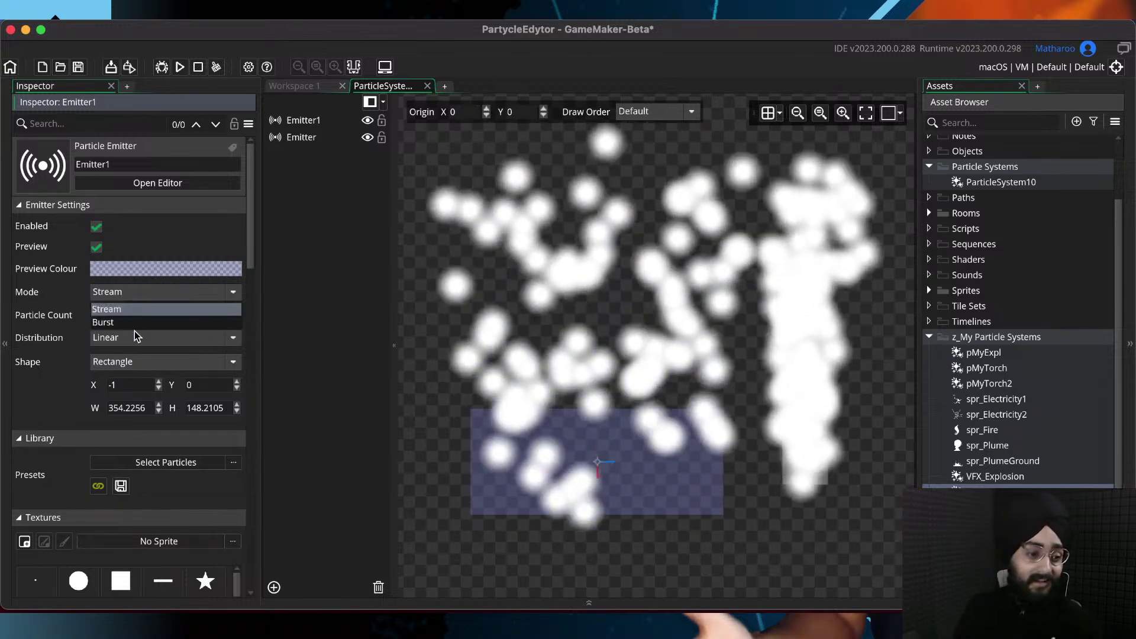
pyautogui.click(134, 324)
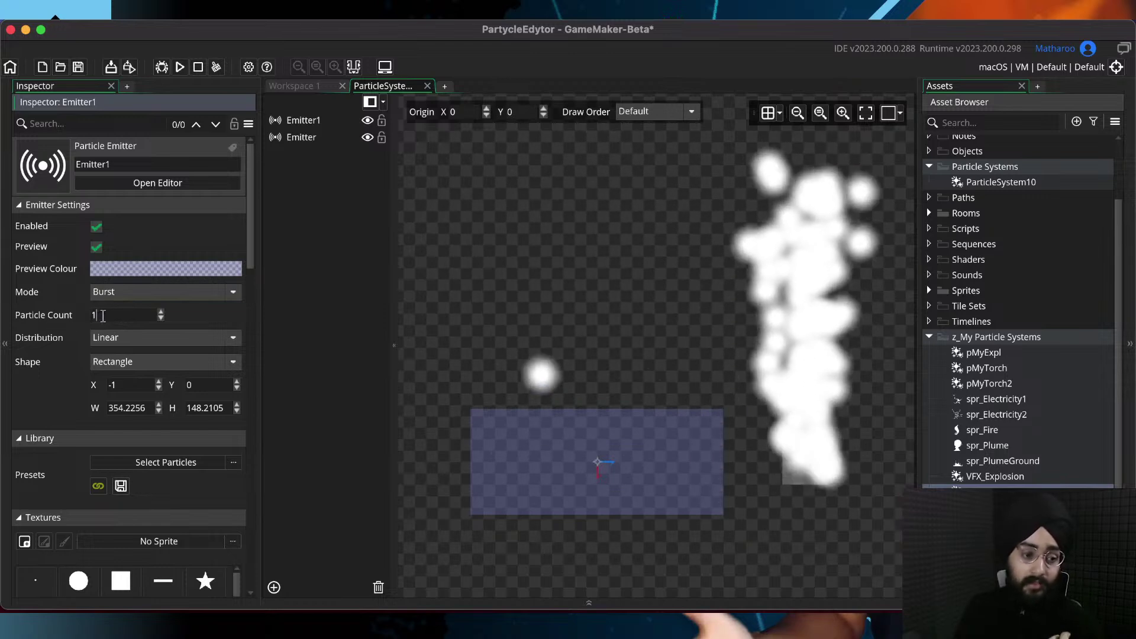
pyautogui.write('00')
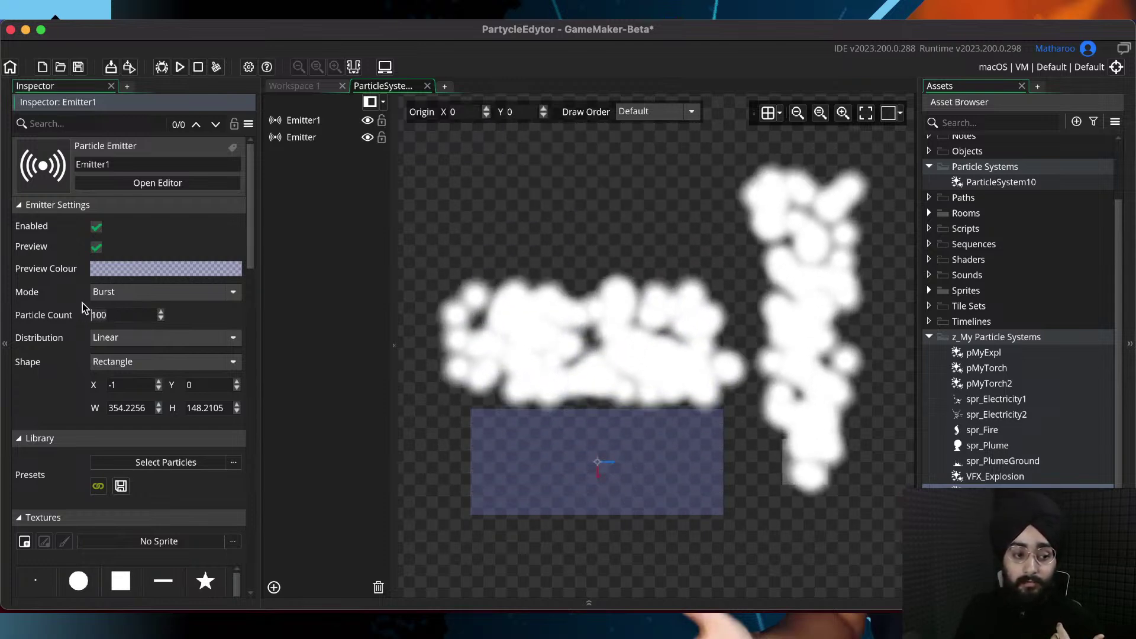
pyautogui.write('-100')
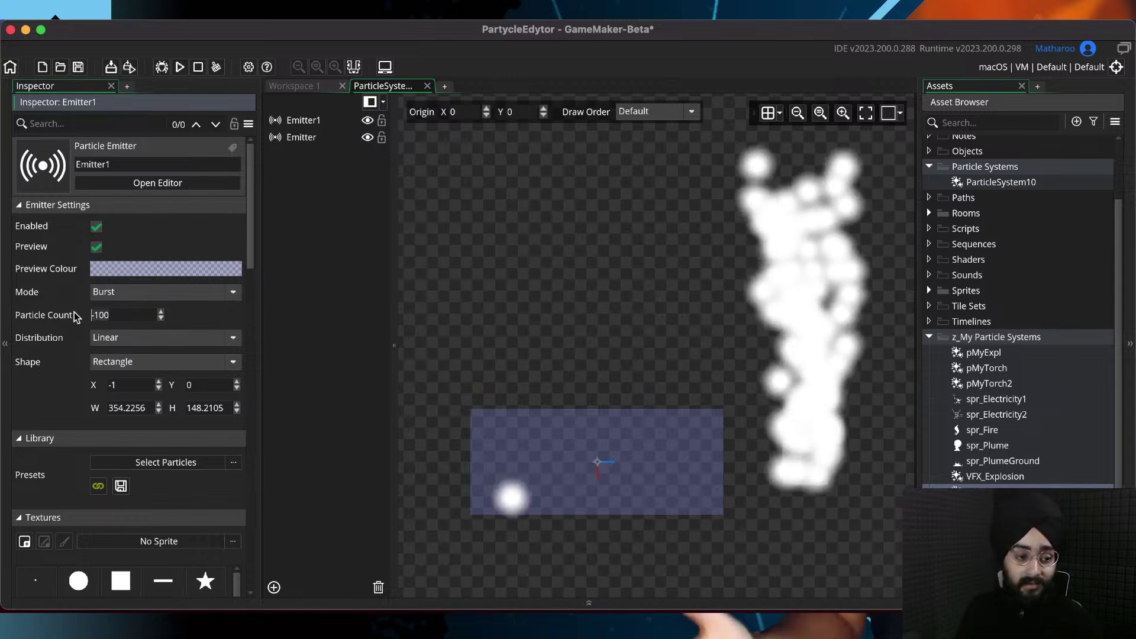
pyautogui.write('1')
pyautogui.press('Return')
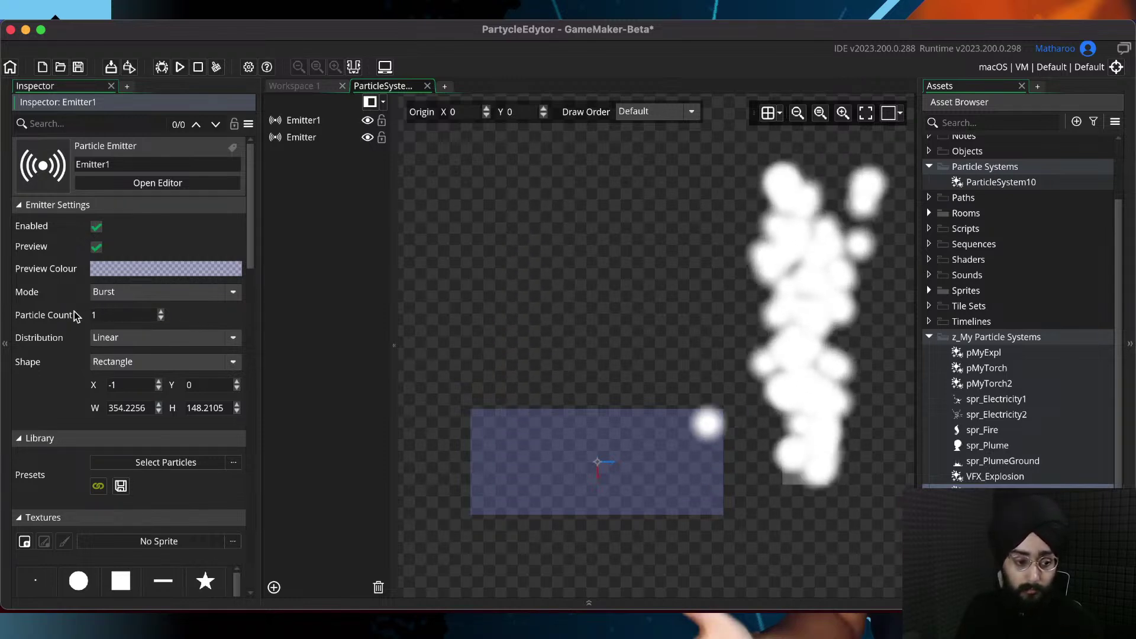
# Return Emitter1 to Stream mode and save the project
pyautogui.click(186, 299)
pyautogui.click(144, 309)
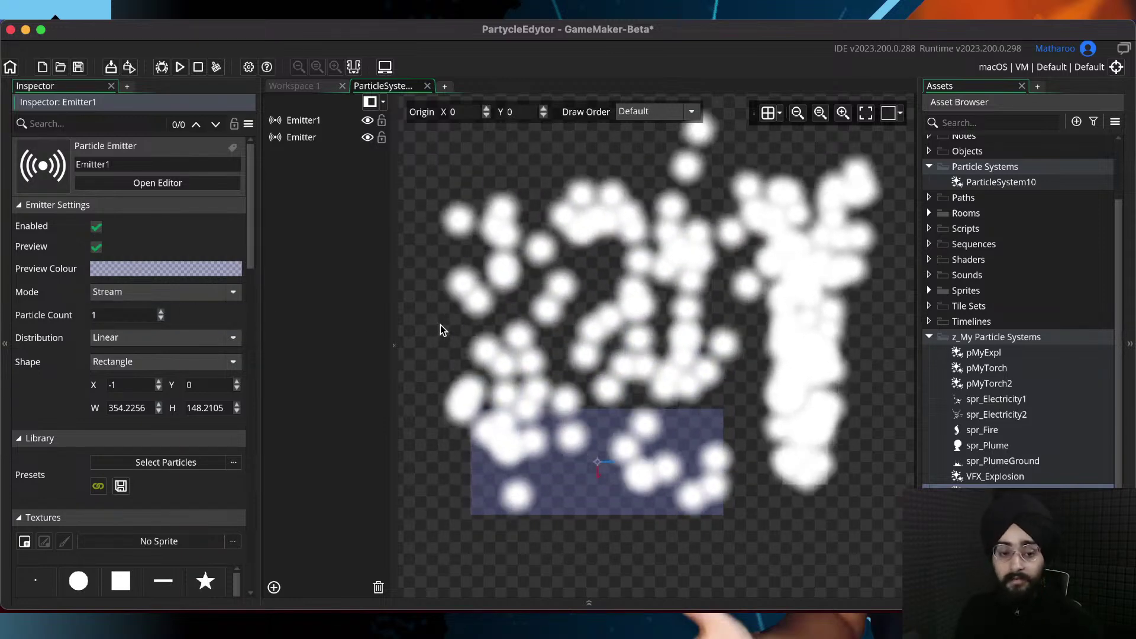
pyautogui.press('super+s')
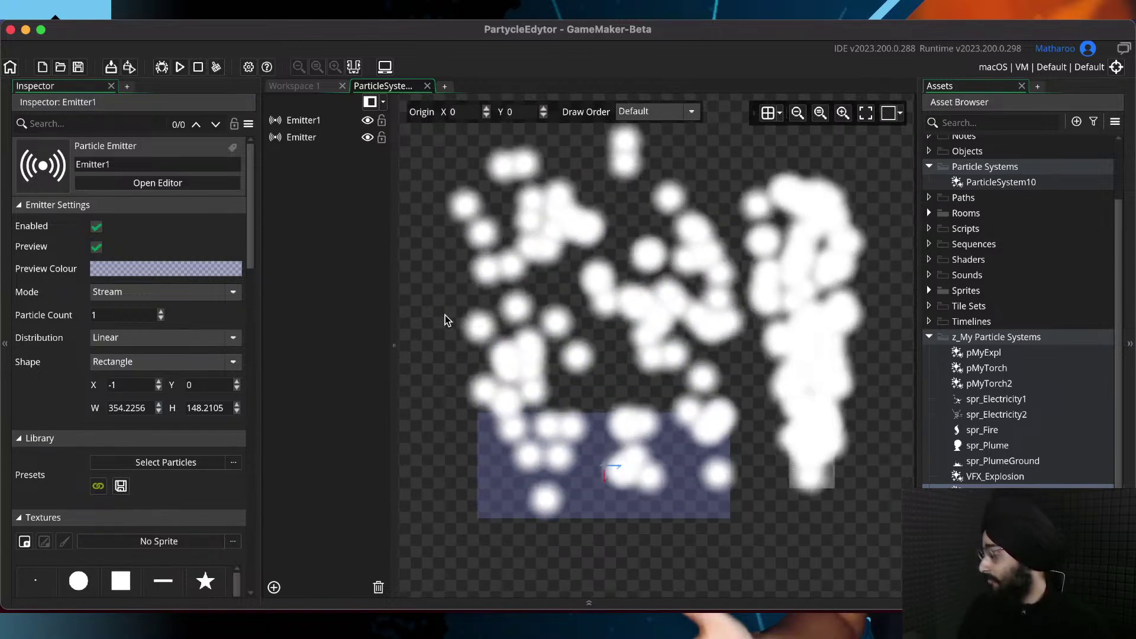
pyautogui.click(120, 318)
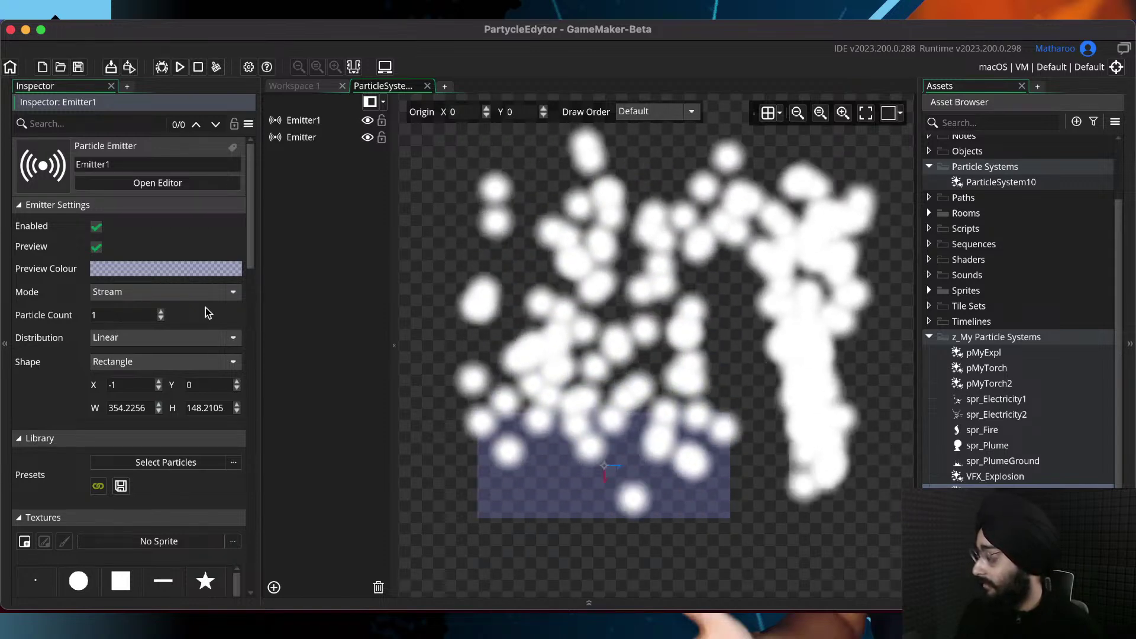
pyautogui.click(206, 294)
pyautogui.click(206, 293)
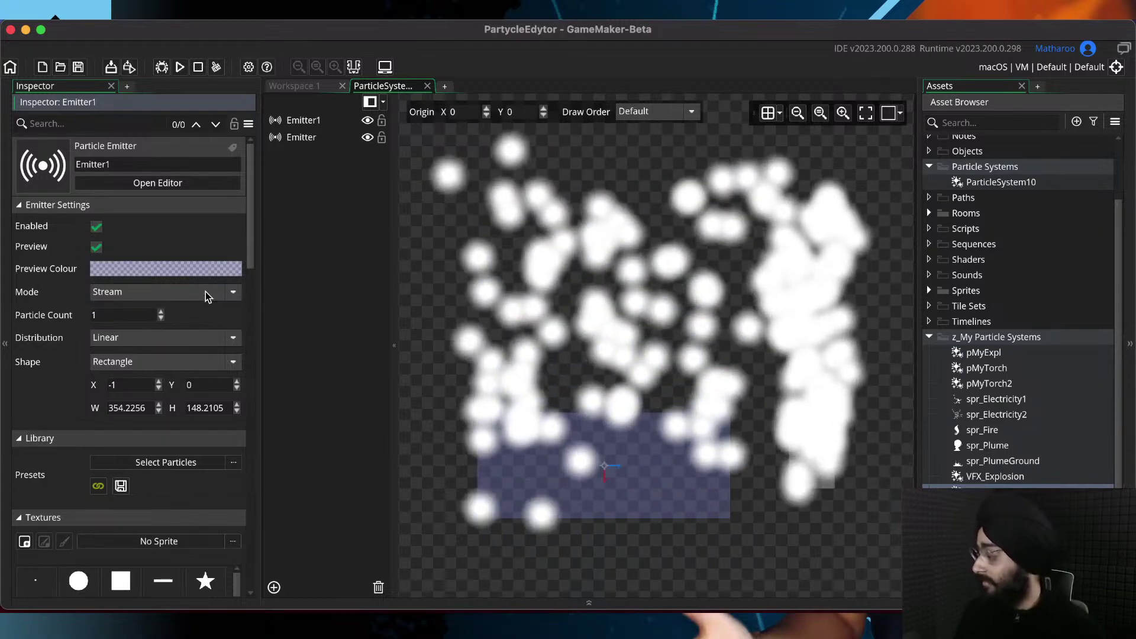
# Try the Gaussian distribution for Emitter1's particles
pyautogui.scroll(-2, 204, 312)
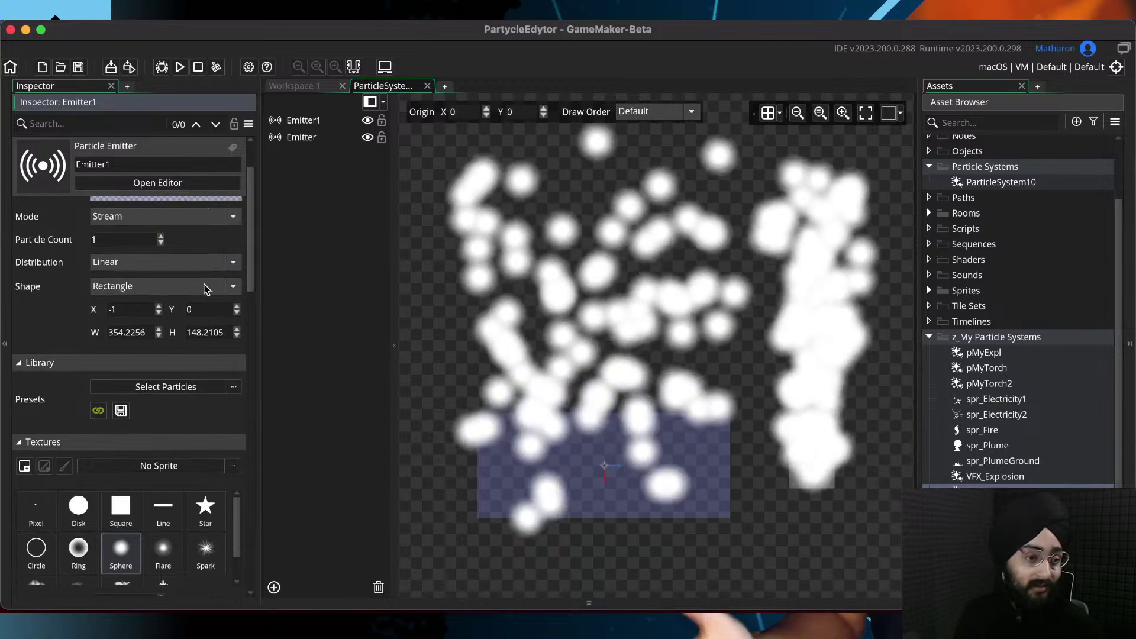
pyautogui.click(104, 263)
pyautogui.click(104, 263)
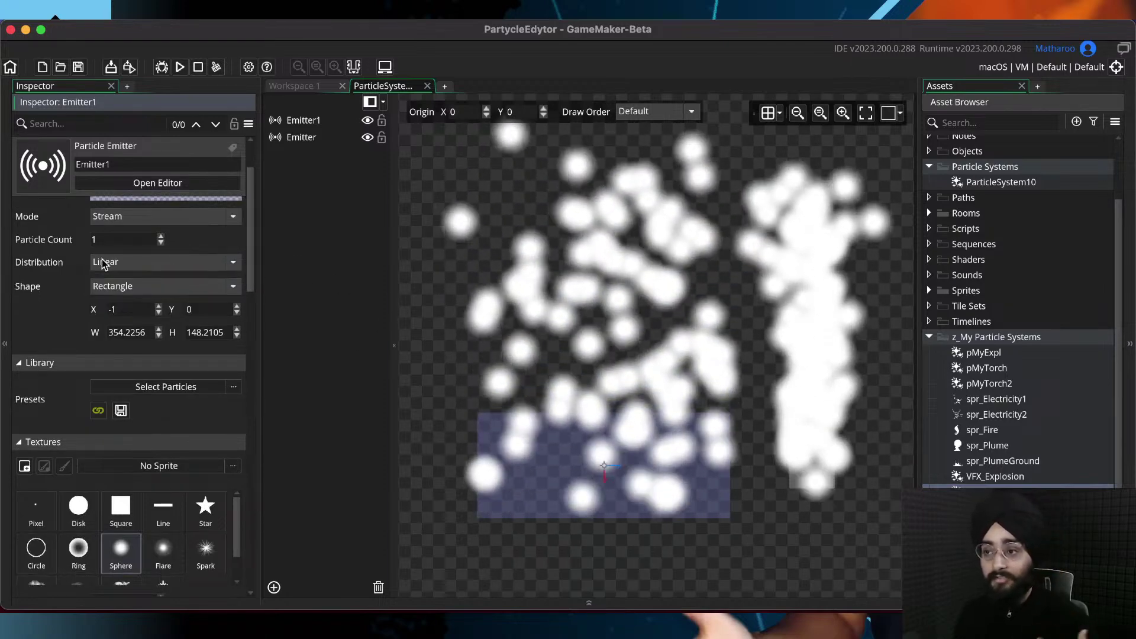
pyautogui.click(103, 262)
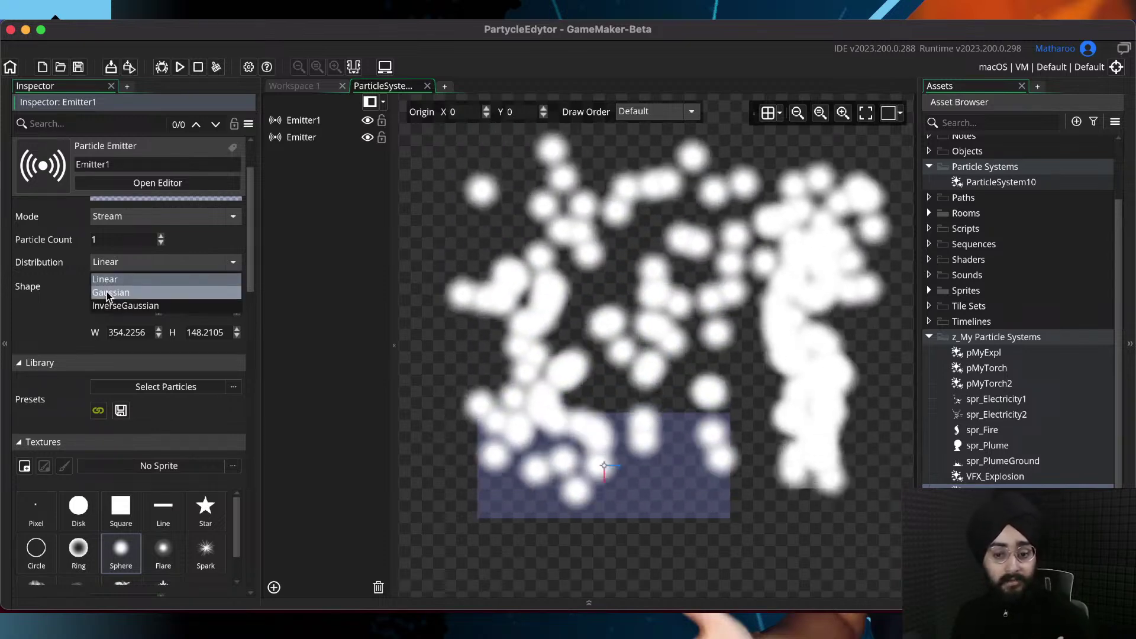
pyautogui.click(118, 257)
pyautogui.click(111, 267)
pyautogui.click(102, 292)
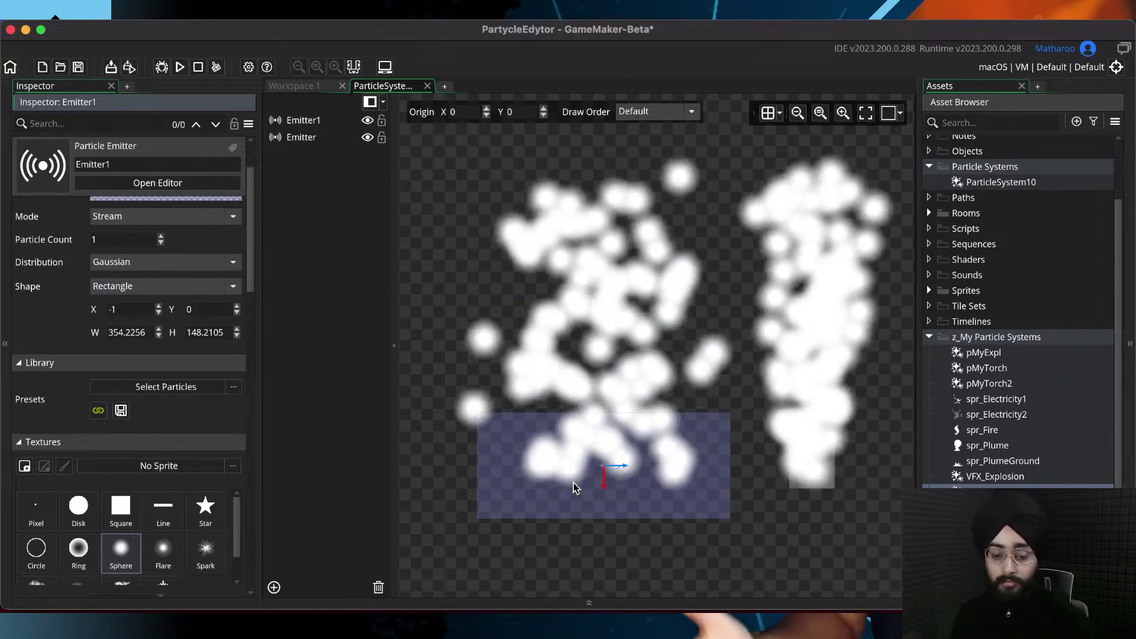
# Select Emitter1's emission area on the canvas, try the InverseGaussian distribution, and set the distribution back to Linear
pyautogui.click(622, 470)
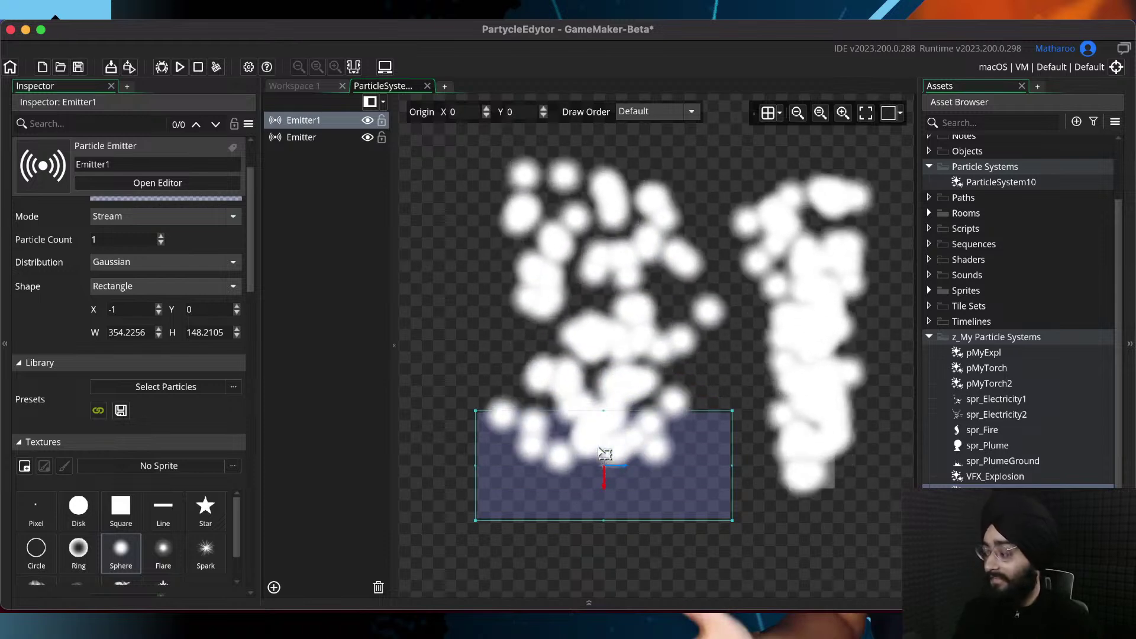
pyautogui.click(132, 263)
pyautogui.click(121, 306)
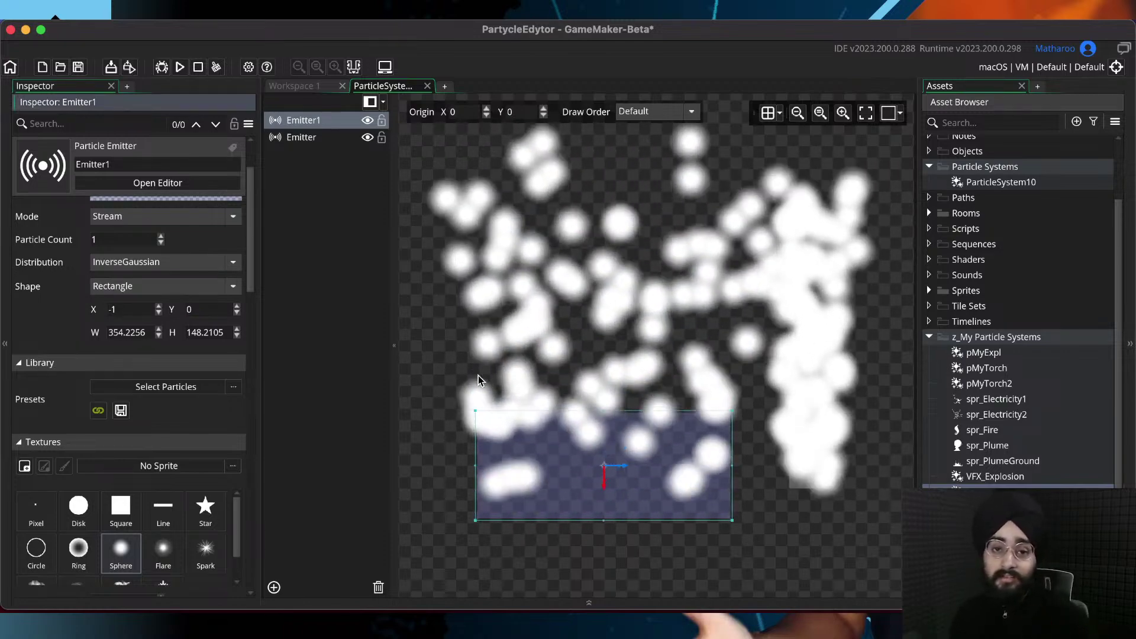
pyautogui.click(119, 287)
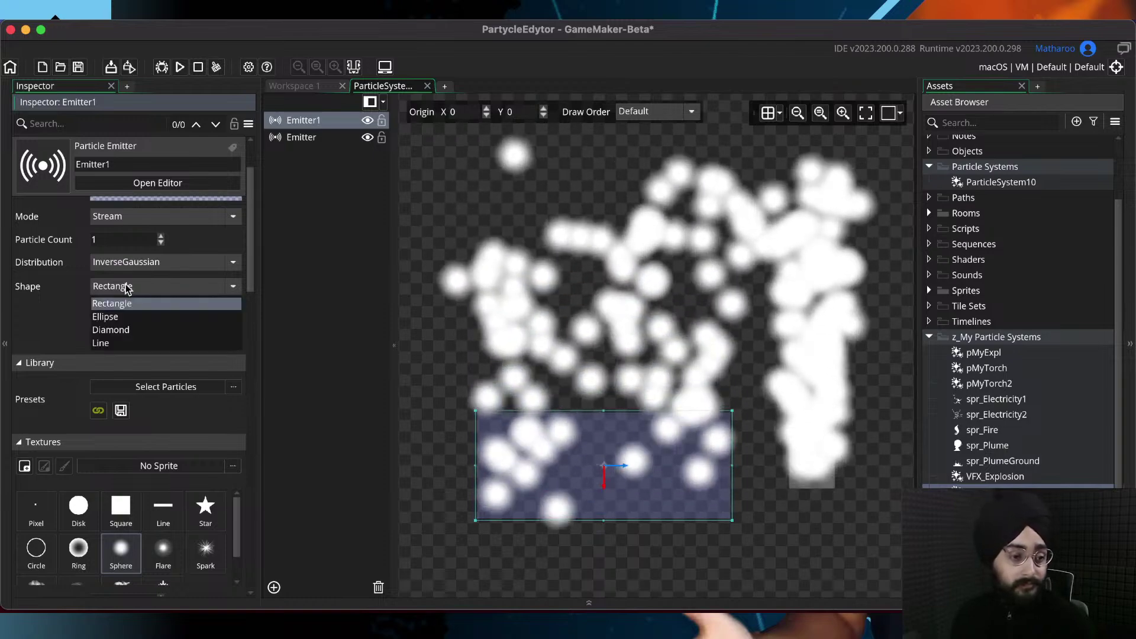
pyautogui.click(132, 264)
pyautogui.click(126, 278)
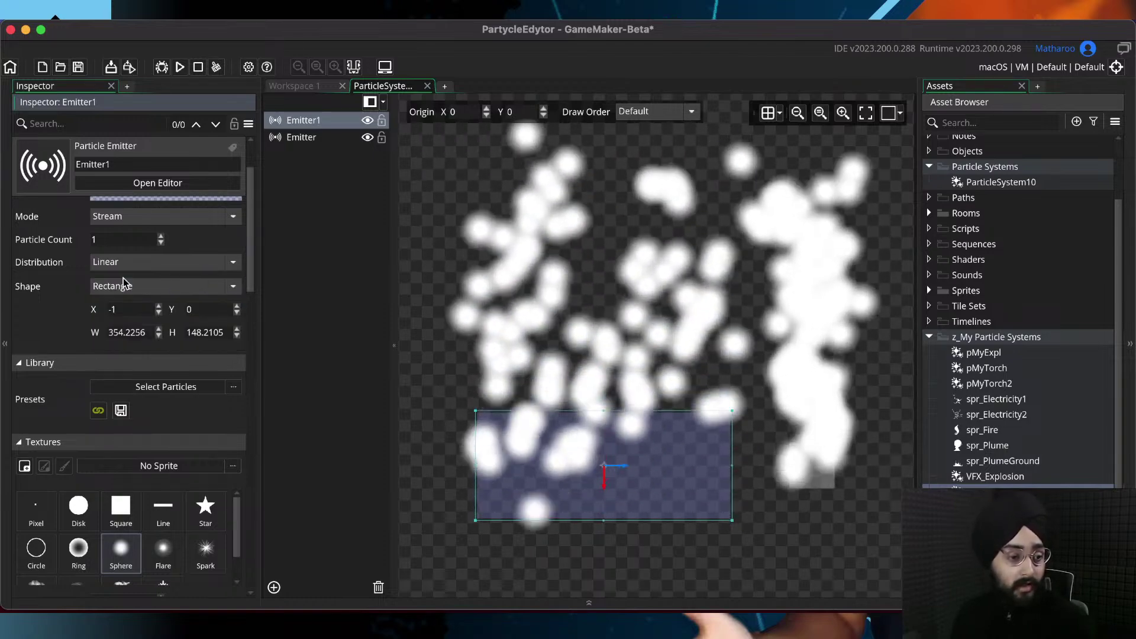
# Set Emitter1's shape to Ellipse and enlarge its emission area on the canvas to about 346 wide and 330 high
pyautogui.click(109, 294)
pyautogui.click(109, 294)
pyautogui.click(109, 294)
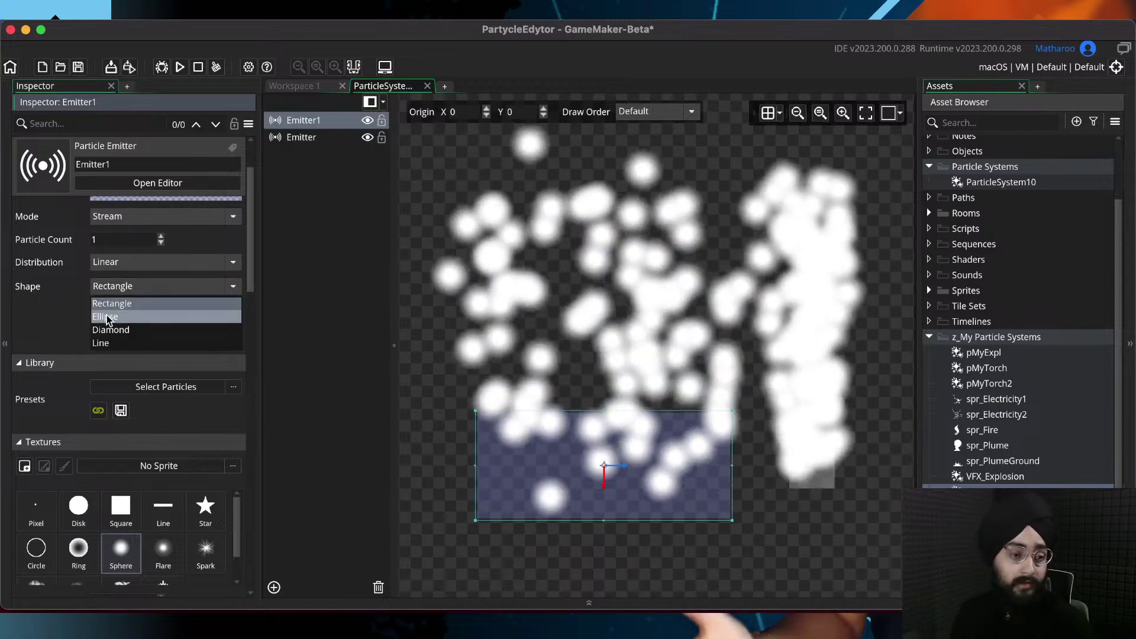
pyautogui.click(107, 317)
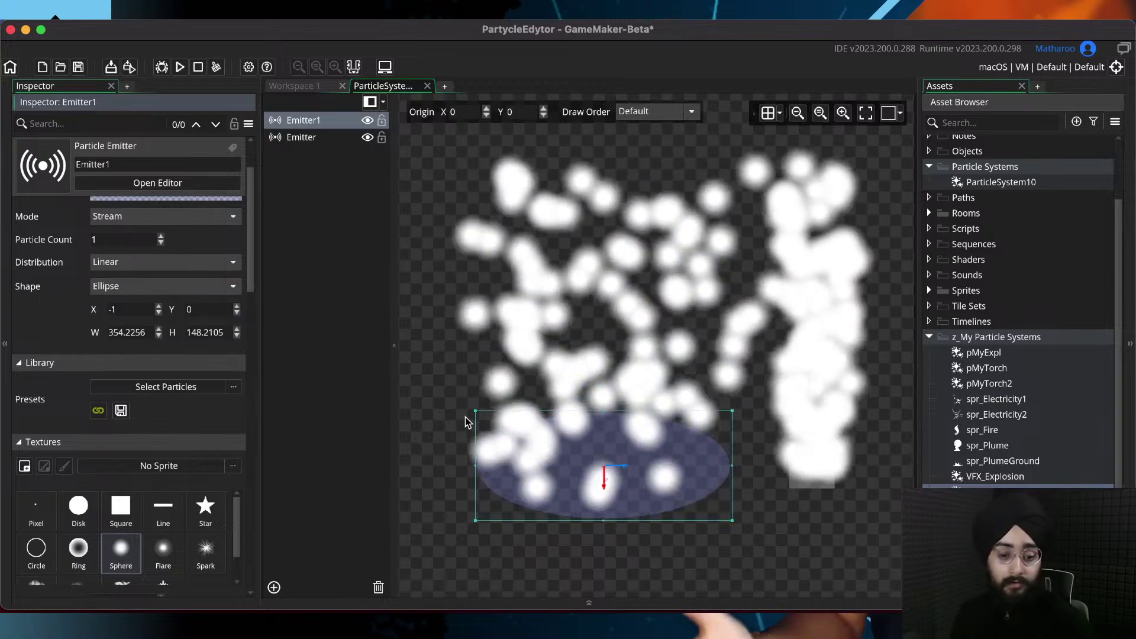
pyautogui.moveTo(476, 411); pyautogui.dragTo(477, 347)
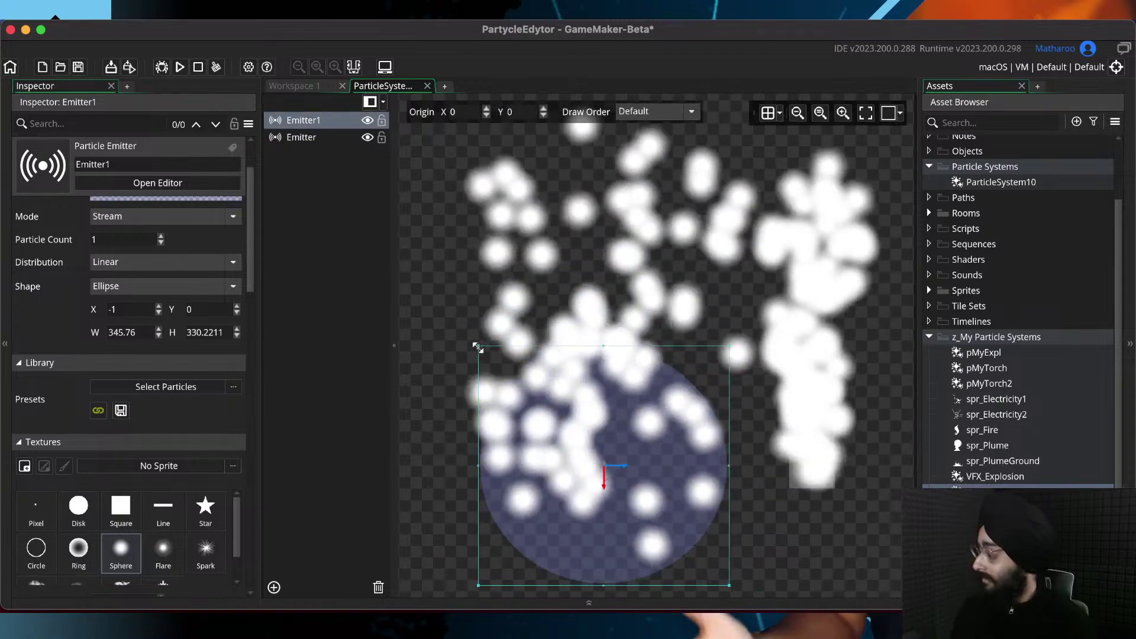
# Try the Diamond shape for Emitter1's emission area, then set the shape to Line
pyautogui.click(121, 286)
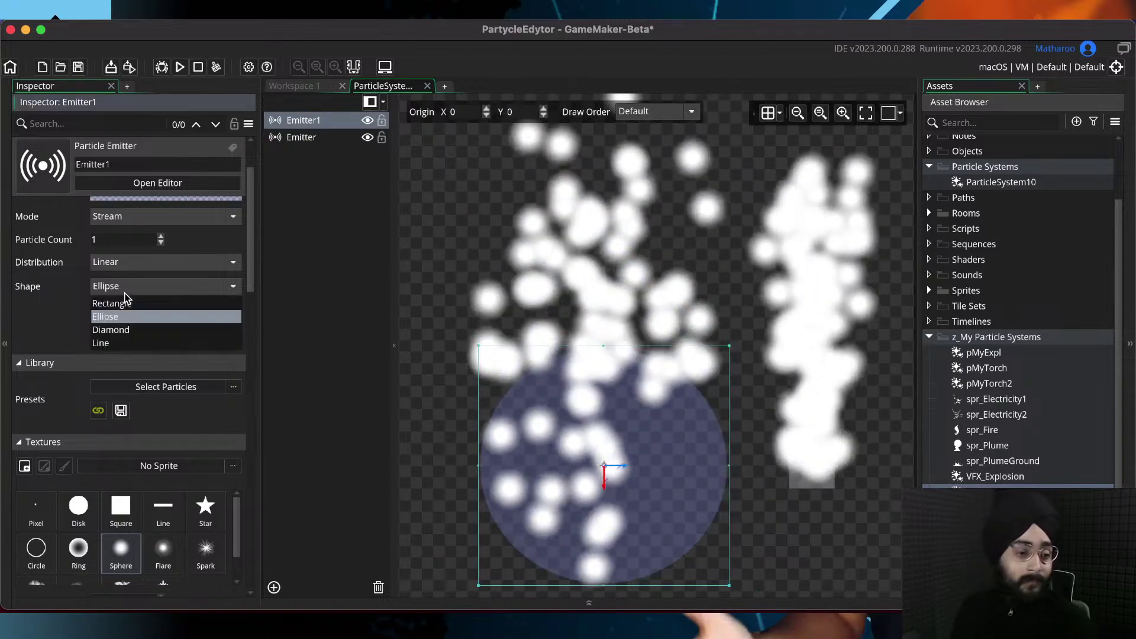
pyautogui.click(122, 332)
pyautogui.click(122, 287)
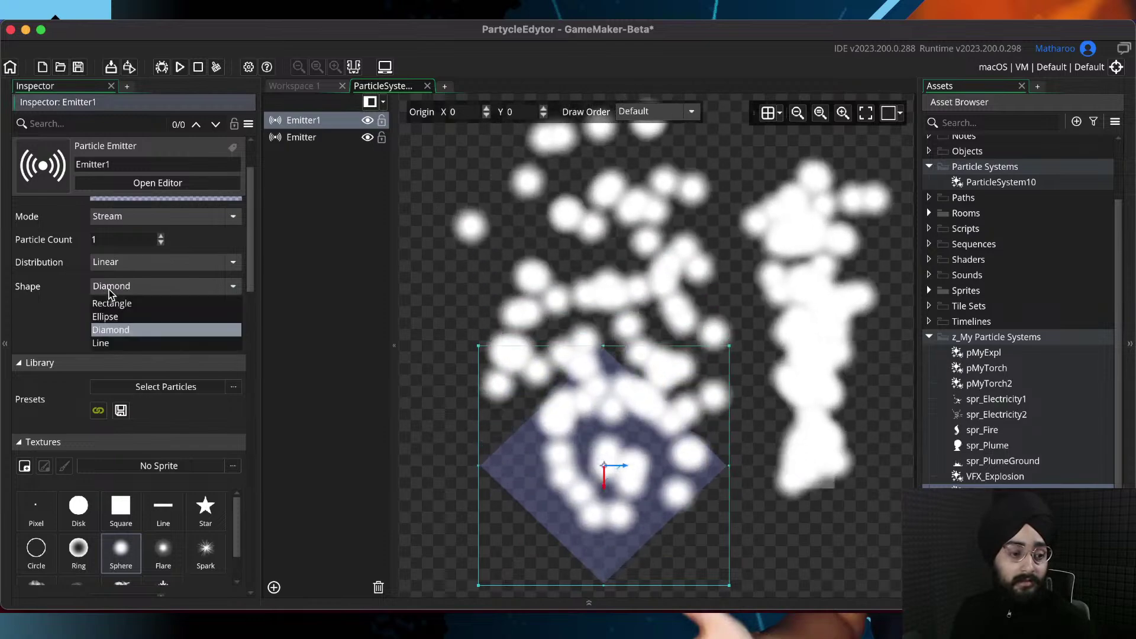
pyautogui.click(118, 342)
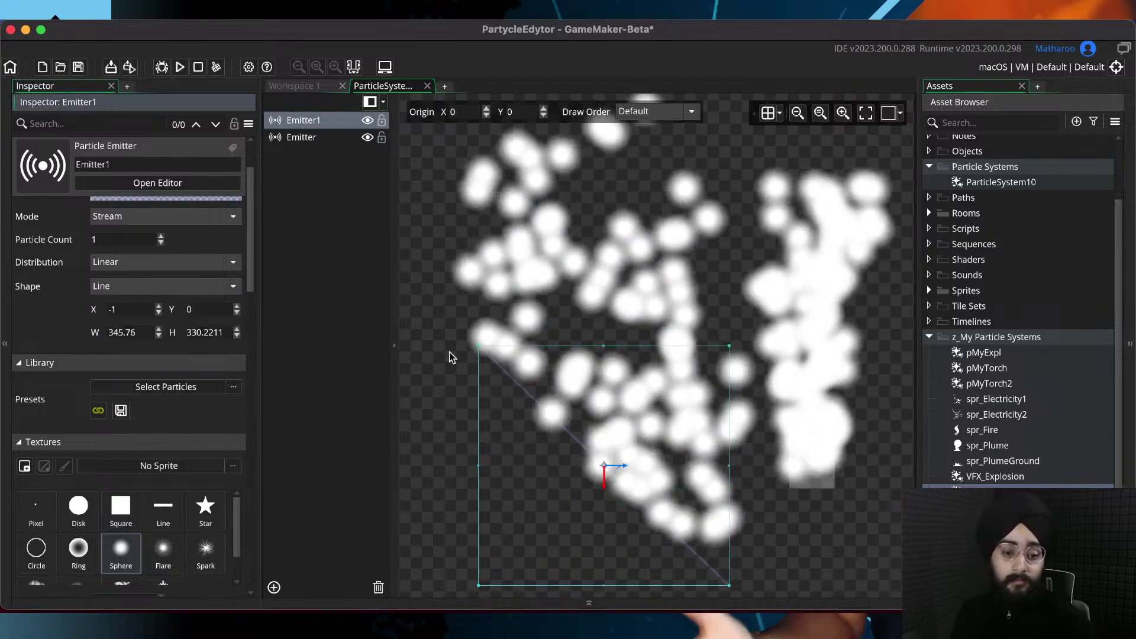
# Resize Emitter1's line-shaped area, set its shape to Rectangle, and shrink the emission area to about 126 wide and 144 high
pyautogui.moveTo(478, 346); pyautogui.dragTo(495, 363)
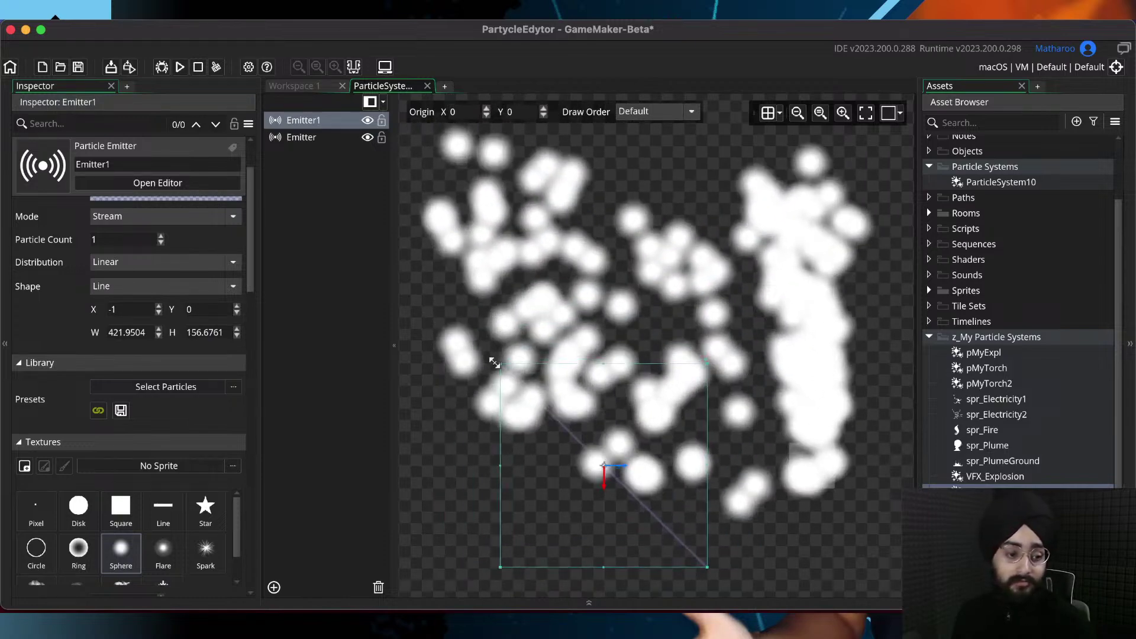
pyautogui.click(144, 287)
pyautogui.click(140, 304)
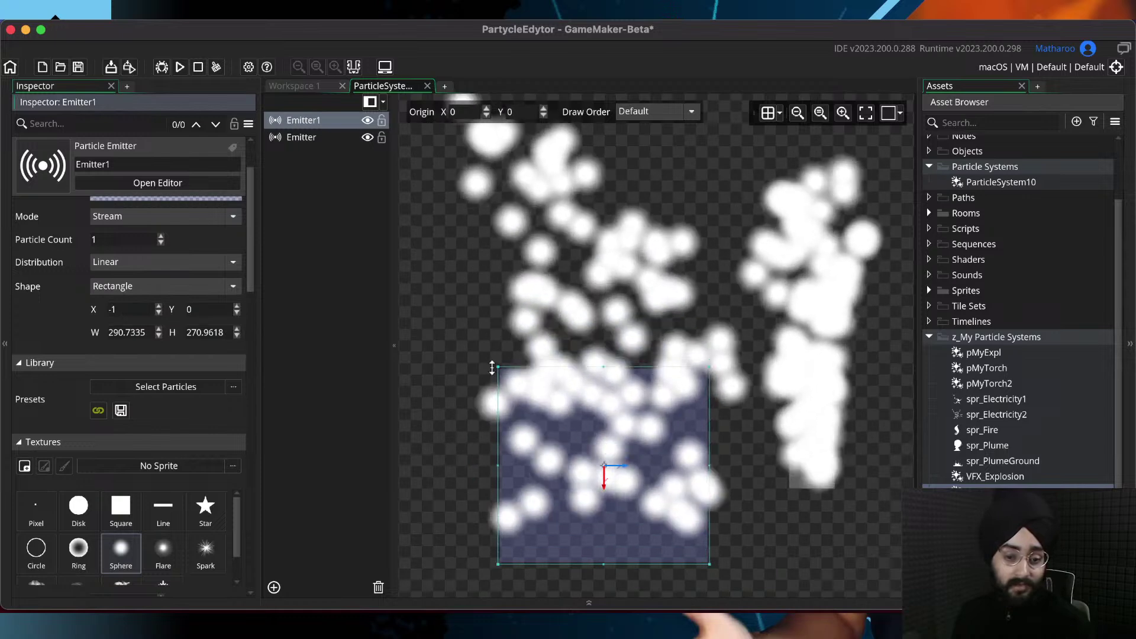
pyautogui.moveTo(497, 371); pyautogui.dragTo(557, 412)
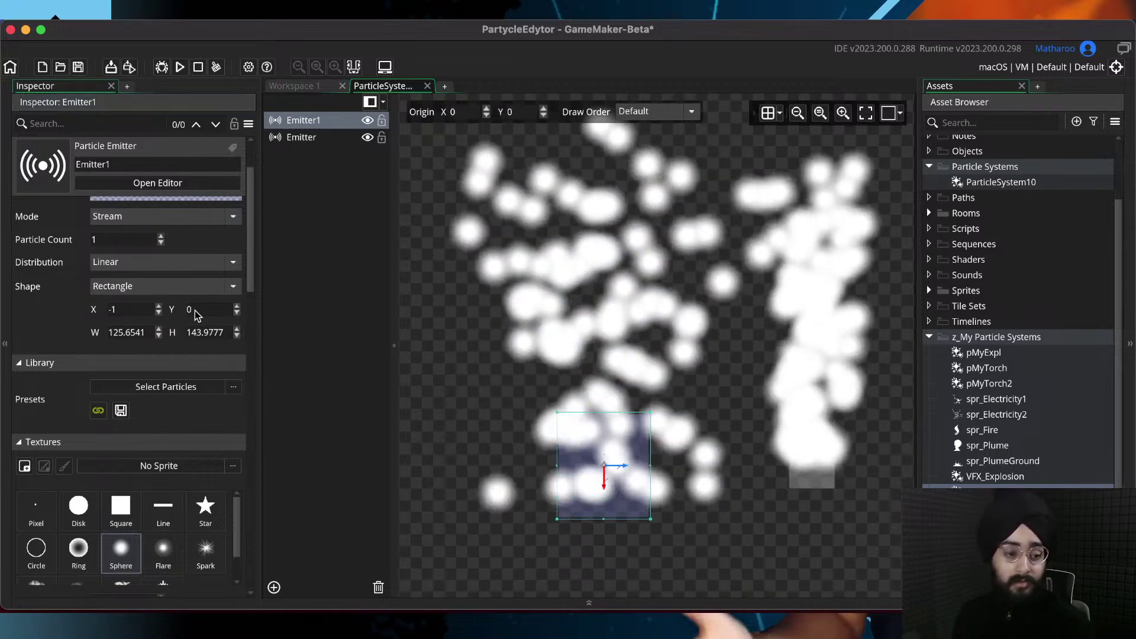
# Check the emission area's position and size values, and move the area slightly on the canvas to X 1, Y -2
pyautogui.click(119, 309)
pyautogui.click(219, 313)
pyautogui.moveTo(126, 329); pyautogui.dragTo(165, 327)
pyautogui.click(205, 331)
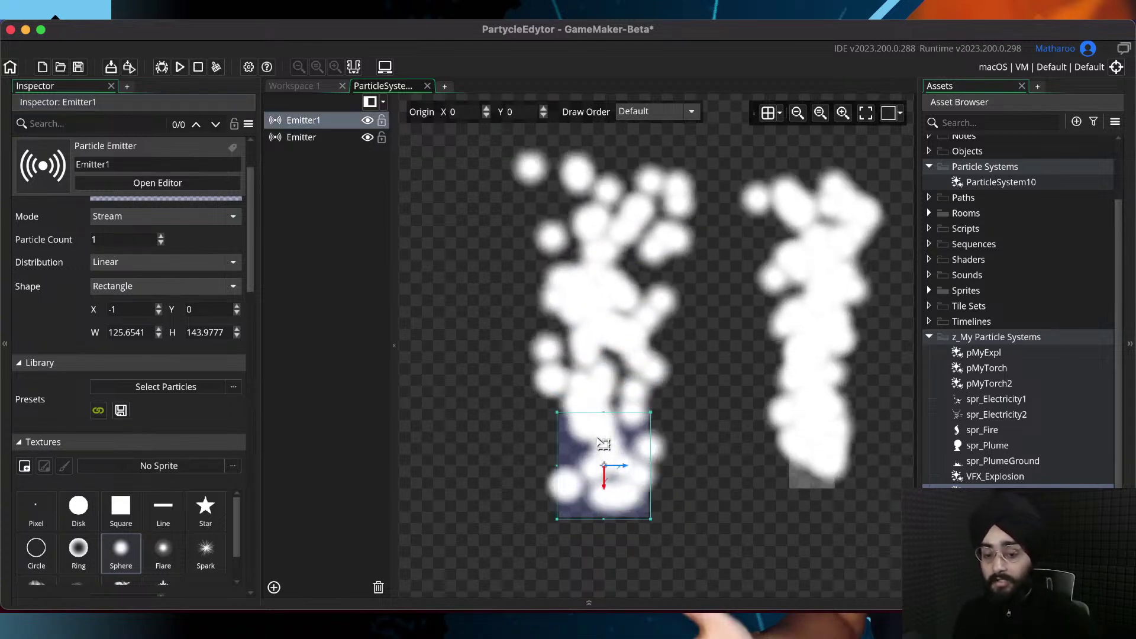
pyautogui.moveTo(597, 442)
pyautogui.mouseDown()
pyautogui.moveTo(549, 324)
pyautogui.moveTo(590, 452)
pyautogui.mouseUp()
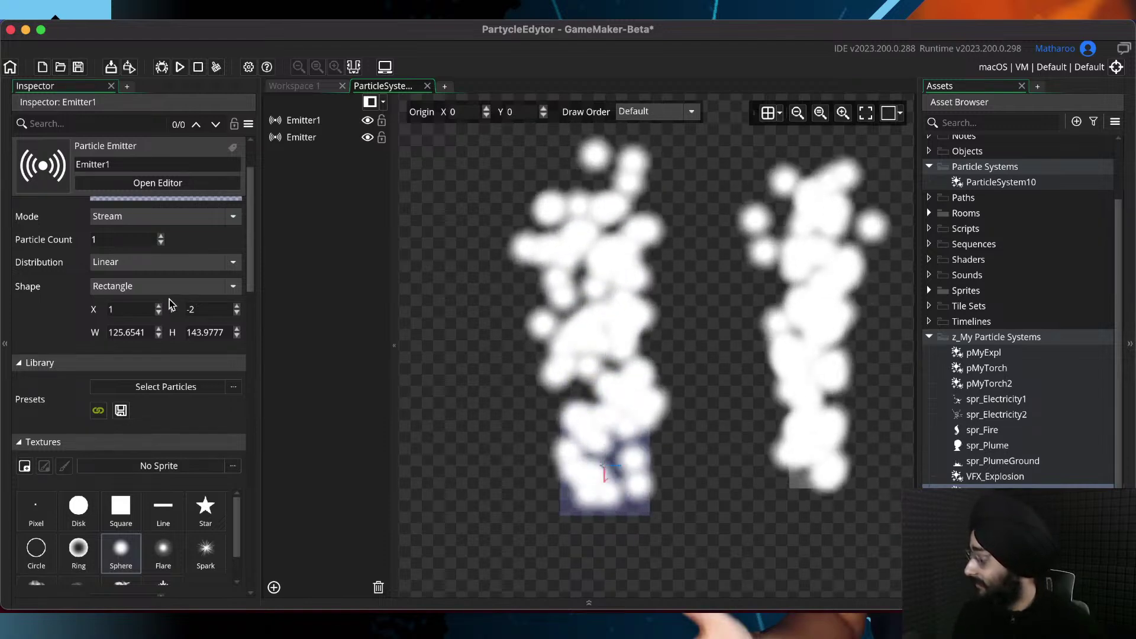
# Look through Emitter1's properties and check the particle preset library for available presets
pyautogui.scroll(-1, 171, 314)
pyautogui.scroll(-5, 172, 331)
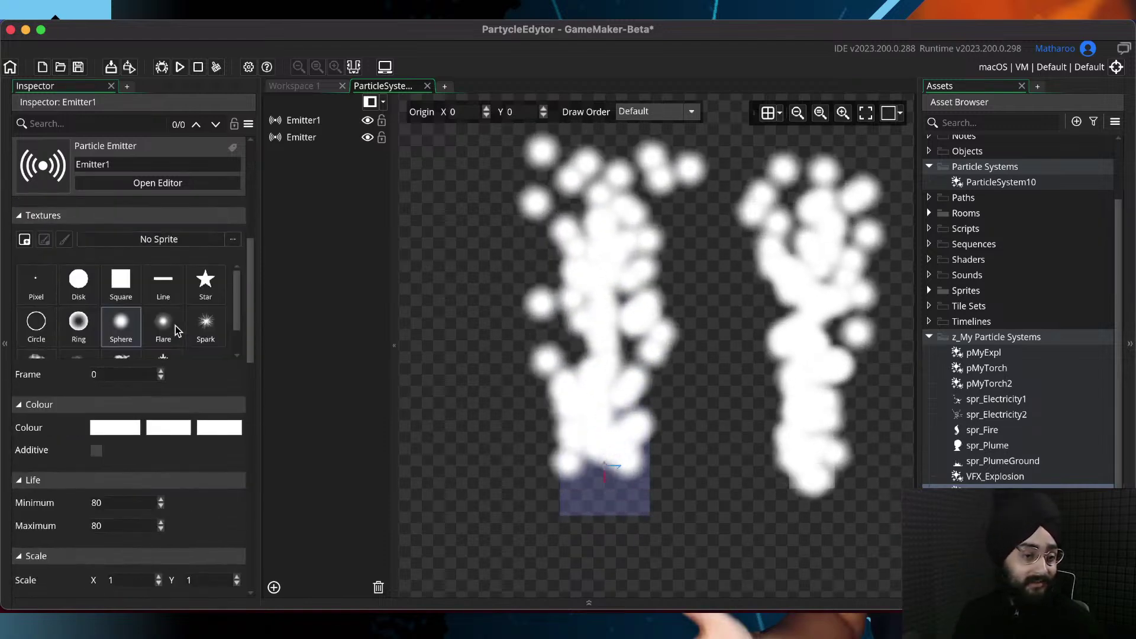
pyautogui.scroll(3, 216, 443)
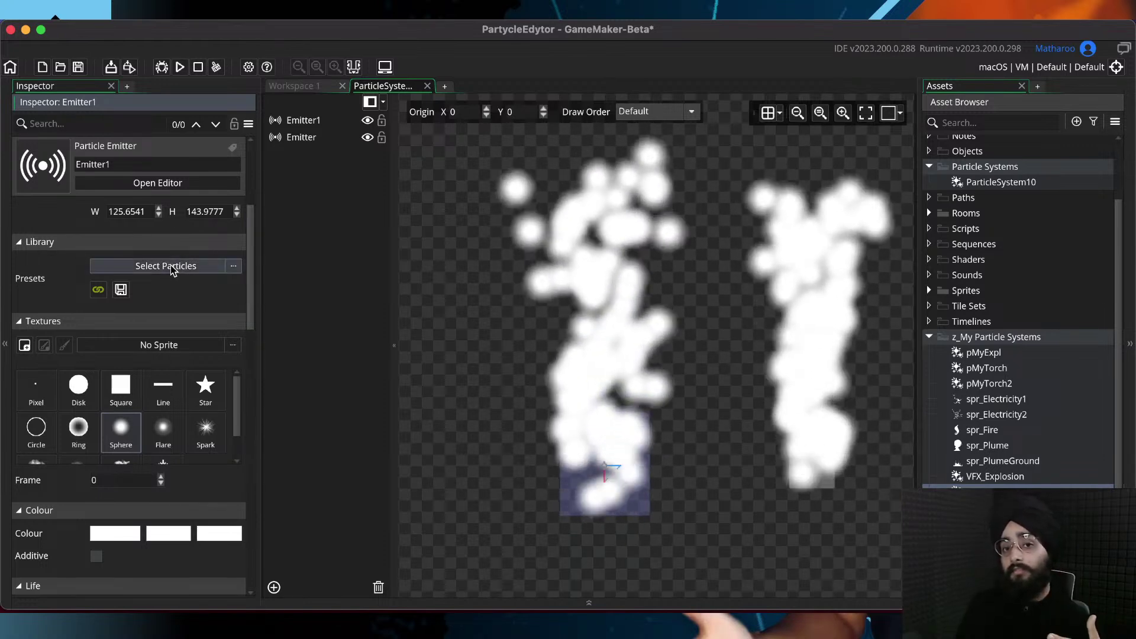
pyautogui.click(171, 268)
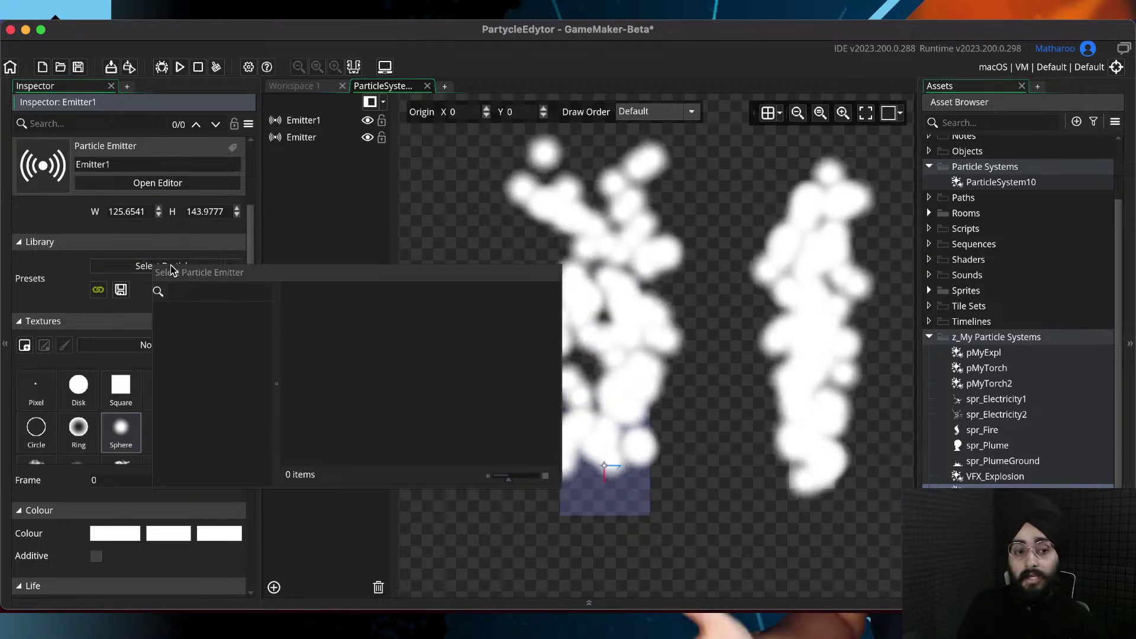
pyautogui.click(140, 244)
pyautogui.click(159, 244)
pyautogui.click(166, 266)
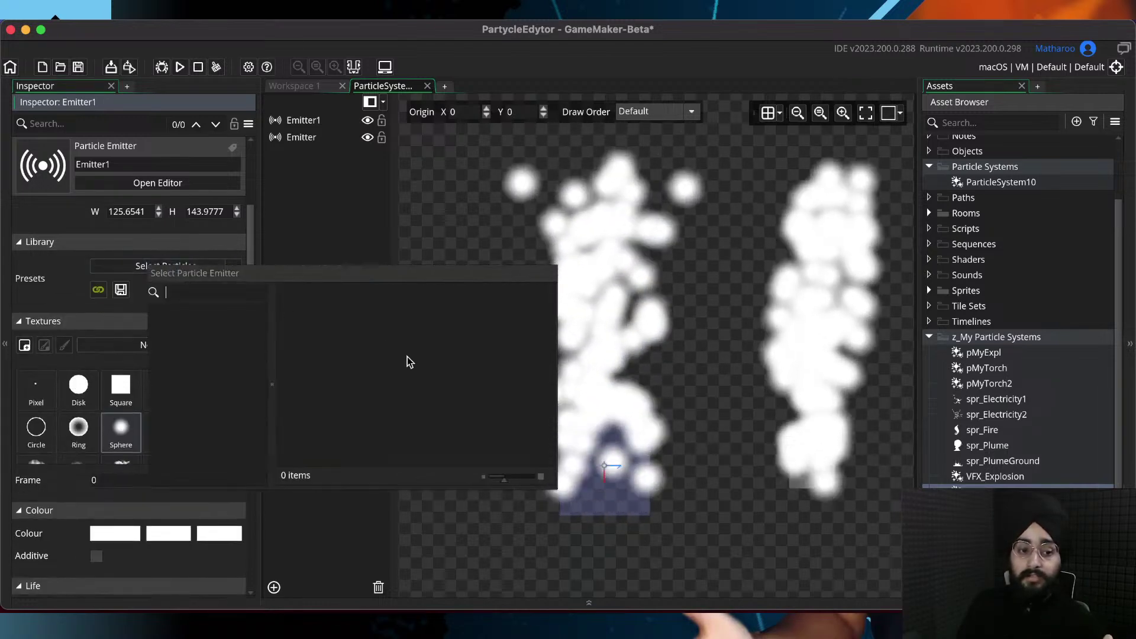
pyautogui.click(141, 229)
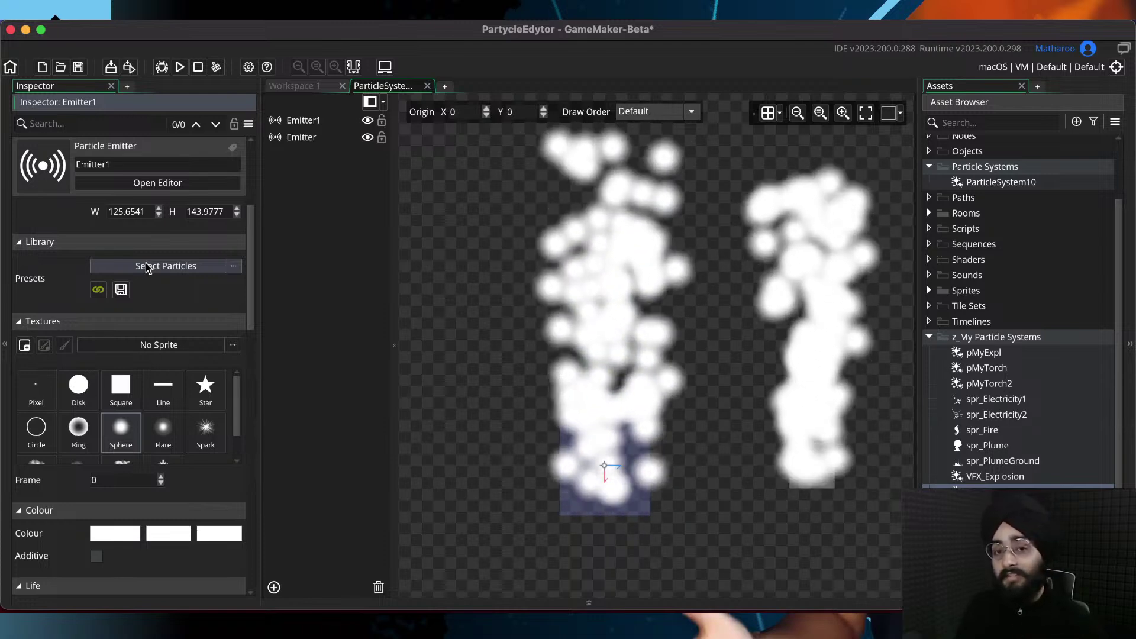
pyautogui.click(146, 263)
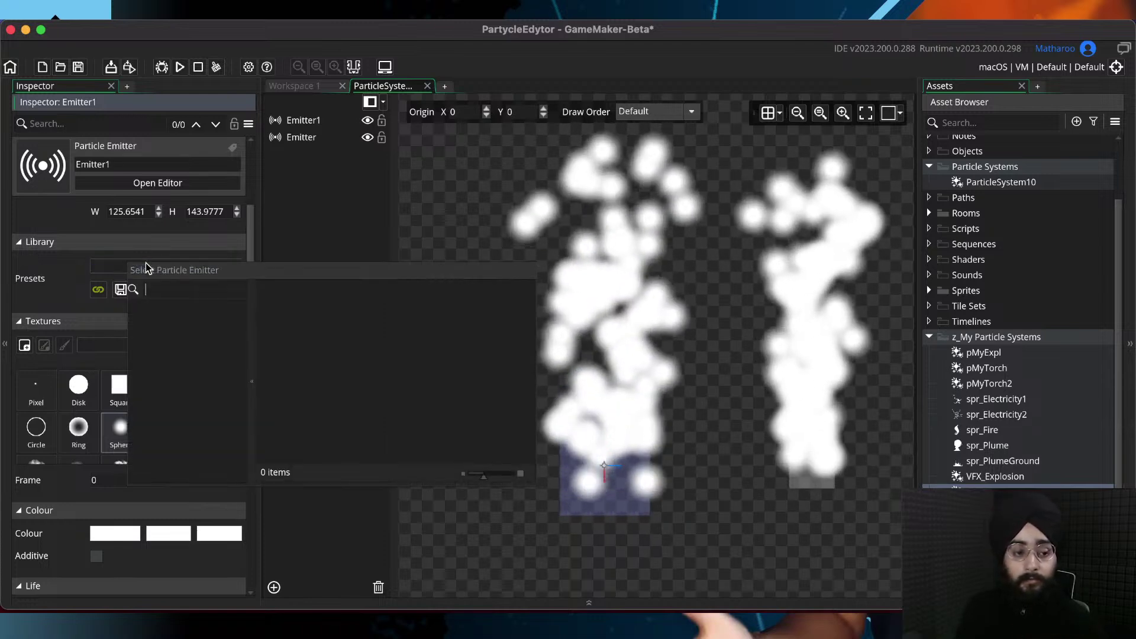
pyautogui.click(156, 235)
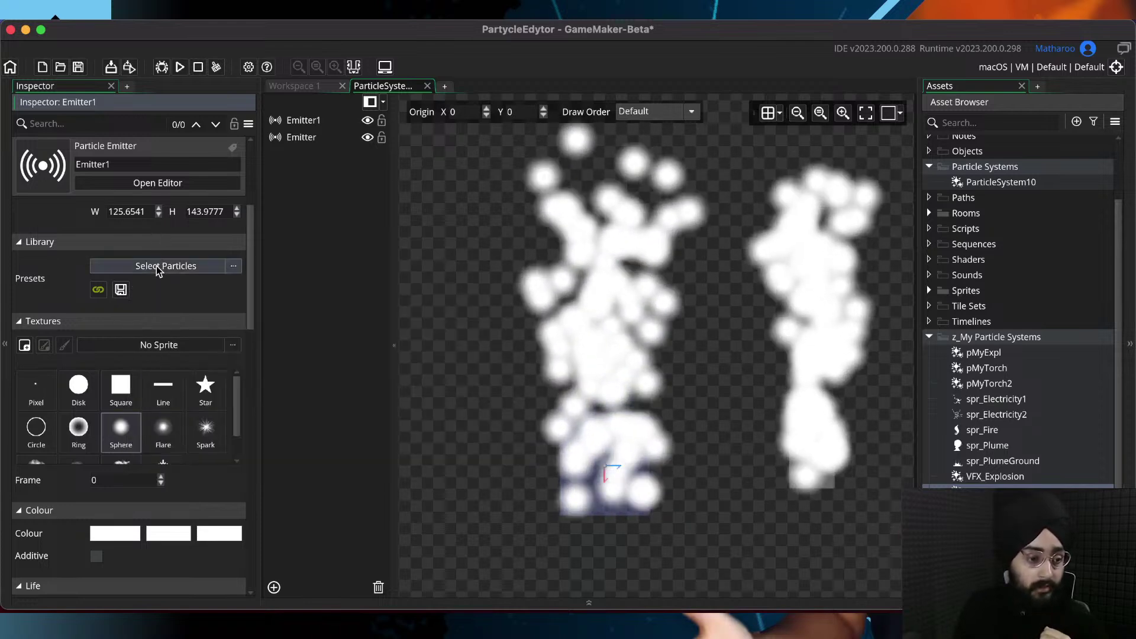
pyautogui.click(156, 265)
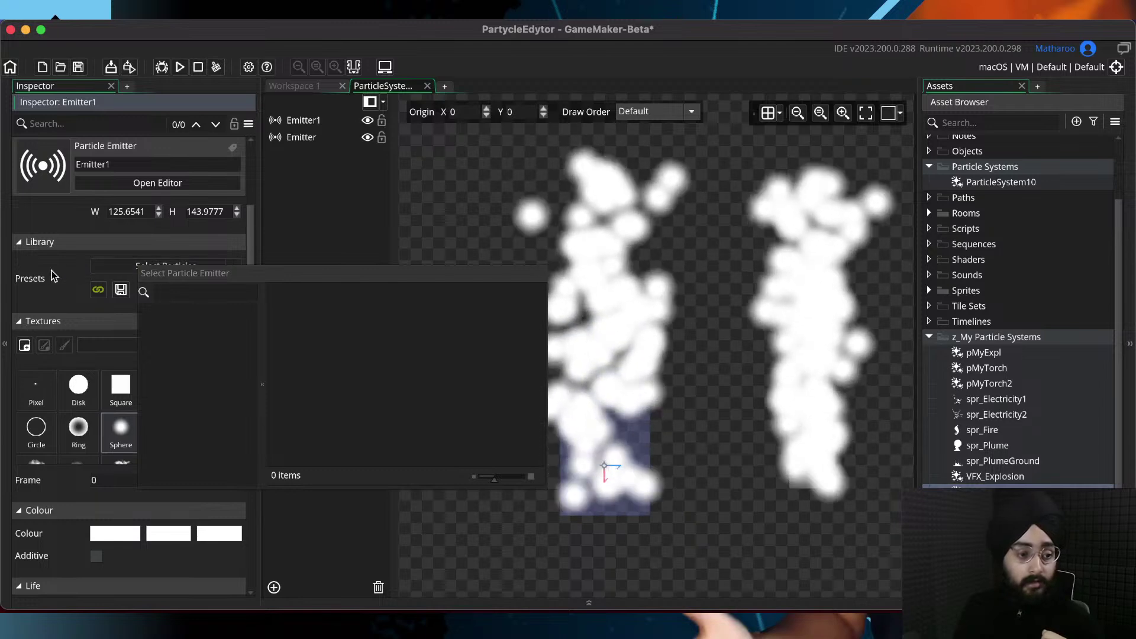
pyautogui.click(137, 303)
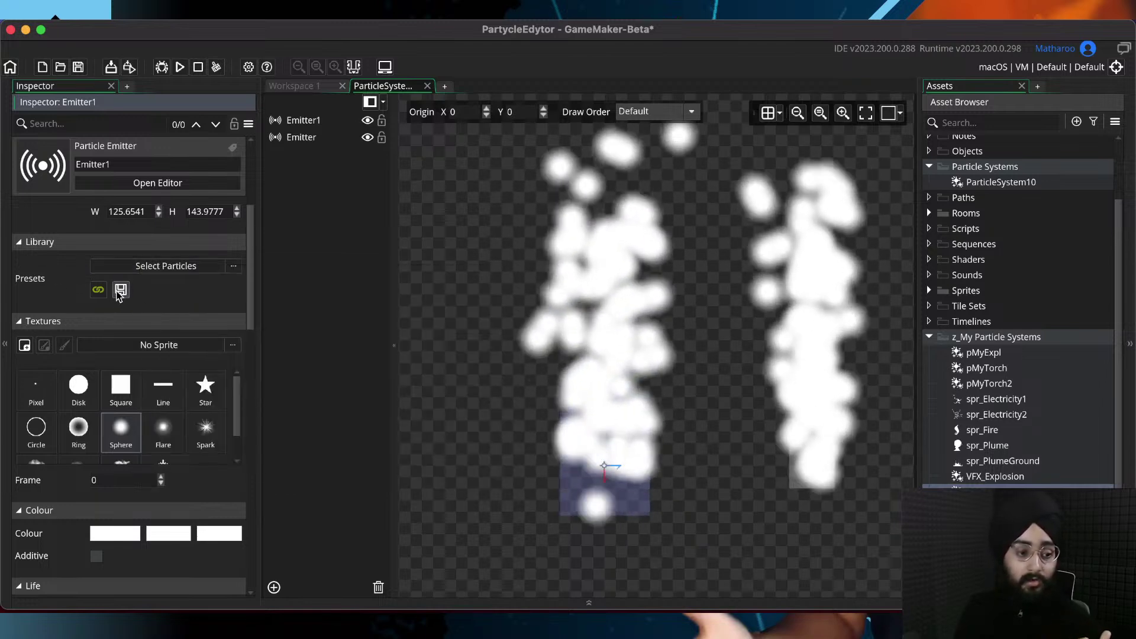
# Save Emitter1's settings as a new particle preset named Emitter1 and choose that preset for the emitter
pyautogui.click(121, 290)
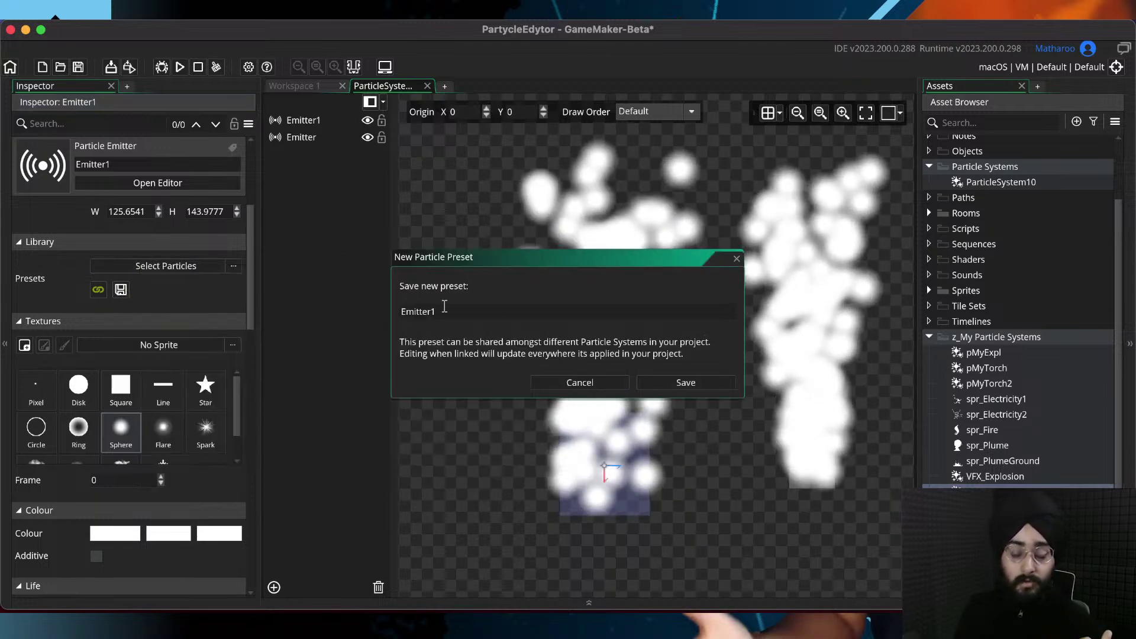
pyautogui.click(681, 383)
pyautogui.click(166, 265)
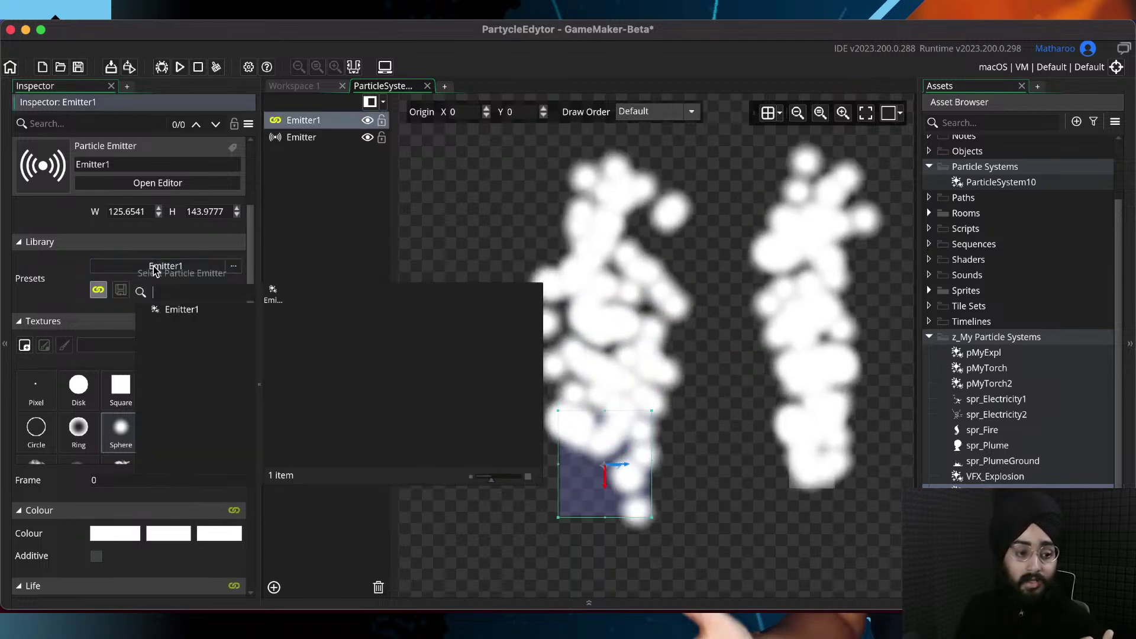
pyautogui.doubleClick(273, 293)
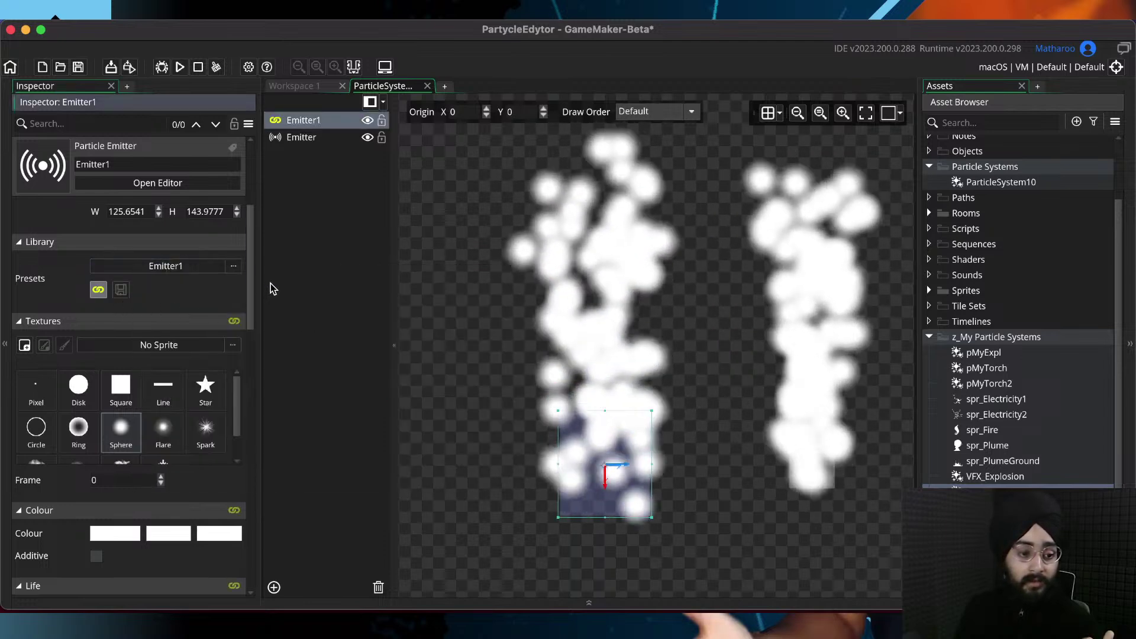
pyautogui.moveTo(246, 262)
pyautogui.mouseDown()
pyautogui.moveTo(243, 560)
pyautogui.moveTo(249, 249)
pyautogui.mouseUp()
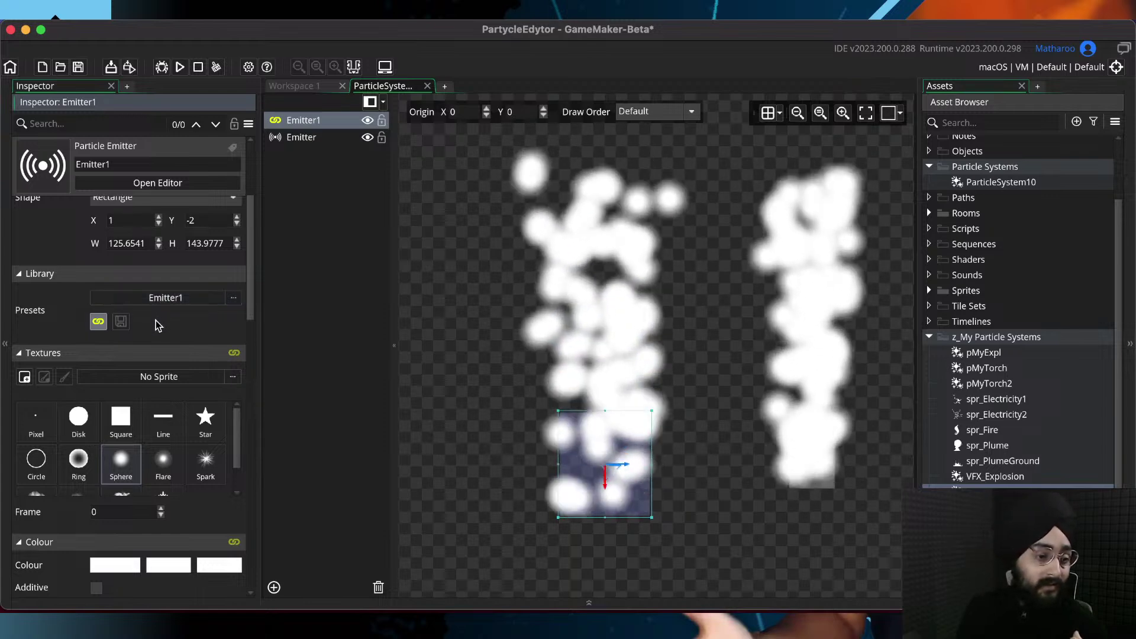
# Unlink Emitter1 from its particle preset and check the preset library
pyautogui.click(99, 323)
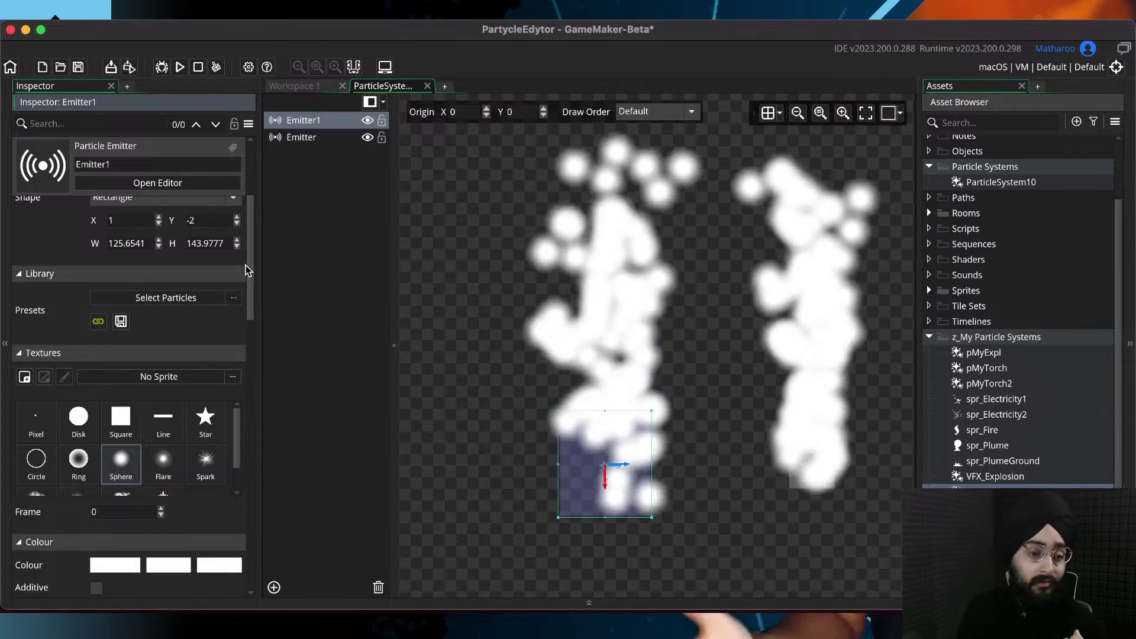
pyautogui.click(233, 297)
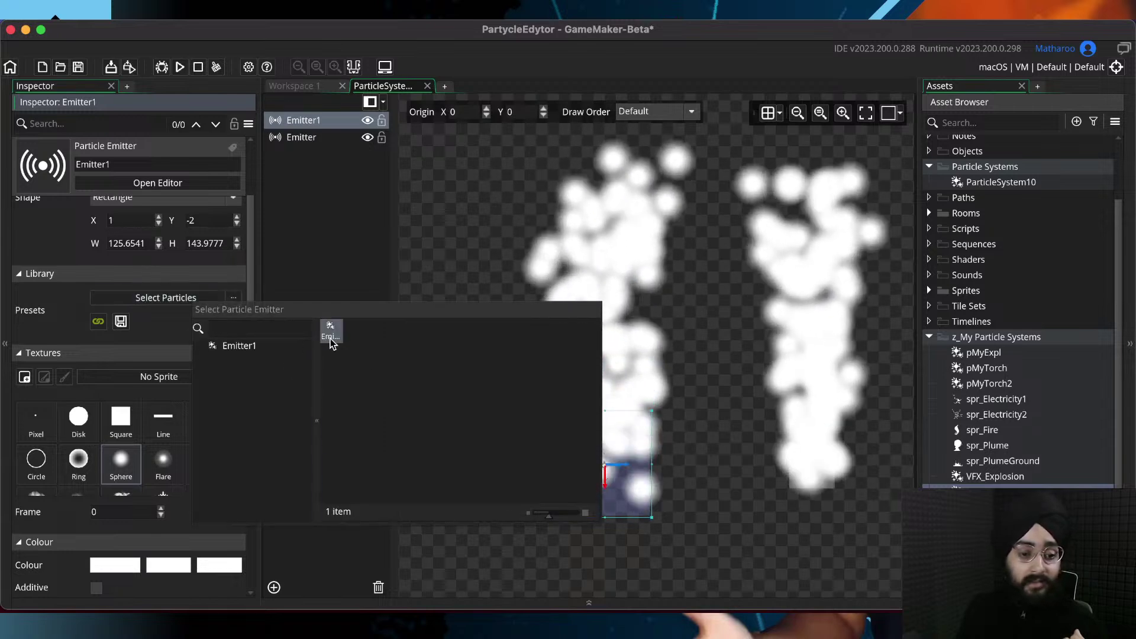
pyautogui.click(147, 314)
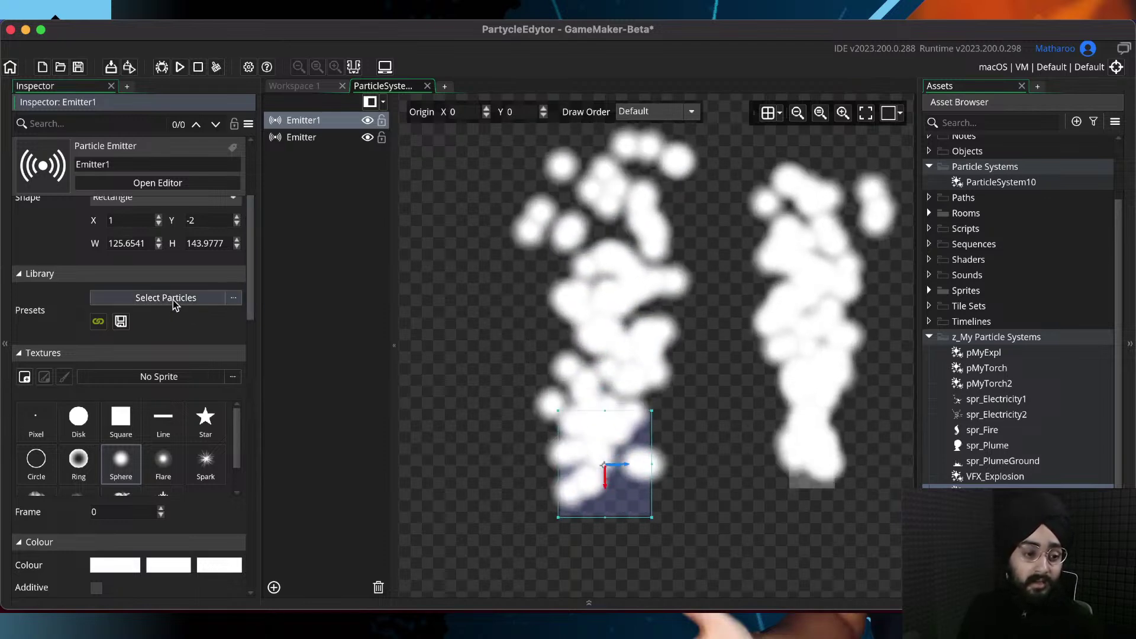
# Delete the Emitter1 preset from the particle preset library
pyautogui.click(172, 300)
pyautogui.rightClick(297, 330)
pyautogui.click(303, 338)
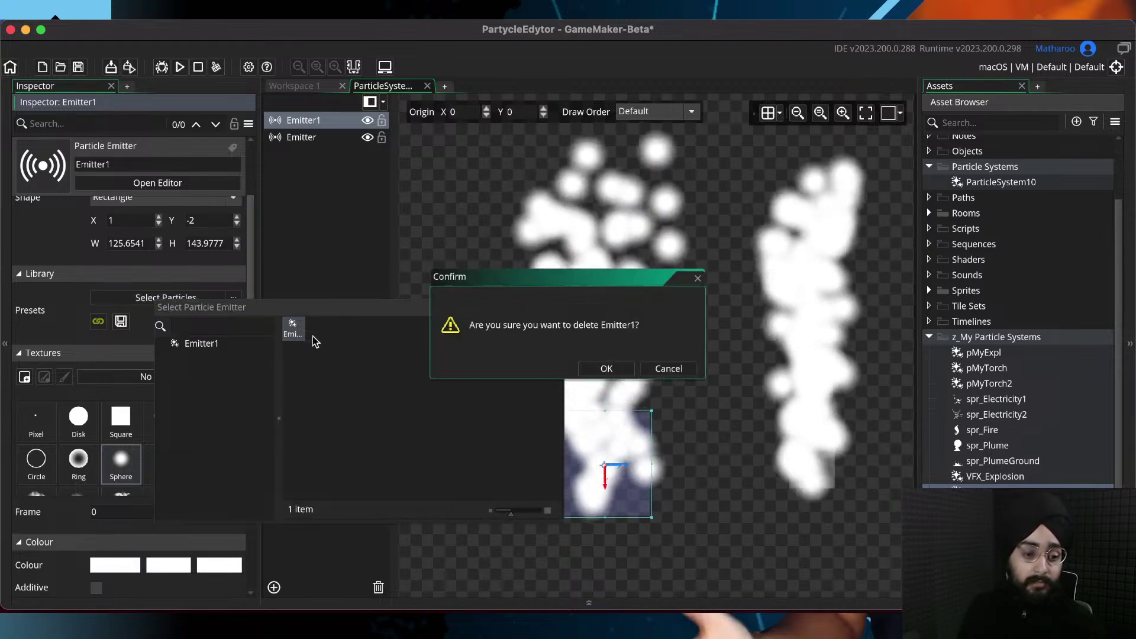
pyautogui.click(609, 367)
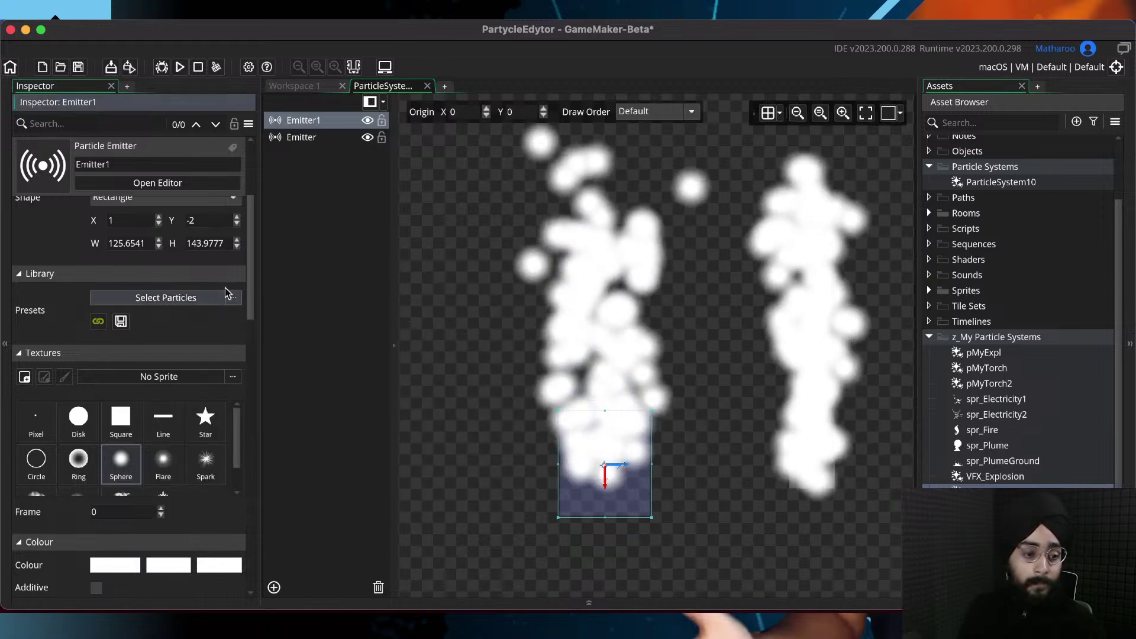
# Try the Pixel, Disk, Square, Line, Star and Circle textures for Emitter1's particles
pyautogui.moveTo(249, 242); pyautogui.dragTo(247, 276)
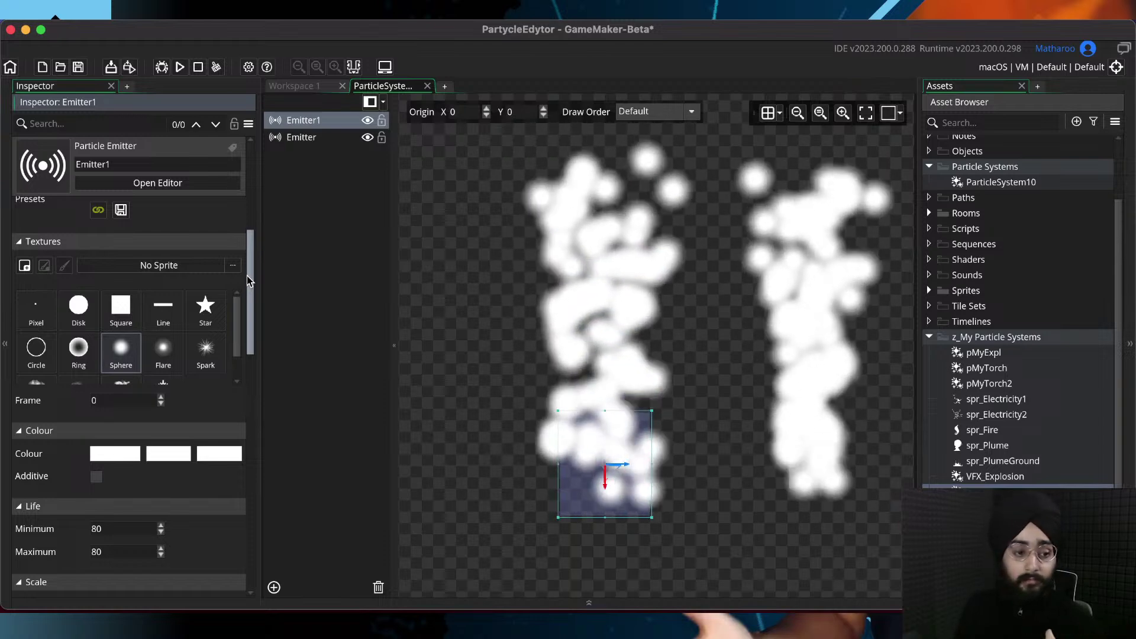
pyautogui.moveTo(247, 275); pyautogui.dragTo(242, 281)
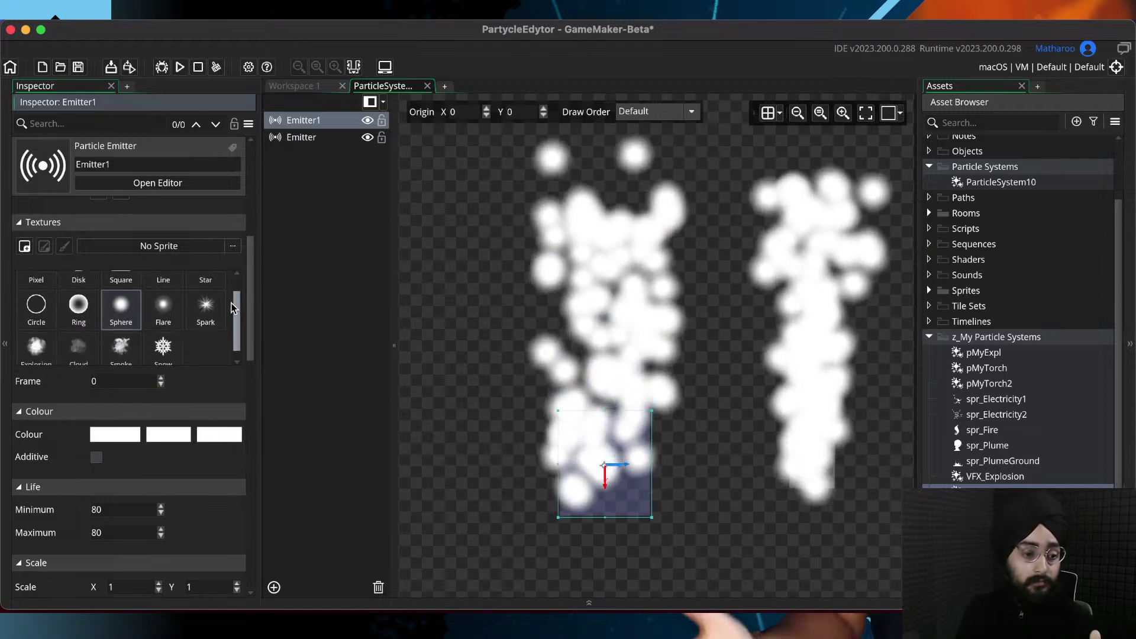
pyautogui.click(37, 294)
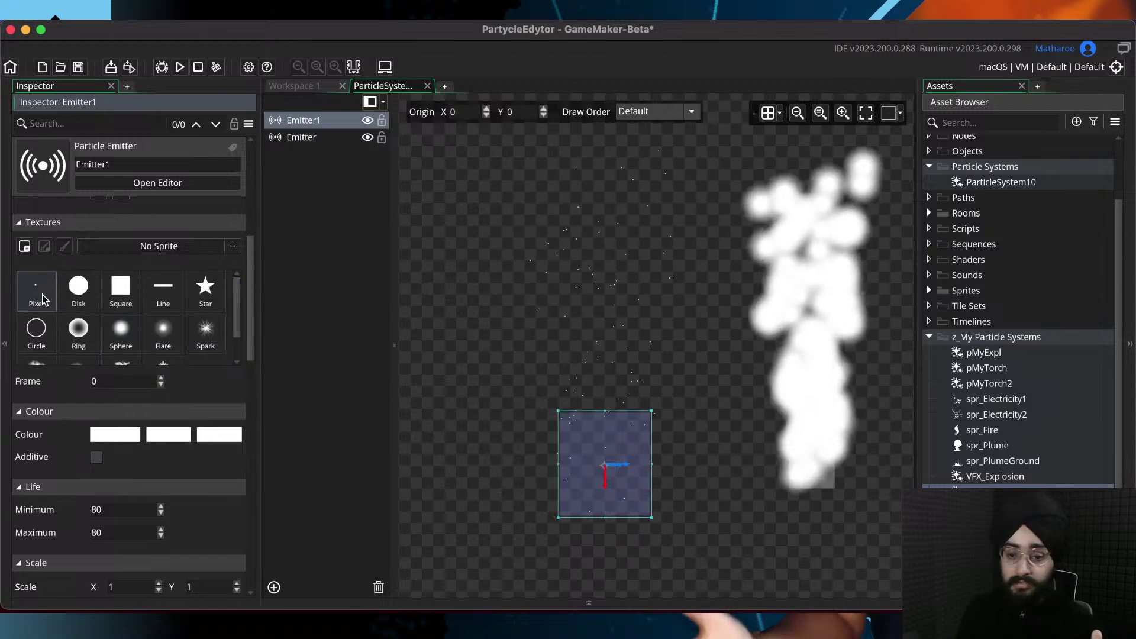
pyautogui.click(83, 298)
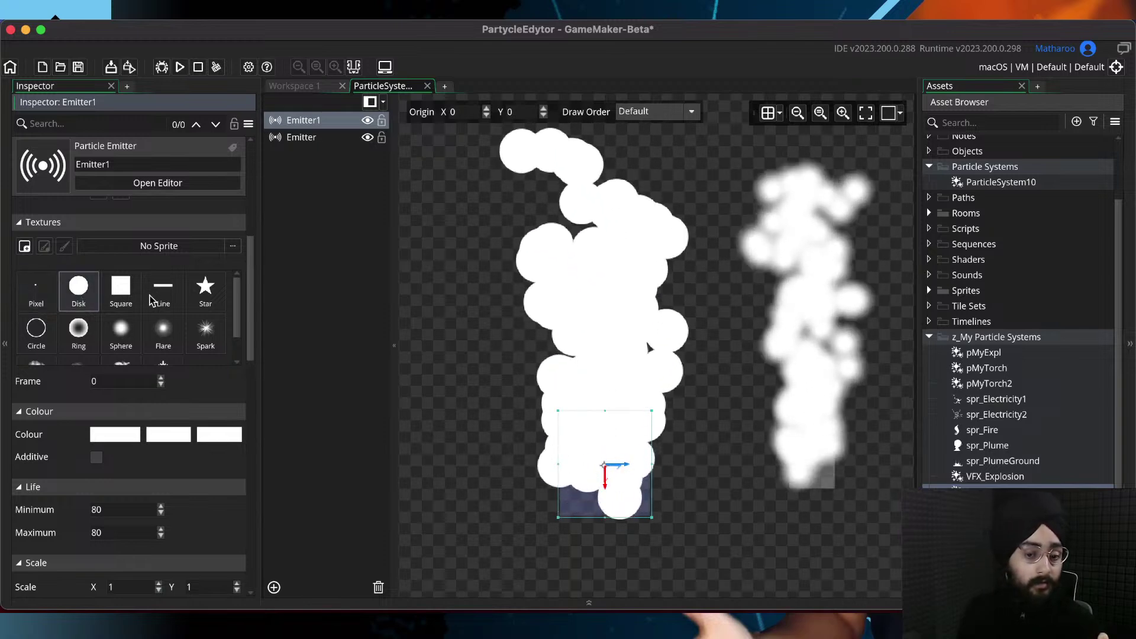
pyautogui.click(126, 300)
pyautogui.click(163, 299)
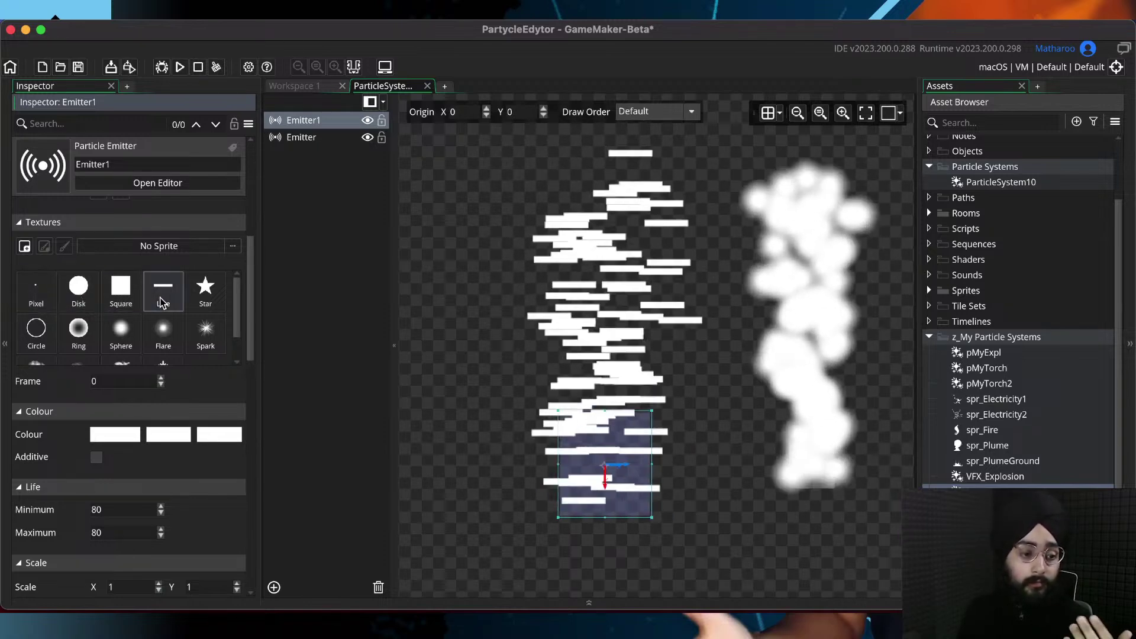
pyautogui.click(212, 302)
pyautogui.click(27, 337)
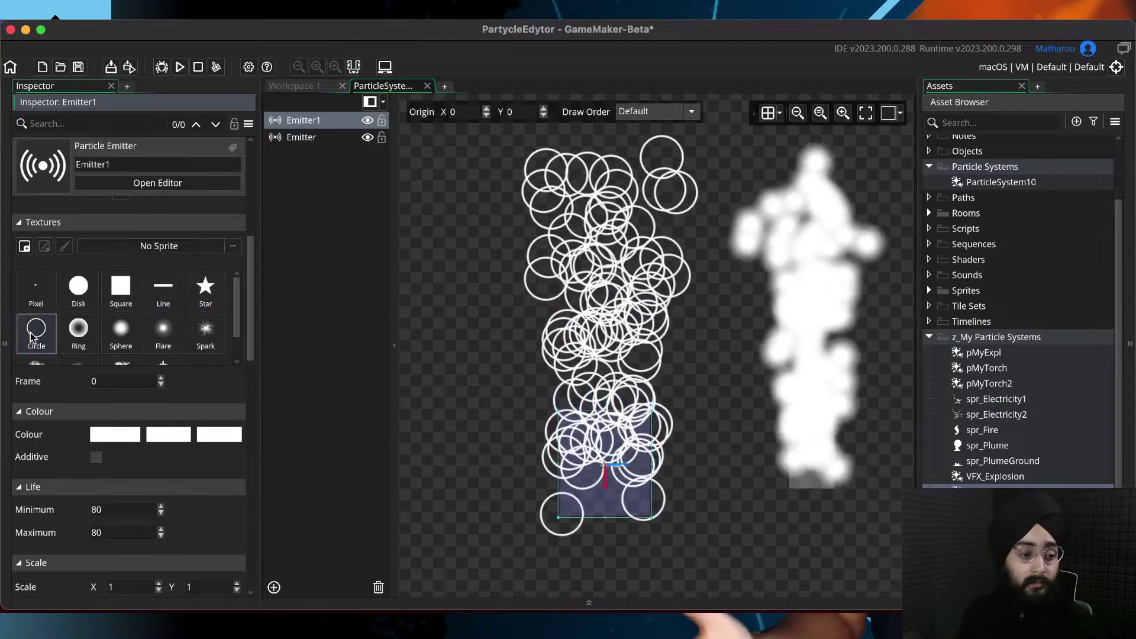
# Try the Snow, Flare and Spark textures for Emitter1's particles, then set the texture to Pixel
pyautogui.moveTo(234, 312); pyautogui.dragTo(236, 338)
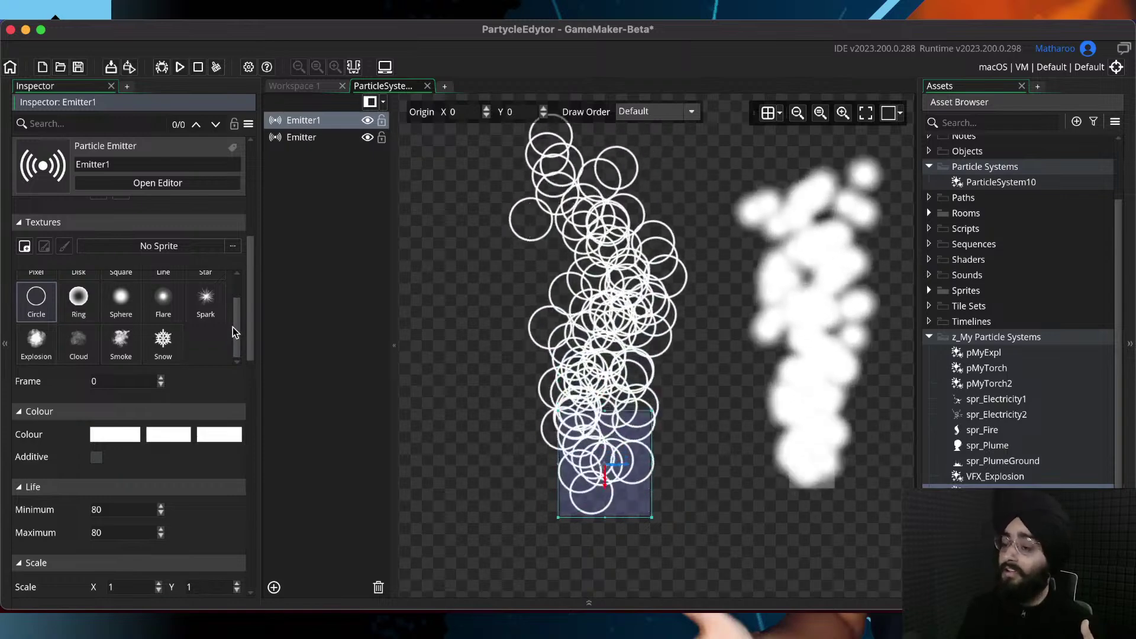
pyautogui.click(166, 342)
pyautogui.click(164, 299)
pyautogui.click(206, 299)
pyautogui.scroll(2, 171, 309)
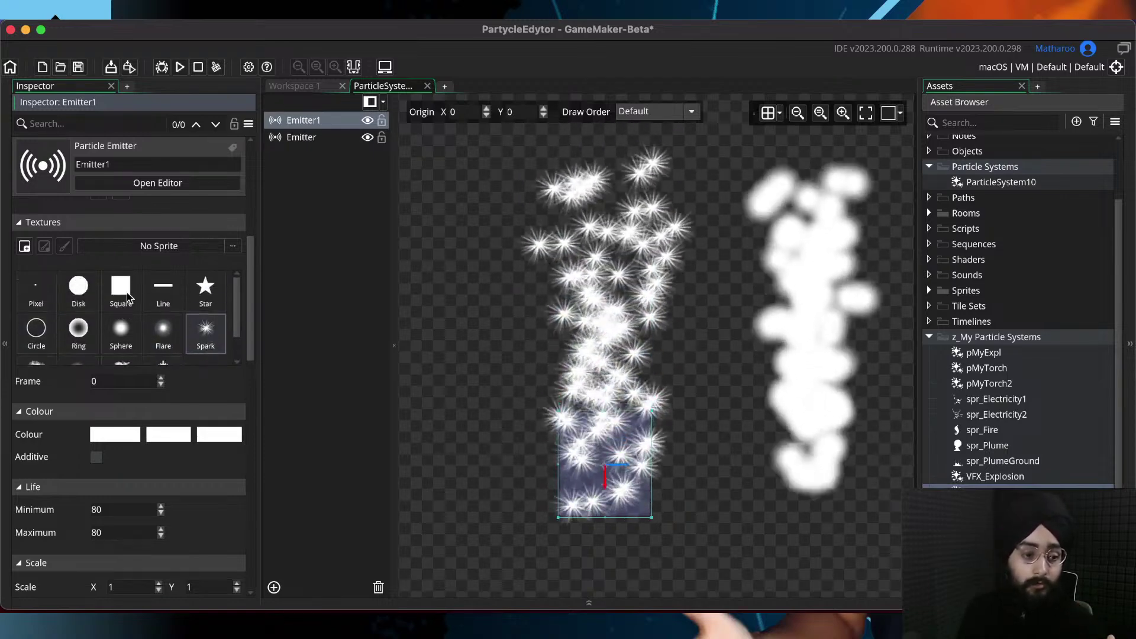
pyautogui.click(53, 290)
# View the project's sprites available as a texture, then create a new sprite for Emitter1 and open its image for editing
pyautogui.click(139, 245)
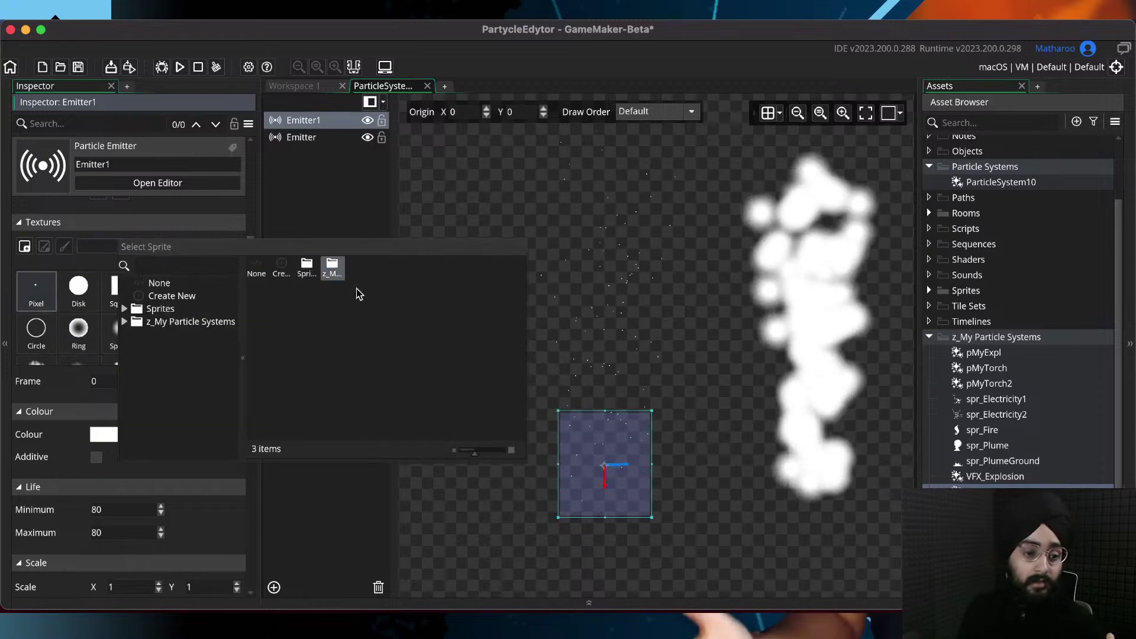
pyautogui.click(183, 224)
pyautogui.click(38, 224)
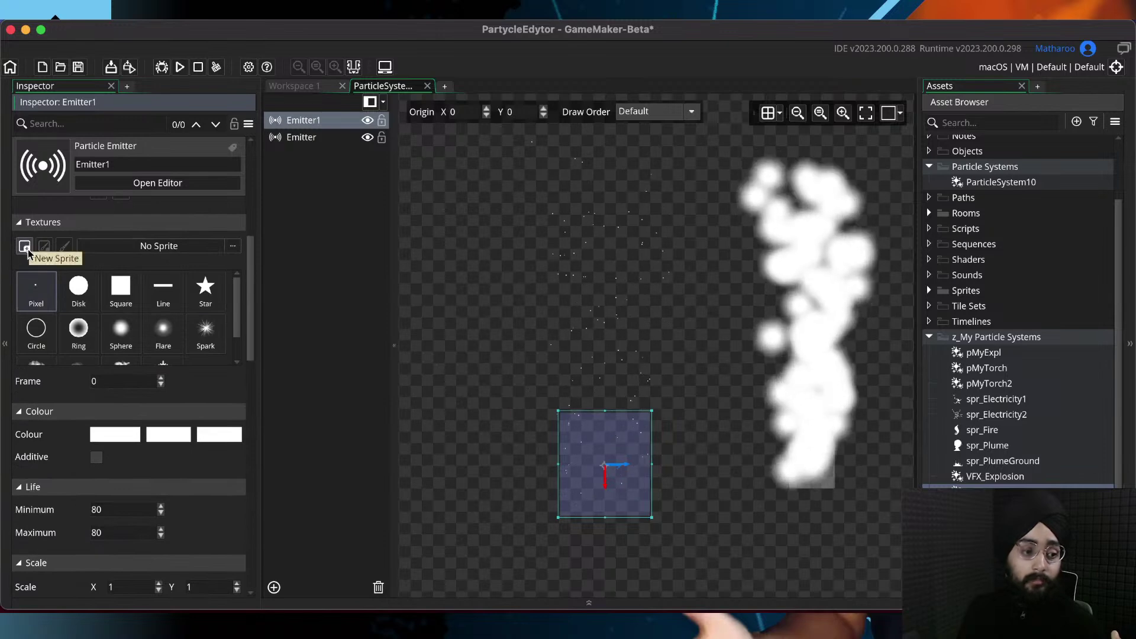
pyautogui.click(27, 249)
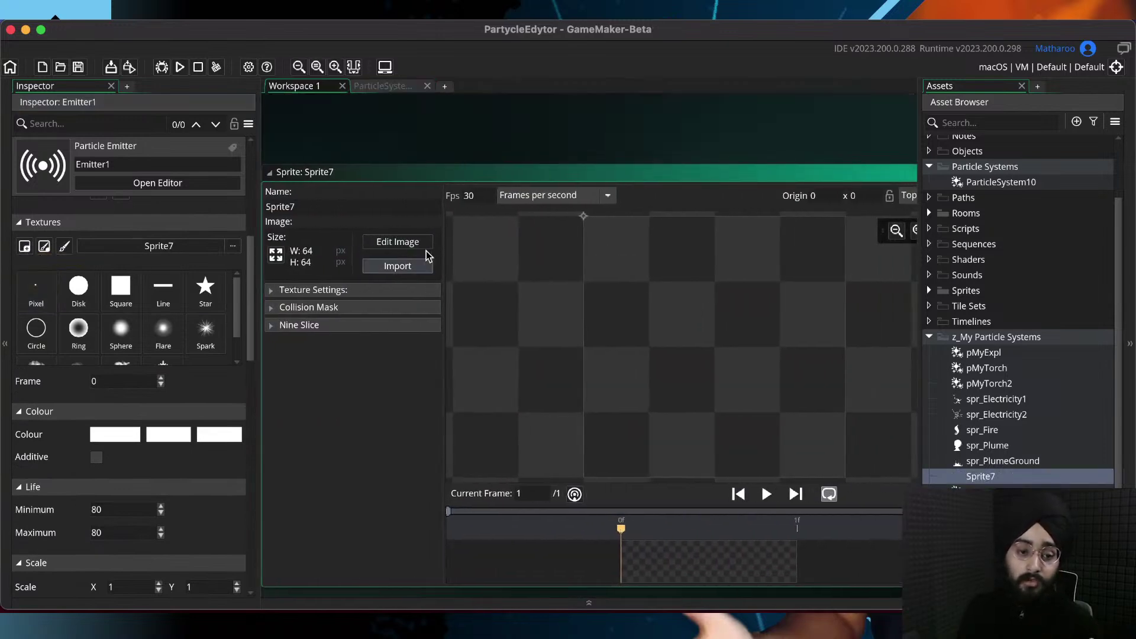
pyautogui.click(394, 244)
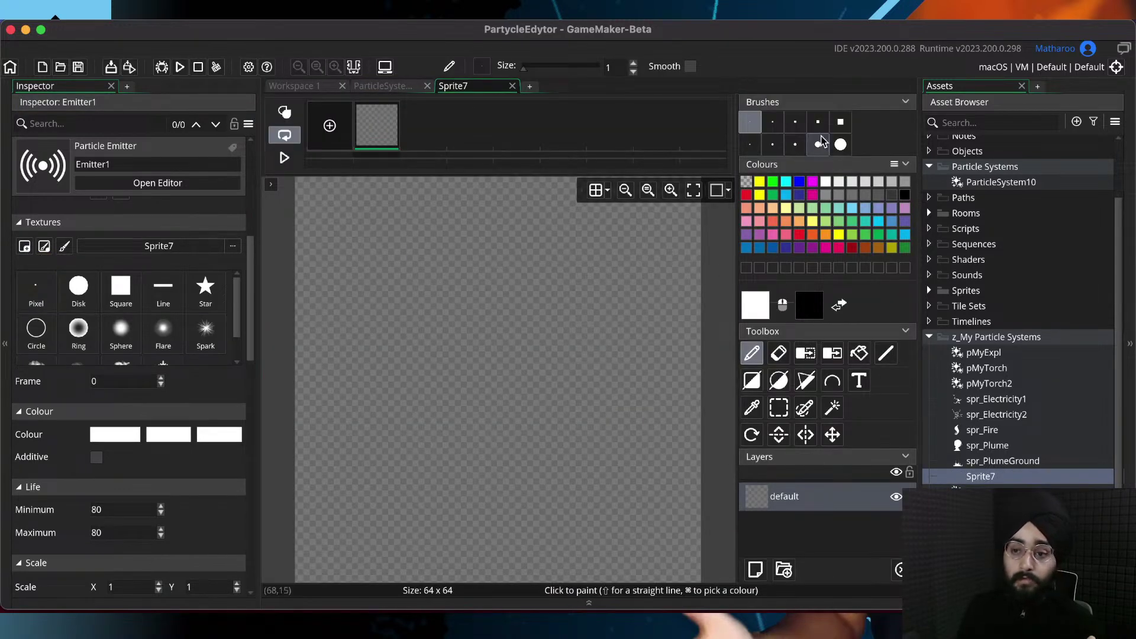
# Draw LOL in white with a size 5 square brush on Sprite7's image, and return to the particle system
pyautogui.click(795, 122)
pyautogui.moveTo(315, 285)
pyautogui.mouseDown()
pyautogui.moveTo(346, 467)
pyautogui.moveTo(425, 501)
pyautogui.mouseUp()
pyautogui.moveTo(443, 324)
pyautogui.mouseDown()
pyautogui.moveTo(452, 393)
pyautogui.moveTo(531, 323)
pyautogui.moveTo(538, 274)
pyautogui.moveTo(602, 438)
pyautogui.mouseUp()
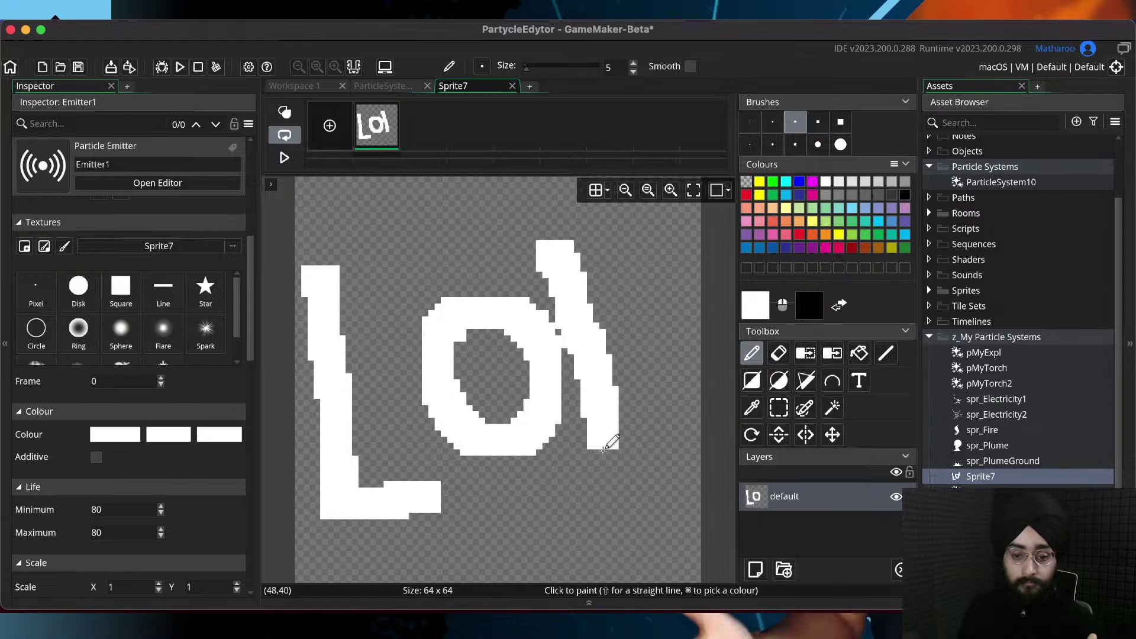
pyautogui.click(401, 87)
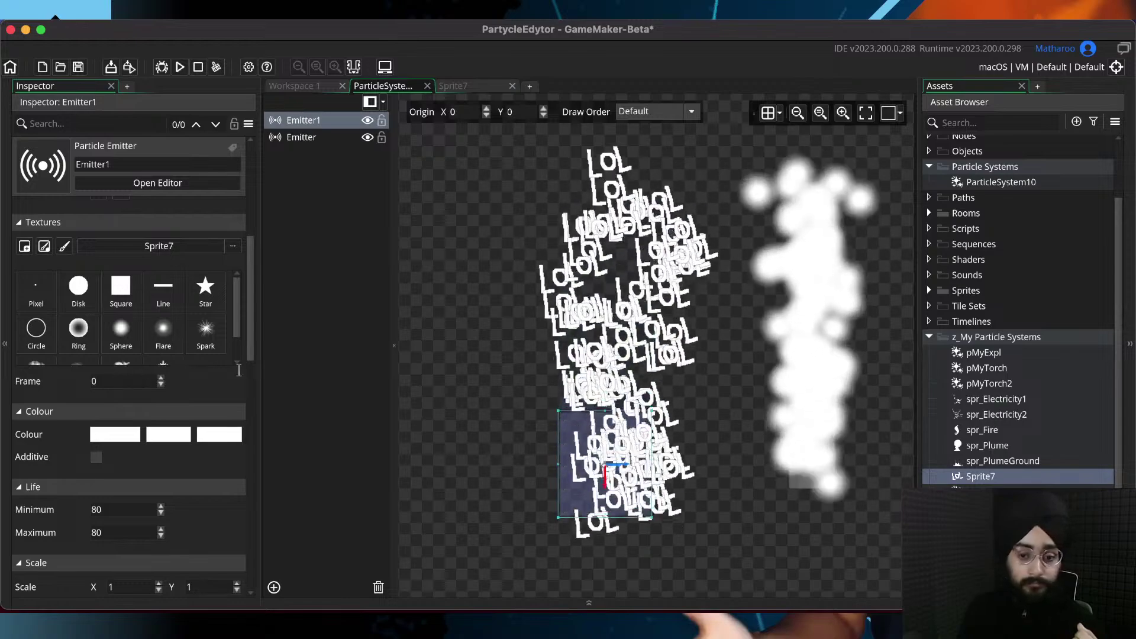
# Try particle counts of -5 and 0 for Emitter1
pyautogui.scroll(5, 232, 387)
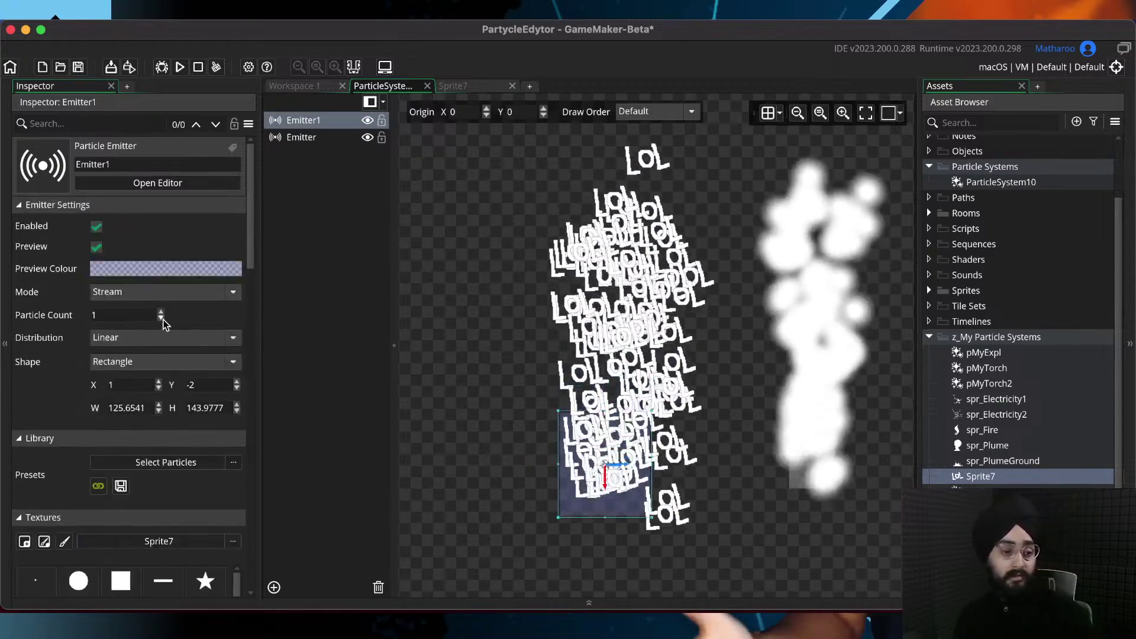
pyautogui.moveTo(161, 314); pyautogui.dragTo(162, 319)
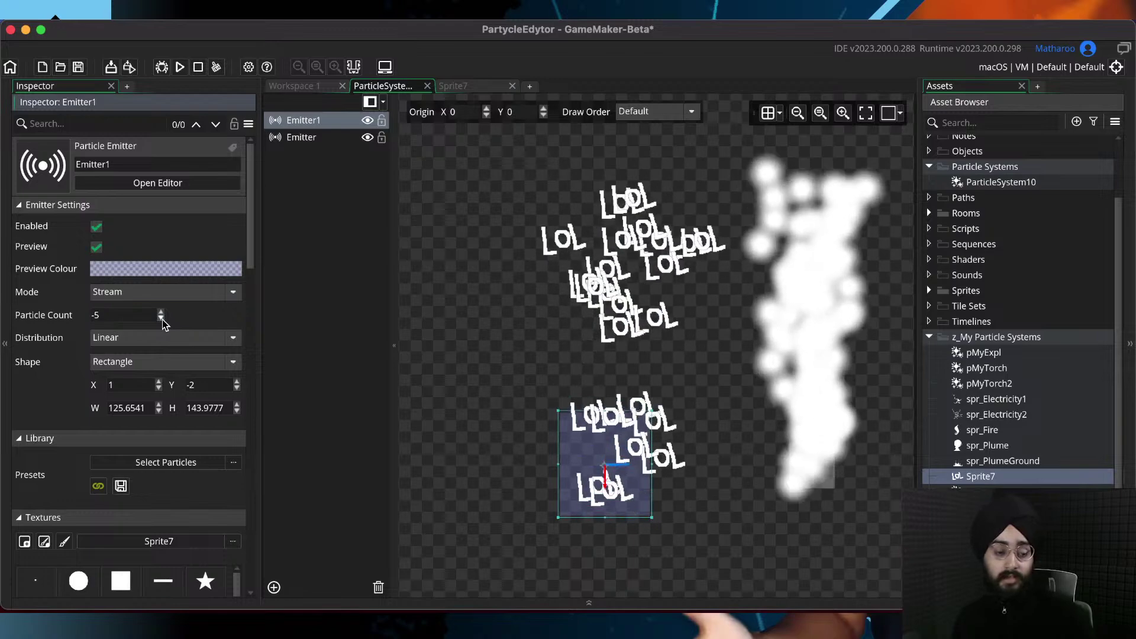
pyautogui.click(162, 318)
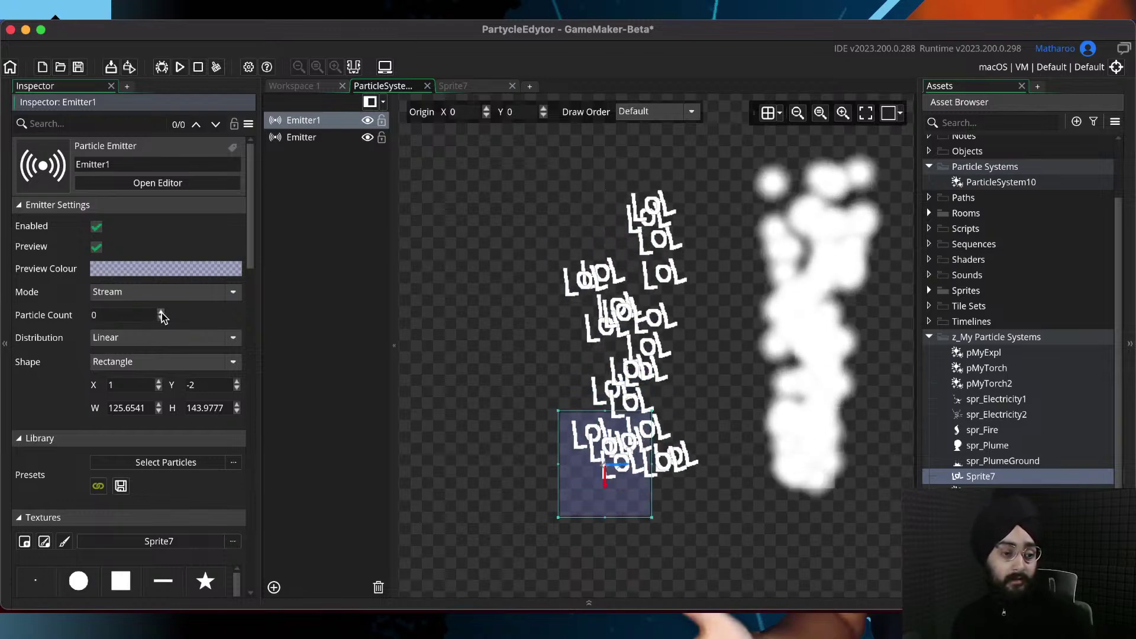
# Try higher texture frames up to 3 for Emitter1's particles, then set the frame back to 0
pyautogui.scroll(-5, 216, 314)
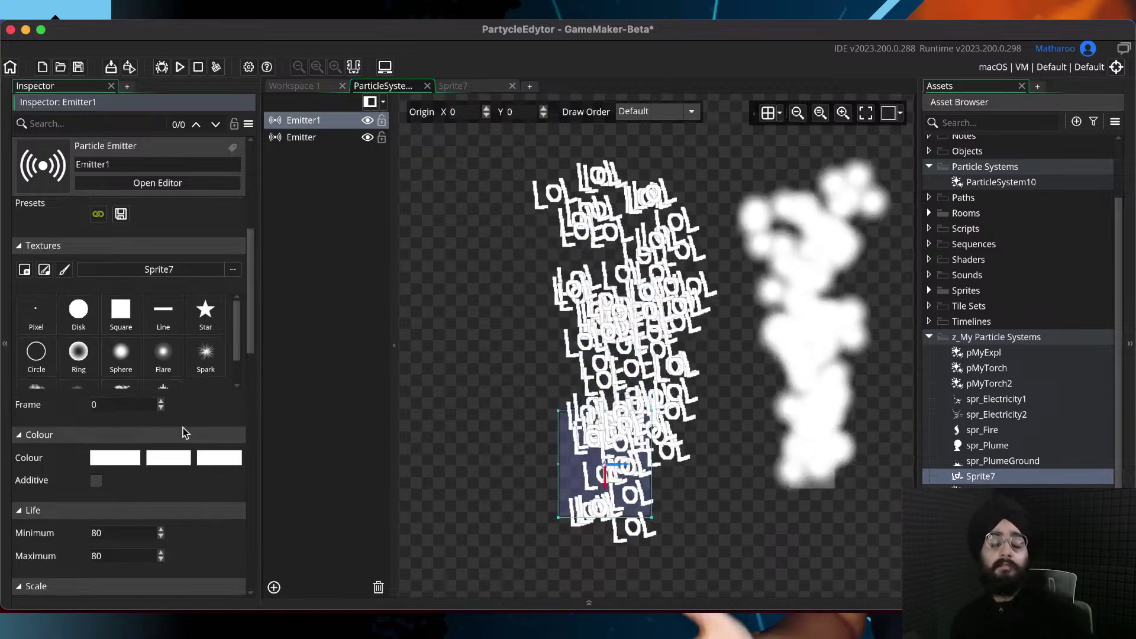
pyautogui.click(160, 401)
pyautogui.click(160, 401)
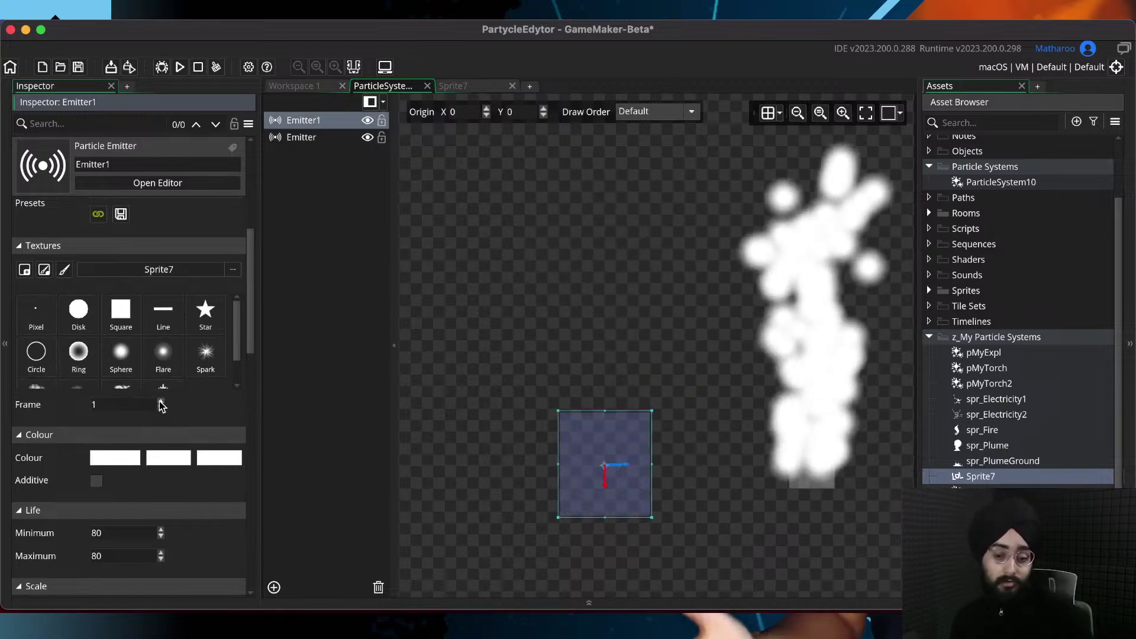
pyautogui.click(161, 400)
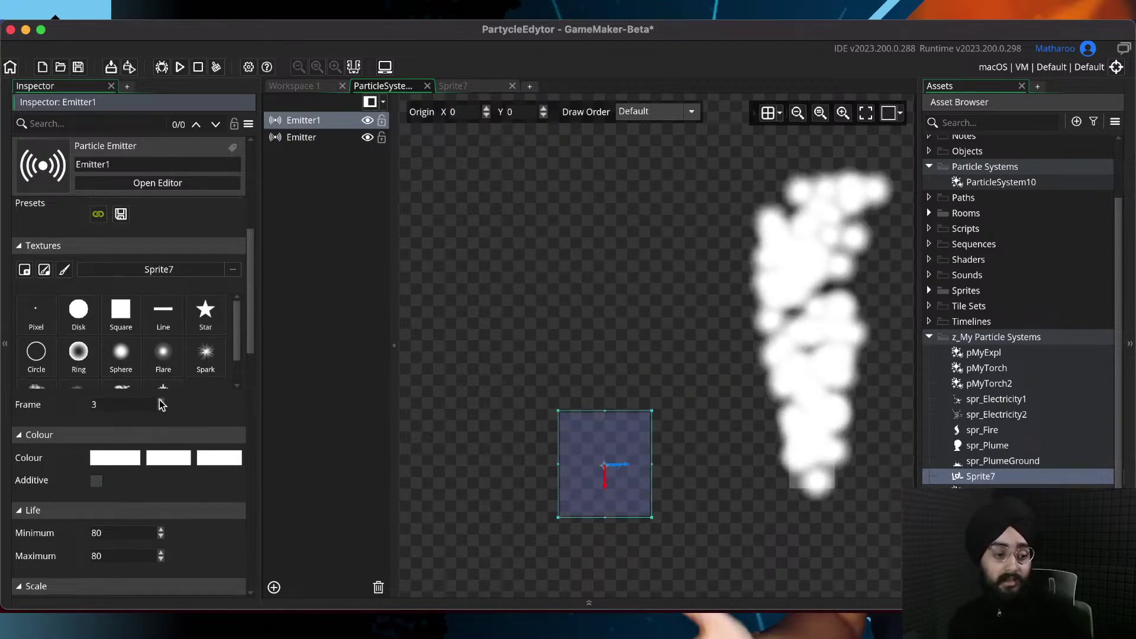
pyautogui.click(160, 407)
pyautogui.click(160, 408)
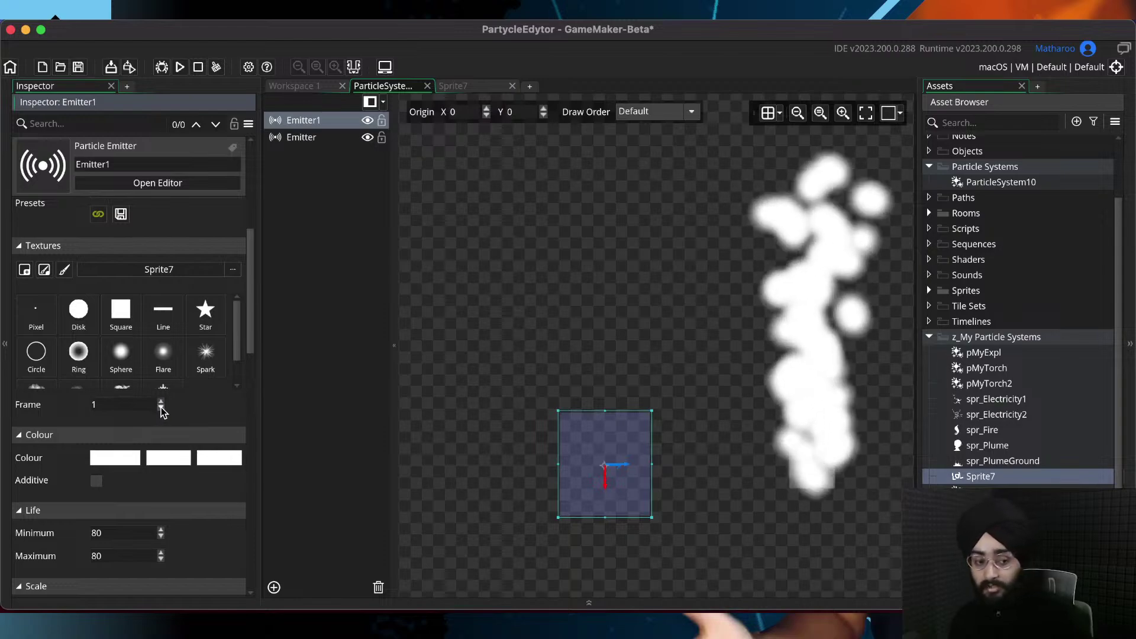
pyautogui.click(160, 407)
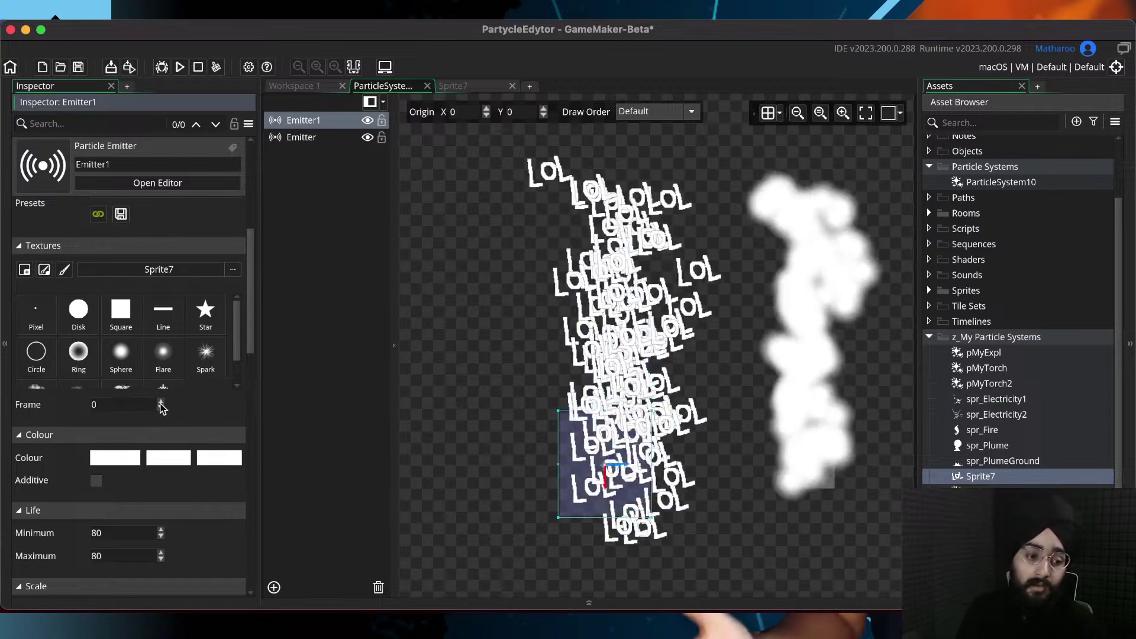
# Set the texture of Emitter1's particles to the built-in Sphere
pyautogui.scroll(-1, 199, 400)
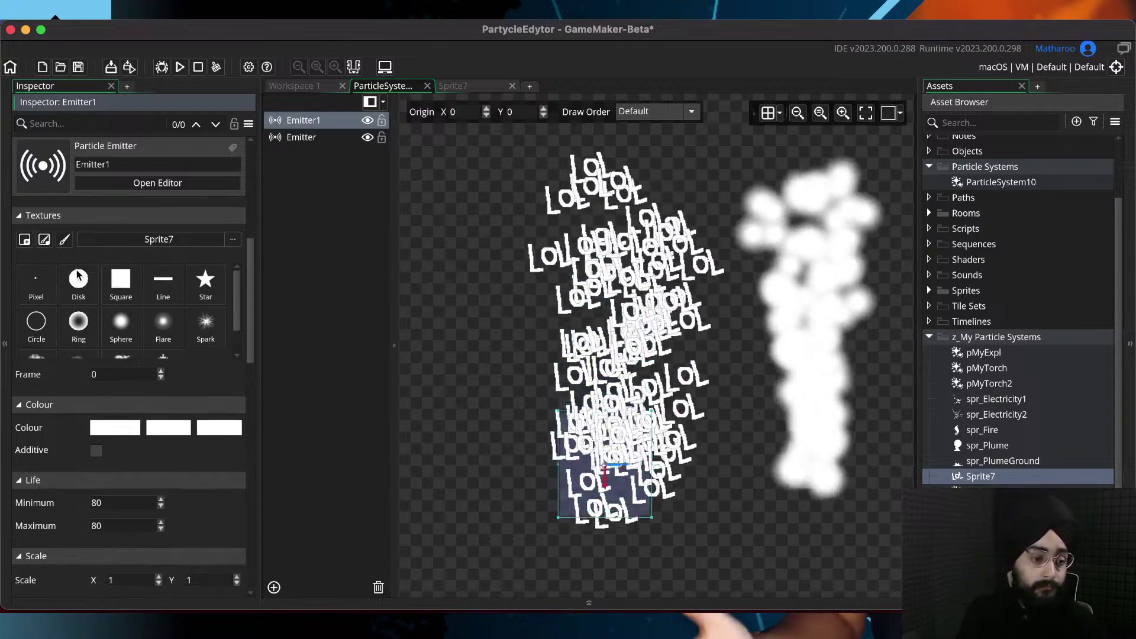
pyautogui.click(120, 326)
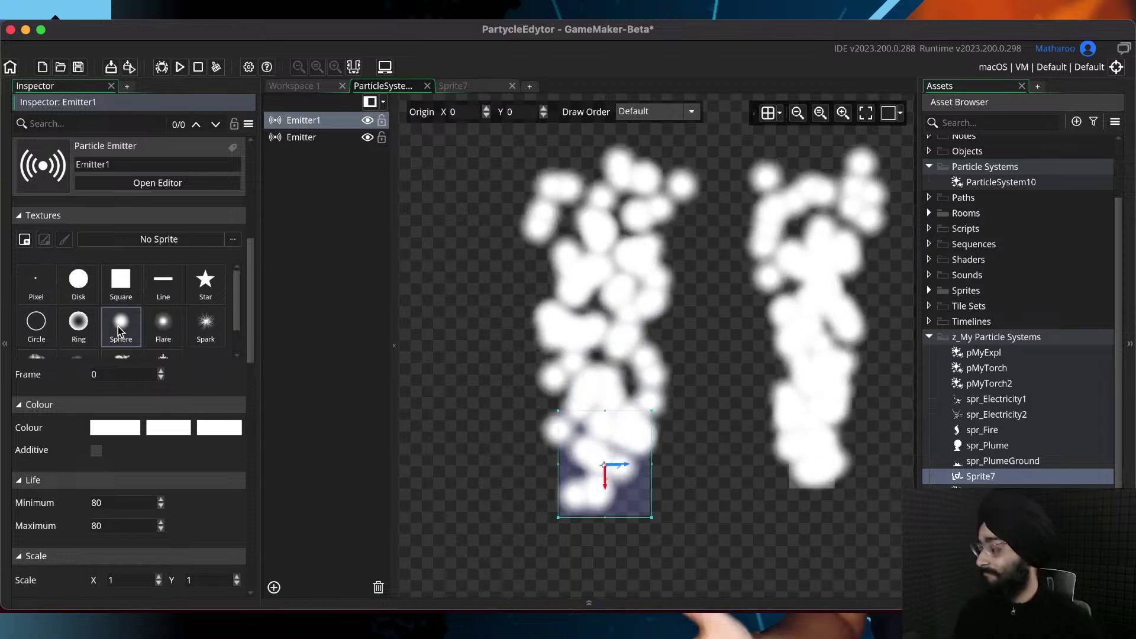
pyautogui.scroll(-1, 207, 386)
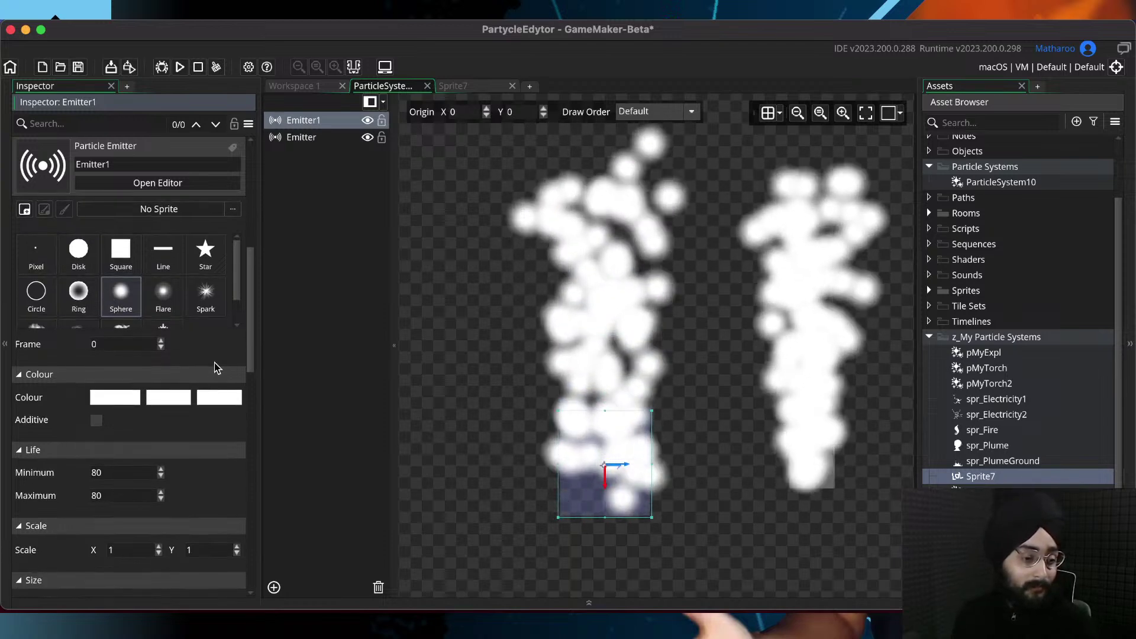
# Set Emitter1's middle particle colour to blue (007BFF) and its end colour to green (00FF15)
pyautogui.scroll(-2, 216, 369)
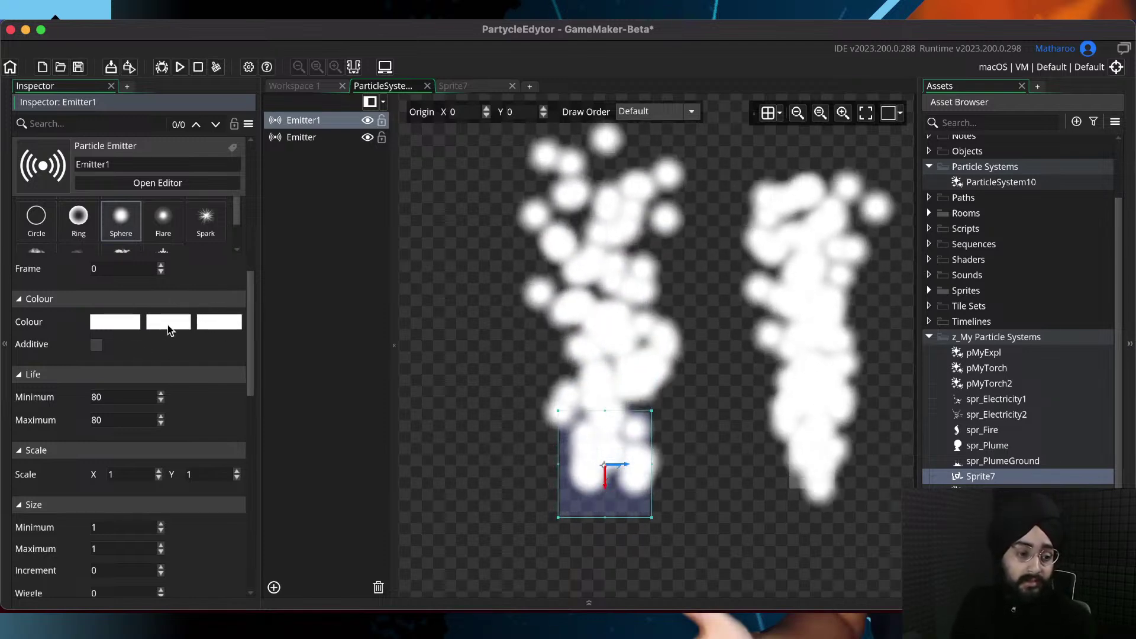
pyautogui.click(169, 325)
pyautogui.moveTo(106, 183); pyautogui.dragTo(113, 84)
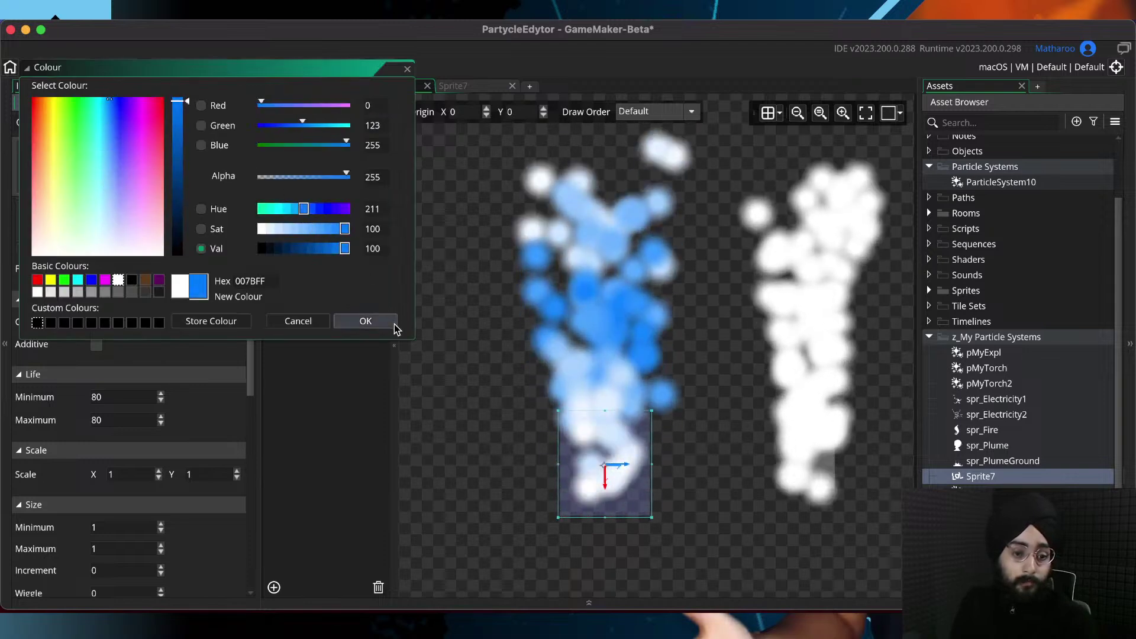
pyautogui.click(363, 321)
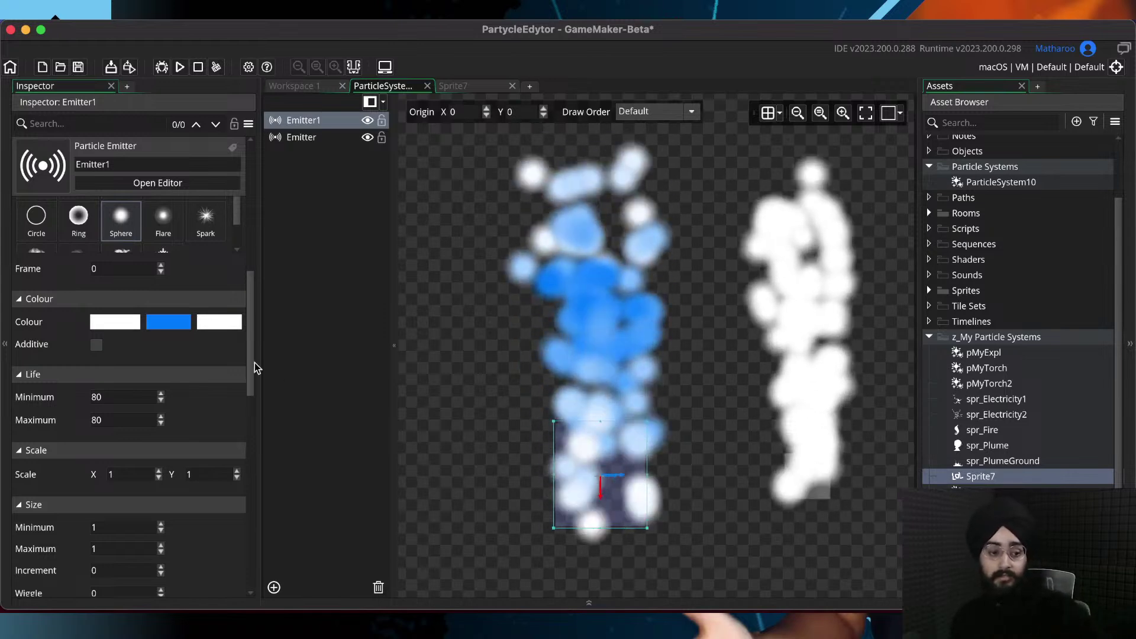
pyautogui.click(213, 322)
pyautogui.moveTo(90, 134); pyautogui.dragTo(77, 88)
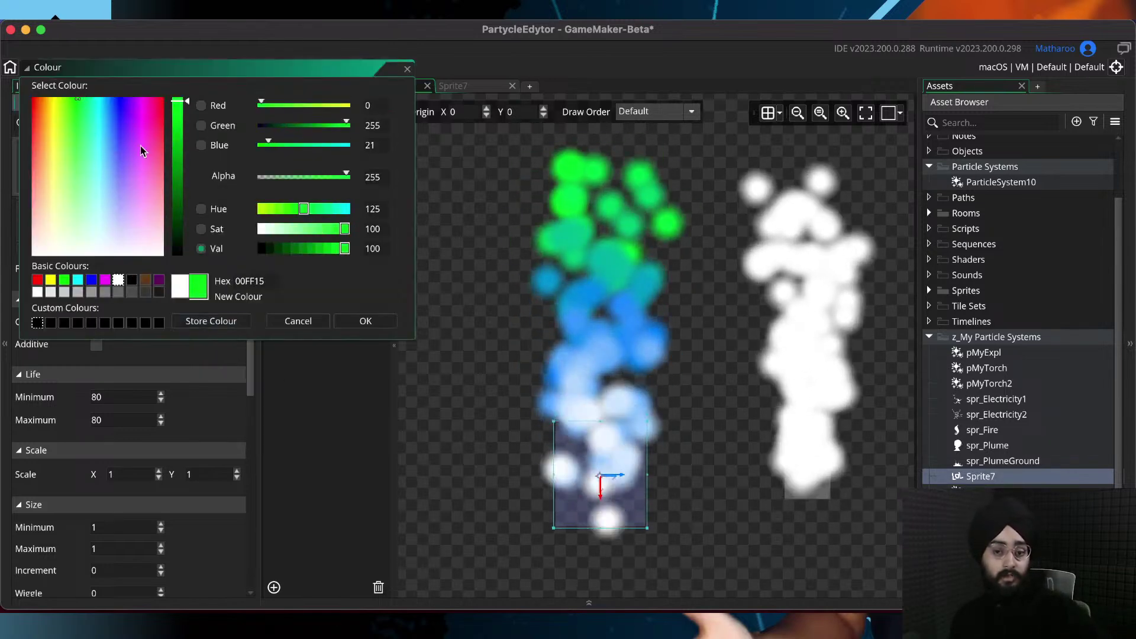
pyautogui.click(379, 321)
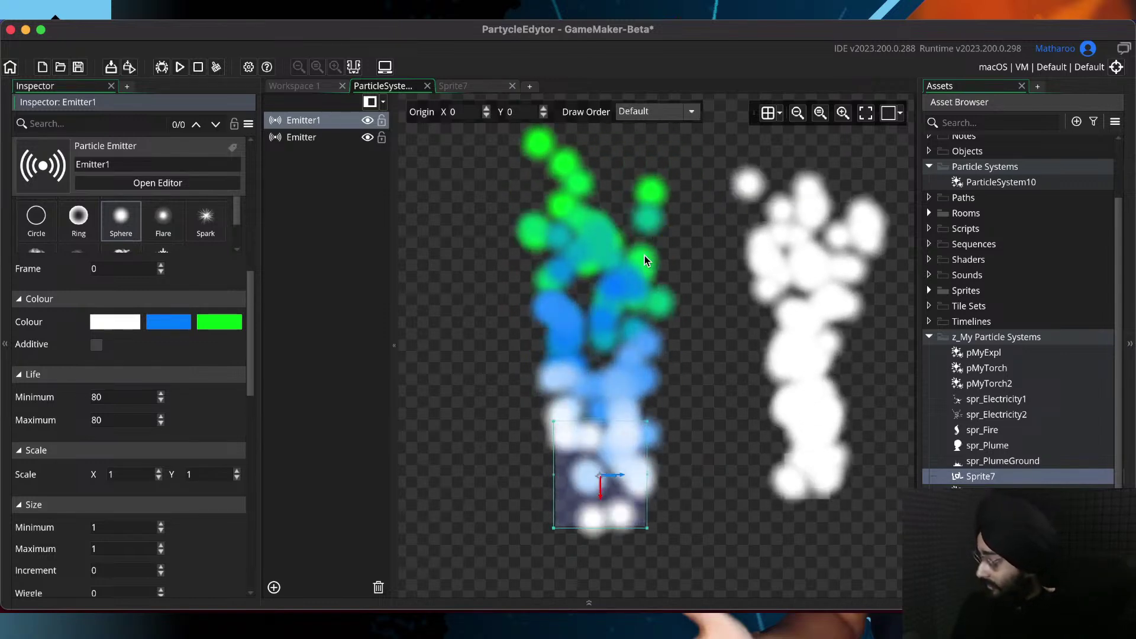
# Add two frames to Sprite7, drawing HI on the second and leaving the third blank
pyautogui.scroll(2, 141, 384)
pyautogui.scroll(2, 140, 355)
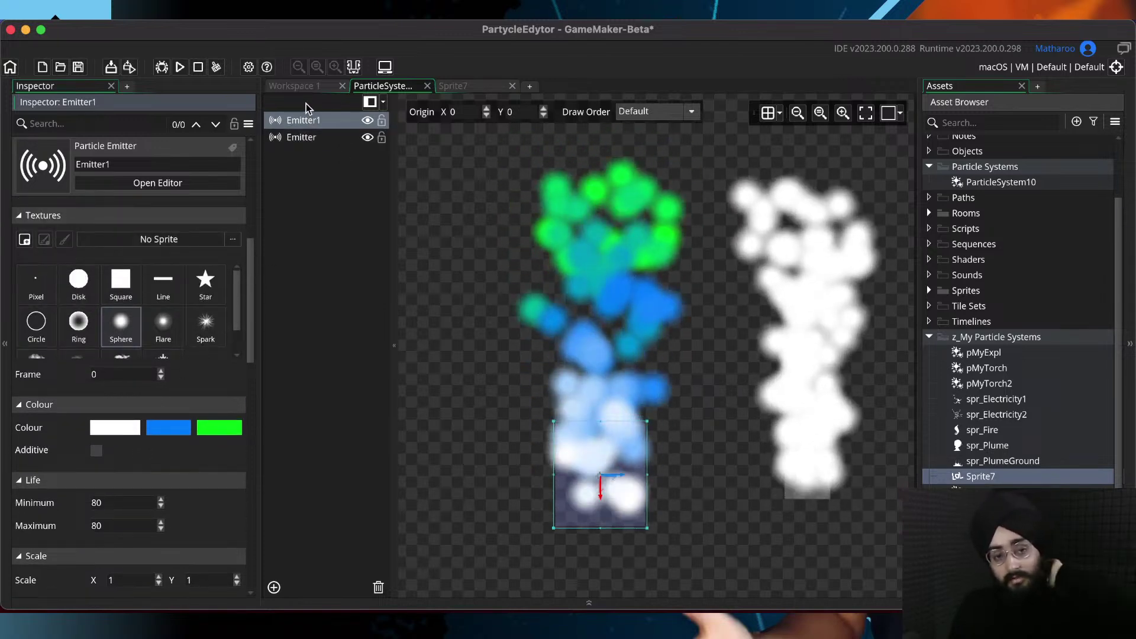
pyautogui.click(452, 88)
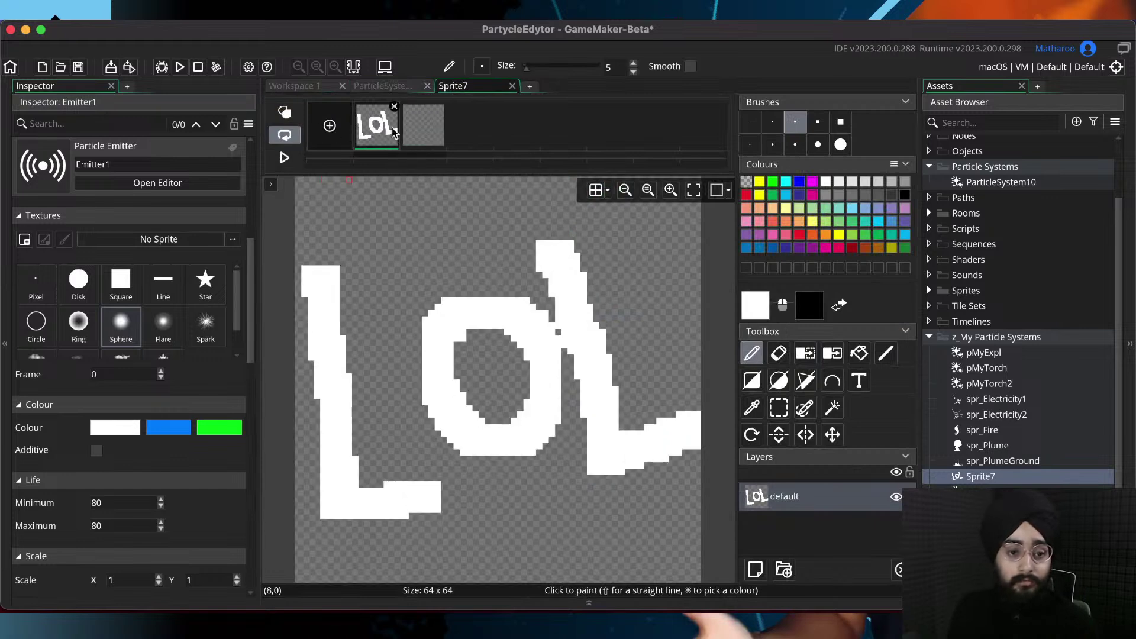
pyautogui.click(330, 126)
pyautogui.click(424, 133)
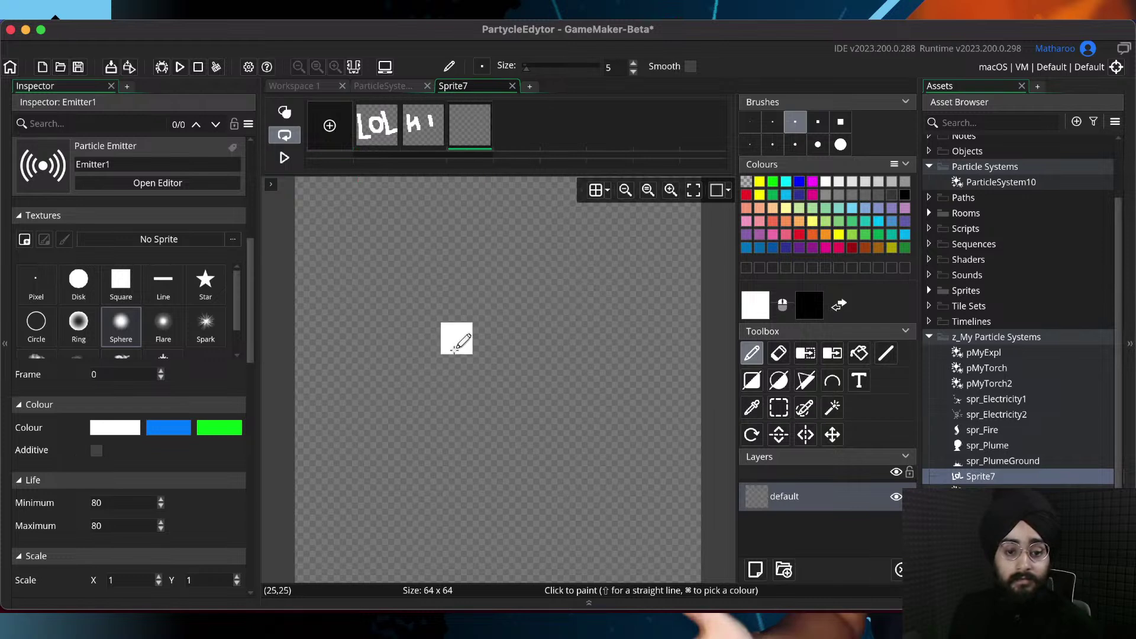
# Assign Sprite7 from the z_My Particle Systems folder as the texture of Emitter1's particles
pyautogui.click(381, 87)
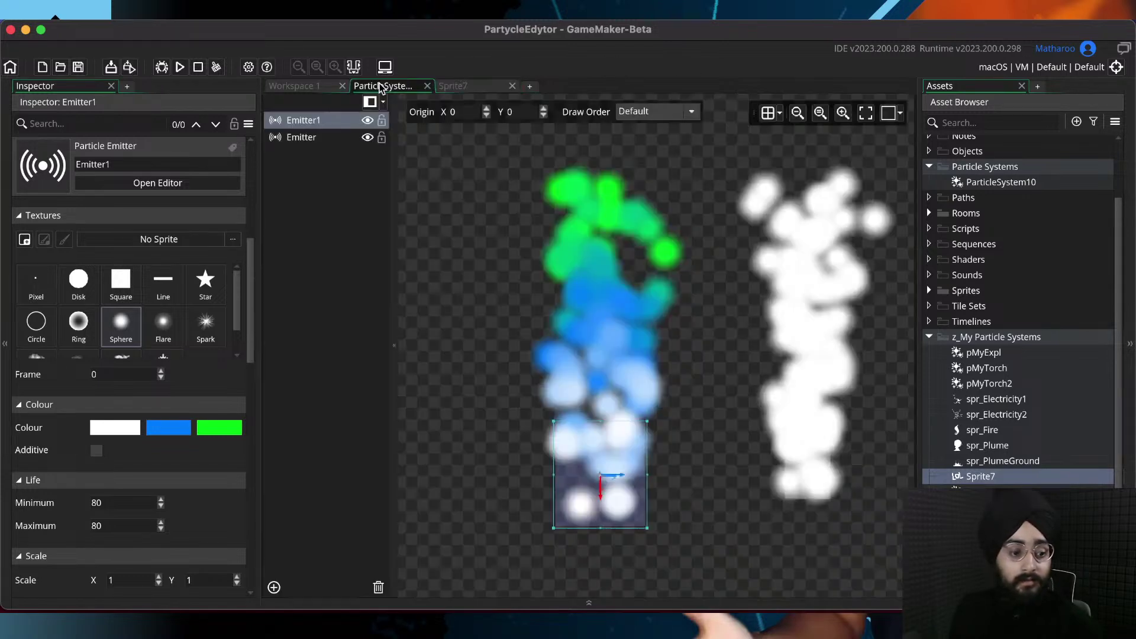
pyautogui.click(171, 255)
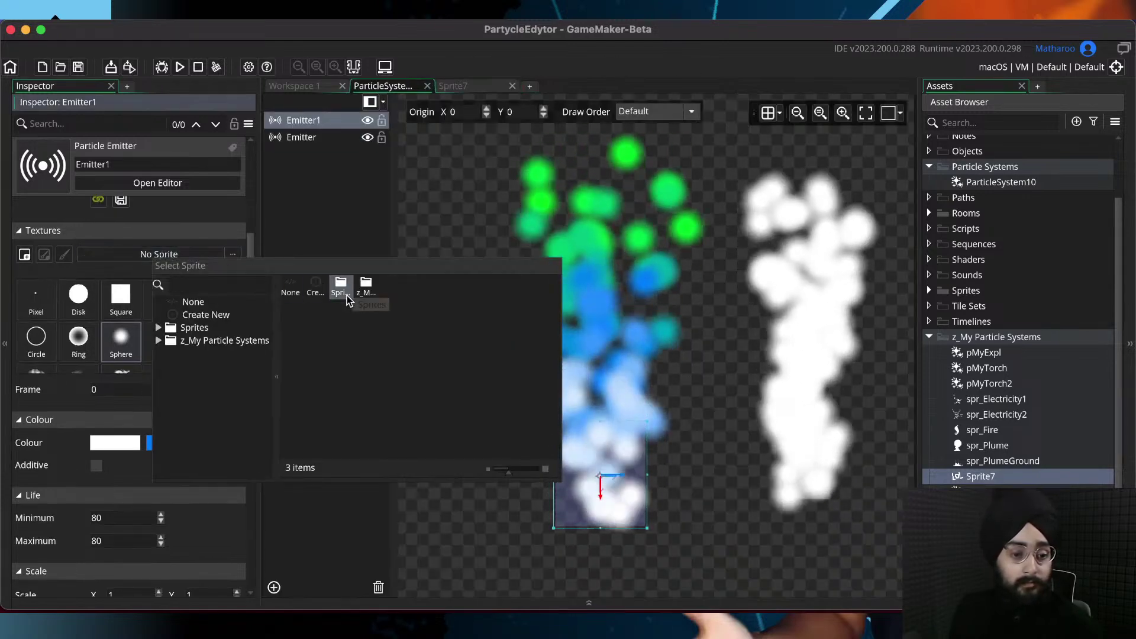
pyautogui.click(347, 295)
pyautogui.click(295, 287)
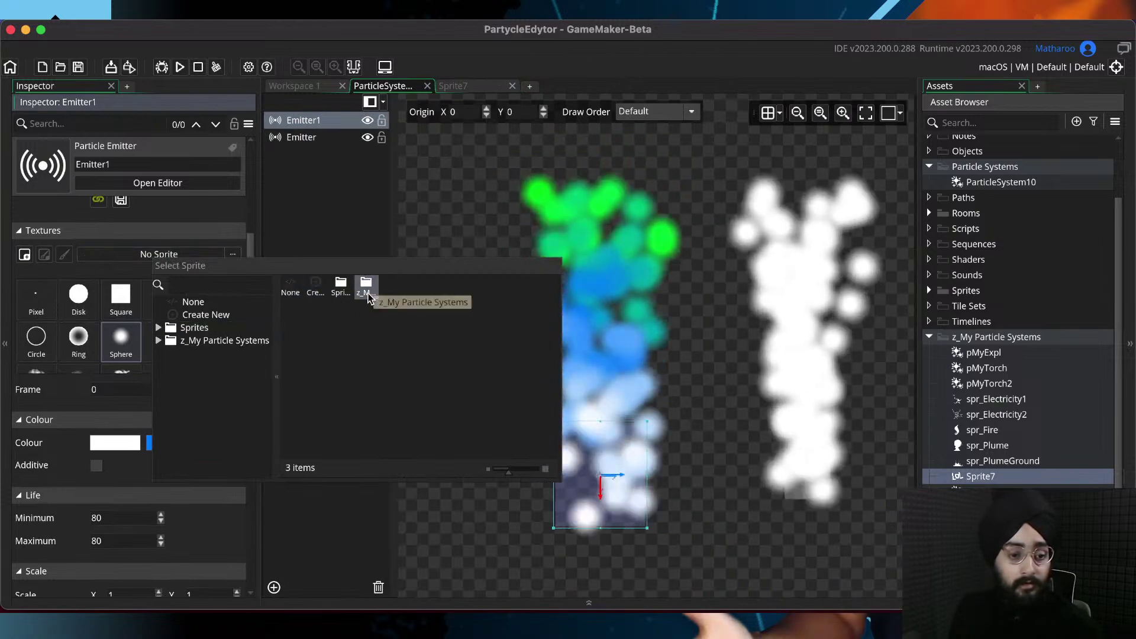
pyautogui.click(435, 296)
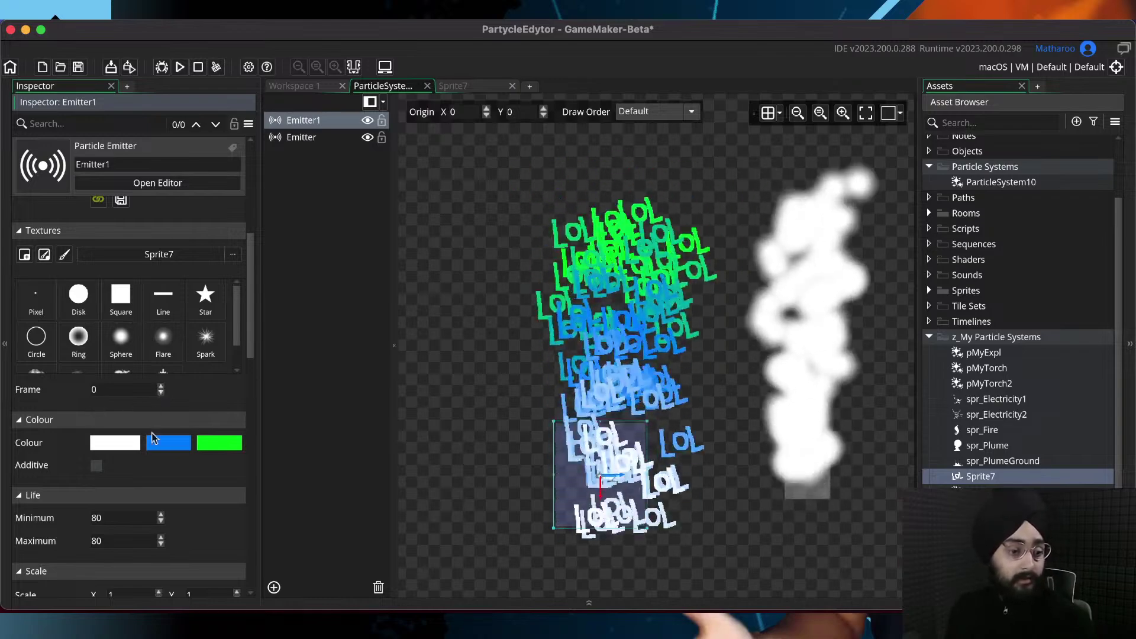
# Close the Sprite7 editor, set Emitter1's texture back to Sphere and save the project
pyautogui.middleClick(460, 90)
pyautogui.click(121, 338)
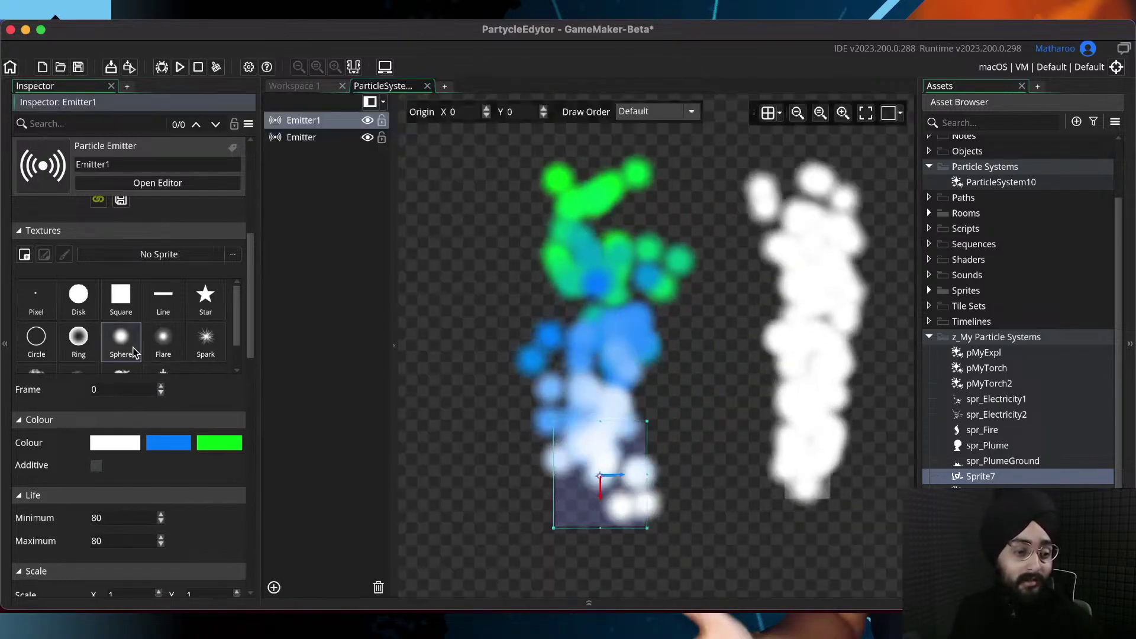
pyautogui.scroll(-5, 204, 386)
pyautogui.scroll(1, 178, 376)
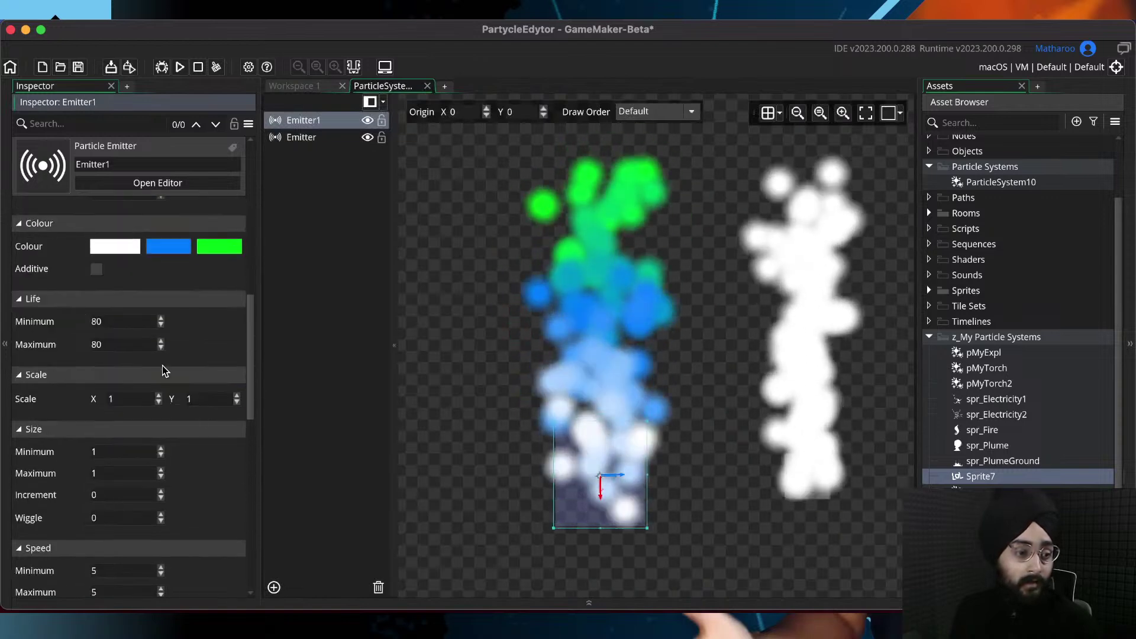
pyautogui.press('super+s')
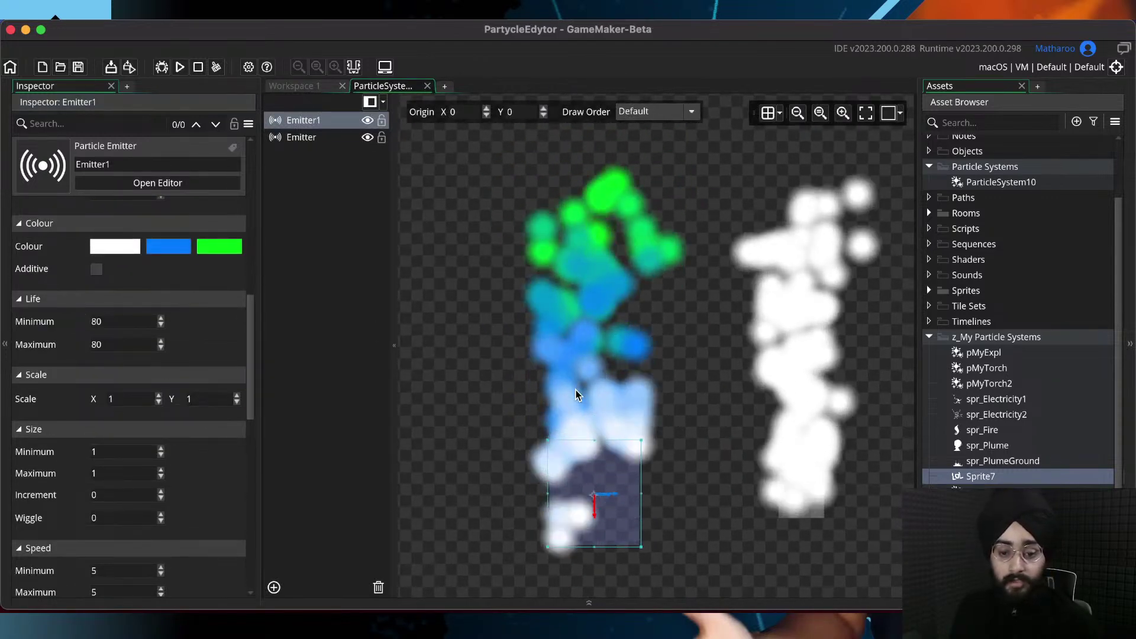
# Change Emitter1's middle particle colour to yellow and its end colour to a slightly darkened red
pyautogui.click(172, 248)
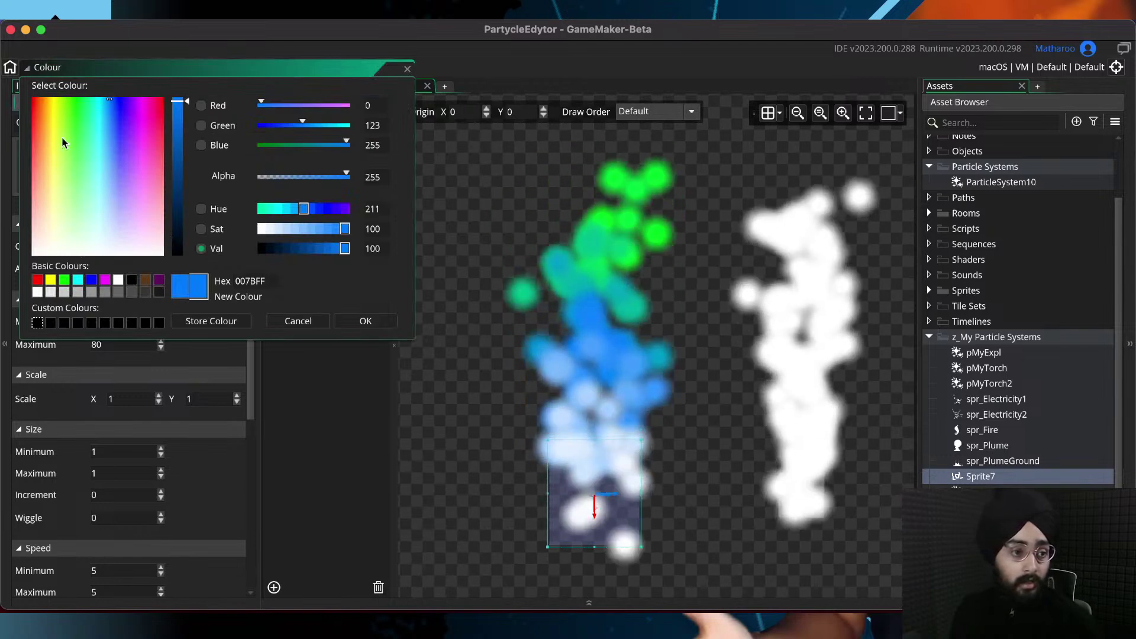
pyautogui.click(53, 99)
pyautogui.click(362, 323)
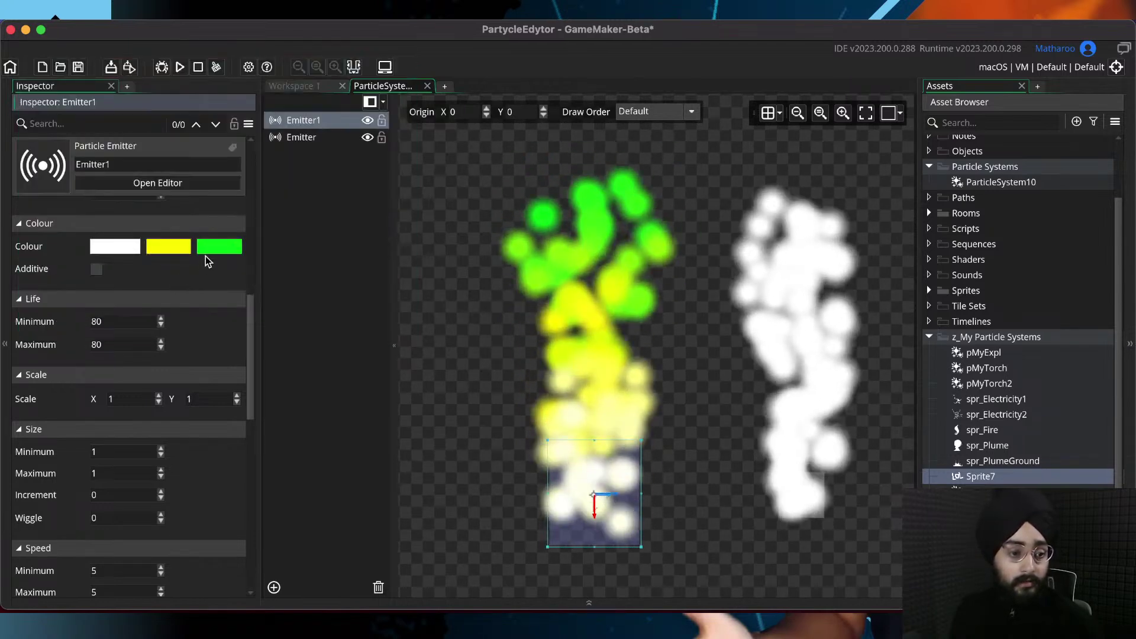
pyautogui.click(220, 243)
pyautogui.click(35, 98)
pyautogui.moveTo(177, 101); pyautogui.dragTo(181, 131)
pyautogui.click(365, 321)
pyautogui.moveTo(565, 320); pyautogui.dragTo(556, 307, button='middle')
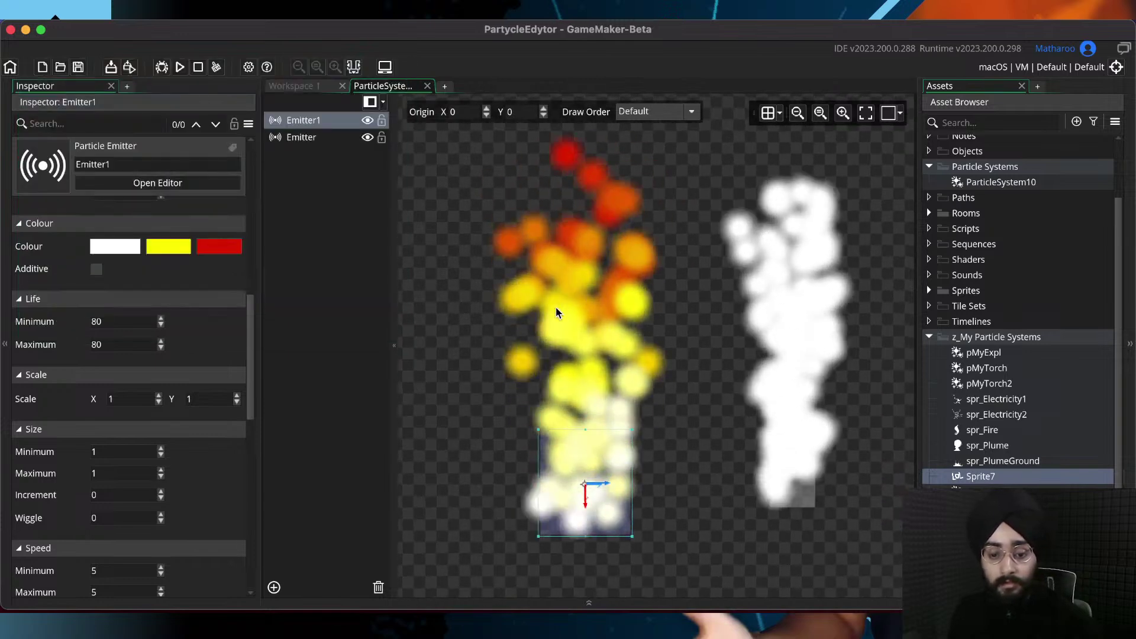
# Try additive blending on Emitter1's particles, save the project with it enabled, and turn it off again
pyautogui.click(490, 346)
pyautogui.click(580, 485)
pyautogui.moveTo(564, 358); pyautogui.dragTo(548, 395, button='middle')
pyautogui.scroll(1, 547, 406)
pyautogui.moveTo(549, 403)
pyautogui.mouseDown(button='middle')
pyautogui.moveTo(562, 371)
pyautogui.moveTo(561, 393)
pyautogui.mouseUp(button='middle')
pyautogui.scroll(1, 556, 379)
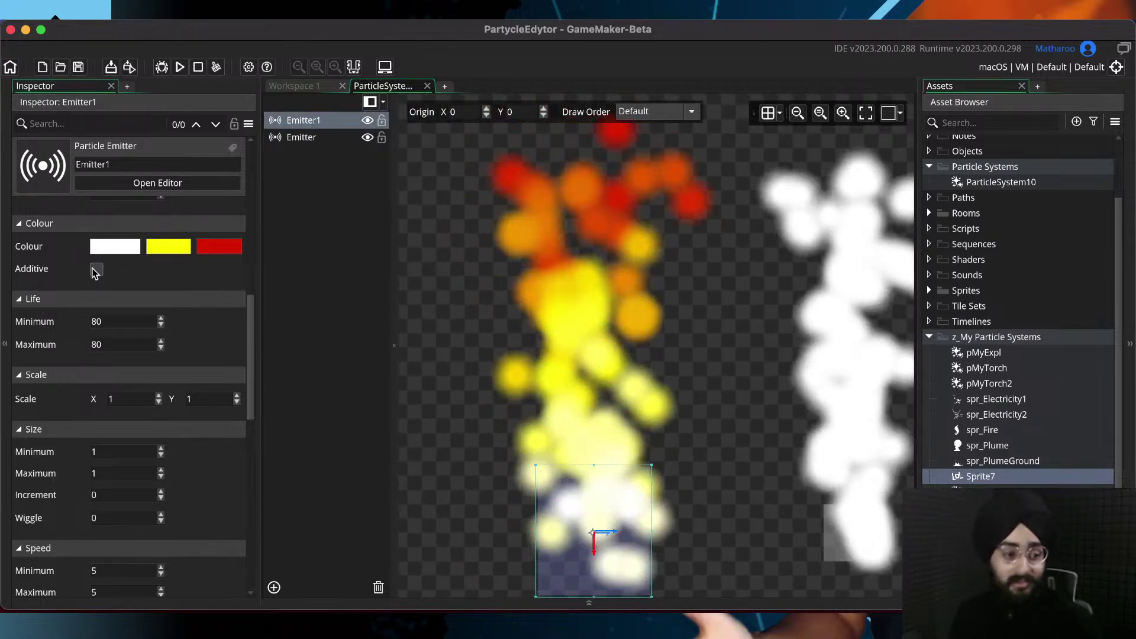
pyautogui.click(95, 271)
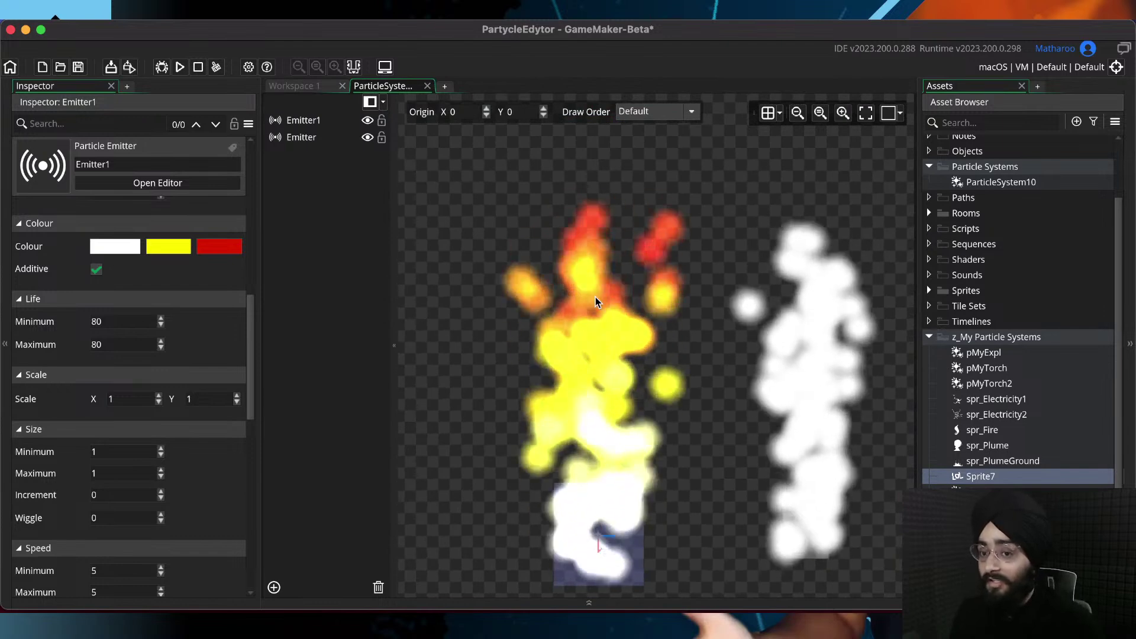
pyautogui.press('super+s')
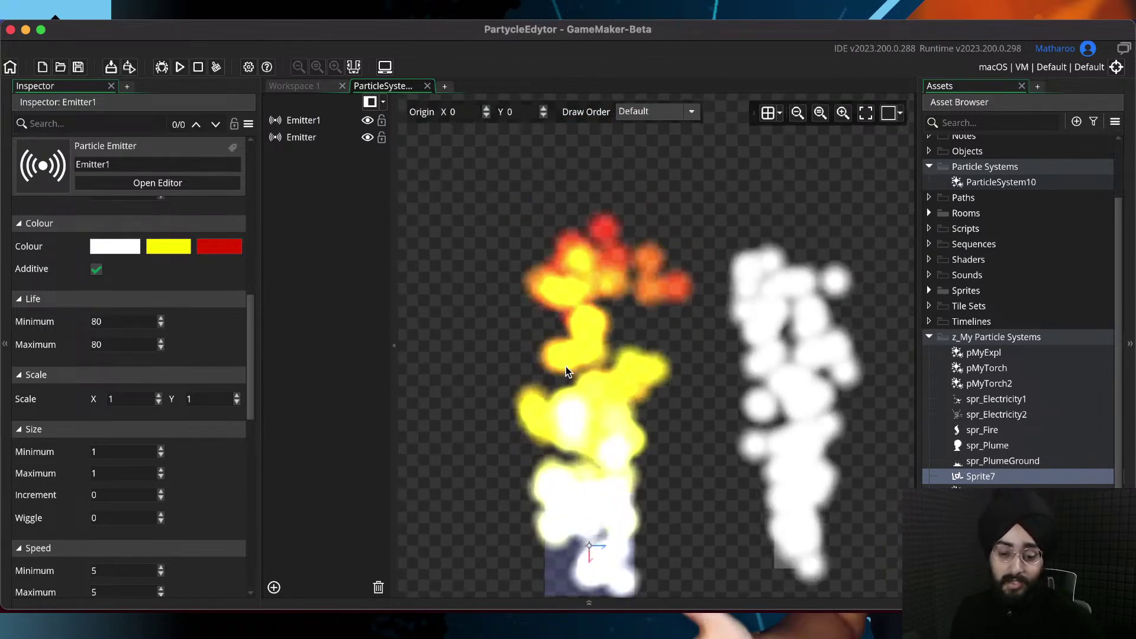
pyautogui.click(96, 270)
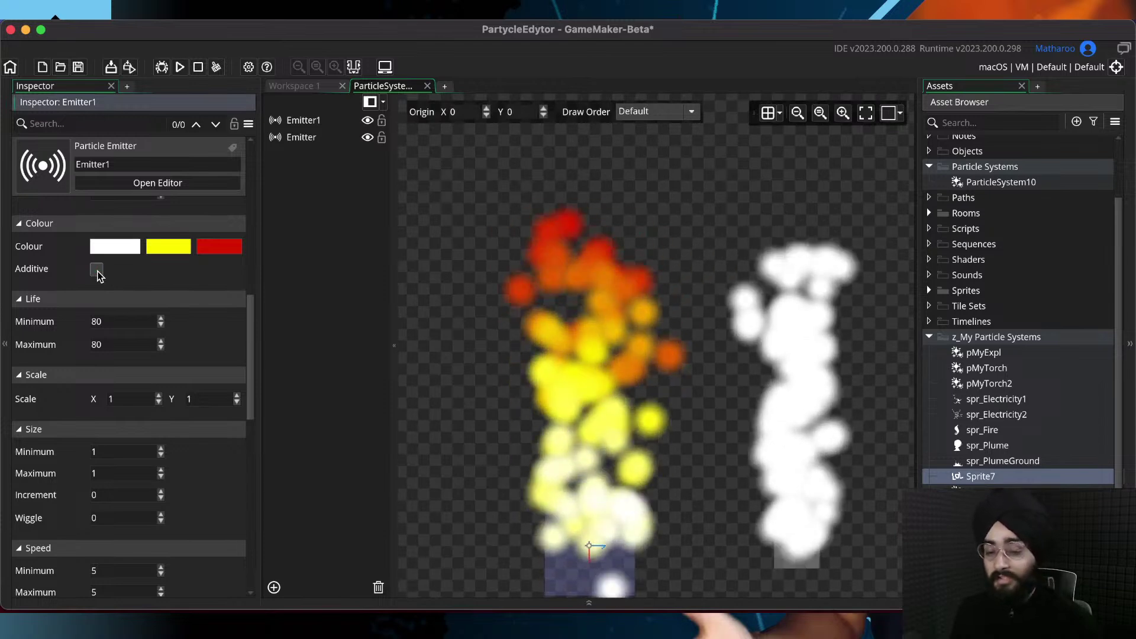
# Try additive blending on Emitter1's particles and change their end colour to black
pyautogui.click(97, 270)
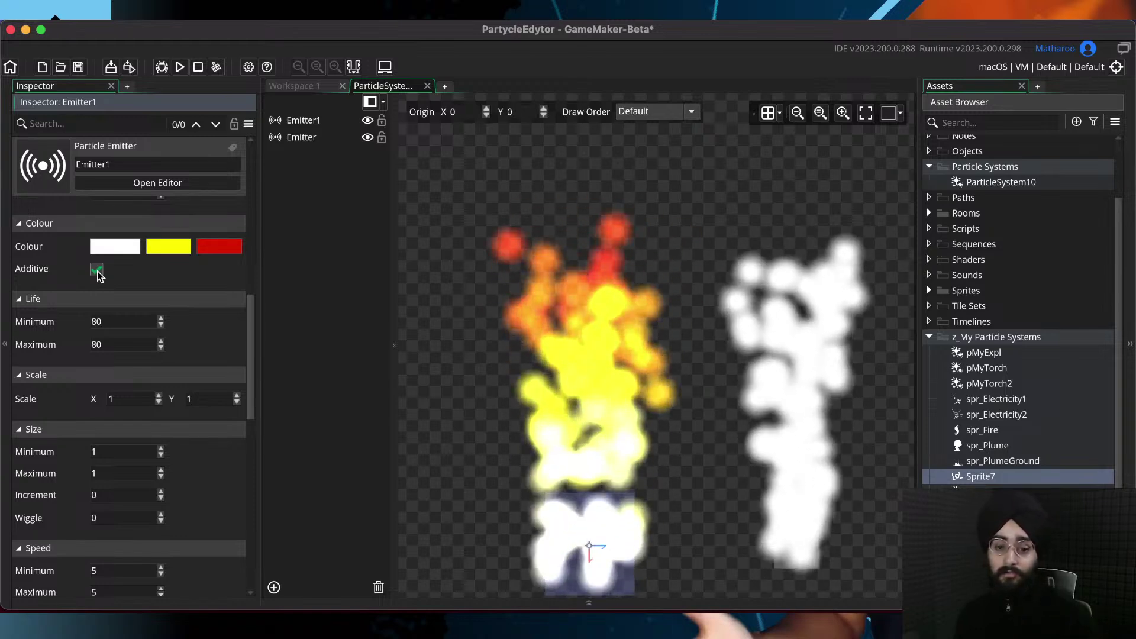
pyautogui.click(212, 248)
pyautogui.moveTo(177, 208); pyautogui.dragTo(170, 277)
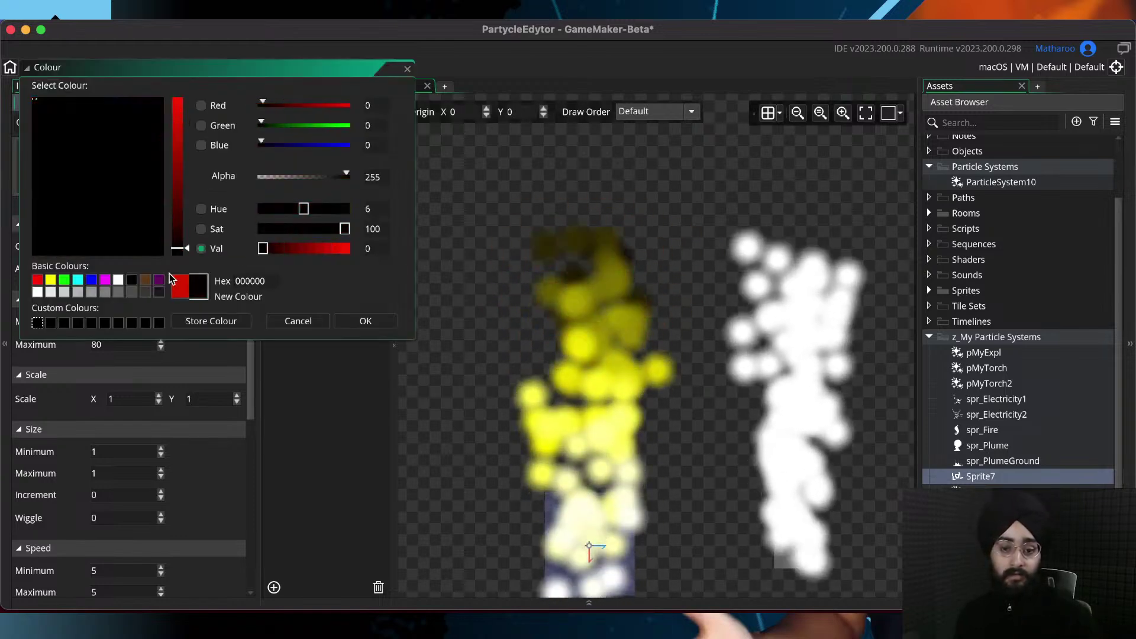
pyautogui.click(366, 321)
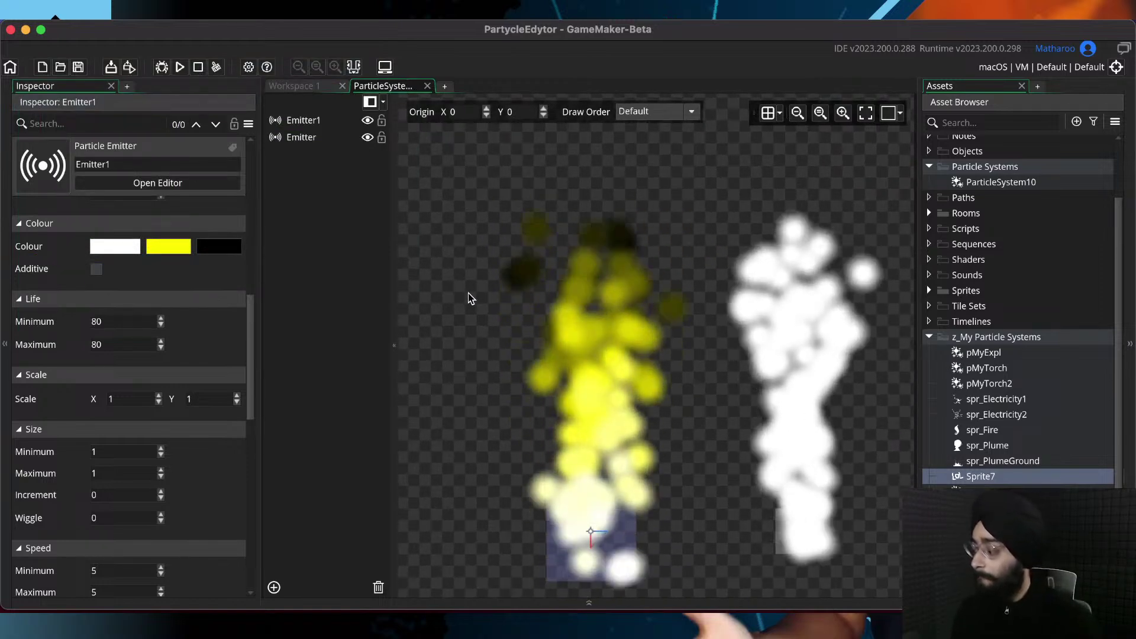
# Compare Emitter1's particles with additive blending on and off, and save the project with it off
pyautogui.click(95, 270)
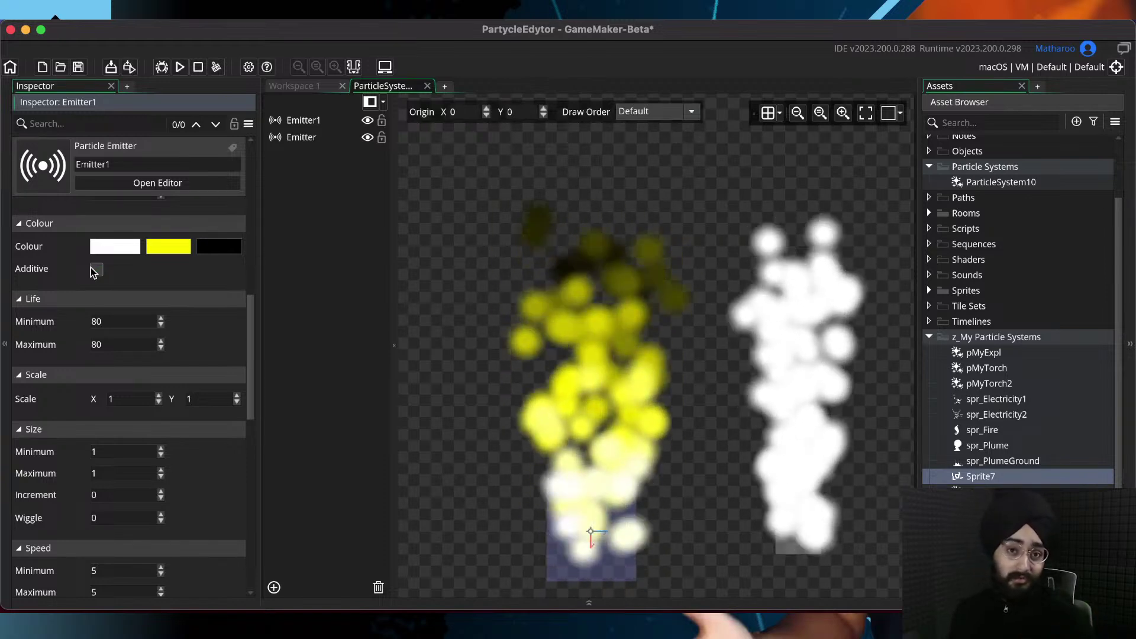
pyautogui.click(96, 270)
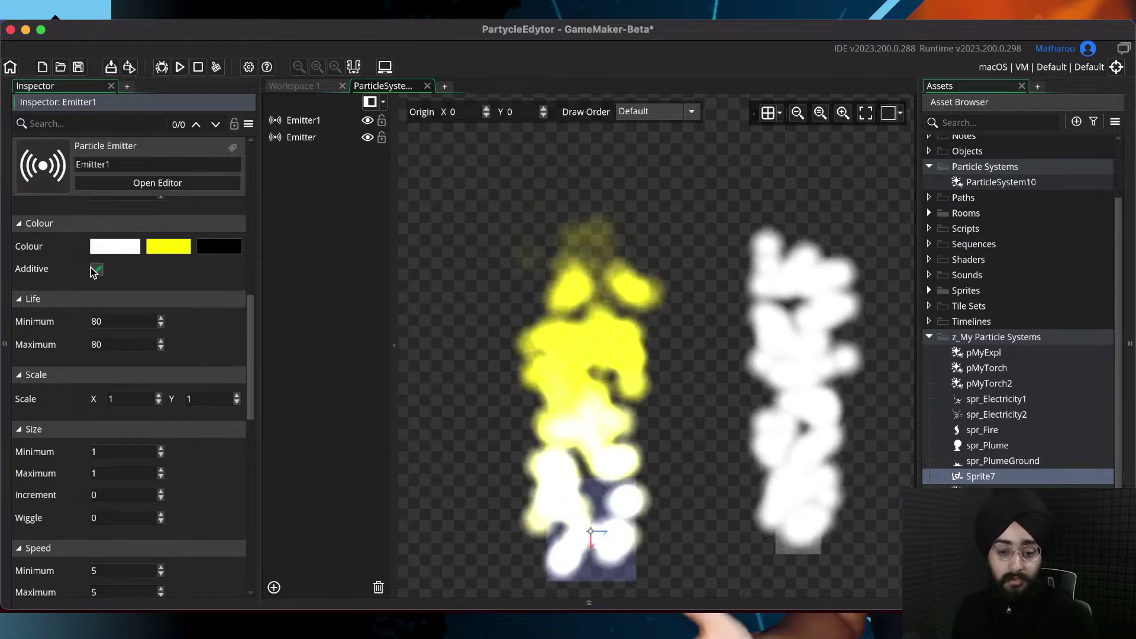
pyautogui.moveTo(625, 473); pyautogui.dragTo(604, 453, button='middle')
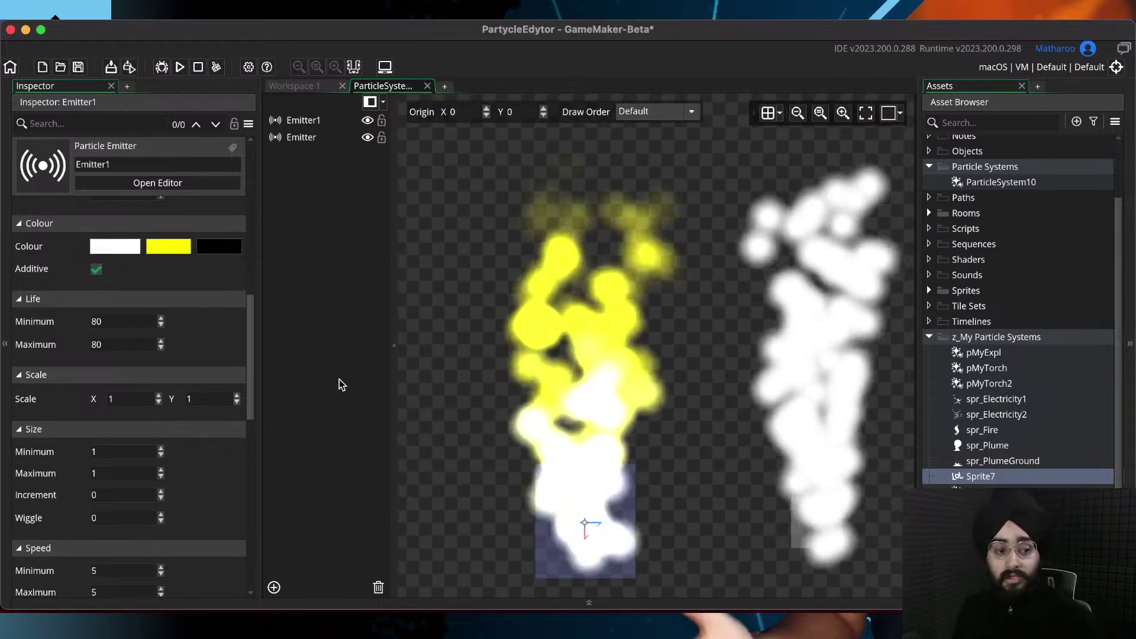
pyautogui.click(98, 271)
pyautogui.click(99, 272)
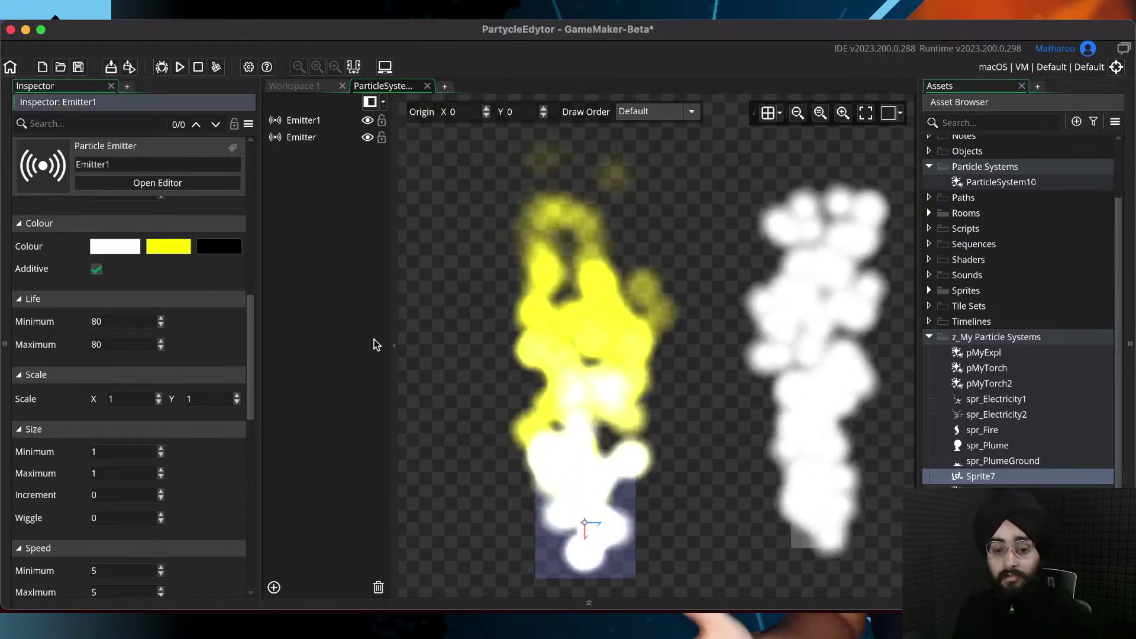
pyautogui.click(96, 270)
pyautogui.press('super+s')
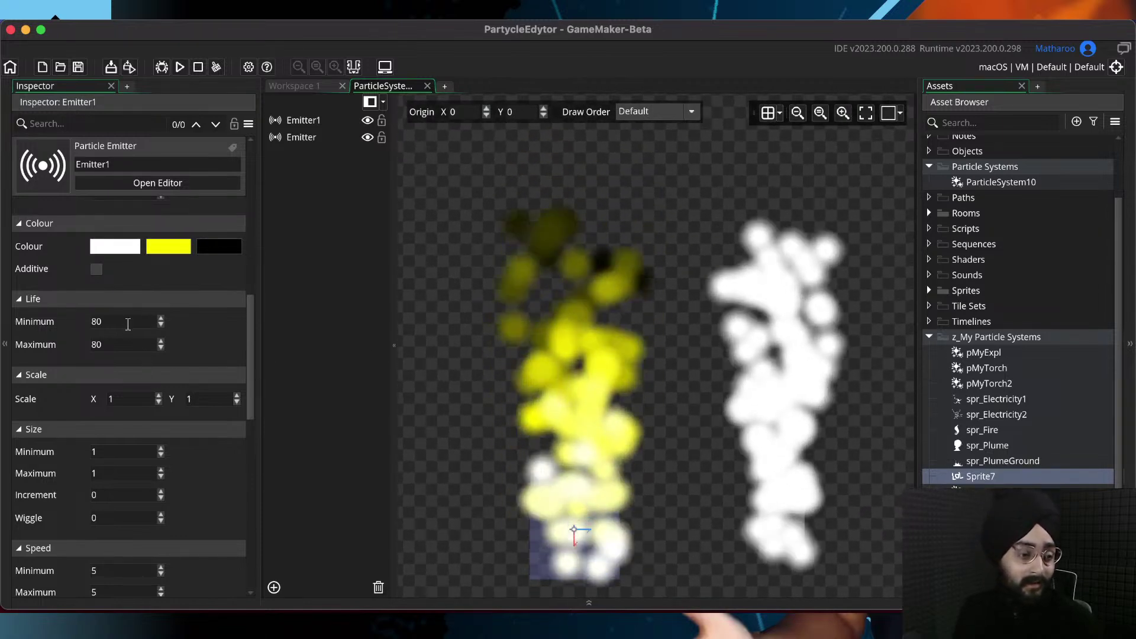
# Set Emitter1's particle life to a minimum of 50 and a maximum of 200, and save the project
pyautogui.scroll(-3, 105, 271)
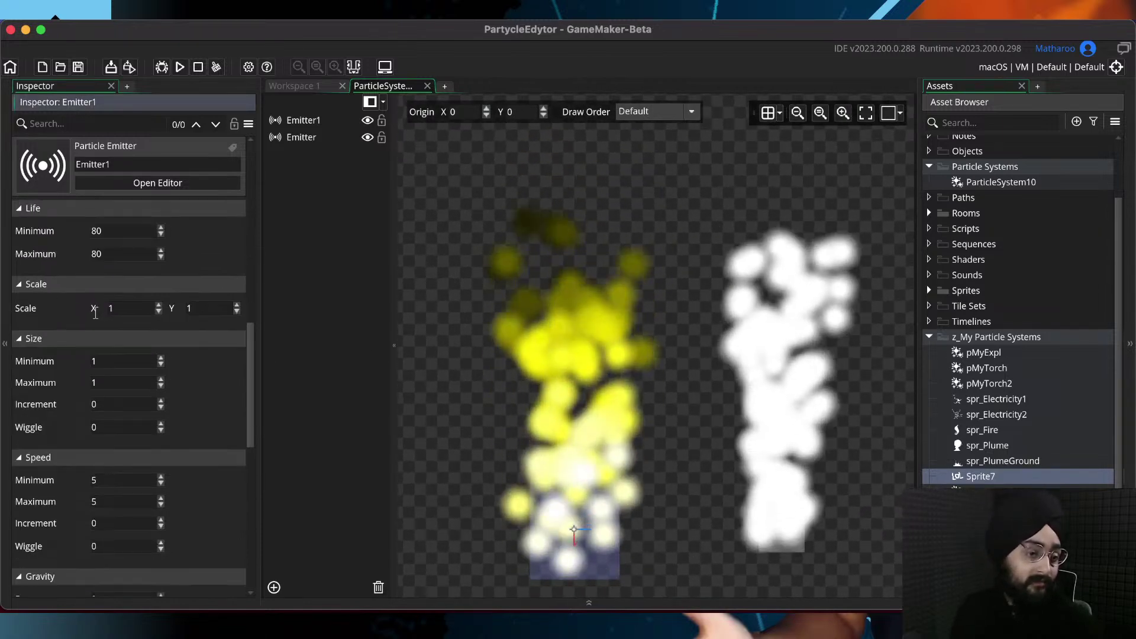
pyautogui.click(107, 232)
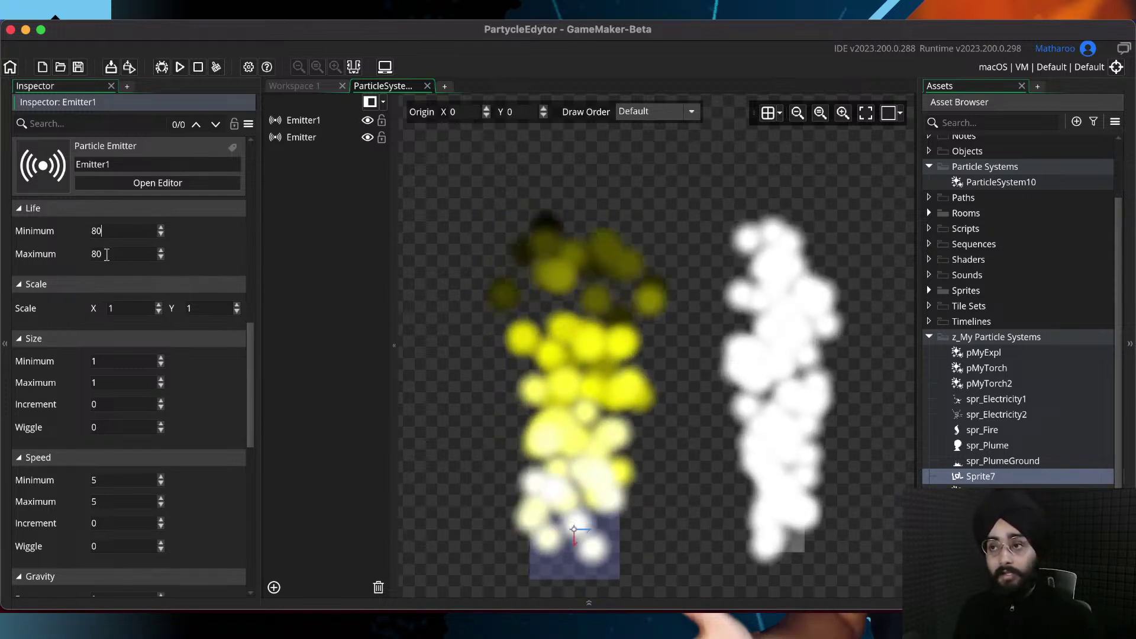
pyautogui.click(111, 232)
pyautogui.click(111, 256)
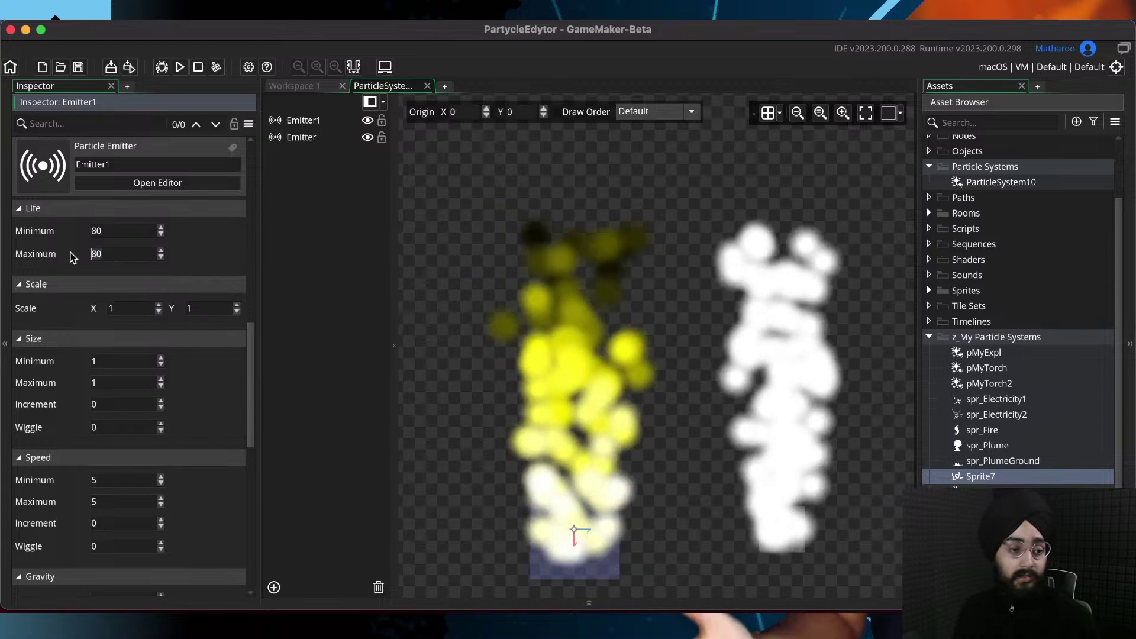
pyautogui.press('BackSpace')
pyautogui.press('BackSpace')
pyautogui.write('2')
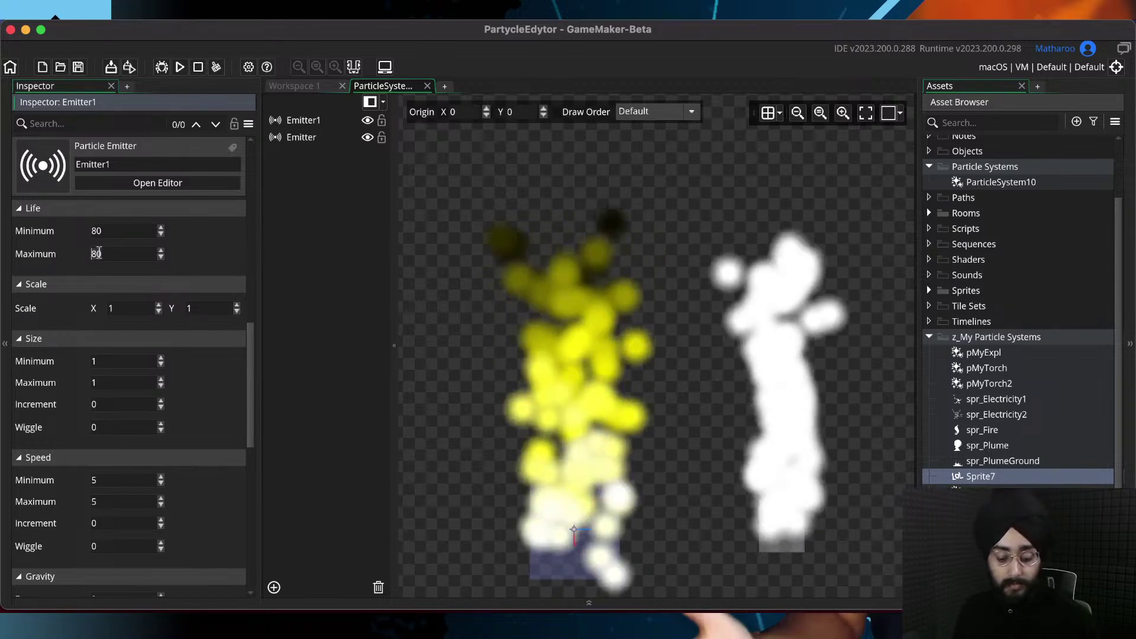
pyautogui.write('00')
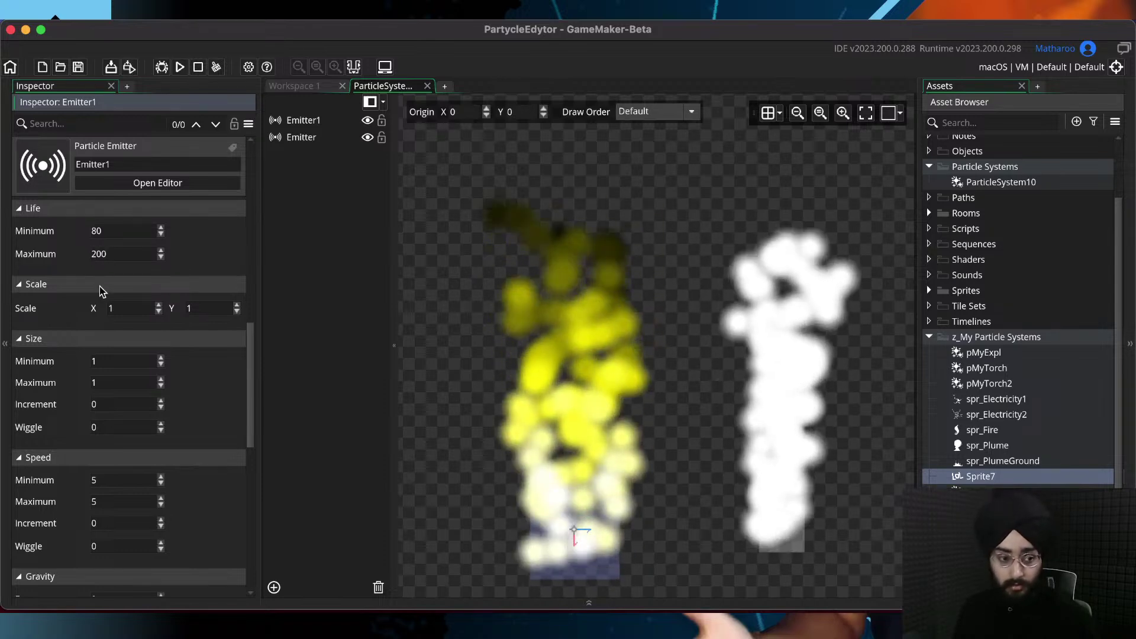
pyautogui.moveTo(112, 236); pyautogui.dragTo(51, 240)
pyautogui.write('50')
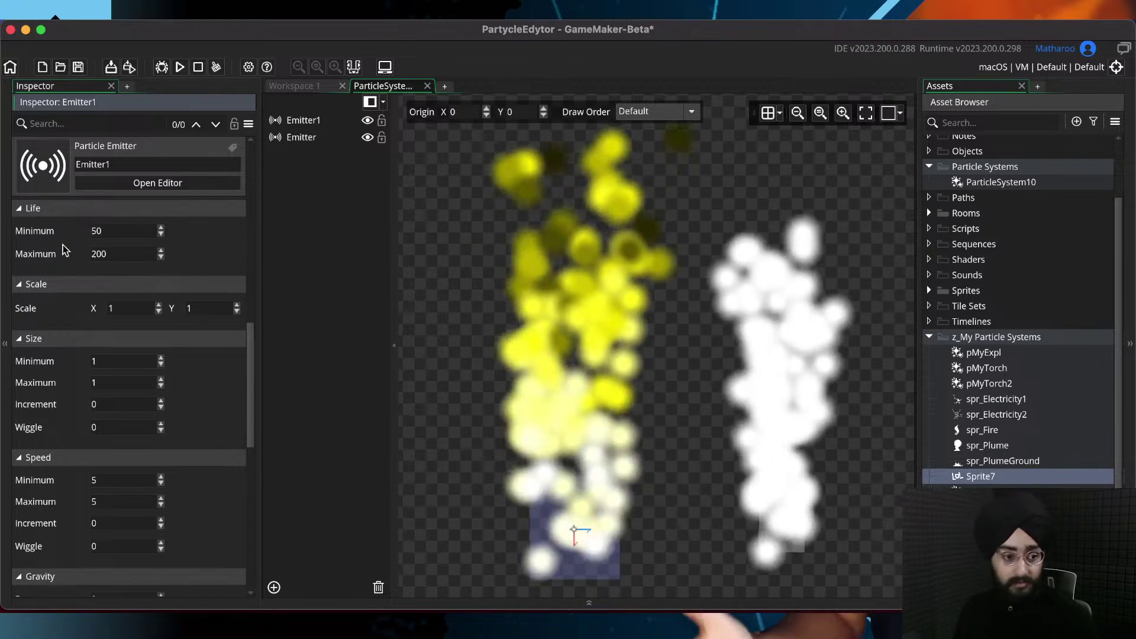
pyautogui.scroll(-3, 588, 424)
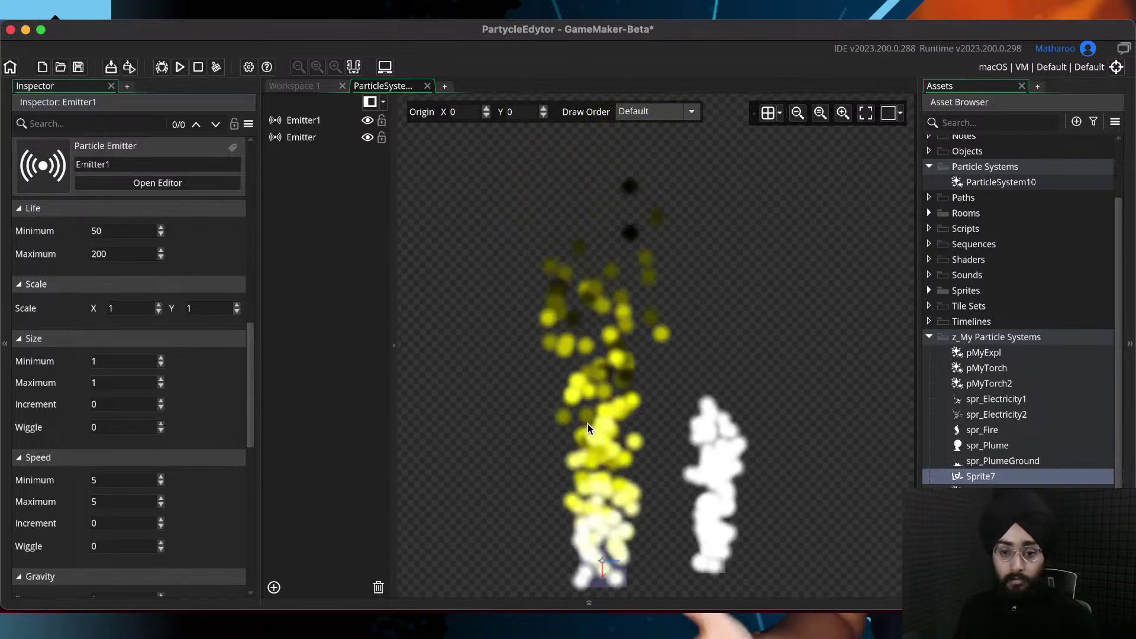
pyautogui.press('super+s')
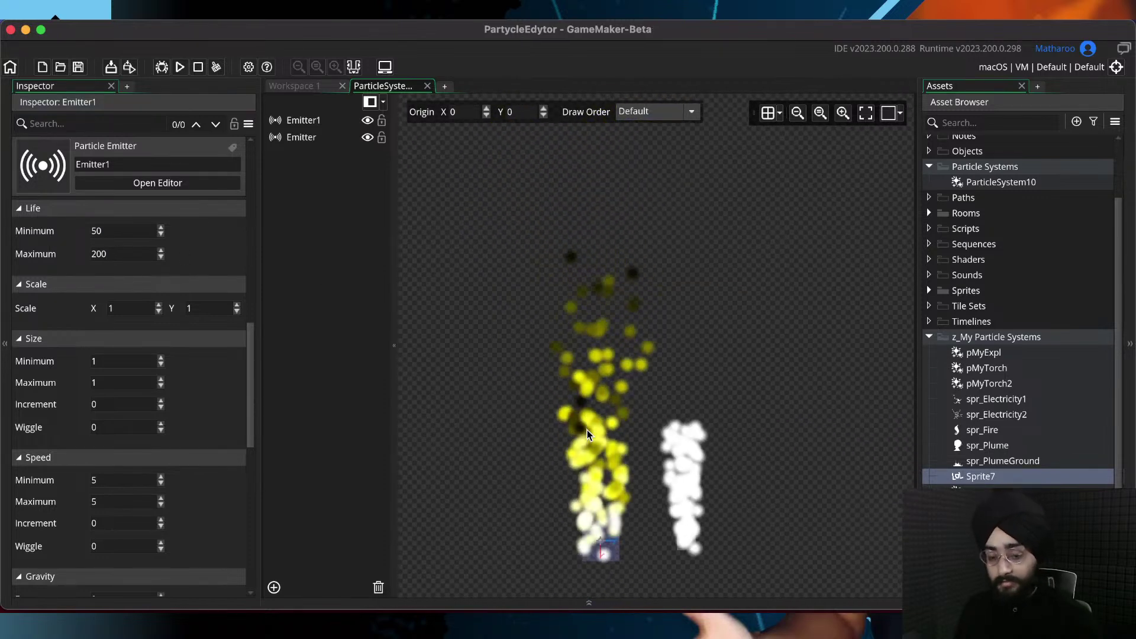
# Raise Emitter1's minimum particle life to 200 and save the project
pyautogui.scroll(3, 551, 424)
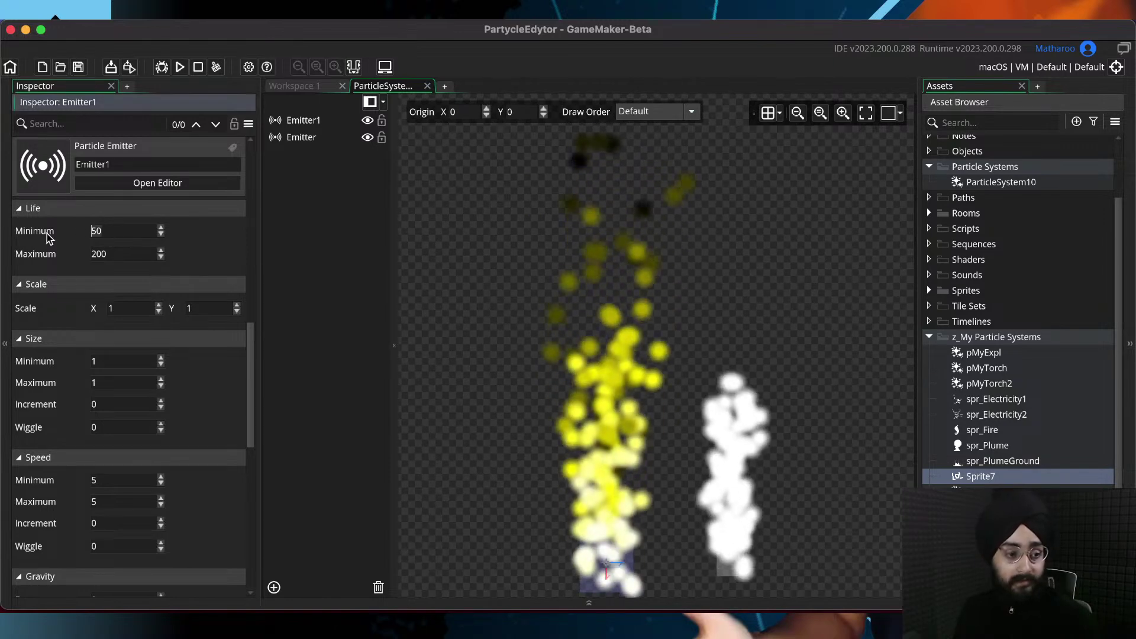
pyautogui.write('200')
pyautogui.press('Return')
pyautogui.press('super+s')
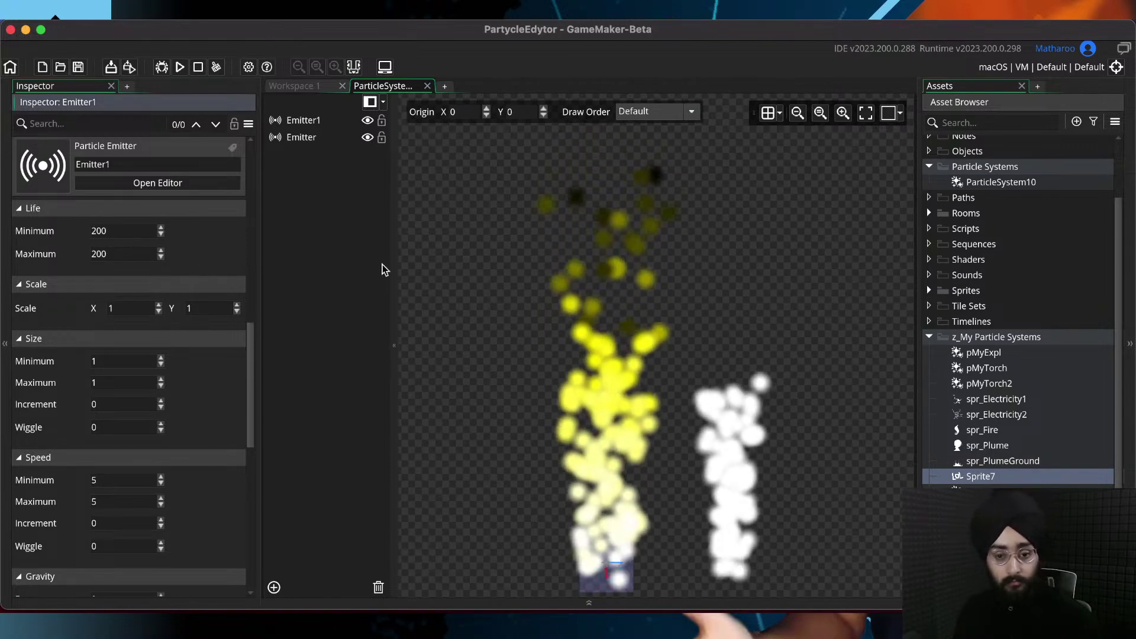
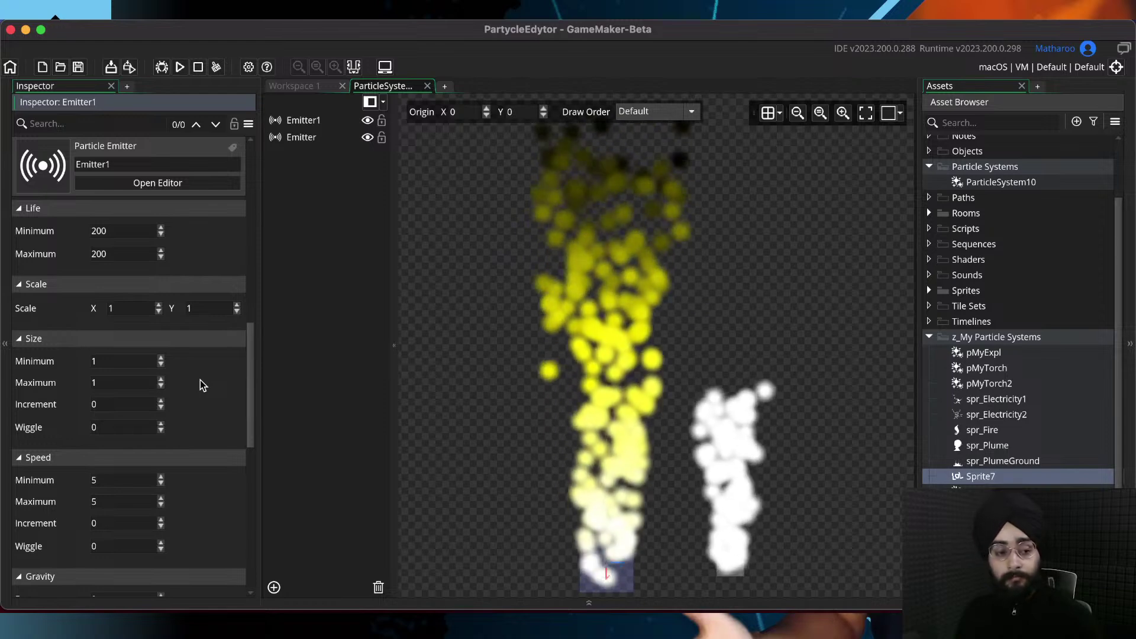
# Try stretching Emitter1's particles with an X scale of 2 and a Y scale of 0.5, saving each change
pyautogui.moveTo(251, 343)
pyautogui.mouseDown()
pyautogui.moveTo(253, 355)
pyautogui.moveTo(250, 343)
pyautogui.mouseUp()
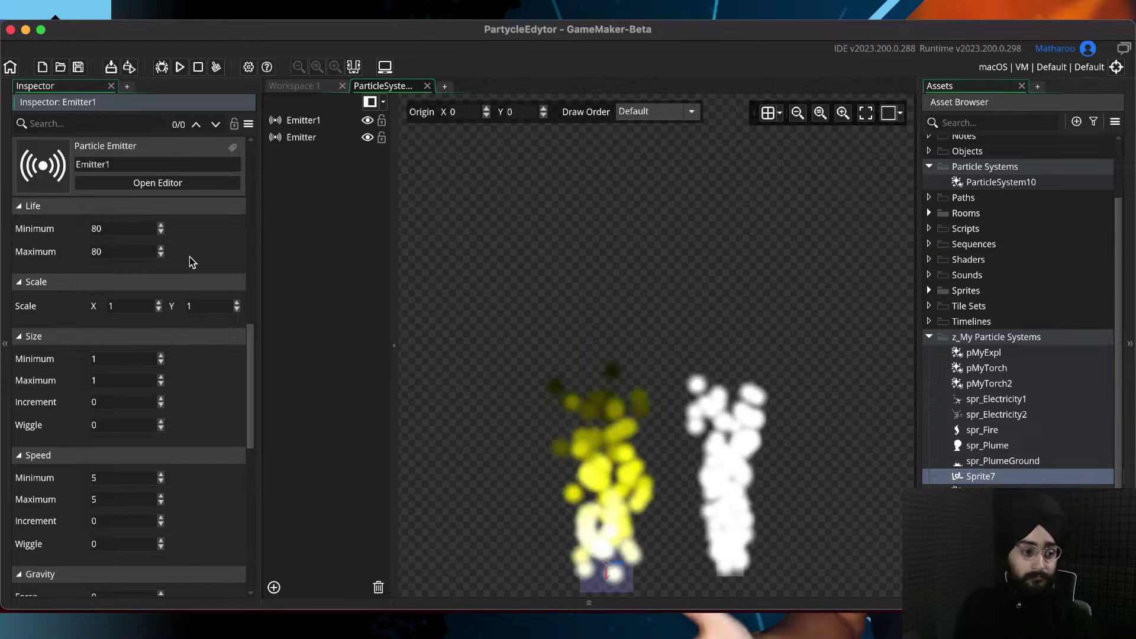
pyautogui.scroll(-2, 190, 258)
pyautogui.scroll(2, 607, 367)
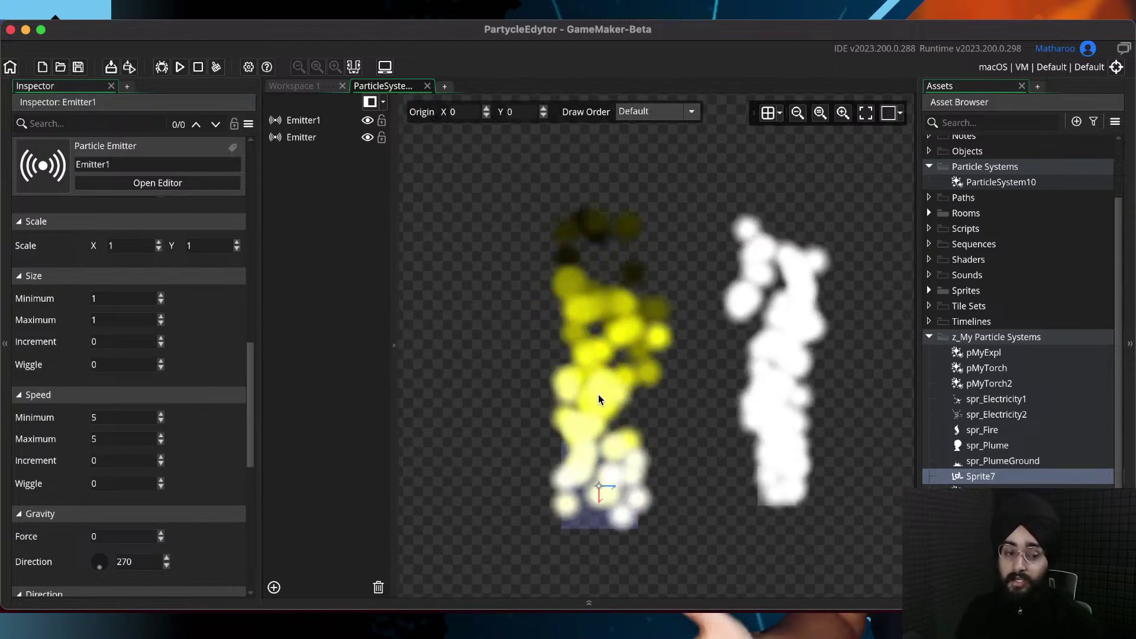
pyautogui.doubleClick(119, 248)
pyautogui.write('2')
pyautogui.press('super+s')
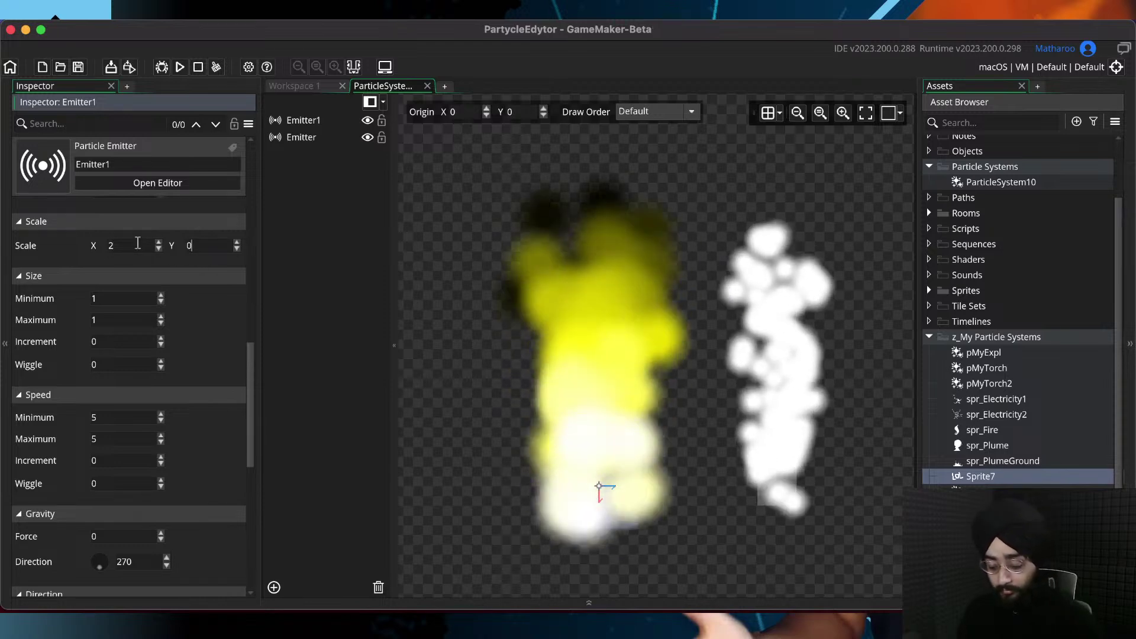
pyautogui.press('Tab')
pyautogui.write('0.5')
pyautogui.press('super+s')
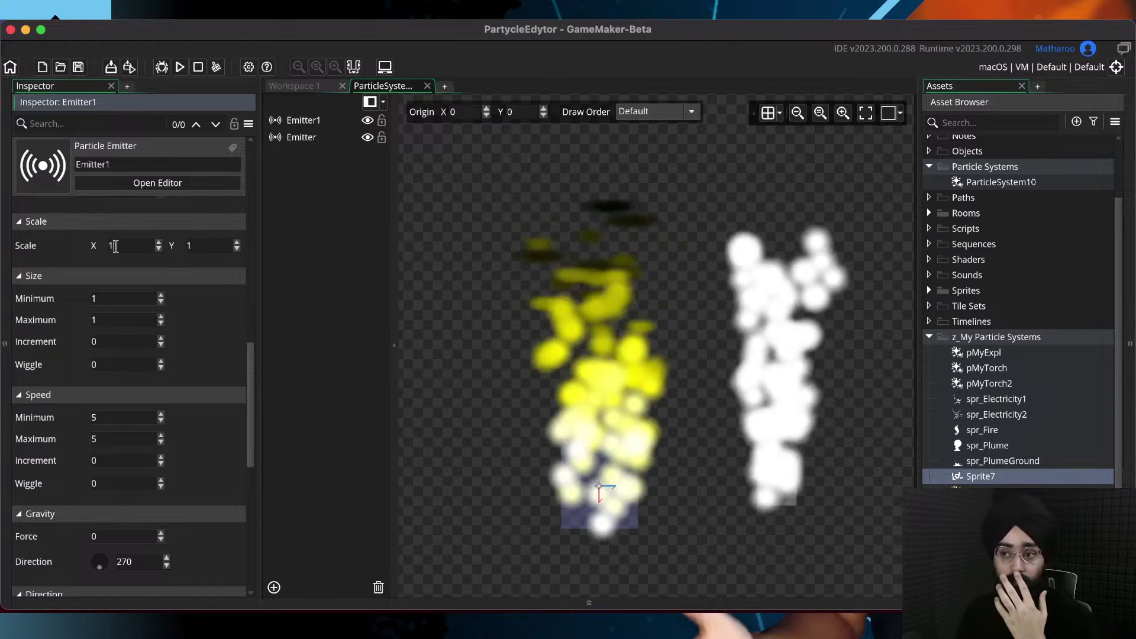
# Set Emitter1's particle size to a minimum of 0.5 and a maximum of 1.5, and save the project
pyautogui.scroll(-2, 162, 300)
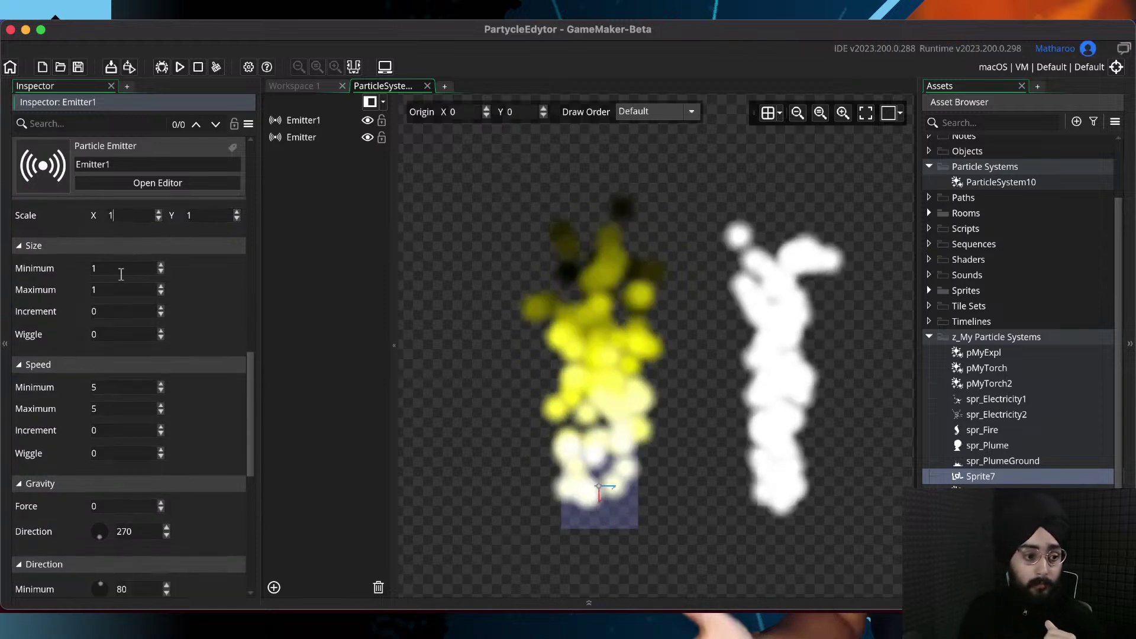
pyautogui.scroll(2, 151, 284)
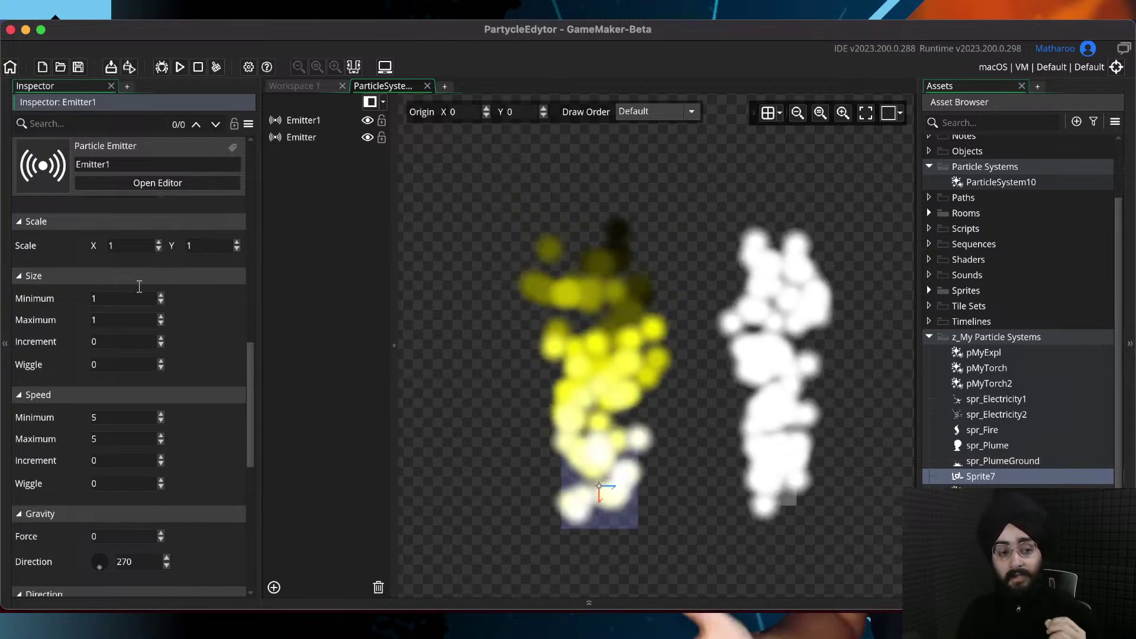
pyautogui.scroll(-1, 156, 279)
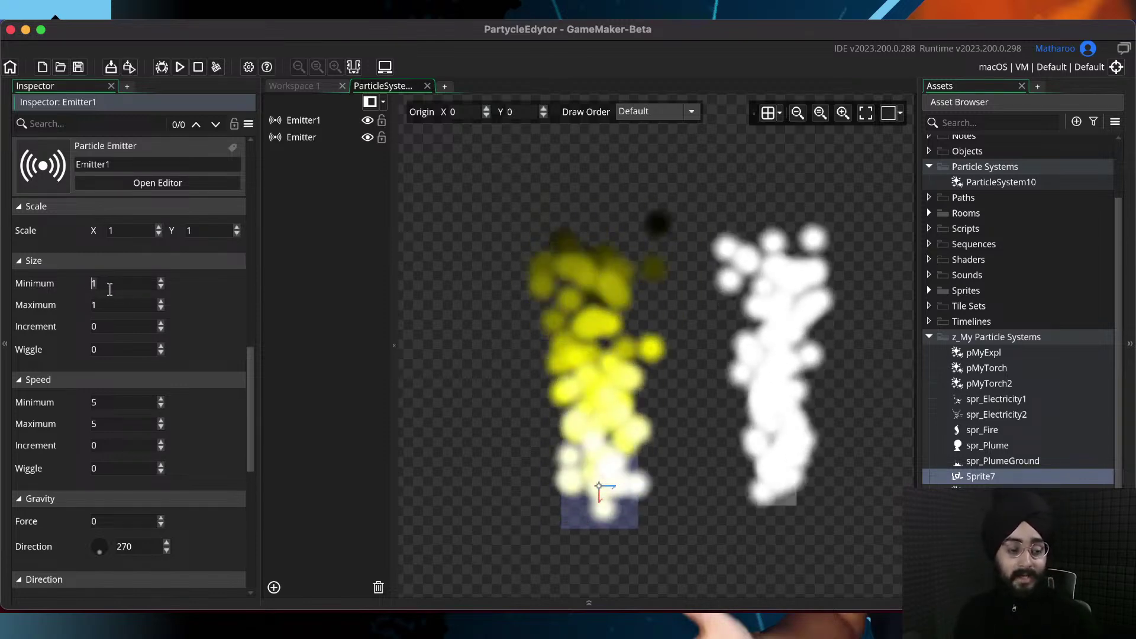
pyautogui.write('0.')
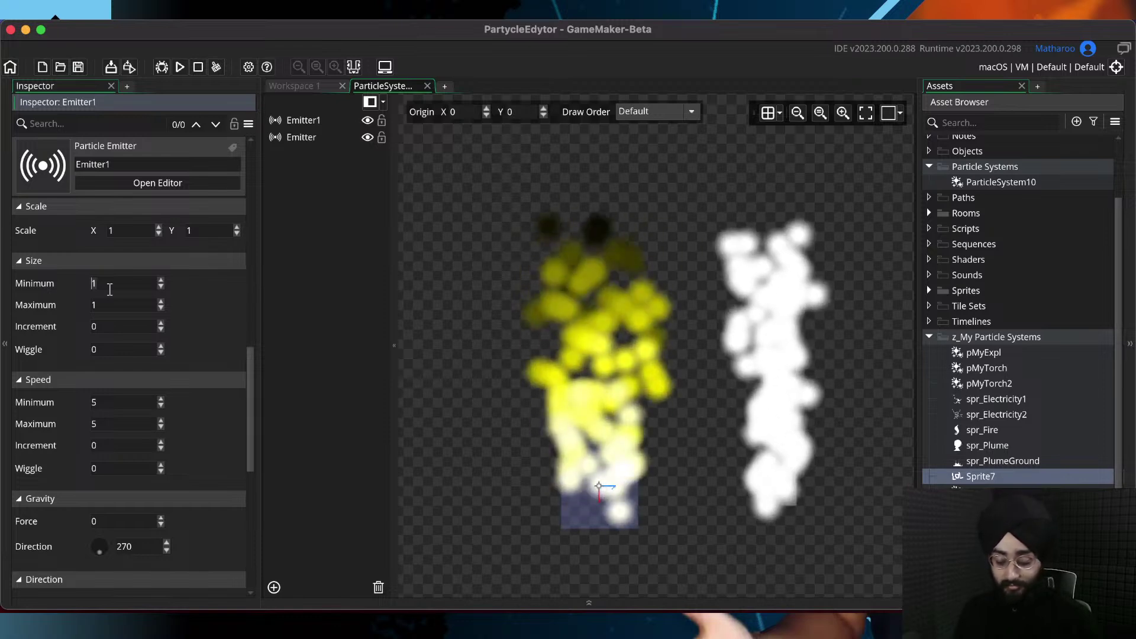
pyautogui.write('5')
pyautogui.click(109, 304)
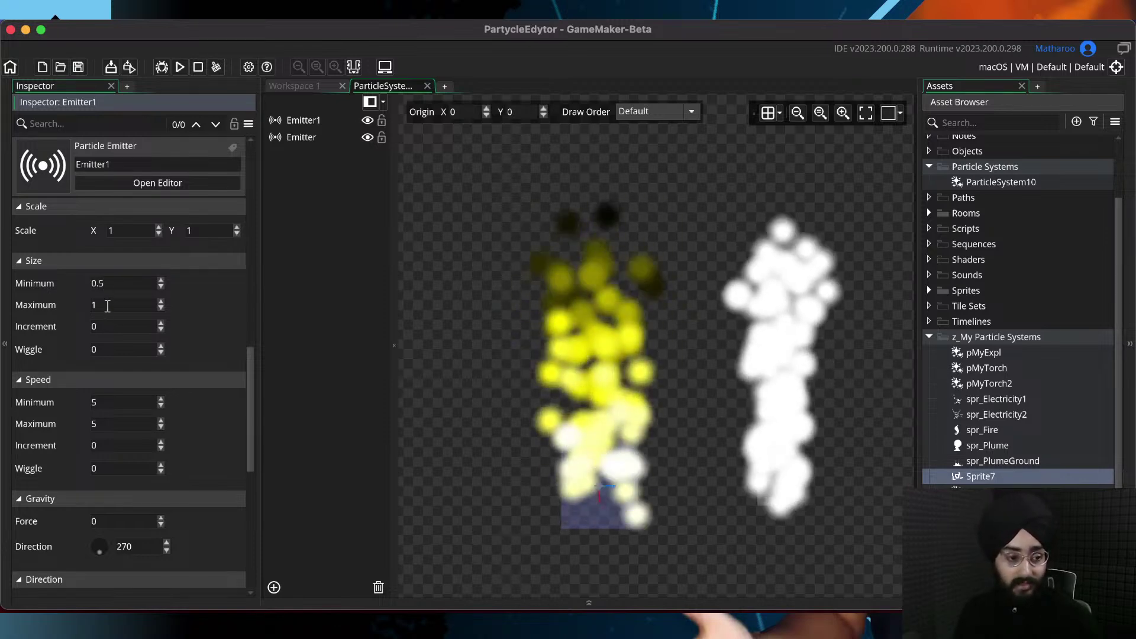
pyautogui.write('.5')
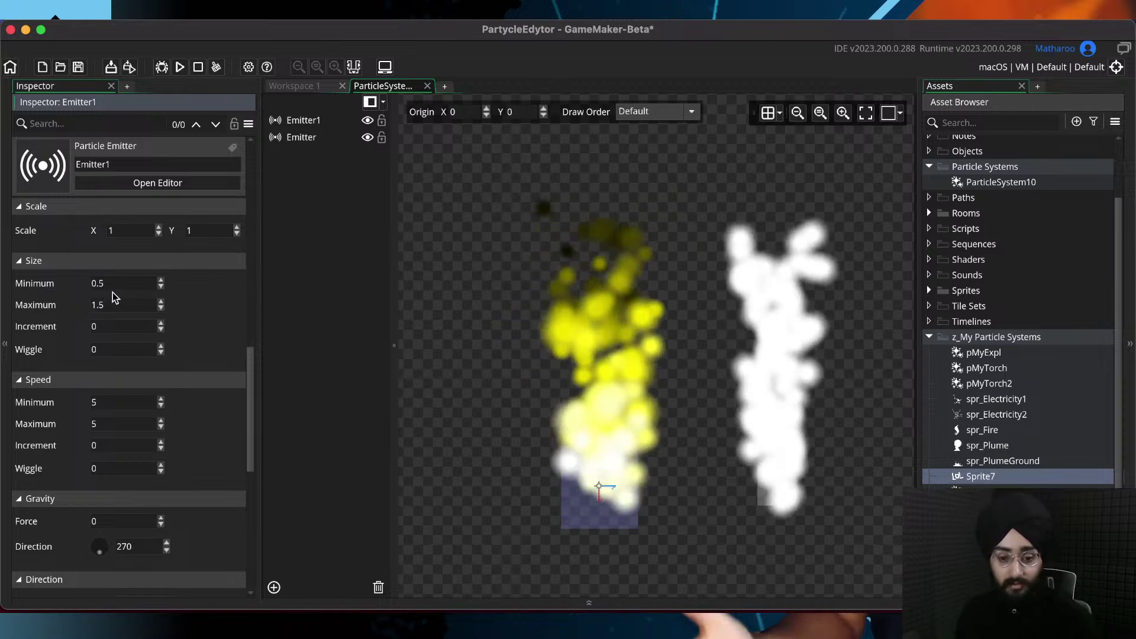
pyautogui.press('super+s')
pyautogui.moveTo(525, 405)
pyautogui.mouseDown(button='middle')
pyautogui.moveTo(521, 391)
pyautogui.moveTo(528, 409)
pyautogui.mouseUp(button='middle')
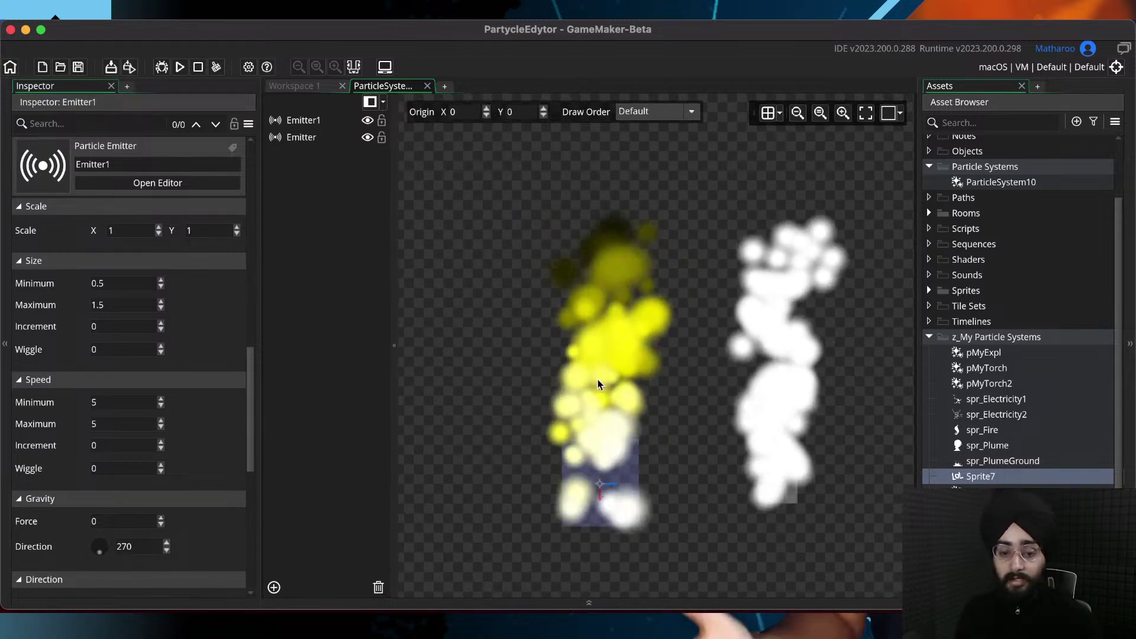
# Set Emitter1's minimum and maximum particle size back to 1, set the size increment to 0.1 and save the project
pyautogui.scroll(3, 555, 462)
pyautogui.scroll(-2, 618, 236)
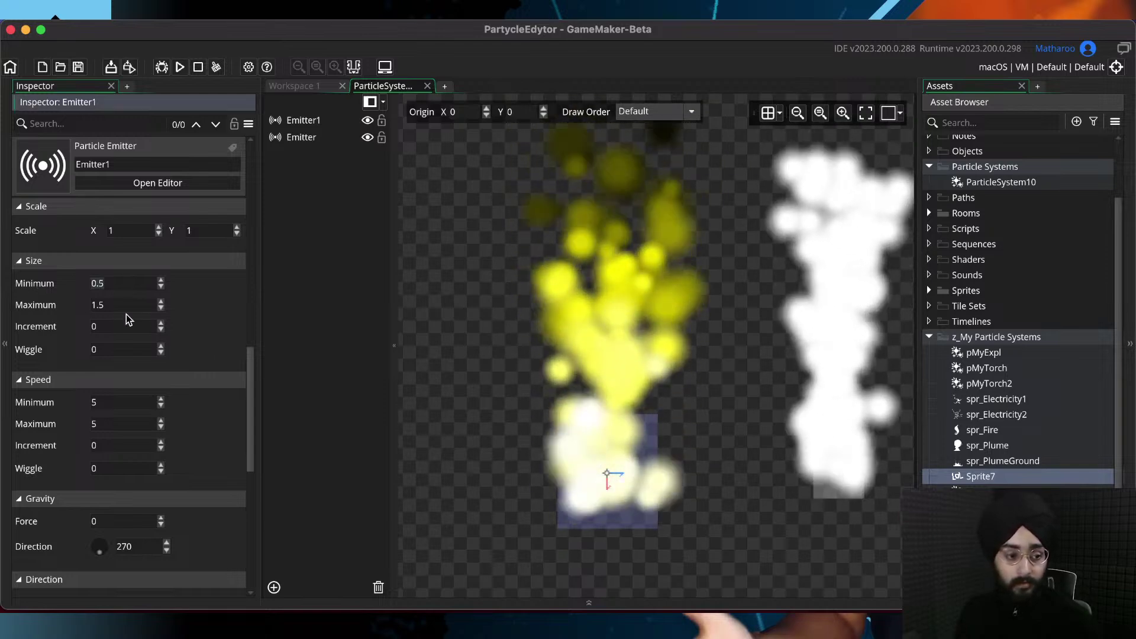
pyautogui.write('1')
pyautogui.moveTo(118, 306); pyautogui.dragTo(69, 305)
pyautogui.write('1')
pyautogui.click(107, 283)
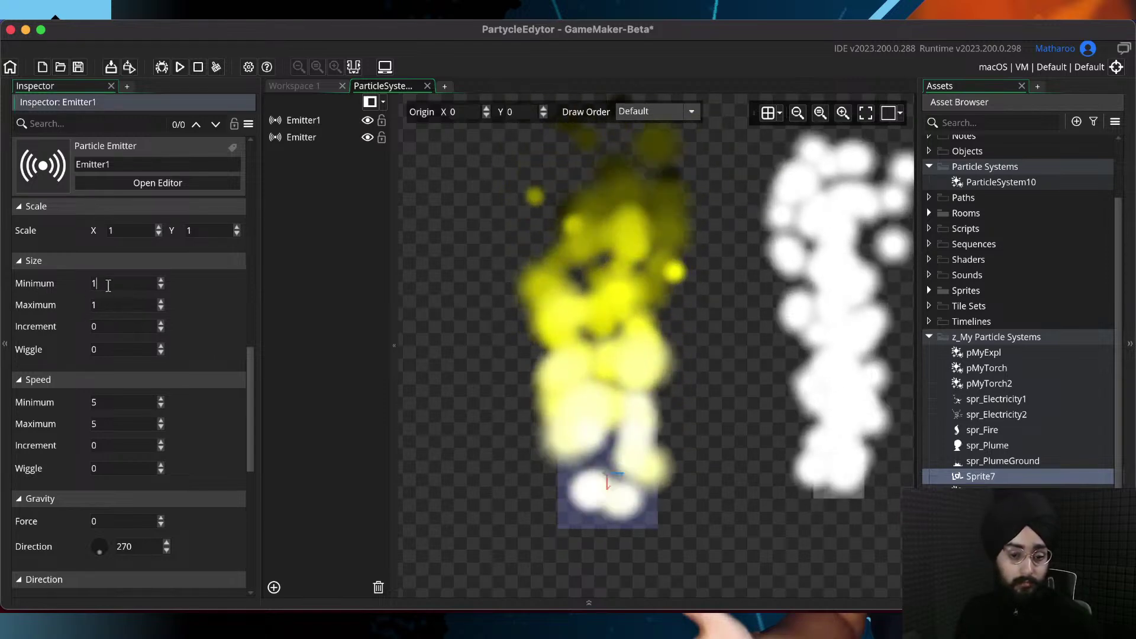
pyautogui.click(113, 327)
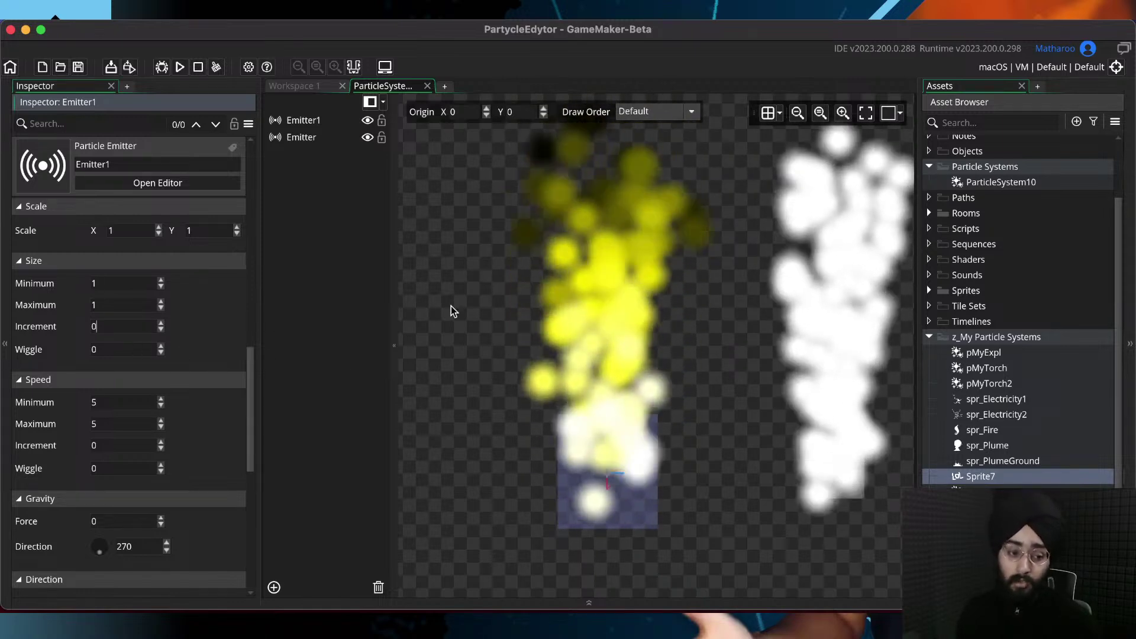
pyautogui.write('.1')
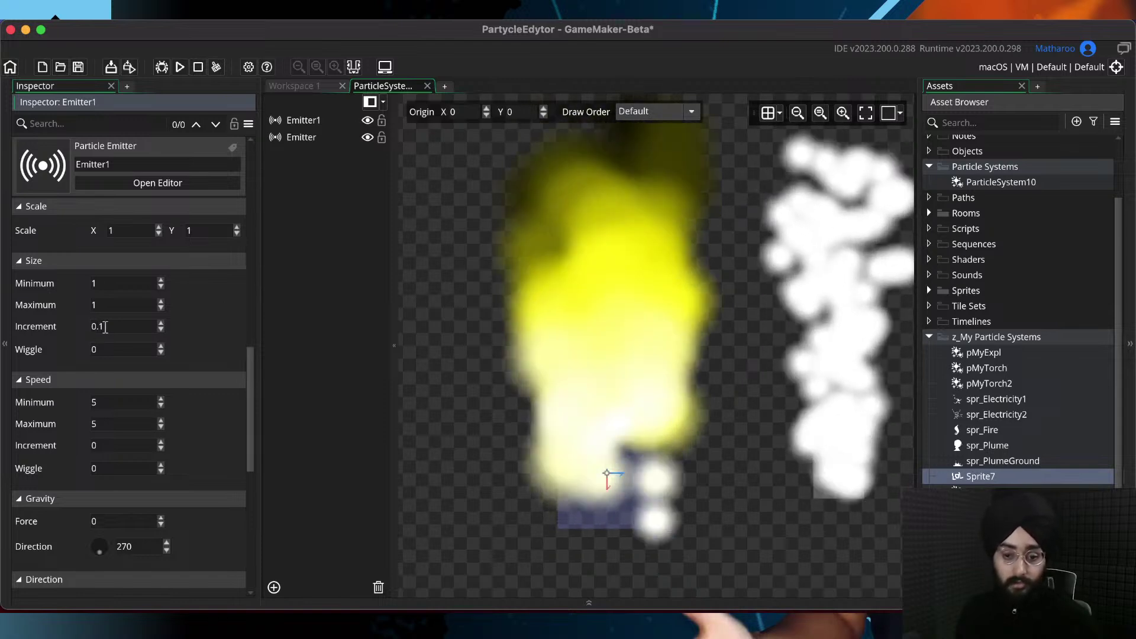
pyautogui.press('super+s')
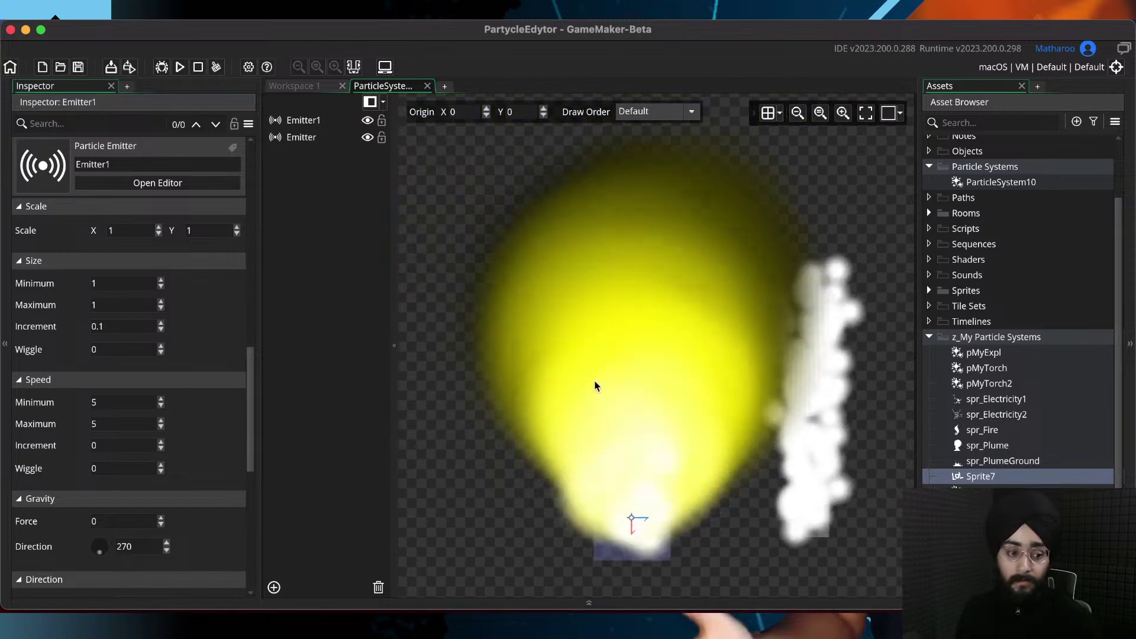
# Try shrinking Emitter1's particles over time with a size increment of -0.1
pyautogui.click(93, 326)
pyautogui.write('-')
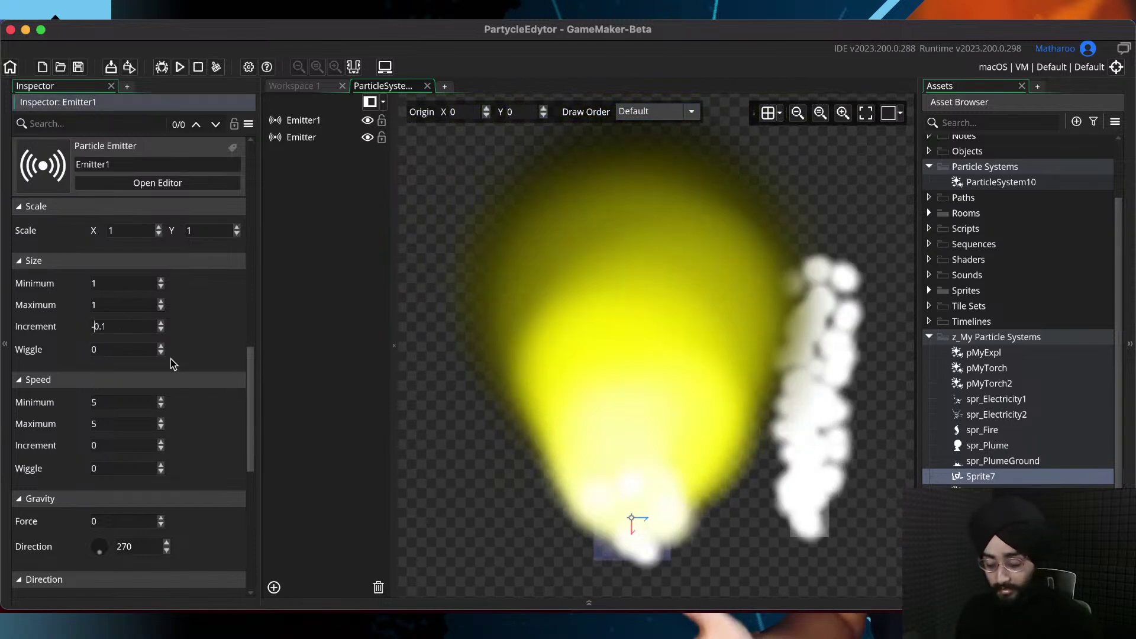
pyautogui.scroll(4, 631, 468)
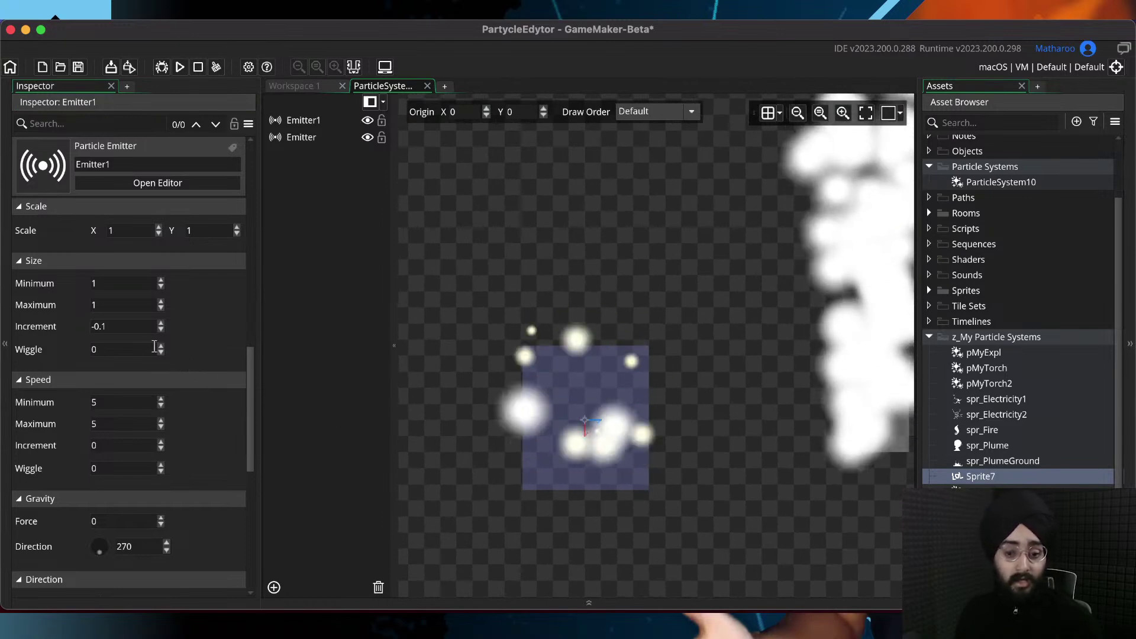
pyautogui.scroll(-3, 599, 357)
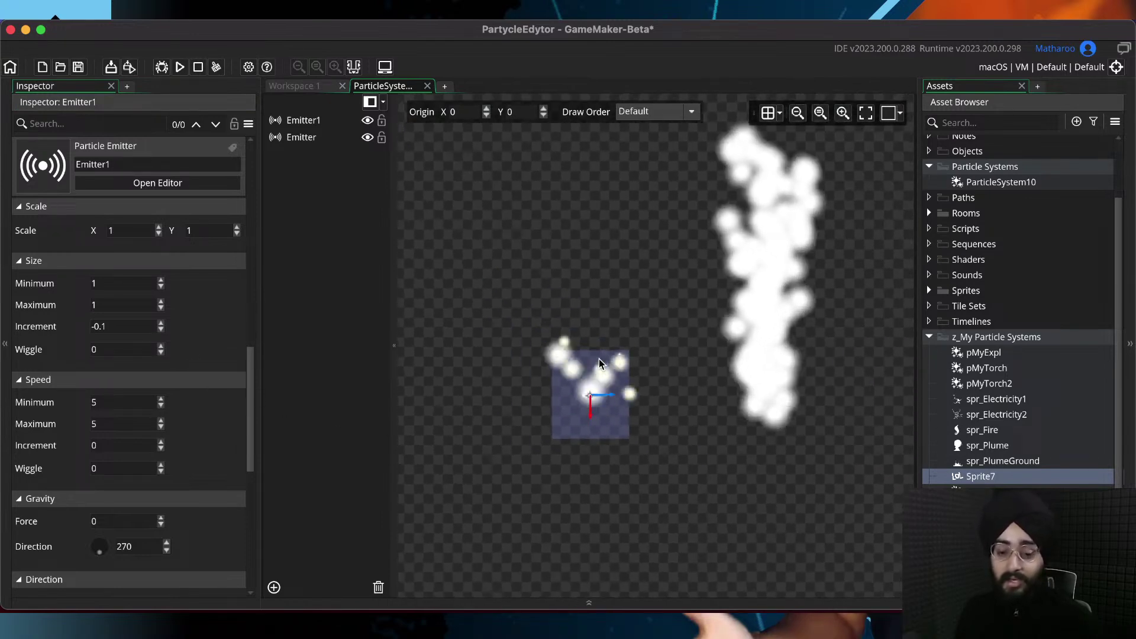
pyautogui.moveTo(549, 304); pyautogui.dragTo(580, 410, button='middle')
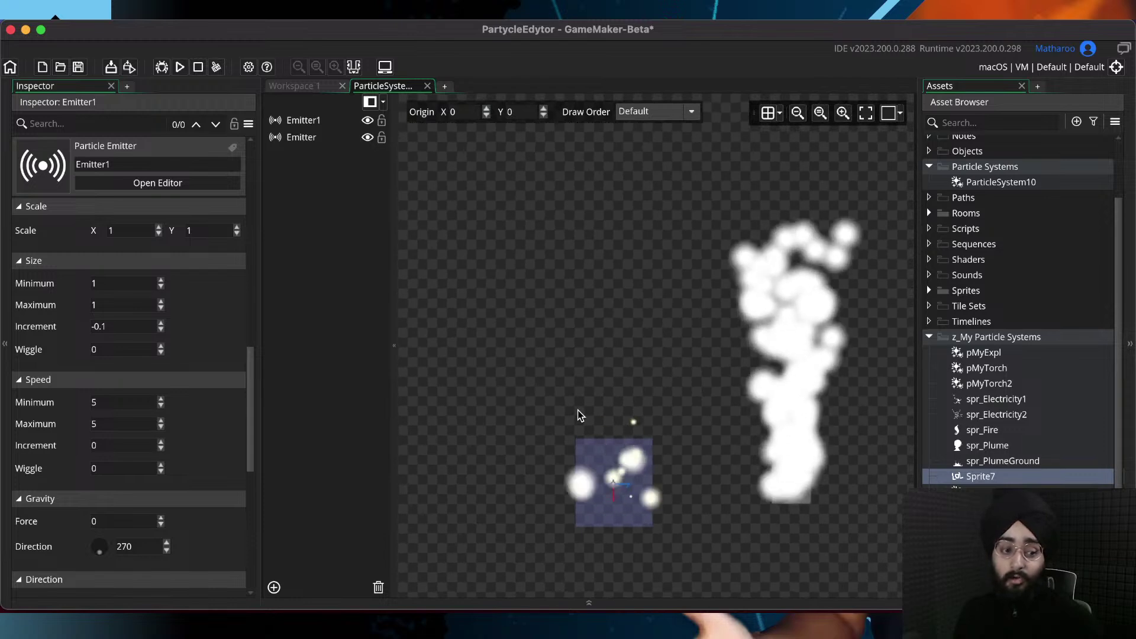
# Slow the shrinking of Emitter1's particles with a size increment of -0.01 and save the project
pyautogui.click(93, 326)
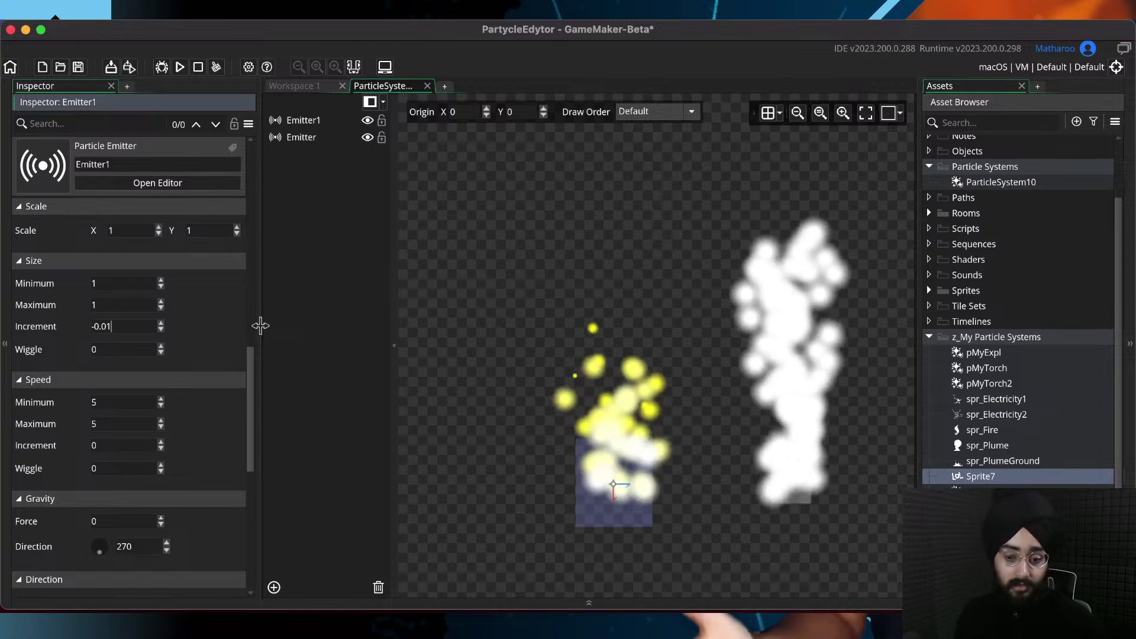
pyautogui.click(95, 305)
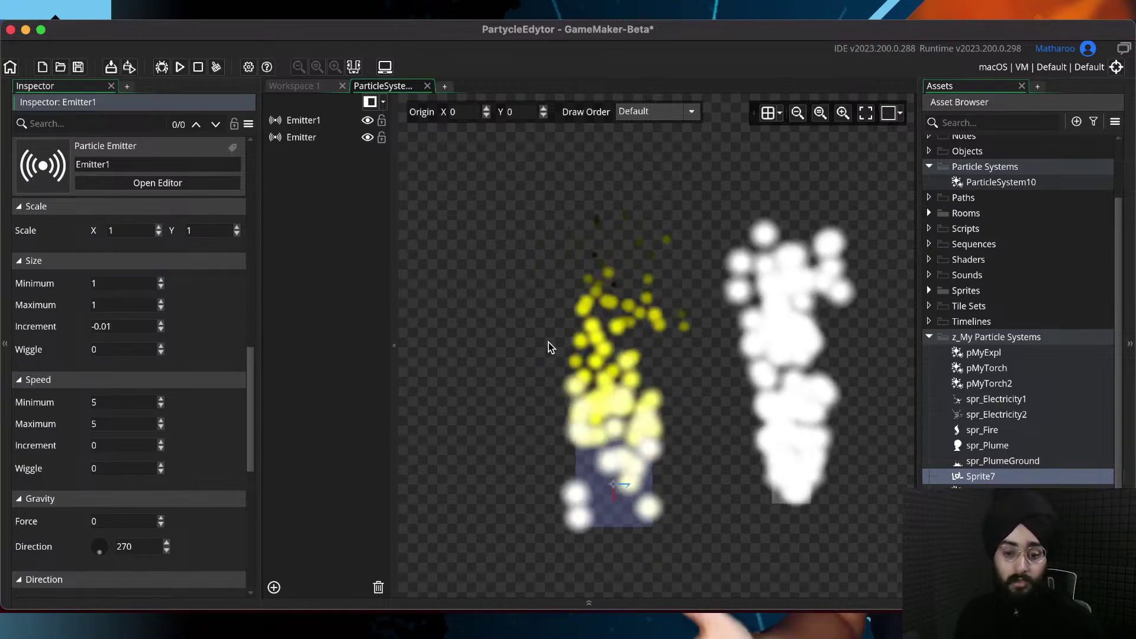
pyautogui.press('super+s')
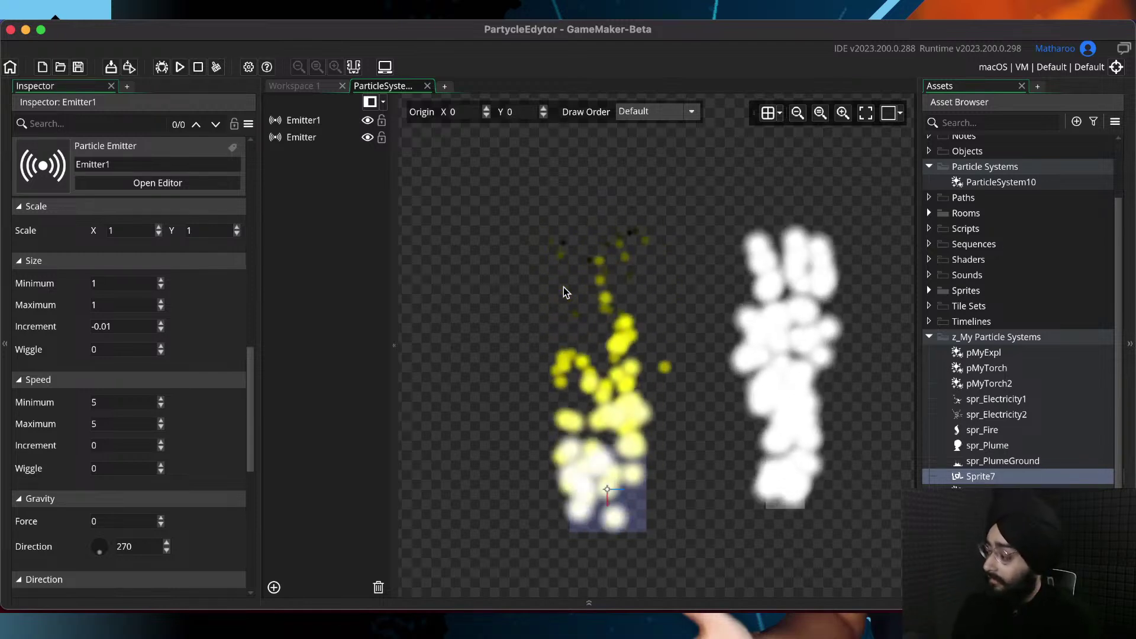
pyautogui.hscroll(3, 568, 278)
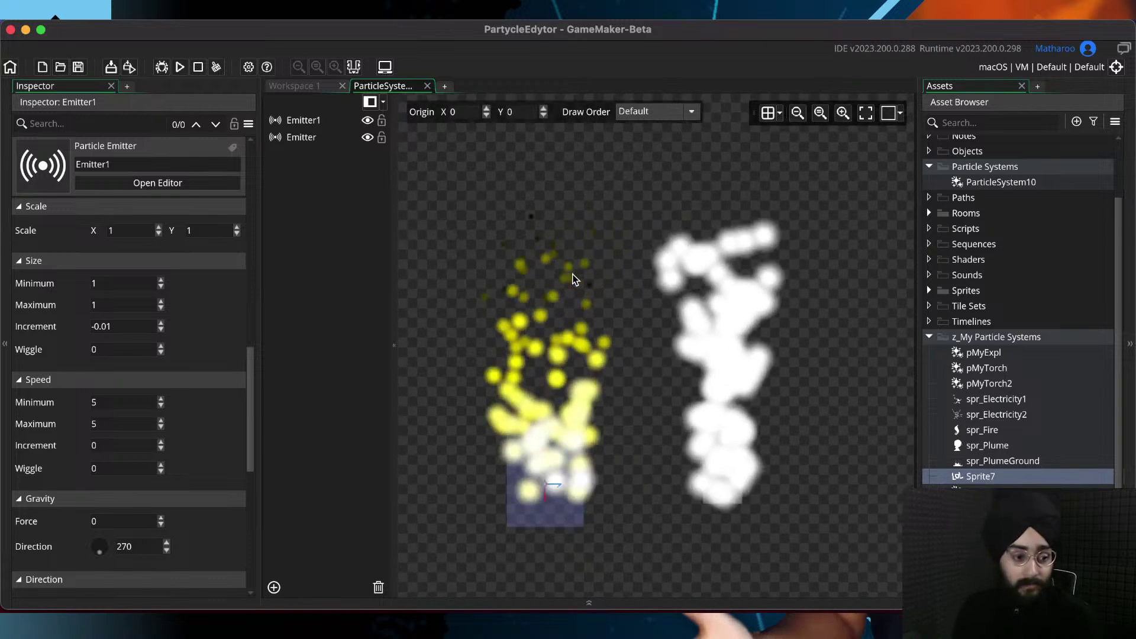
# Try size wiggle values of 0.5 and 0.2 on Emitter1, saving the changes
pyautogui.scroll(-1, 201, 368)
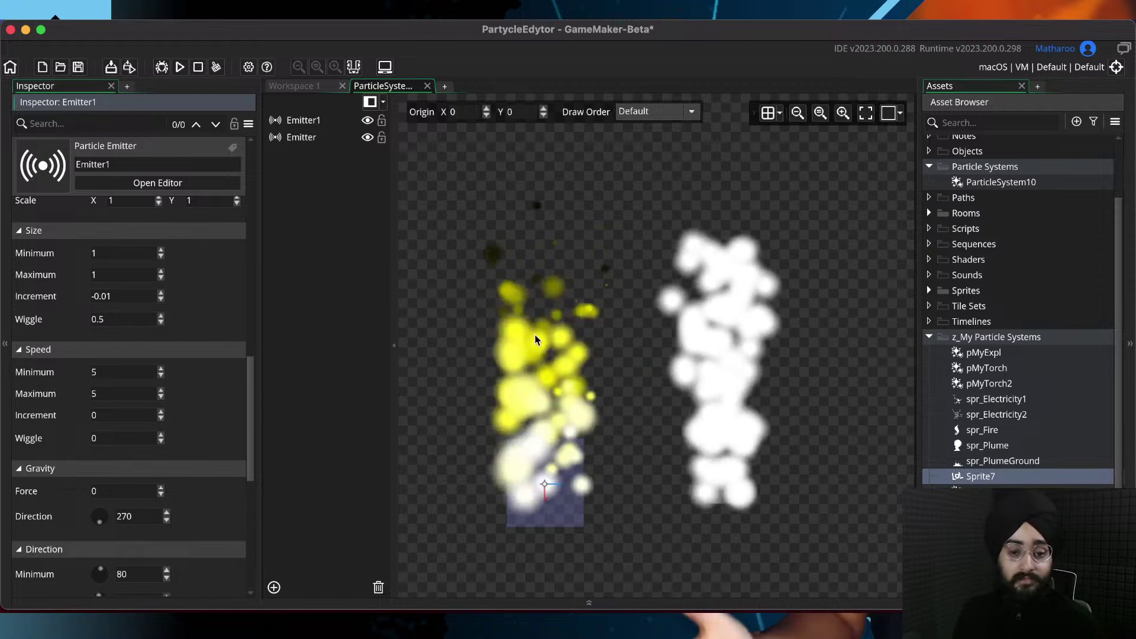
pyautogui.scroll(1, 598, 332)
pyautogui.moveTo(585, 346); pyautogui.dragTo(622, 355, button='middle')
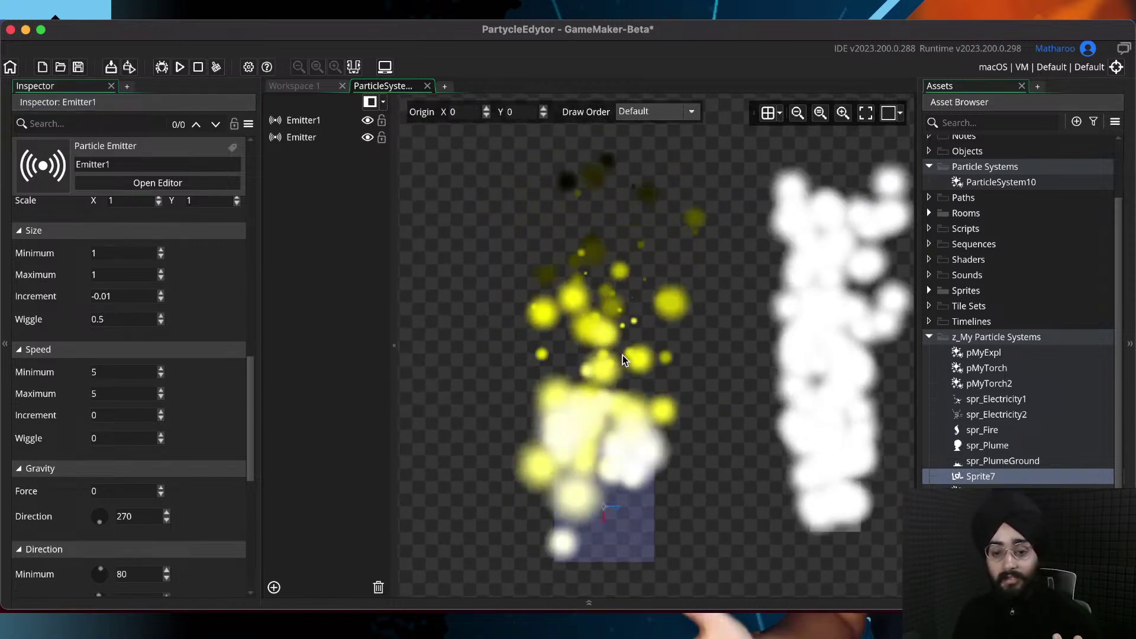
pyautogui.scroll(-1, 621, 337)
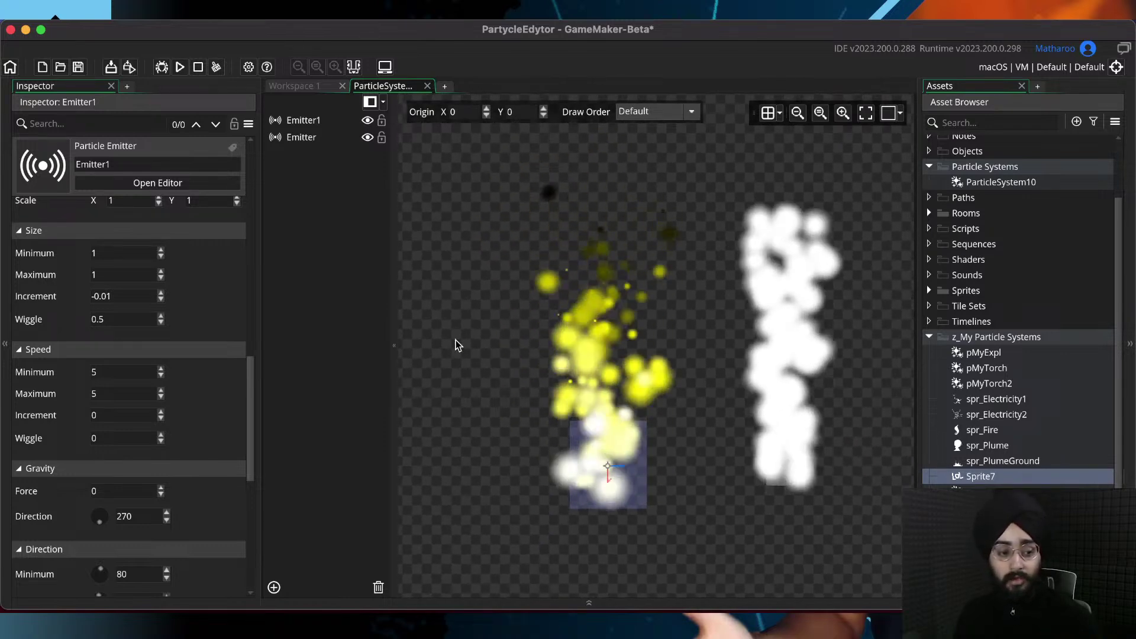
pyautogui.click(136, 319)
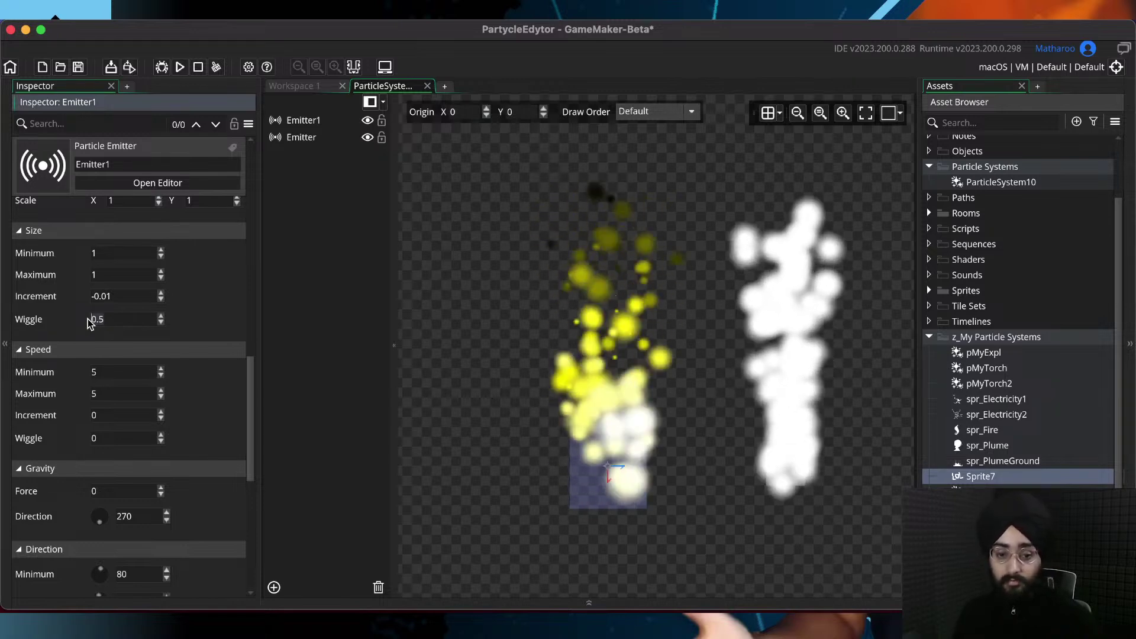
pyautogui.write('.1')
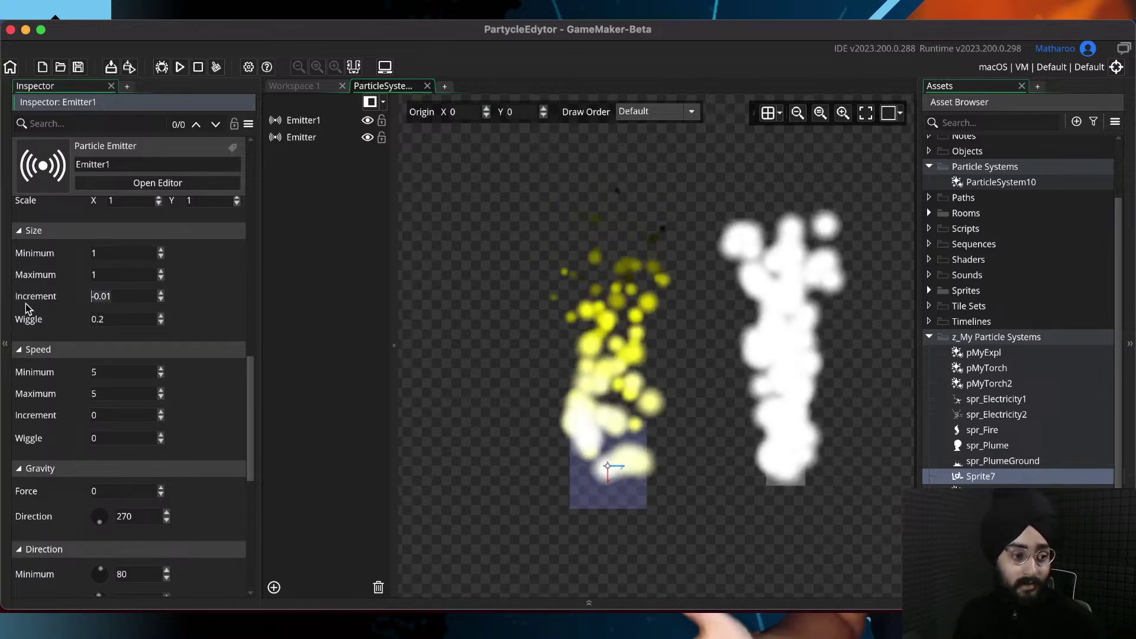
# Set Emitter1's size increment and size wiggle to 0 and save the project
pyautogui.write('0')
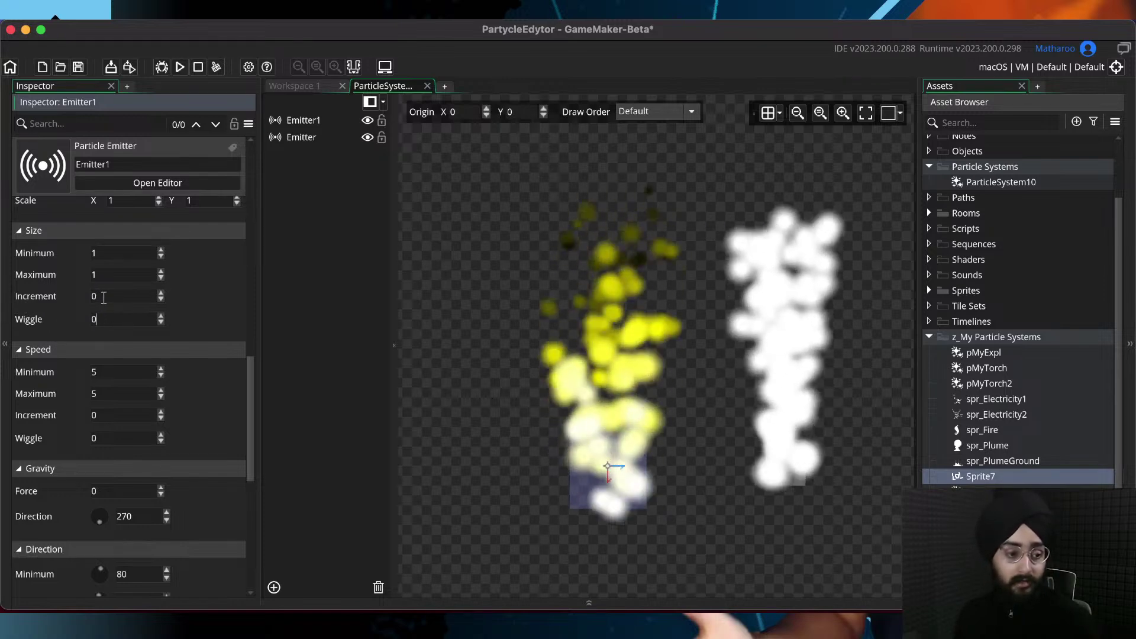
pyautogui.scroll(-5, 160, 350)
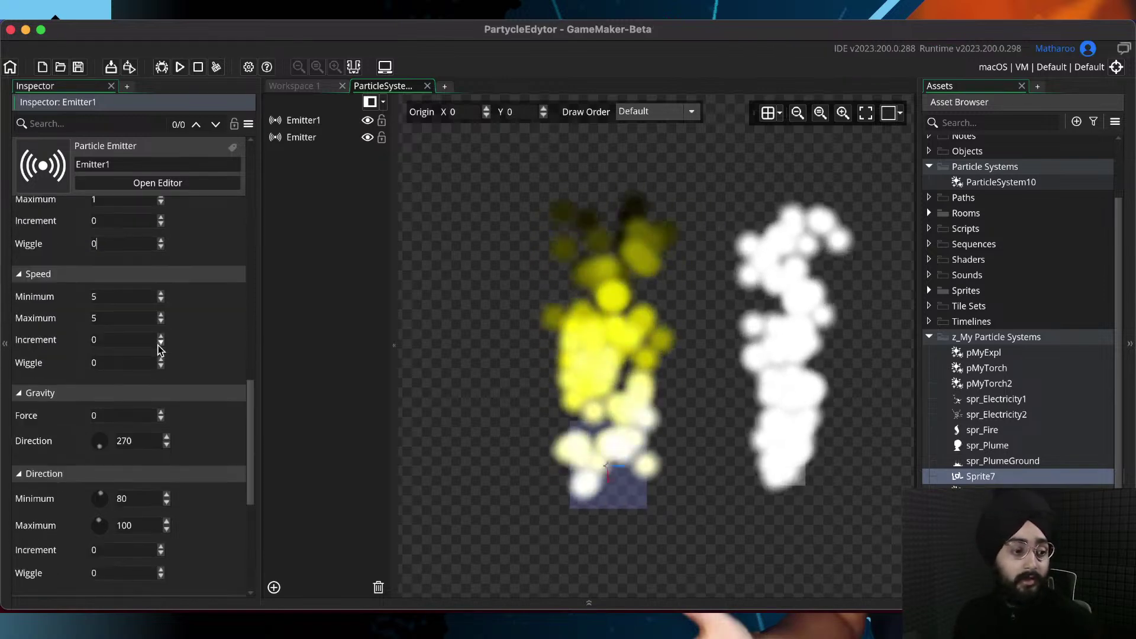
# Try making Emitter1's particles stationary with a minimum and maximum speed of 0, and save the project
pyautogui.click(107, 253)
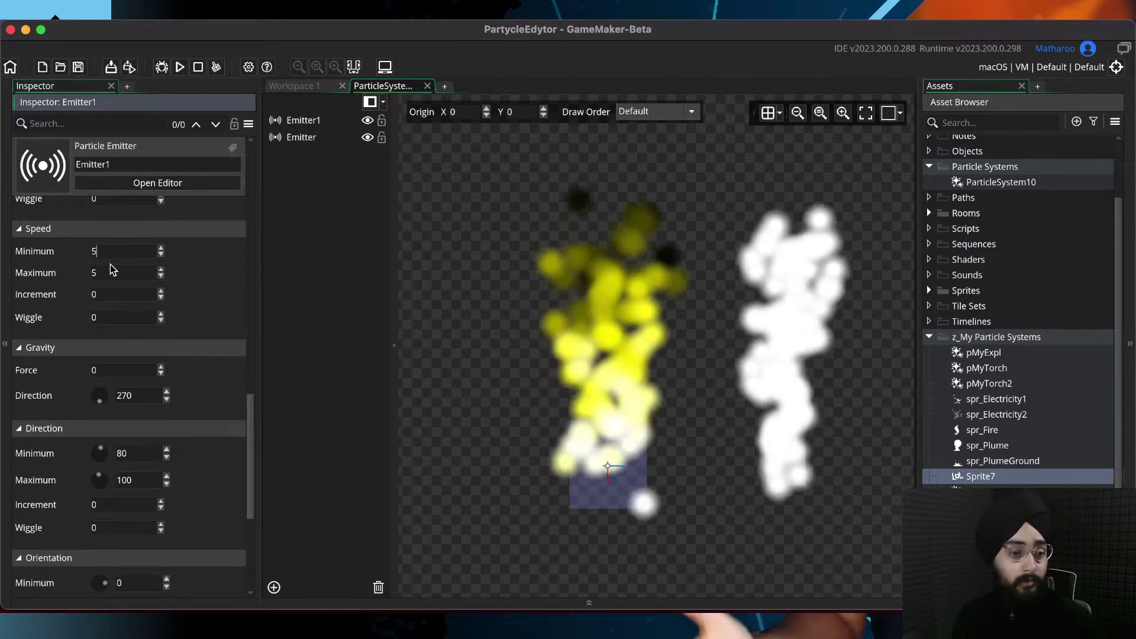
pyautogui.moveTo(102, 253); pyautogui.dragTo(42, 251)
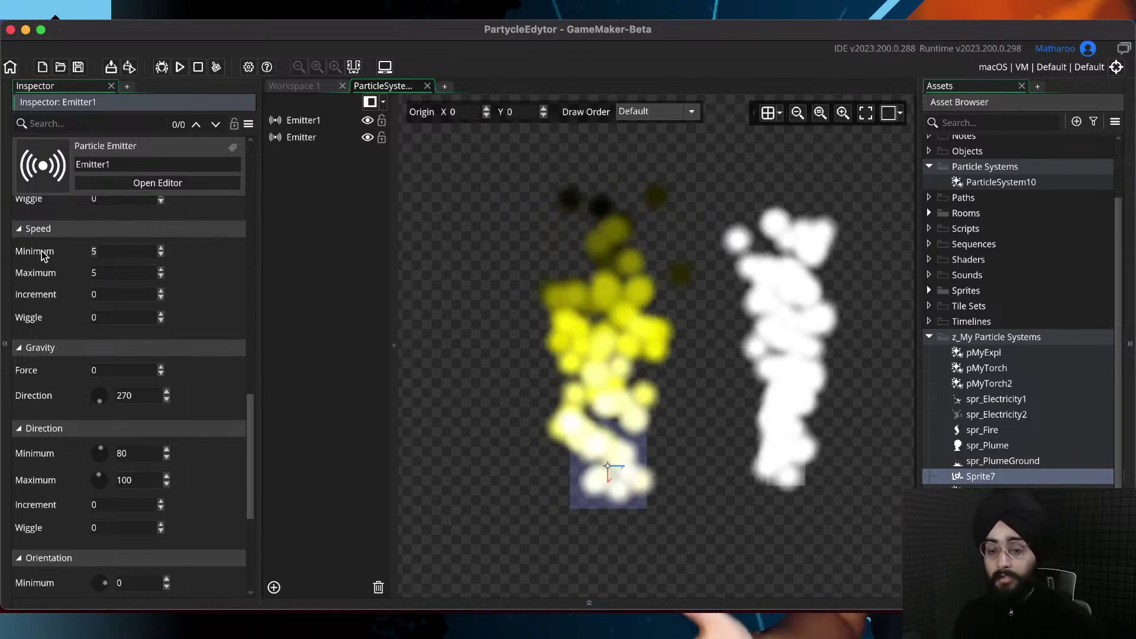
pyautogui.write('0')
pyautogui.press('Tab')
pyautogui.write('0')
pyautogui.press('super+s')
pyautogui.moveTo(520, 454); pyautogui.dragTo(523, 354, button='middle')
pyautogui.scroll(3, 549, 370)
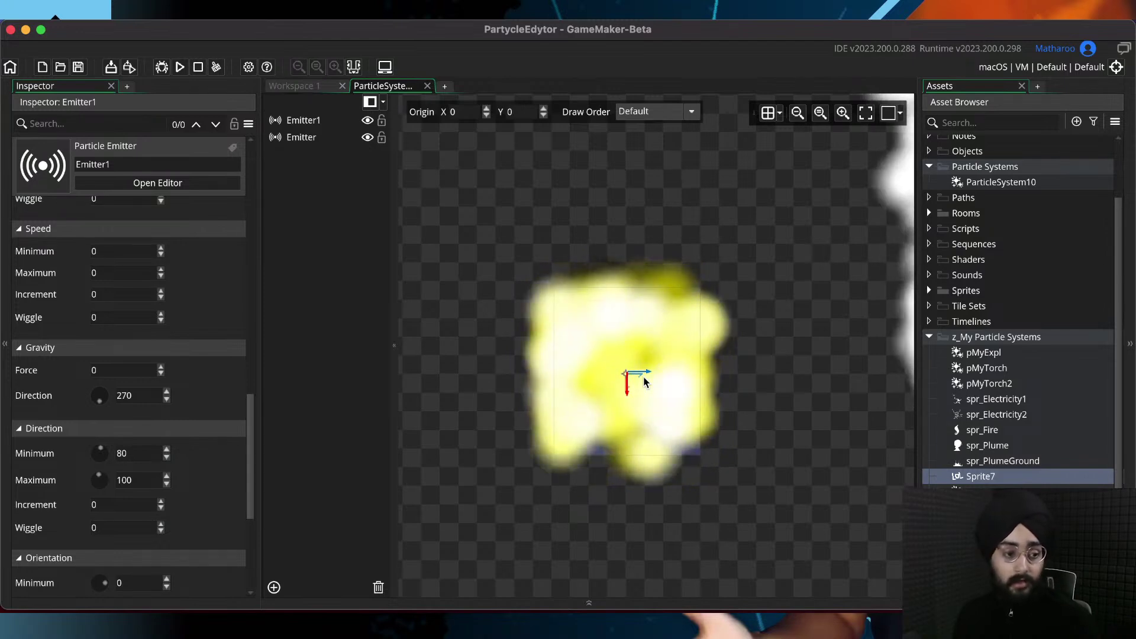
# Set Emitter1's particle speed to a minimum of 2 and a maximum of 5, and save the project
pyautogui.moveTo(626, 374); pyautogui.dragTo(612, 472)
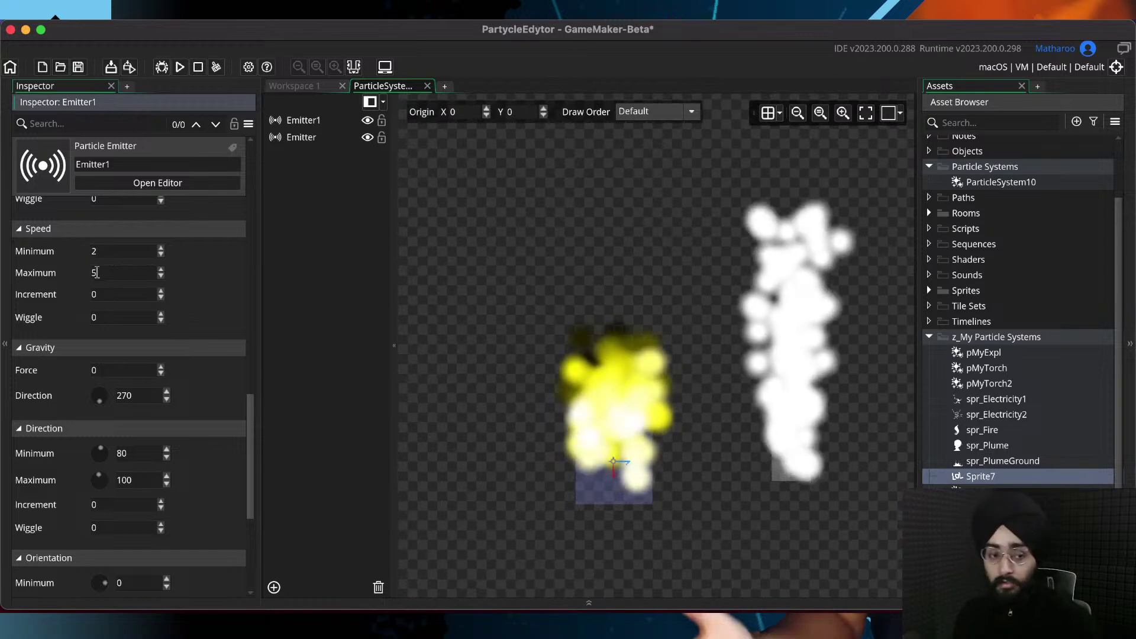
pyautogui.press('super+s')
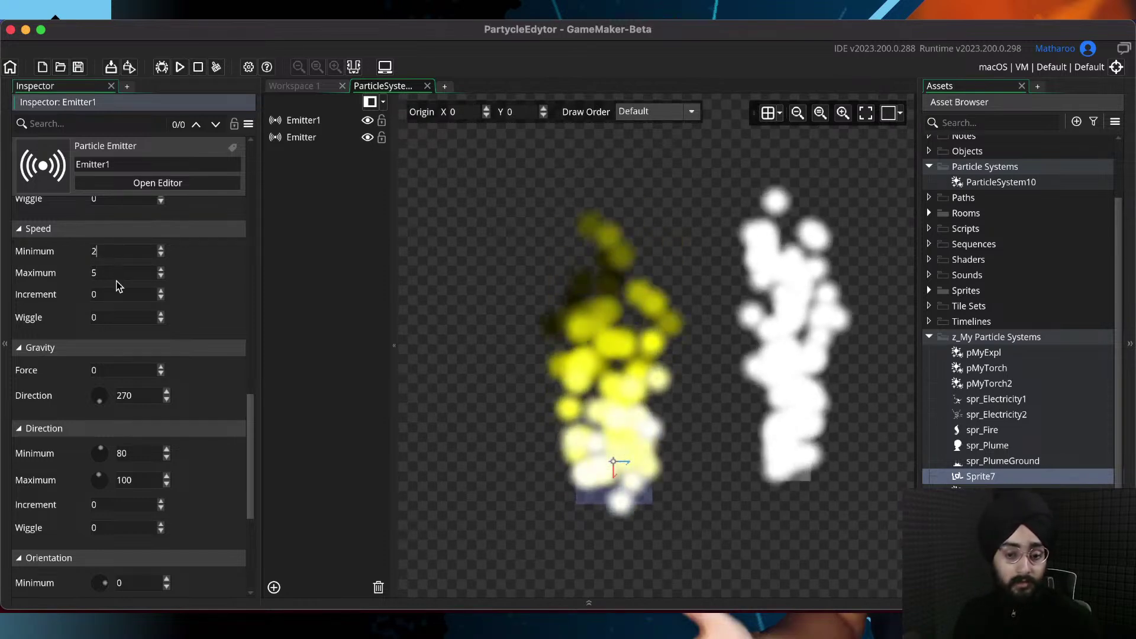
pyautogui.moveTo(571, 330); pyautogui.dragTo(568, 348, button='middle')
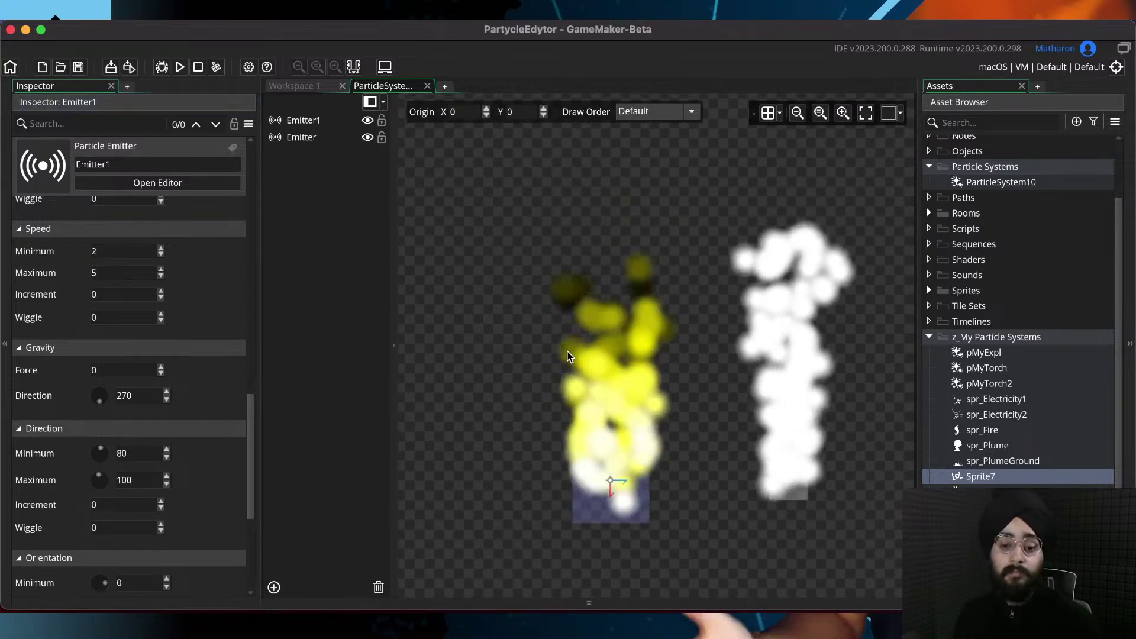
# Widen Emitter1's particle speed range to a minimum of 1 and a maximum of 8, and save the project
pyautogui.moveTo(107, 253); pyautogui.dragTo(54, 258)
pyautogui.write('1')
pyautogui.doubleClick(118, 273)
pyautogui.write('8')
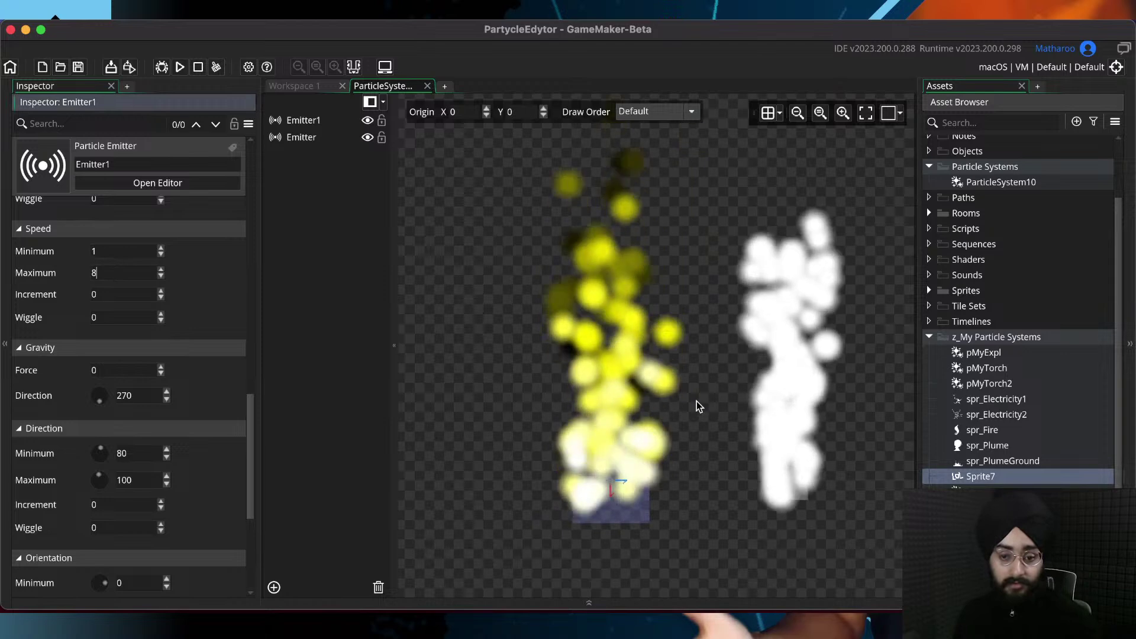
pyautogui.moveTo(555, 463); pyautogui.dragTo(555, 365, button='middle')
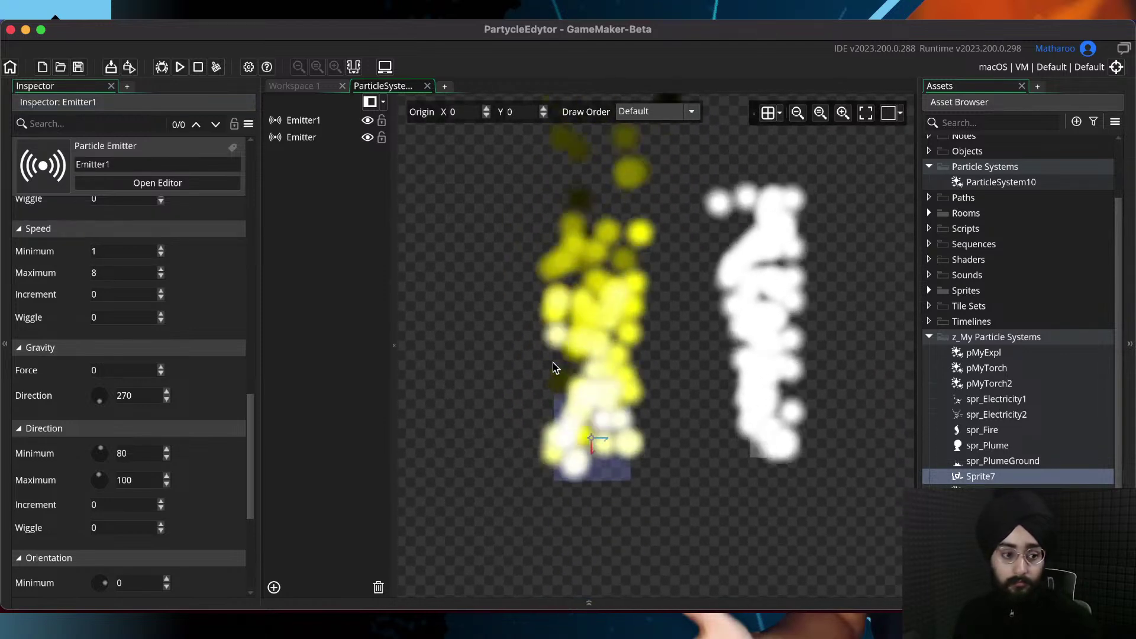
# Set both the minimum and maximum speed of Emitter1's particles to 4 and save the project
pyautogui.moveTo(109, 251); pyautogui.dragTo(58, 256)
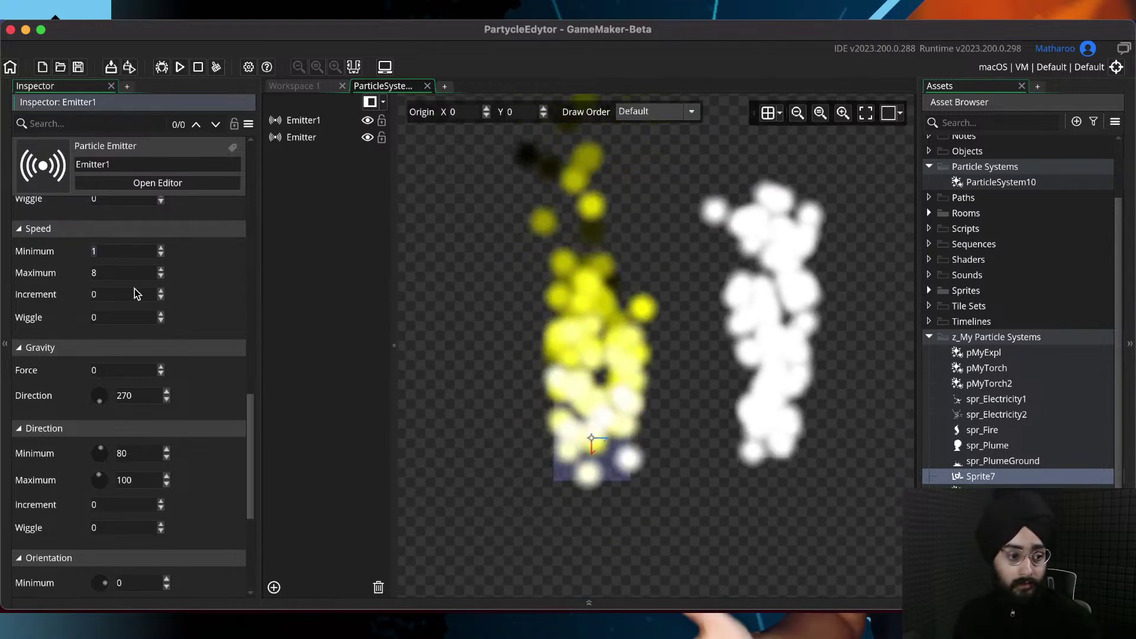
pyautogui.write('4')
pyautogui.press('Tab')
pyautogui.write('4')
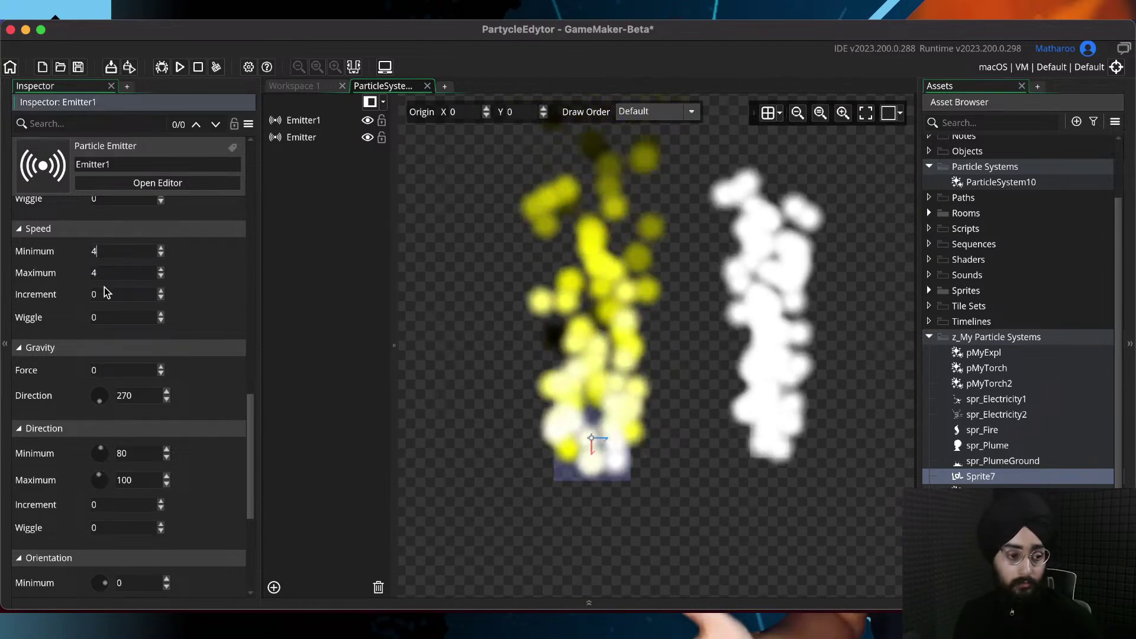
pyautogui.press('super+s')
pyautogui.moveTo(617, 397); pyautogui.dragTo(616, 427, button='middle')
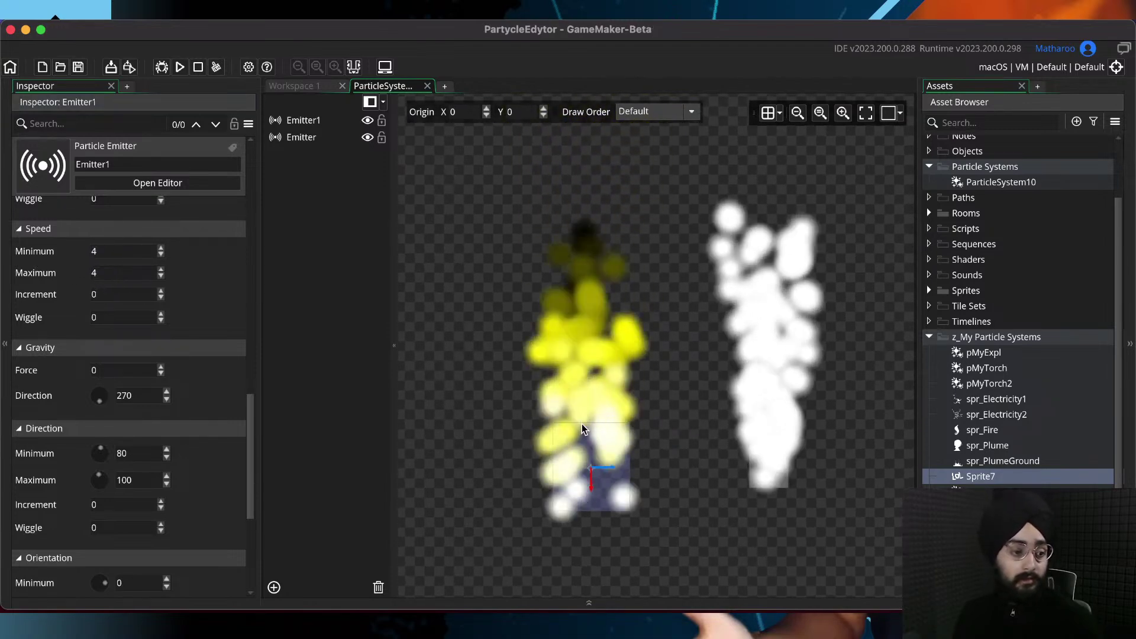
# Try accelerating Emitter1's particles with a speed increment of 0.1, and save the project
pyautogui.click(126, 294)
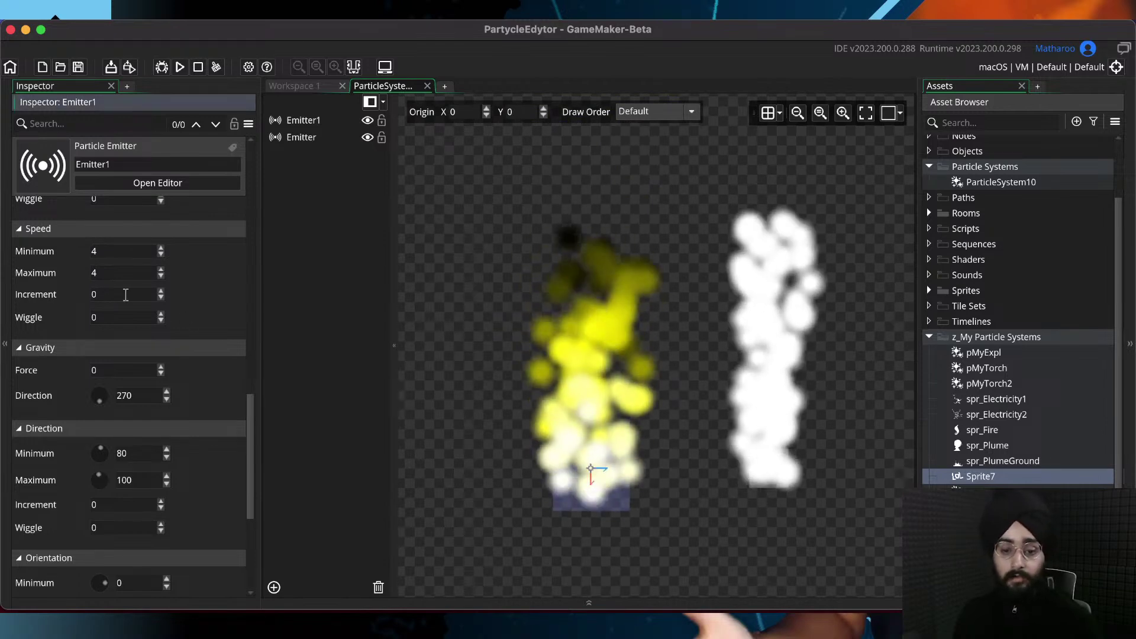
pyautogui.write('.1')
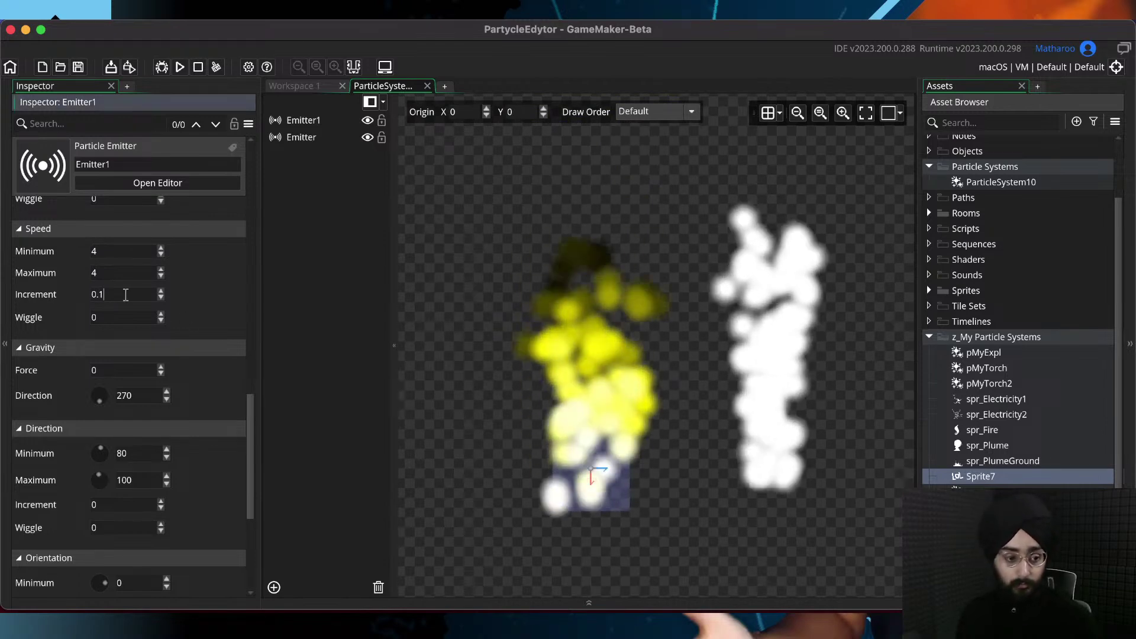
pyautogui.moveTo(512, 324); pyautogui.dragTo(511, 397, button='middle')
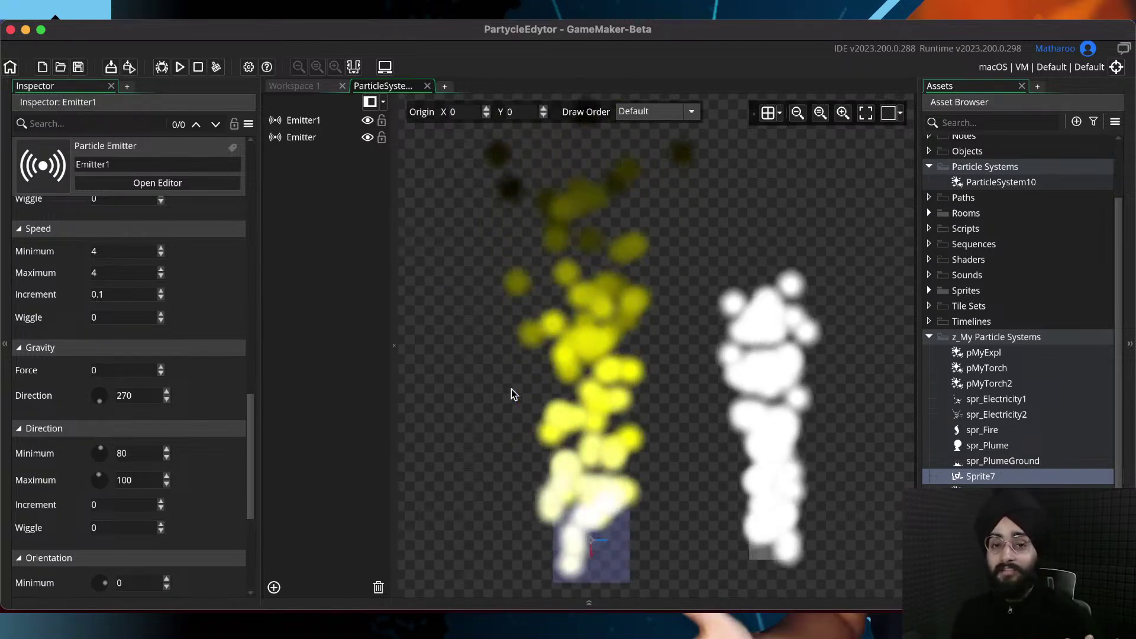
# Try slowing Emitter1's particles over time with speed increments of -0.1 and -0.02, saving each change
pyautogui.click(93, 295)
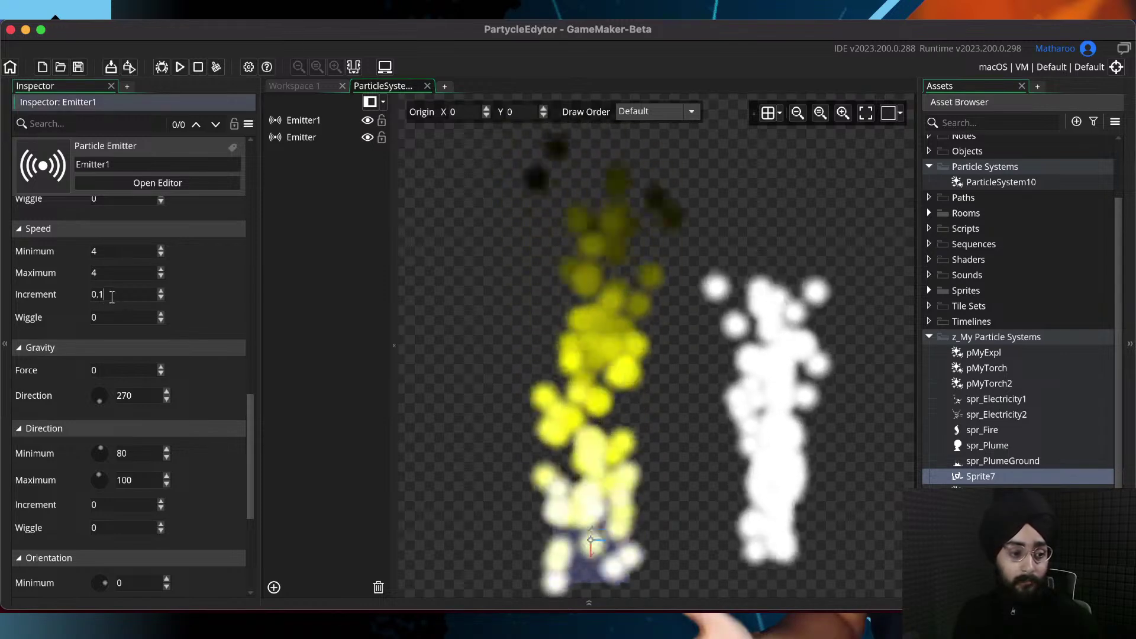
pyautogui.write('-')
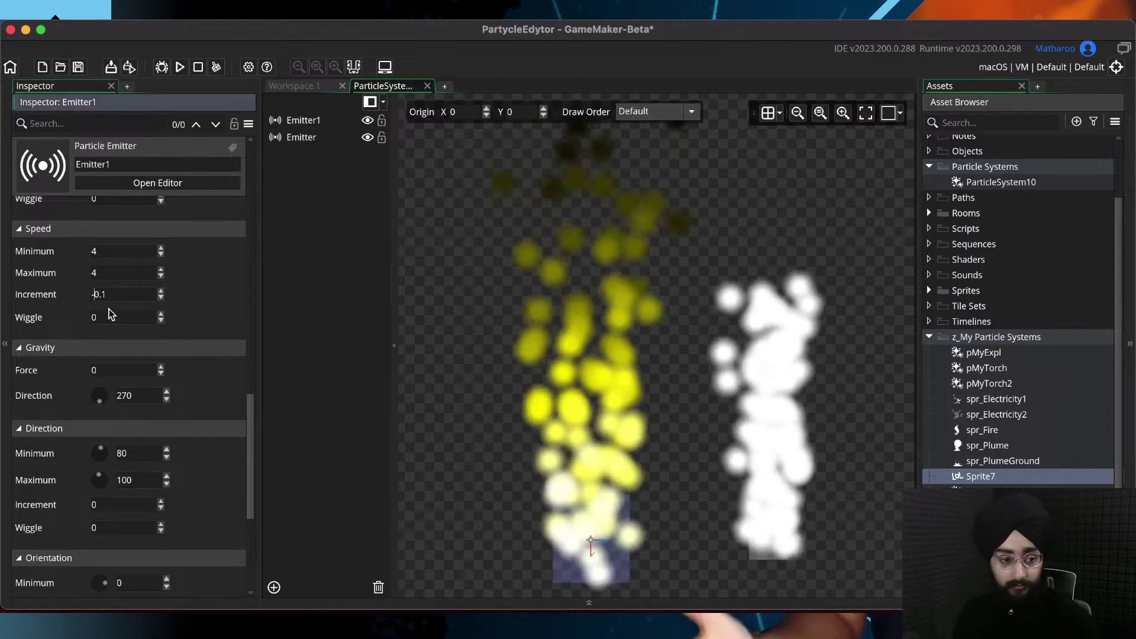
pyautogui.press('super+s')
pyautogui.moveTo(489, 427); pyautogui.dragTo(480, 331, button='middle')
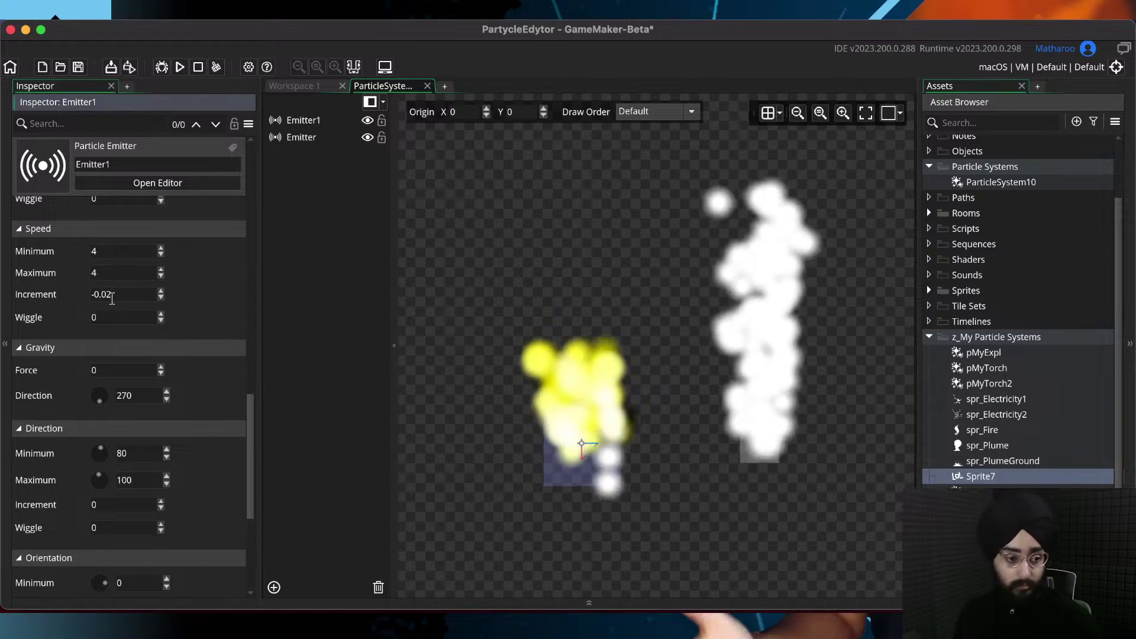
pyautogui.press('super+s')
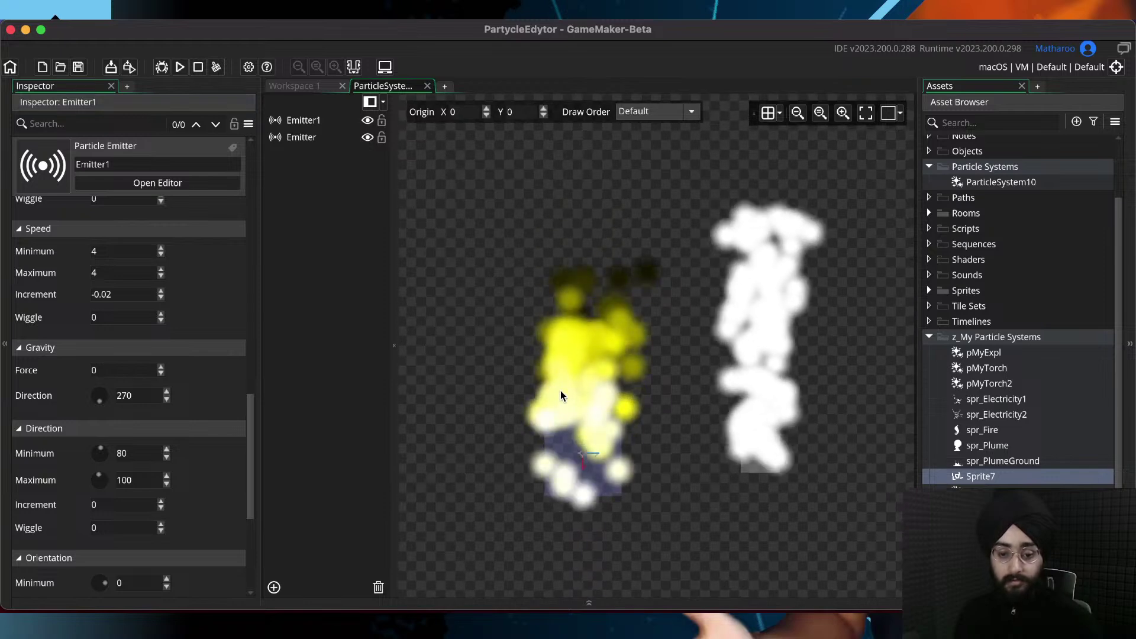
# Reset Emitter1's speed increment to 0 and save the project
pyautogui.click(99, 251)
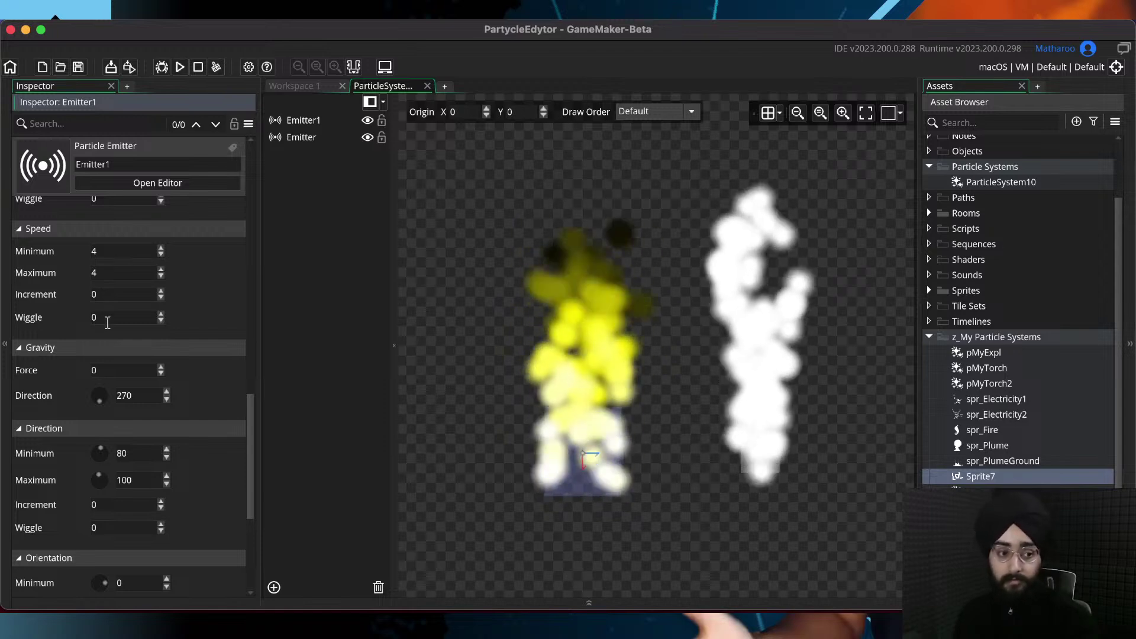
pyautogui.scroll(5, 178, 356)
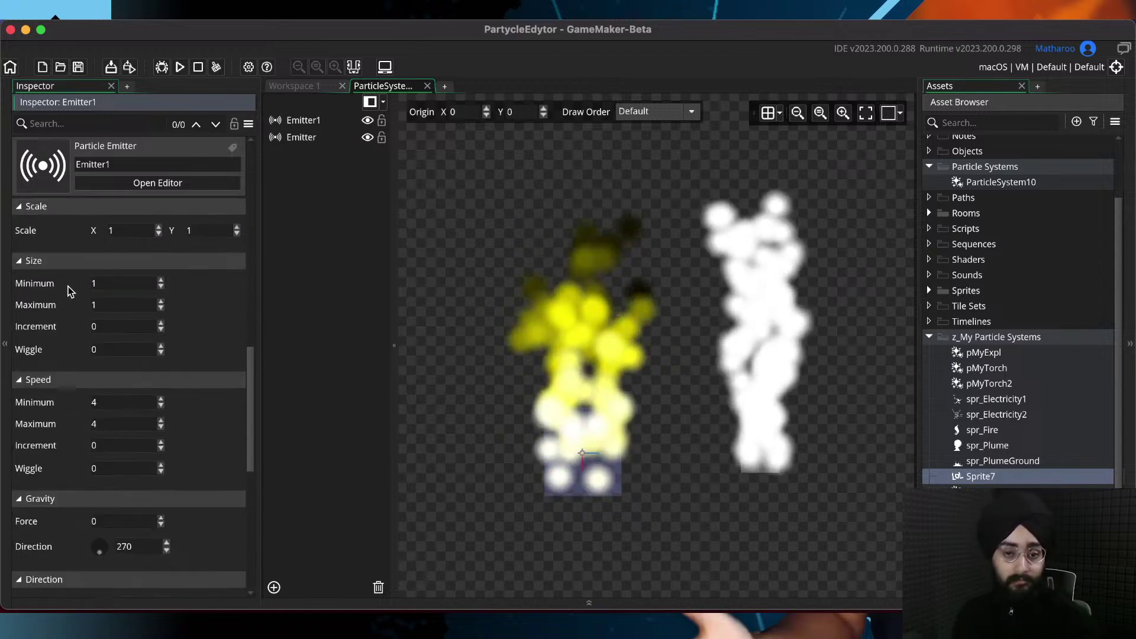
# Try speed wiggle values of 2 and 4 on Emitter1's particles, reset the wiggle to 0 and save the project
pyautogui.scroll(-4, 70, 290)
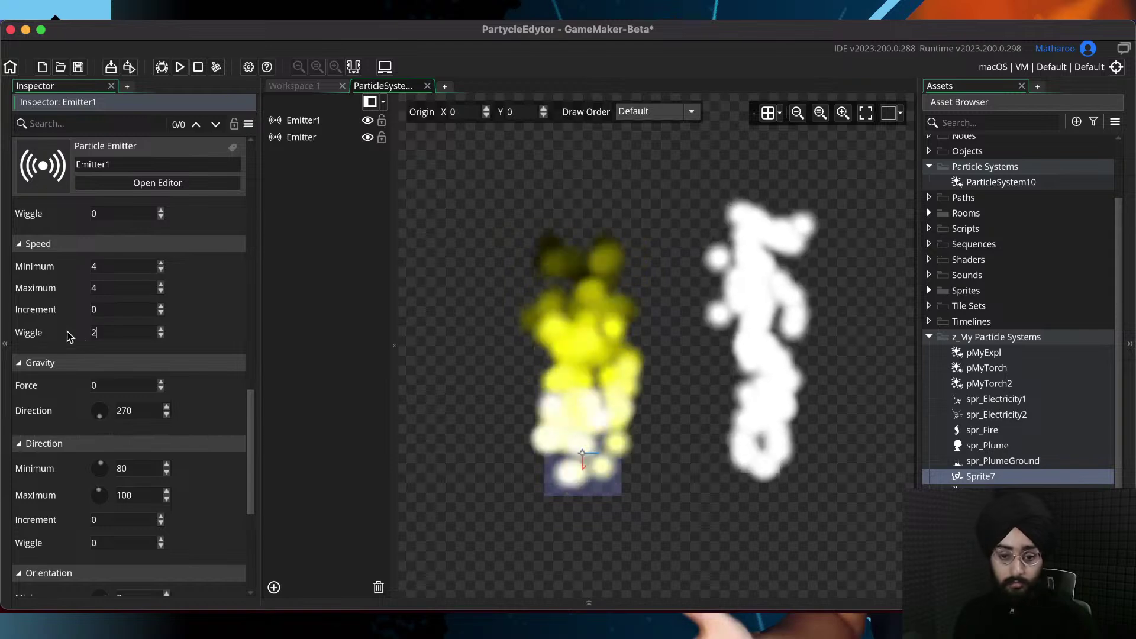
pyautogui.scroll(2, 536, 400)
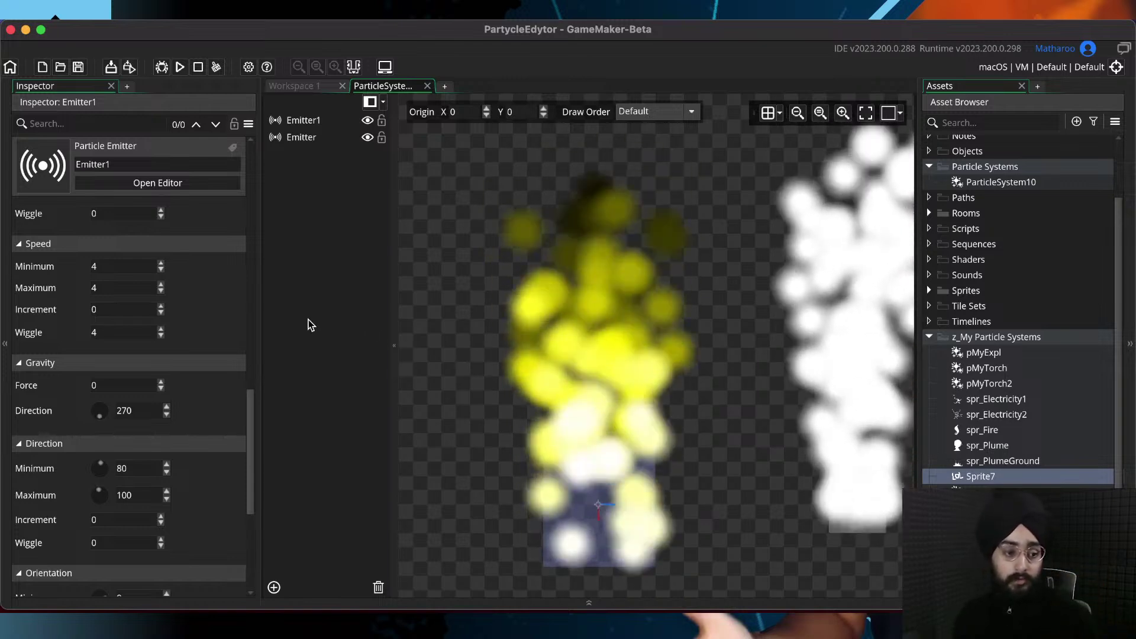
pyautogui.doubleClick(95, 332)
pyautogui.write('0')
pyautogui.click(111, 309)
pyautogui.press('super+s')
pyautogui.moveTo(518, 290); pyautogui.dragTo(520, 269, button='middle')
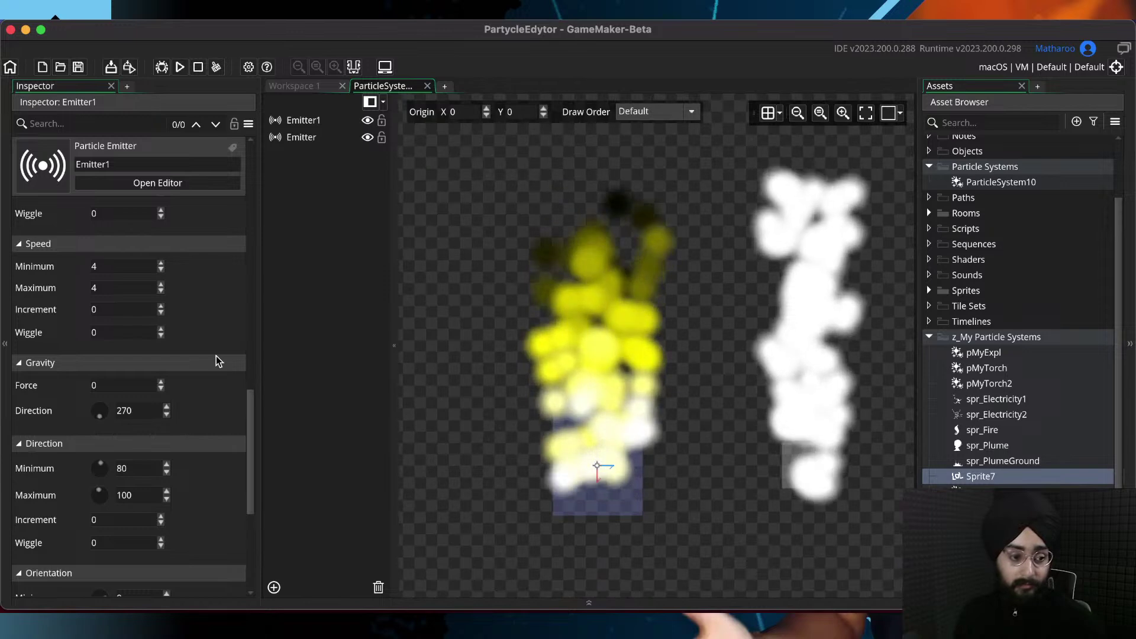
# Try a gravity force of 0.5 on Emitter1's particles and save the project
pyautogui.scroll(-4, 190, 348)
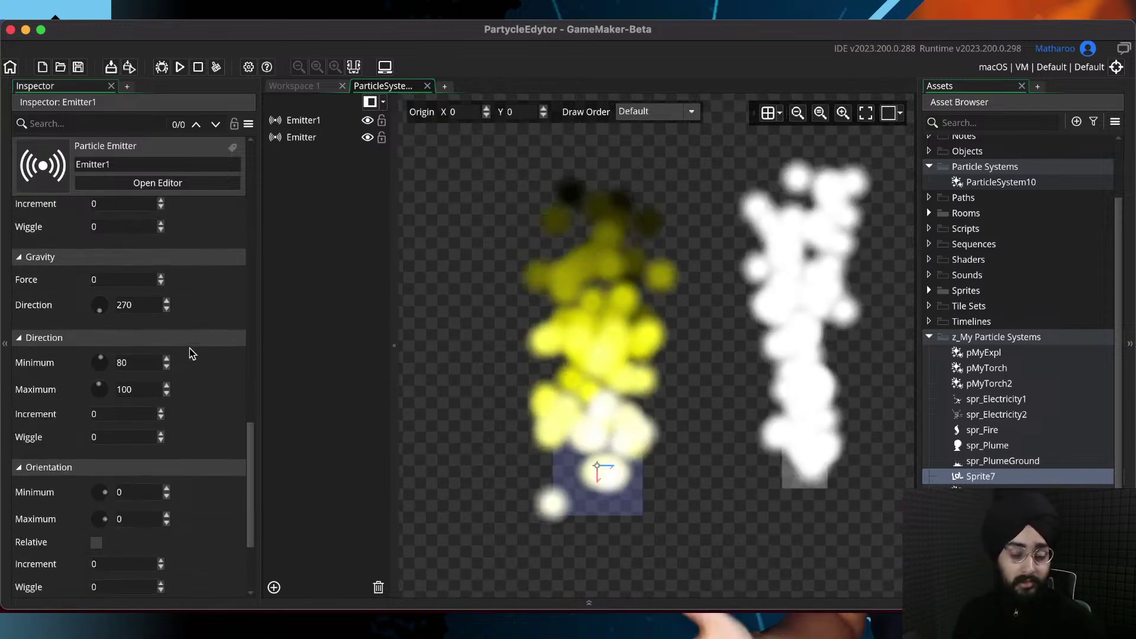
pyautogui.moveTo(658, 344); pyautogui.dragTo(689, 313, button='middle')
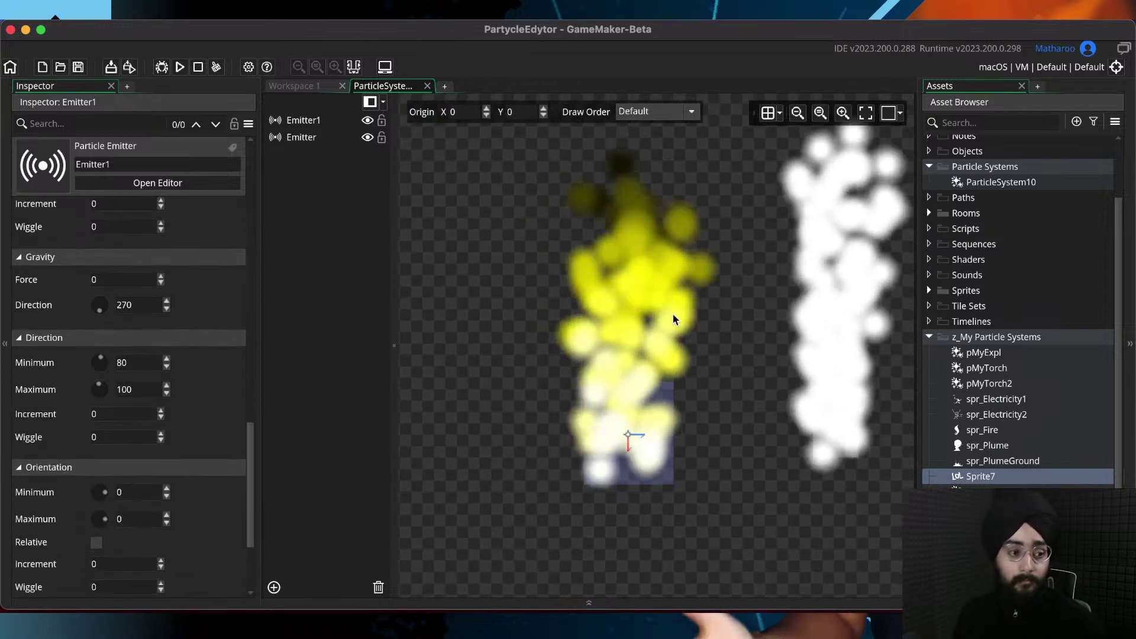
pyautogui.moveTo(117, 283); pyautogui.dragTo(58, 277)
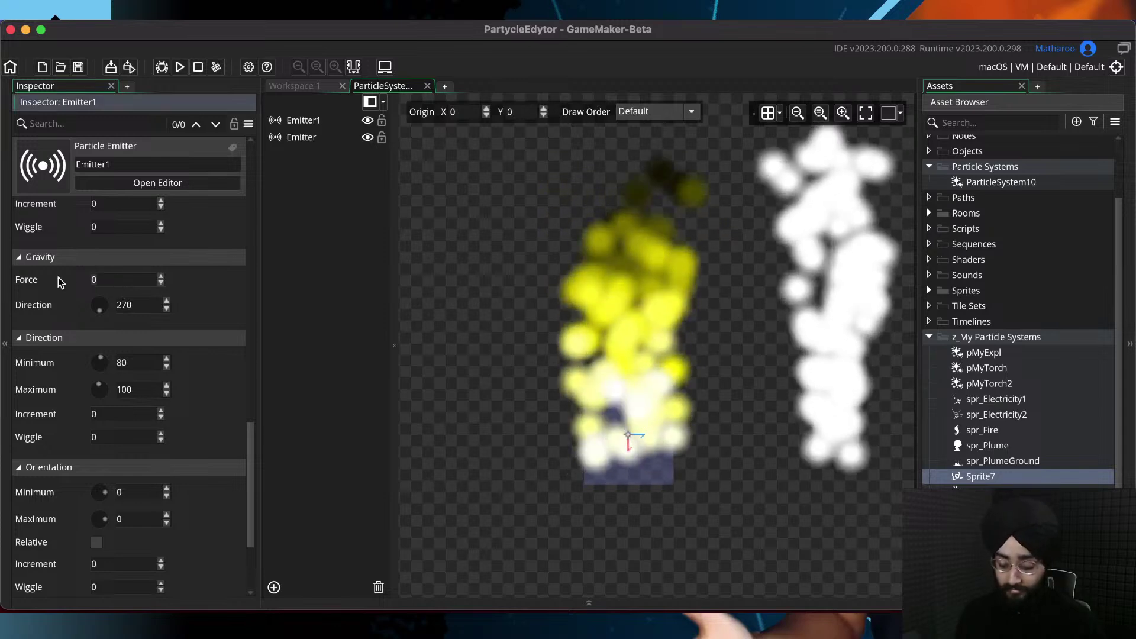
pyautogui.write('0.5')
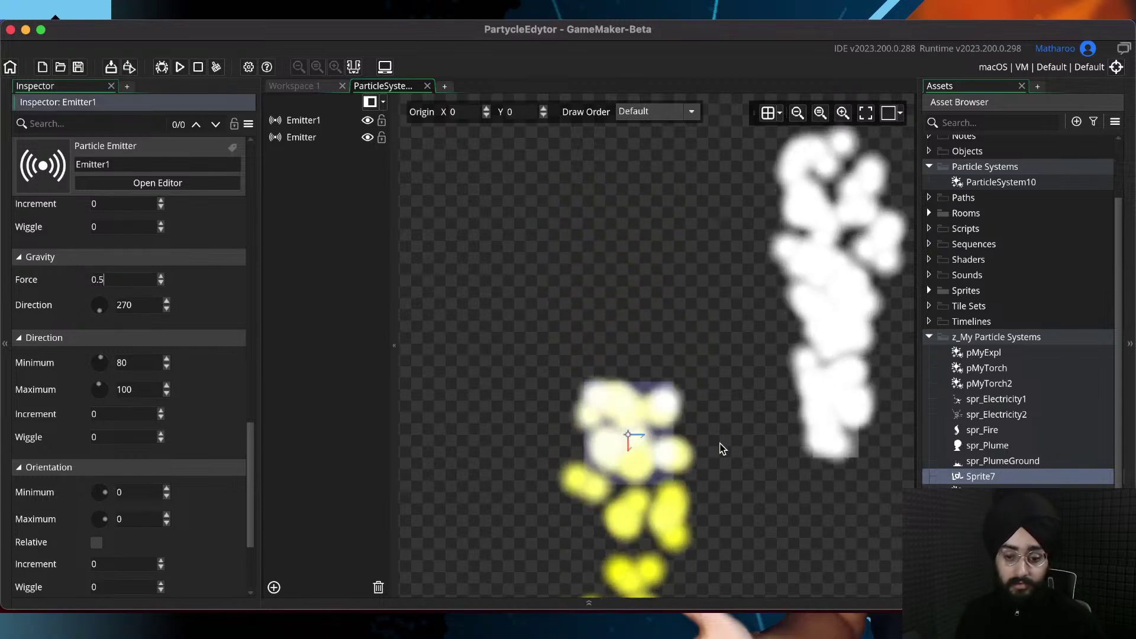
pyautogui.moveTo(702, 235); pyautogui.dragTo(687, 396, button='middle')
pyautogui.moveTo(443, 375); pyautogui.dragTo(480, 350, button='middle')
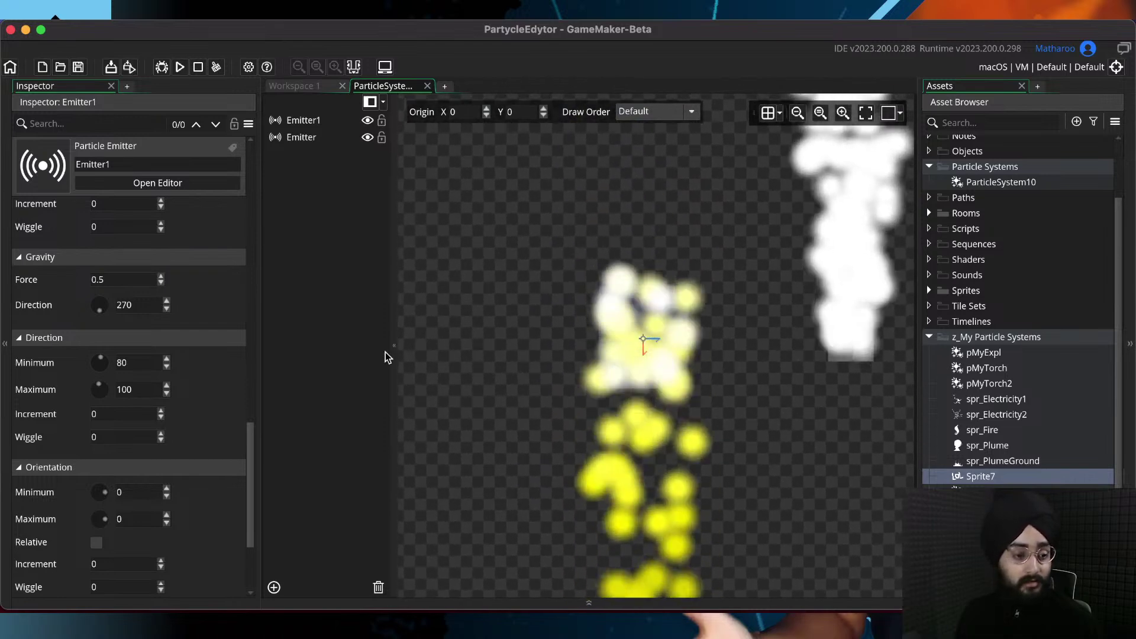
# Reduce Emitter1's gravity force to 0.1 and save the project
pyautogui.doubleClick(99, 283)
pyautogui.write('0.1')
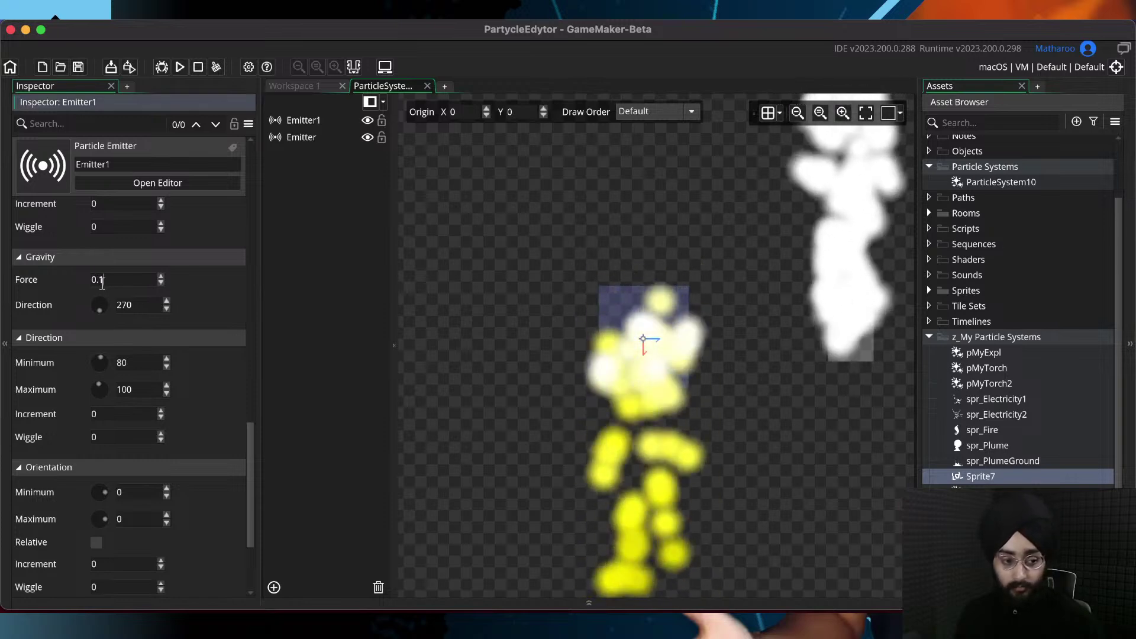
pyautogui.press('super+s')
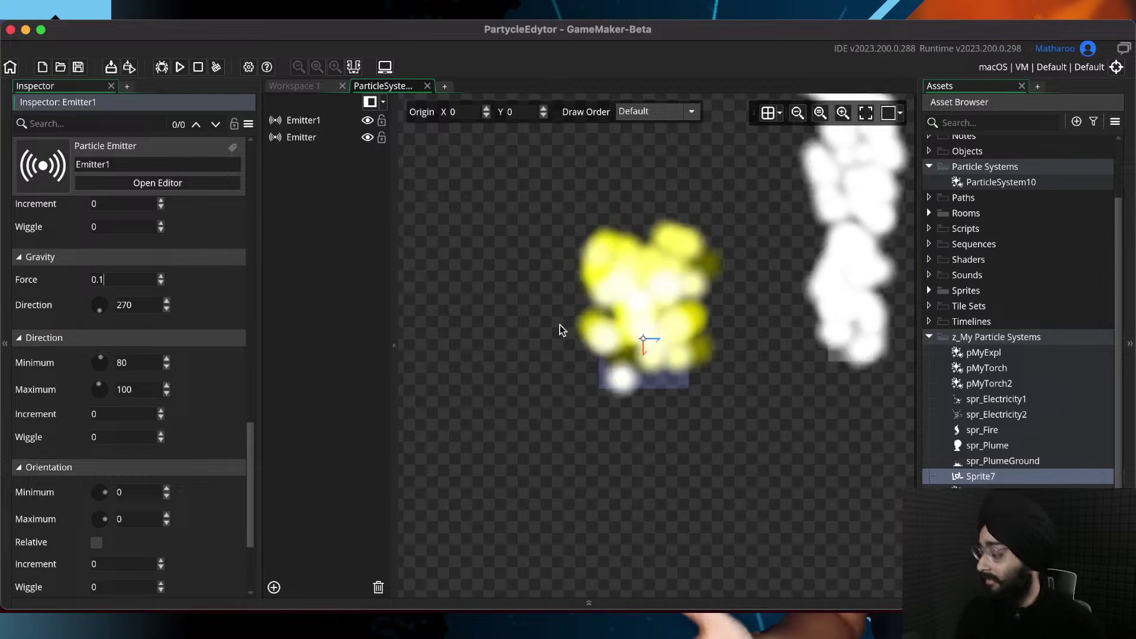
pyautogui.moveTo(502, 322)
pyautogui.mouseDown(button='middle')
pyautogui.moveTo(492, 342)
pyautogui.moveTo(430, 346)
pyautogui.moveTo(428, 295)
pyautogui.moveTo(457, 340)
pyautogui.mouseUp(button='middle')
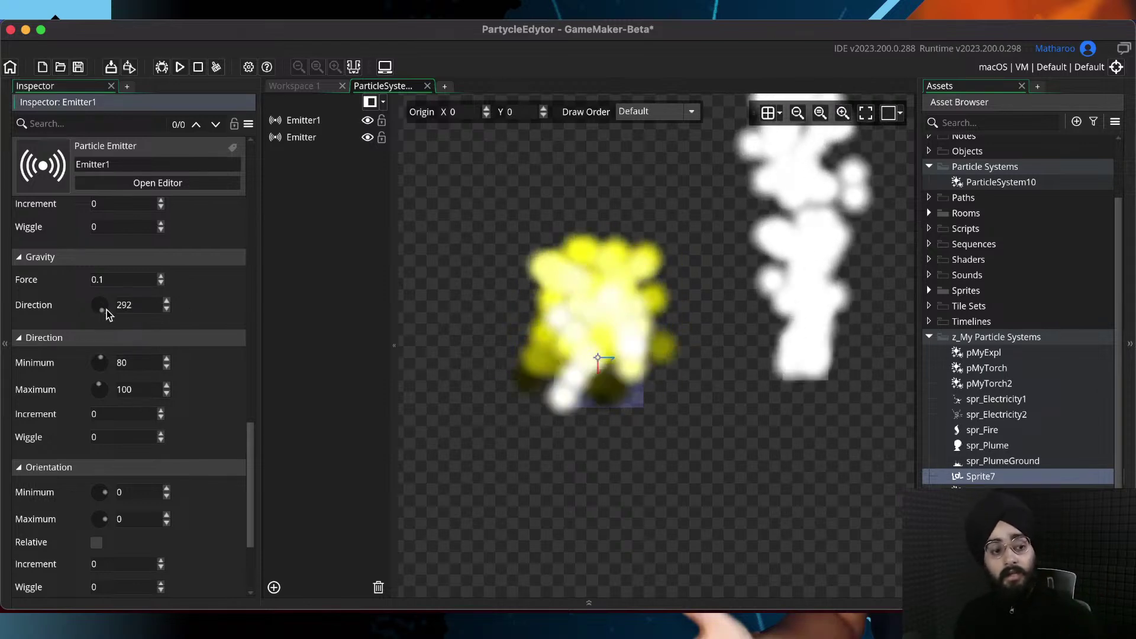
# Try gravity directions of 25, 343 and 149 degrees on Emitter1, ending at 187 degrees
pyautogui.moveTo(114, 297); pyautogui.dragTo(114, 298)
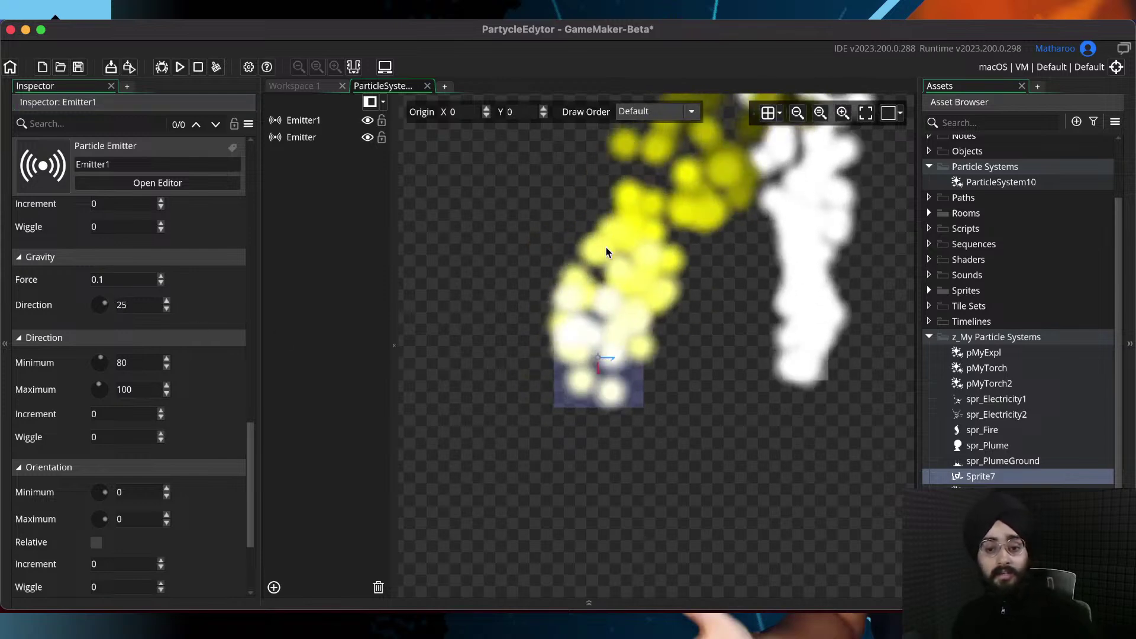
pyautogui.moveTo(606, 248); pyautogui.dragTo(584, 427, button='middle')
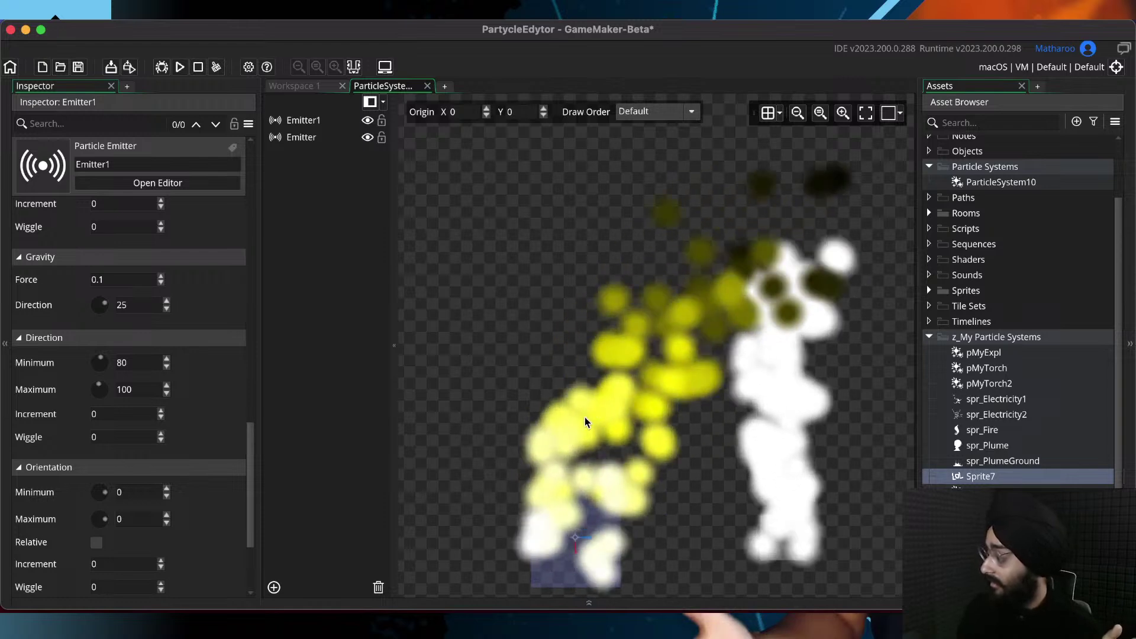
pyautogui.moveTo(585, 406); pyautogui.dragTo(588, 399, button='middle')
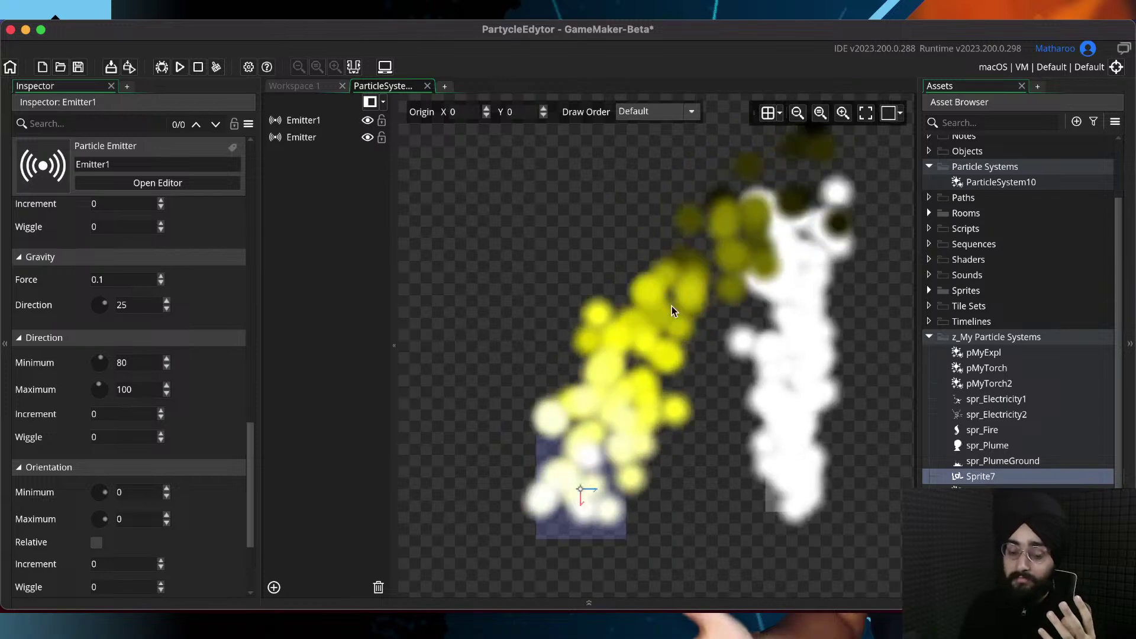
pyautogui.moveTo(103, 304); pyautogui.dragTo(108, 312)
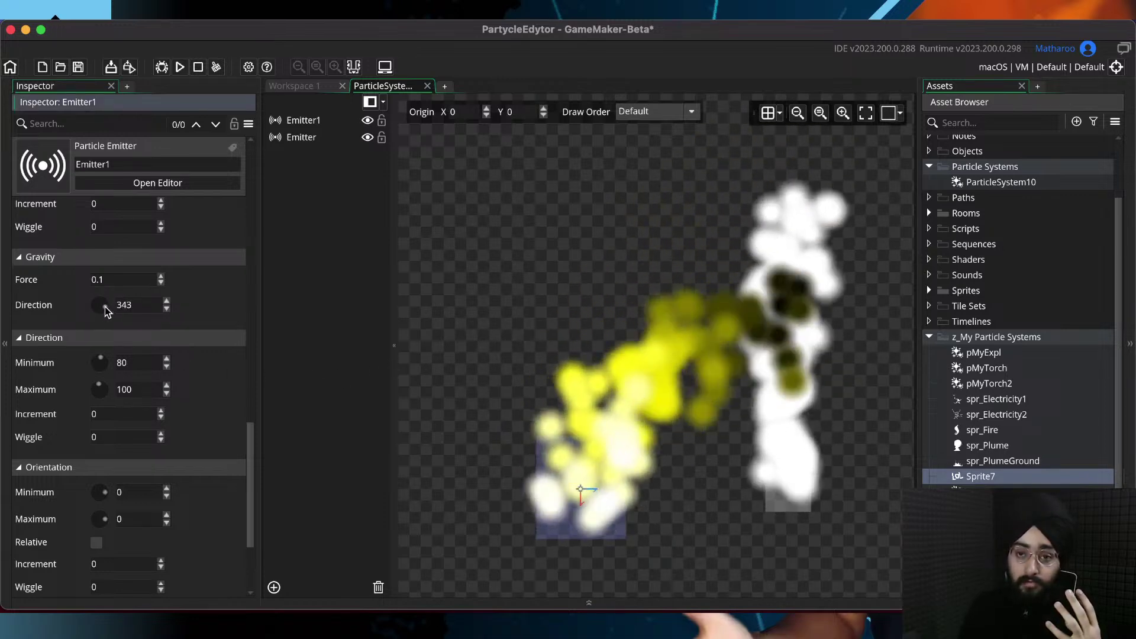
pyautogui.moveTo(105, 306); pyautogui.dragTo(94, 304)
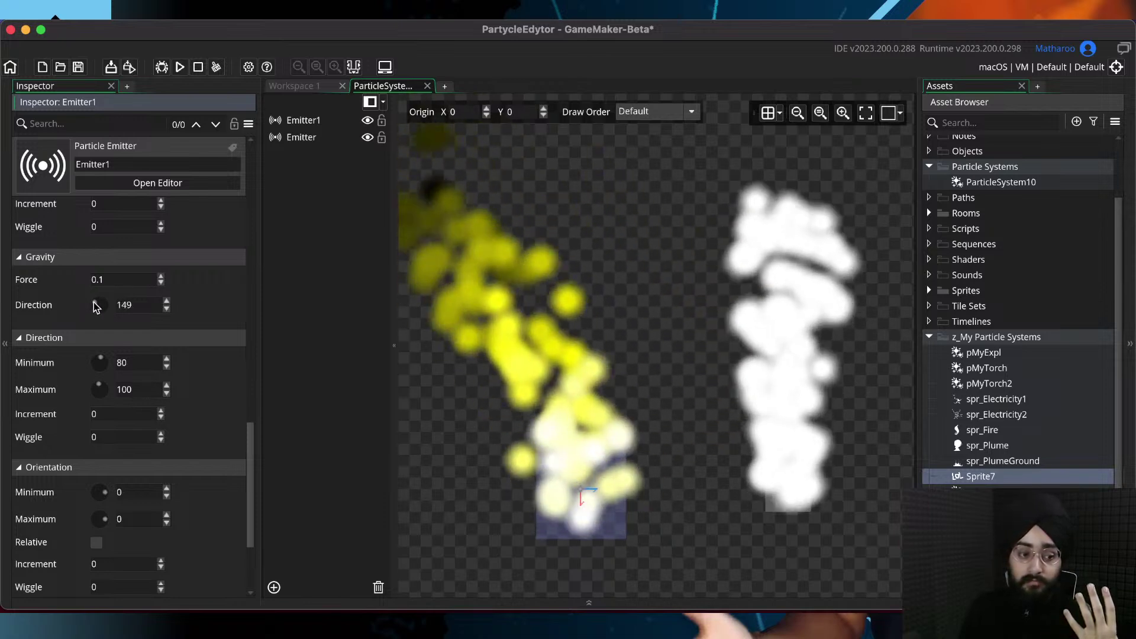
pyautogui.moveTo(539, 340)
pyautogui.mouseDown(button='middle')
pyautogui.moveTo(645, 323)
pyautogui.moveTo(658, 332)
pyautogui.mouseUp(button='middle')
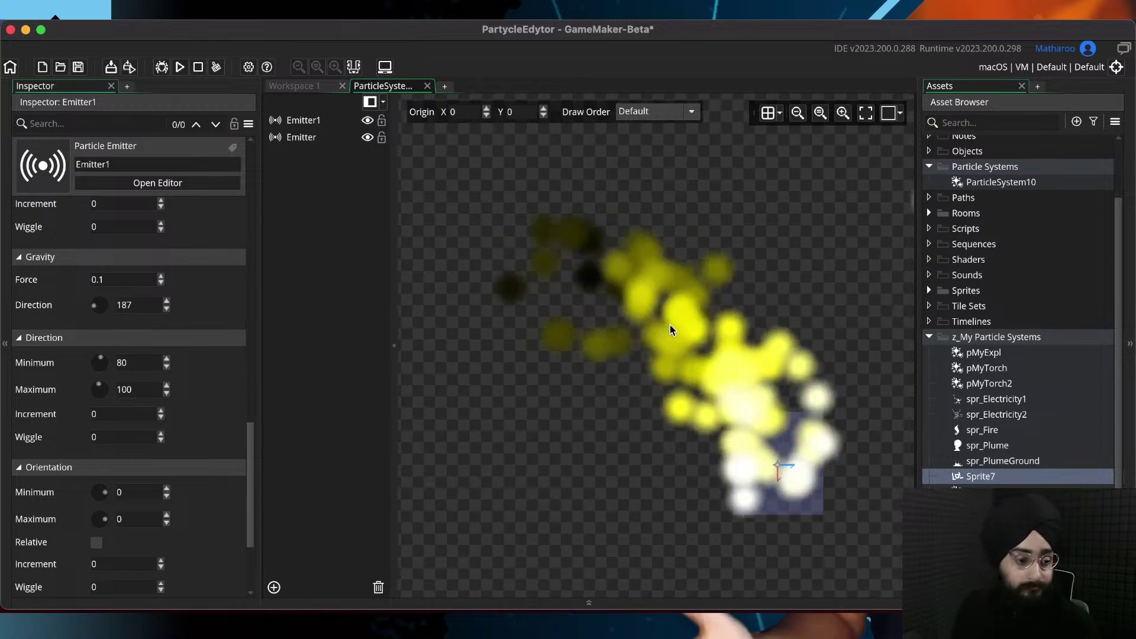
# Reset Emitter1's gravity force to 0 and save the project
pyautogui.doubleClick(69, 279)
pyautogui.write('0')
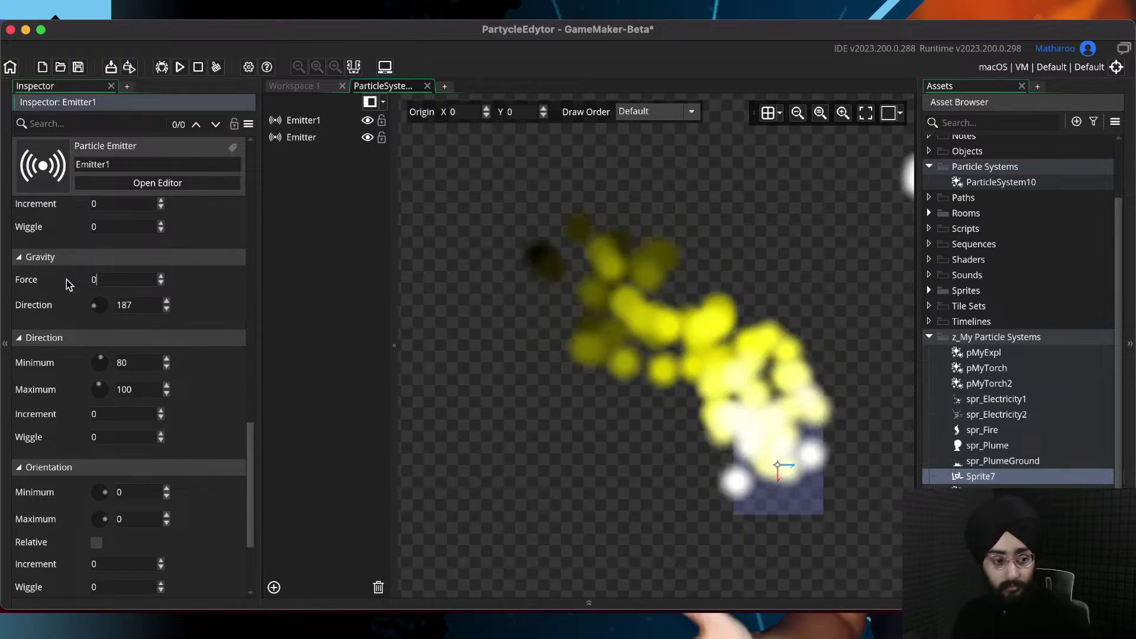
pyautogui.press('super+s')
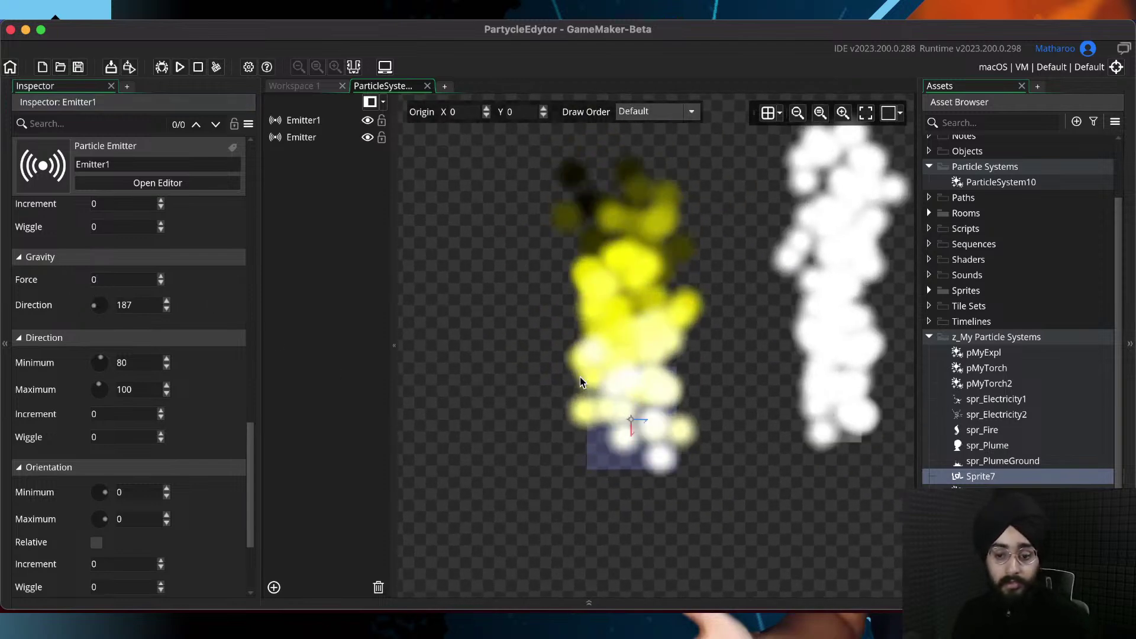
# Try a single upward direction for Emitter1's particles, with both minimum and maximum direction at 90, and save the project
pyautogui.scroll(-3, 171, 363)
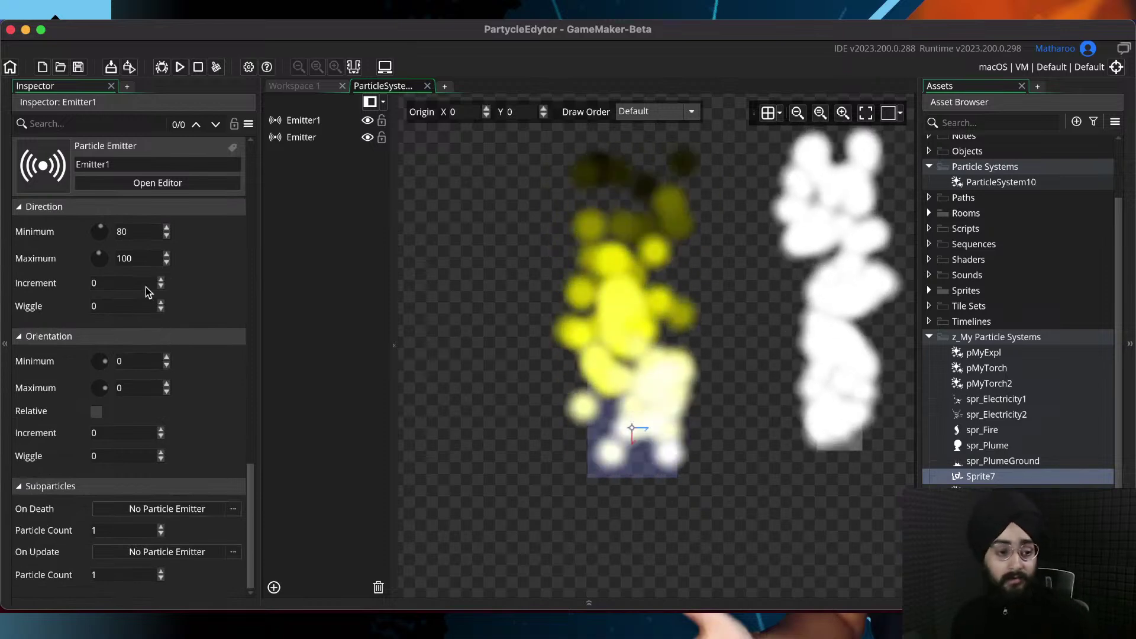
pyautogui.click(149, 233)
pyautogui.click(131, 260)
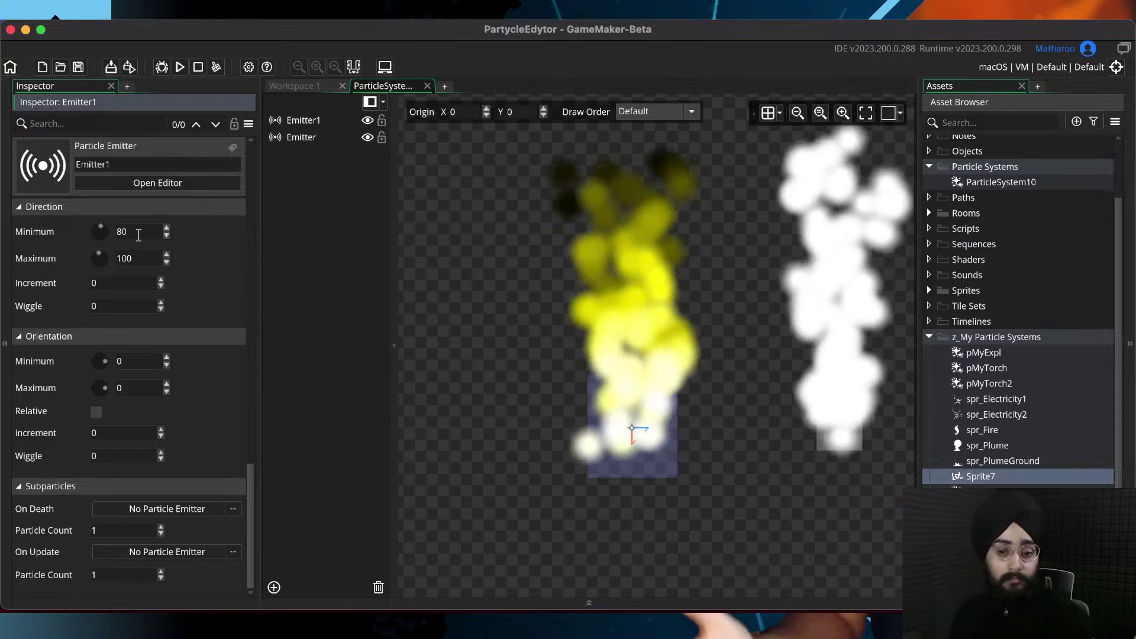
pyautogui.press('BackSpace')
pyautogui.press('BackSpace')
pyautogui.write('9')
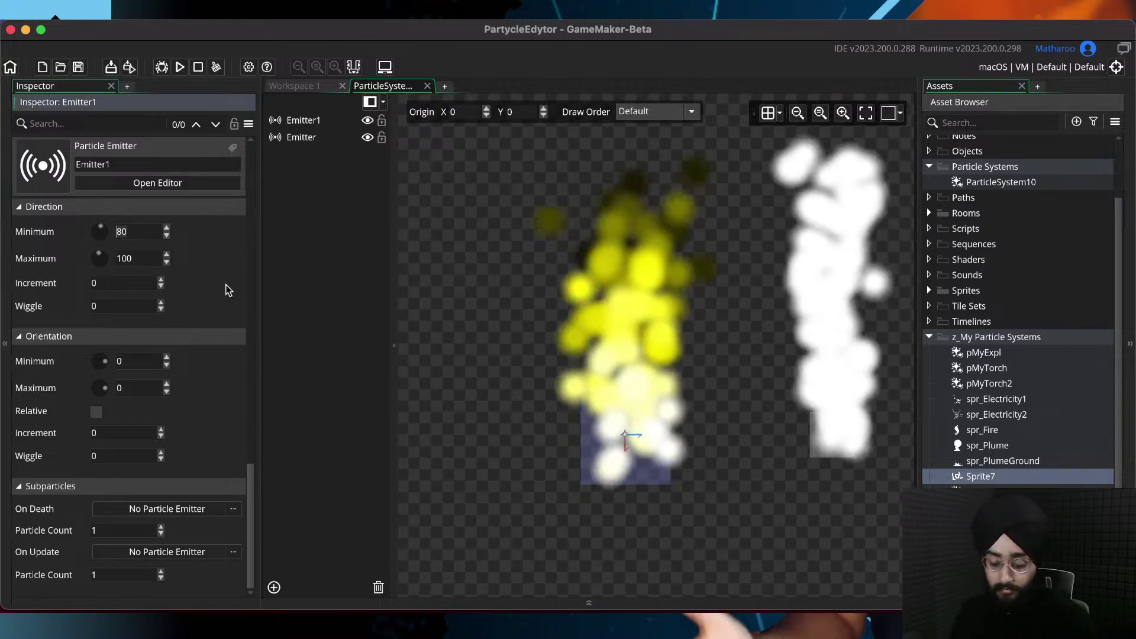
pyautogui.write('0')
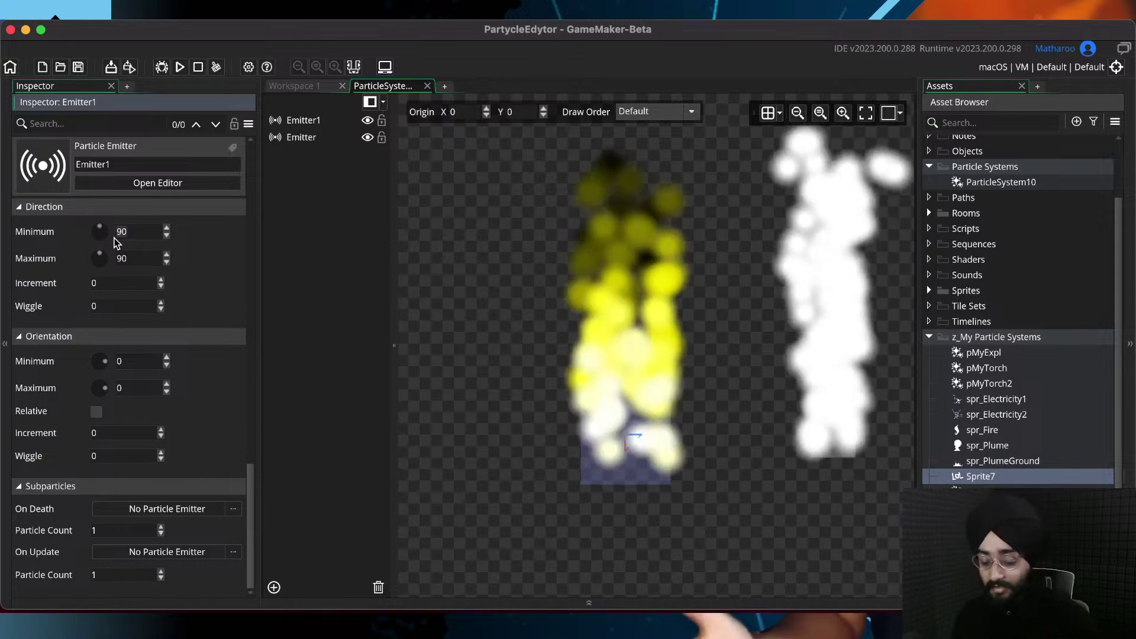
# Try a wider spread for Emitter1's particles with a minimum direction of 70 and a maximum of 110
pyautogui.moveTo(128, 256); pyautogui.dragTo(84, 254)
pyautogui.write('110')
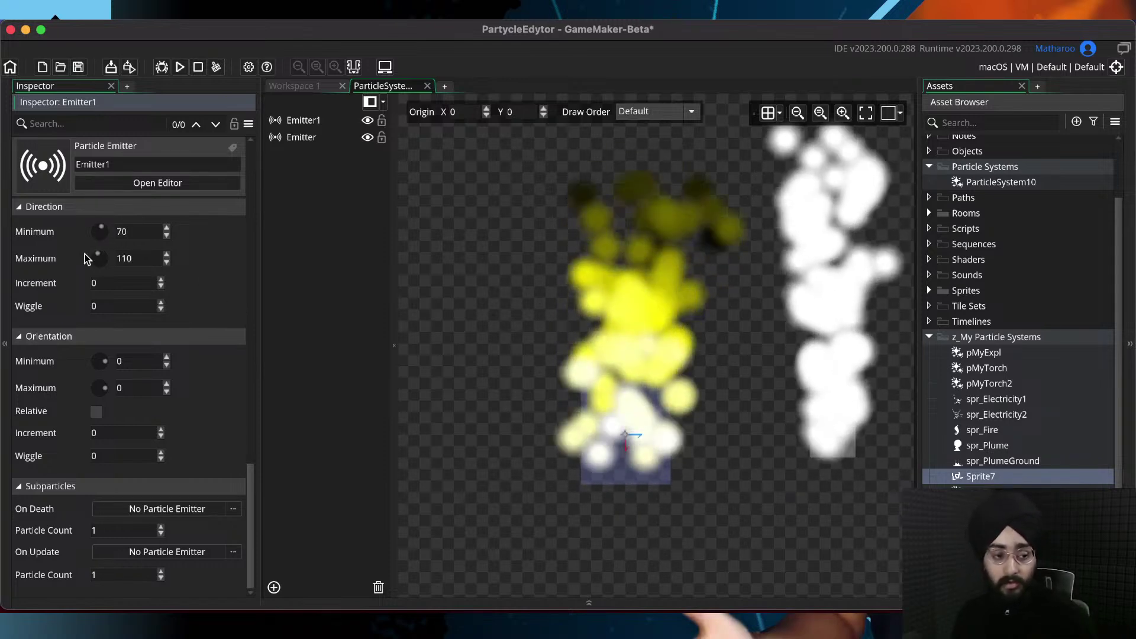
pyautogui.click(128, 232)
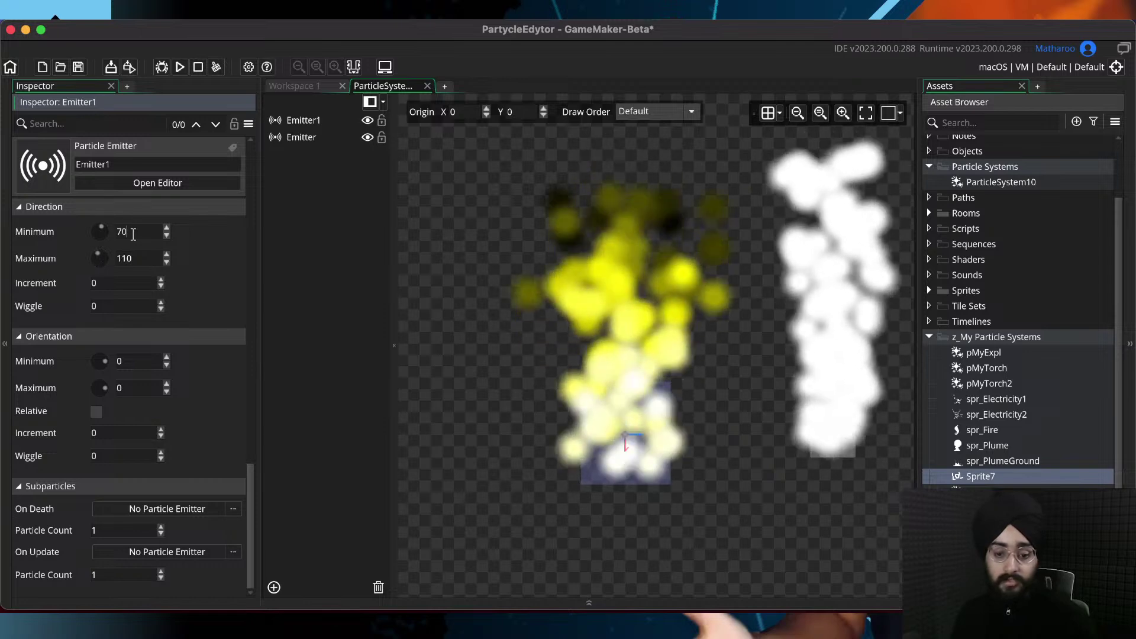
# Try emitting Emitter1's particles all around with a direction range from 0 to 360, and save the project
pyautogui.moveTo(132, 234); pyautogui.dragTo(78, 237)
pyautogui.write('0')
pyautogui.moveTo(142, 257); pyautogui.dragTo(89, 258)
pyautogui.write('360')
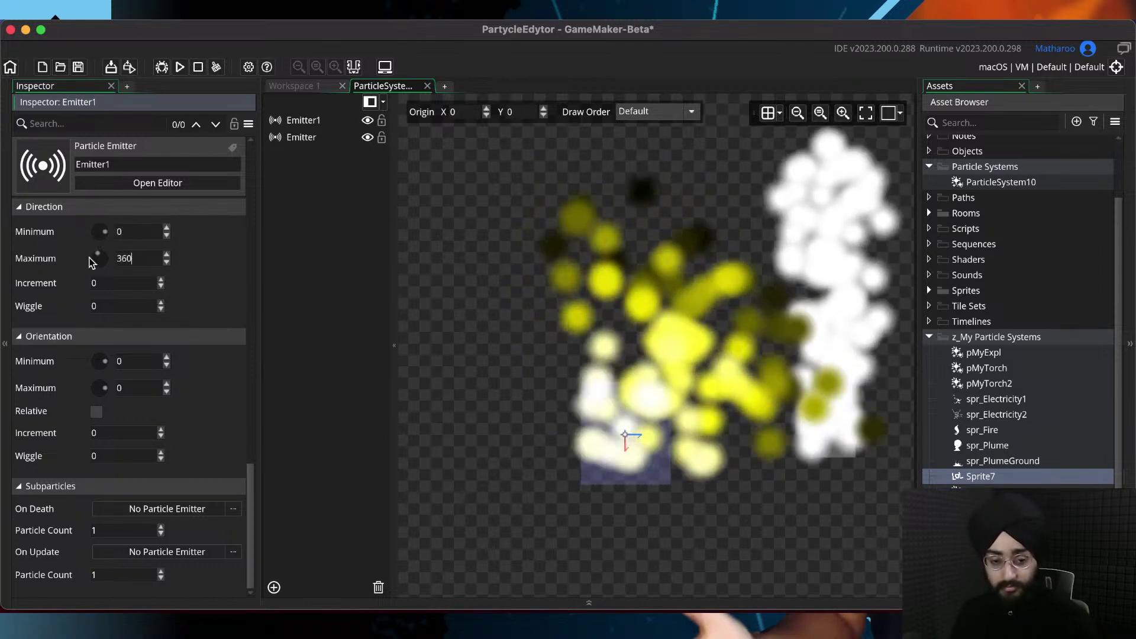
pyautogui.click(138, 233)
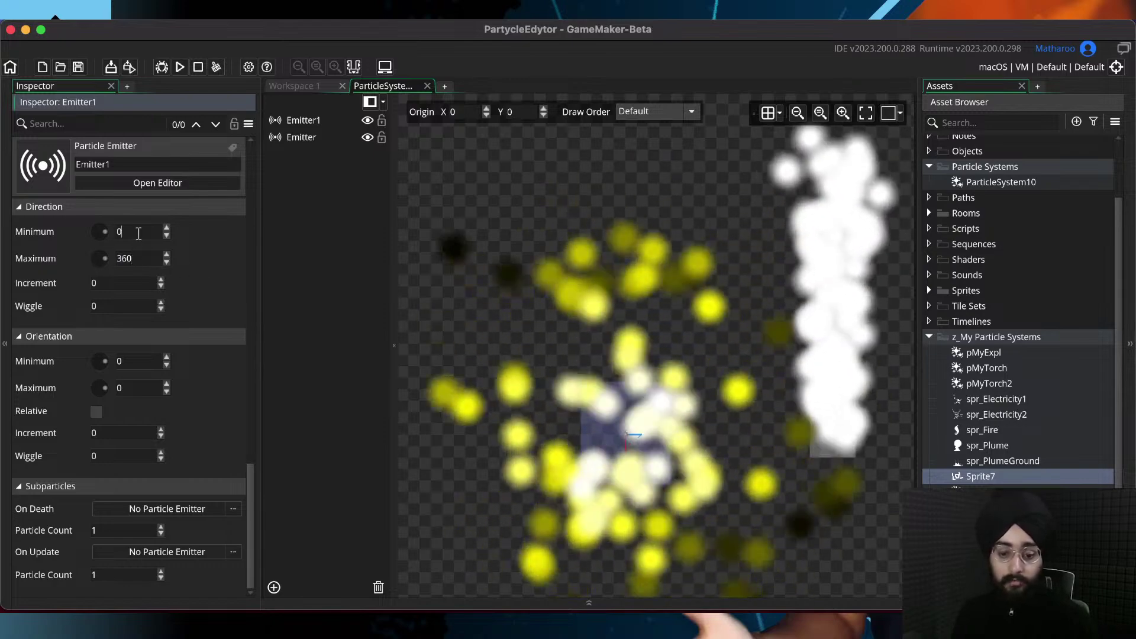
pyautogui.moveTo(503, 412); pyautogui.dragTo(513, 432, button='middle')
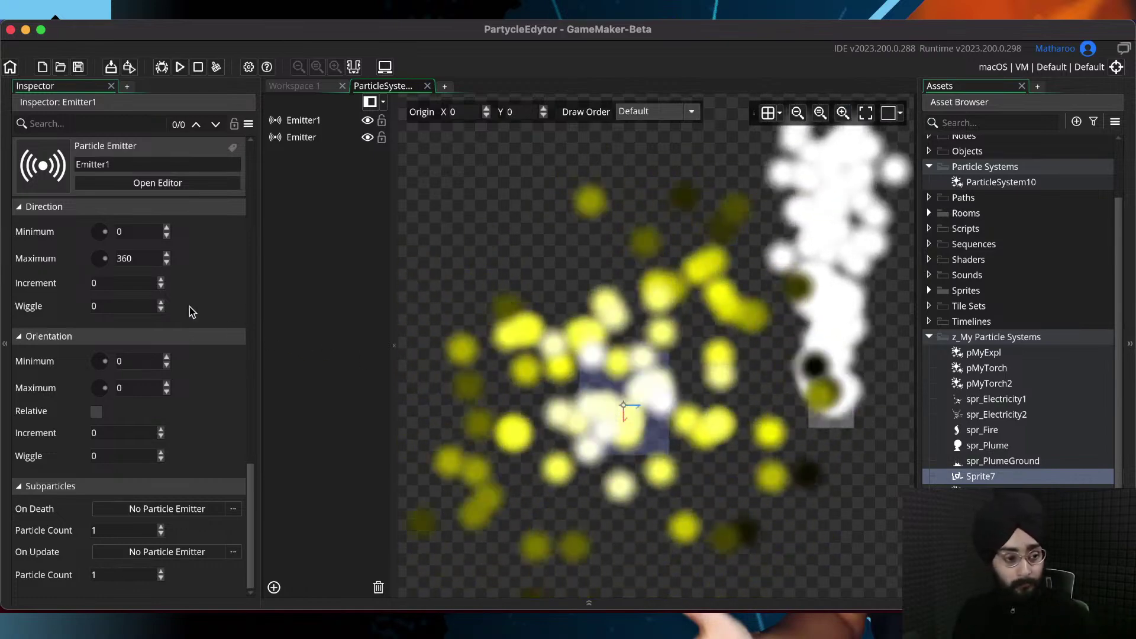
# Set Emitter1's particle direction back to a minimum of 80 and a maximum of 100, and save the project
pyautogui.moveTo(133, 259); pyautogui.dragTo(114, 259)
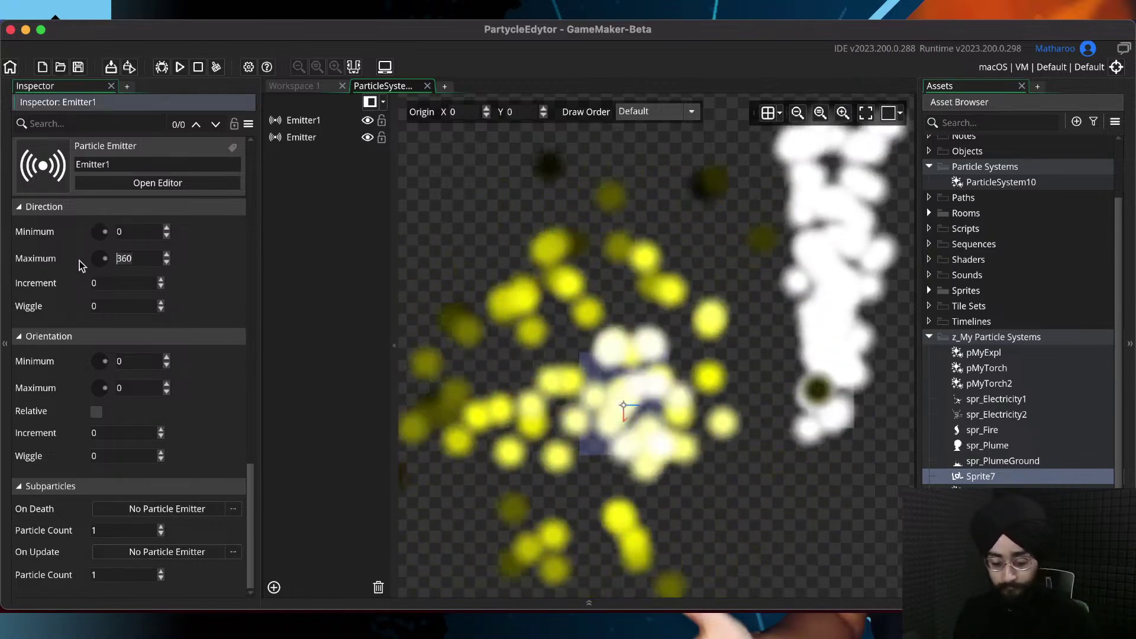
pyautogui.doubleClick(125, 259)
pyautogui.write('0')
pyautogui.click(118, 232)
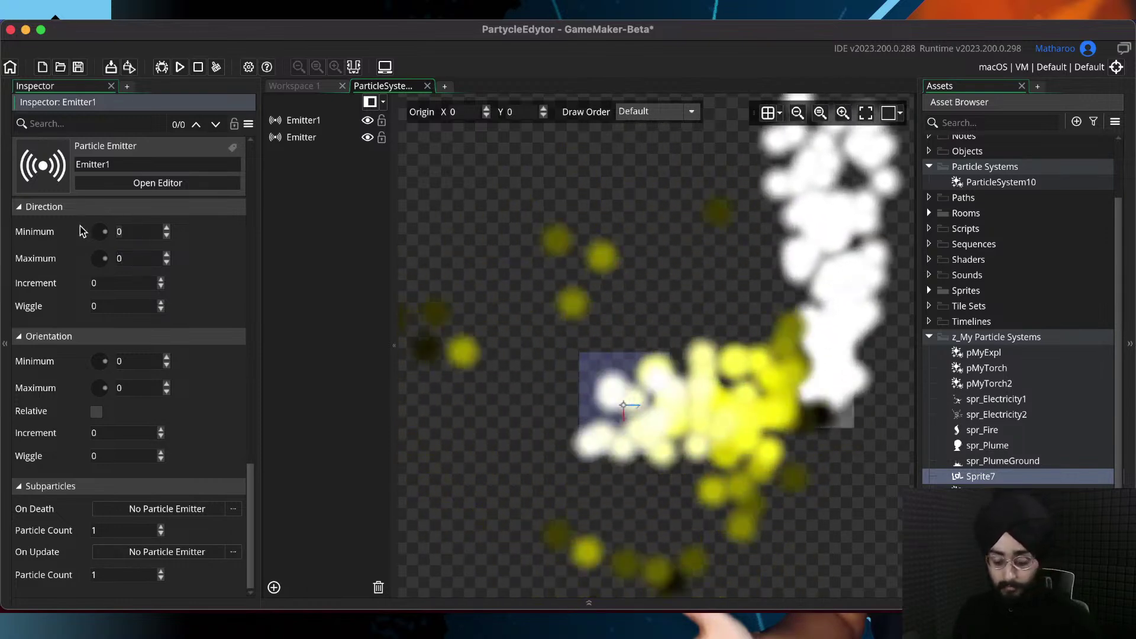
pyautogui.write('100')
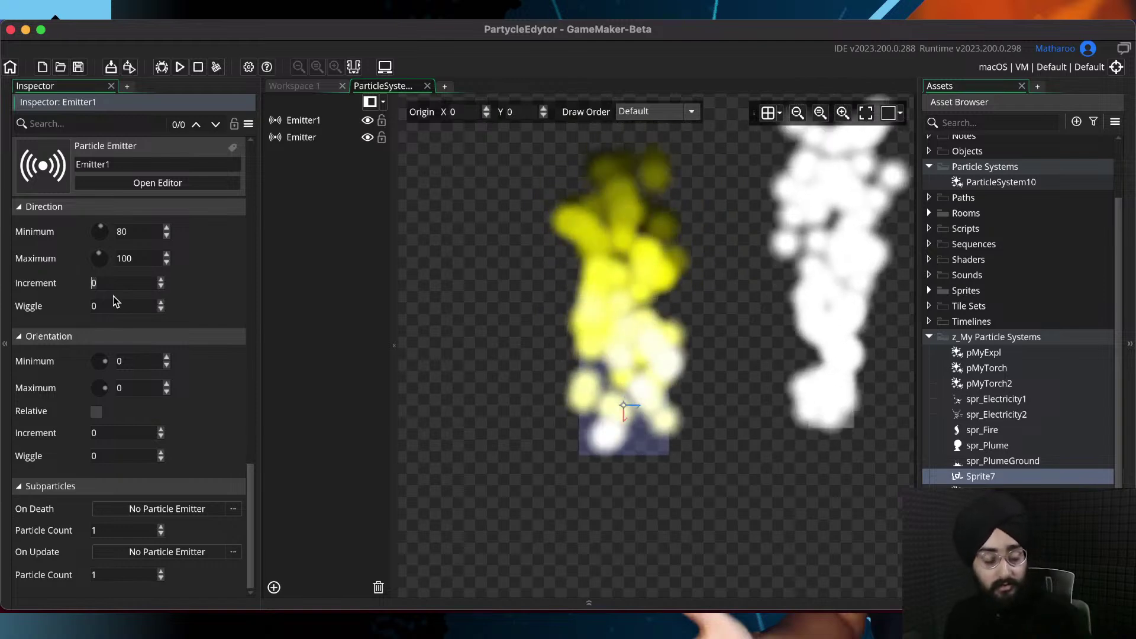
# Try curving Emitter1's particles with direction increments of 1 and 6, reset the increment to 0 and save the project
pyautogui.write('1')
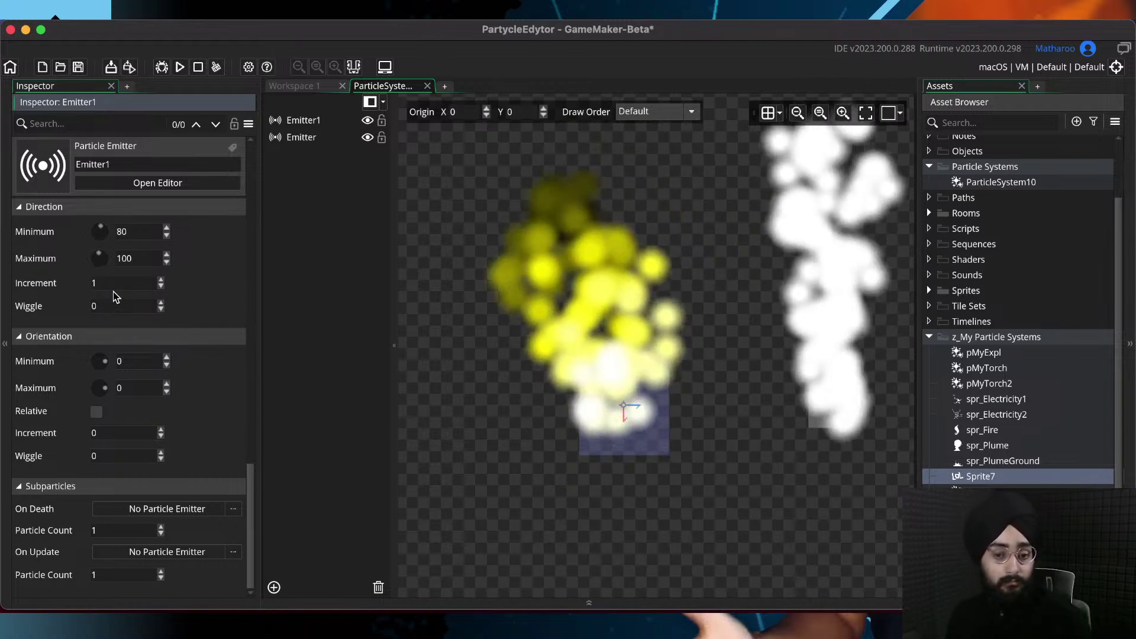
pyautogui.moveTo(666, 335)
pyautogui.mouseDown()
pyautogui.moveTo(708, 324)
pyautogui.moveTo(696, 317)
pyautogui.mouseUp()
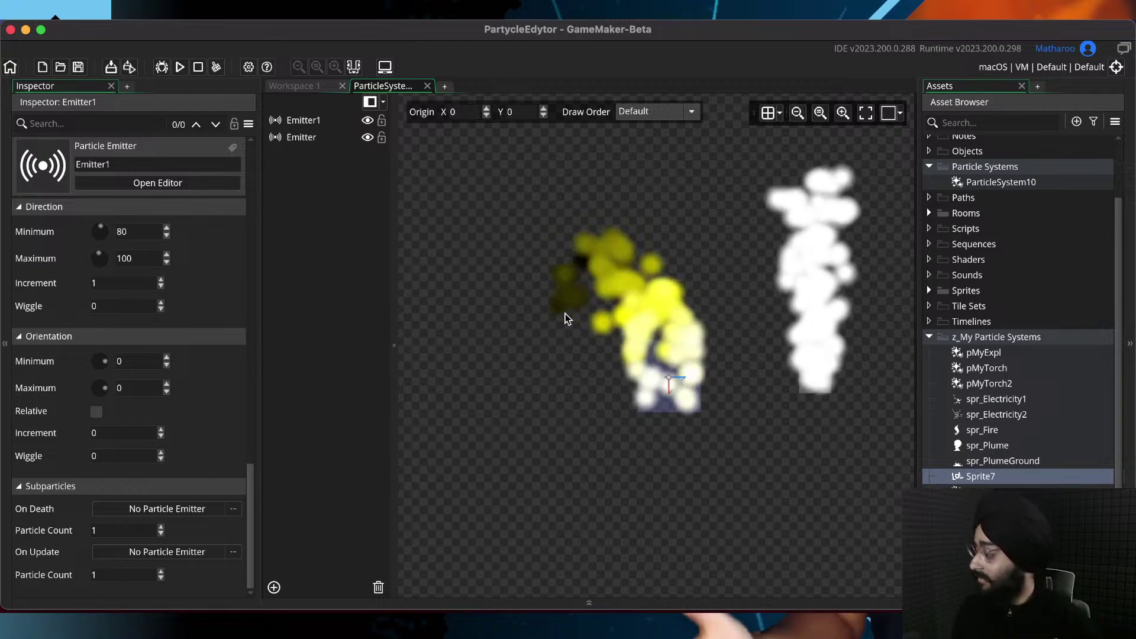
pyautogui.click(161, 280)
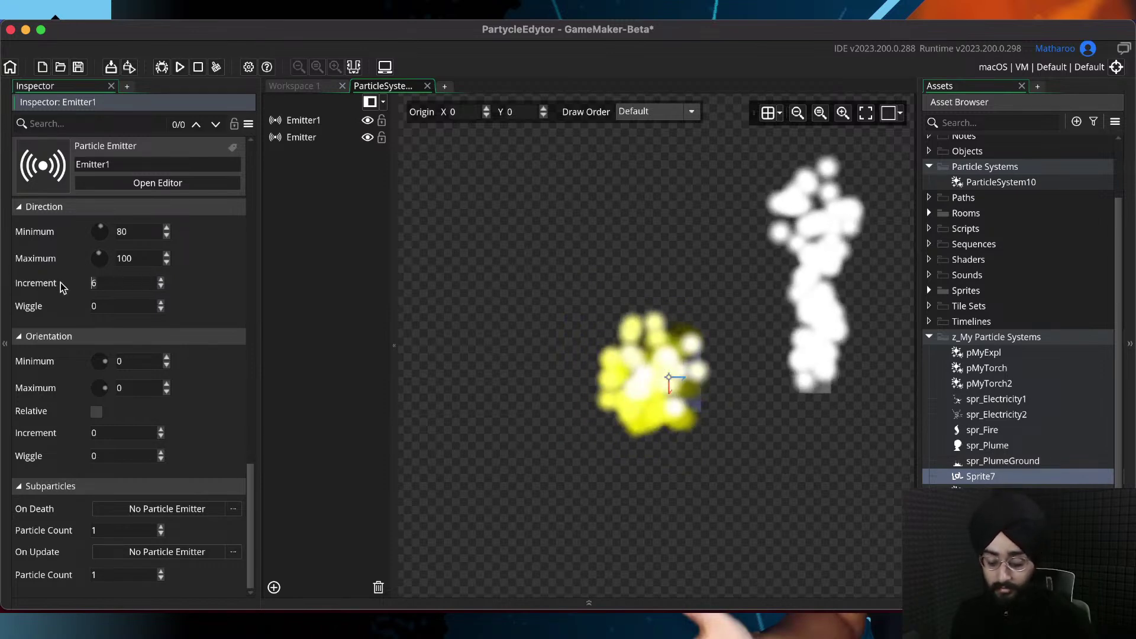
pyautogui.press('super+s')
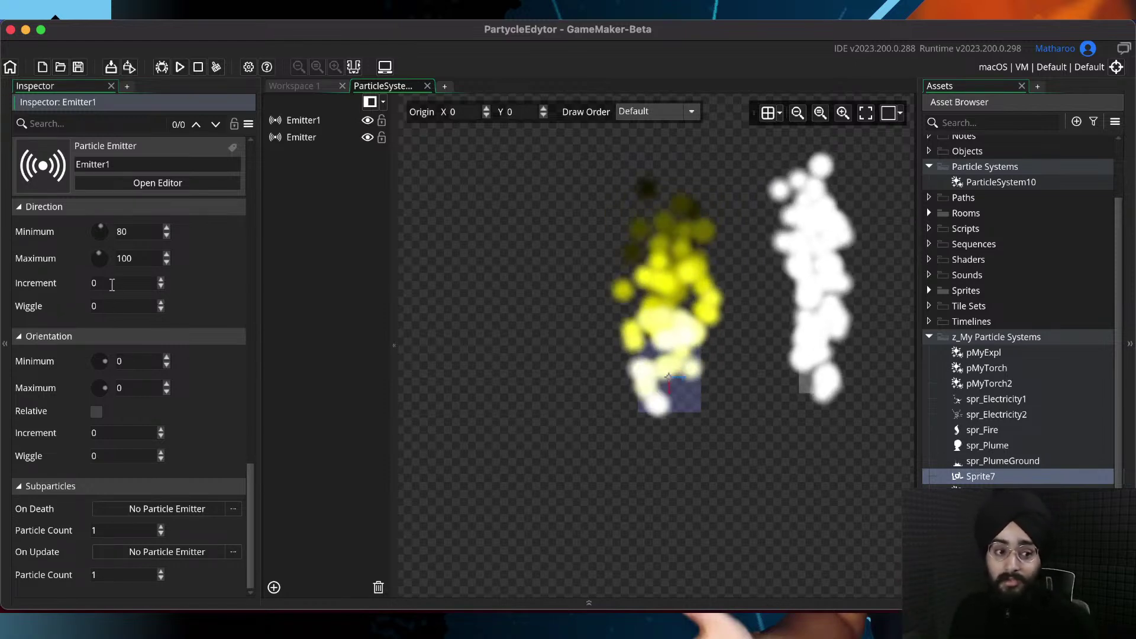
# Try curving Emitter1's particles again with a direction increment of 1 and save the project
pyautogui.doubleClick(97, 283)
pyautogui.write('1')
pyautogui.click(117, 309)
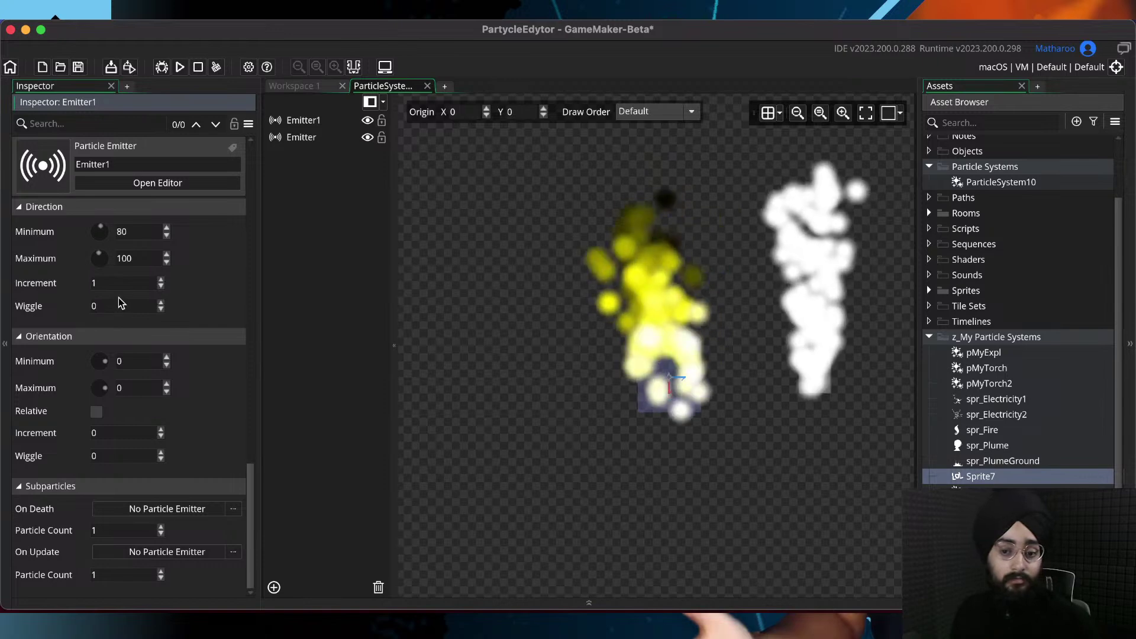
pyautogui.scroll(3, 684, 341)
pyautogui.moveTo(648, 354); pyautogui.dragTo(663, 371, button='middle')
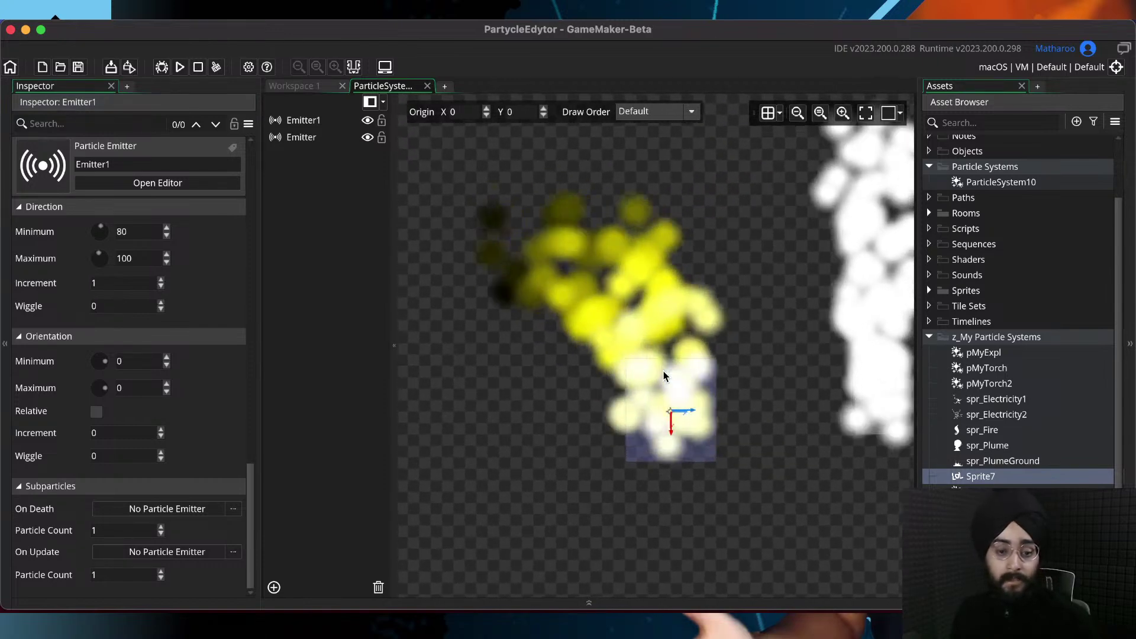
# Try direction wiggle values of 5, 20 and 50 on Emitter1's particles, and save the project
pyautogui.moveTo(114, 308); pyautogui.dragTo(70, 309)
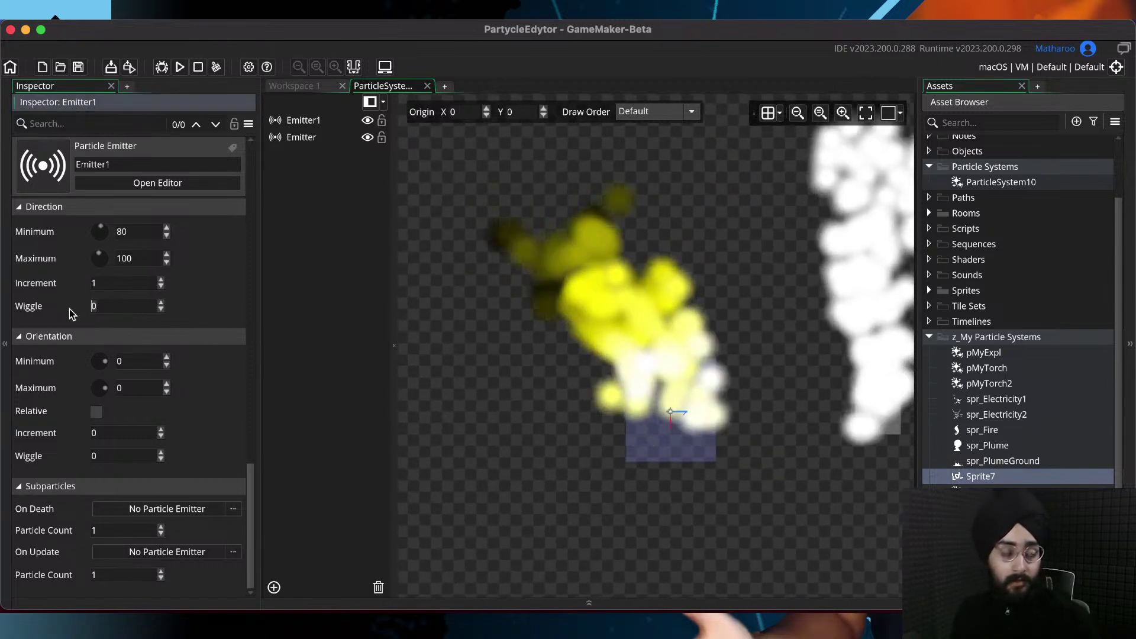
pyautogui.write('5')
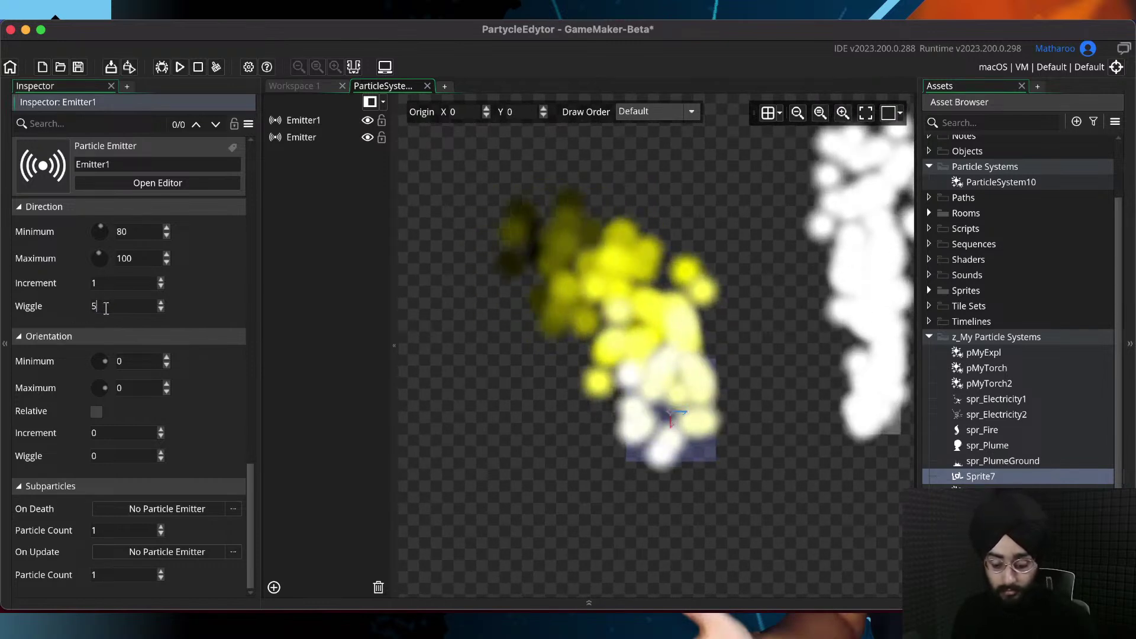
pyautogui.press('BackSpace')
pyautogui.write('20')
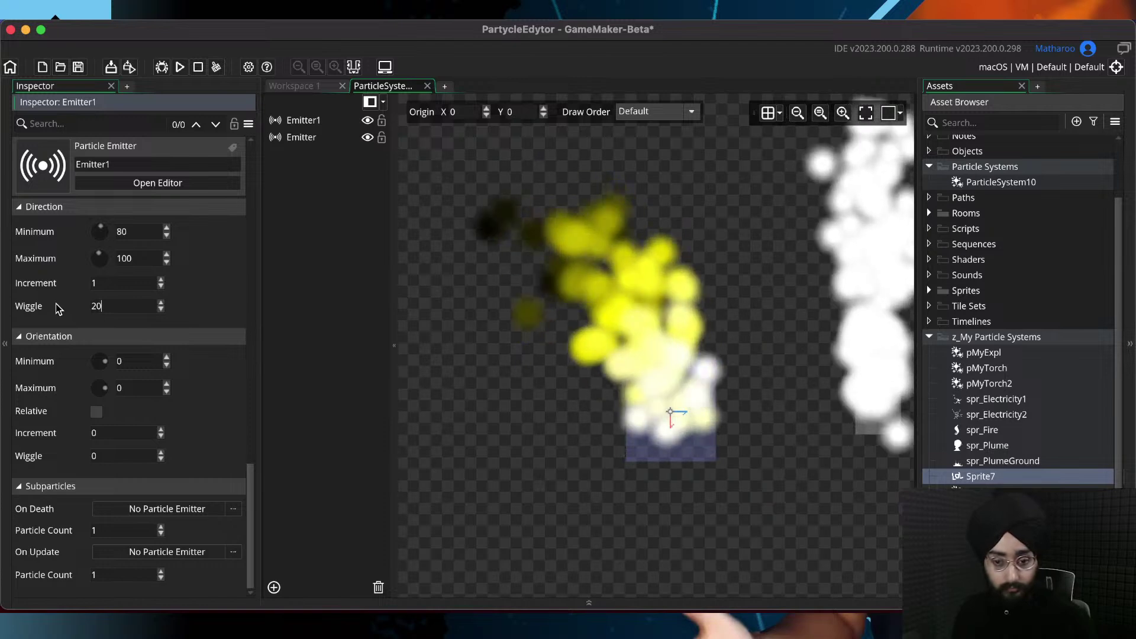
pyautogui.click(106, 285)
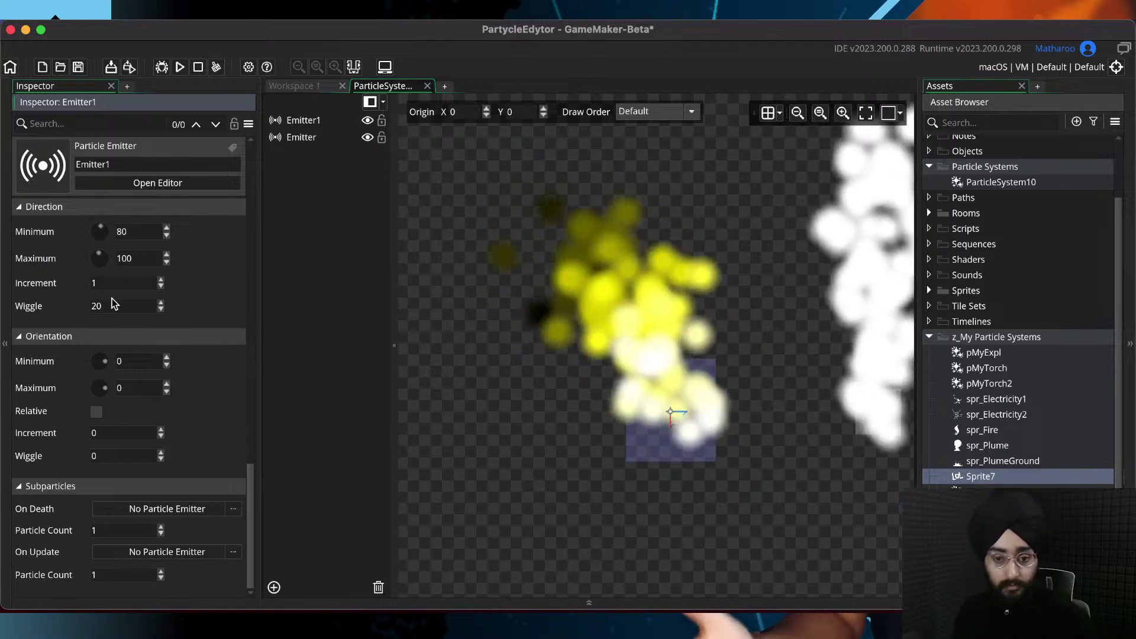
pyautogui.press('Tab')
pyautogui.write('50')
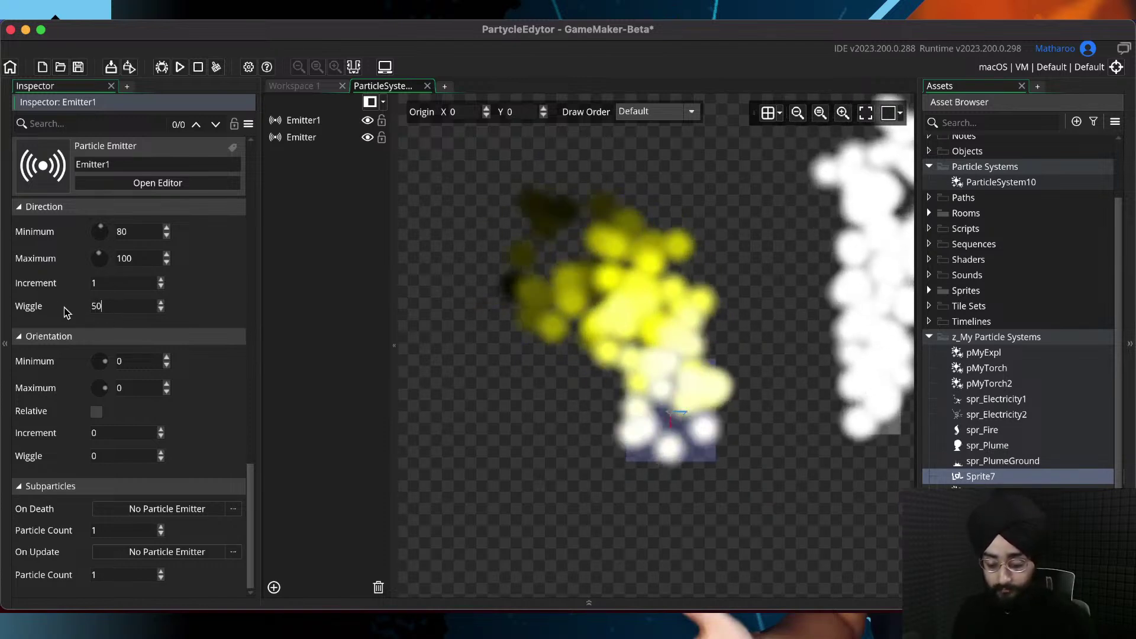
pyautogui.click(109, 286)
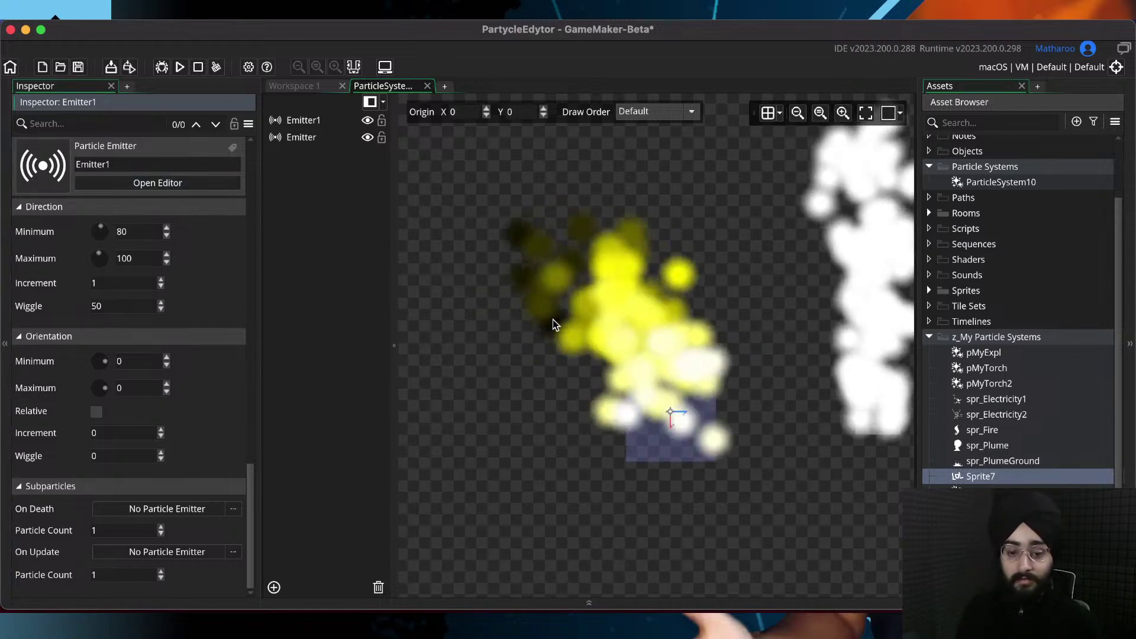
pyautogui.moveTo(553, 319); pyautogui.dragTo(550, 322, button='middle')
pyautogui.press('super+s')
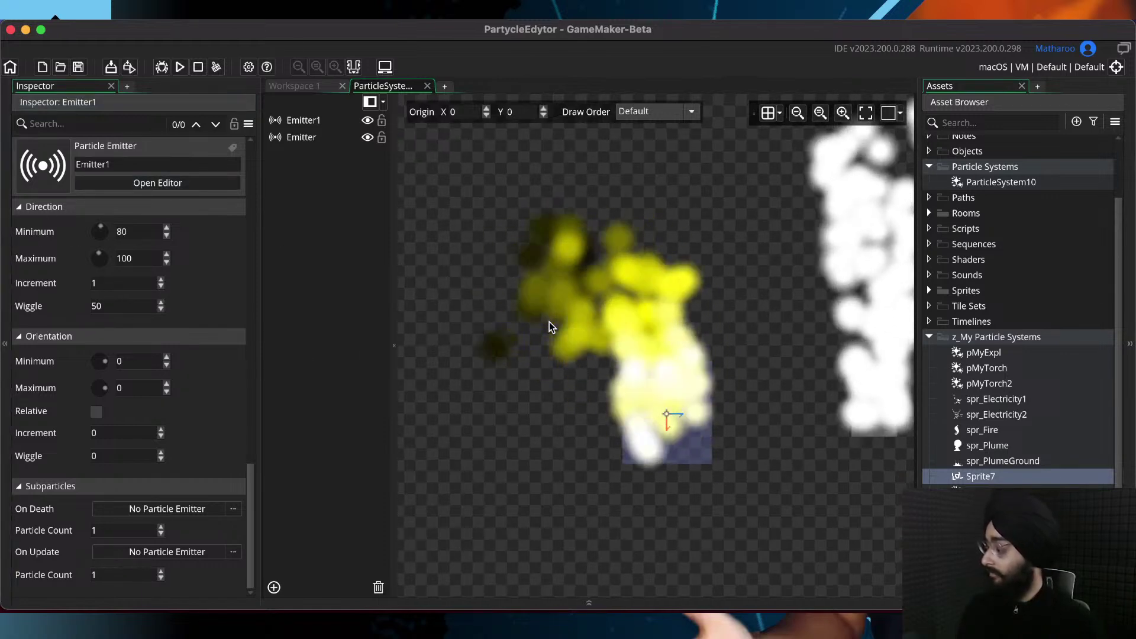
# Try fading Emitter1's middle yellow colour with an alpha of about 10, restore the alpha to 255 and accept the colour
pyautogui.scroll(10, 166, 388)
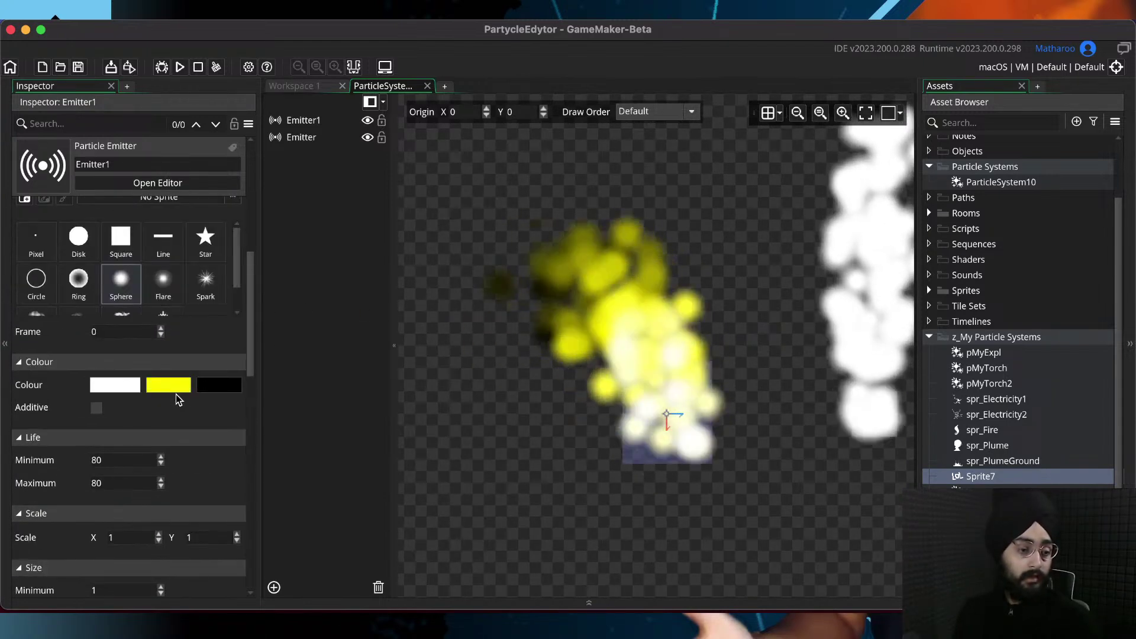
pyautogui.scroll(-3, 176, 395)
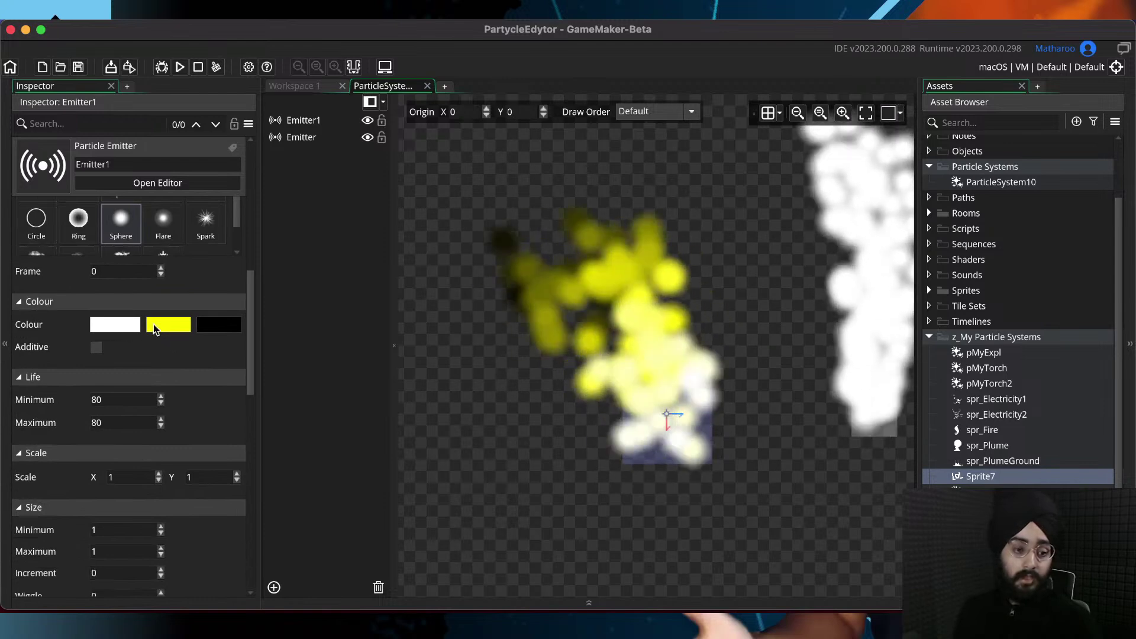
pyautogui.click(161, 324)
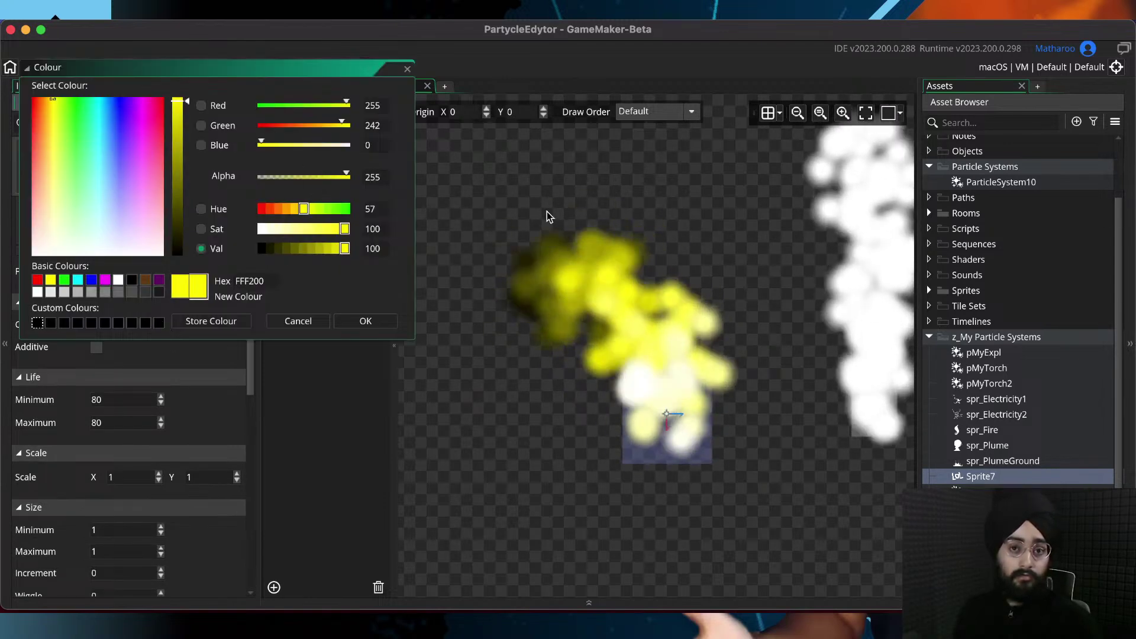
pyautogui.moveTo(255, 72); pyautogui.dragTo(448, 237)
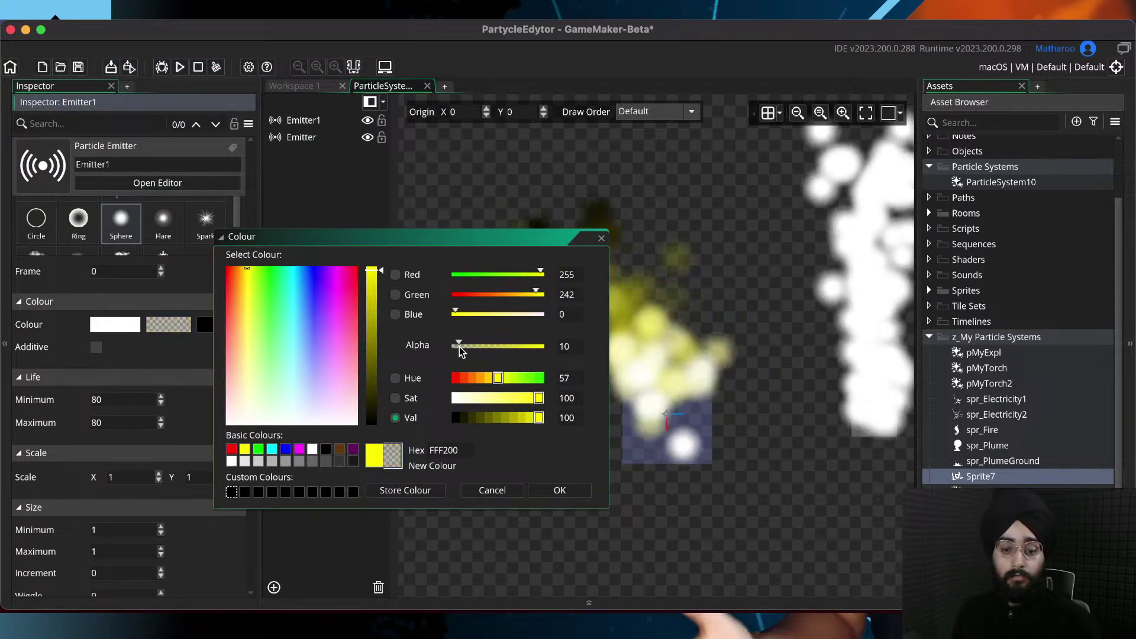
pyautogui.moveTo(480, 242); pyautogui.dragTo(278, 220)
pyautogui.moveTo(257, 323); pyautogui.dragTo(355, 324)
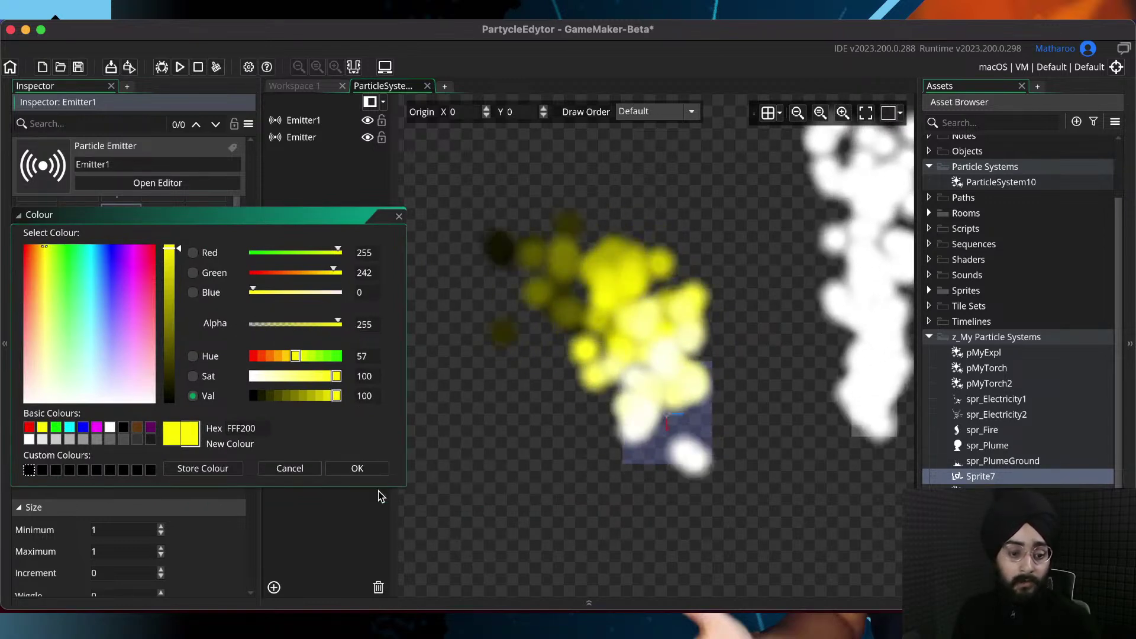
pyautogui.click(357, 468)
# Reset Emitter1's direction wiggle and increment to 0, and save the project
pyautogui.scroll(-10, 223, 381)
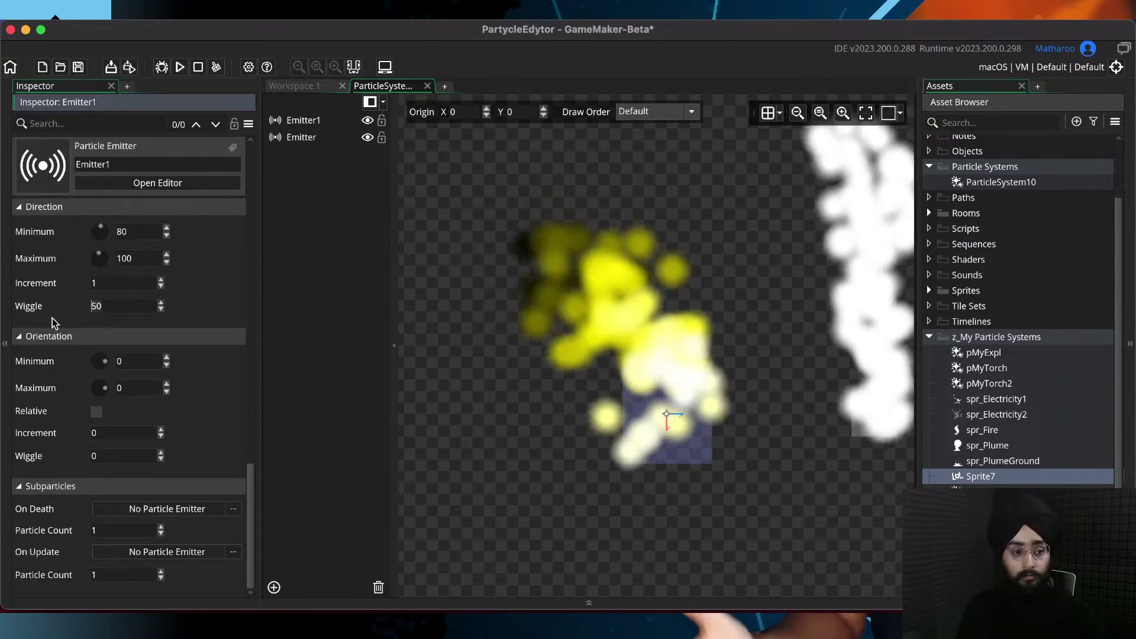
pyautogui.write('0')
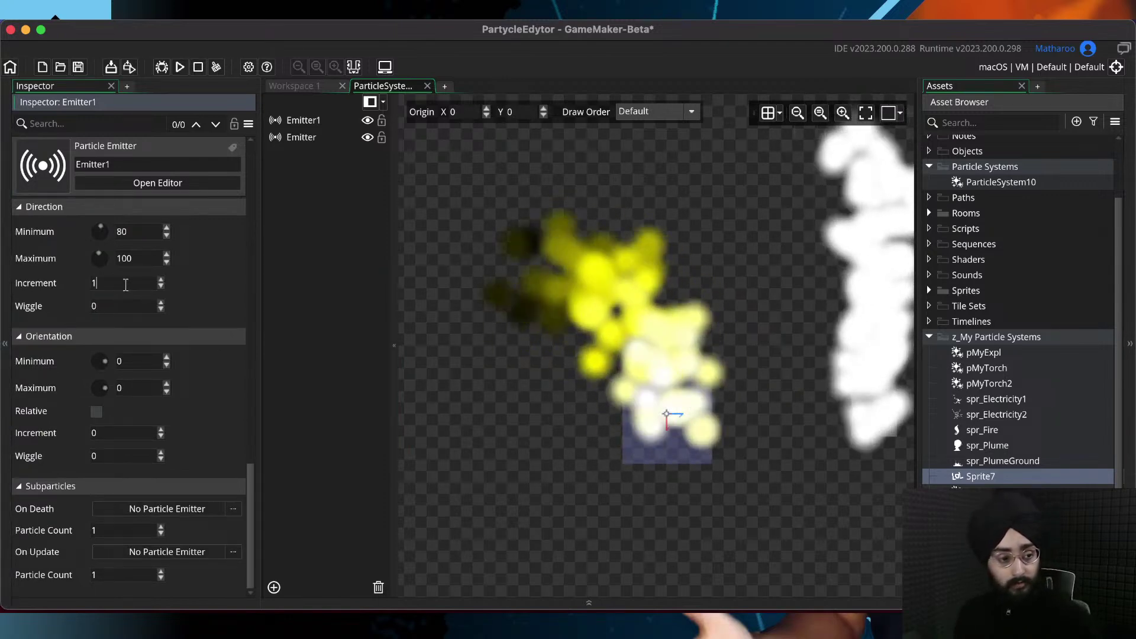
pyautogui.moveTo(142, 284); pyautogui.dragTo(11, 291)
pyautogui.write('0')
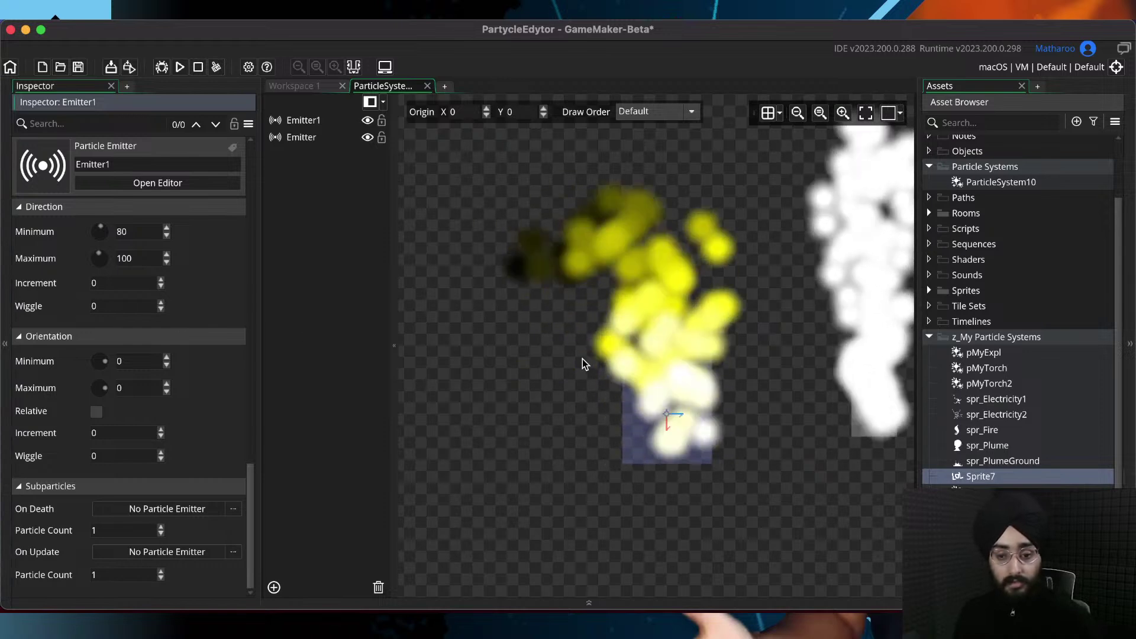
pyautogui.hotkey('ctrl', 's')
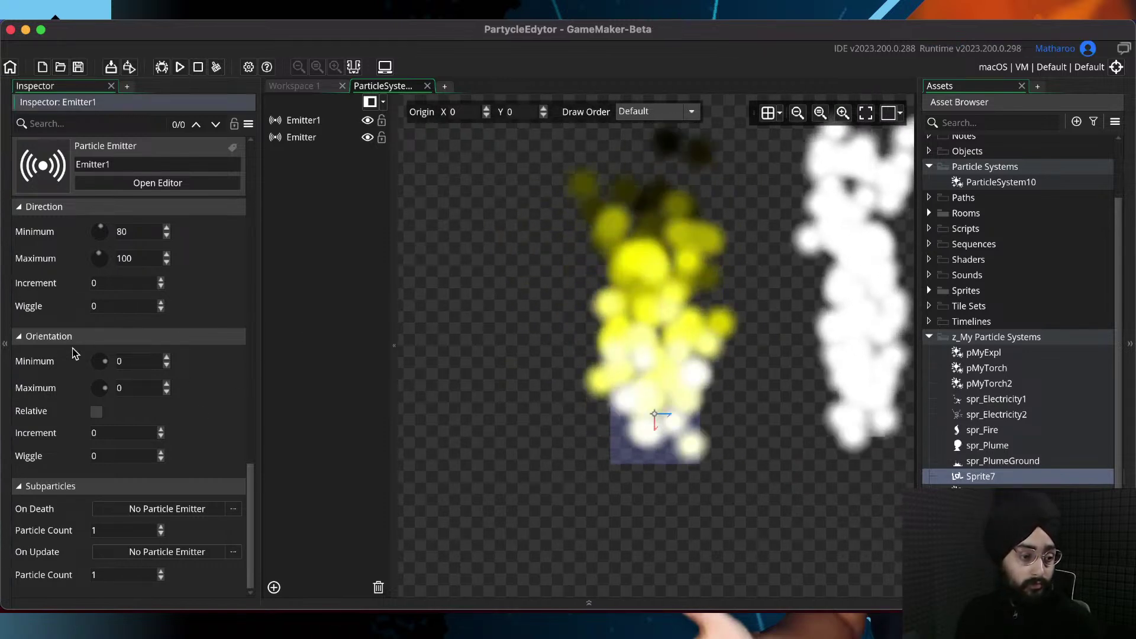
# Assign the sprite spr_Fire from z_My Particle Systems as Emitter1's particle texture
pyautogui.scroll(5, 178, 424)
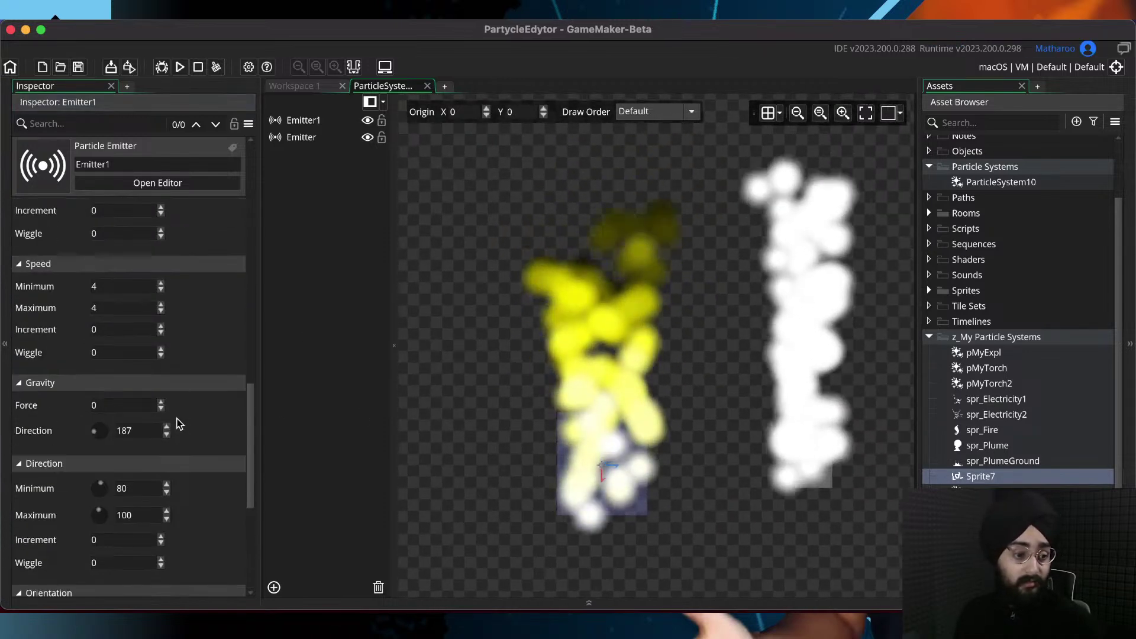
pyautogui.scroll(-5, 178, 424)
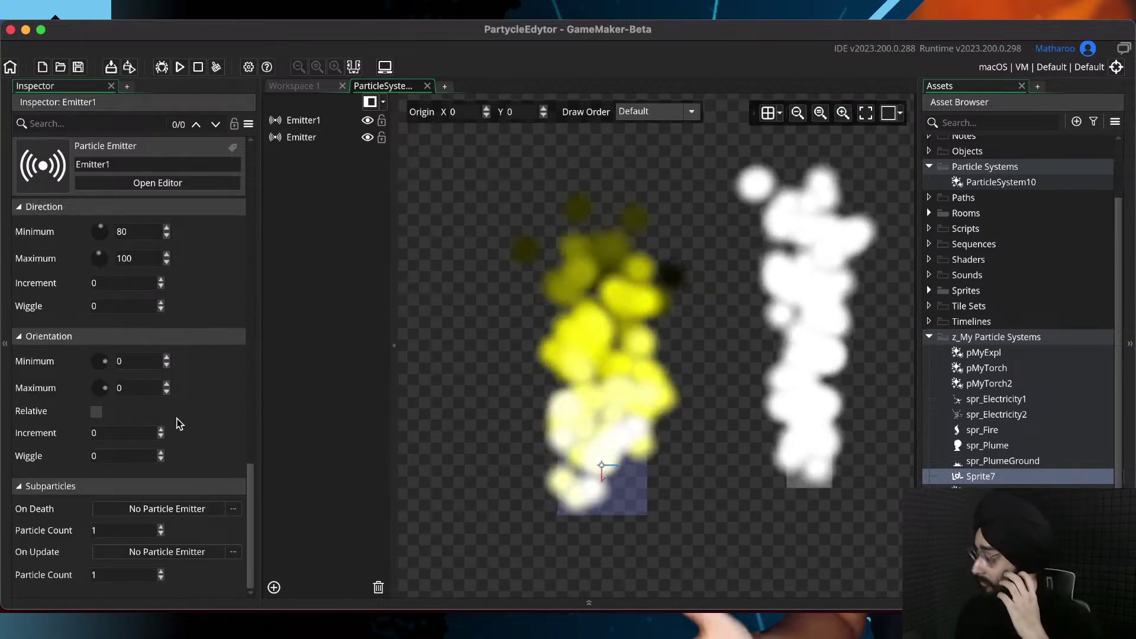
pyautogui.scroll(3, 177, 424)
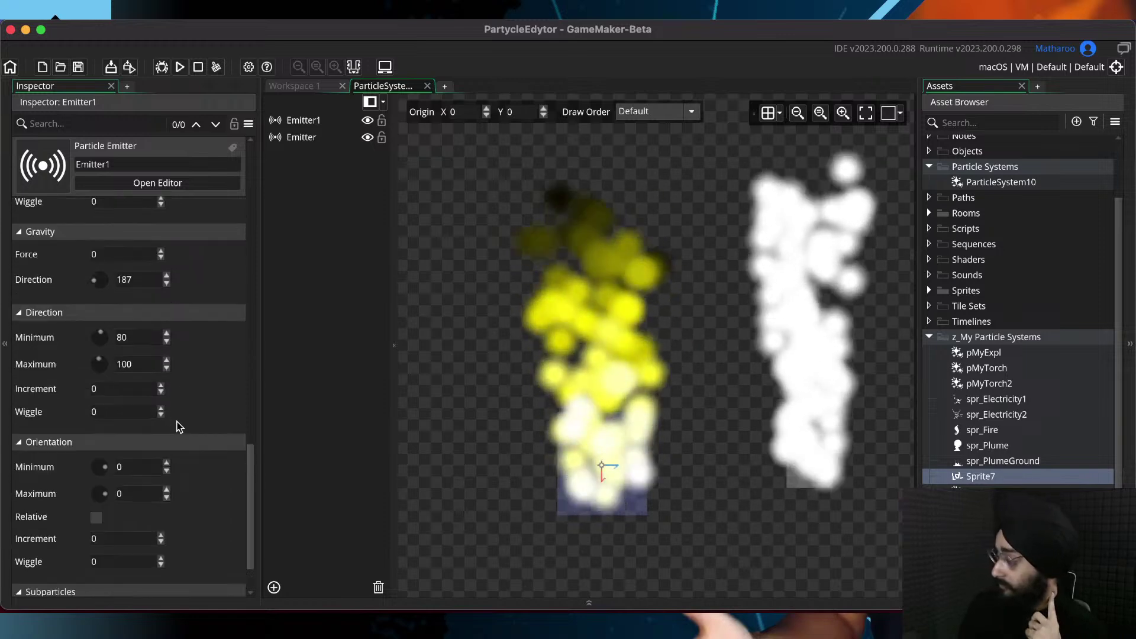
pyautogui.scroll(3, 180, 425)
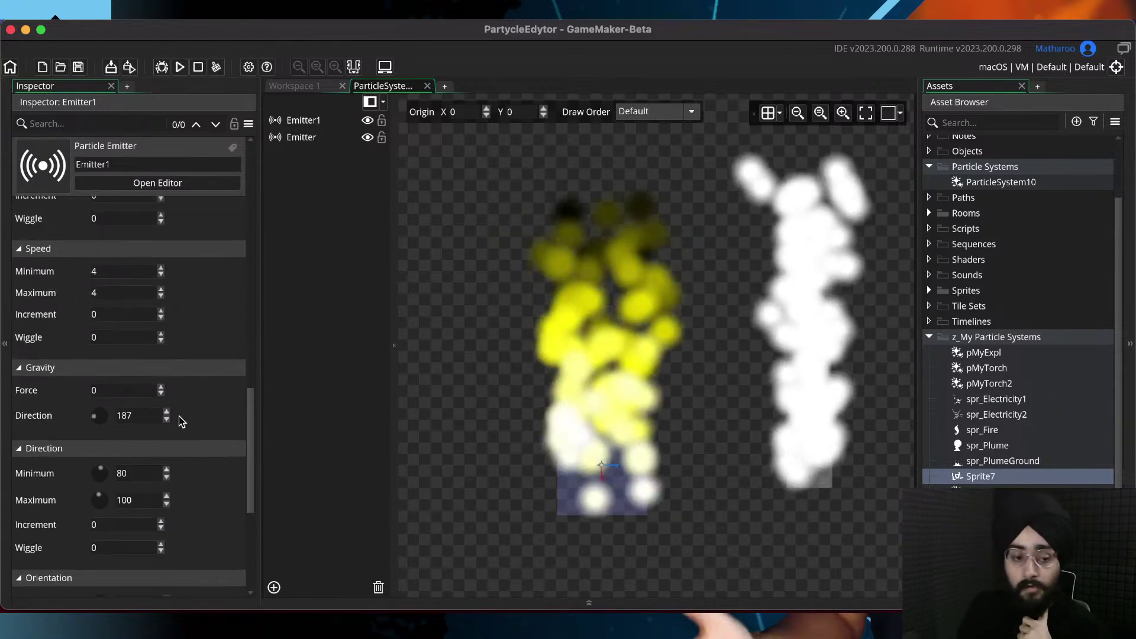
pyautogui.scroll(15, 184, 339)
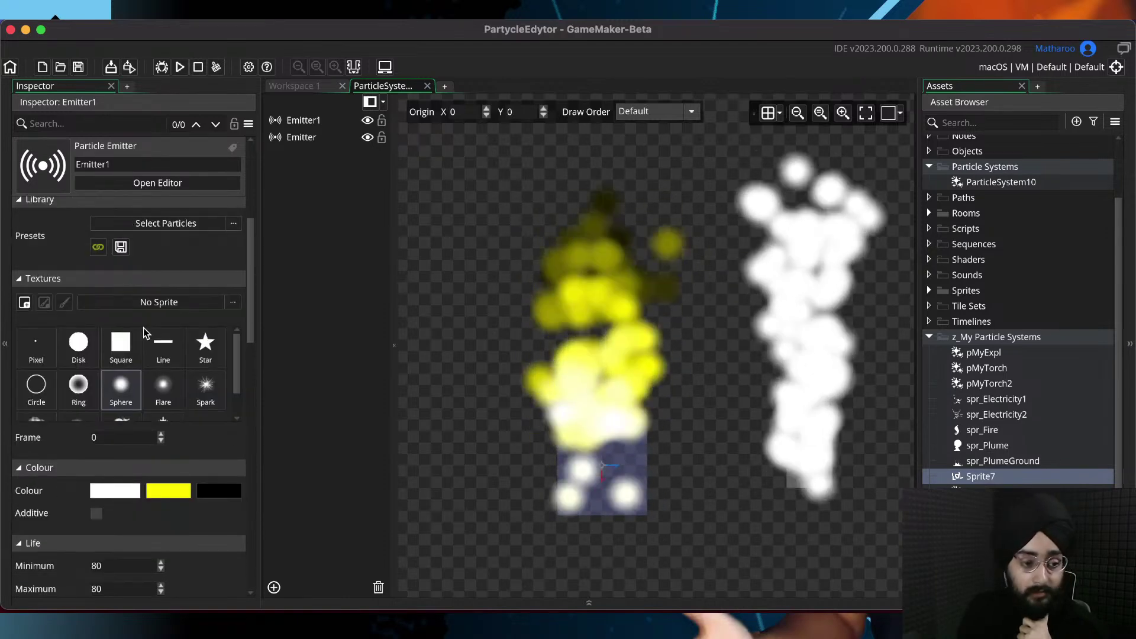
pyautogui.click(142, 307)
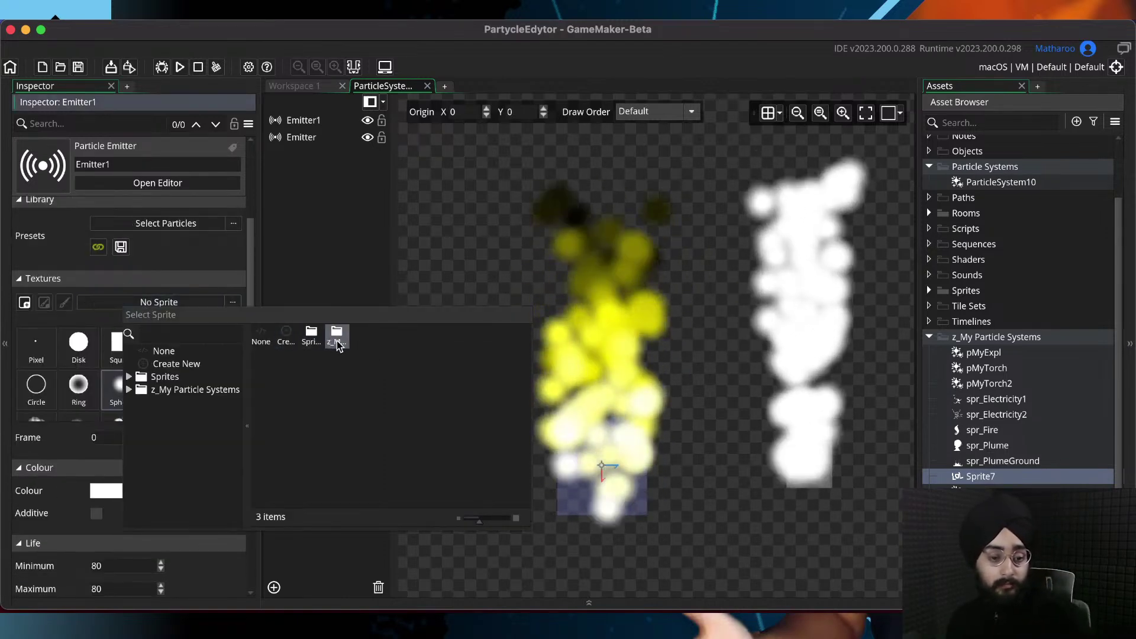
pyautogui.doubleClick(335, 334)
pyautogui.doubleClick(335, 334)
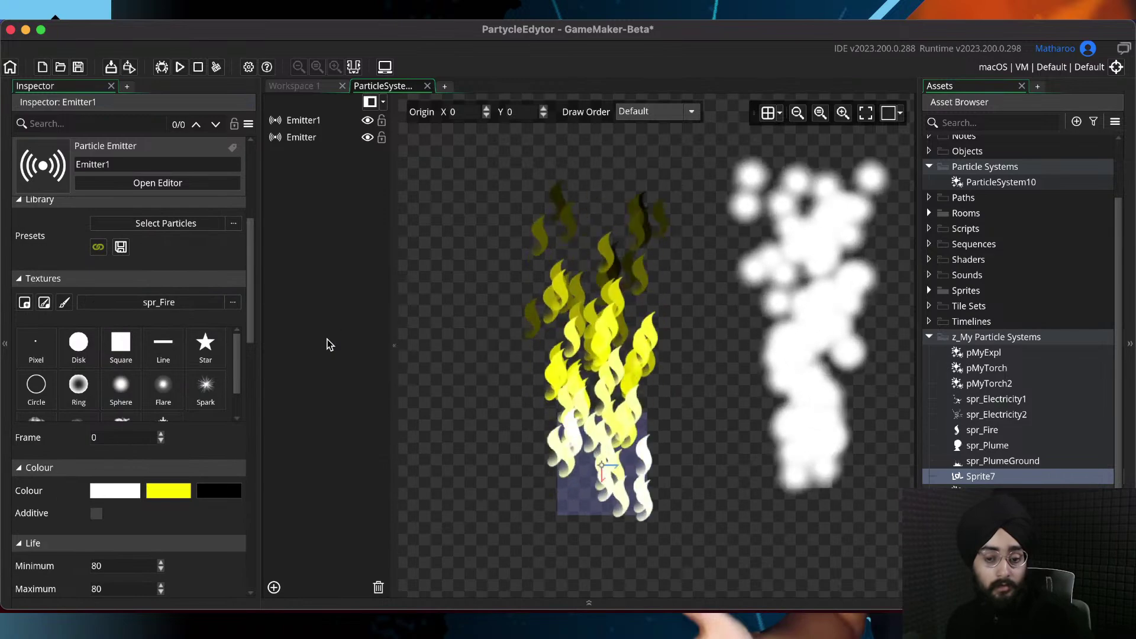
# Move Emitter1 to about X -304, Y -82 and shrink its area to about 45 by 47
pyautogui.scroll(-10, 204, 480)
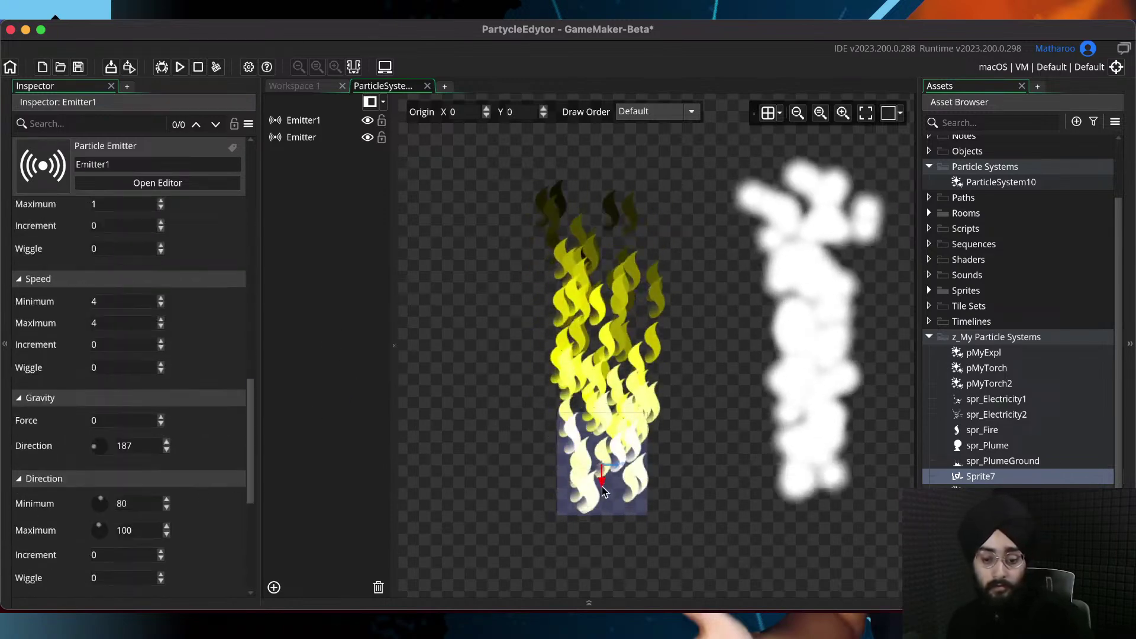
pyautogui.click(602, 487)
pyautogui.moveTo(621, 388); pyautogui.dragTo(467, 388)
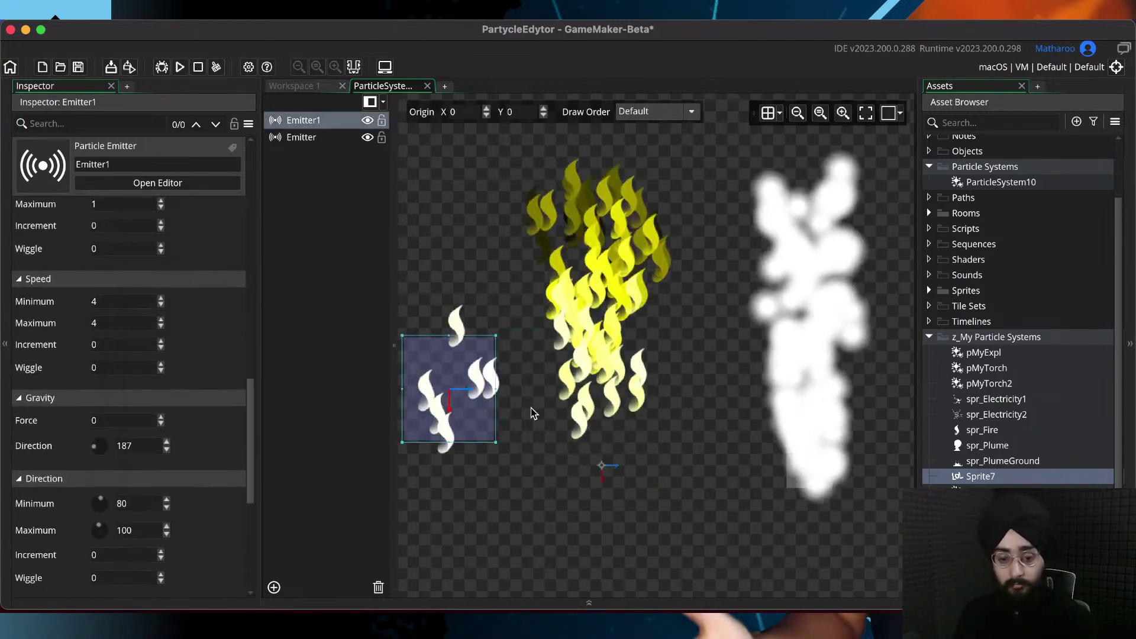
pyautogui.moveTo(543, 406); pyautogui.dragTo(715, 401, button='middle')
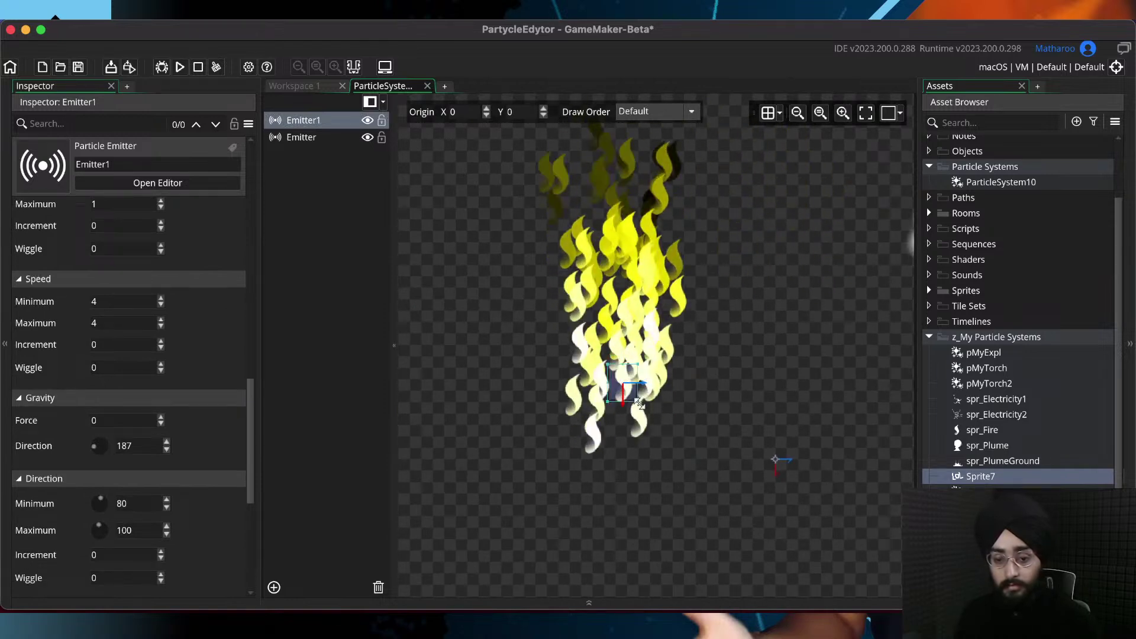
pyautogui.moveTo(591, 412); pyautogui.dragTo(565, 418)
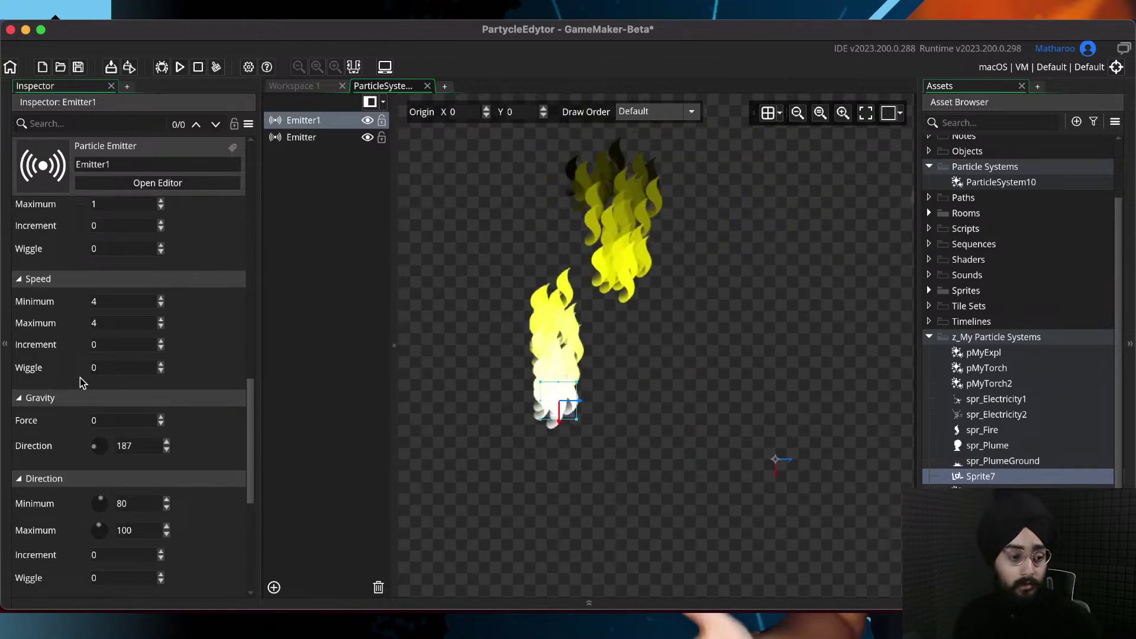
# Thin out Emitter1's flames by lowering its particle count to -4
pyautogui.scroll(10, 170, 438)
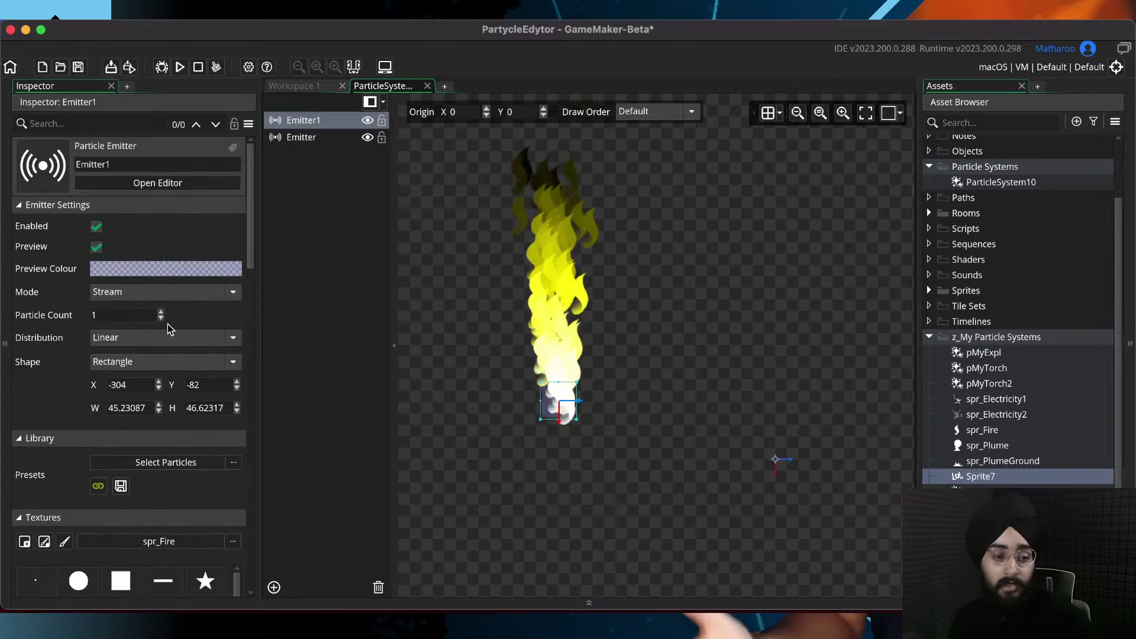
pyautogui.click(161, 318)
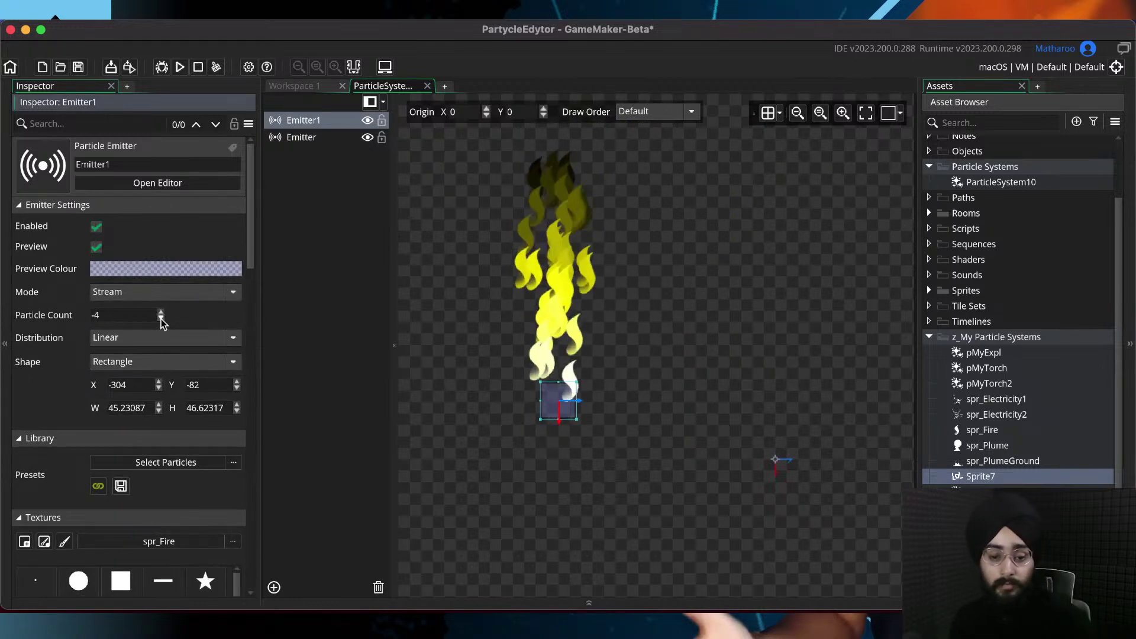
pyautogui.click(161, 318)
# Set Emitter1's direction increment to -2
pyautogui.scroll(-10, 183, 479)
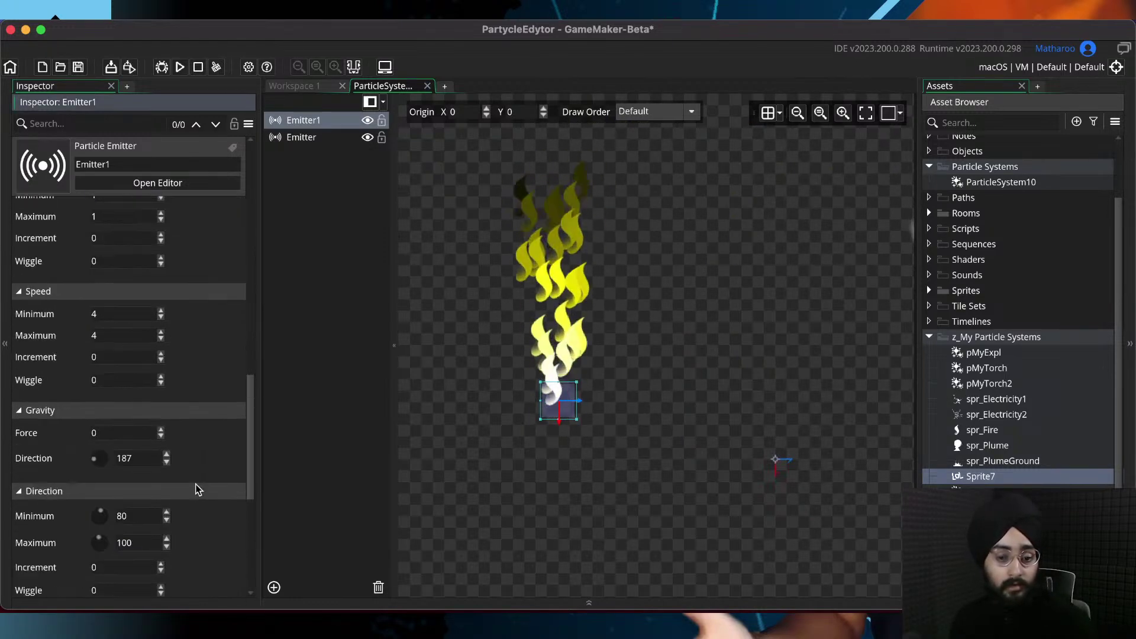
pyautogui.scroll(5, 190, 477)
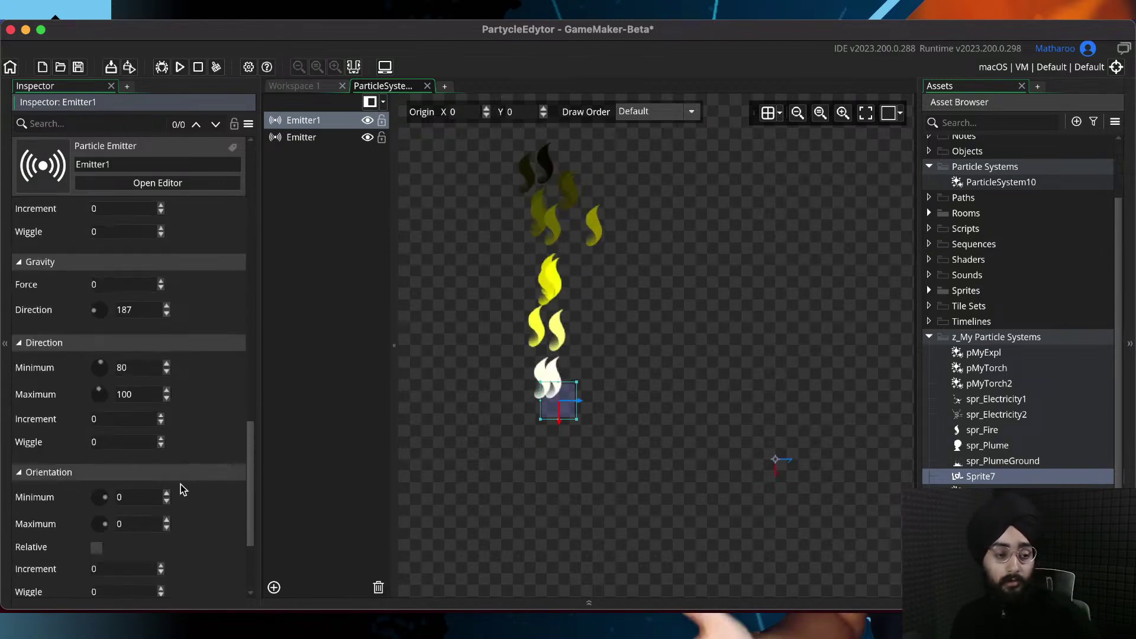
pyautogui.scroll(-3, 197, 422)
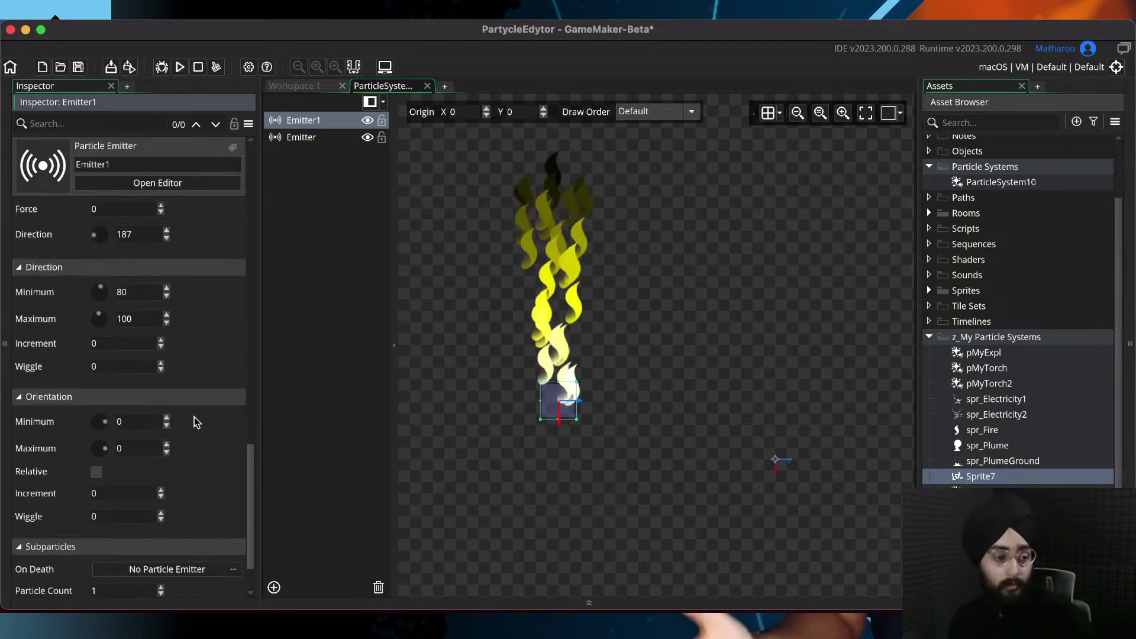
pyautogui.scroll(-1, 194, 417)
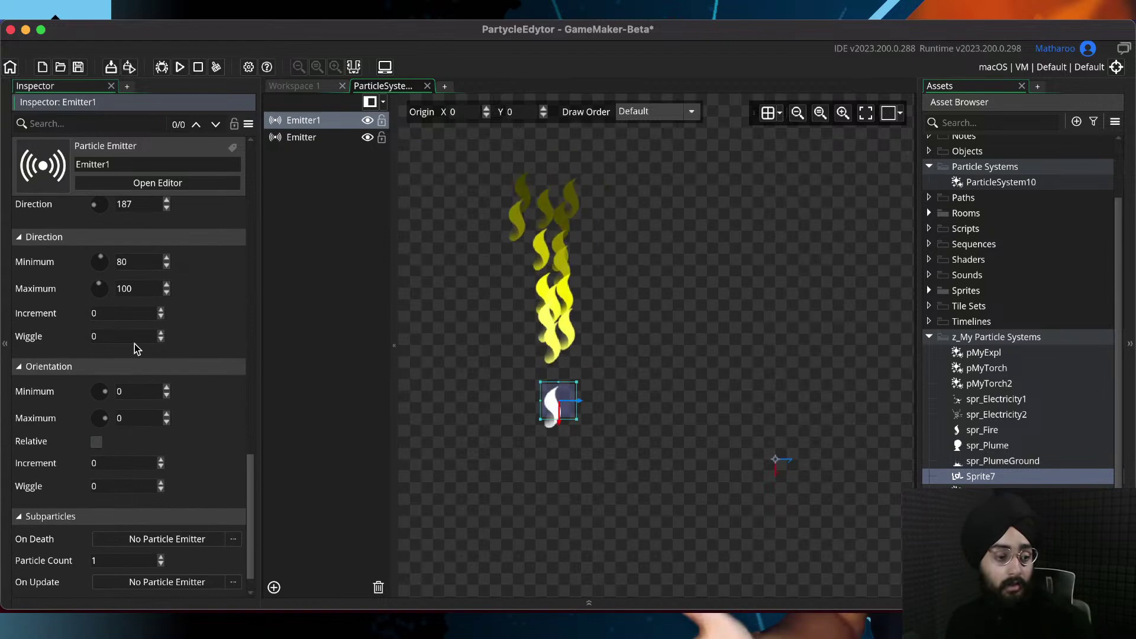
pyautogui.scroll(-1, 159, 373)
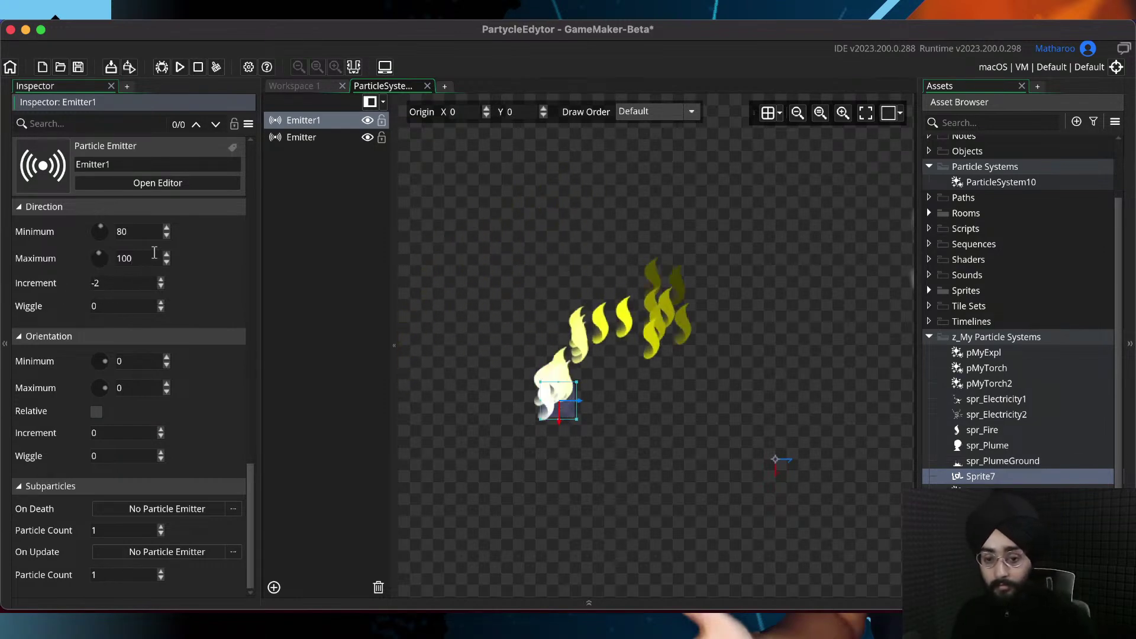
# Set Emitter1's minimum and maximum life to 140 and its direction increment to -1
pyautogui.moveTo(664, 456); pyautogui.dragTo(621, 406, button='middle')
pyautogui.scroll(15, 171, 460)
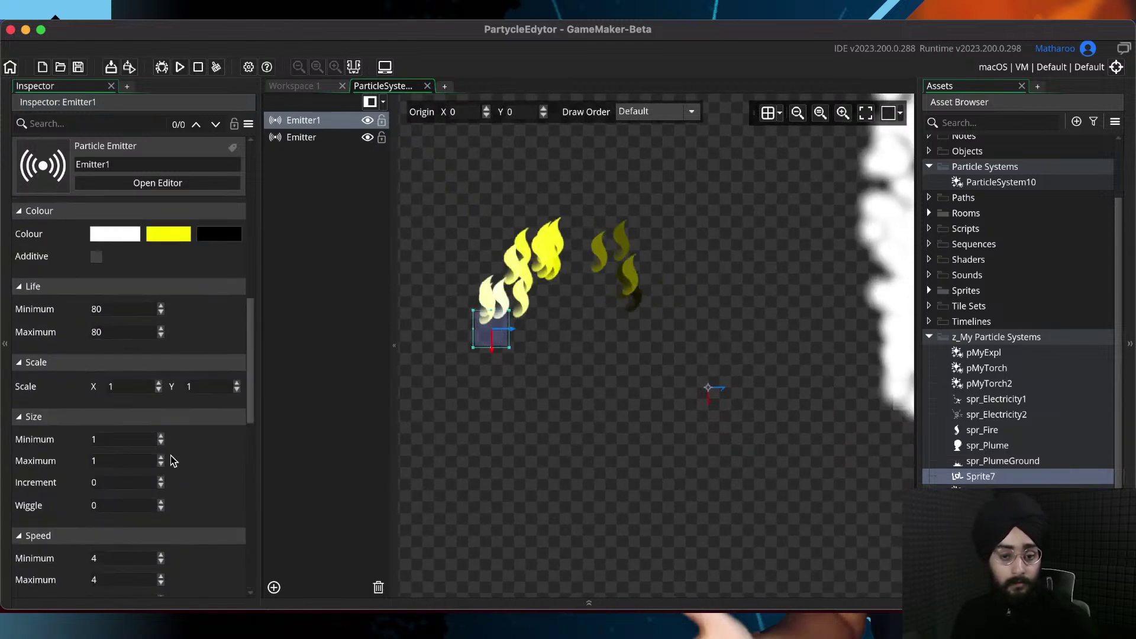
pyautogui.scroll(-12, 155, 454)
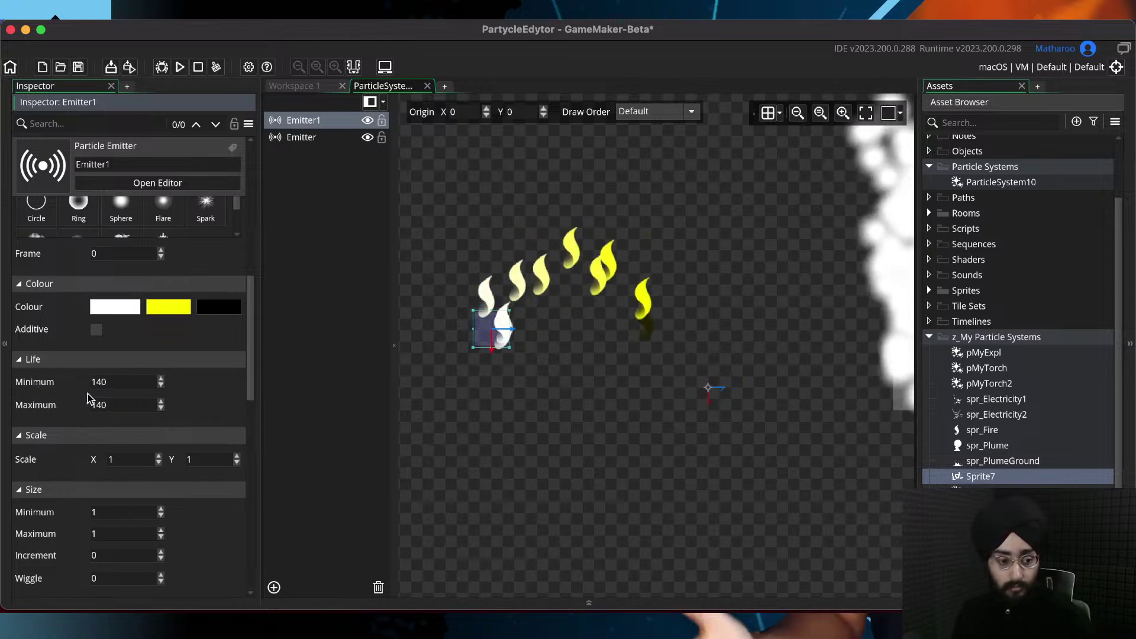
pyautogui.scroll(-10, 187, 371)
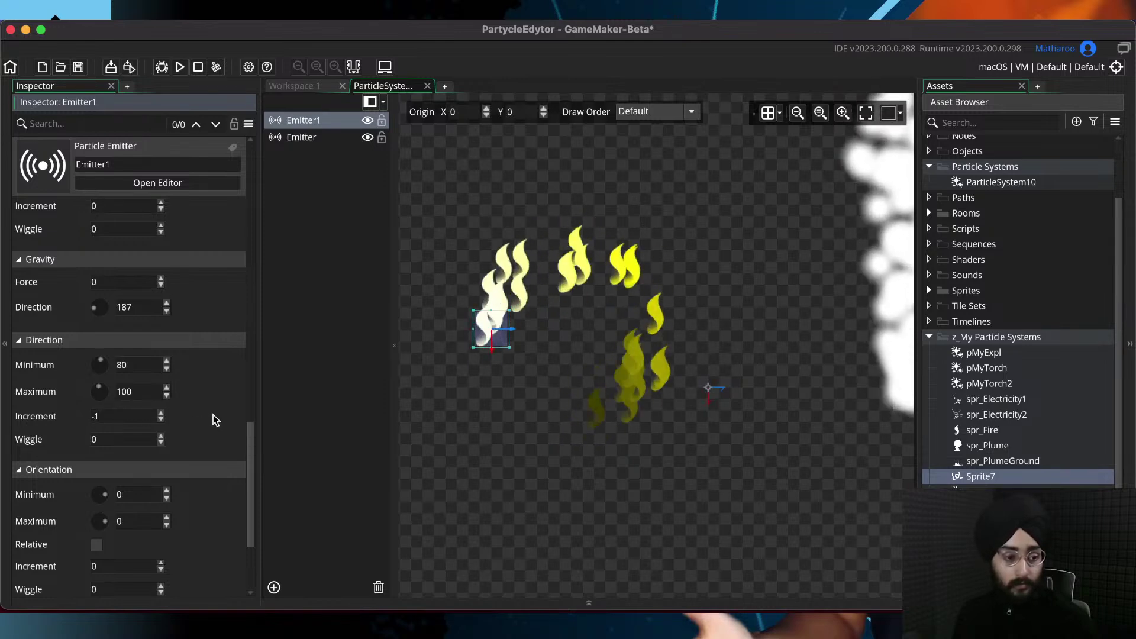
# Make Emitter1's orientation relative to its direction and set both the minimum and maximum orientation to 90
pyautogui.moveTo(613, 337)
pyautogui.mouseDown(button='middle')
pyautogui.moveTo(586, 407)
pyautogui.moveTo(590, 460)
pyautogui.moveTo(597, 435)
pyautogui.mouseUp(button='middle')
pyautogui.scroll(-4, 91, 411)
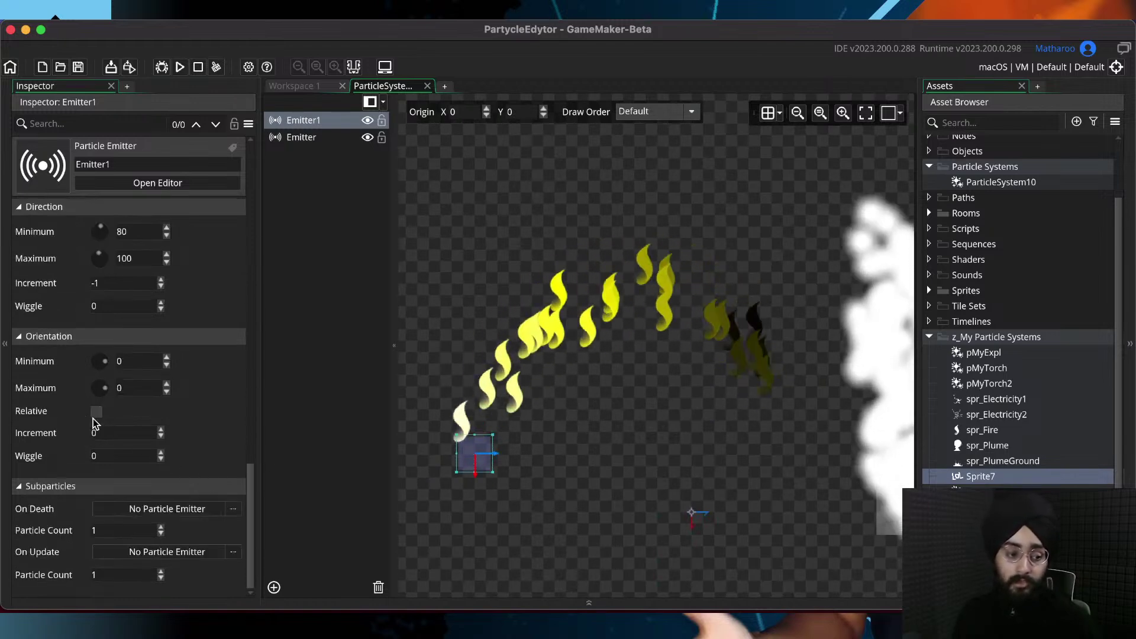
pyautogui.click(96, 412)
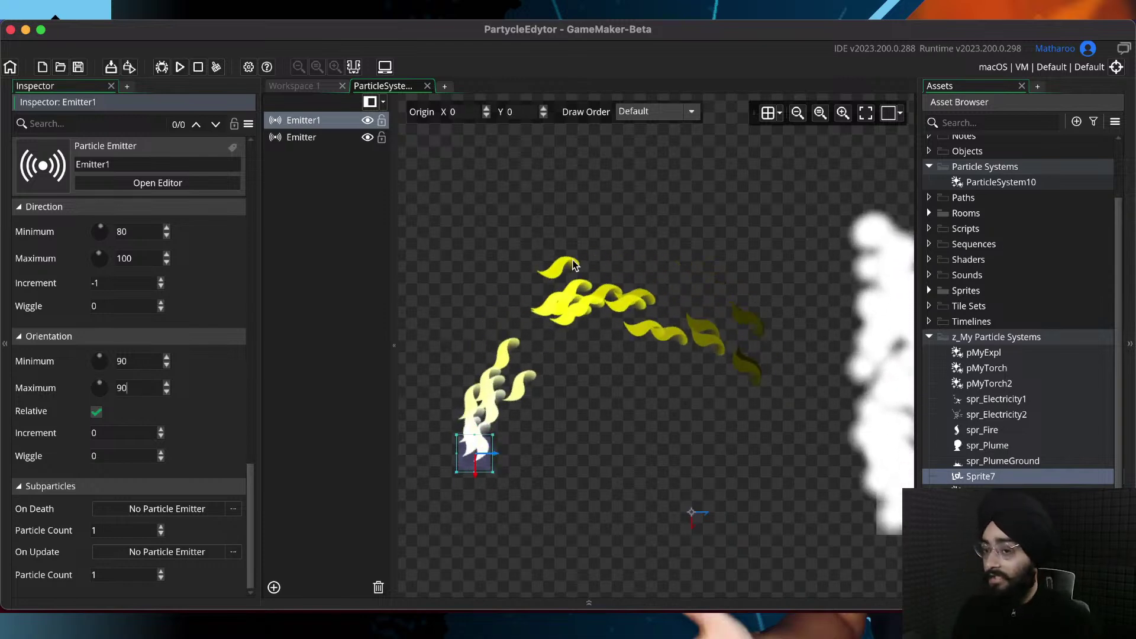
pyautogui.click(1117, 67)
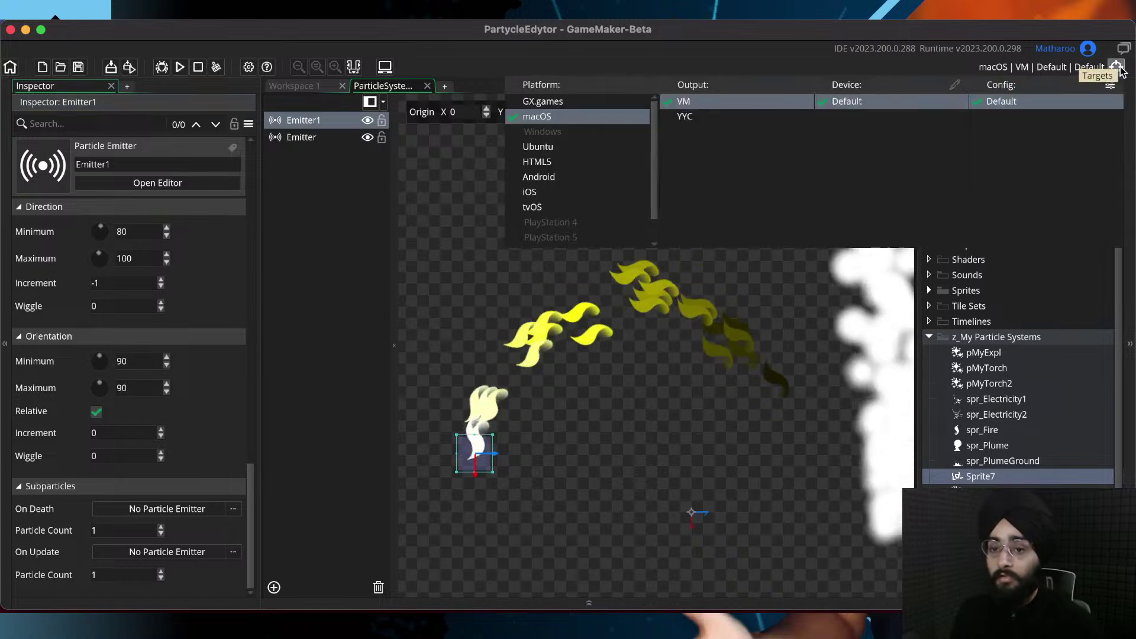
pyautogui.click(1120, 68)
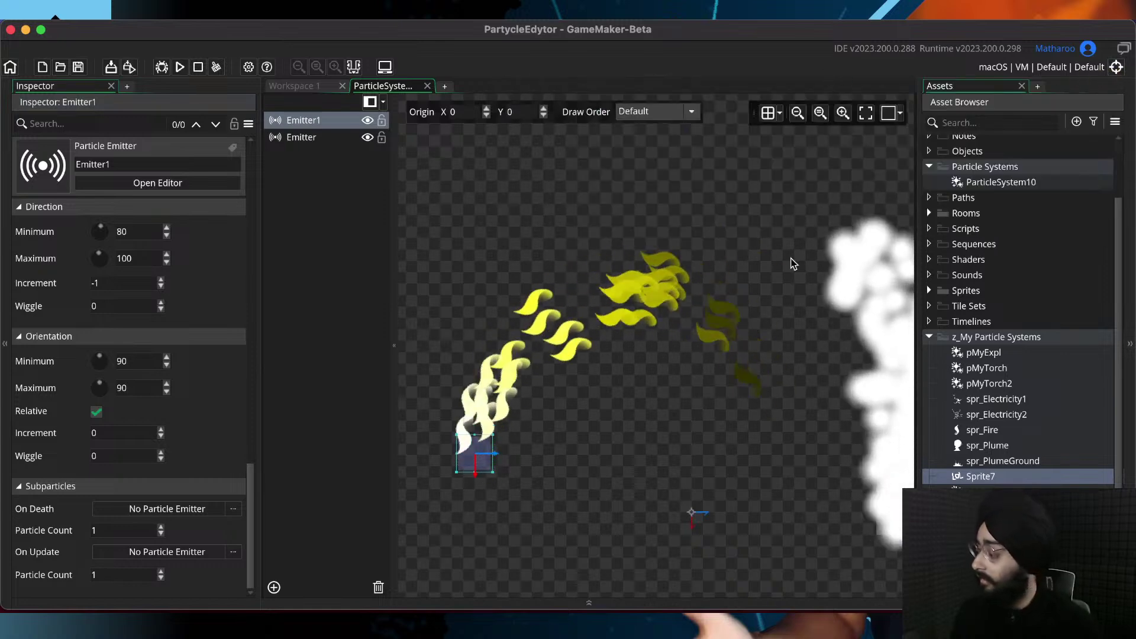
# Set Emitter1's orientation increment to 2 and orientation wiggle to 25, and save the project
pyautogui.moveTo(673, 413)
pyautogui.mouseDown(button='middle')
pyautogui.moveTo(673, 354)
pyautogui.moveTo(627, 358)
pyautogui.mouseUp(button='middle')
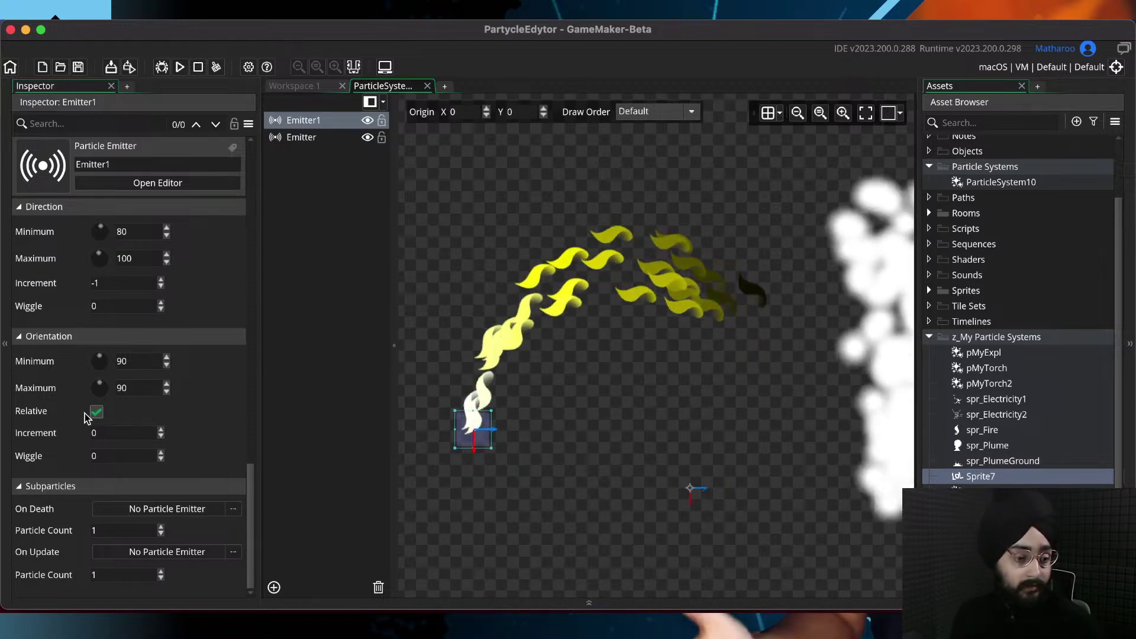
pyautogui.doubleClick(114, 434)
pyautogui.write('2')
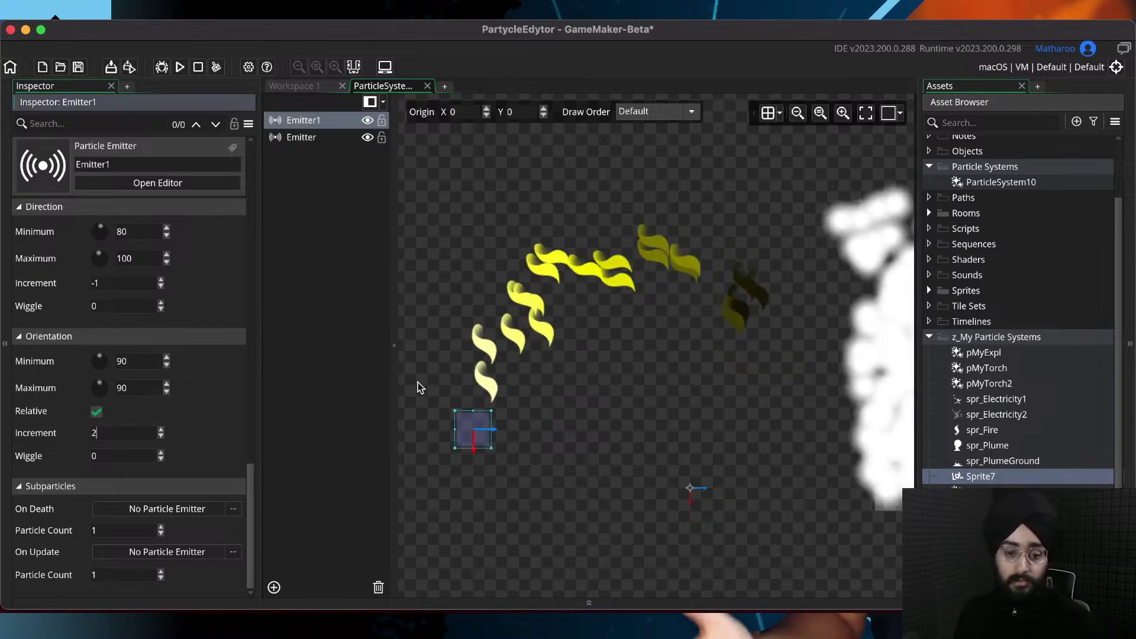
pyautogui.moveTo(514, 361); pyautogui.dragTo(509, 328, button='middle')
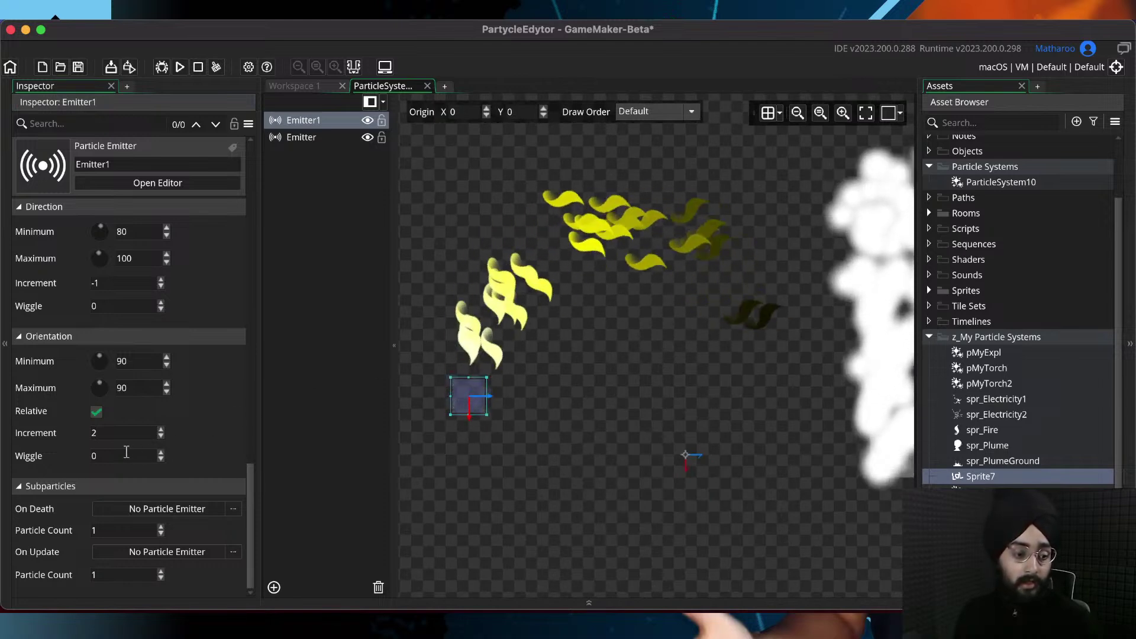
pyautogui.moveTo(121, 455); pyautogui.dragTo(60, 459)
pyautogui.write('5')
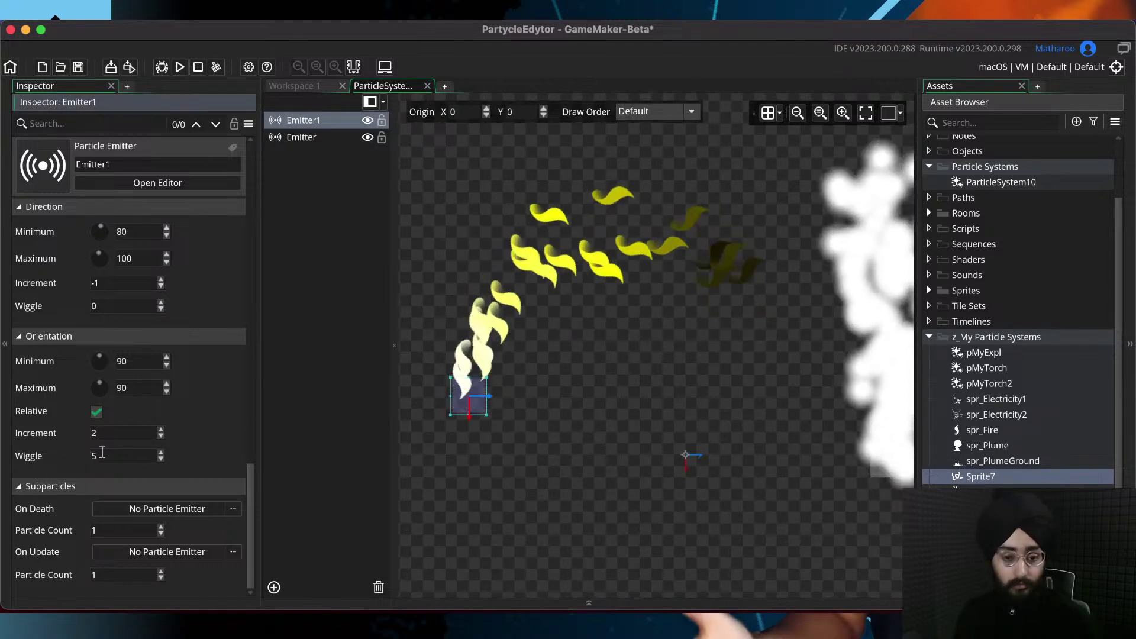
pyautogui.write('25')
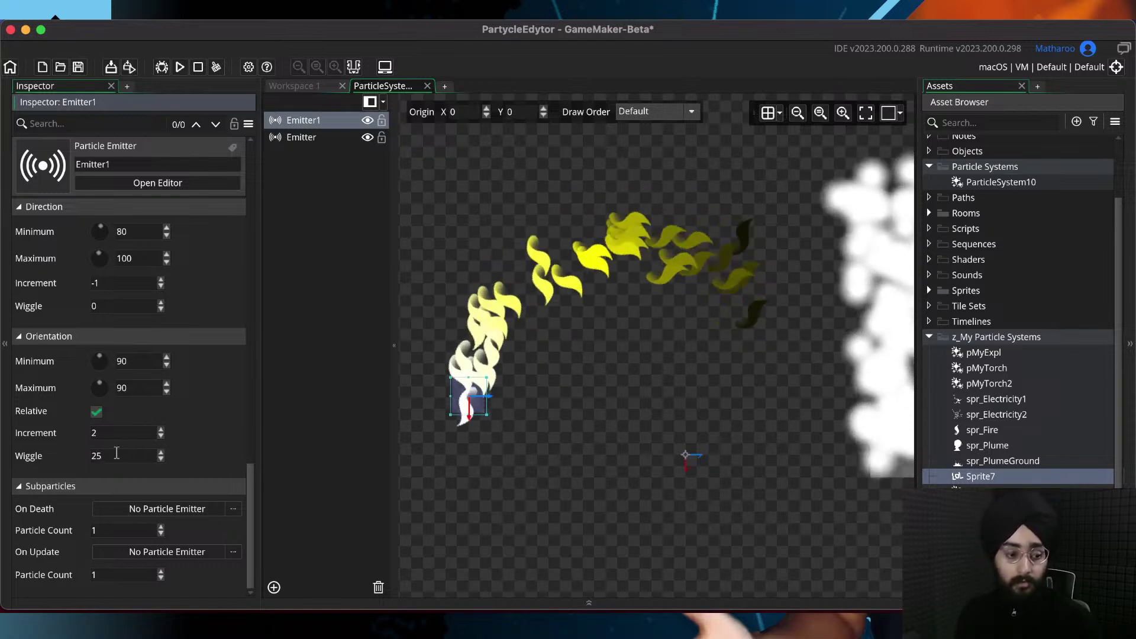
pyautogui.press('super+s')
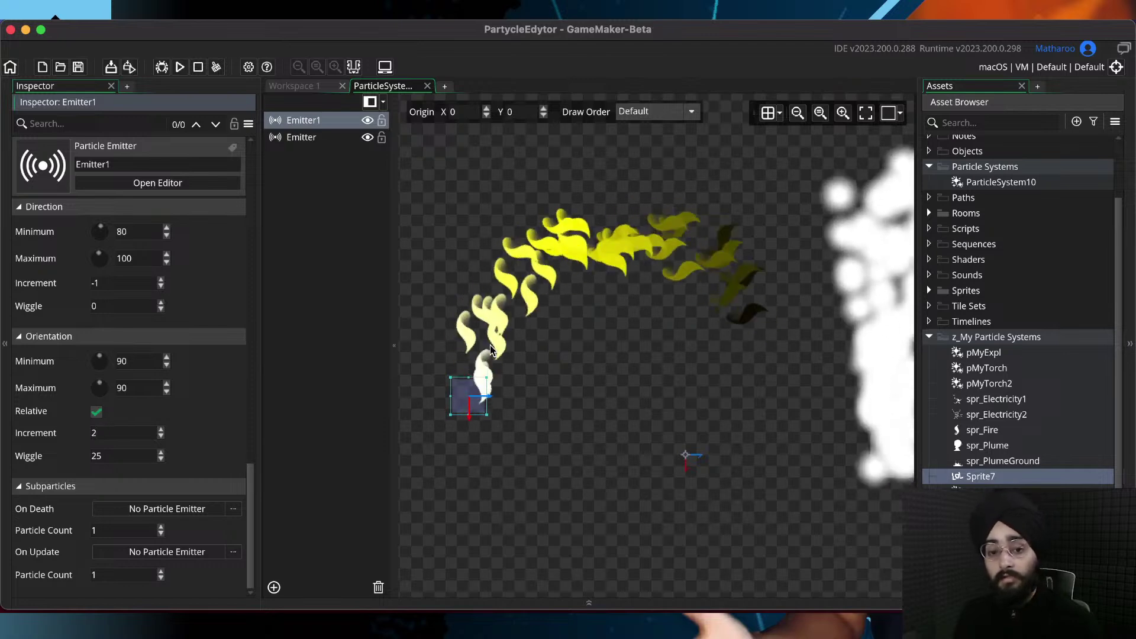
# Turn off Emitter1's relative orientation, reset the orientation increment and wiggle to 0, and save the project
pyautogui.click(96, 412)
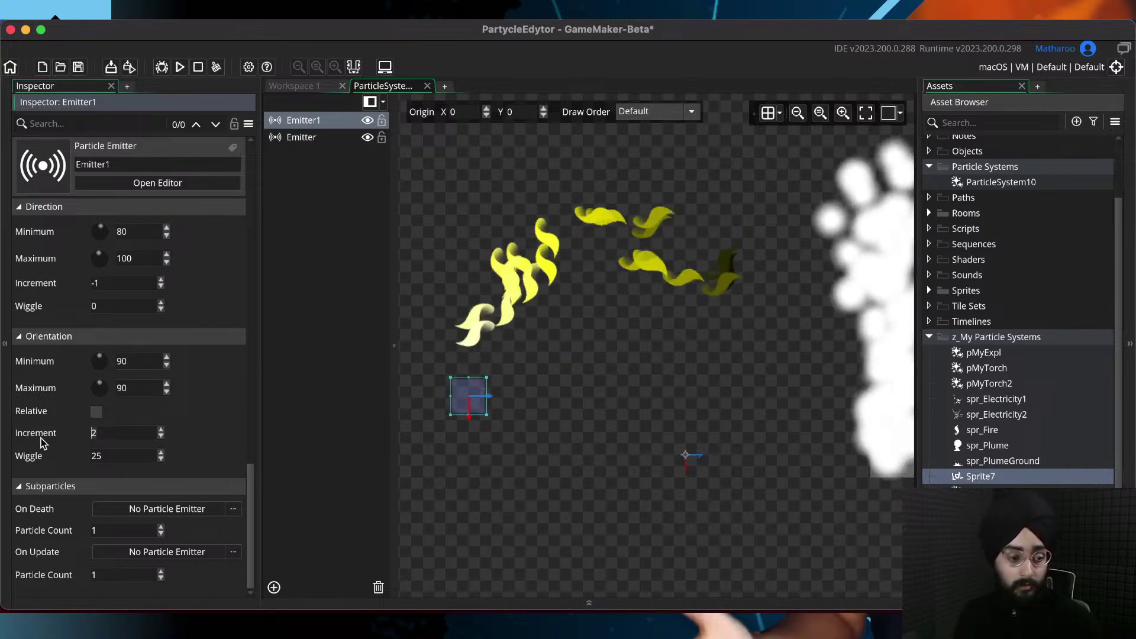
pyautogui.doubleClick(100, 460)
pyautogui.write('0')
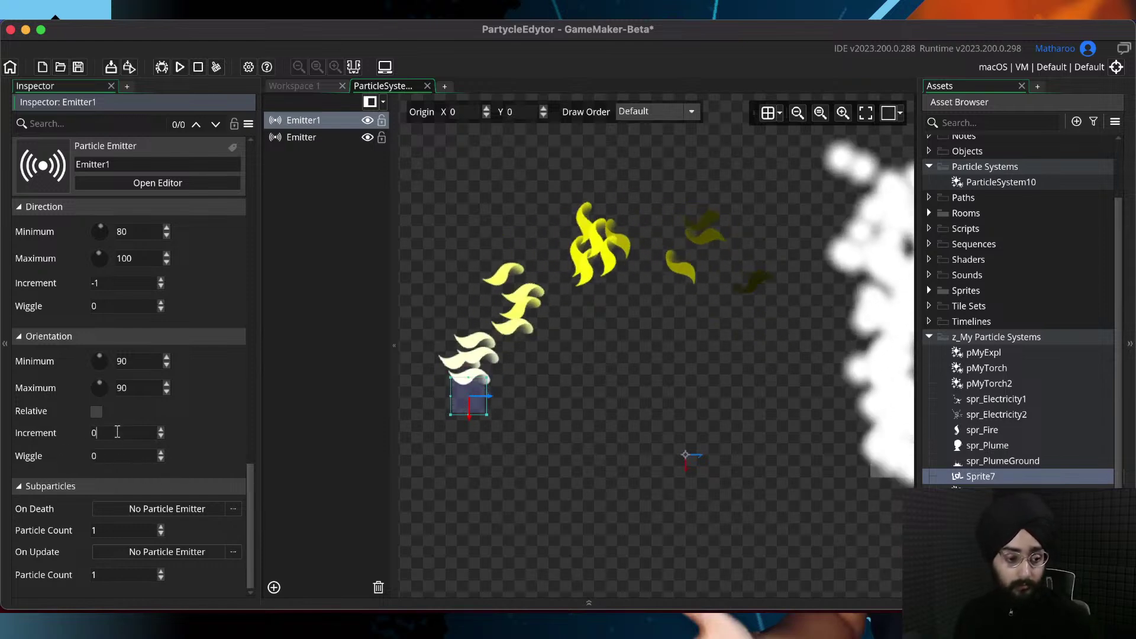
pyautogui.press('super+s')
# Reset Emitter1's minimum and maximum orientation to 0 and deselect the emitter
pyautogui.moveTo(521, 333); pyautogui.dragTo(539, 315, button='middle')
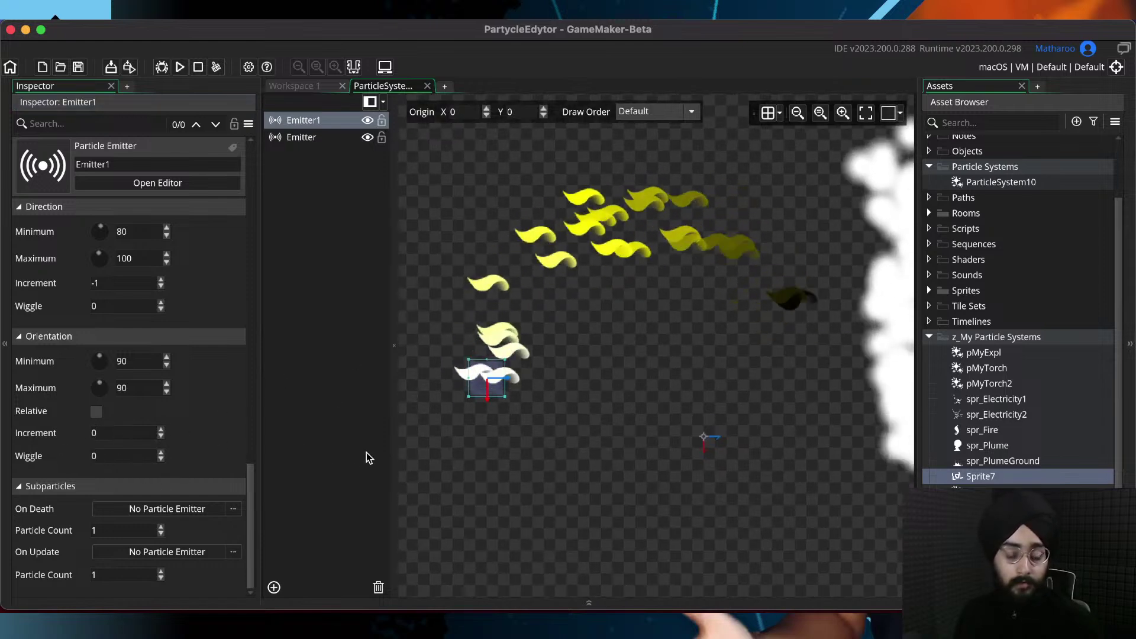
pyautogui.click(131, 362)
pyautogui.write('0')
pyautogui.press('Tab')
pyautogui.write('0')
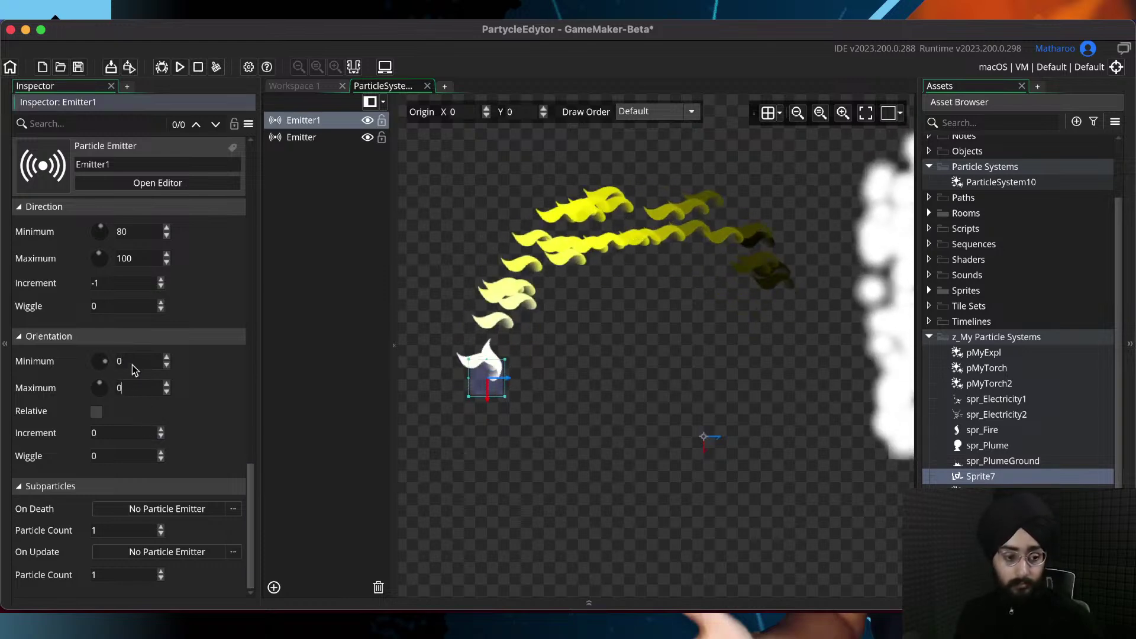
pyautogui.click(626, 367)
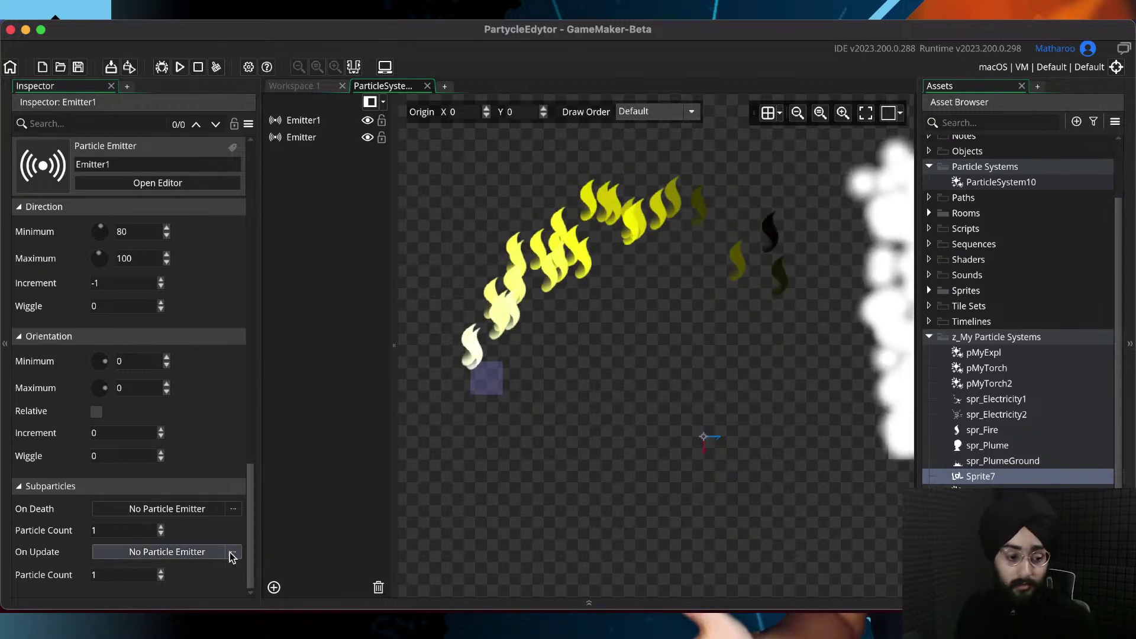
# Check which emitters can be chosen for Emitter1's On Death subparticles, then dismiss the choice
pyautogui.click(233, 509)
pyautogui.click(46, 486)
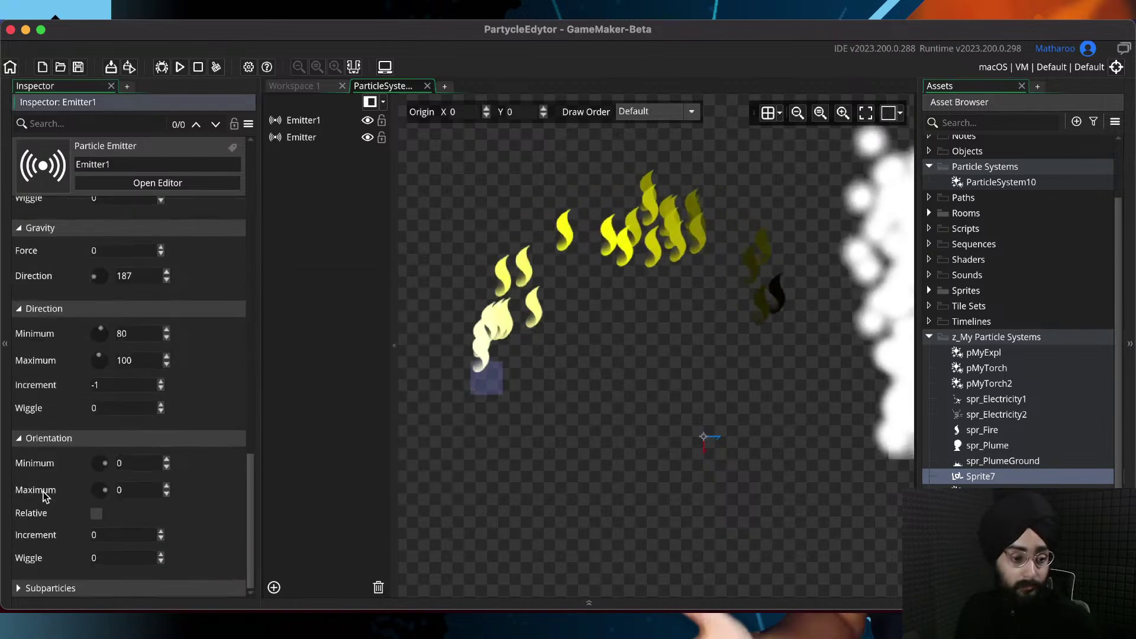
pyautogui.click(31, 588)
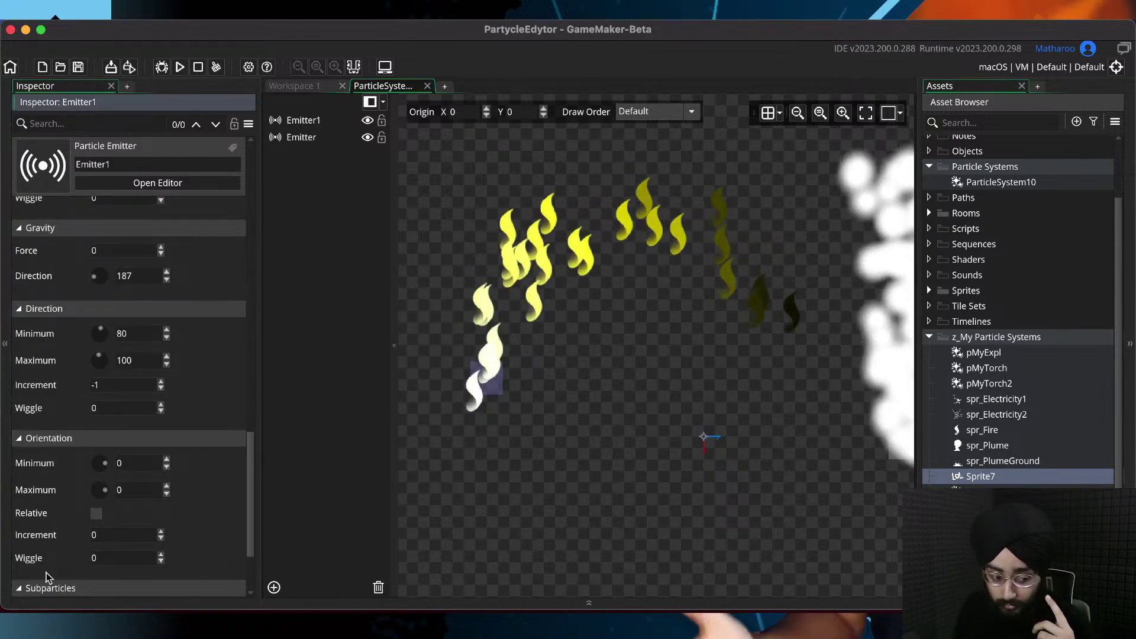
pyautogui.scroll(-3, 31, 588)
pyautogui.click(175, 509)
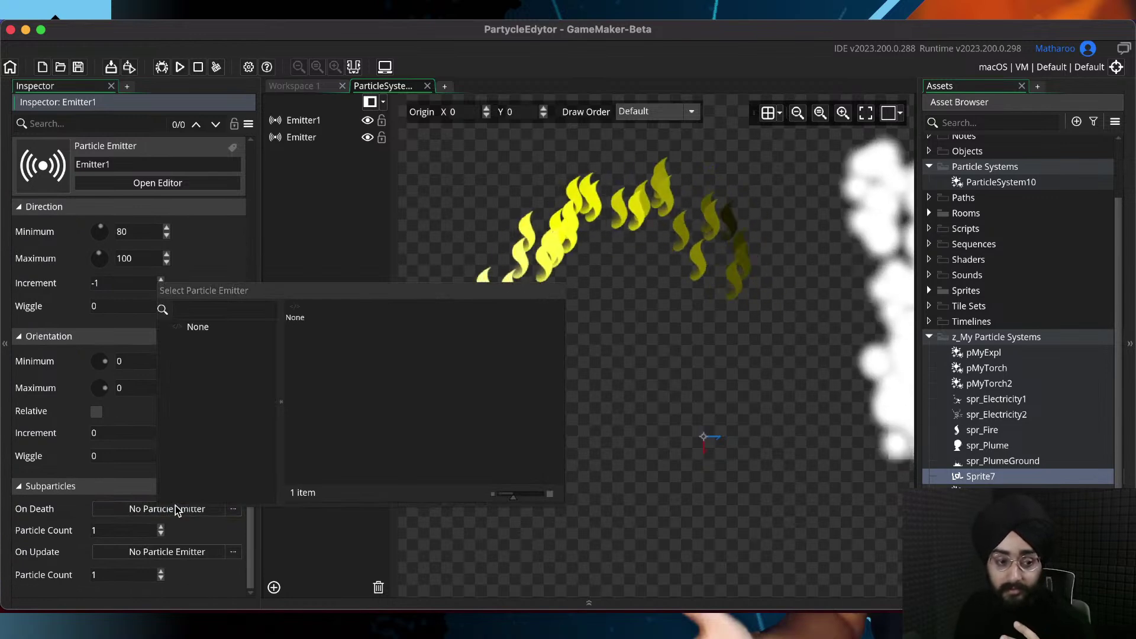
pyautogui.click(52, 387)
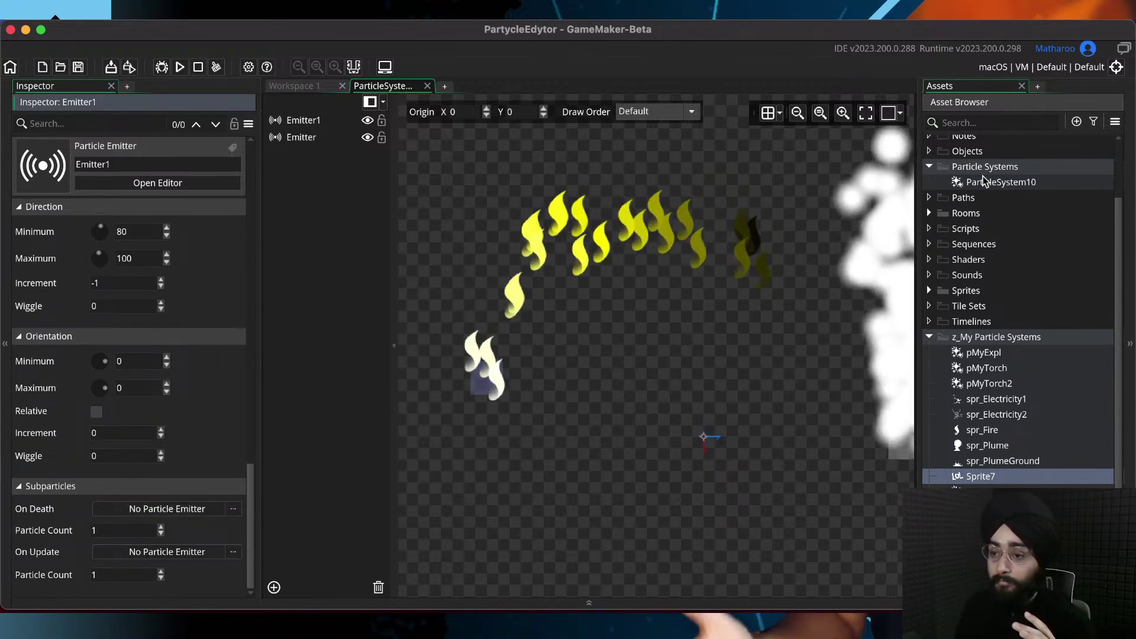
# Create a new particle system in the Particle Systems folder and set its emitter to Burst mode with a particle count of 20
pyautogui.click(1001, 182)
pyautogui.click(1000, 166)
pyautogui.click(1077, 122)
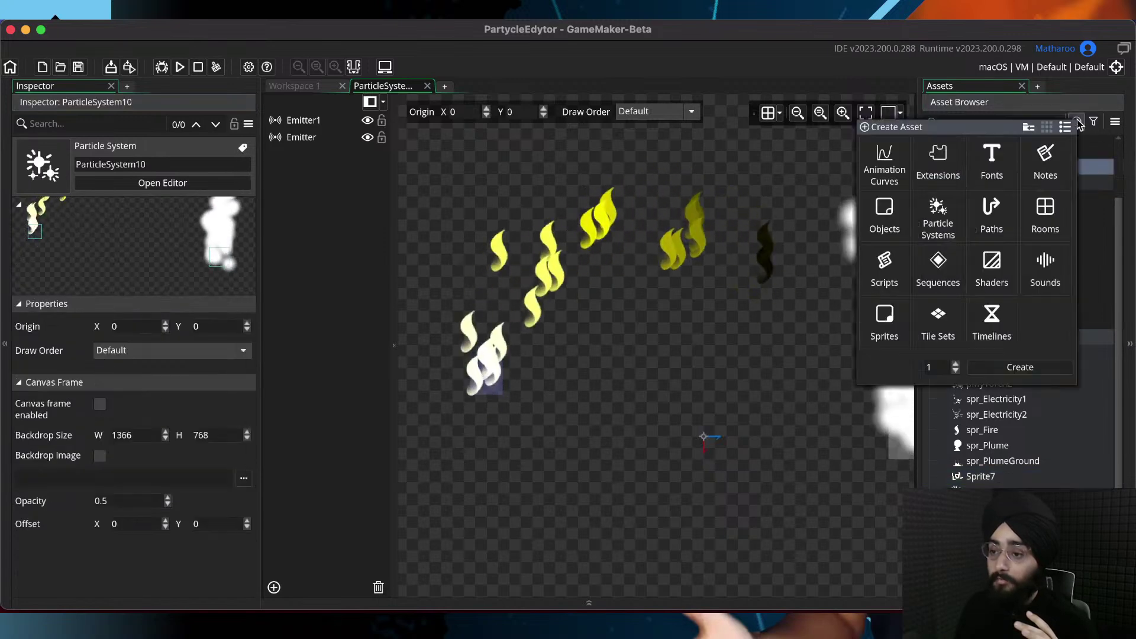
pyautogui.click(941, 217)
pyautogui.click(639, 273)
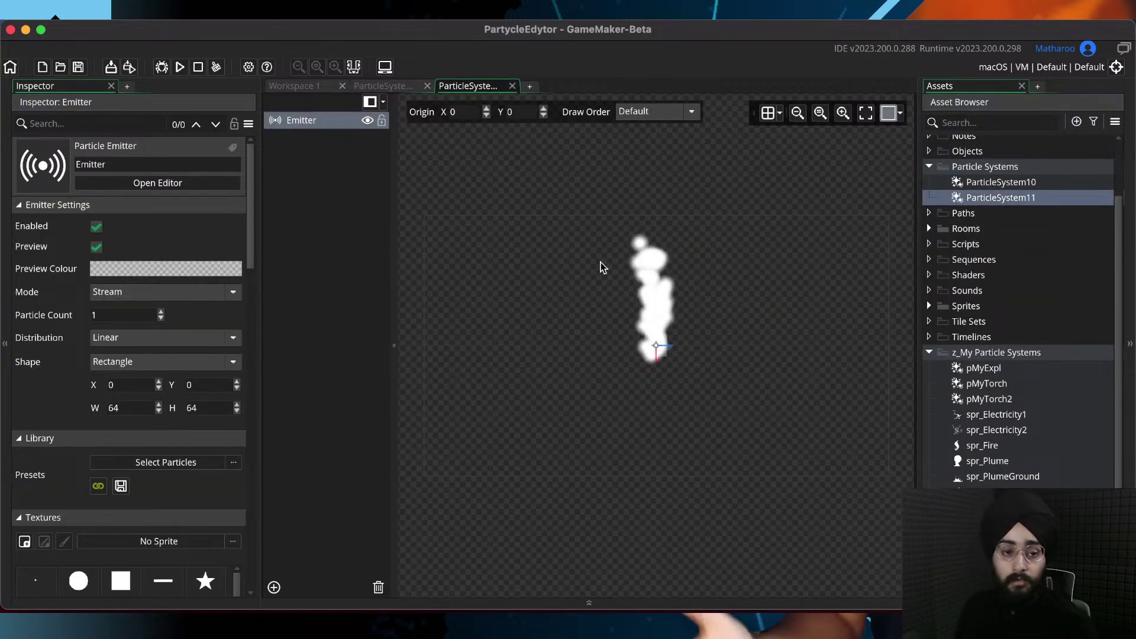
pyautogui.click(137, 292)
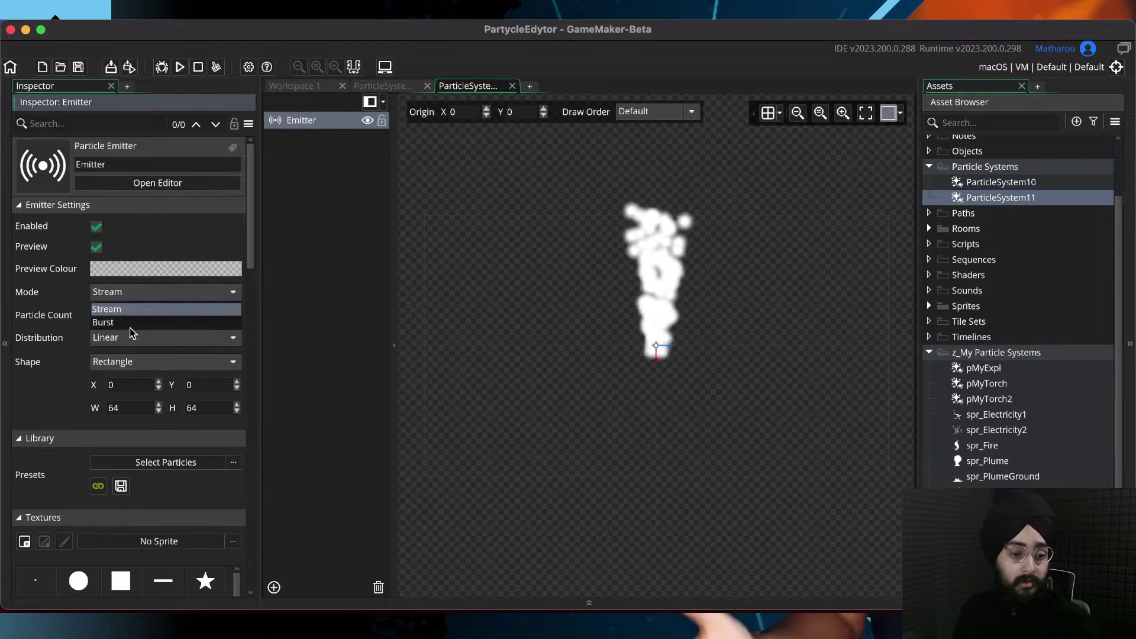
pyautogui.click(129, 324)
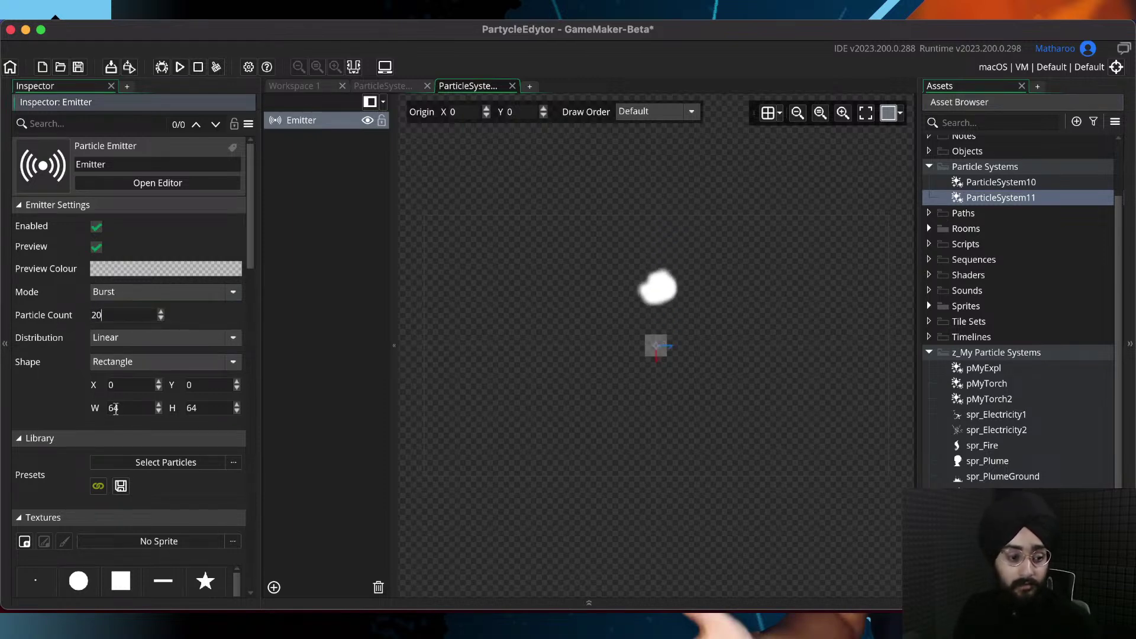
# Make the third particle colour of the new system's emitter transparent
pyautogui.scroll(-15, 74, 400)
pyautogui.scroll(10, 69, 407)
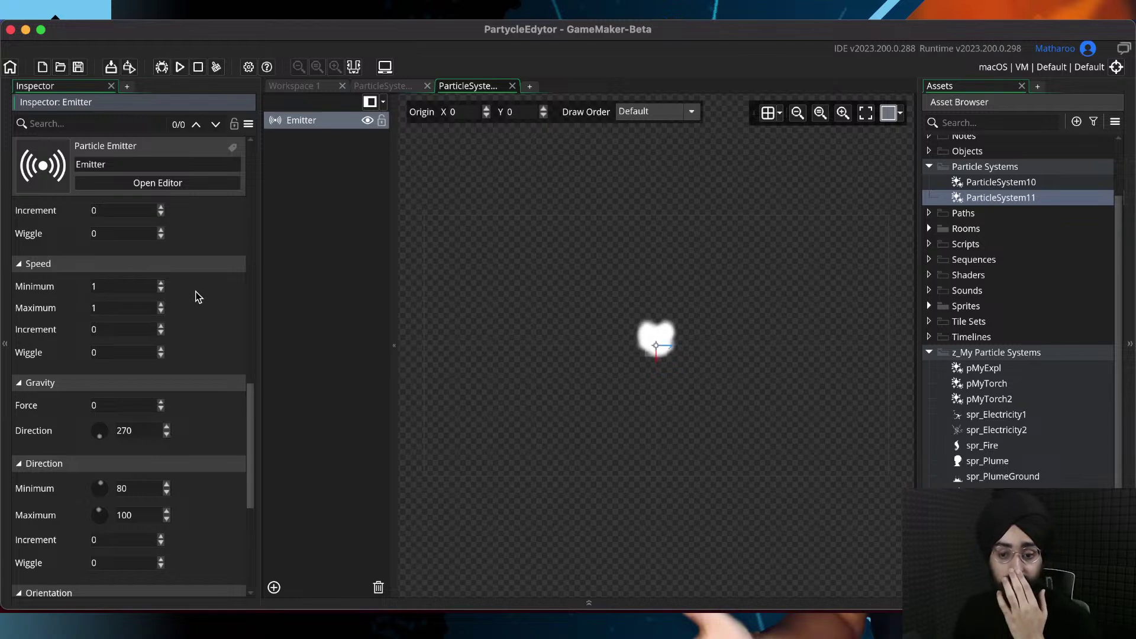
pyautogui.scroll(6, 207, 300)
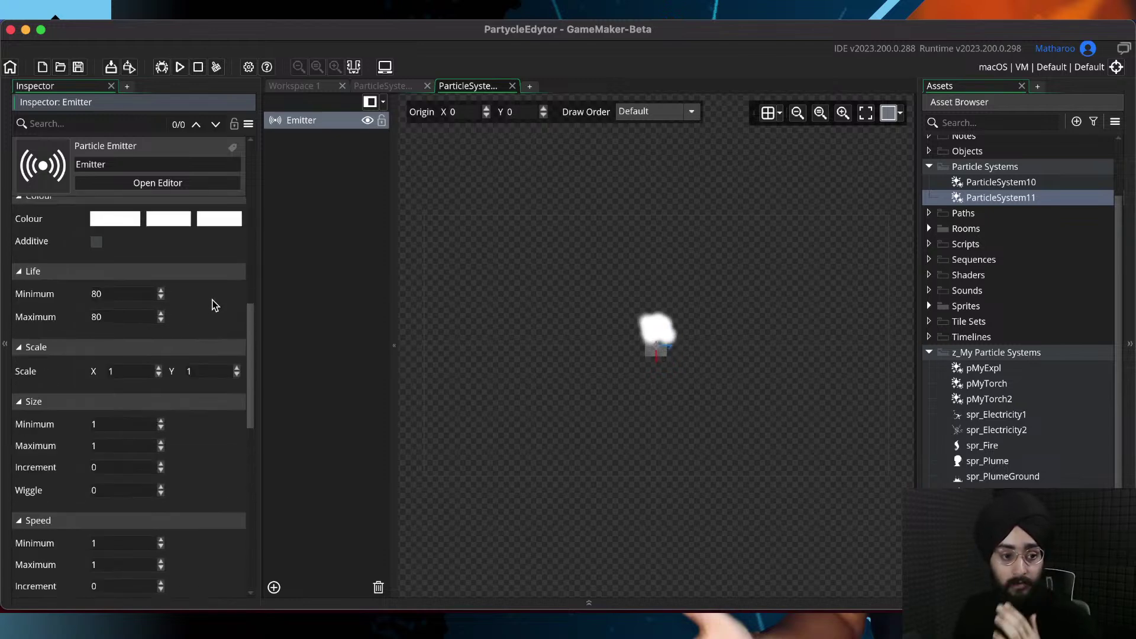
pyautogui.click(223, 250)
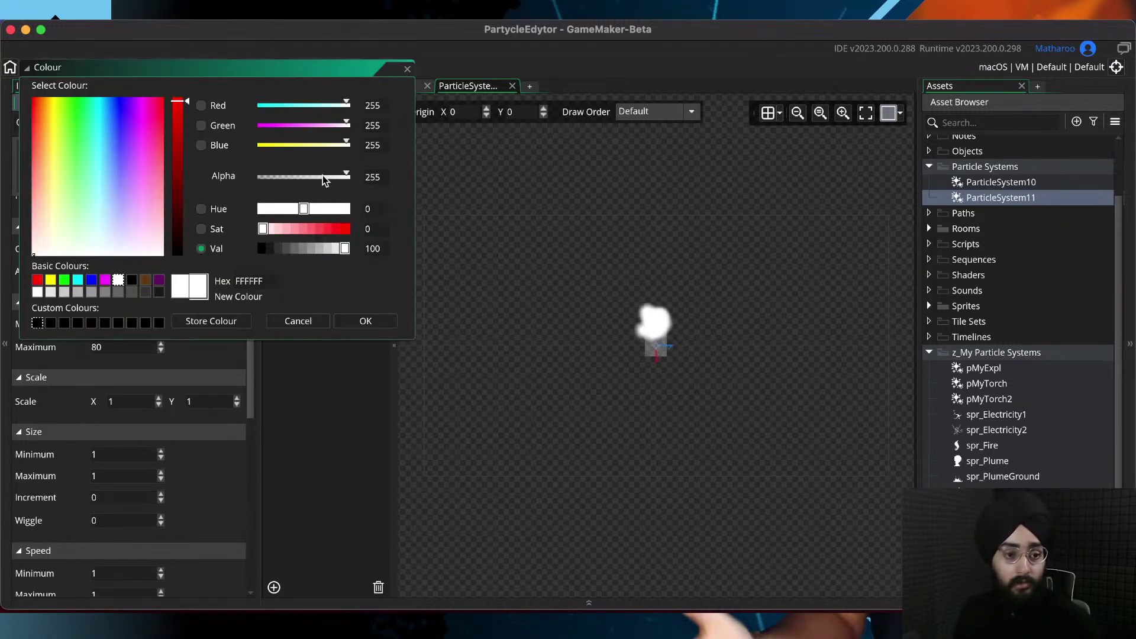
pyautogui.click(365, 321)
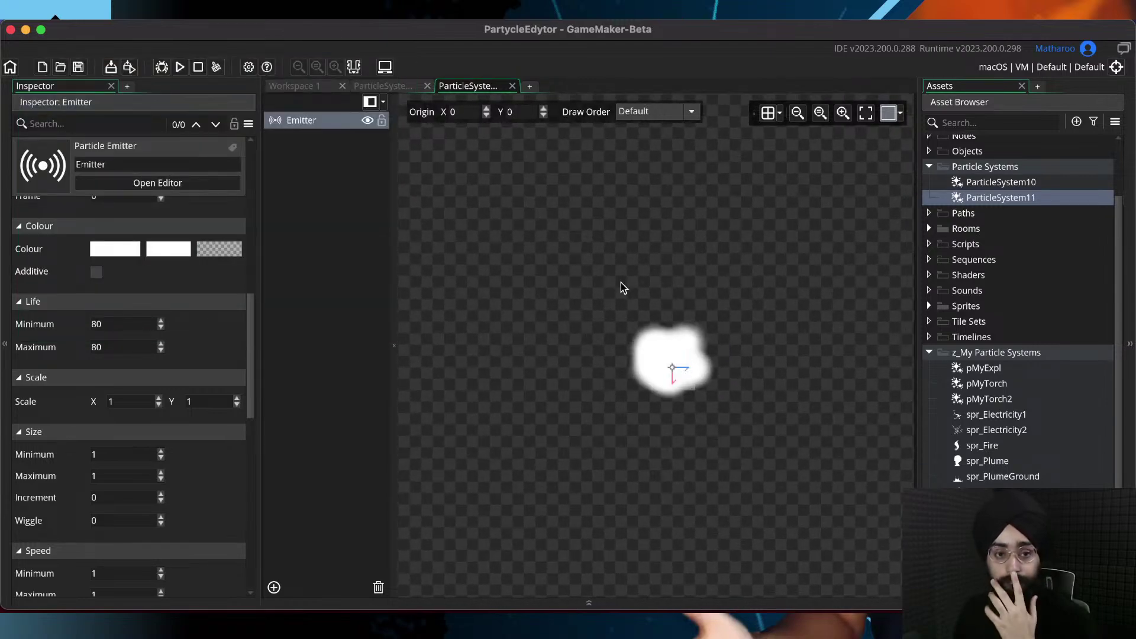
# Save the burst emitter in ParticleSystem11 as a new particle preset named DustEnd
pyautogui.scroll(6, 136, 378)
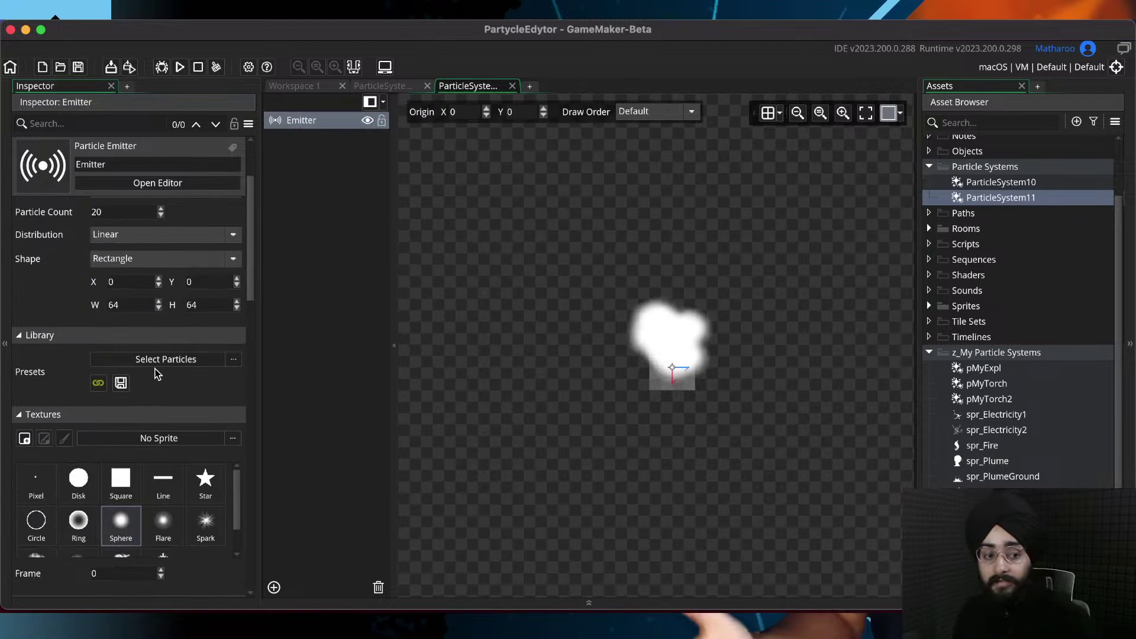
pyautogui.click(120, 385)
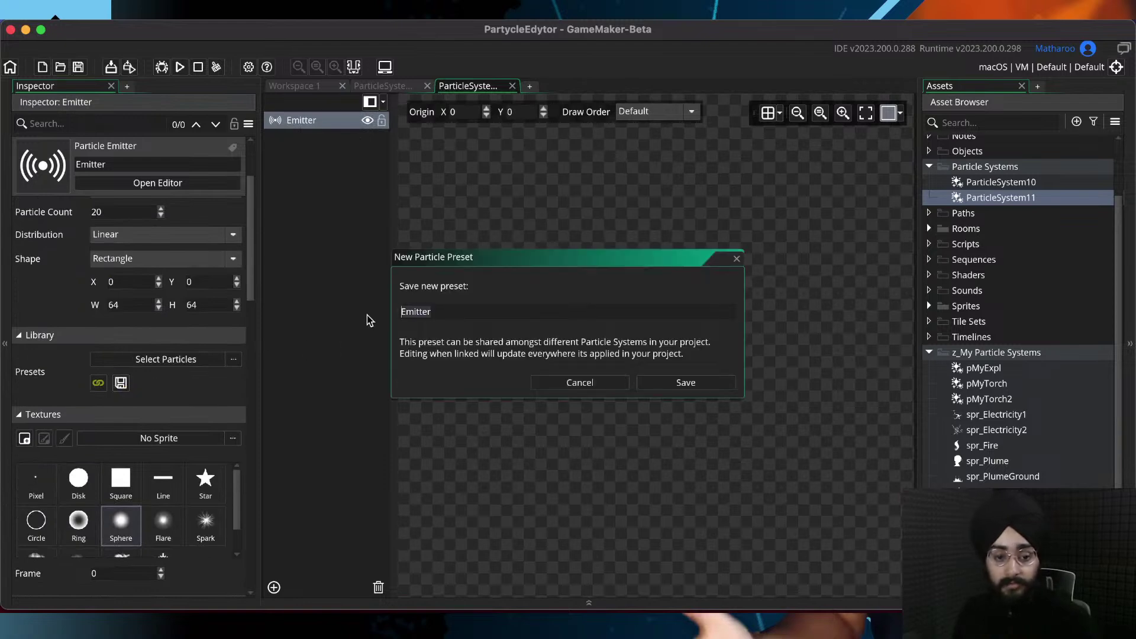
pyautogui.write('p')
pyautogui.press('BackSpace')
pyautogui.write('DustEnd')
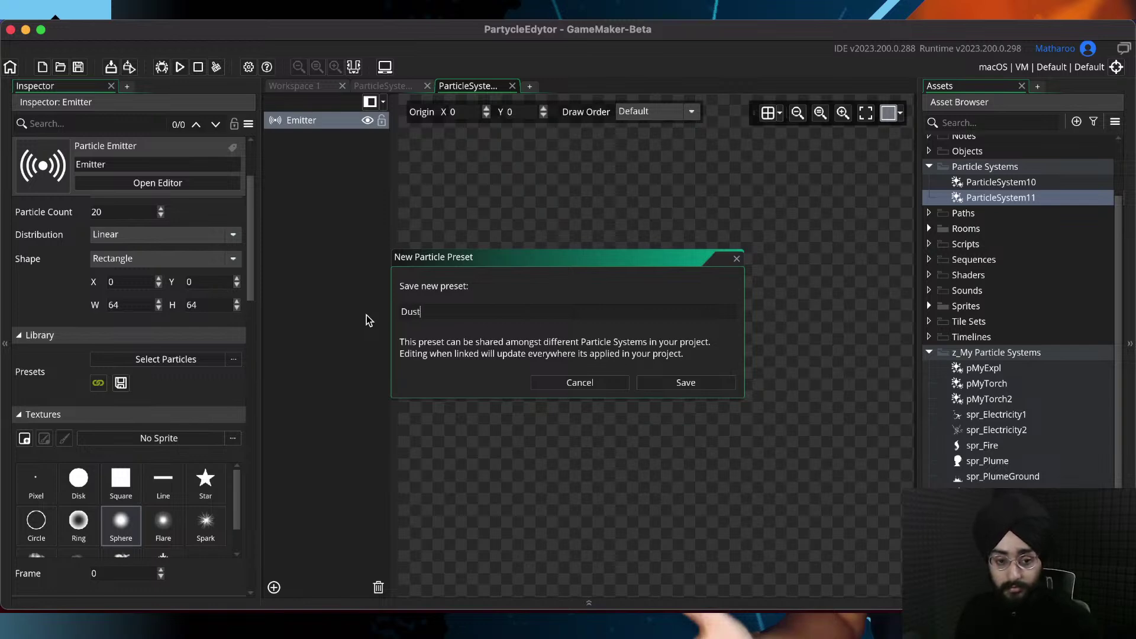
pyautogui.click(687, 383)
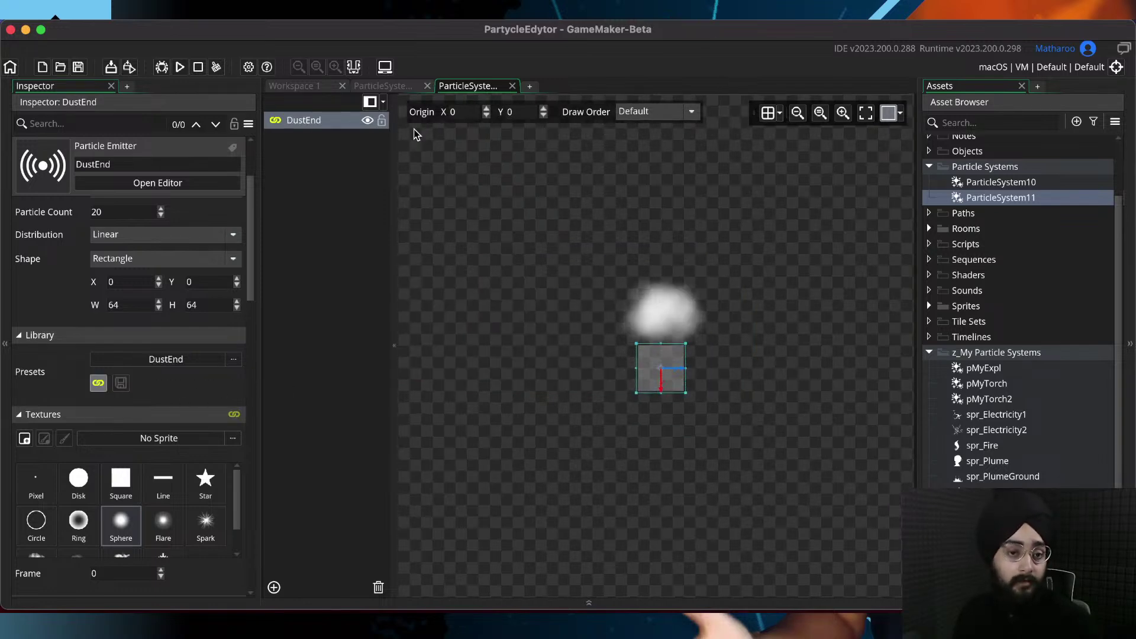
# Compare the DustEnd emitter in ParticleSystem11 with Emitter1 in ParticleSystem10, reopening ParticleSystem10 and looking through Emitter1's settings
pyautogui.click(381, 85)
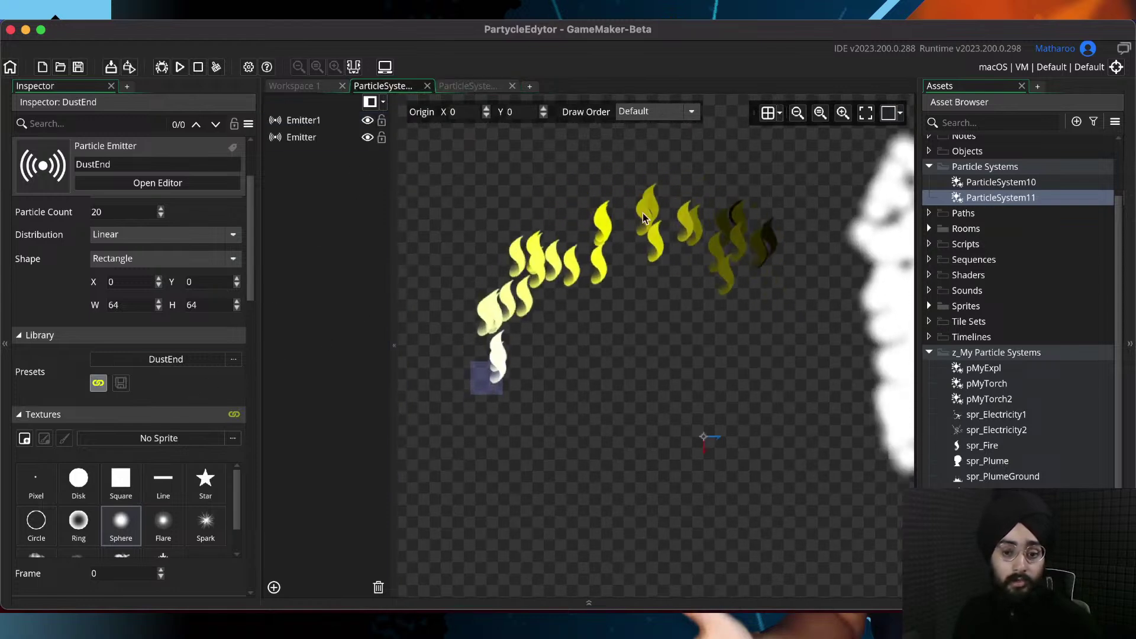
pyautogui.click(303, 120)
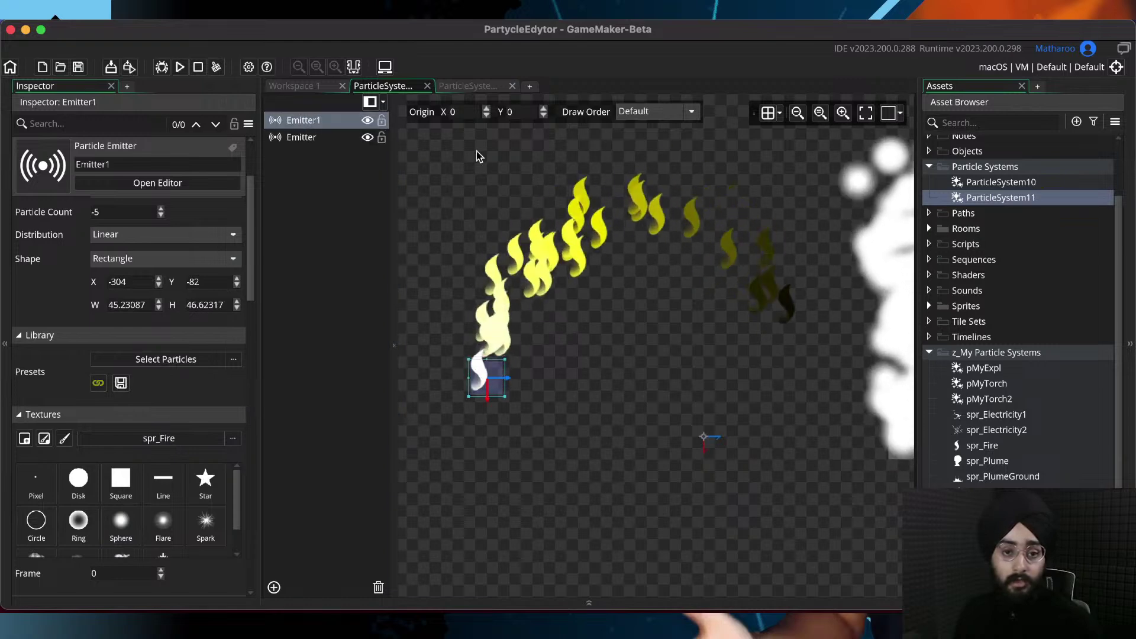
pyautogui.click(475, 87)
pyautogui.click(386, 88)
pyautogui.click(467, 88)
pyautogui.moveTo(454, 88); pyautogui.dragTo(426, 88)
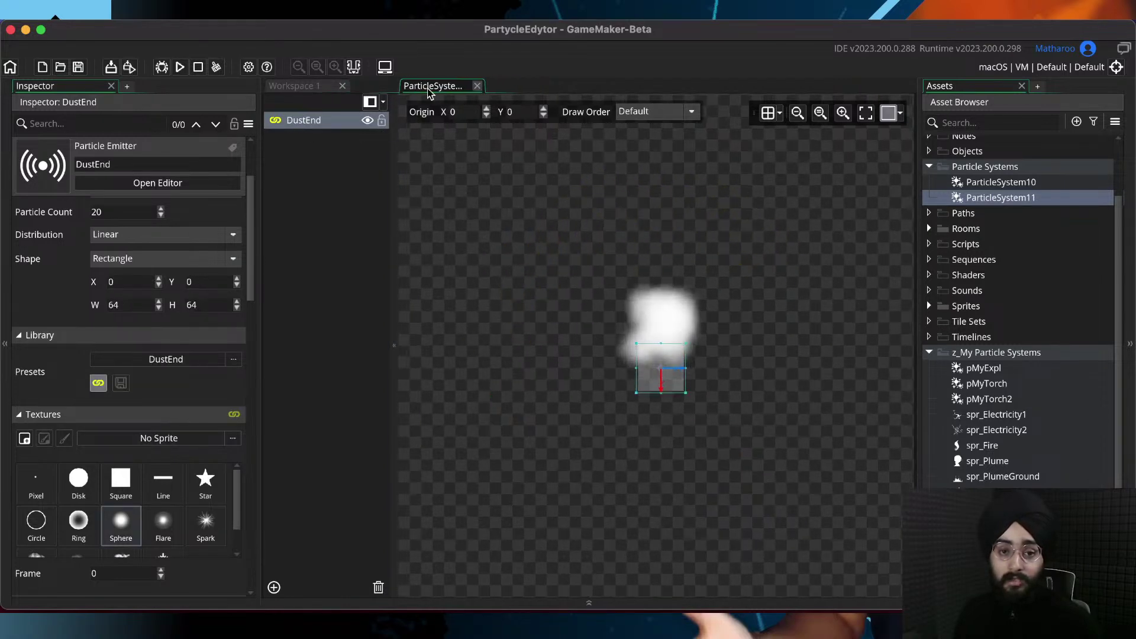
pyautogui.doubleClick(1032, 185)
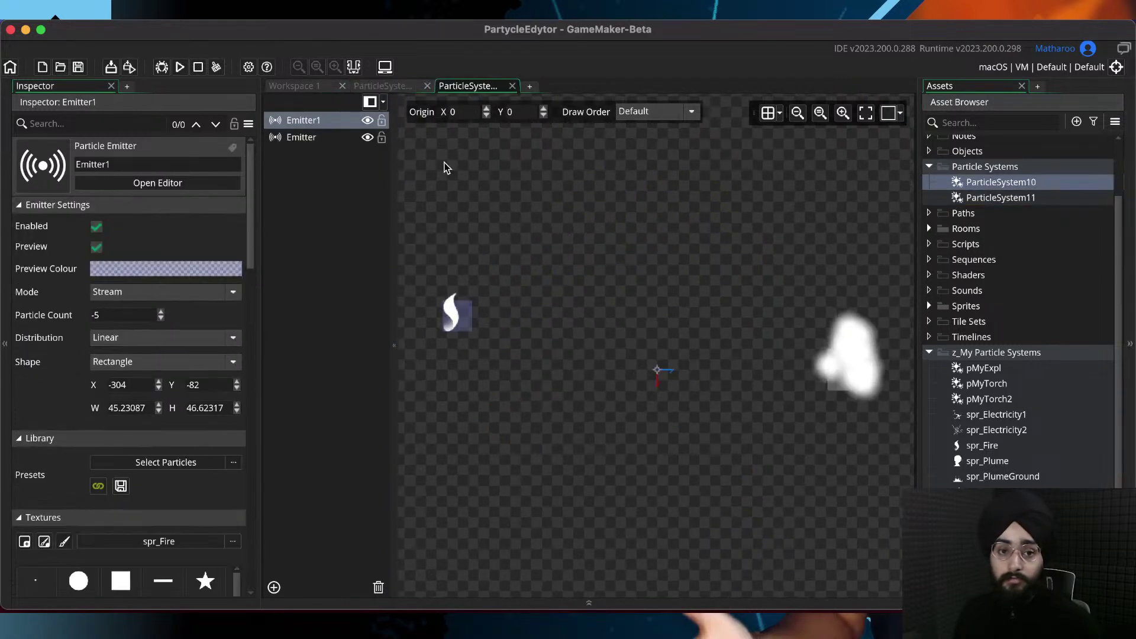
pyautogui.click(383, 87)
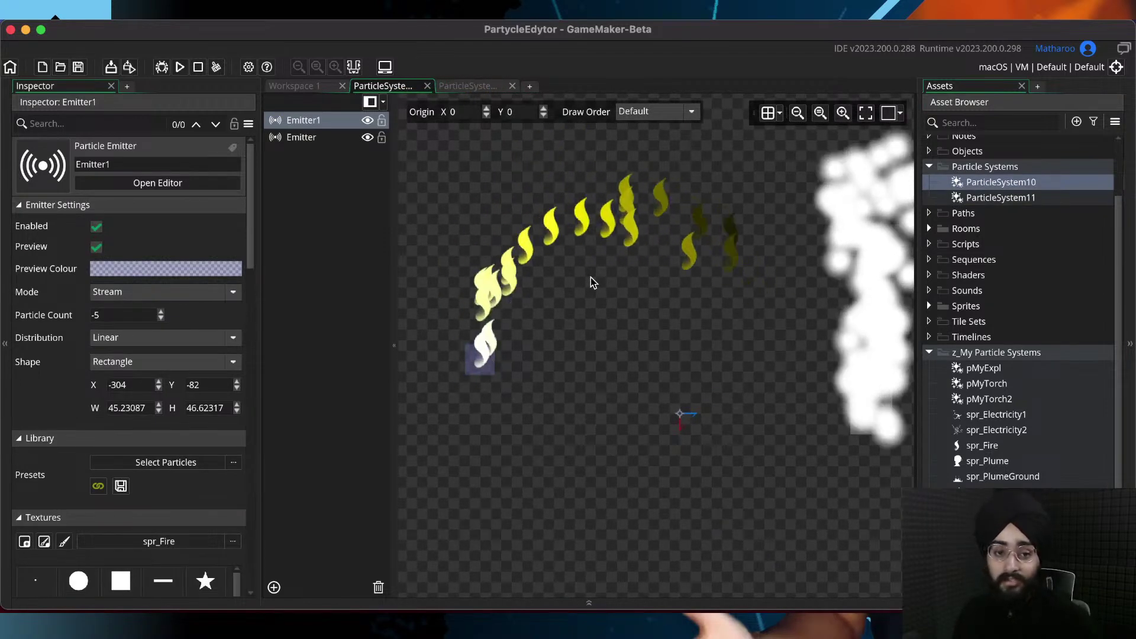
pyautogui.click(464, 89)
pyautogui.click(412, 89)
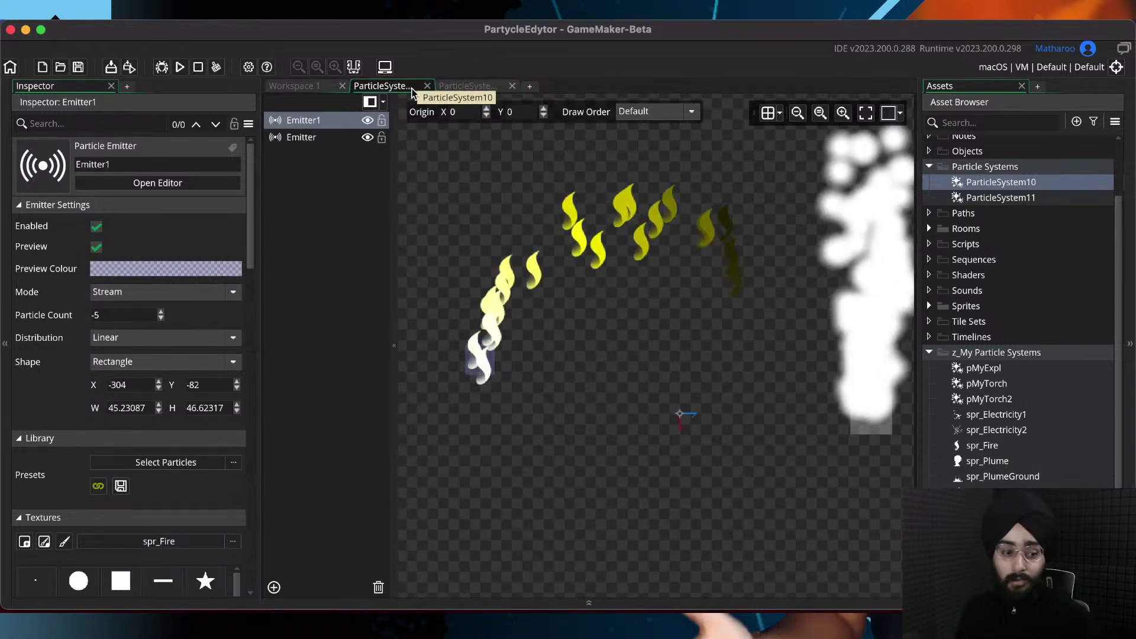
pyautogui.scroll(-10, 172, 399)
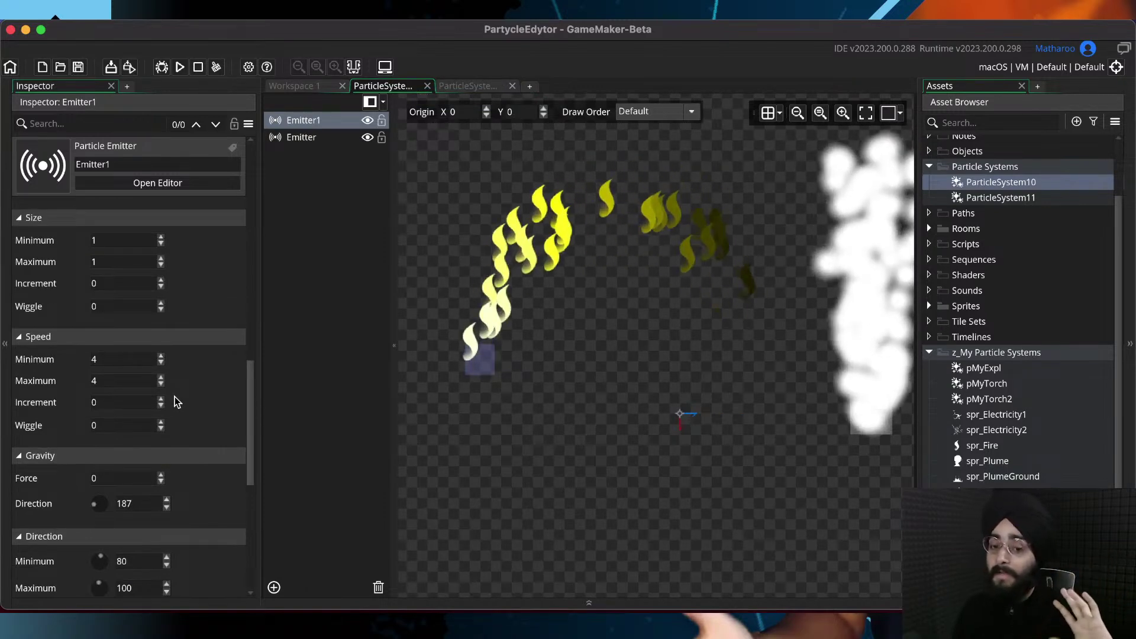
pyautogui.scroll(-10, 175, 397)
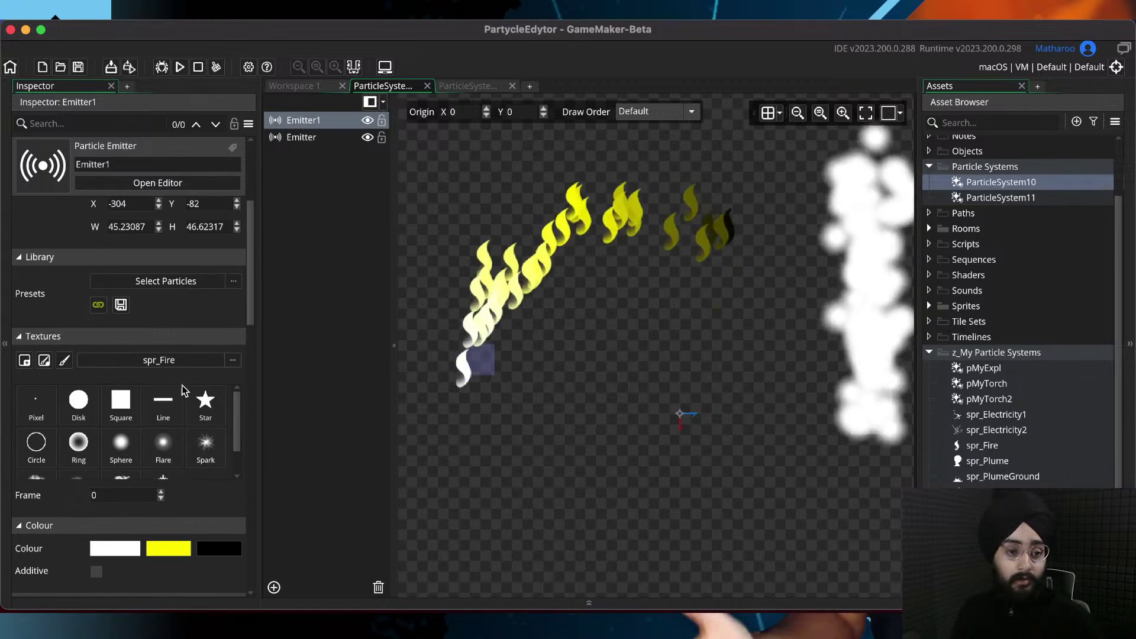
pyautogui.click(464, 87)
pyautogui.click(409, 88)
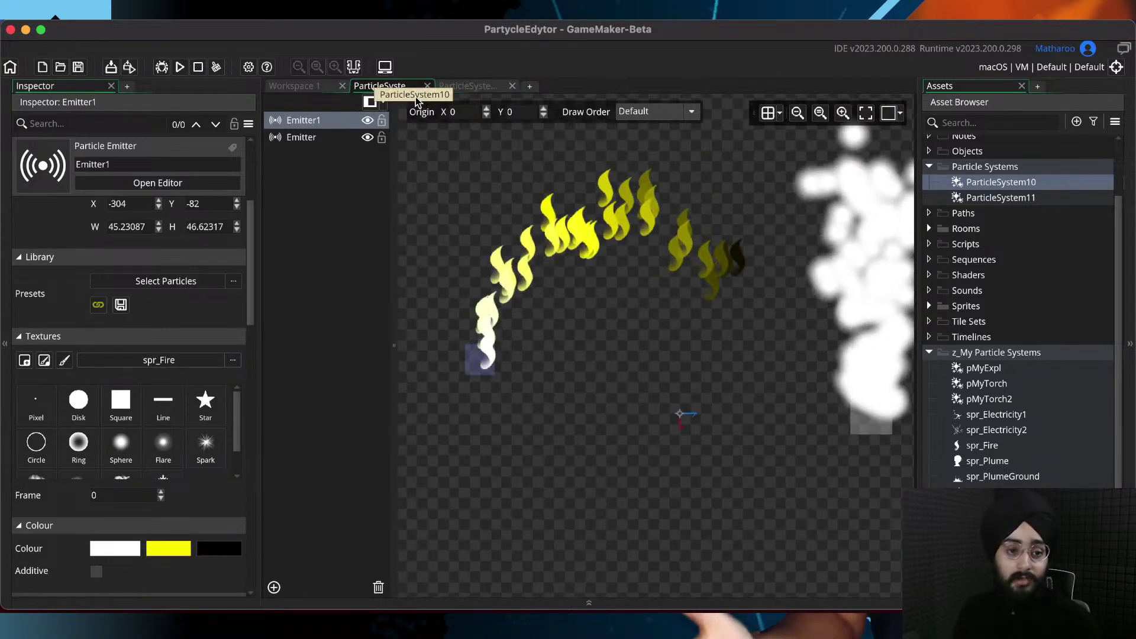
# Assign the DustEnd preset as the On Death subparticle emitter of Emitter1 in ParticleSystem10
pyautogui.click(321, 121)
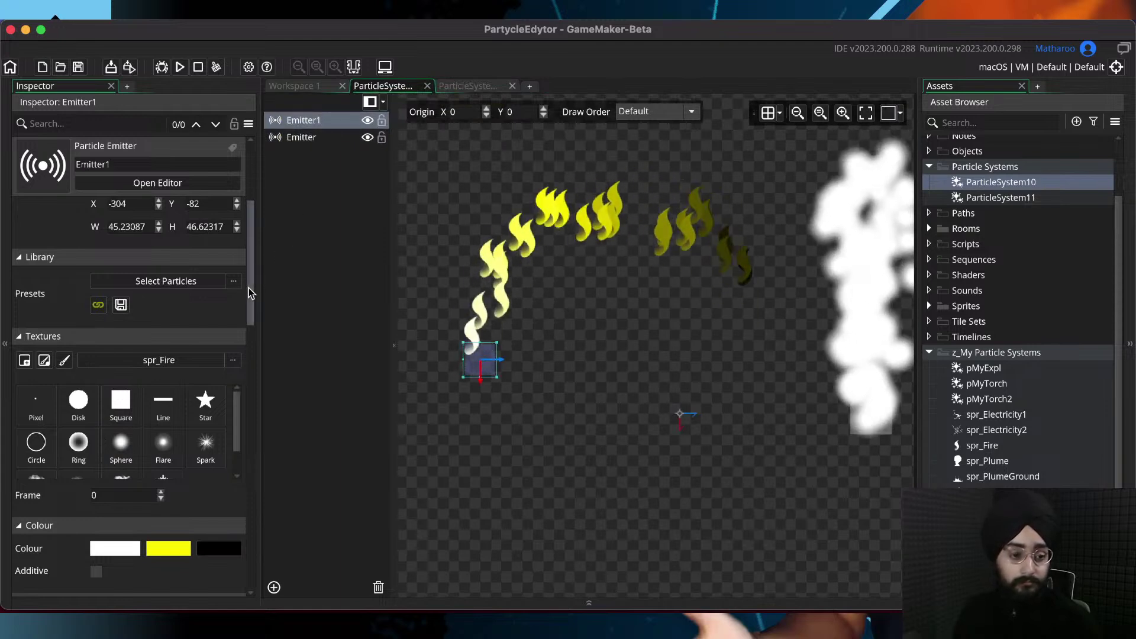
pyautogui.moveTo(253, 253); pyautogui.dragTo(249, 553)
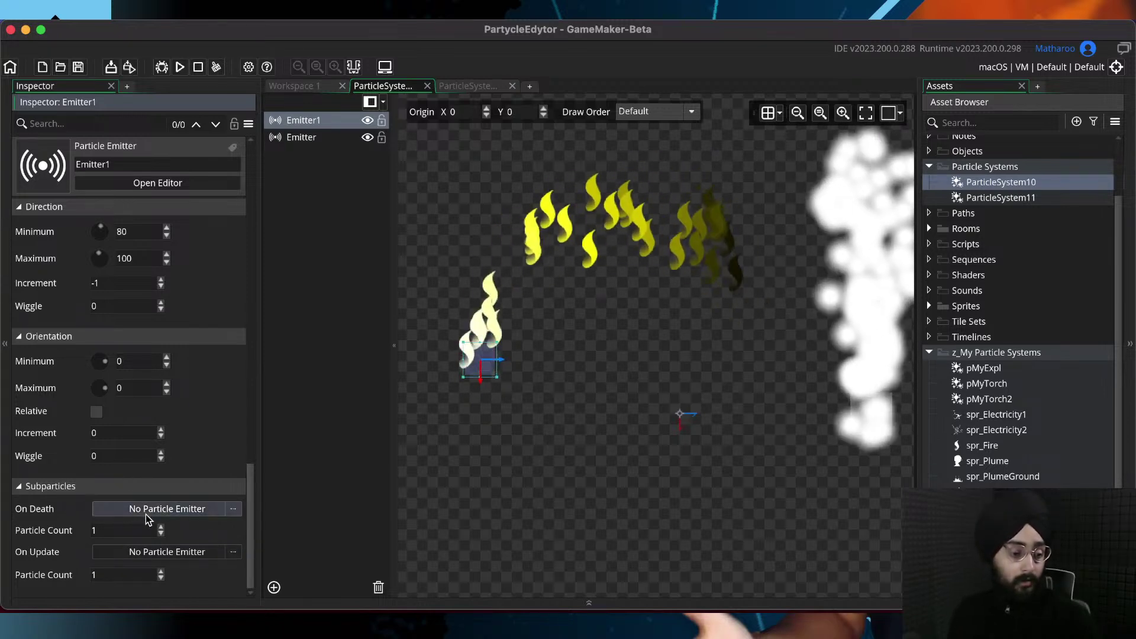
pyautogui.click(98, 510)
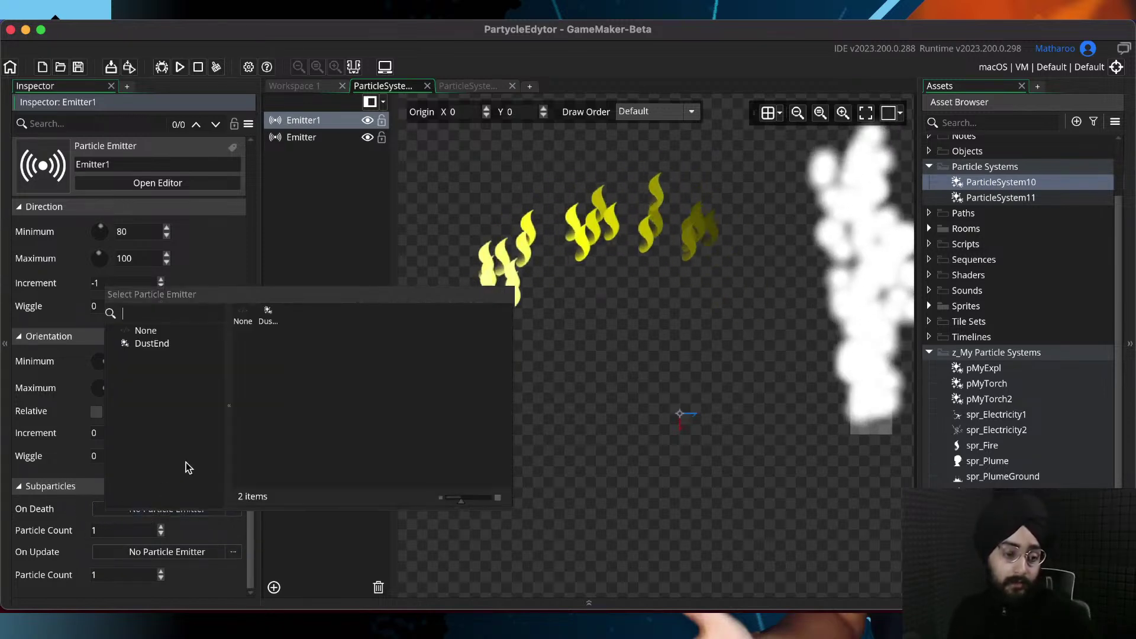
pyautogui.click(269, 319)
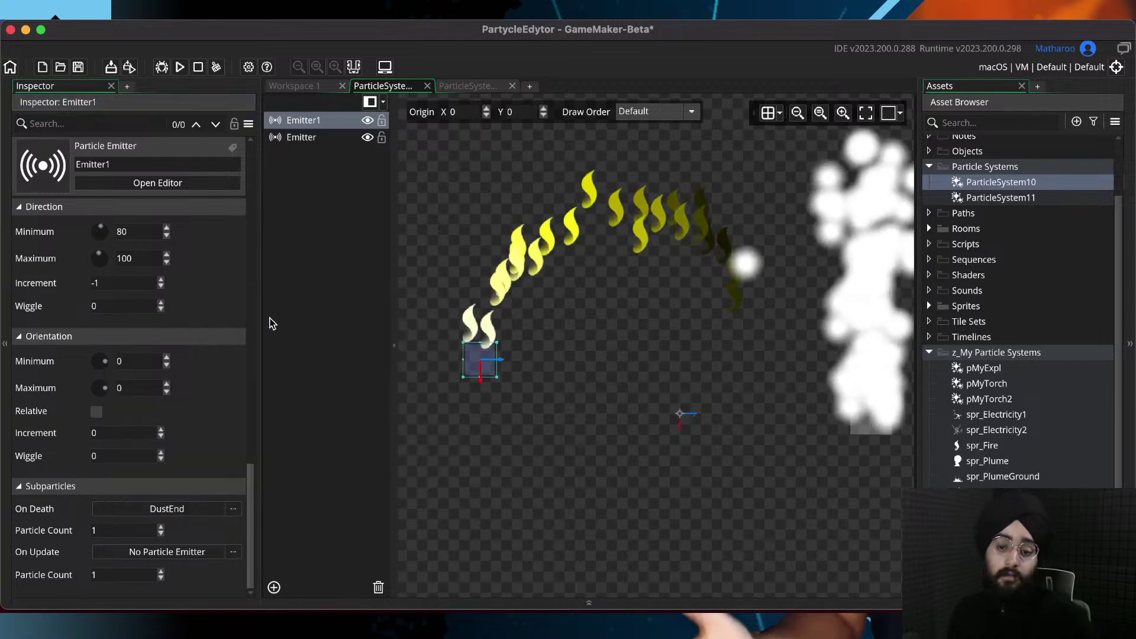
# Hide the second emitter, Emitter, in ParticleSystem10 and save the project
pyautogui.moveTo(758, 355); pyautogui.dragTo(738, 426, button='middle')
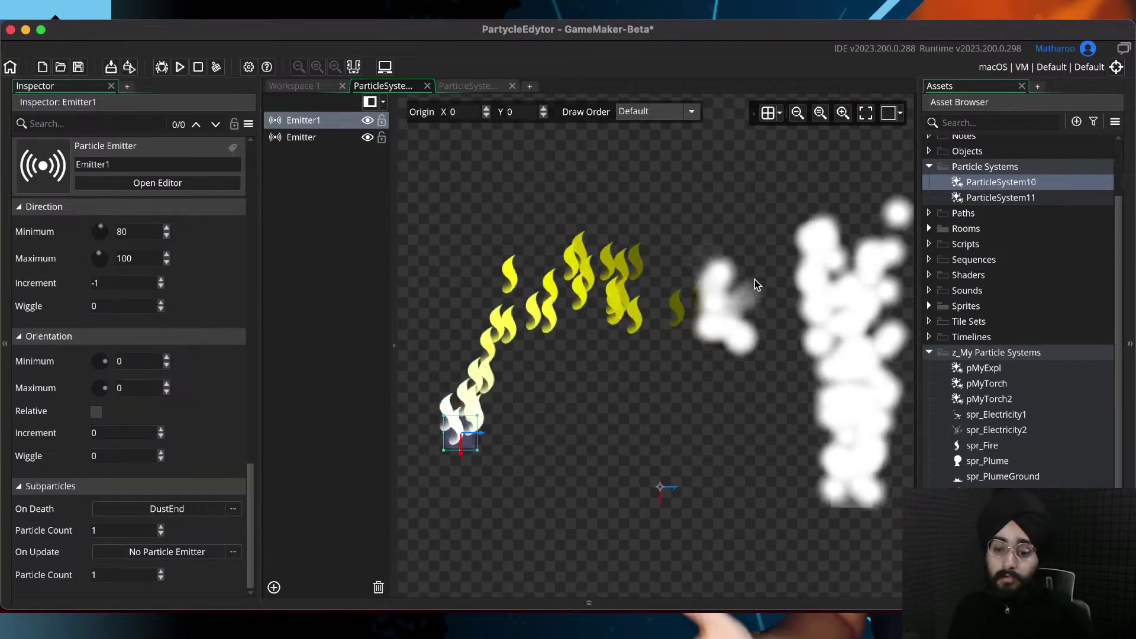
pyautogui.click(368, 137)
pyautogui.scroll(3, 780, 414)
pyautogui.moveTo(740, 398); pyautogui.dragTo(806, 447, button='middle')
pyautogui.press('super+s')
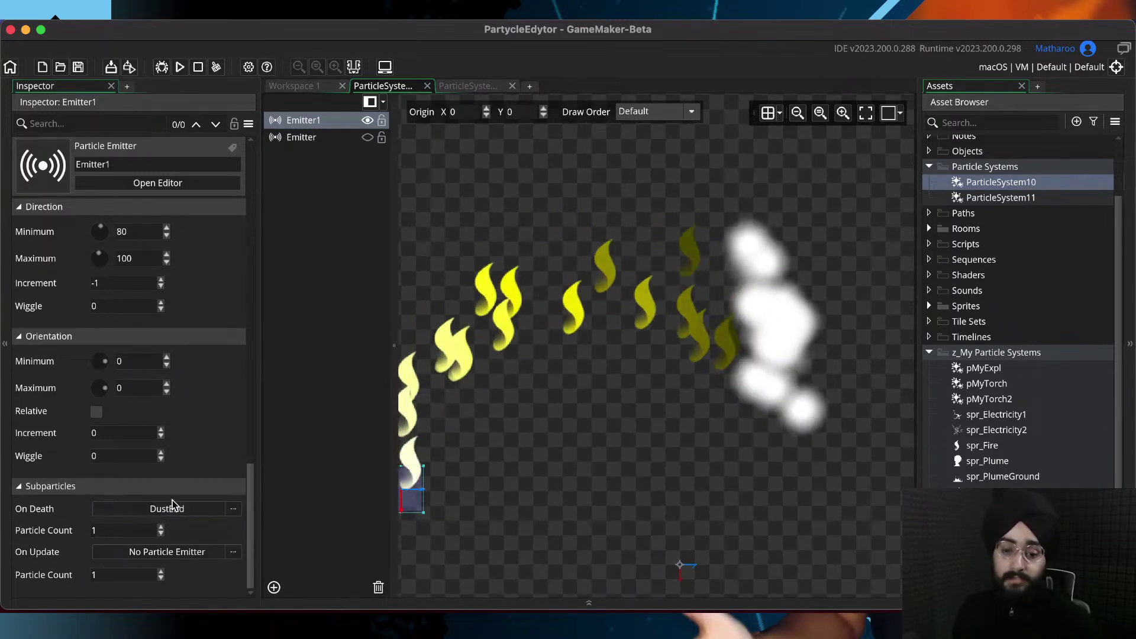
# Raise the particle count of Emitter1's On Death subparticles to 6
pyautogui.click(161, 527)
pyautogui.click(161, 527)
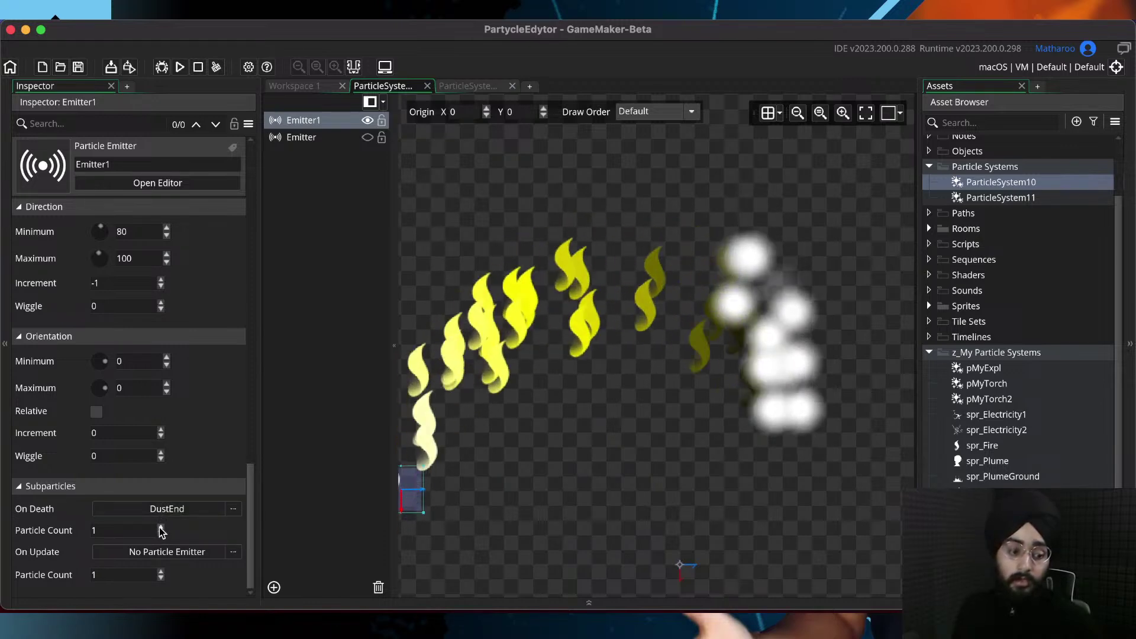
pyautogui.click(160, 527)
pyautogui.click(161, 527)
pyautogui.click(160, 528)
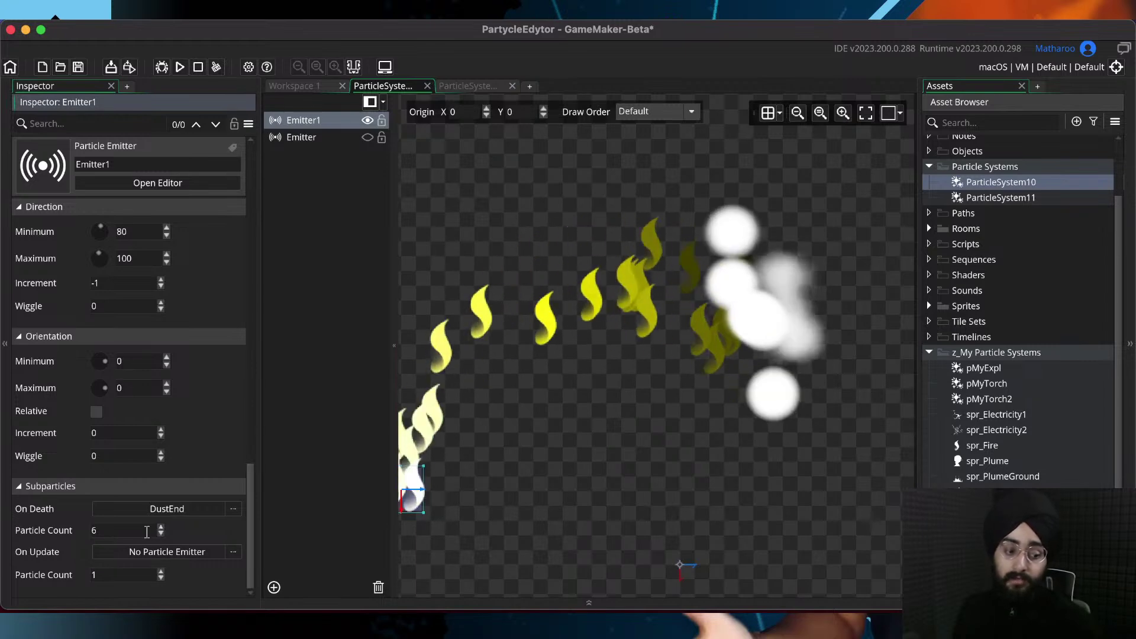
pyautogui.moveTo(700, 330); pyautogui.dragTo(773, 280, button='middle')
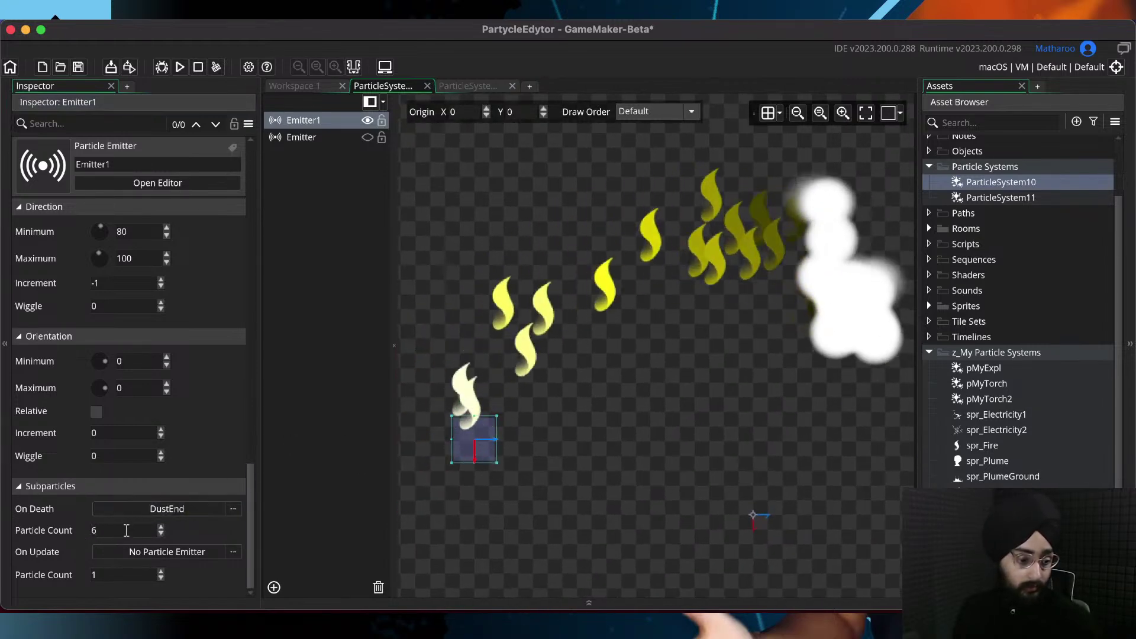
# Bring the particle count of Emitter1's On Death subparticles back down to 1
pyautogui.click(160, 533)
pyautogui.click(161, 533)
pyautogui.click(161, 534)
pyautogui.click(161, 534)
pyautogui.click(161, 534)
pyautogui.moveTo(650, 340); pyautogui.dragTo(627, 391, button='middle')
pyautogui.scroll(-2, 662, 303)
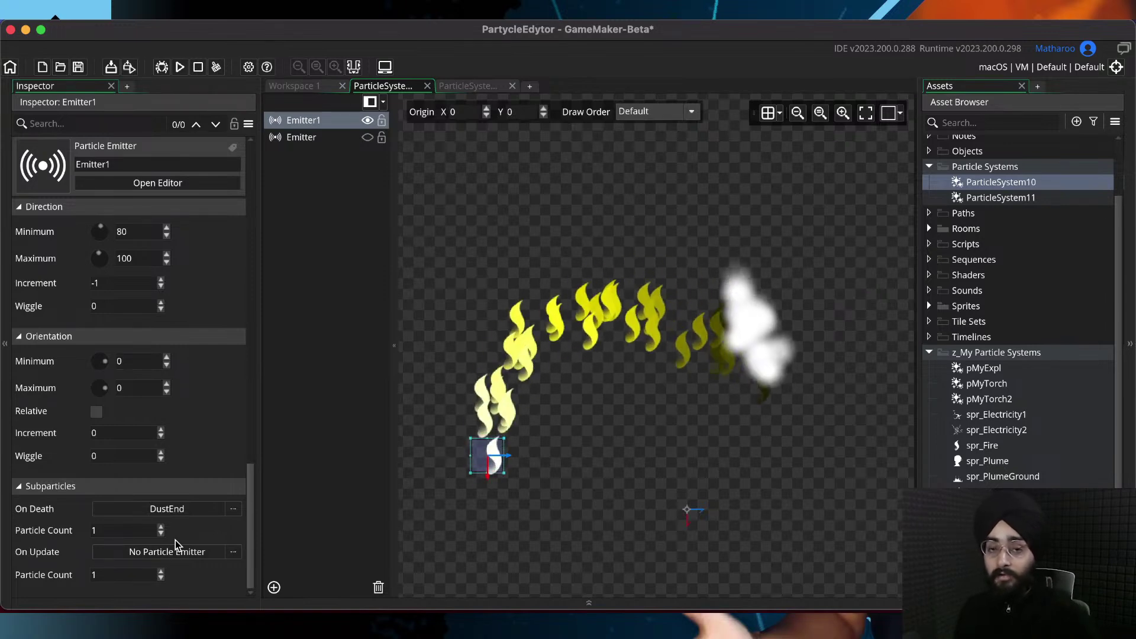
# Clear Emitter1's On Death subparticle emitter and assign DustEnd as its On Update subparticle emitter
pyautogui.click(158, 514)
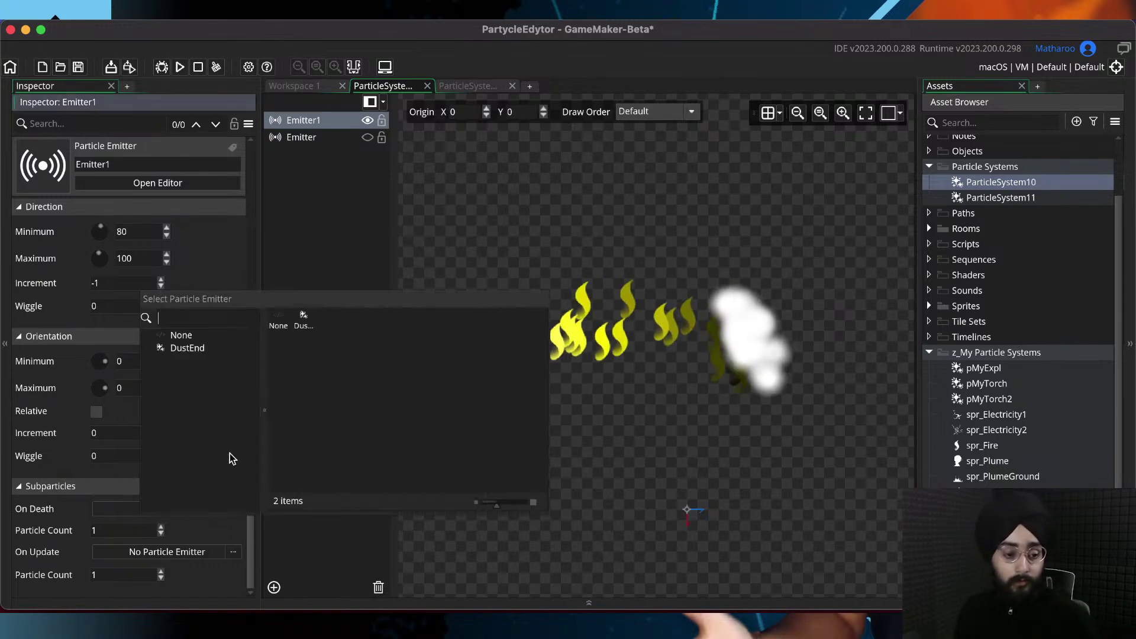
pyautogui.doubleClick(276, 318)
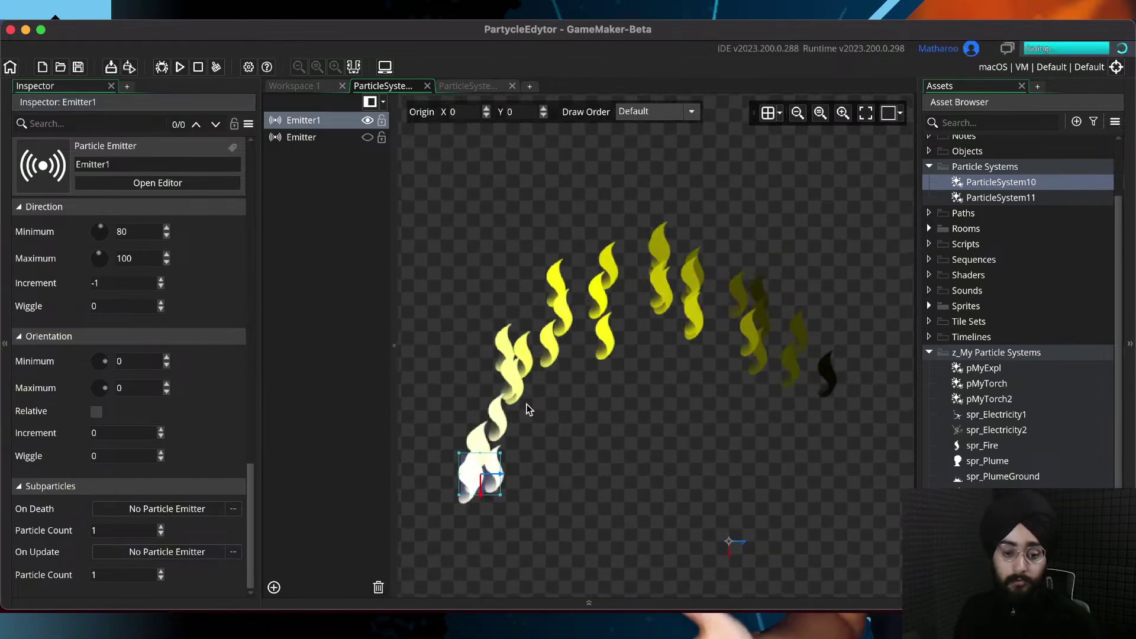
pyautogui.click(129, 550)
pyautogui.doubleClick(274, 354)
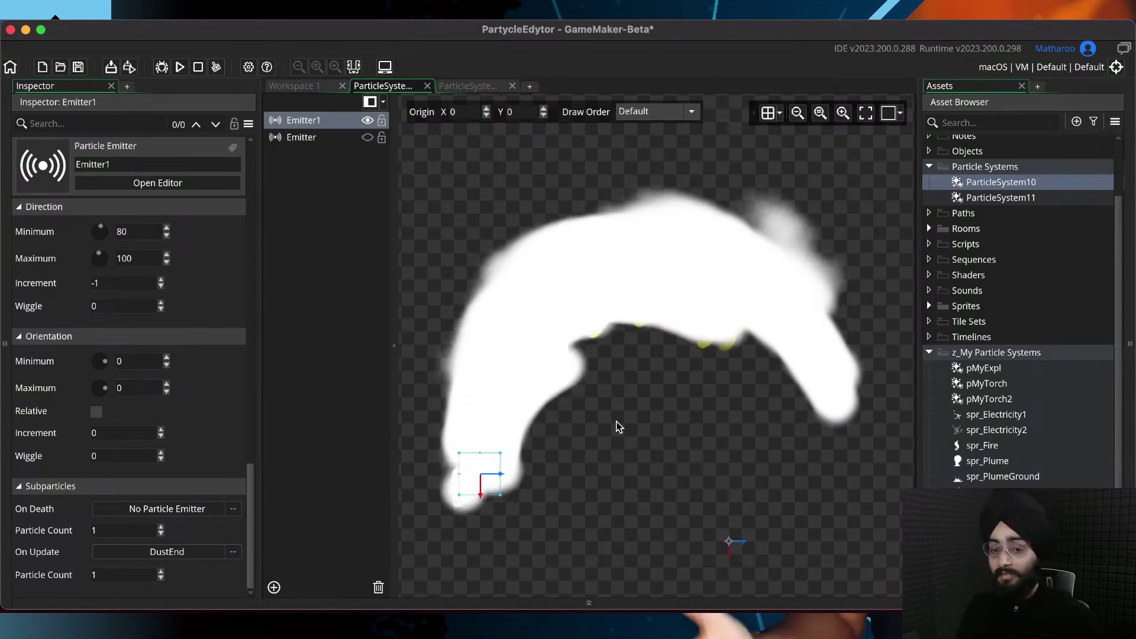
# Try adjusting the particle count of Emitter1's On Update subparticles
pyautogui.click(465, 85)
pyautogui.click(383, 86)
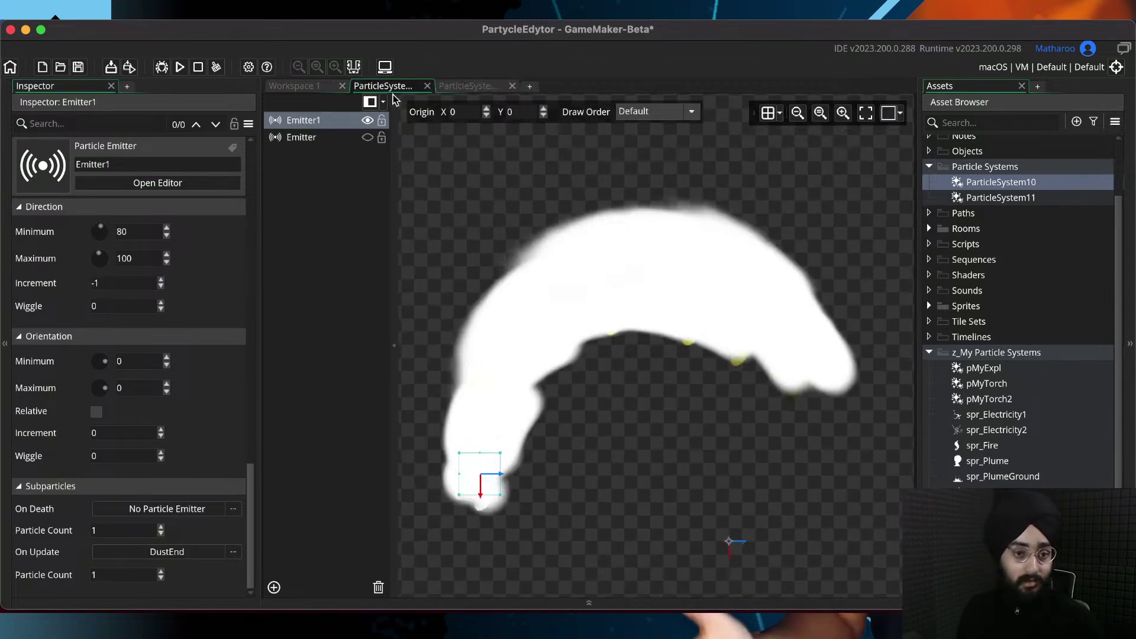
pyautogui.click(161, 571)
pyautogui.click(161, 572)
pyautogui.click(161, 571)
pyautogui.click(124, 577)
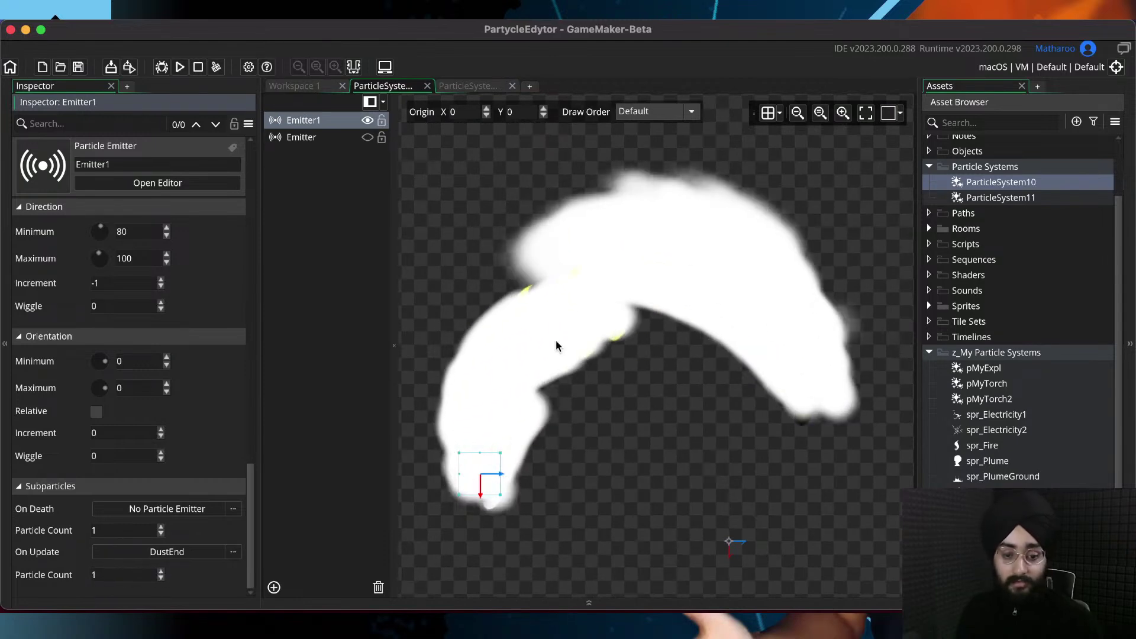
pyautogui.click(358, 393)
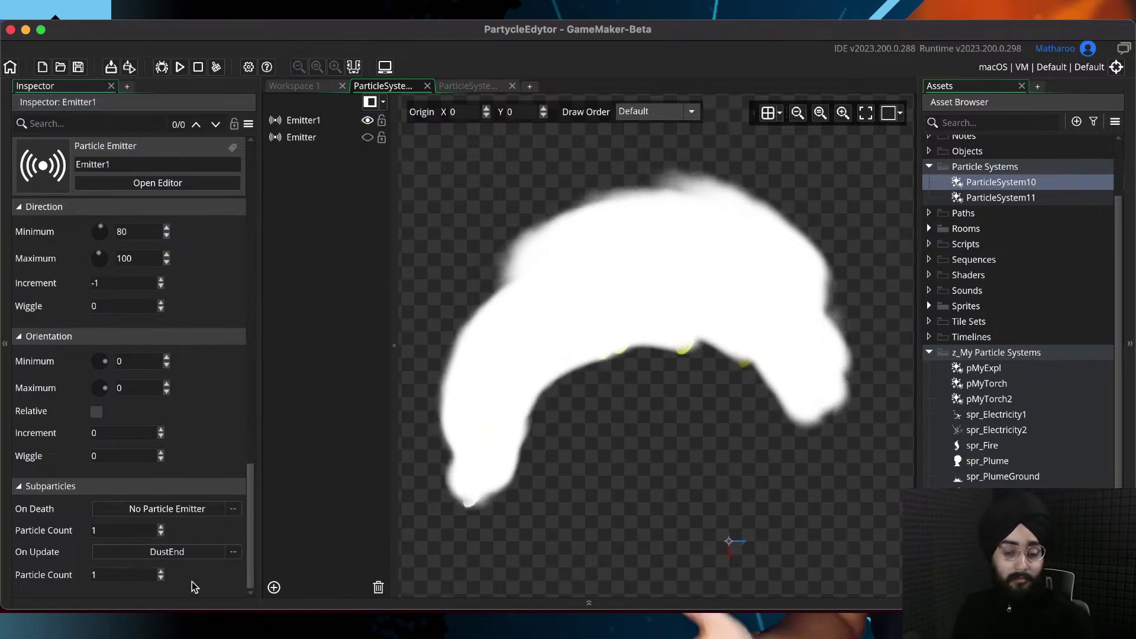
# Set Emitter1's On Update subparticle emitter to None and save the project
pyautogui.click(210, 554)
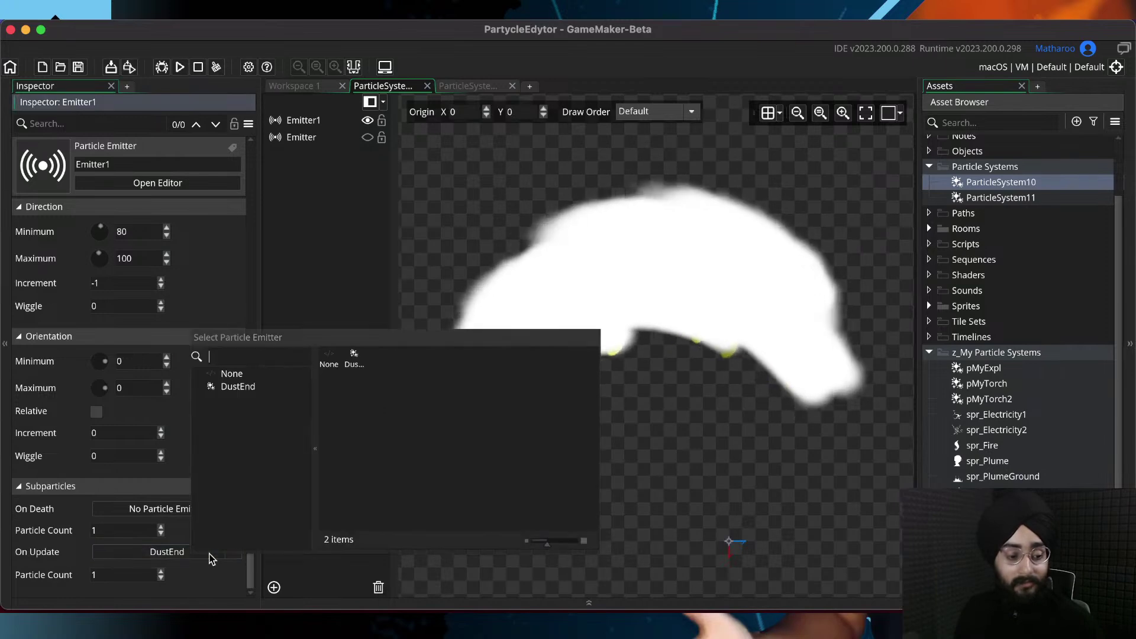
pyautogui.click(330, 366)
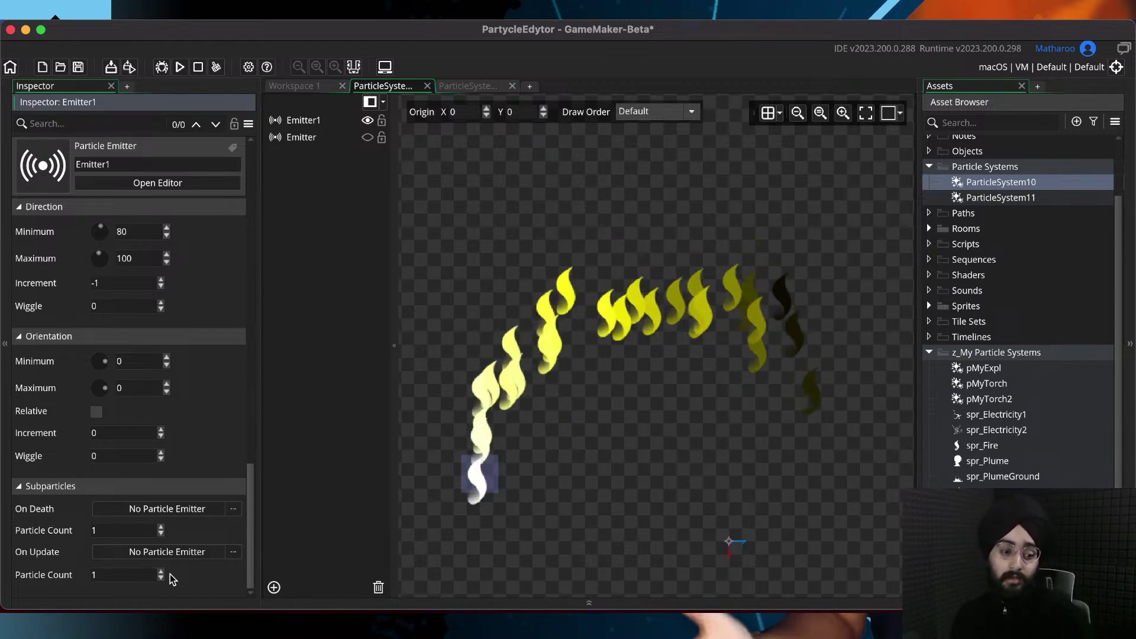
pyautogui.click(198, 510)
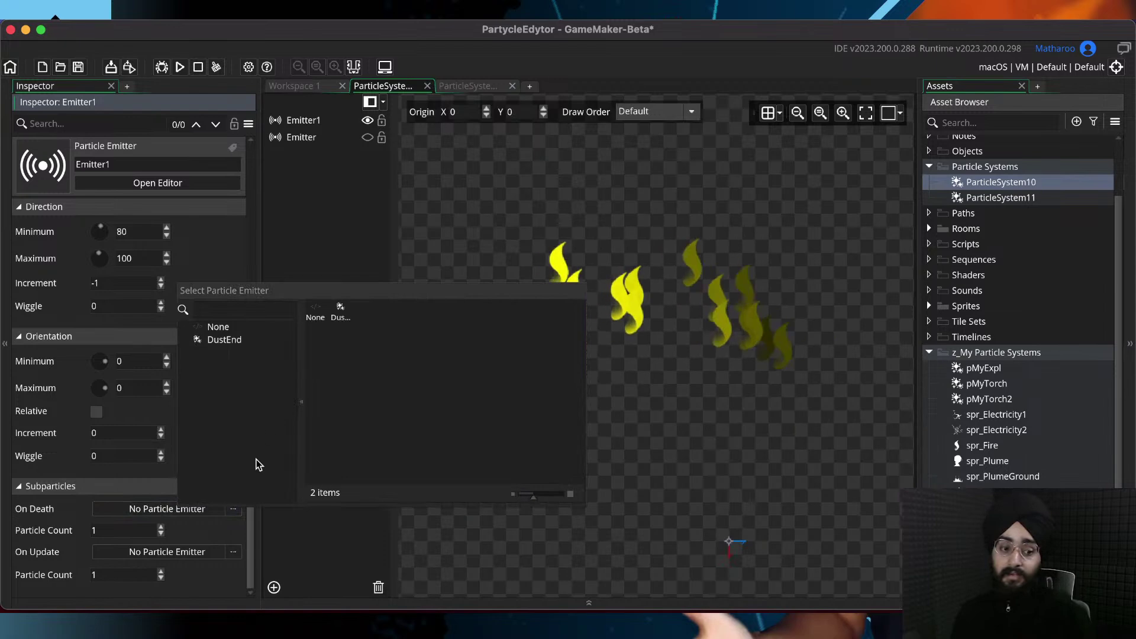
pyautogui.click(221, 530)
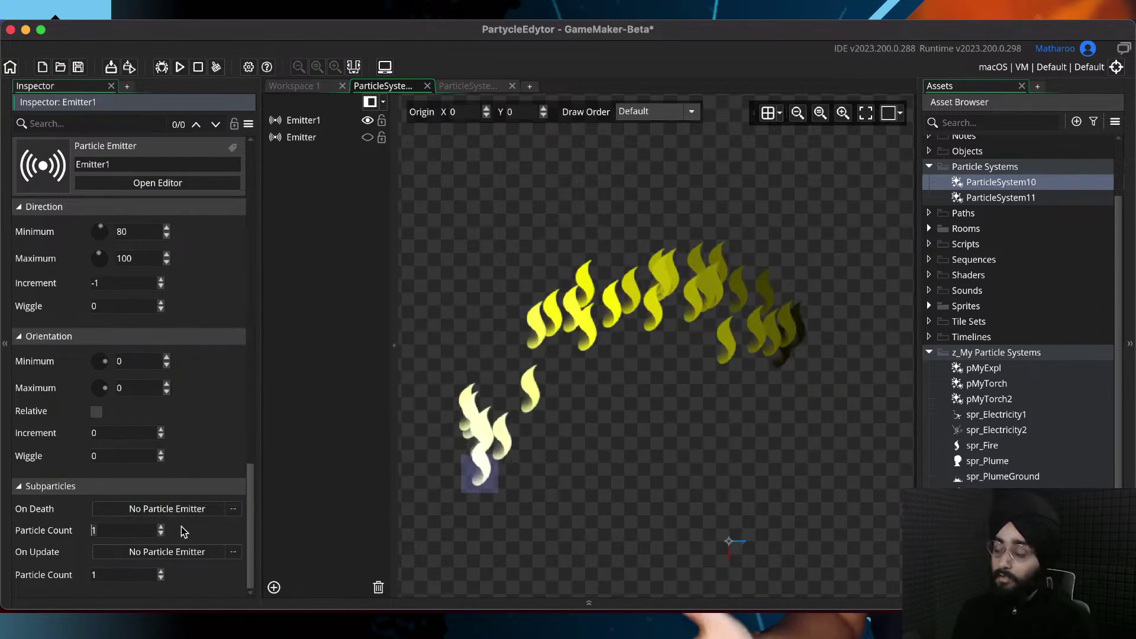
pyautogui.press('super+s')
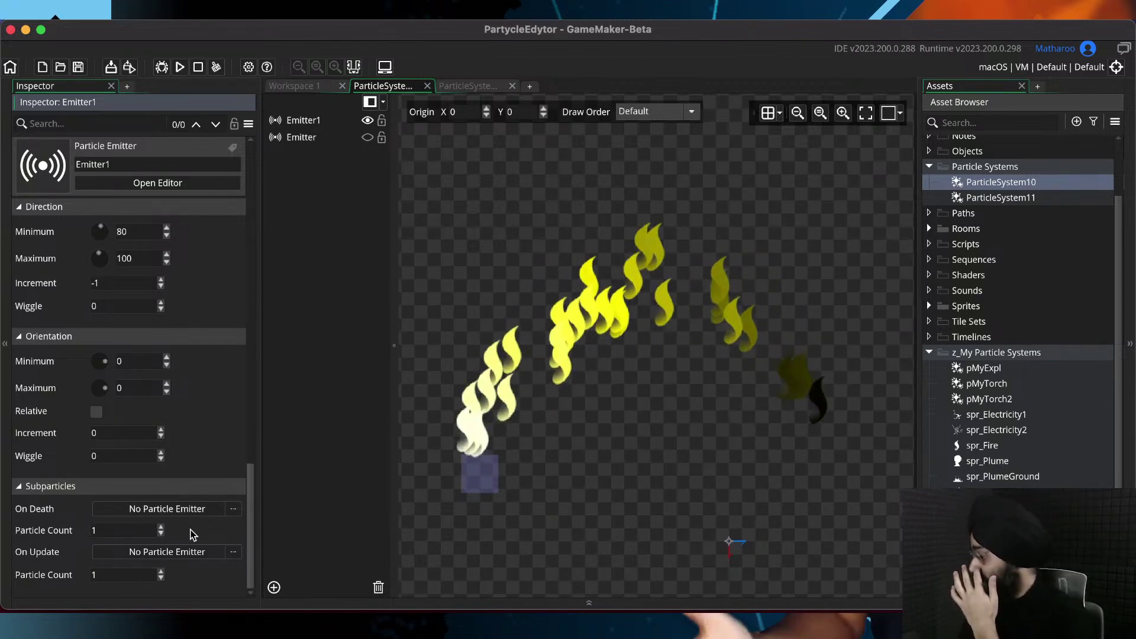
pyautogui.scroll(15, 169, 526)
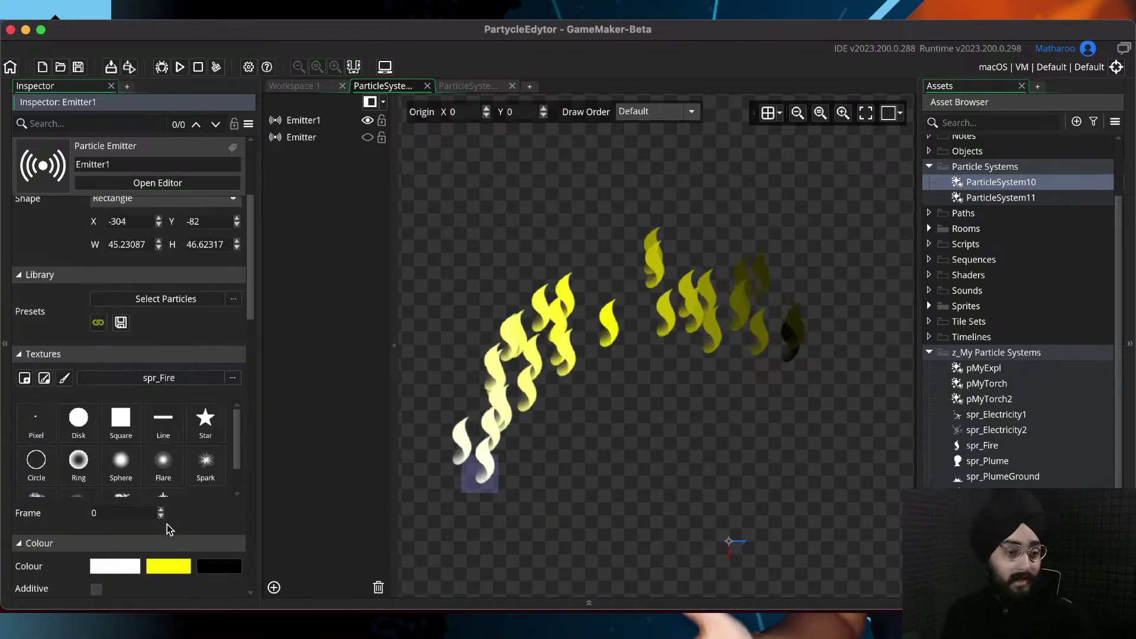
pyautogui.scroll(5, 167, 524)
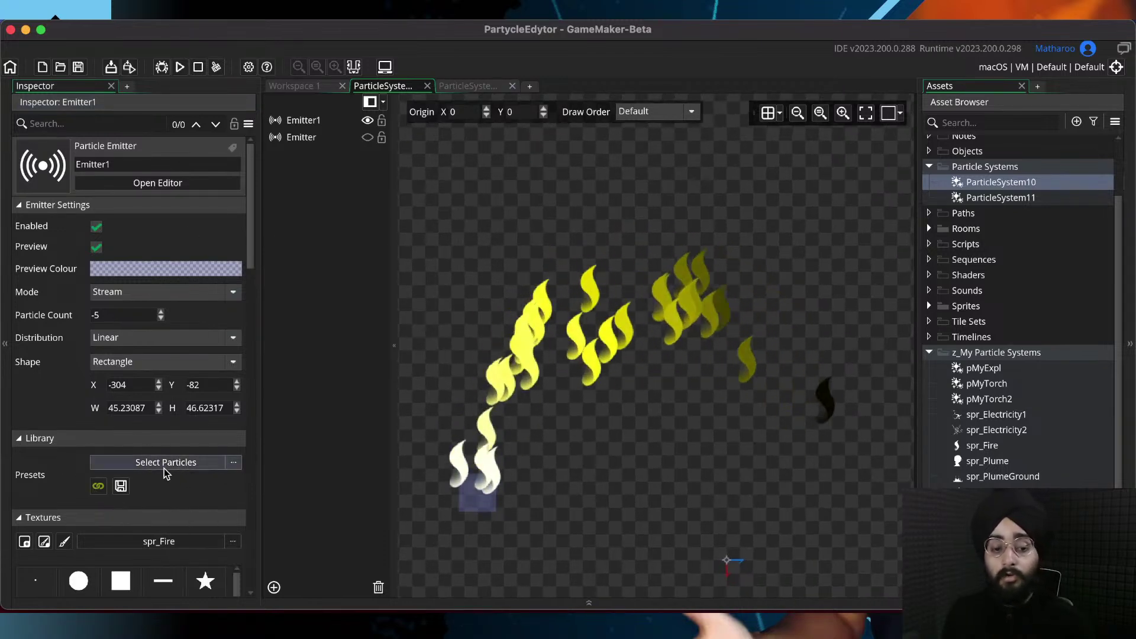
pyautogui.scroll(-1, 632, 255)
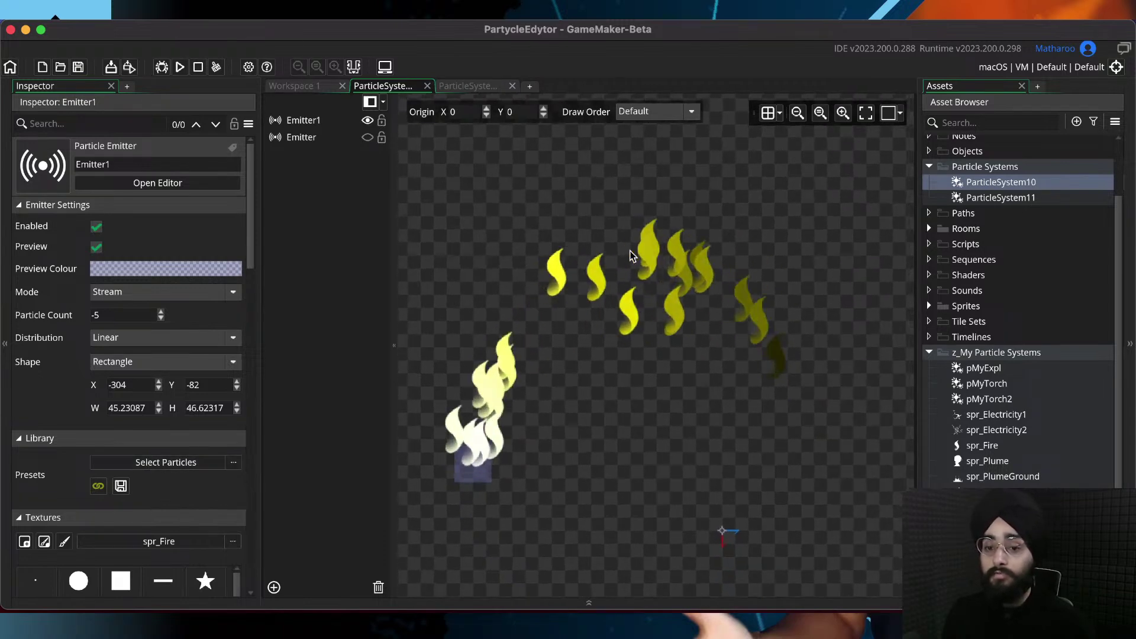
pyautogui.click(455, 87)
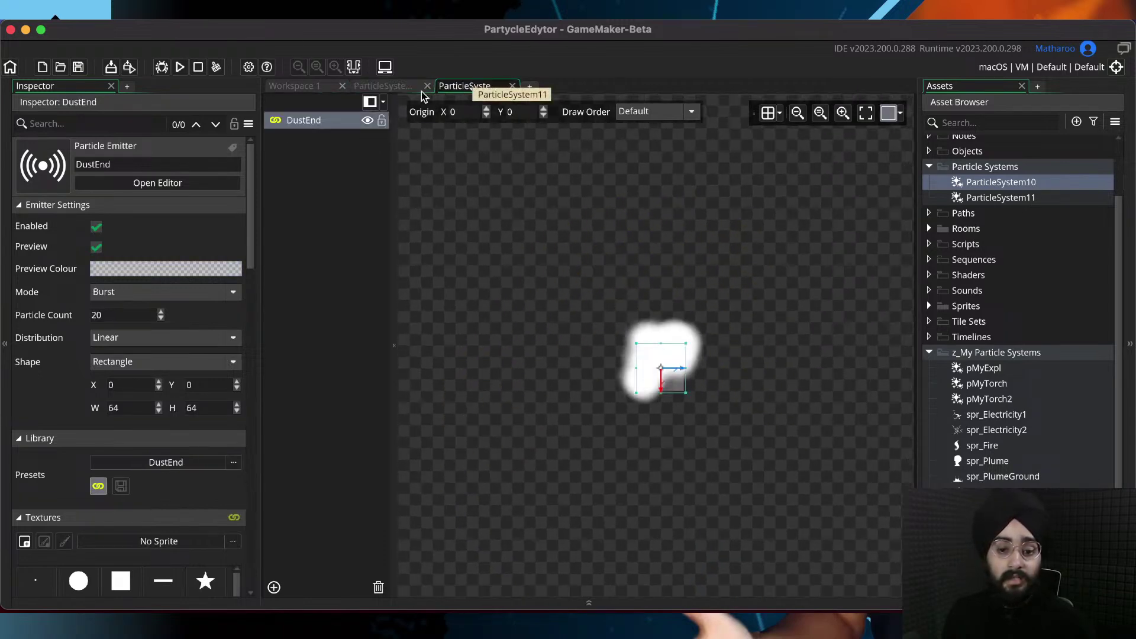
pyautogui.click(410, 86)
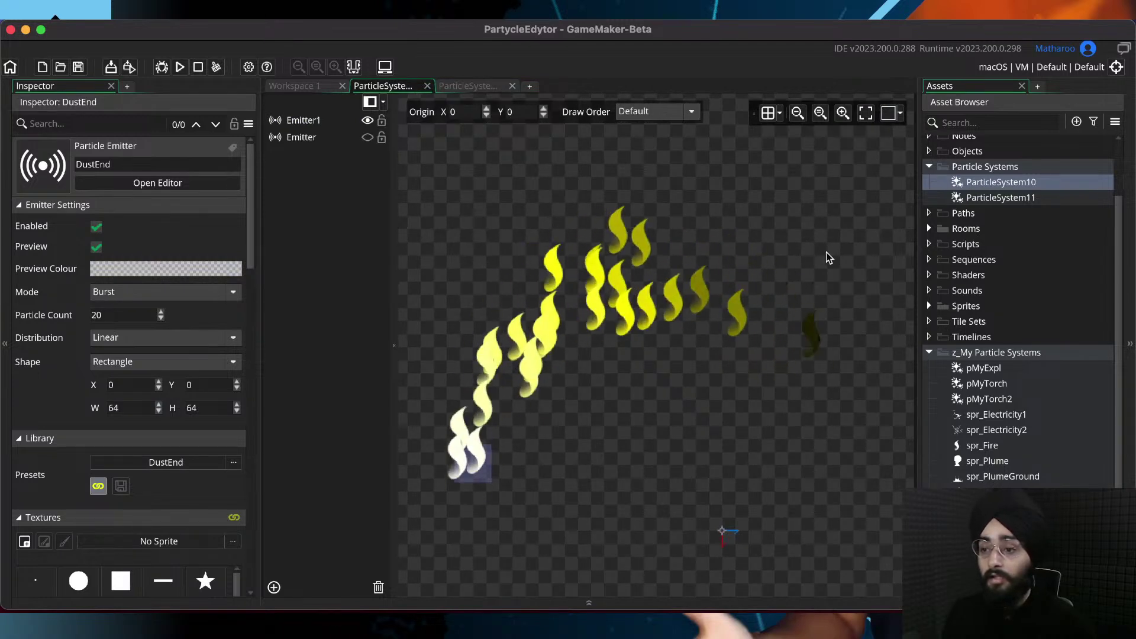
# Move Emitter1 onto the particle system's origin, at about X -1, Y -3, and save the project
pyautogui.click(929, 229)
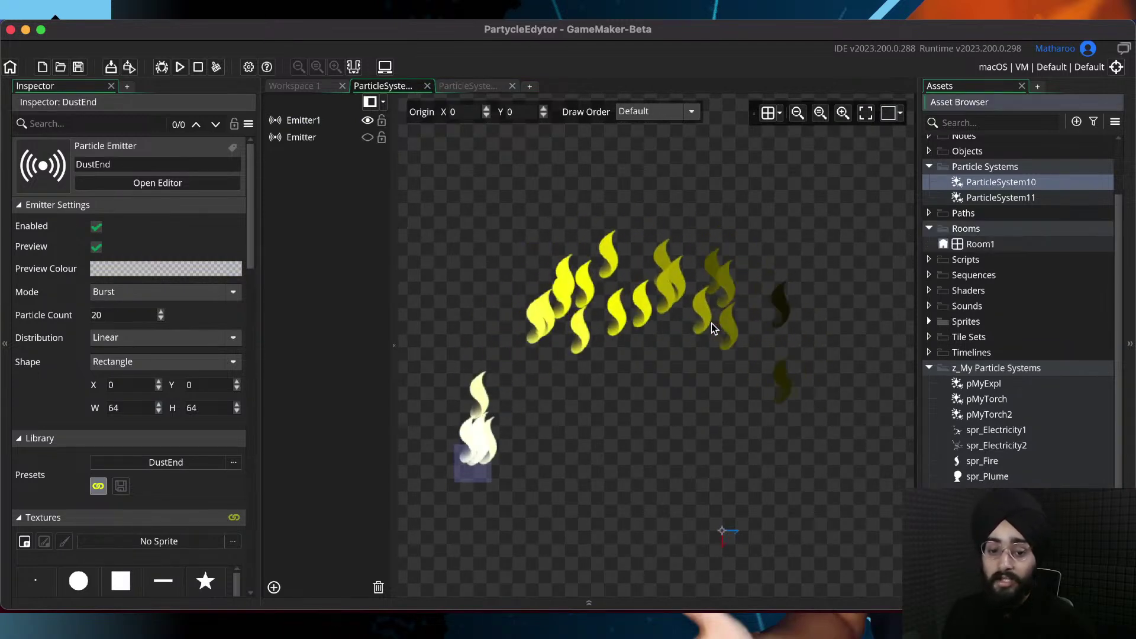
pyautogui.click(302, 120)
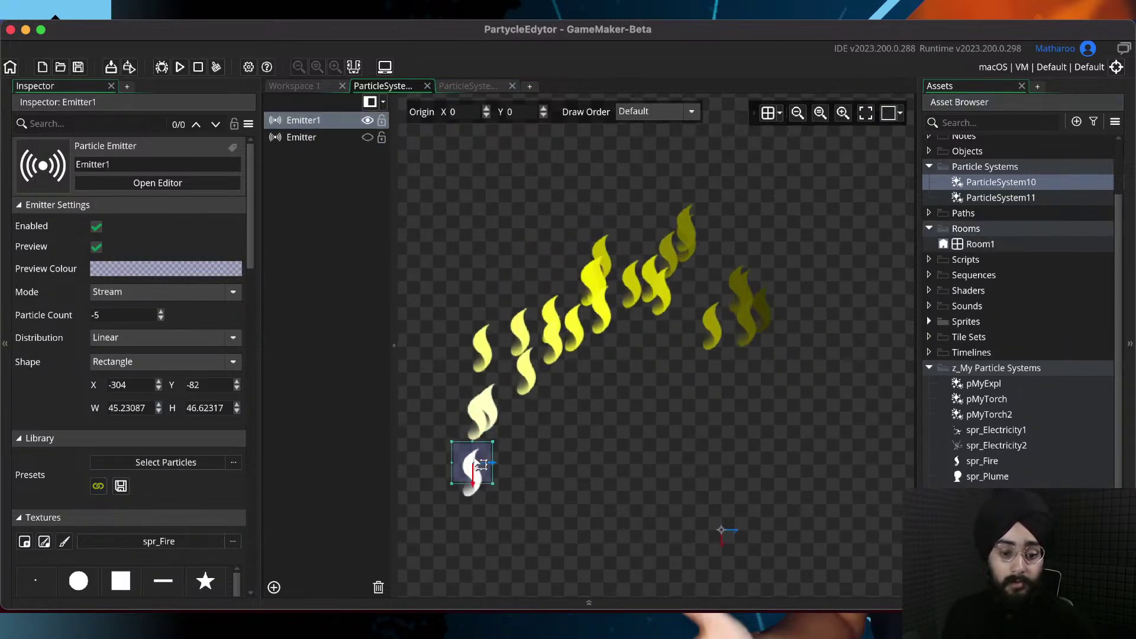
pyautogui.moveTo(497, 466); pyautogui.dragTo(727, 533)
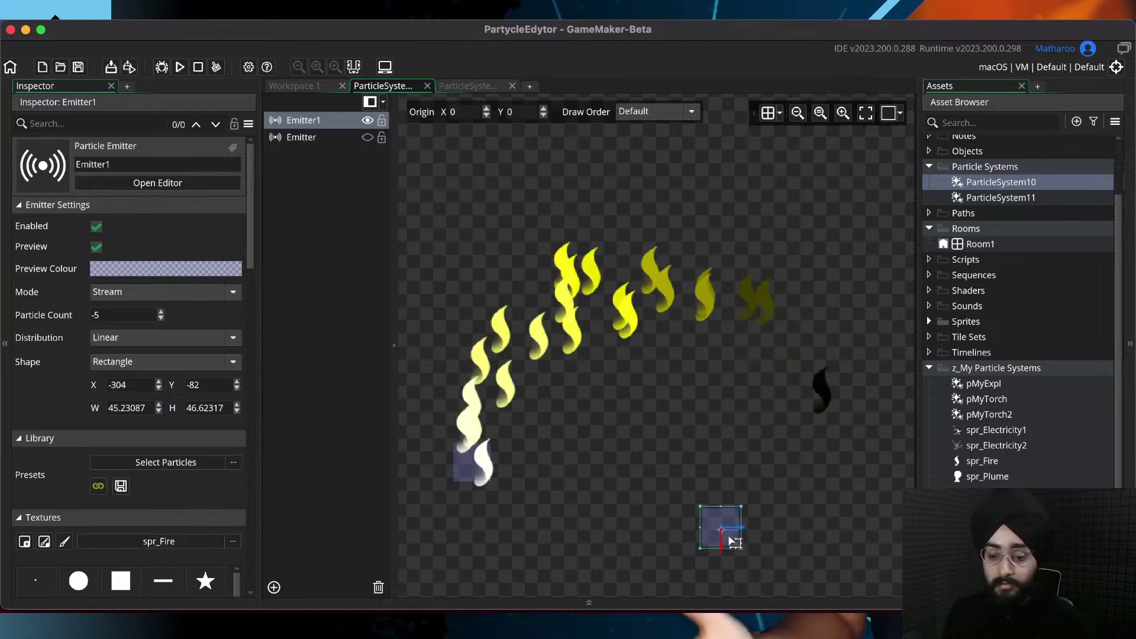
pyautogui.press('super+s')
pyautogui.moveTo(629, 422); pyautogui.dragTo(527, 367, button='middle')
pyautogui.scroll(-2, 463, 336)
# Add a new asset layer to Room1 and place ParticleSystem10 in the lower-left area of the room
pyautogui.doubleClick(994, 245)
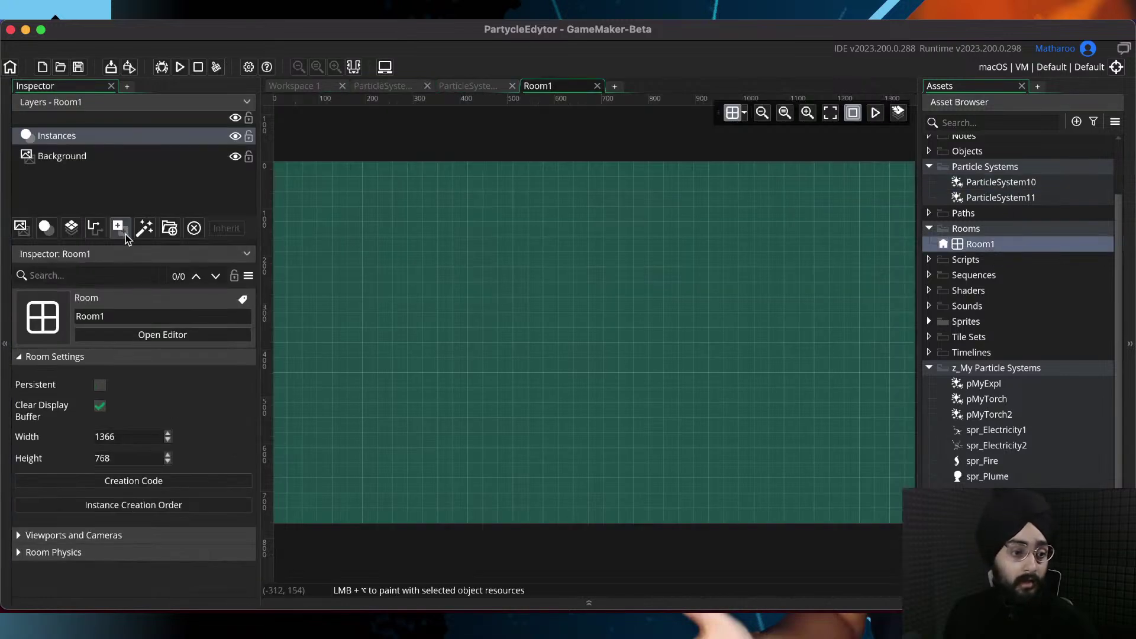
pyautogui.click(121, 229)
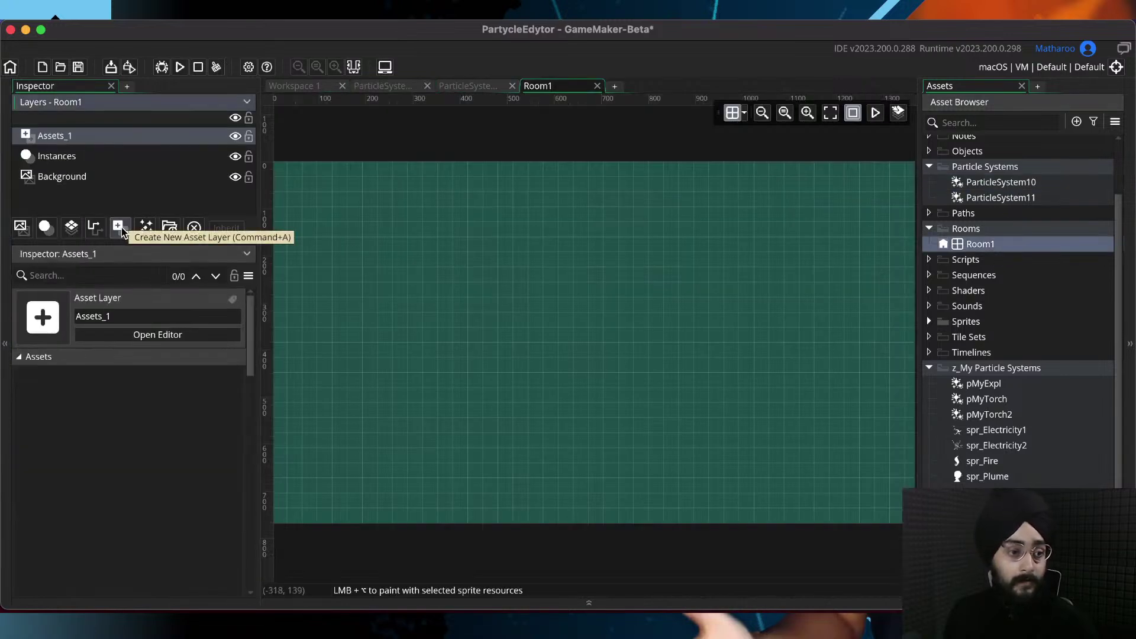
pyautogui.click(1022, 186)
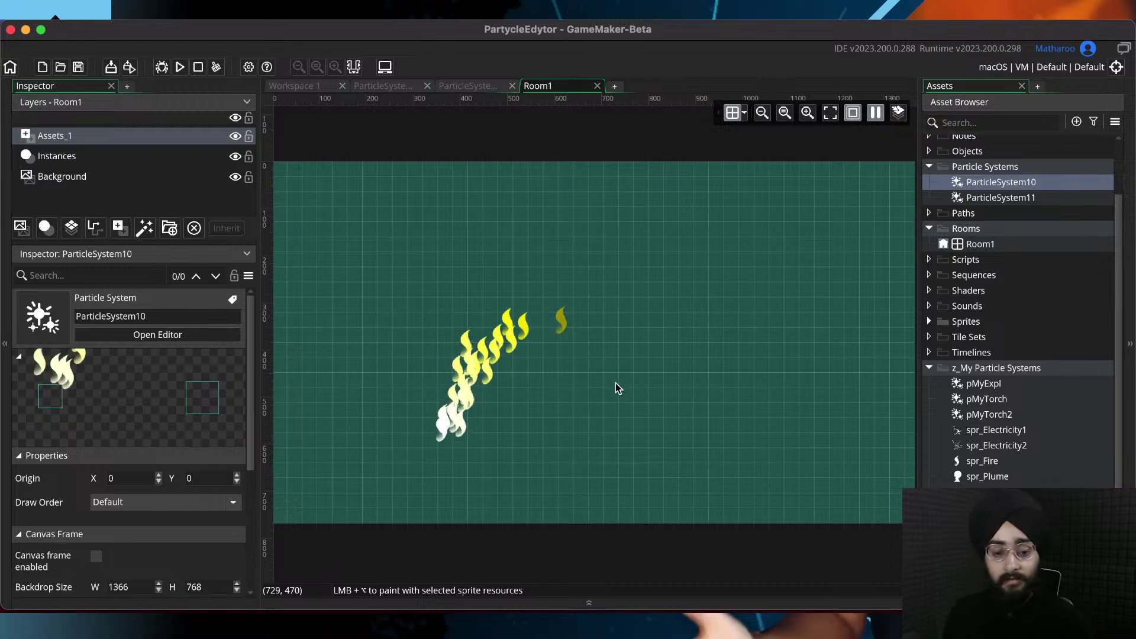
# Run the game to check the particle system placed in Room1, and close the game window
pyautogui.moveTo(615, 382); pyautogui.dragTo(595, 364, button='middle')
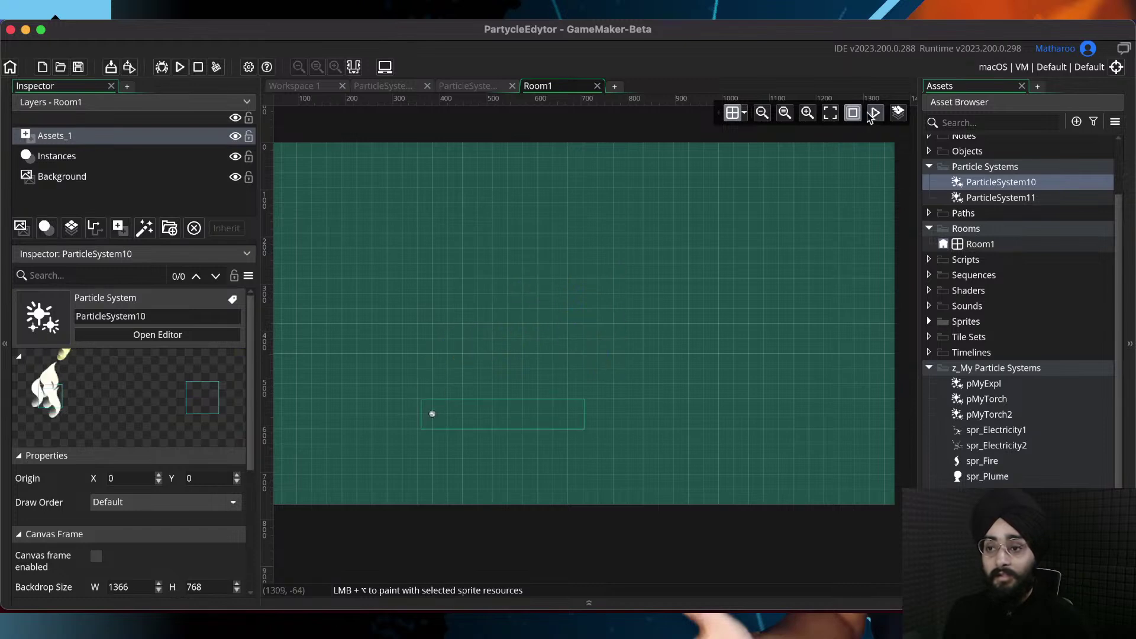
pyautogui.click(180, 68)
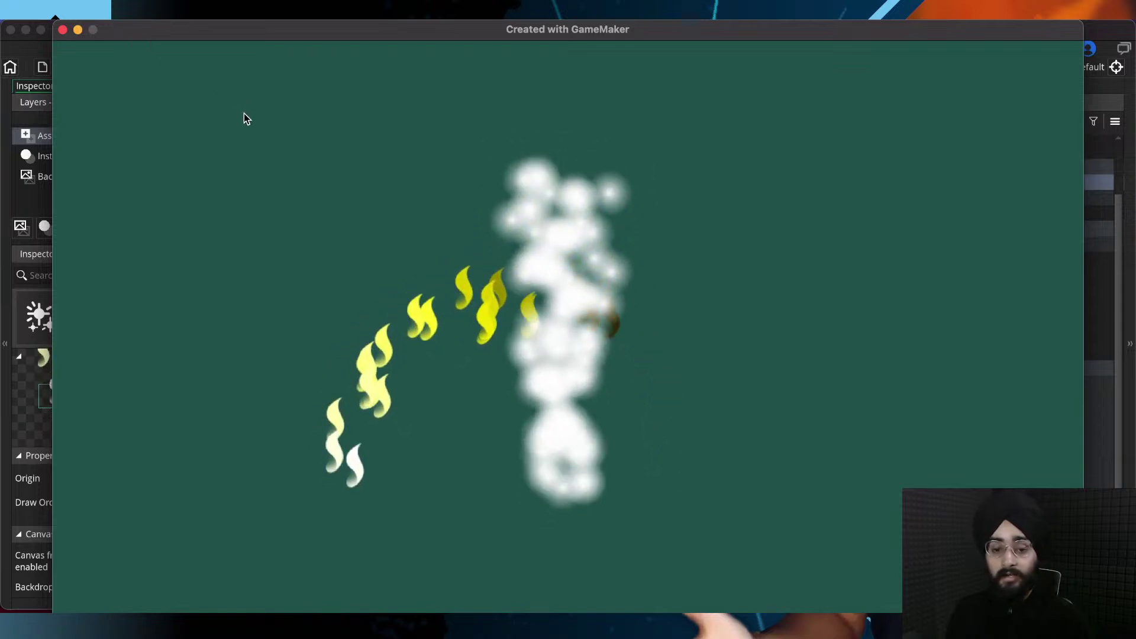
pyautogui.click(64, 30)
# Delete the hidden emitter named Emitter from ParticleSystem10, keeping only Emitter1, and save the project
pyautogui.click(382, 86)
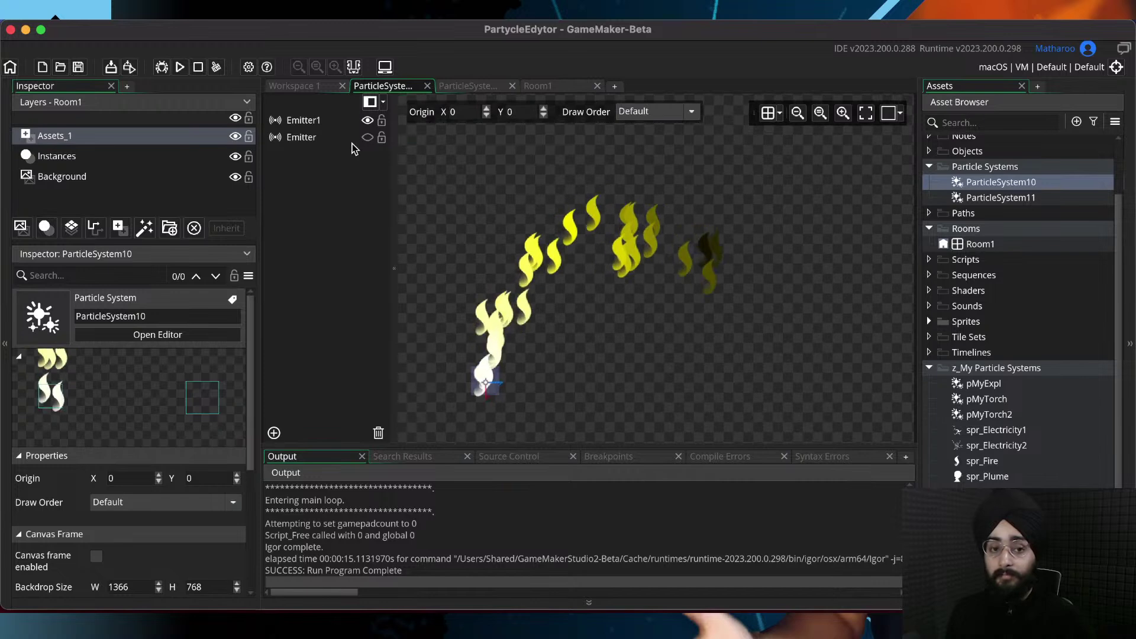
pyautogui.click(367, 137)
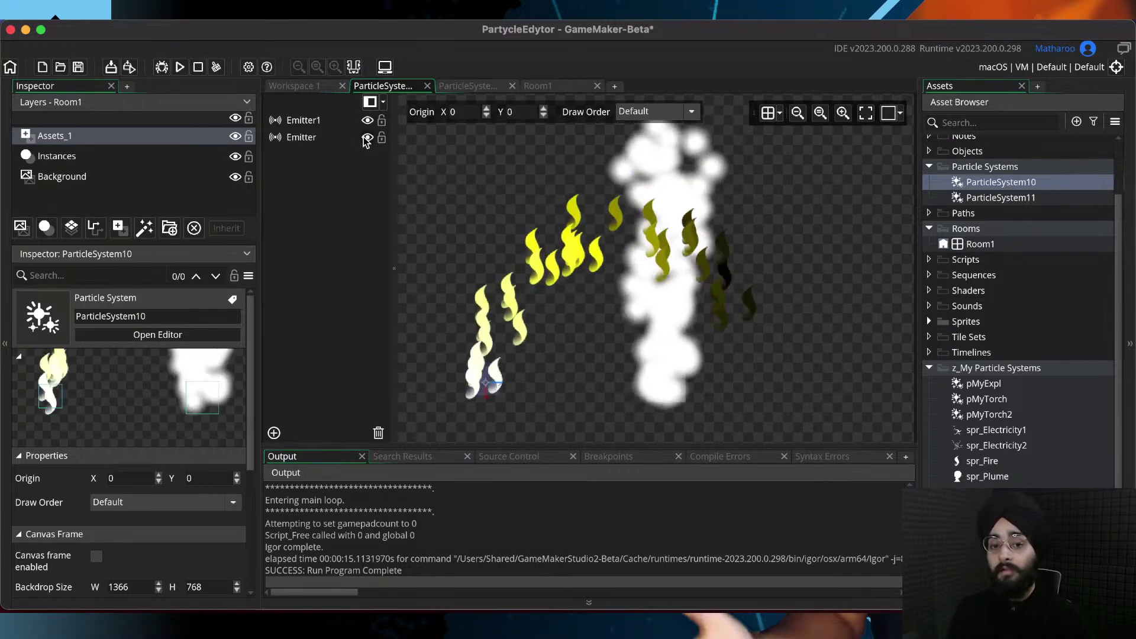
pyautogui.click(347, 142)
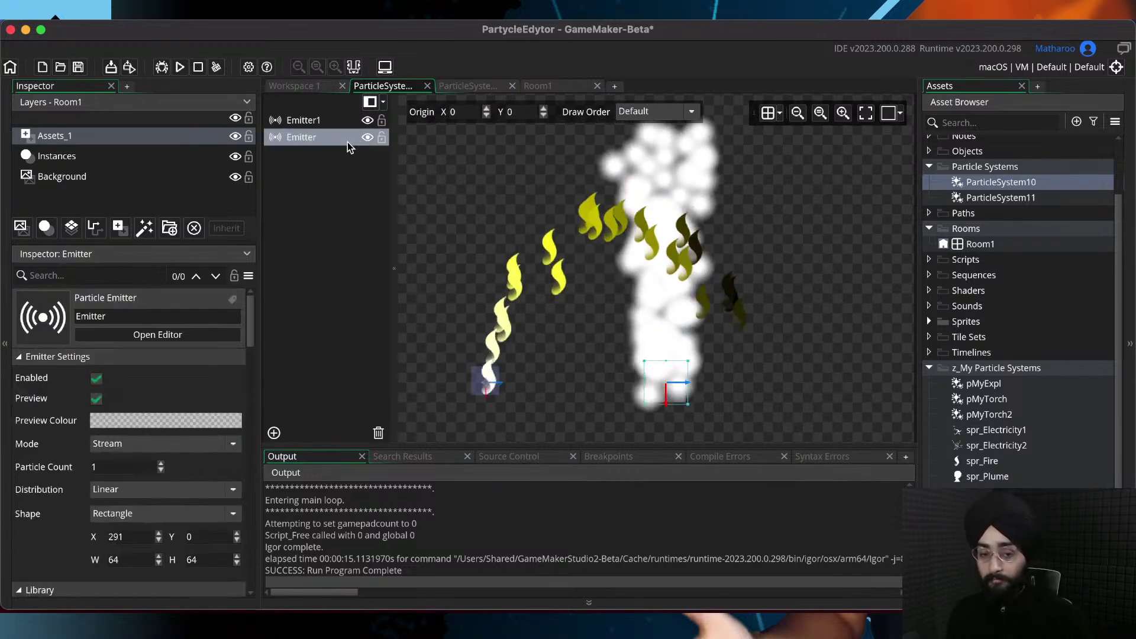
pyautogui.press('Delete')
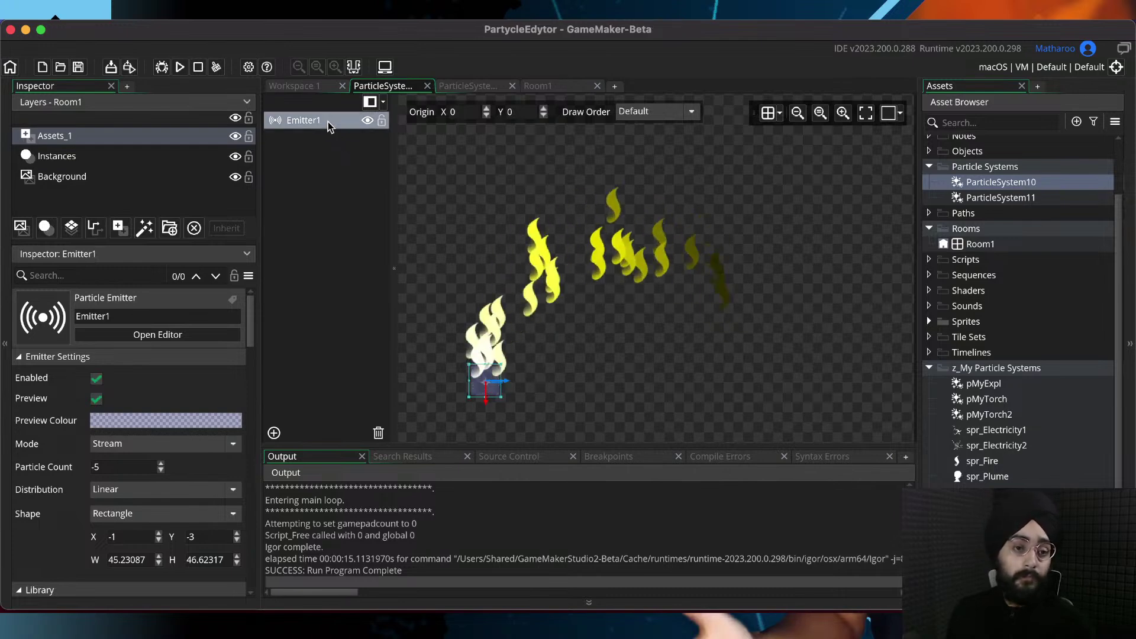
pyautogui.rightClick(329, 120)
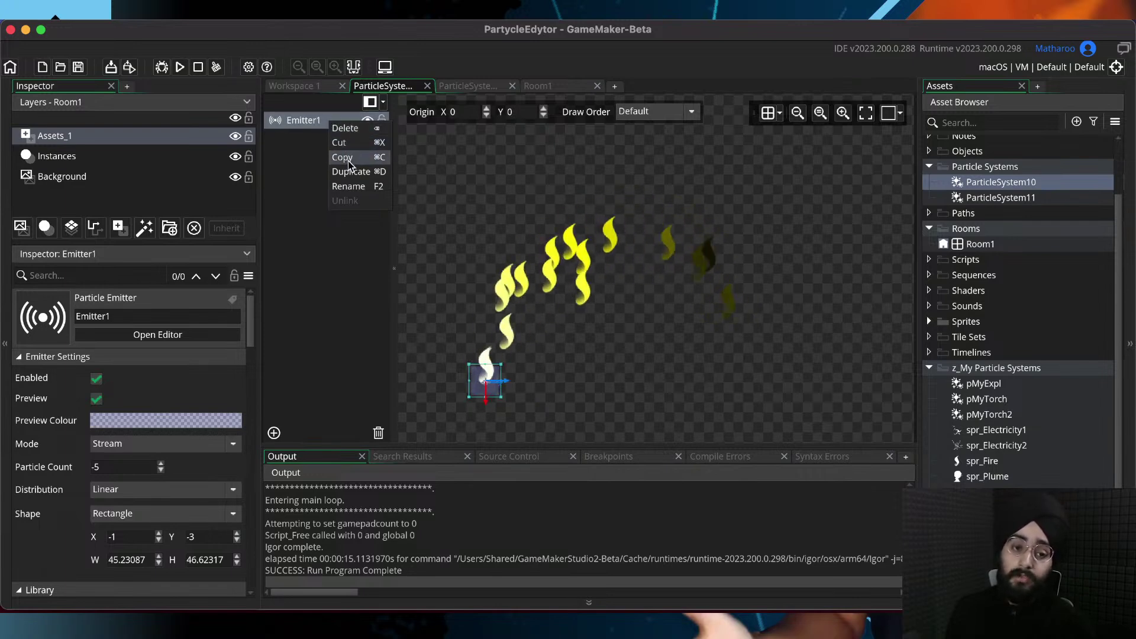
pyautogui.click(272, 180)
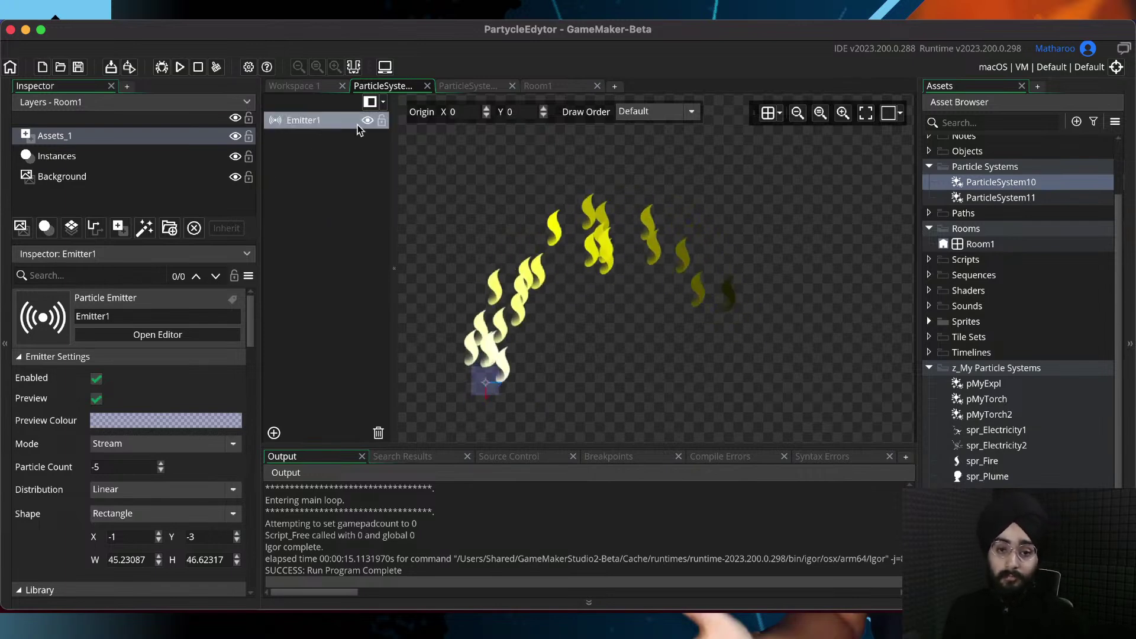
# Close the Room1 editor and create a new sequence asset in the Sequences folder
pyautogui.click(549, 88)
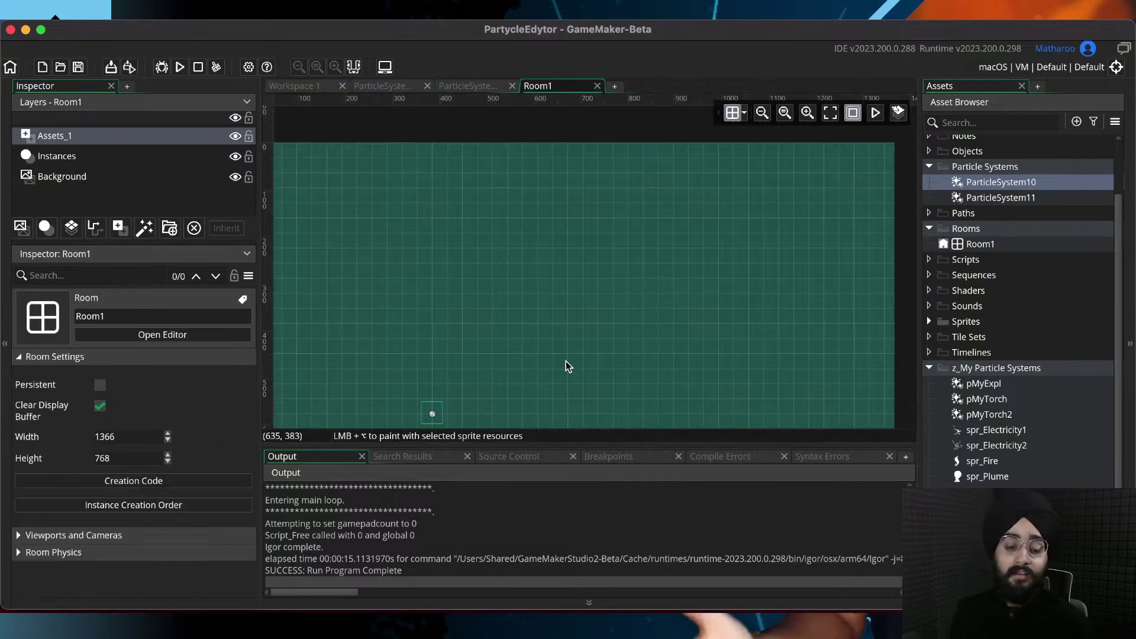
pyautogui.middleClick(558, 86)
pyautogui.click(1000, 278)
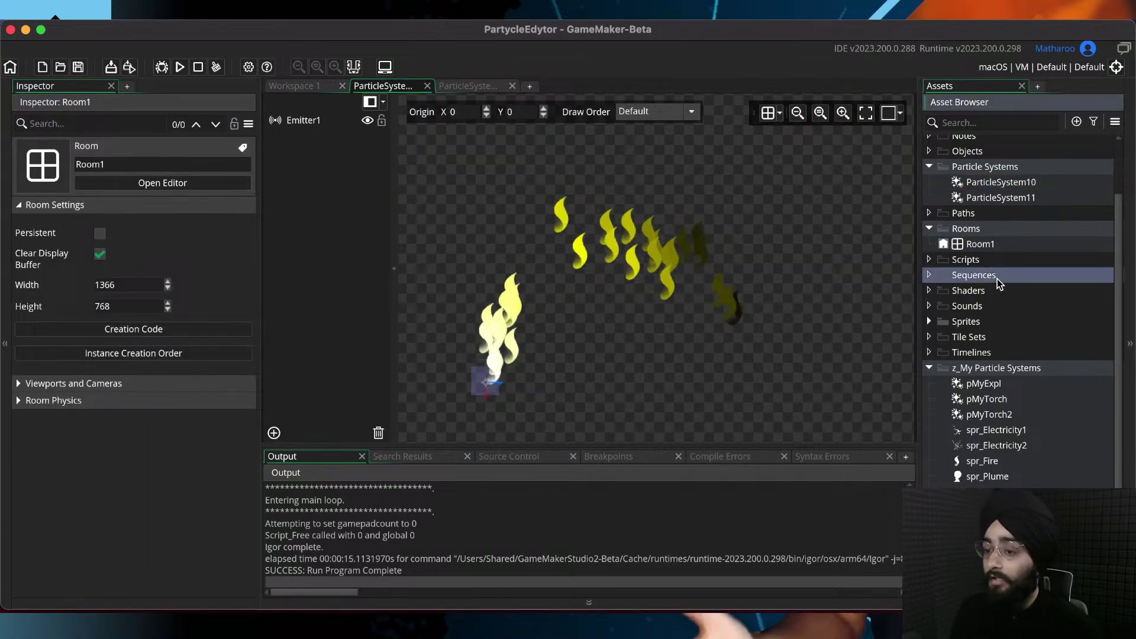
pyautogui.click(1074, 123)
pyautogui.doubleClick(933, 278)
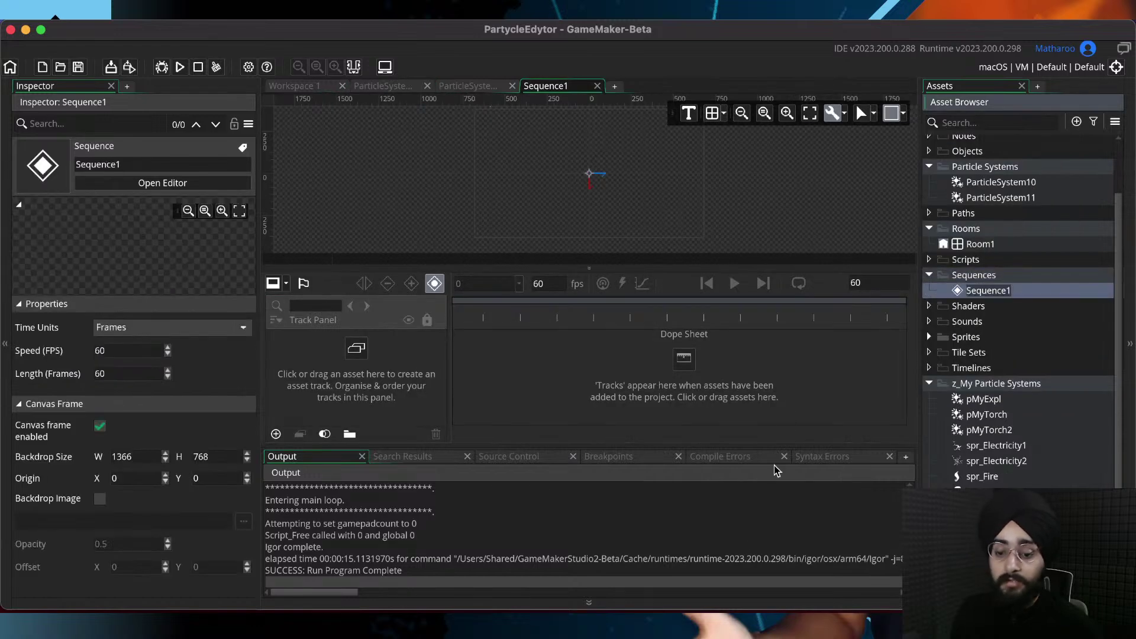
# Enlarge the sequence canvas by shrinking the timeline area, and frame the canvas in view
pyautogui.moveTo(718, 341); pyautogui.dragTo(702, 480)
pyautogui.scroll(2, 653, 336)
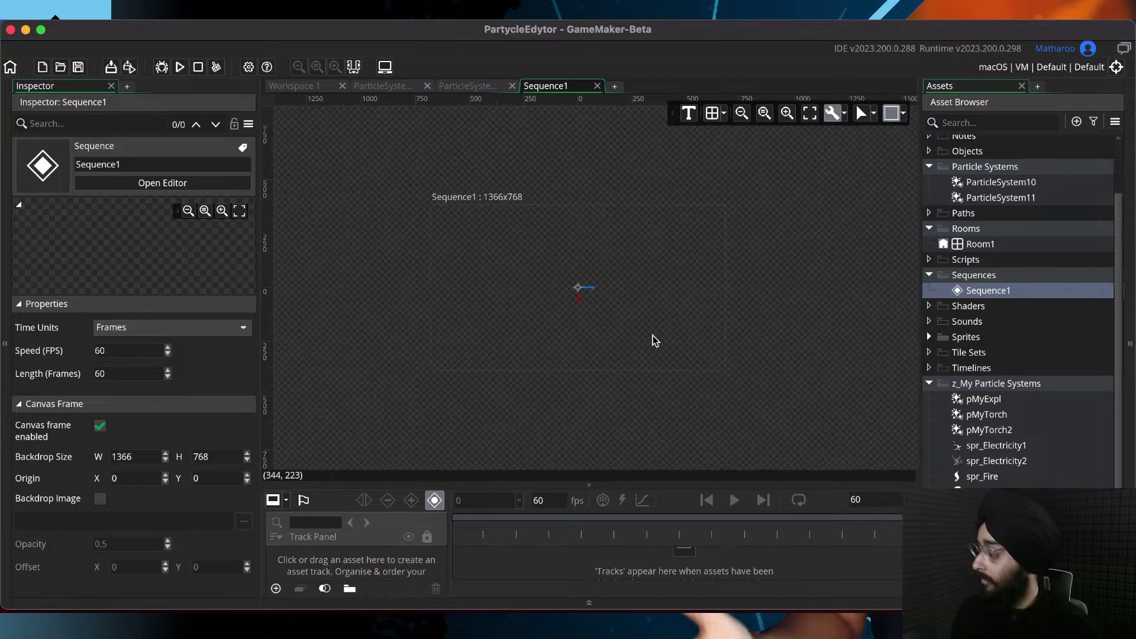
pyautogui.moveTo(652, 336); pyautogui.dragTo(708, 348, button='middle')
pyautogui.moveTo(655, 281); pyautogui.dragTo(655, 296, button='middle')
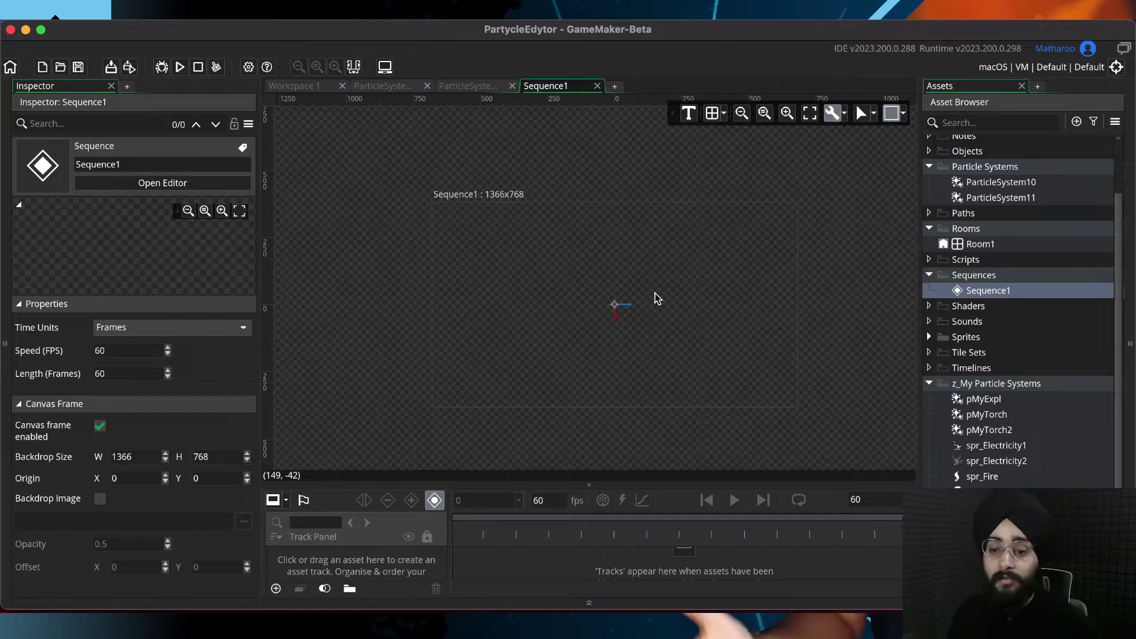
# Add ParticleSystem10 to the sequence canvas just left of the origin, and preview its playback before returning the playhead to frame 0
pyautogui.moveTo(1000, 182); pyautogui.dragTo(567, 294)
pyautogui.moveTo(604, 484); pyautogui.dragTo(604, 414)
pyautogui.click(734, 431)
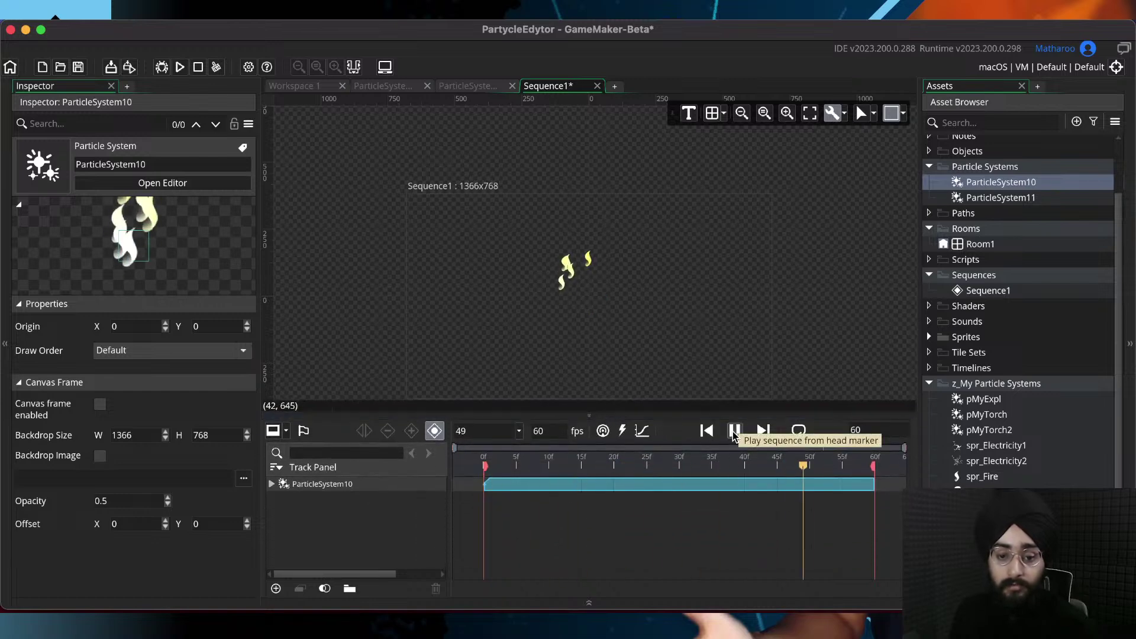
pyautogui.click(734, 431)
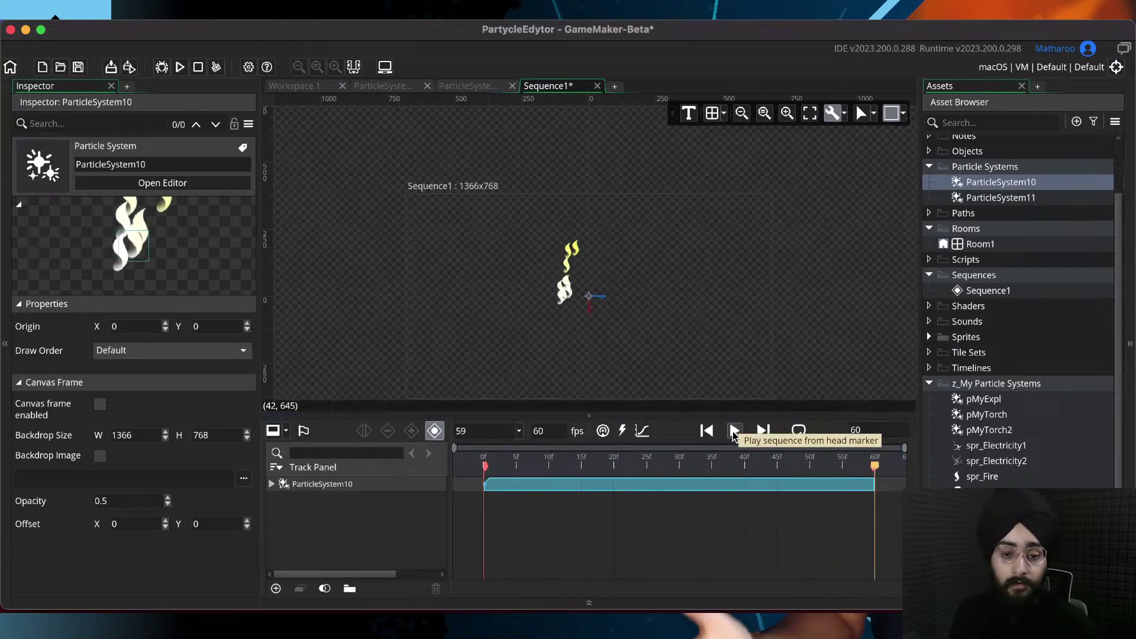
pyautogui.moveTo(507, 466); pyautogui.dragTo(460, 472)
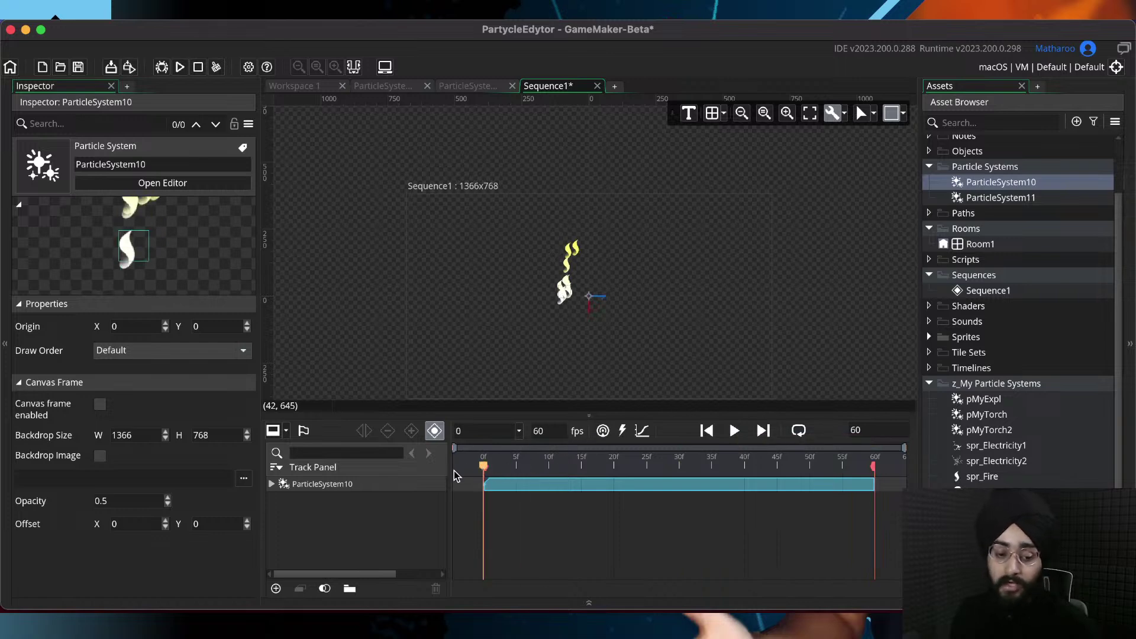
# Expand the ParticleSystem10 track, review the parameter tracks that can be added to it, and save the project
pyautogui.click(271, 484)
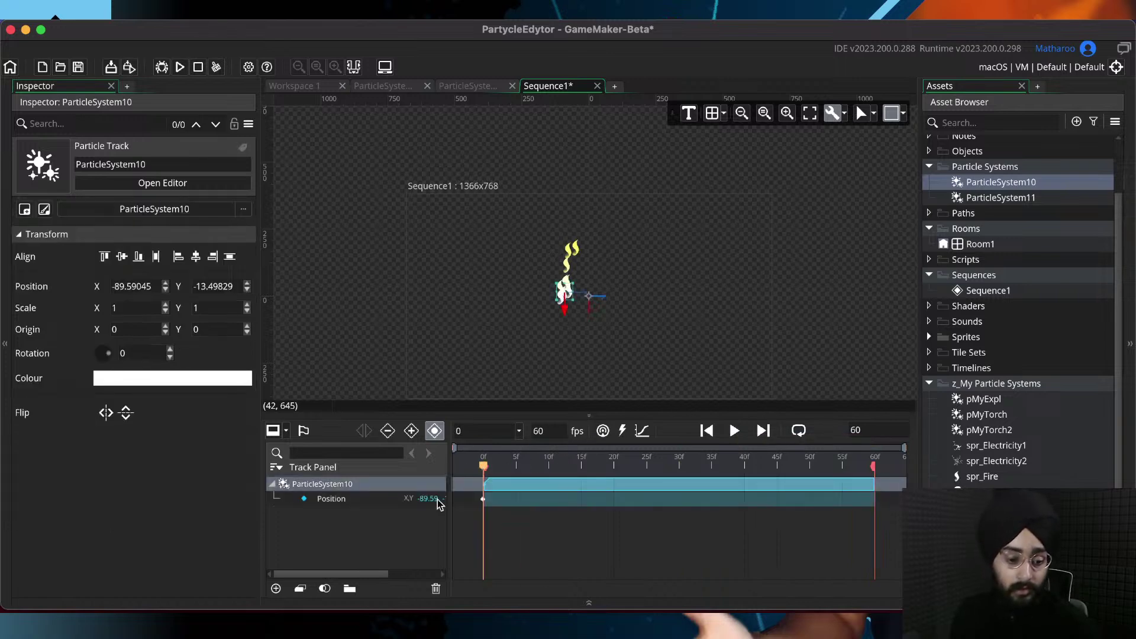
pyautogui.moveTo(448, 504); pyautogui.dragTo(553, 515)
pyautogui.click(494, 484)
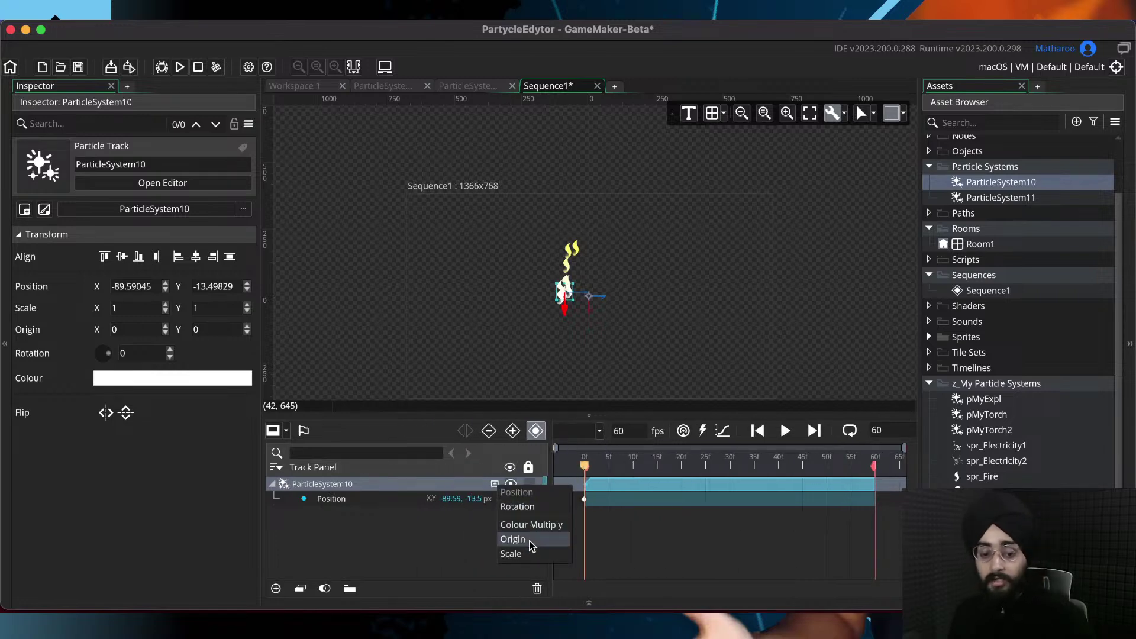
pyautogui.click(426, 541)
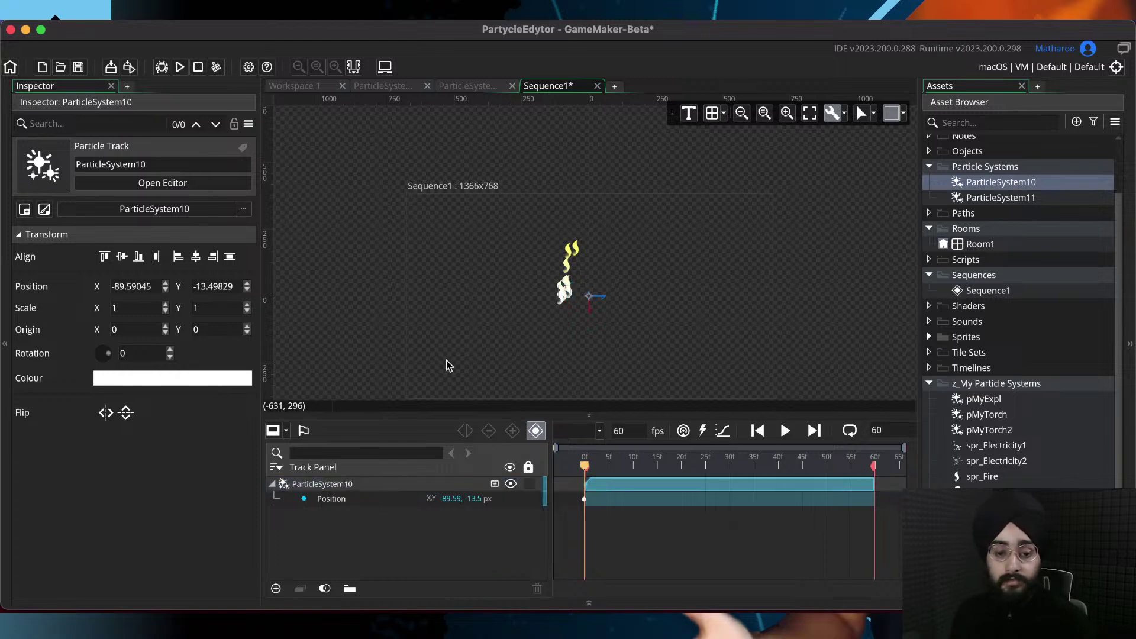
pyautogui.press('super+s')
pyautogui.moveTo(622, 260); pyautogui.dragTo(593, 253, button='middle')
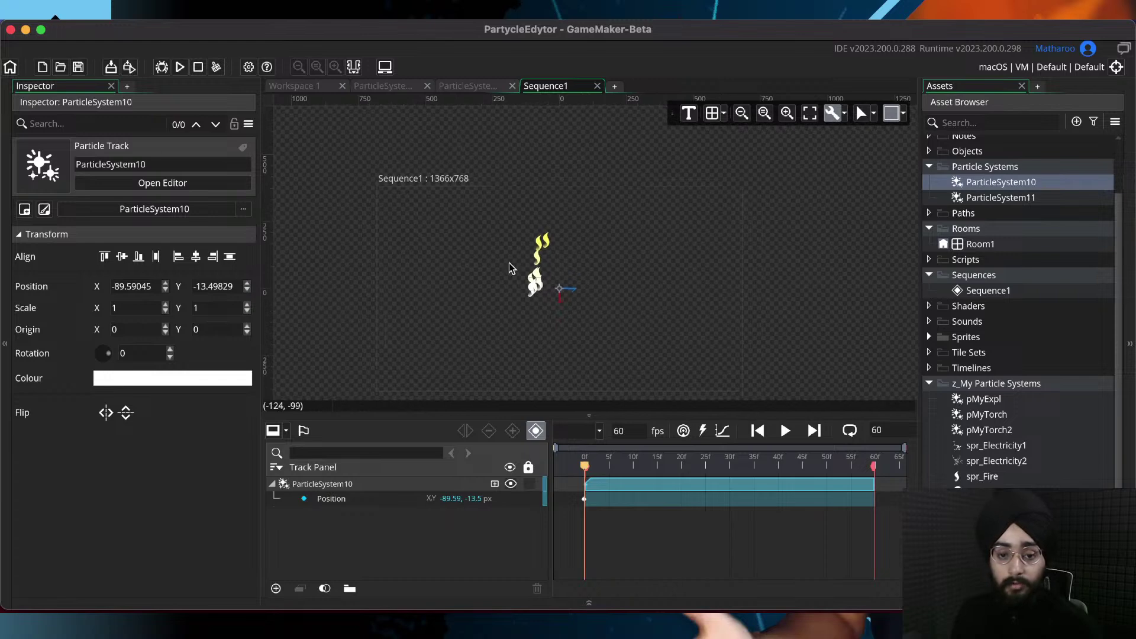
pyautogui.moveTo(584, 468); pyautogui.dragTo(532, 519)
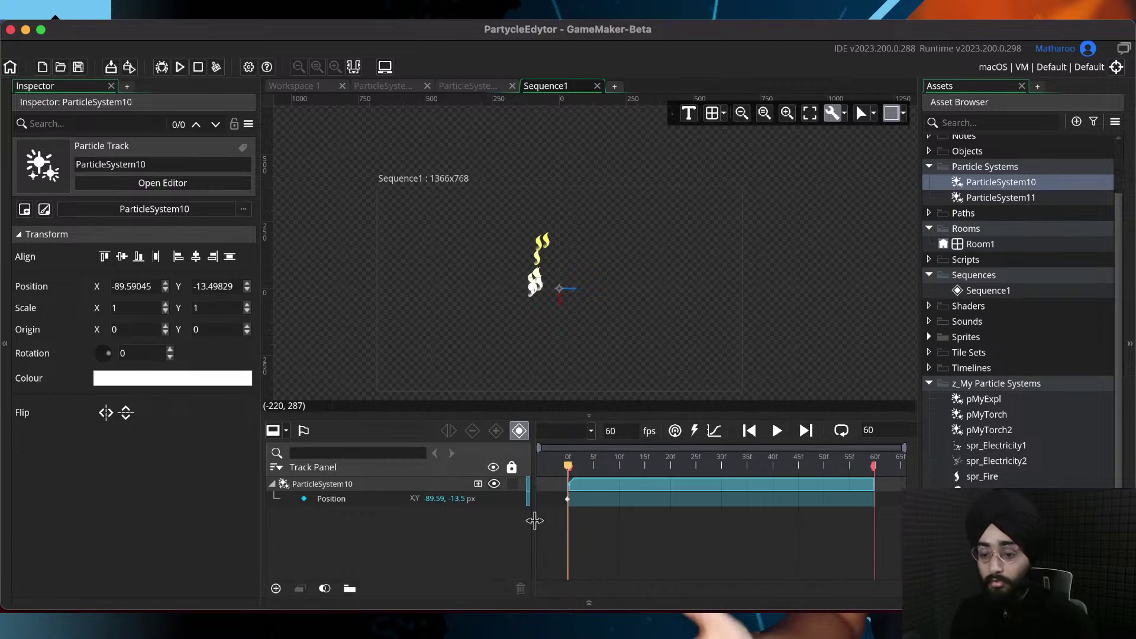
# Close the Sequence1 editor and the Sprite7 editor window left open in the workspace
pyautogui.middleClick(558, 85)
pyautogui.scroll(3, 976, 290)
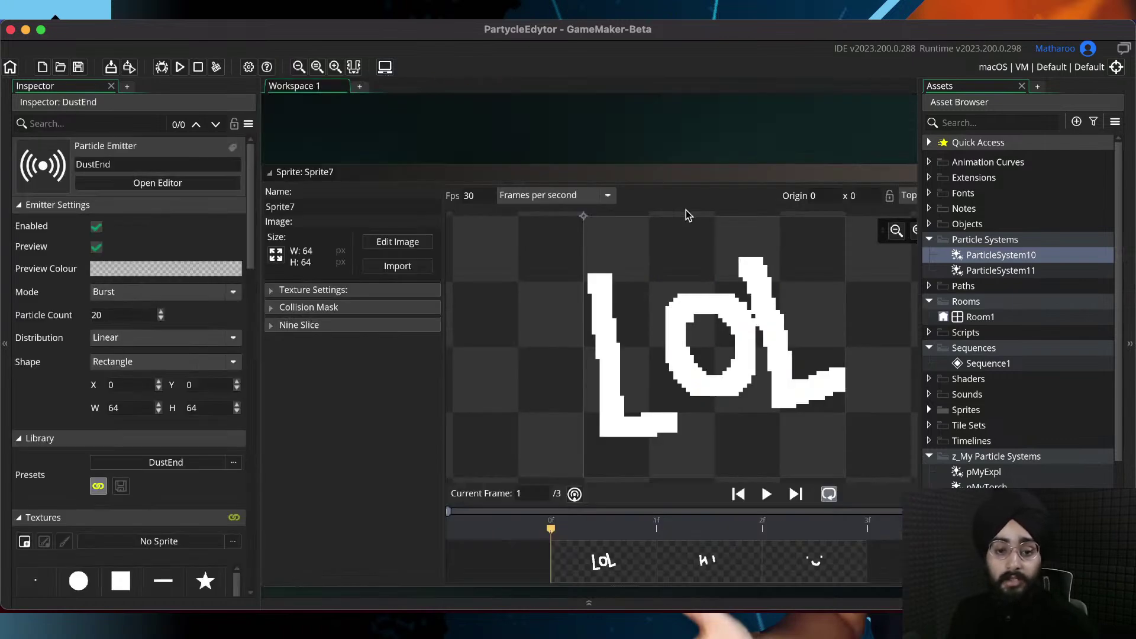
pyautogui.moveTo(615, 141); pyautogui.dragTo(460, 143, button='middle')
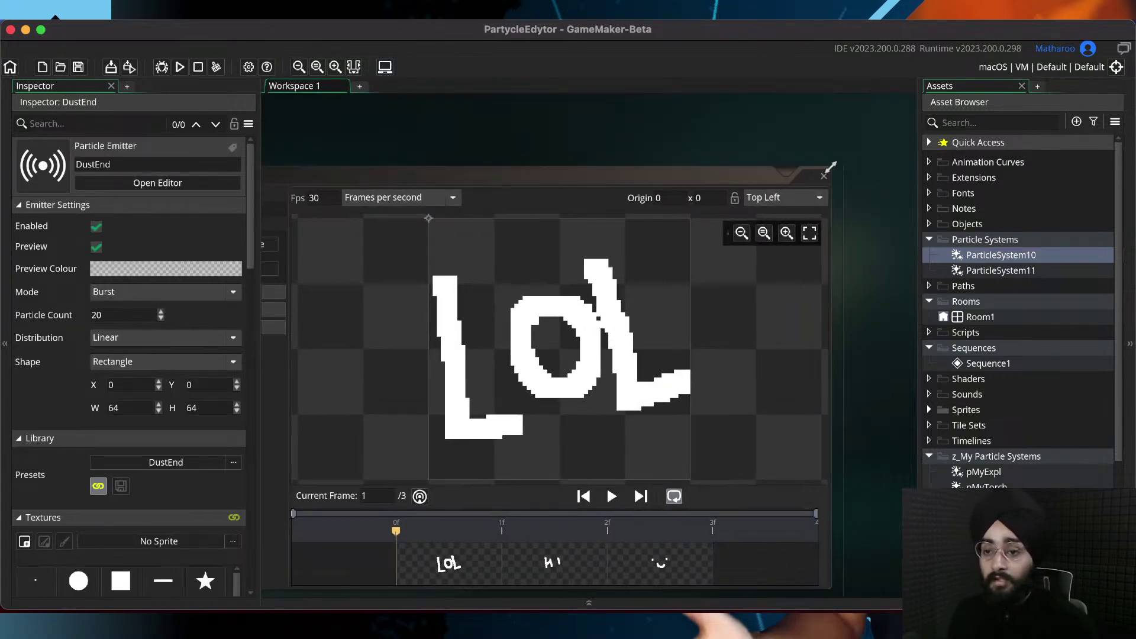
pyautogui.moveTo(830, 167); pyautogui.dragTo(818, 158)
# Collapse the Particle Systems, Rooms, Sequences and z_My Particle Systems folders in the asset browser
pyautogui.click(930, 241)
pyautogui.click(929, 272)
pyautogui.click(929, 302)
pyautogui.click(929, 395)
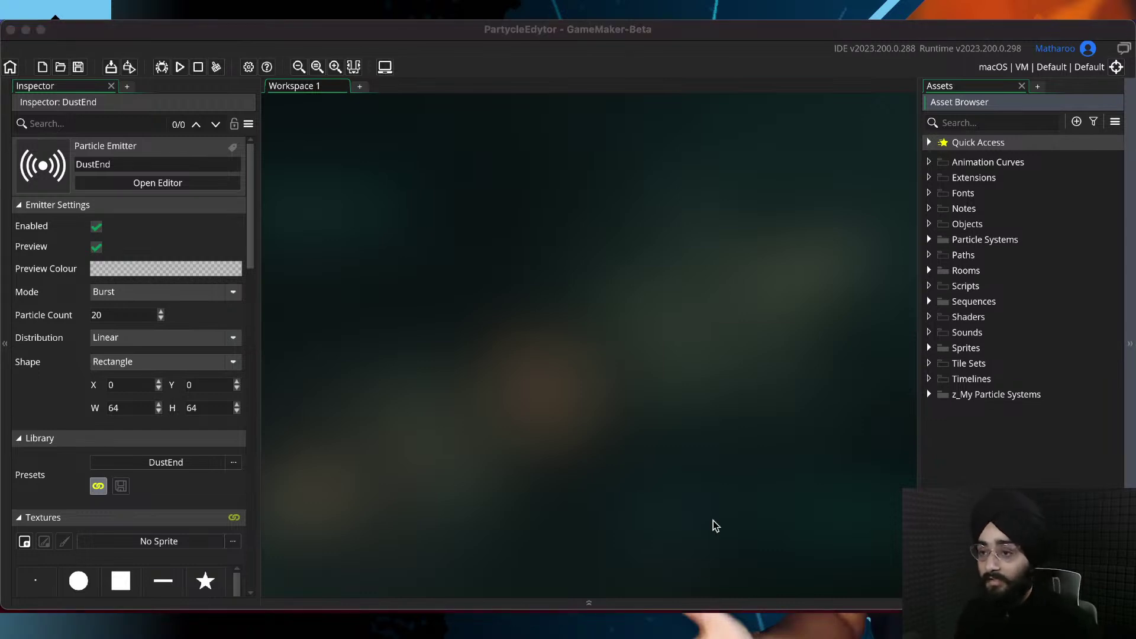
pyautogui.click(732, 373)
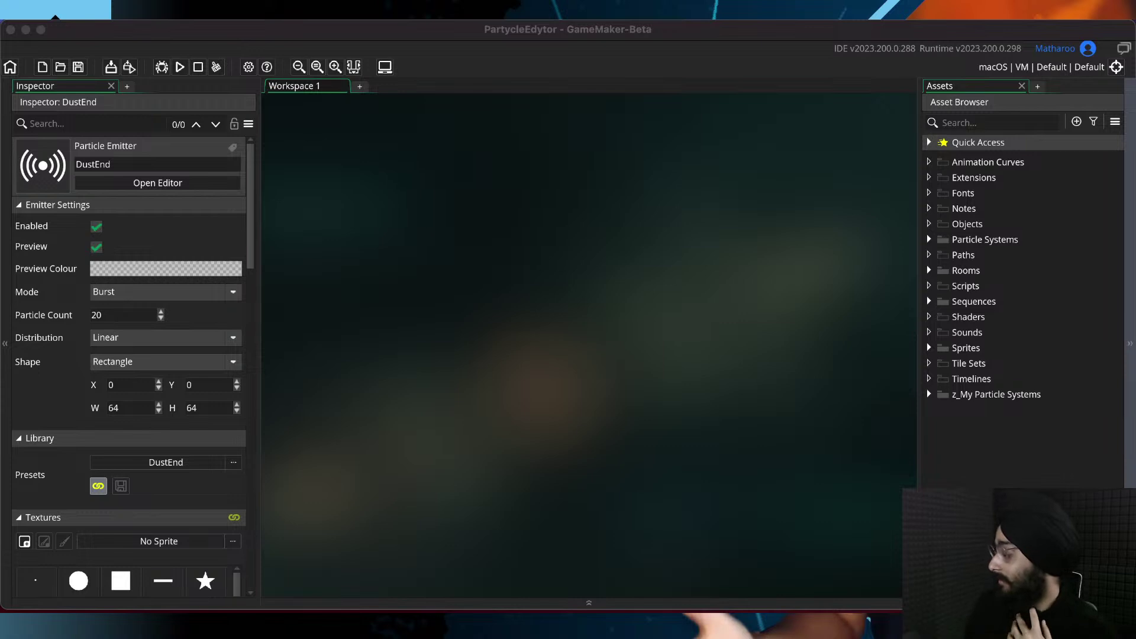
# Create a new object asset in the Objects folder and bring its editor and event list into view
pyautogui.click(968, 224)
pyautogui.click(1081, 124)
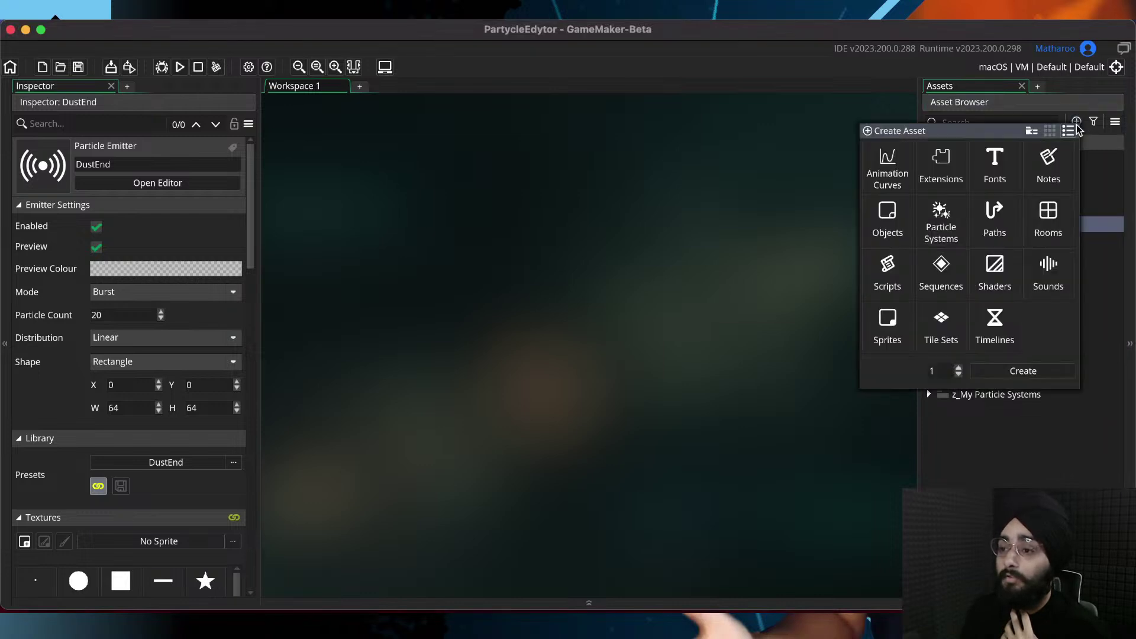
pyautogui.doubleClick(893, 232)
pyautogui.moveTo(774, 126); pyautogui.dragTo(533, 127, button='middle')
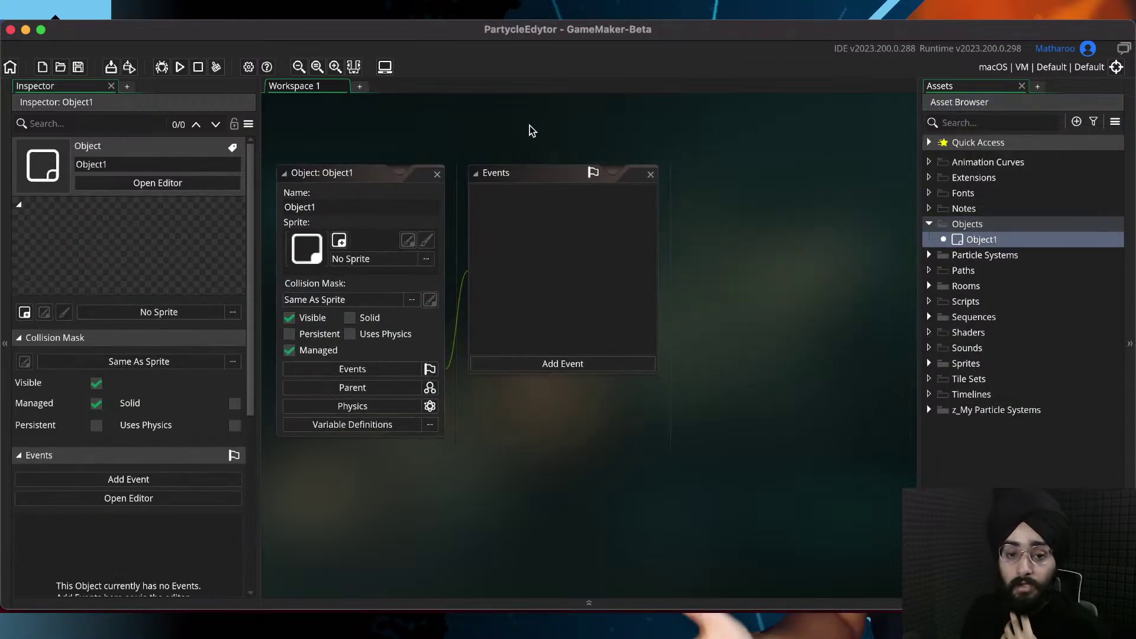
# Add a Global Left Pressed mouse event to Object1, using GML Code as the scripting language
pyautogui.rightClick(554, 238)
pyautogui.click(579, 243)
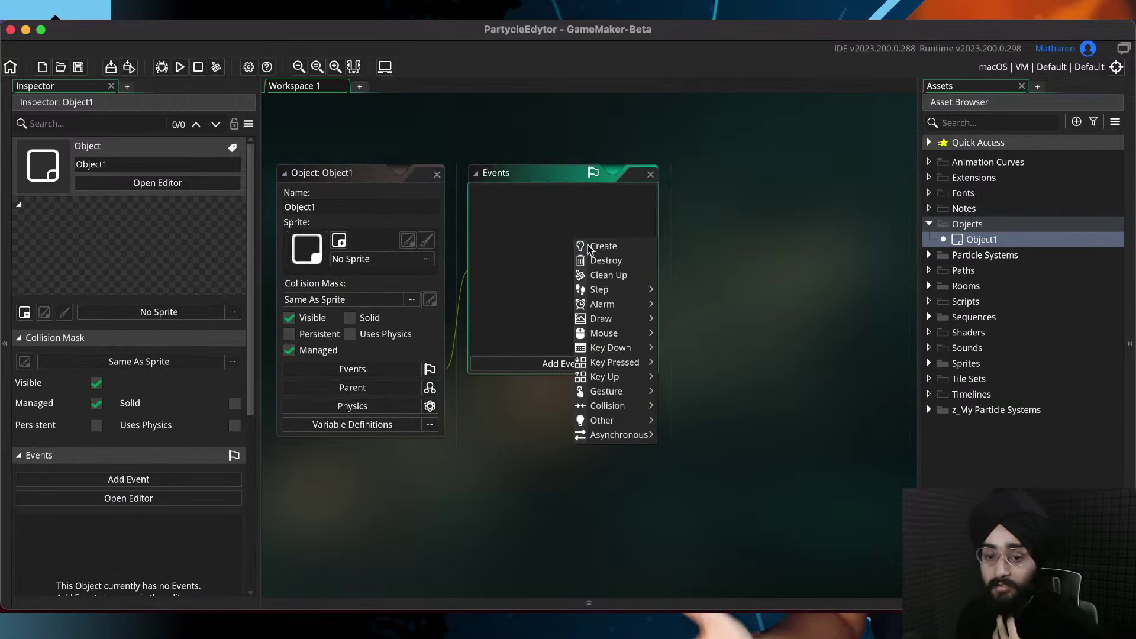
pyautogui.moveTo(609, 334)
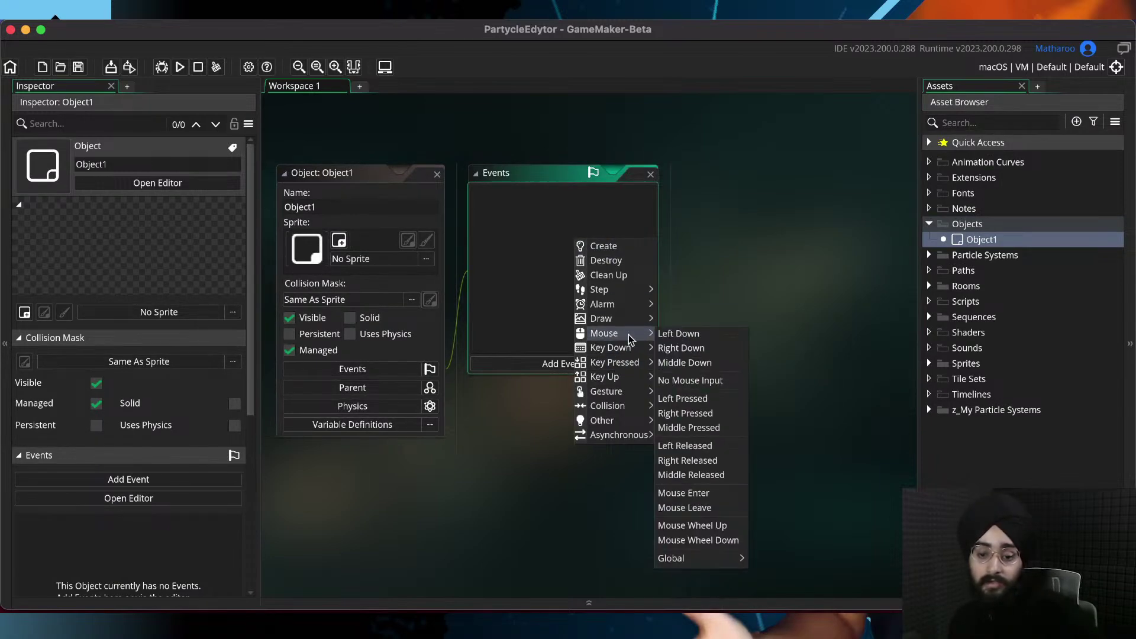
pyautogui.moveTo(712, 568)
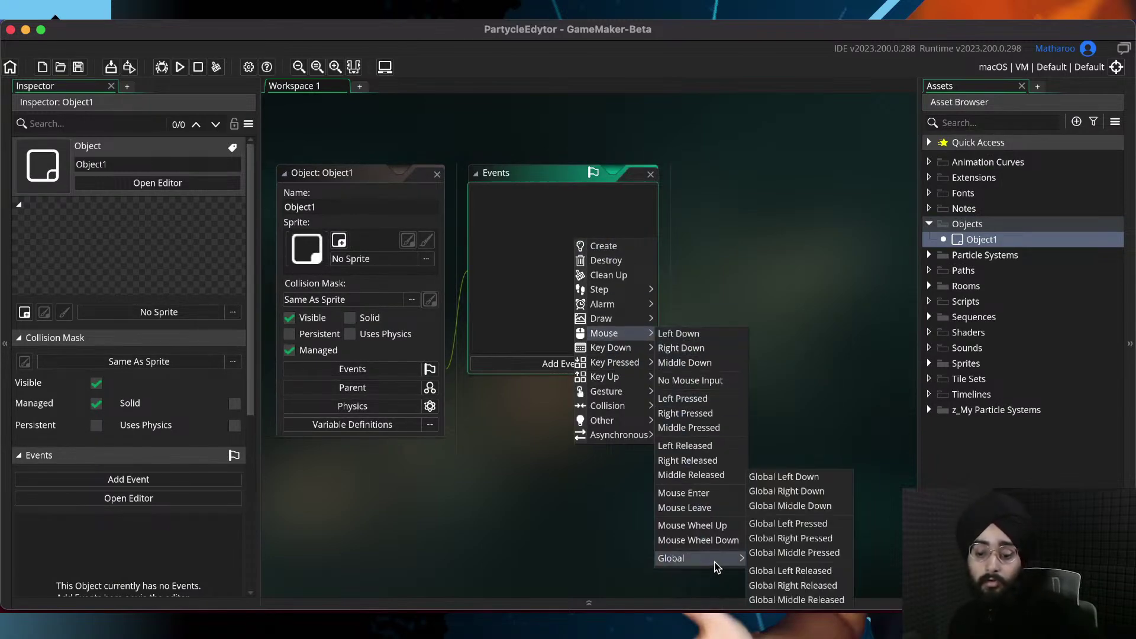
pyautogui.click(788, 527)
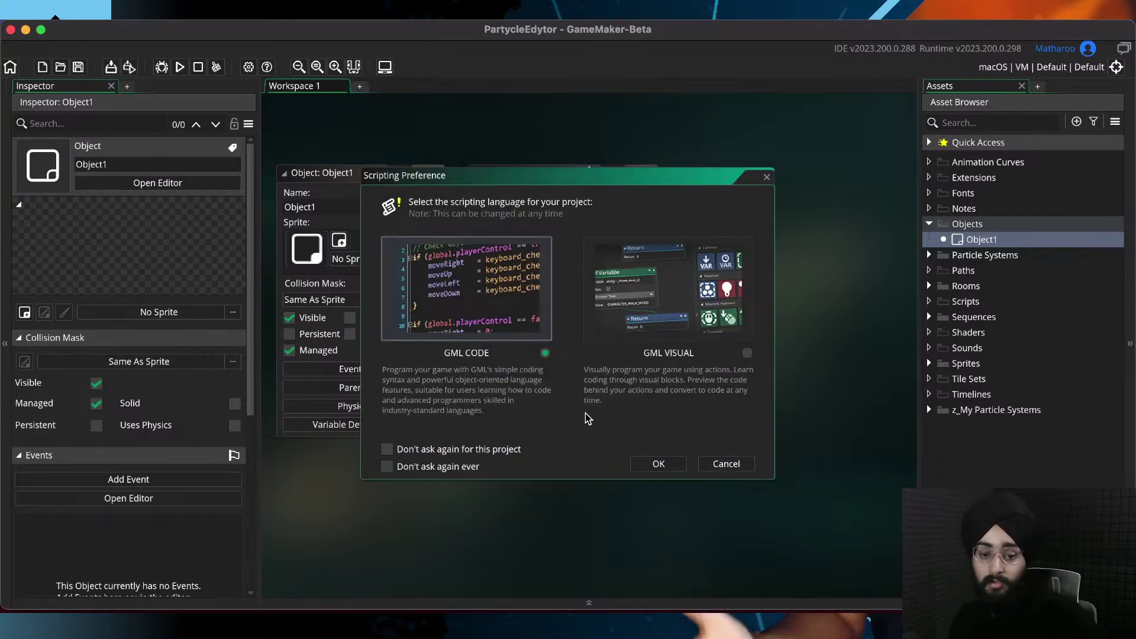
pyautogui.click(656, 467)
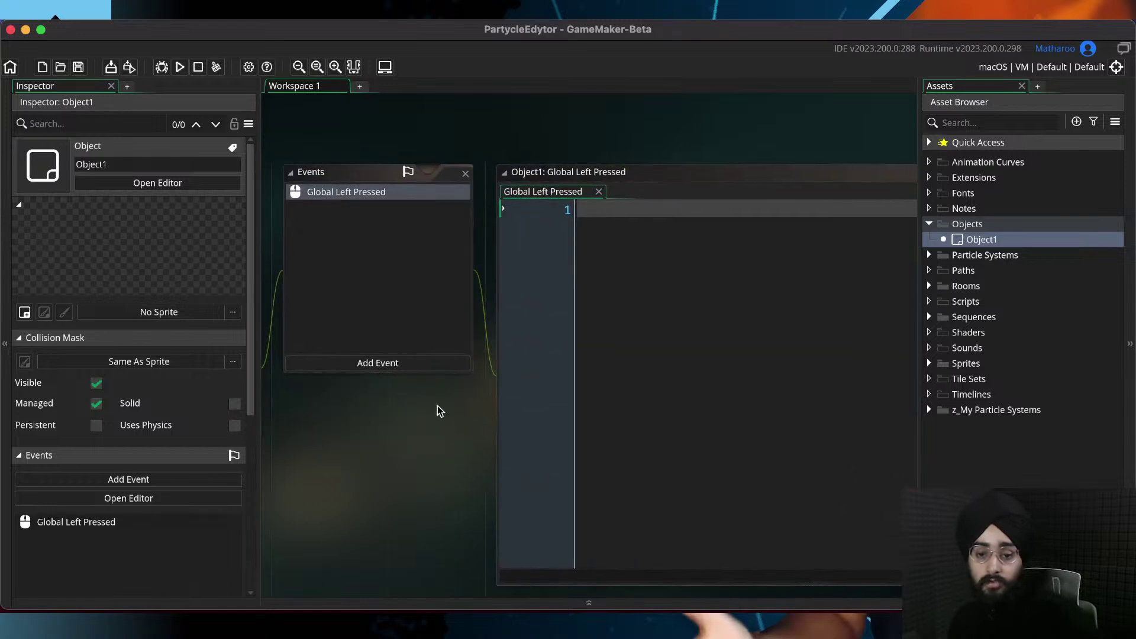
# Write the event's first line as var _psys = part_system_create(ParticleSystem10)
pyautogui.write('part_system_create(')
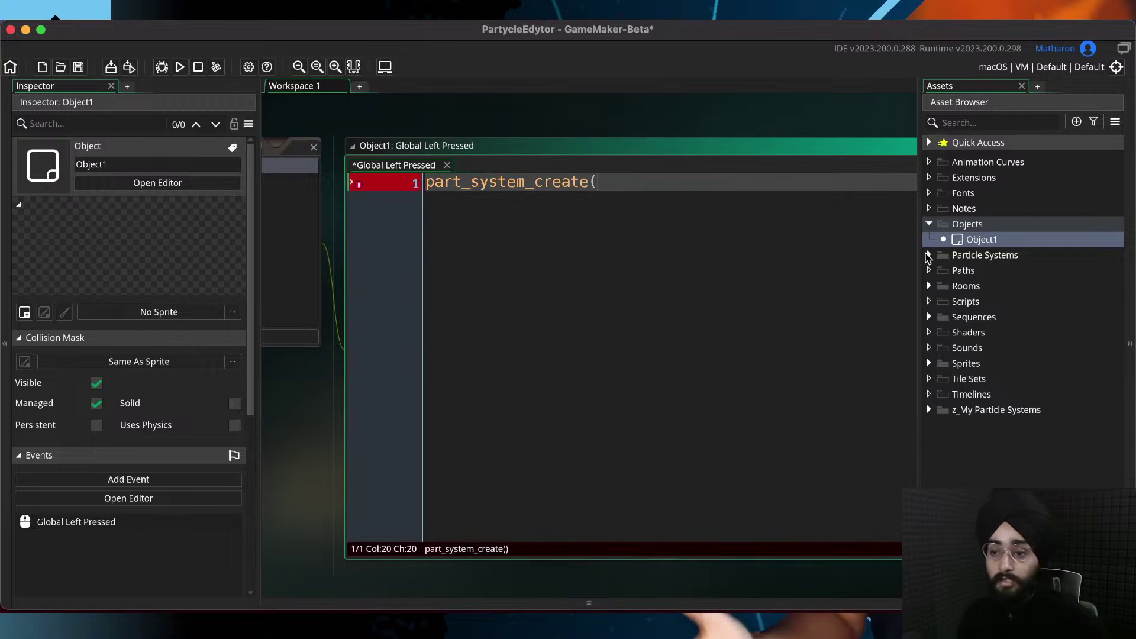
pyautogui.click(929, 254)
pyautogui.write('ParticleSystem10)')
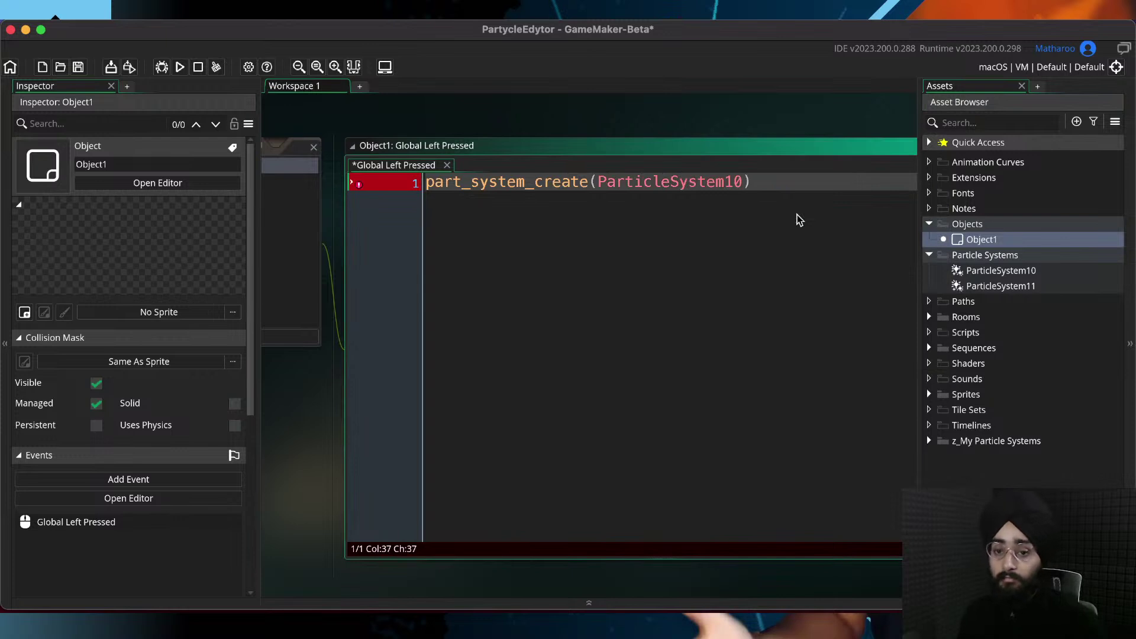
pyautogui.press('Return')
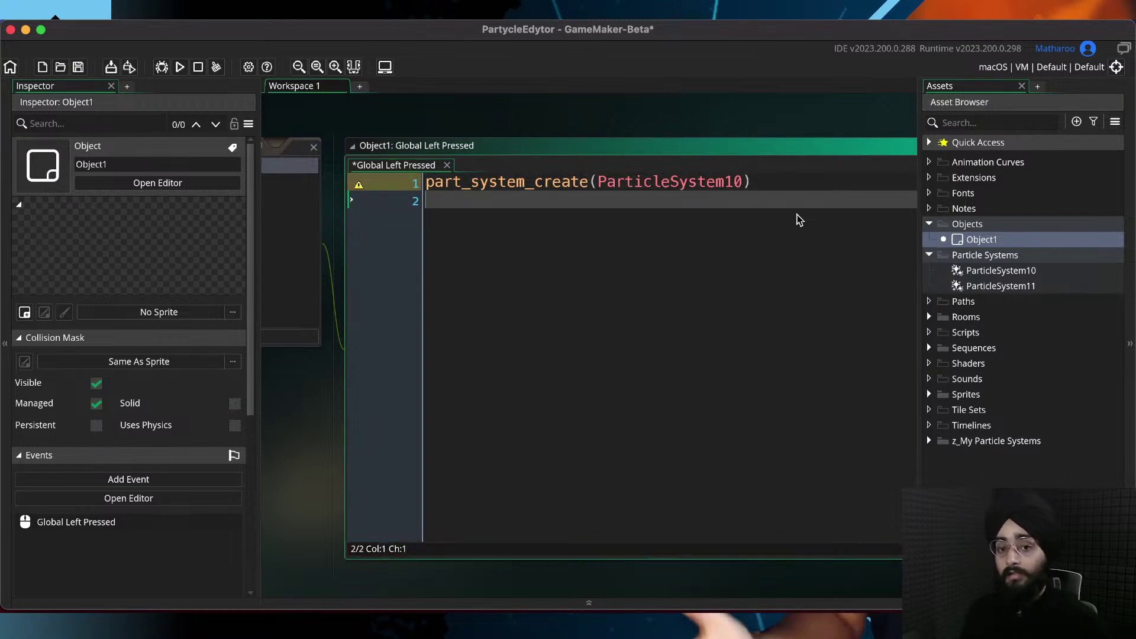
pyautogui.press('Up')
pyautogui.write('var _psys =')
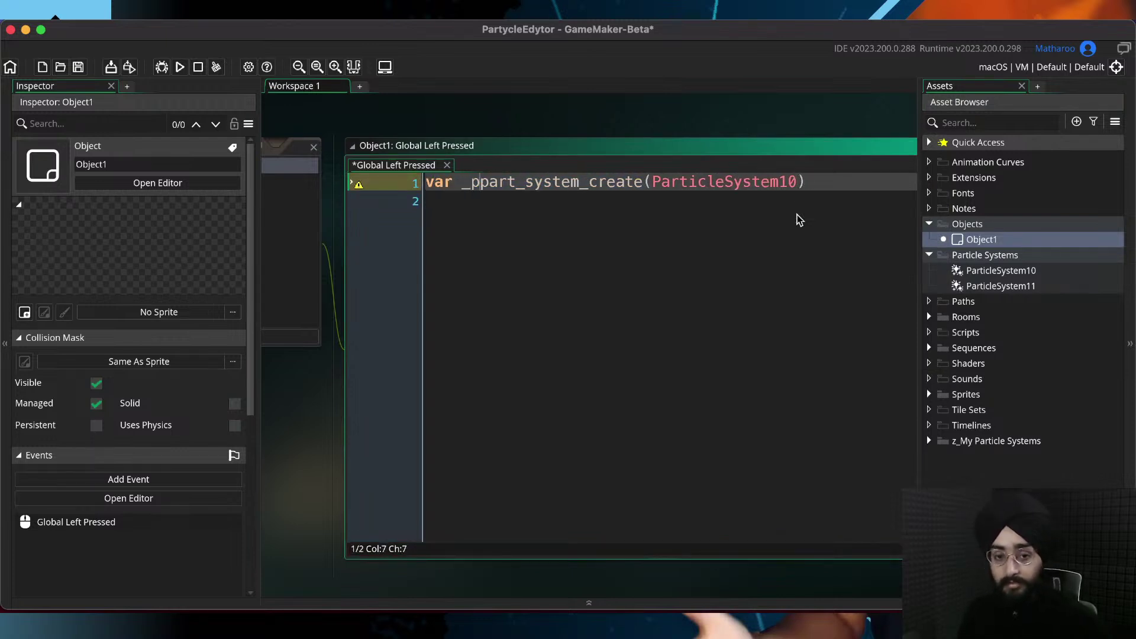
pyautogui.press('Down')
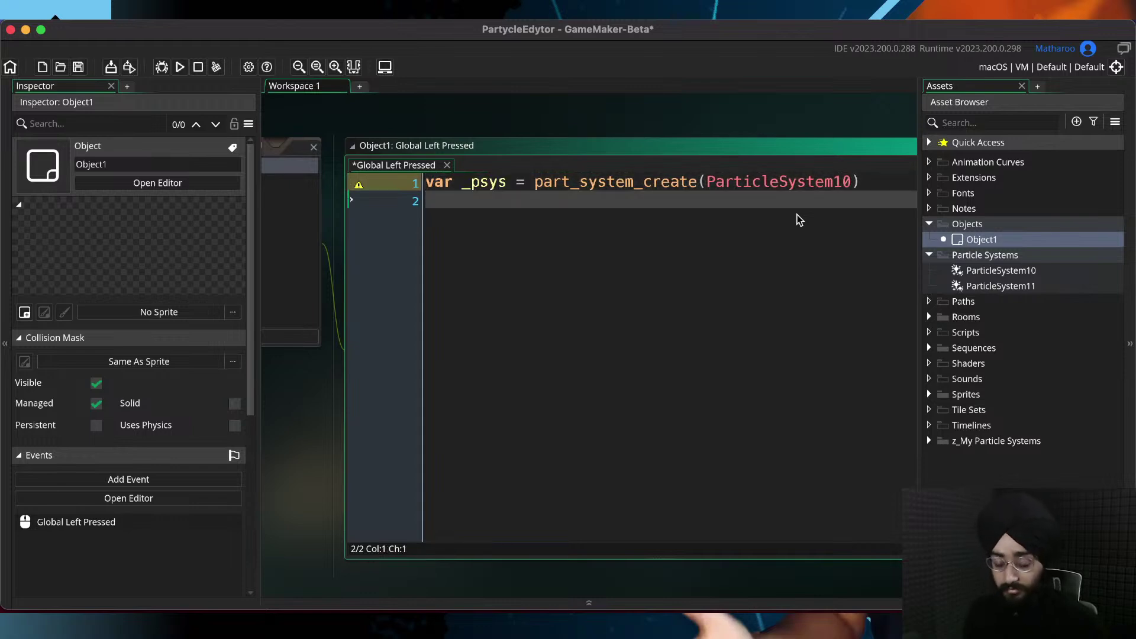
# Add the line part_system_position(_psys, mouse_x, mouse_y); below the variable declaration and save the project
pyautogui.write('part_sys')
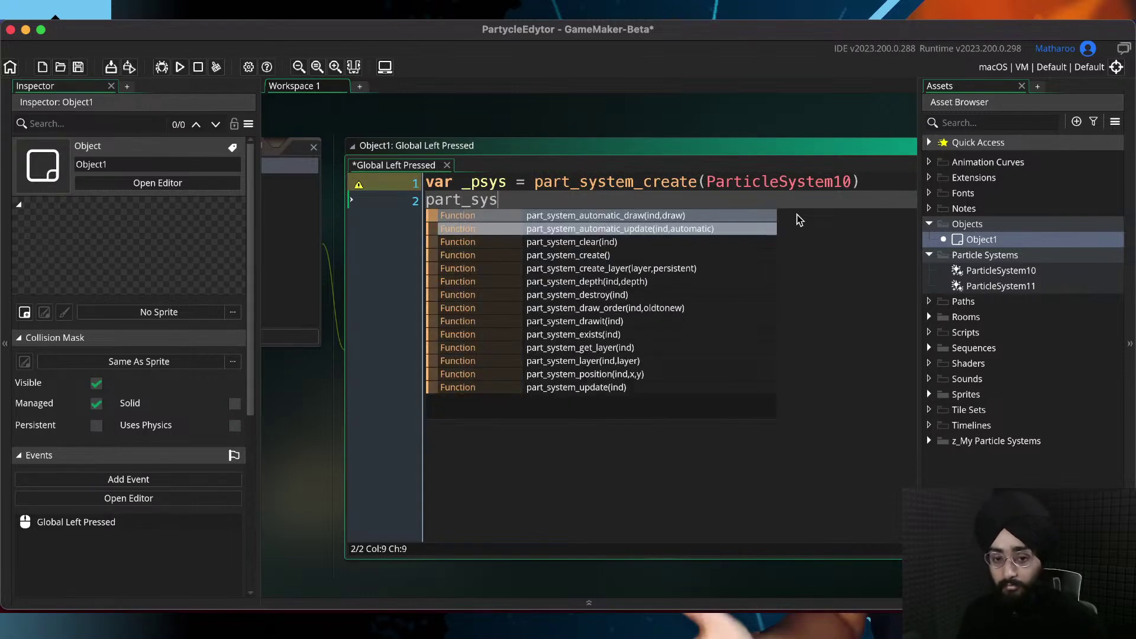
pyautogui.write('tem_positio')
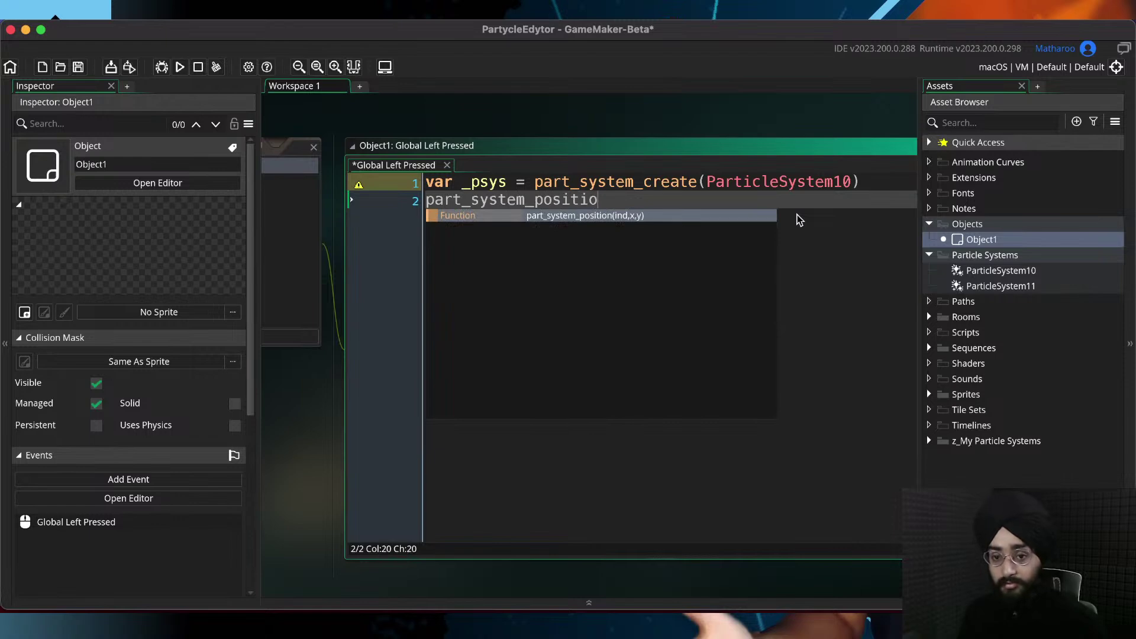
pyautogui.write('n(_')
pyautogui.write('psy')
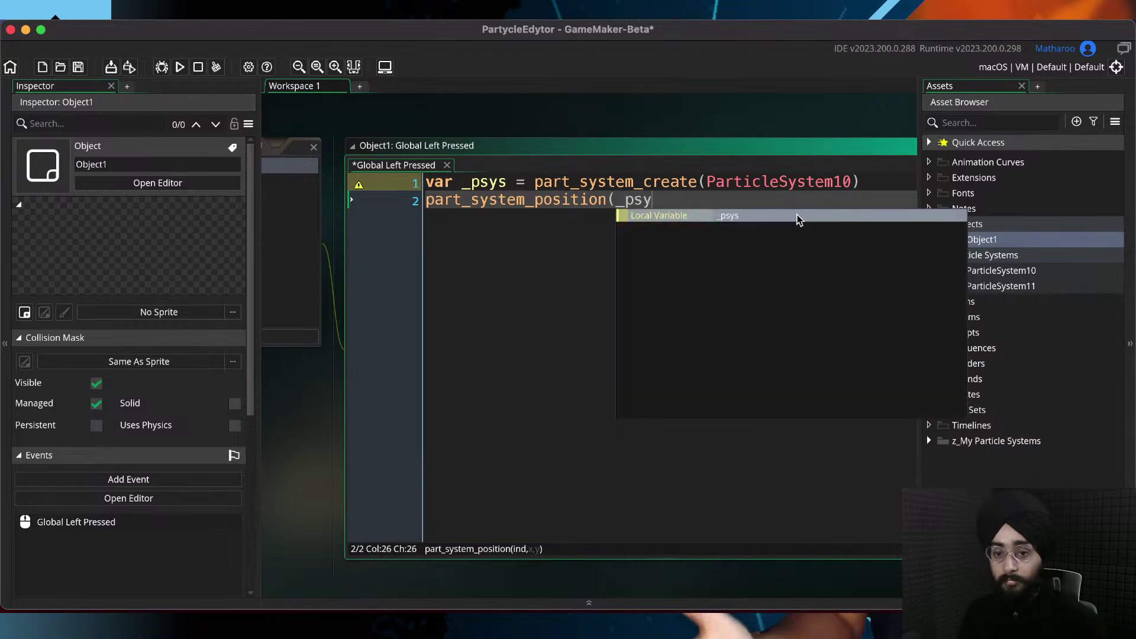
pyautogui.write('s, mouse_x, mouse')
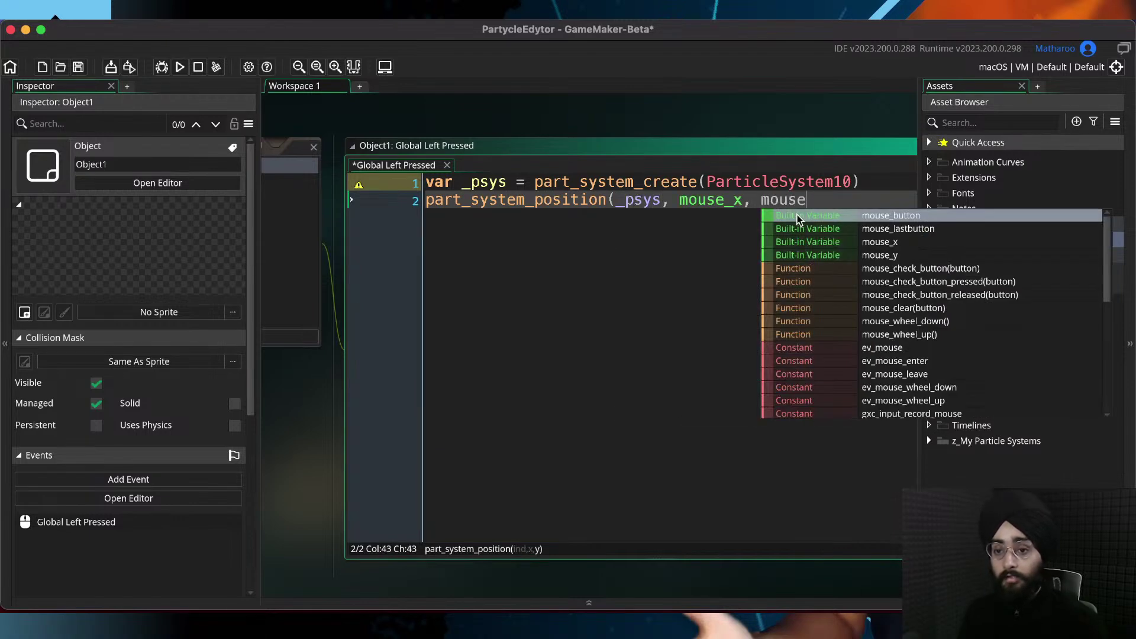
pyautogui.write('_y);')
pyautogui.press('super+s')
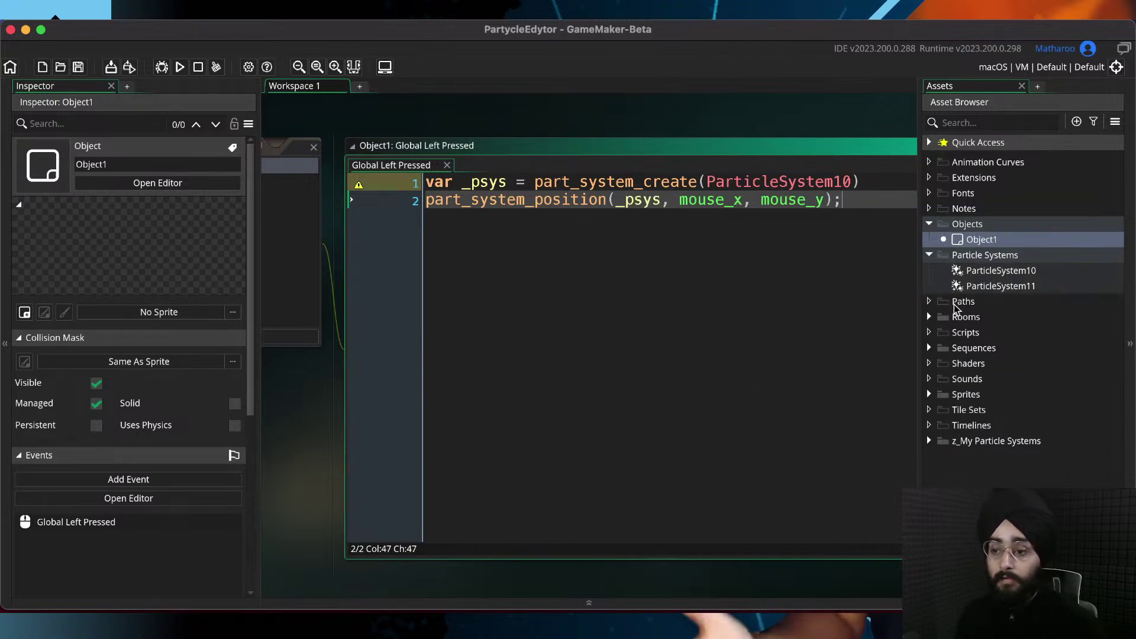
# Place an Object1 instance on the Instances layer of Room1, save the project, and close the room editor
pyautogui.click(929, 317)
pyautogui.doubleClick(980, 332)
pyautogui.click(983, 240)
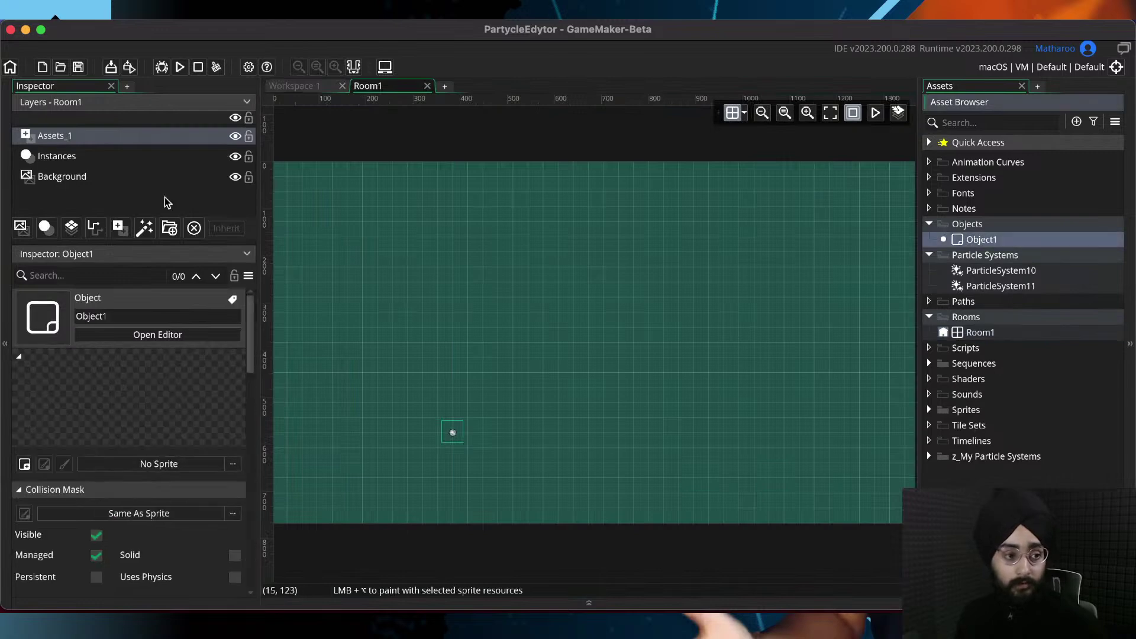
pyautogui.click(46, 157)
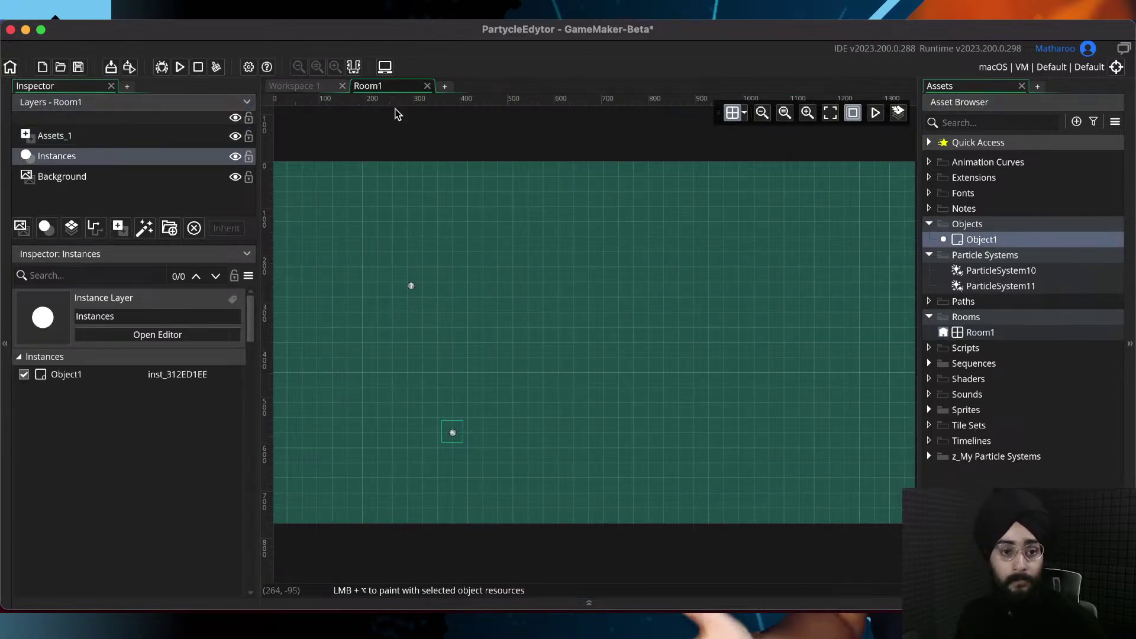
pyautogui.click(427, 86)
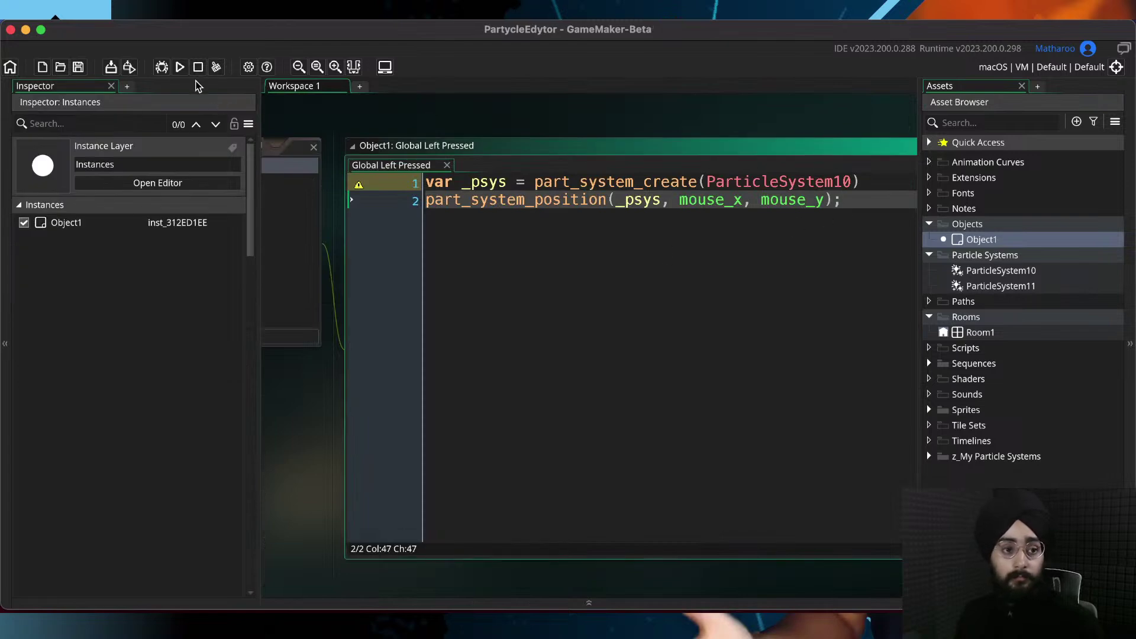
# Run the game and test creating particle systems at three different mouse positions
pyautogui.click(182, 68)
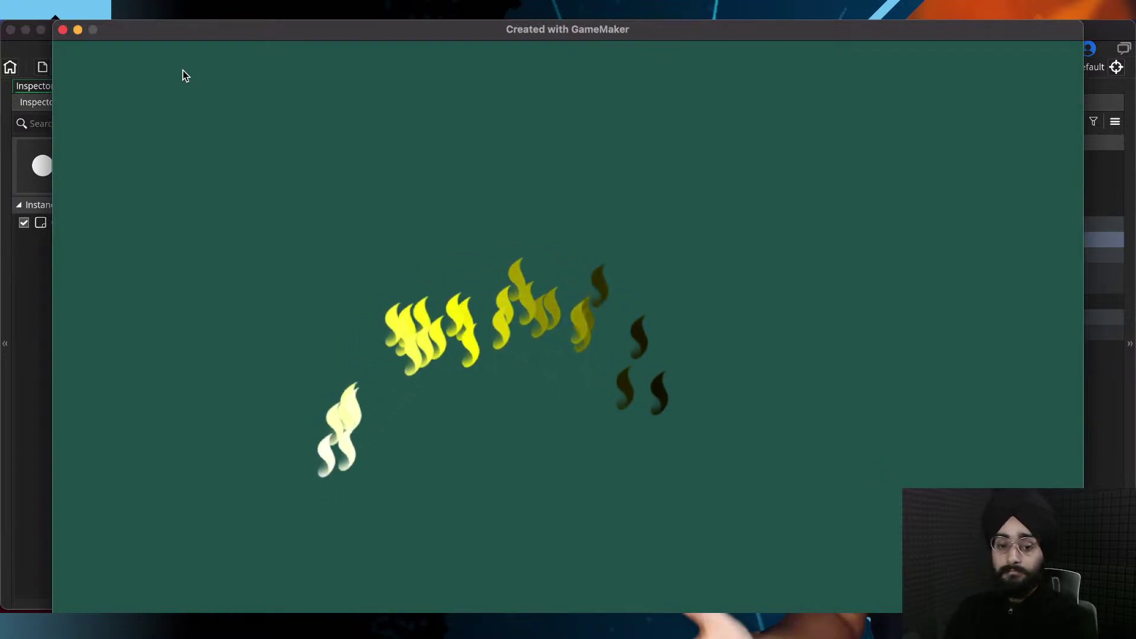
pyautogui.click(168, 298)
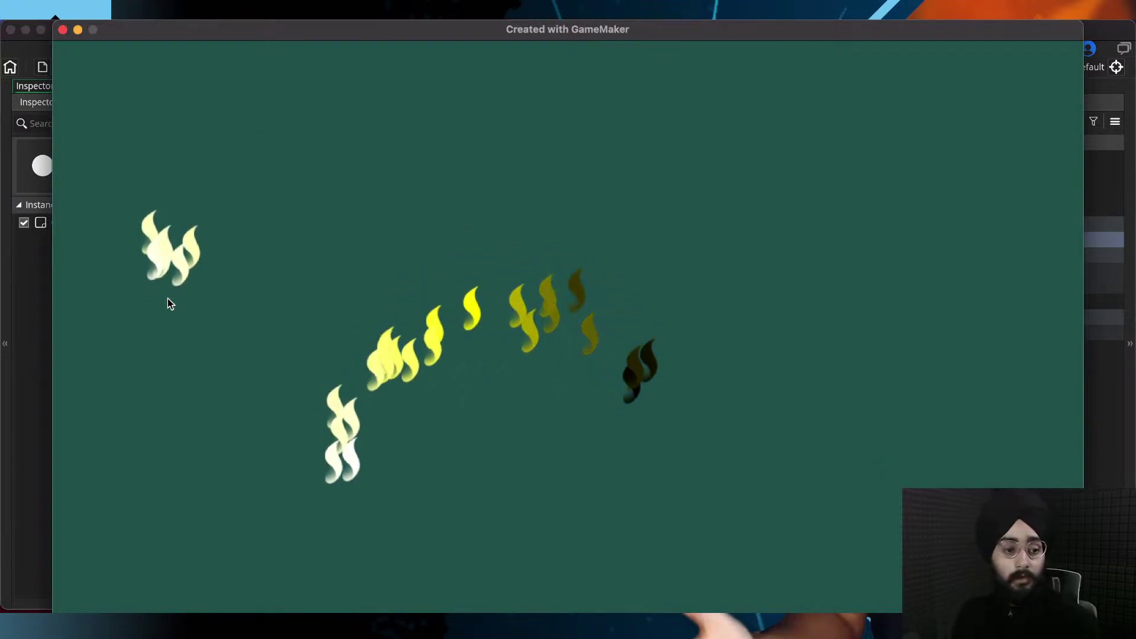
pyautogui.click(574, 157)
pyautogui.click(796, 263)
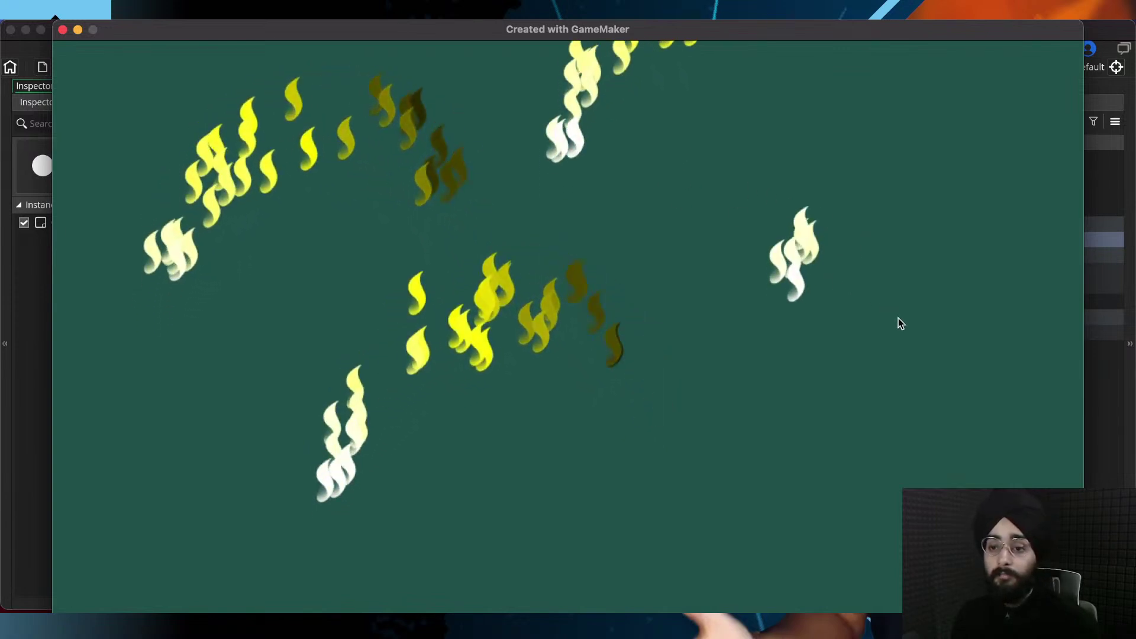
# Create particle systems at three more positions in the running game, and close the game window
pyautogui.click(820, 414)
pyautogui.click(720, 556)
pyautogui.click(252, 335)
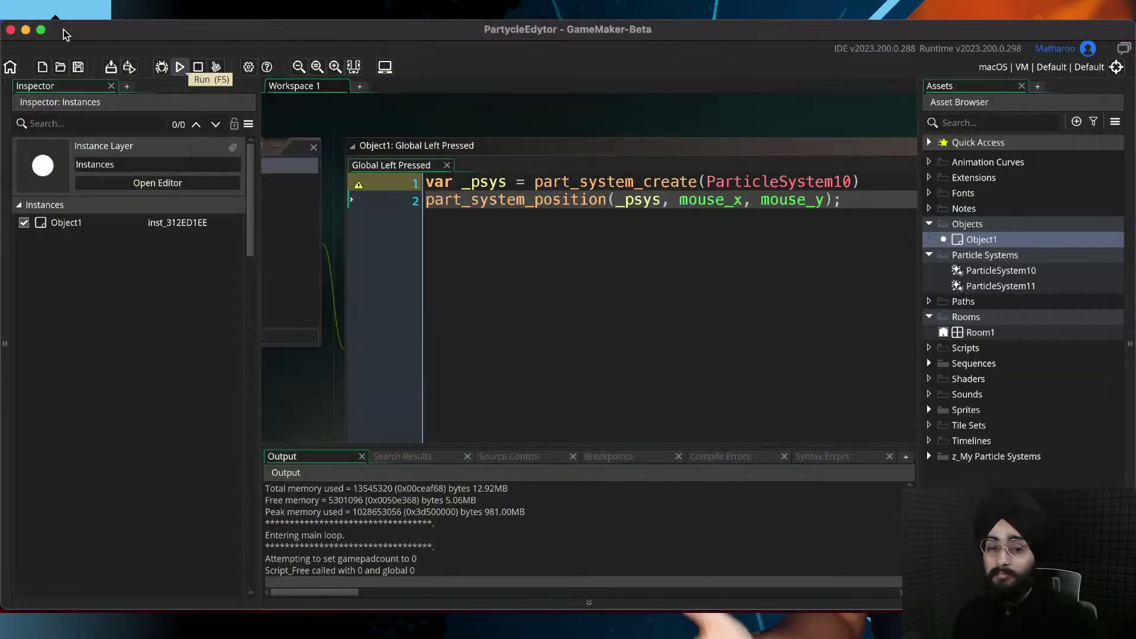
pyautogui.click(63, 30)
# Review the part_system_create call in the Global Left Pressed event code of Object1
pyautogui.middleClick(383, 166)
pyautogui.moveTo(379, 128); pyautogui.dragTo(539, 131, button='middle')
pyautogui.doubleClick(402, 176)
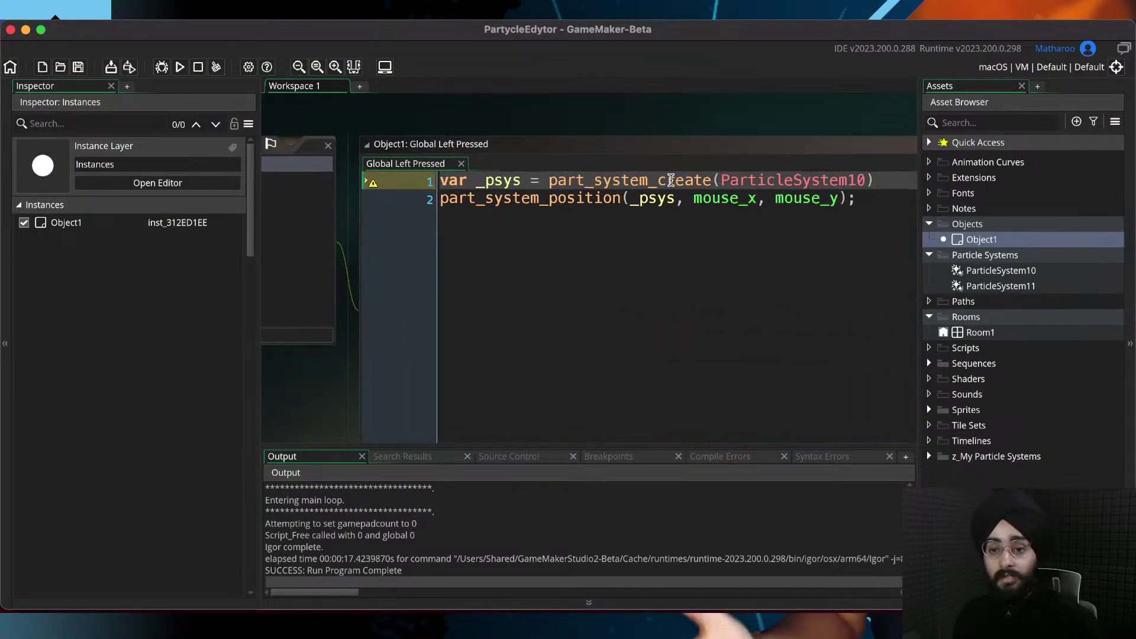
pyautogui.doubleClick(679, 180)
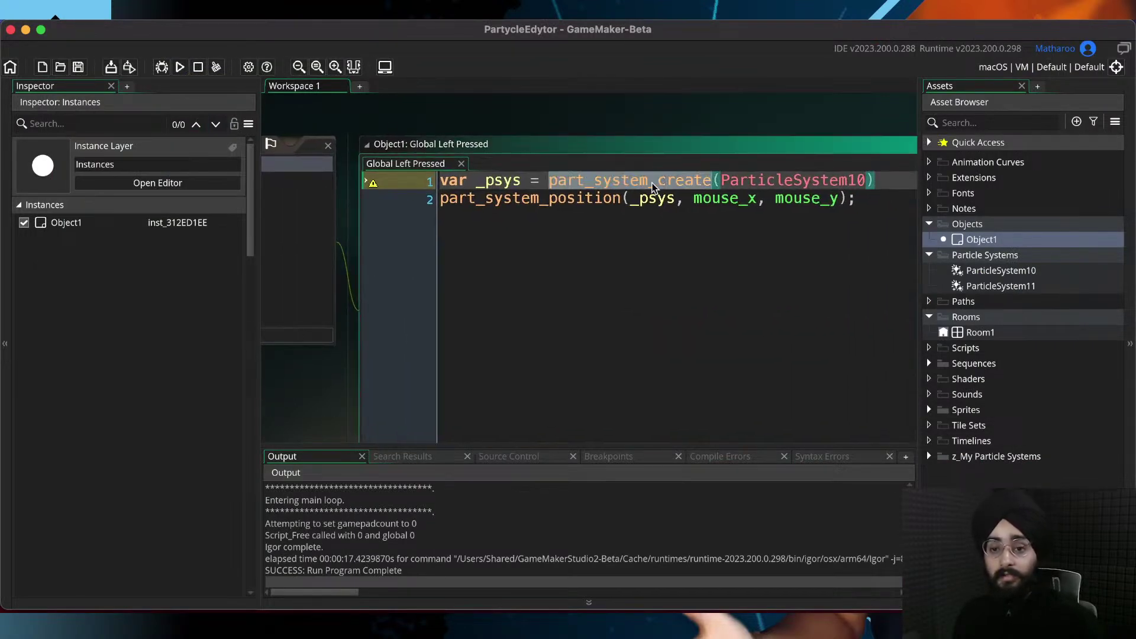
pyautogui.click(618, 187)
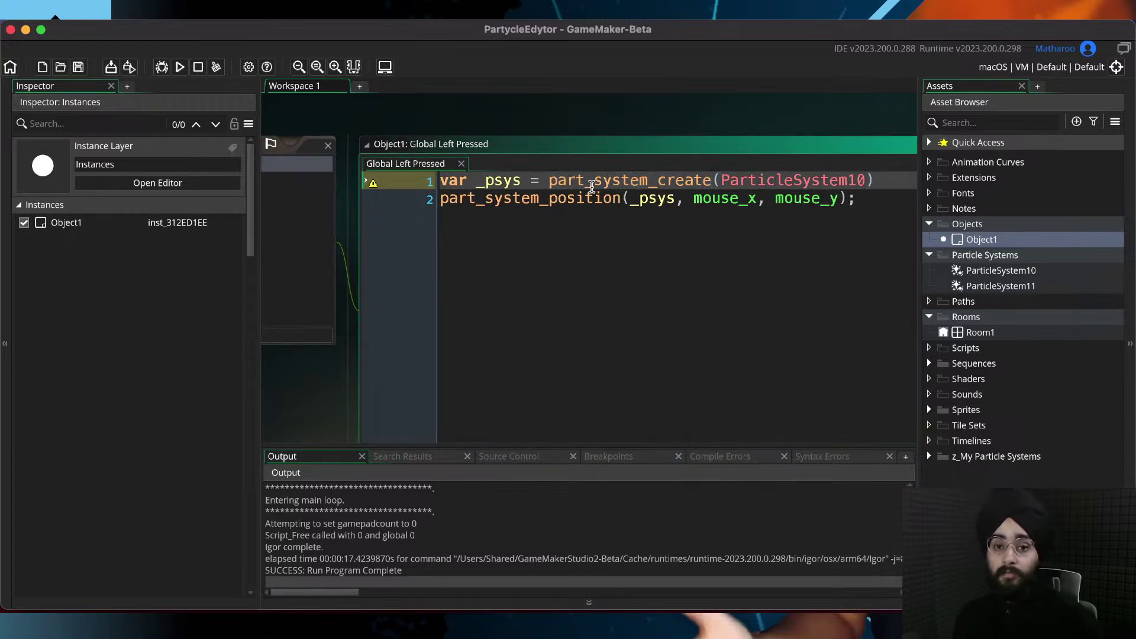
# Close the Global Left Pressed code, the events window and the Object1 editor
pyautogui.moveTo(435, 113); pyautogui.dragTo(521, 113, button='middle')
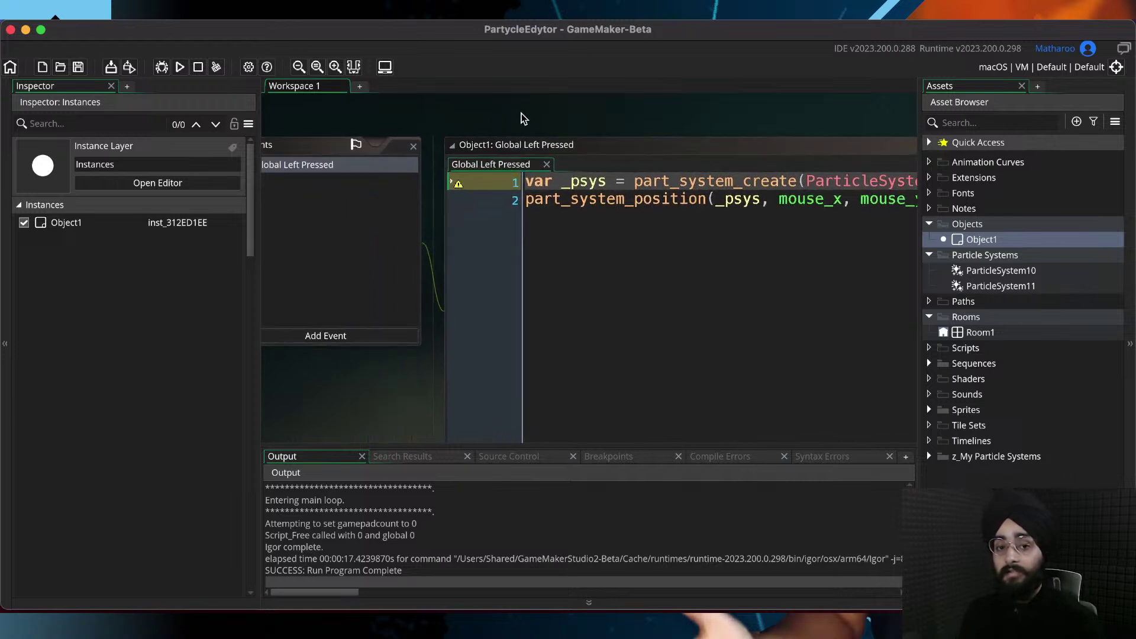
pyautogui.middleClick(492, 169)
pyautogui.moveTo(427, 114); pyautogui.dragTo(572, 119, button='middle')
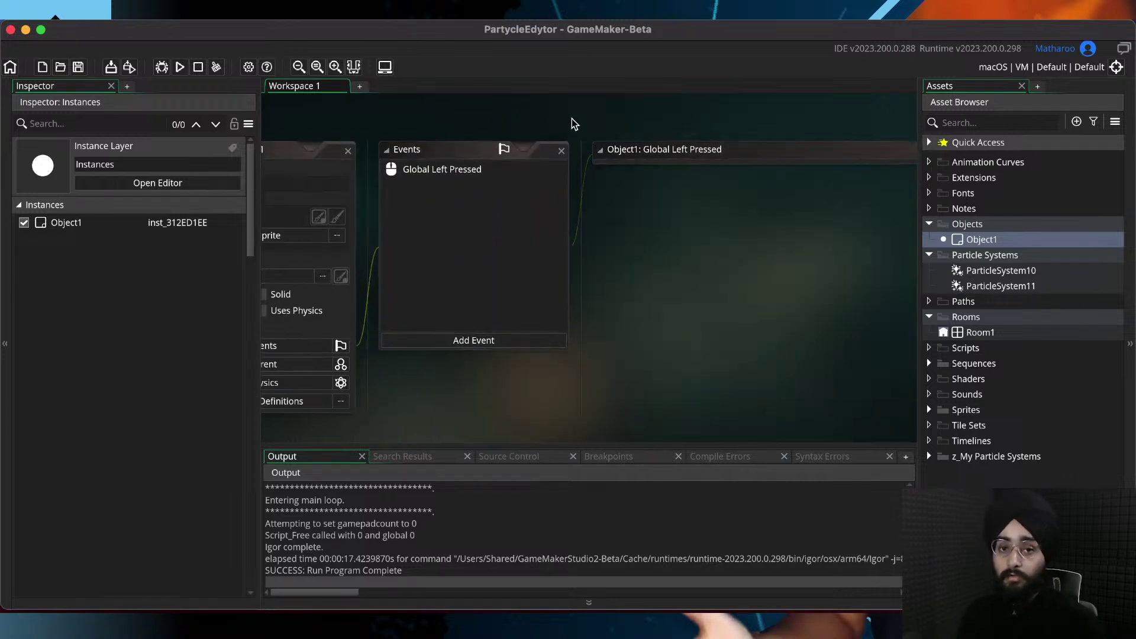
pyautogui.click(562, 151)
pyautogui.moveTo(574, 237); pyautogui.dragTo(659, 235, button='middle')
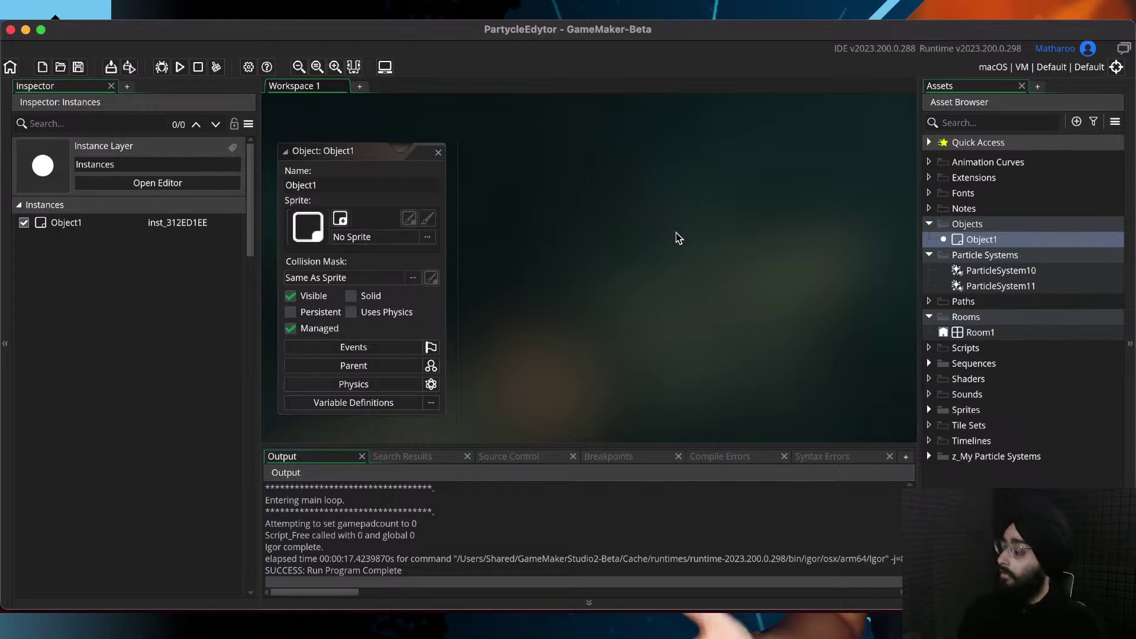
pyautogui.click(439, 152)
# Open Room1 and ParticleSystem10 one after the other for a look, closing each editor again
pyautogui.doubleClick(994, 332)
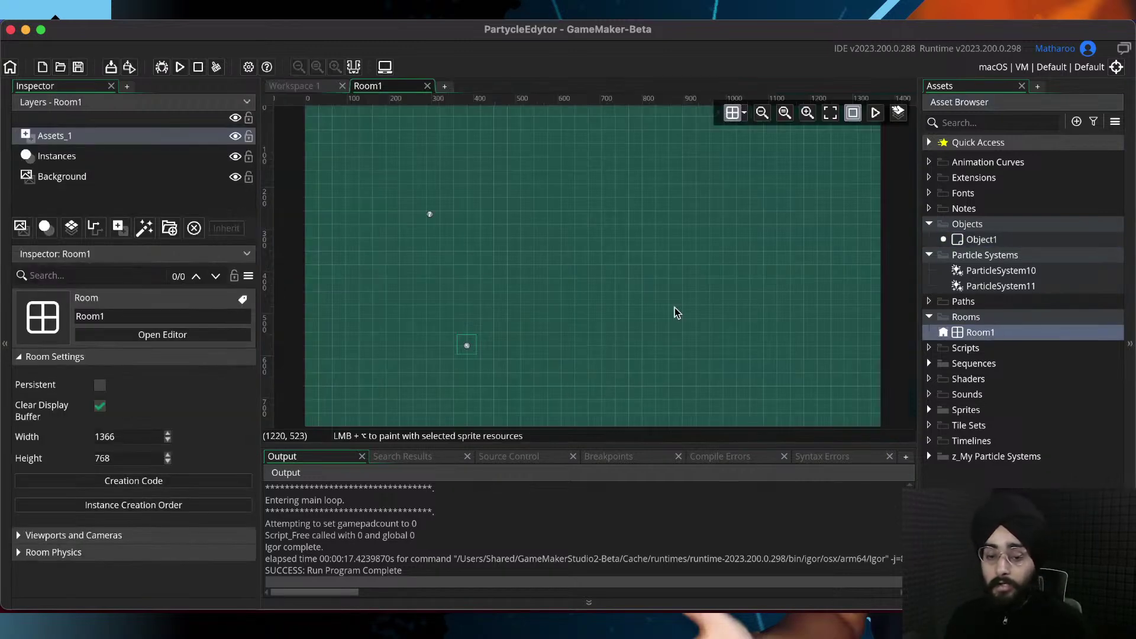
pyautogui.click(387, 86)
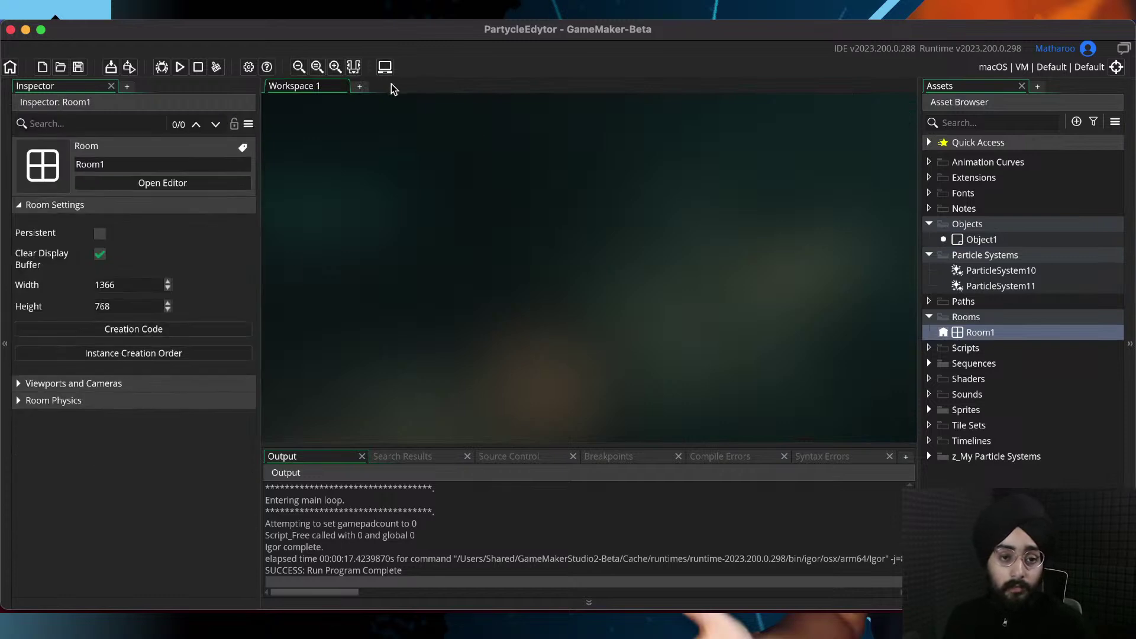
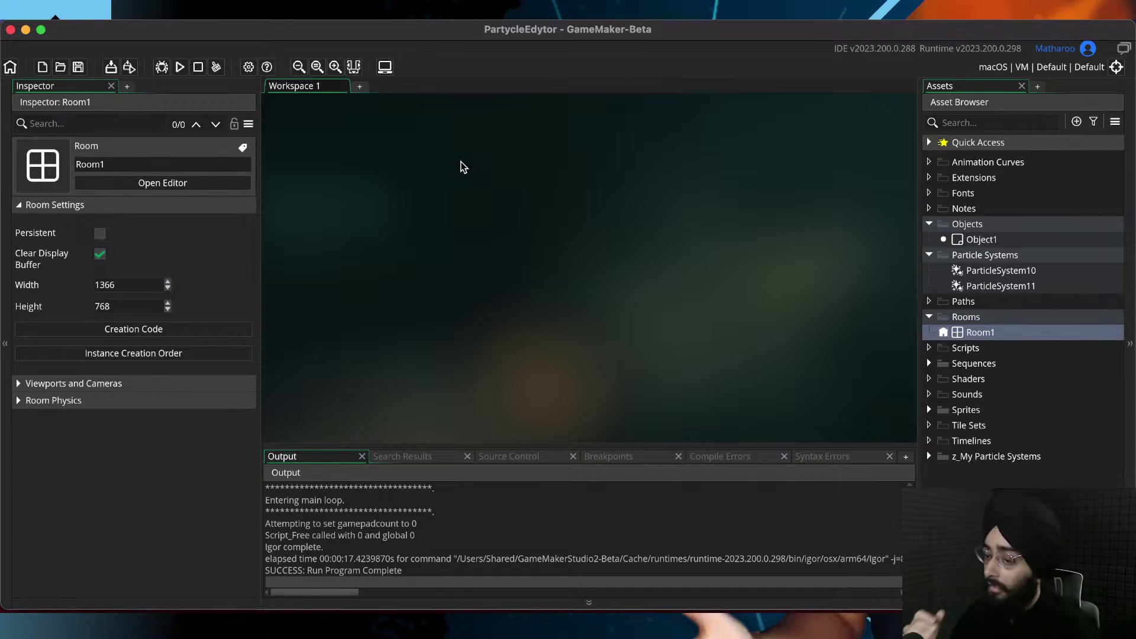
pyautogui.doubleClick(994, 271)
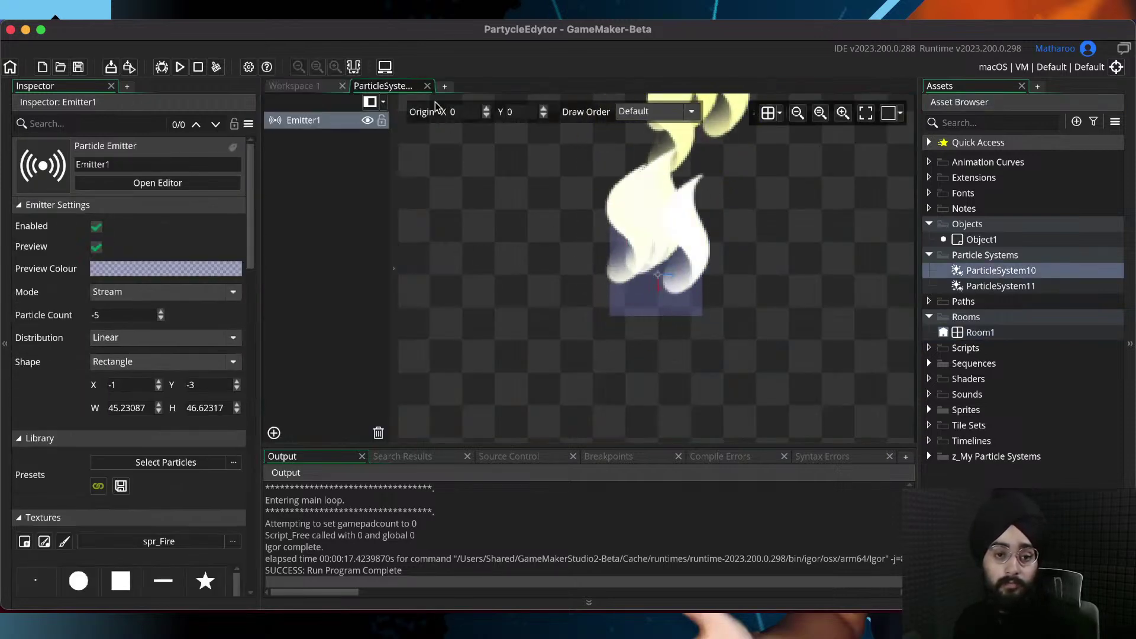
pyautogui.middleClick(410, 85)
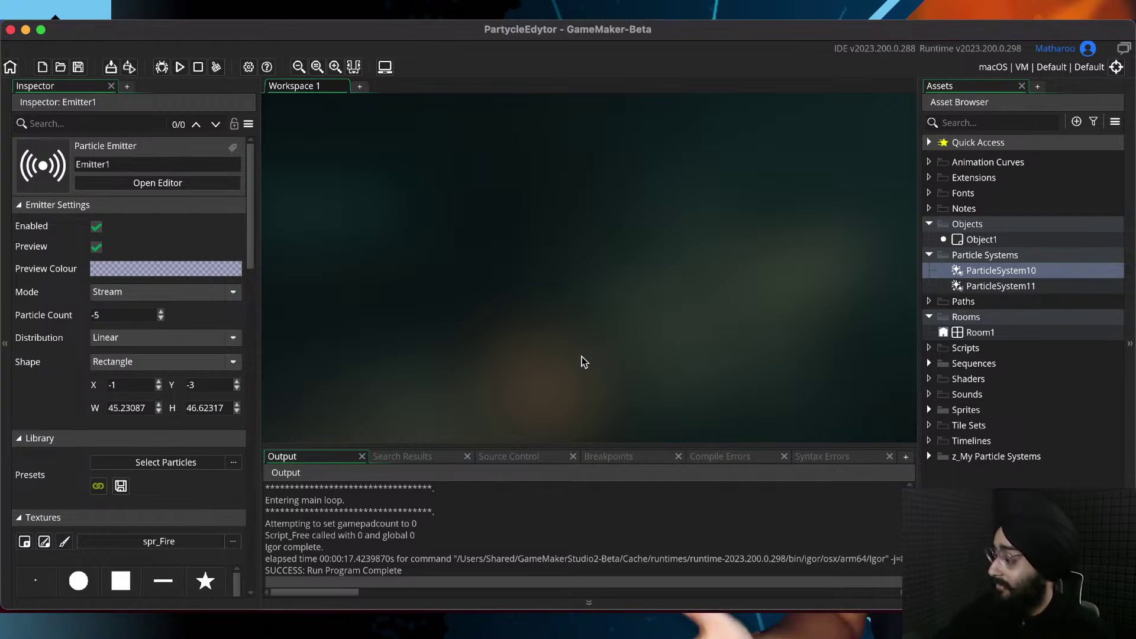
# Collapse the output pane, look through the emitter settings of ParticleSystem10, and close its editor
pyautogui.click(563, 605)
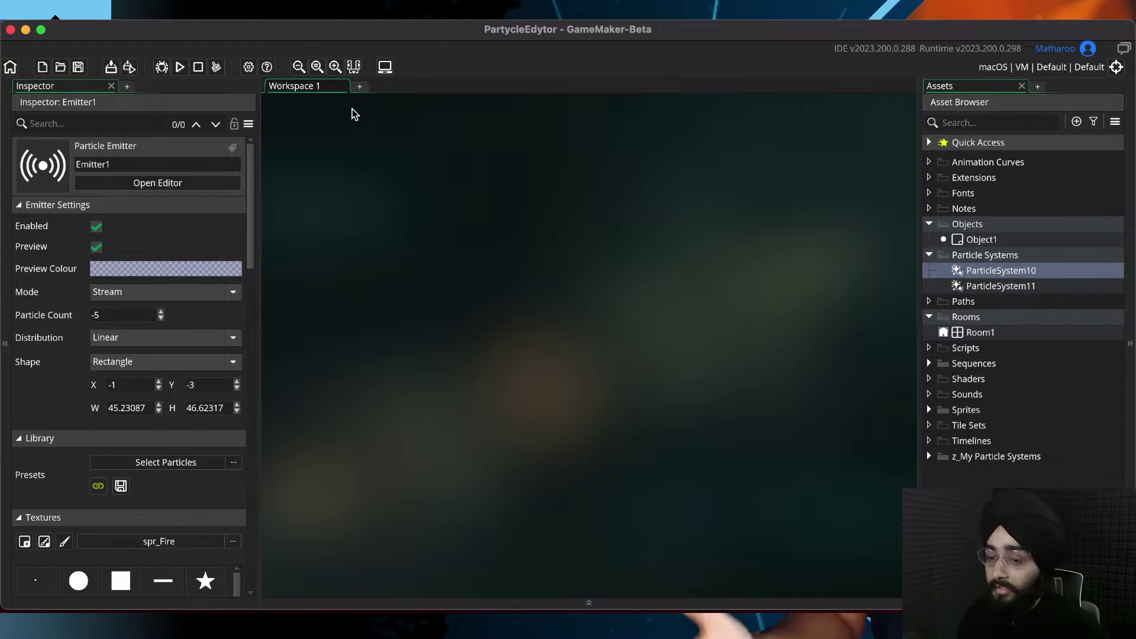
pyautogui.click(953, 486)
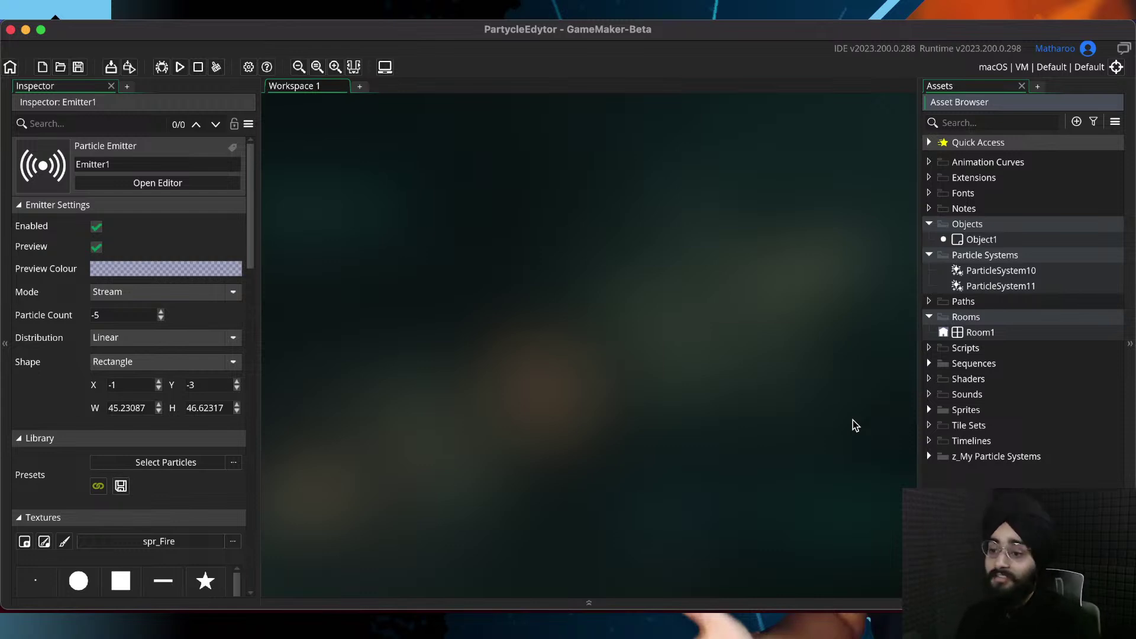
pyautogui.doubleClick(991, 270)
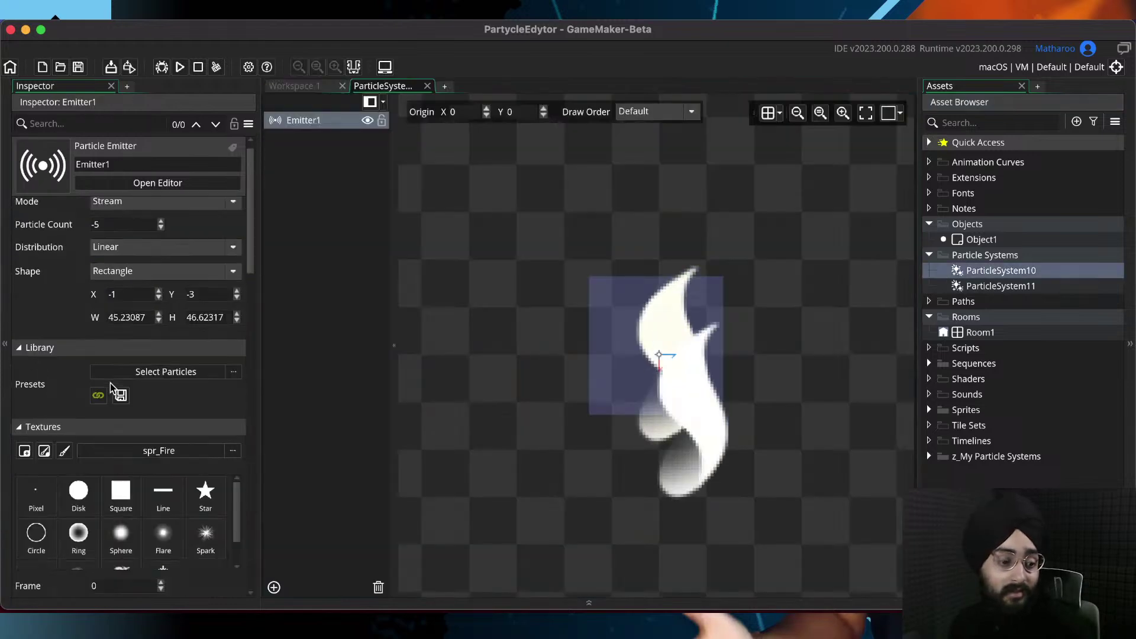
pyautogui.scroll(-10, 112, 382)
pyautogui.scroll(5, 112, 380)
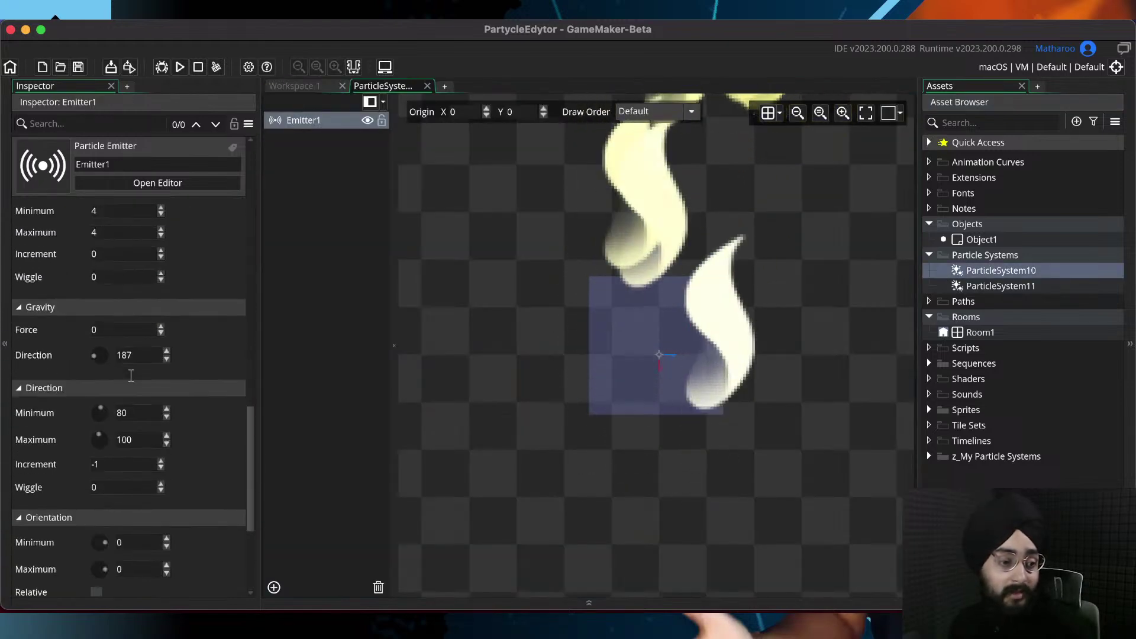
pyautogui.middleClick(386, 87)
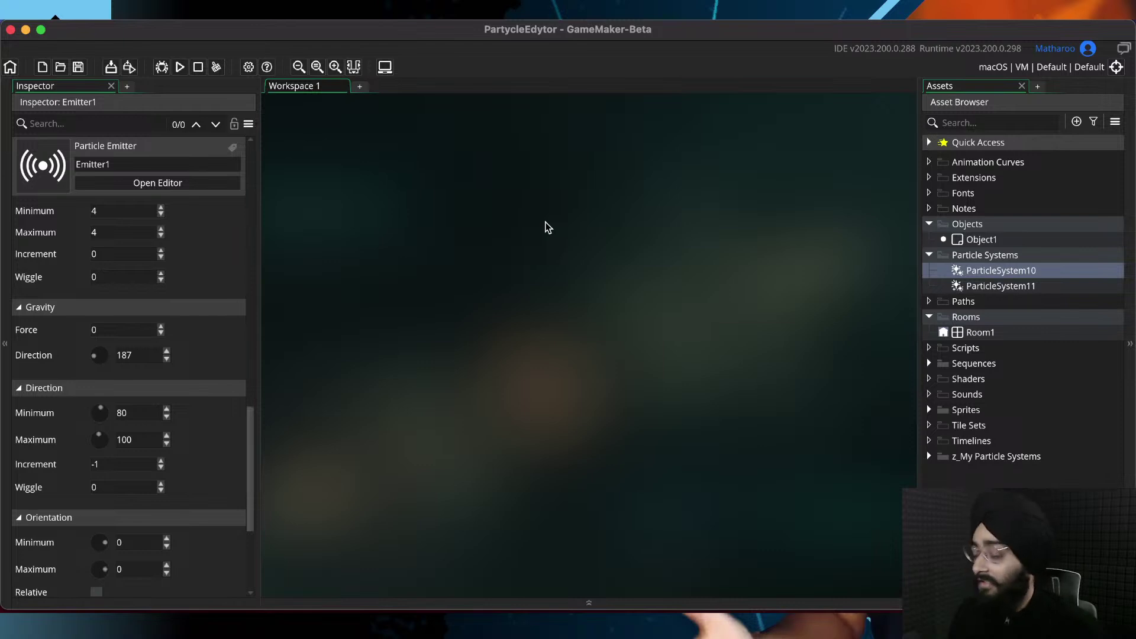
# Collapse the Objects and Rooms groups in the asset browser, leaving the Particle Systems group expanded
pyautogui.click(928, 225)
pyautogui.click(928, 240)
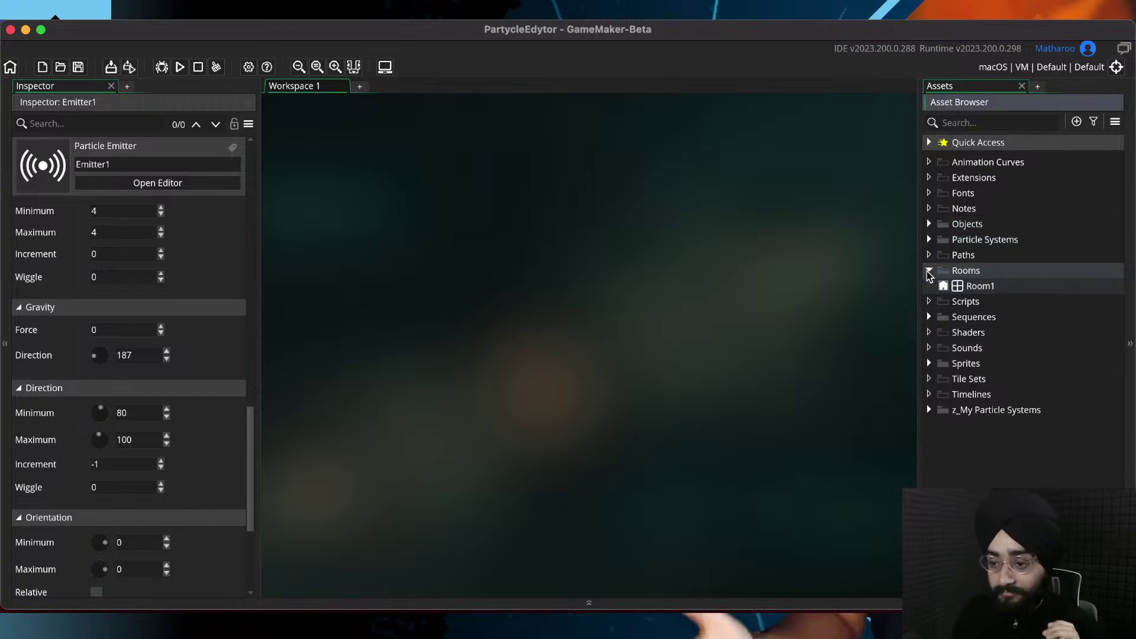
pyautogui.click(928, 271)
pyautogui.click(942, 240)
pyautogui.click(929, 239)
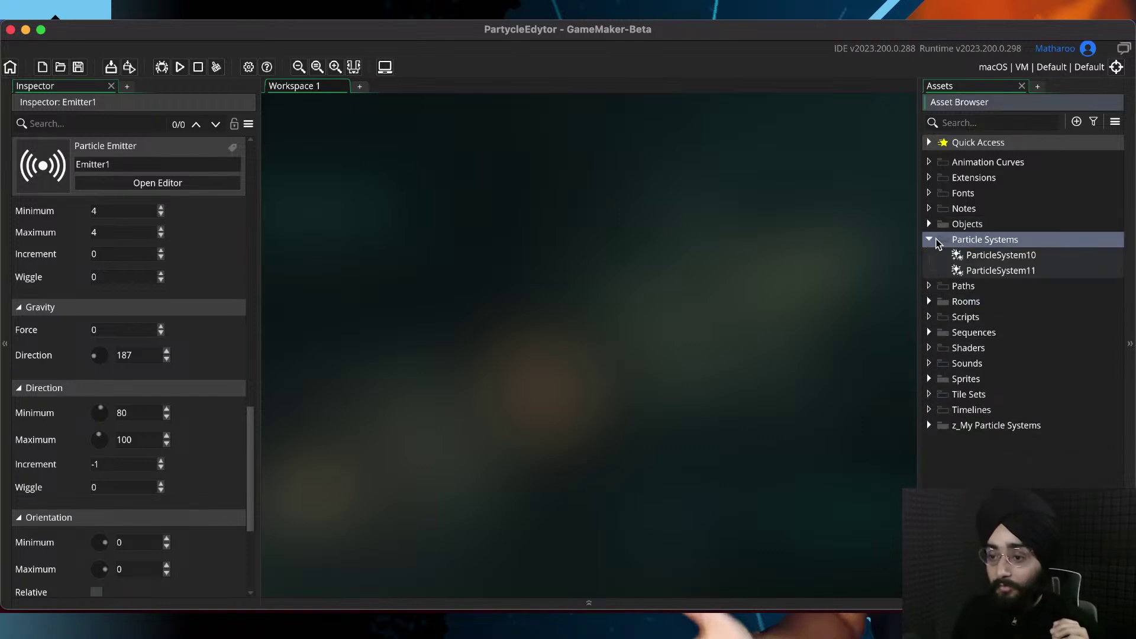
# Create a new particle system asset and name it pt_fire
pyautogui.click(1085, 121)
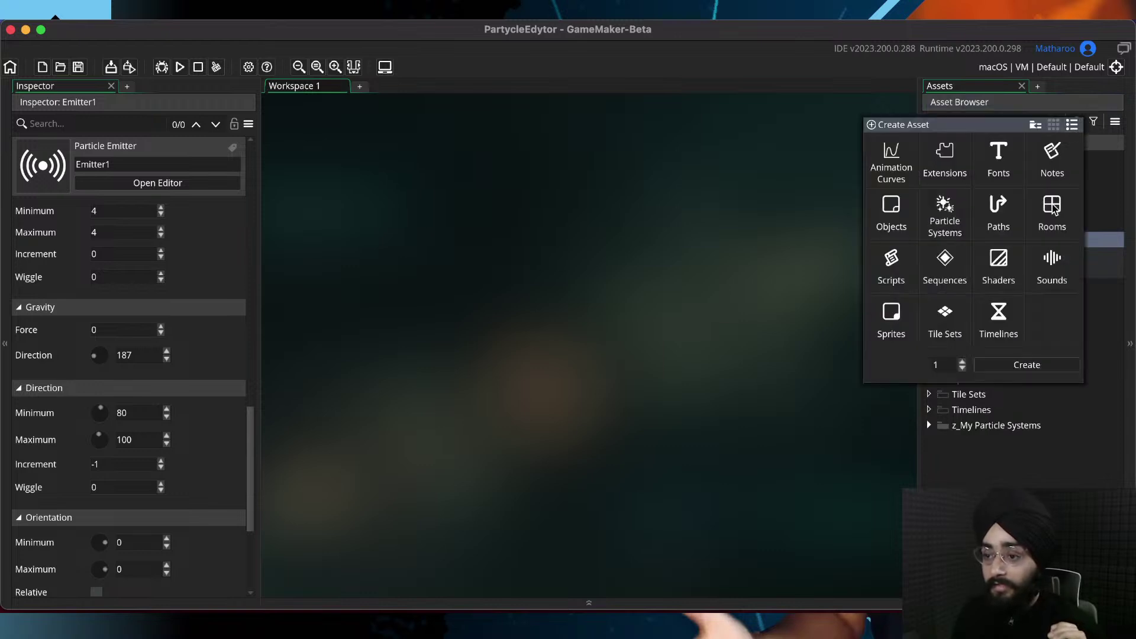
pyautogui.doubleClick(934, 229)
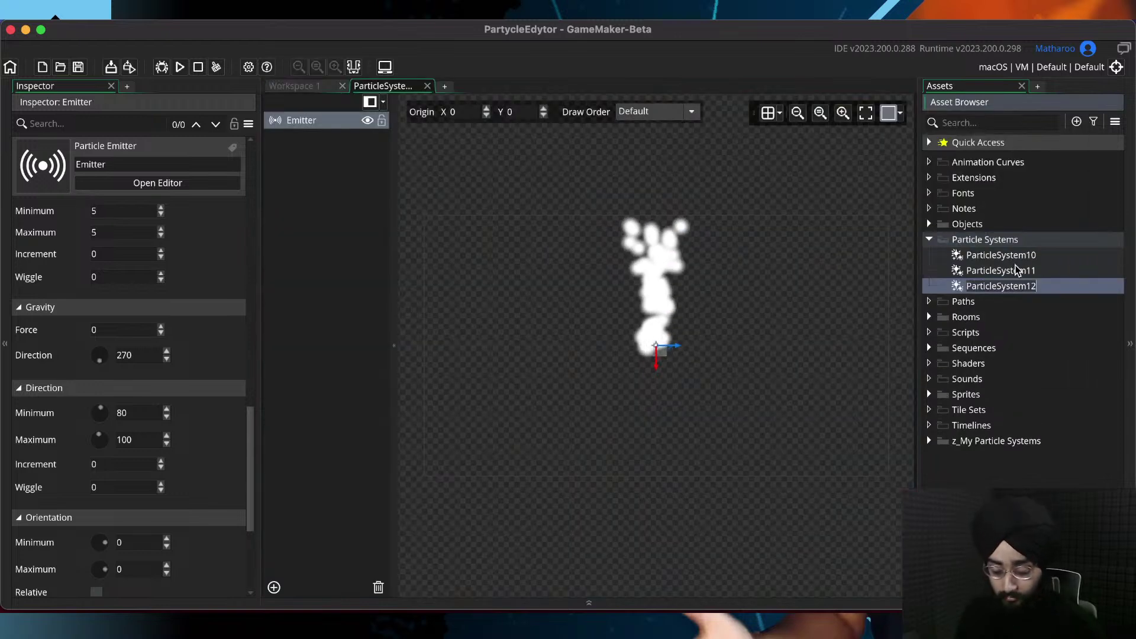
pyautogui.write('pt_fire')
pyautogui.click(1017, 270)
# Rename the pt_fire particle system to ps_fire
pyautogui.click(987, 288)
pyautogui.rightClick(987, 288)
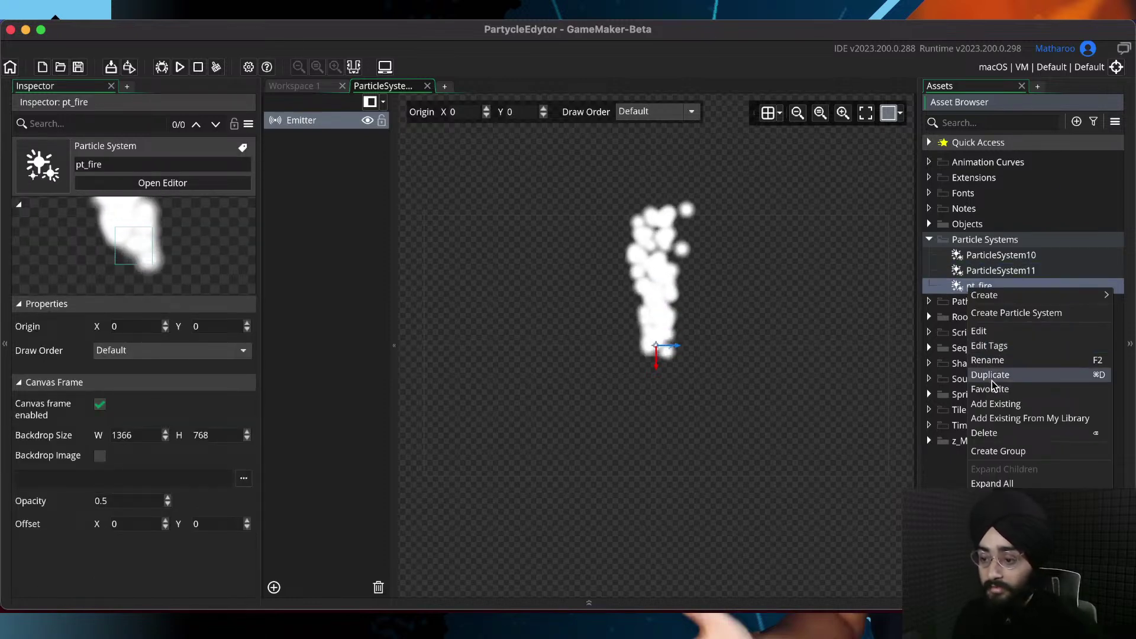
pyautogui.click(989, 362)
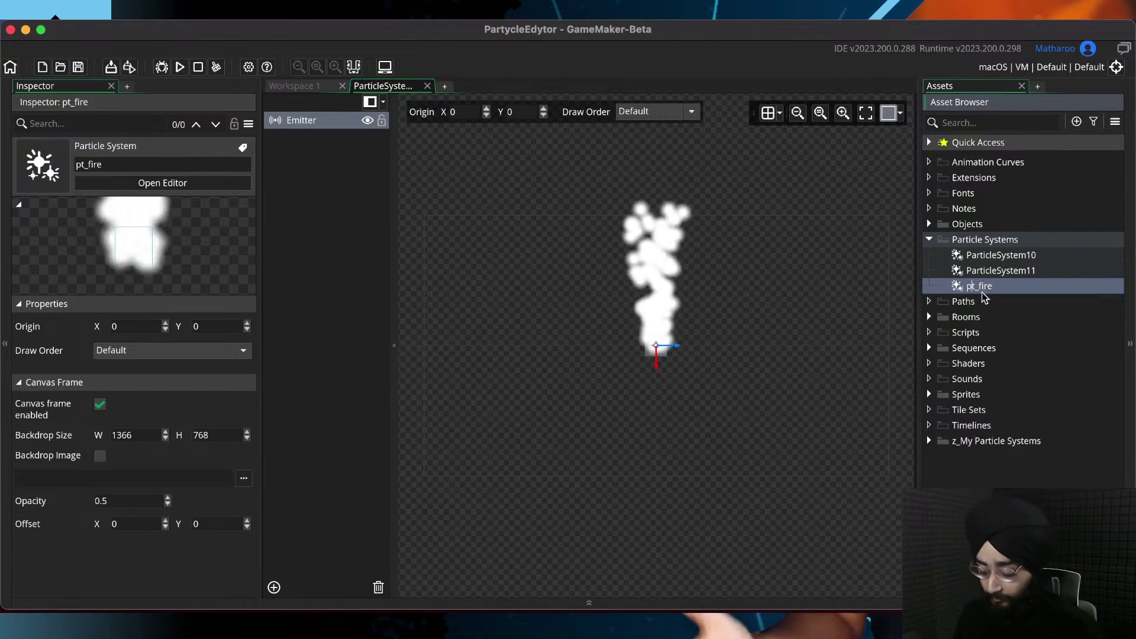
# Turn off the canvas frame for ps_fire and save the project
pyautogui.moveTo(706, 285); pyautogui.dragTo(653, 409, button='middle')
pyautogui.scroll(3, 598, 448)
pyautogui.click(890, 120)
pyautogui.scroll(3, 651, 331)
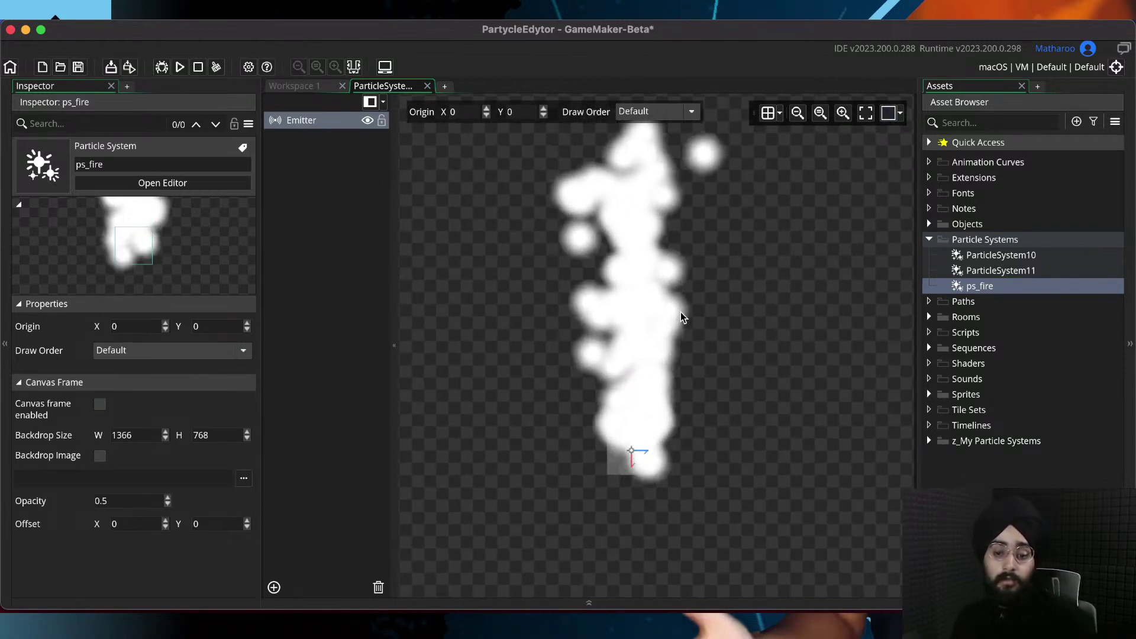
pyautogui.click(629, 468)
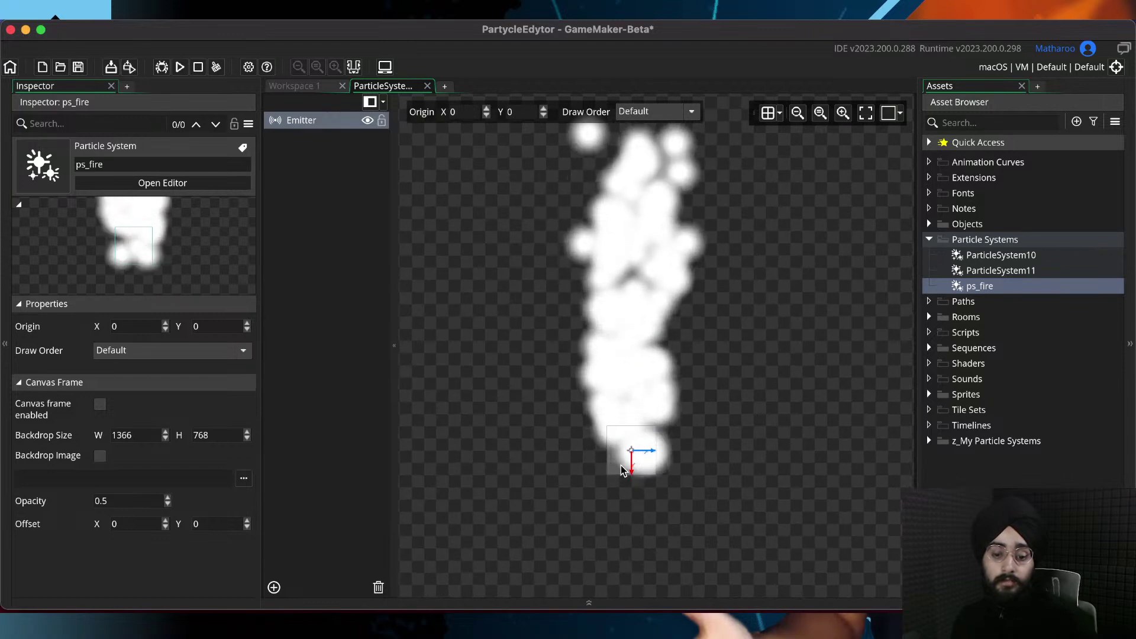
pyautogui.click(745, 364)
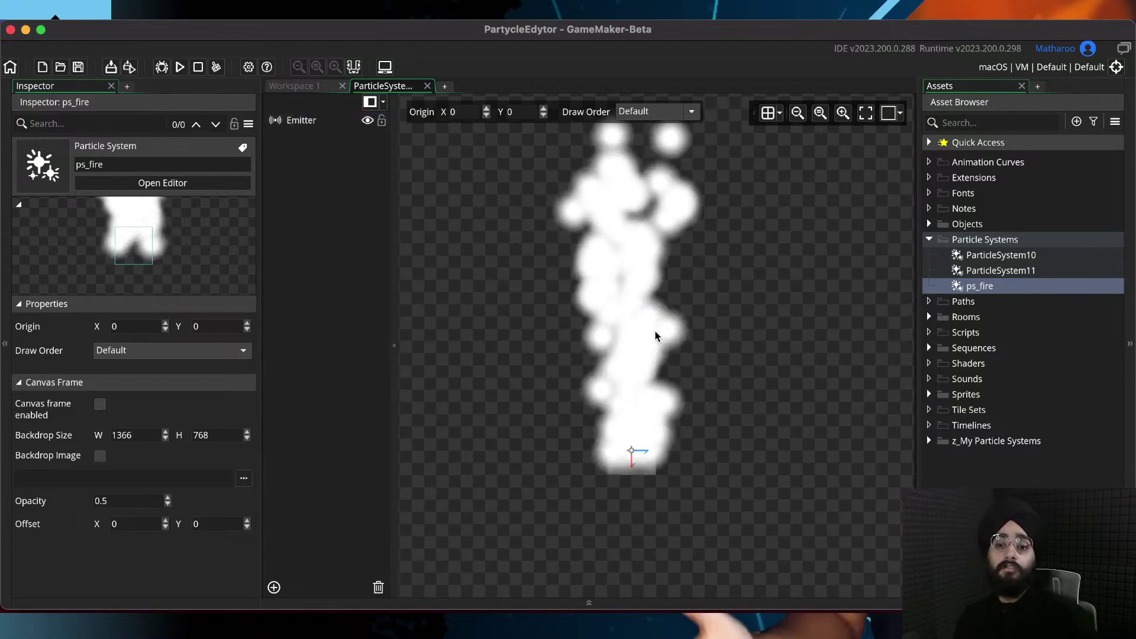
# Expand the Sprites group and open spr_torch in the image editor
pyautogui.click(929, 394)
pyautogui.click(984, 410)
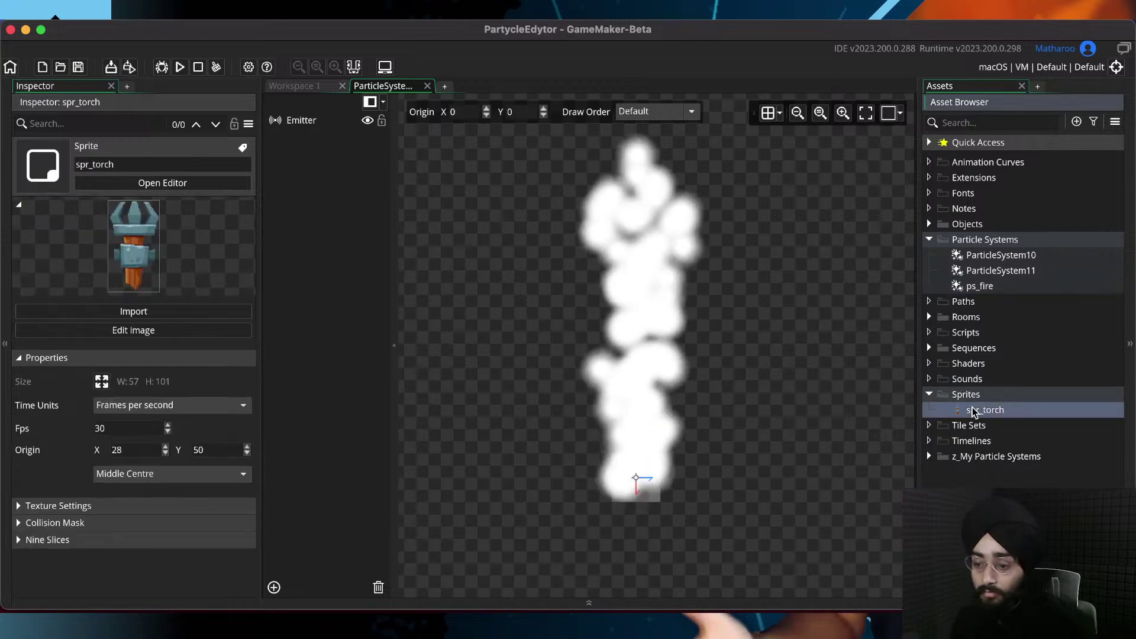
pyautogui.doubleClick(974, 411)
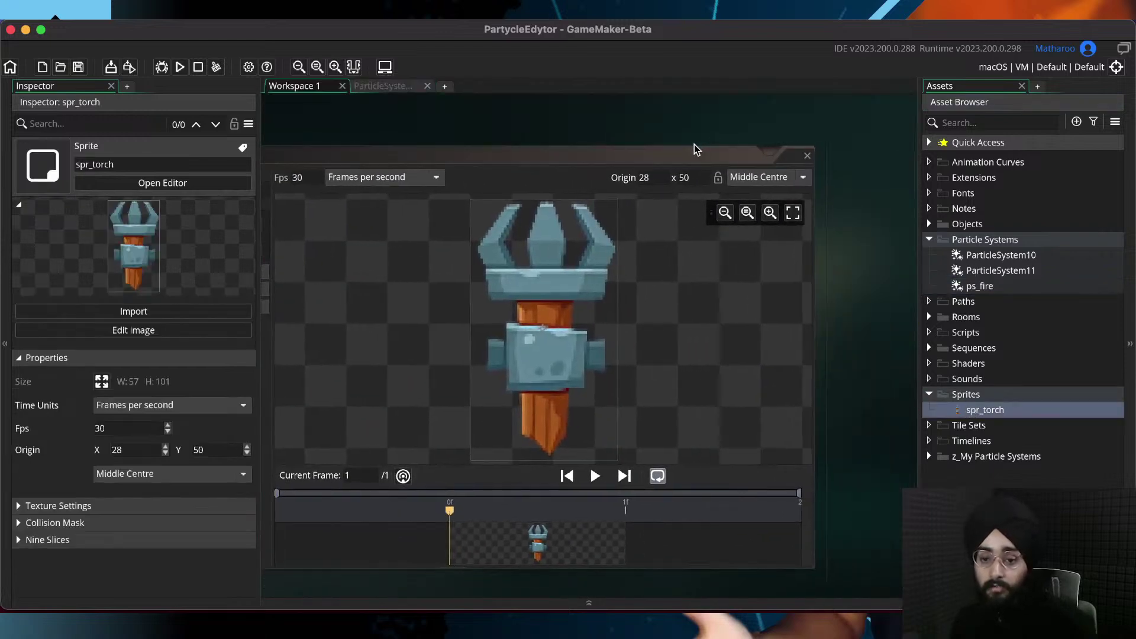
pyautogui.moveTo(696, 150); pyautogui.dragTo(757, 148)
pyautogui.click(808, 212)
pyautogui.scroll(3, 609, 336)
pyautogui.moveTo(570, 161); pyautogui.dragTo(726, 175)
# Measure the opening of the torch head with a rectangular selection, and close the image editor
pyautogui.click(450, 235)
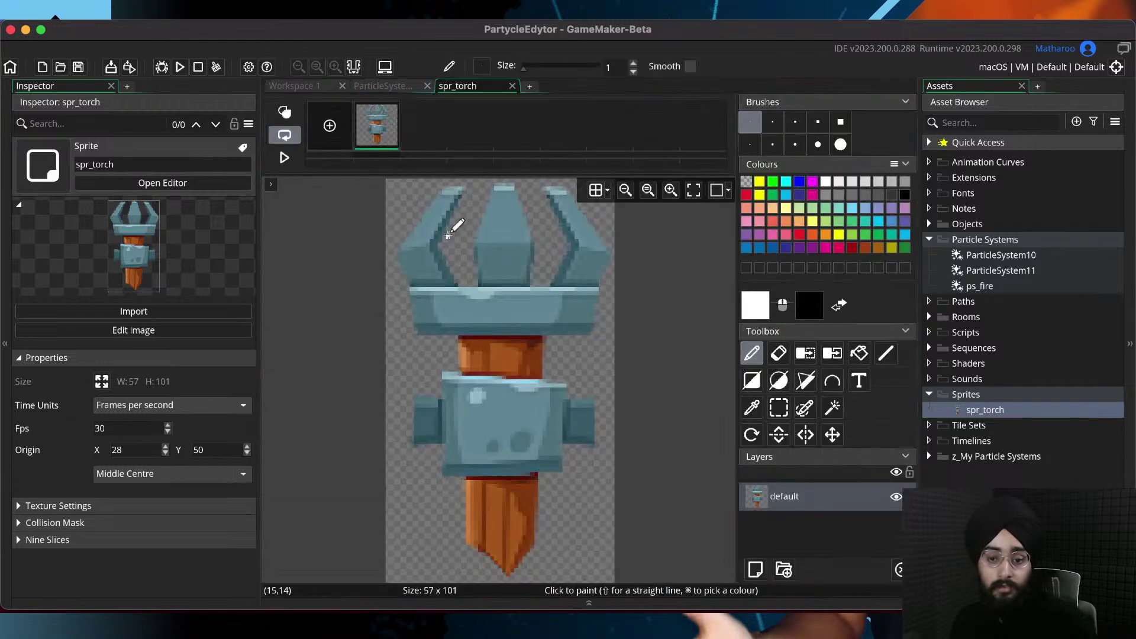
pyautogui.moveTo(540, 245); pyautogui.dragTo(569, 282, button='middle')
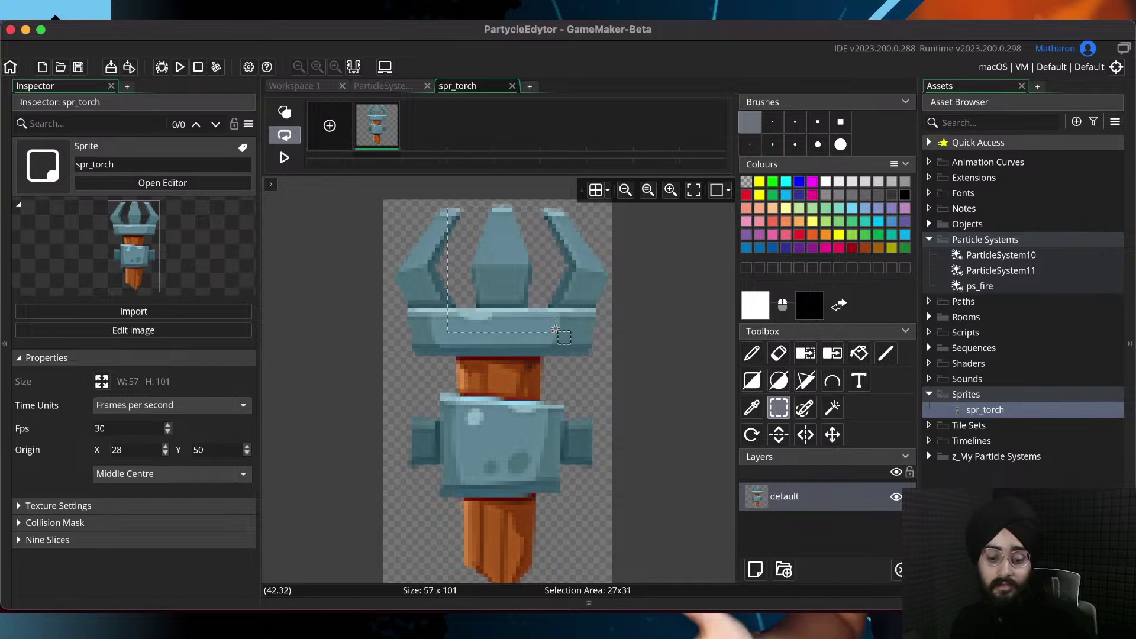
pyautogui.middleClick(468, 95)
# Select the emitter of ps_fire and set its rectangle's width and height to 30
pyautogui.click(388, 87)
pyautogui.click(632, 469)
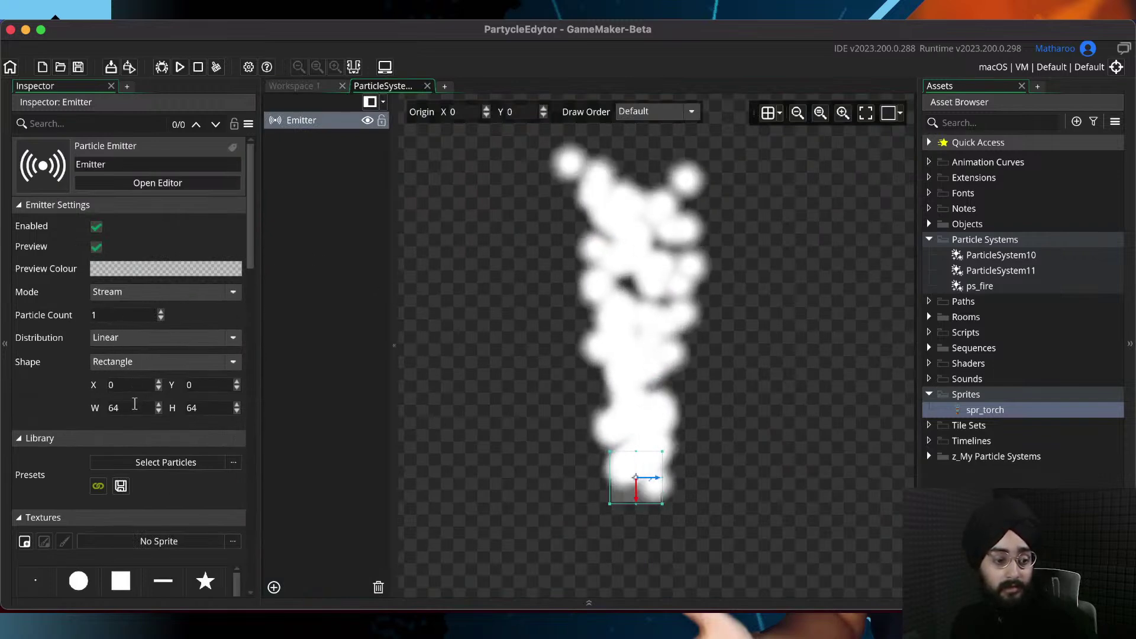
pyautogui.moveTo(205, 413); pyautogui.dragTo(147, 411)
pyautogui.write('30')
pyautogui.press('Return')
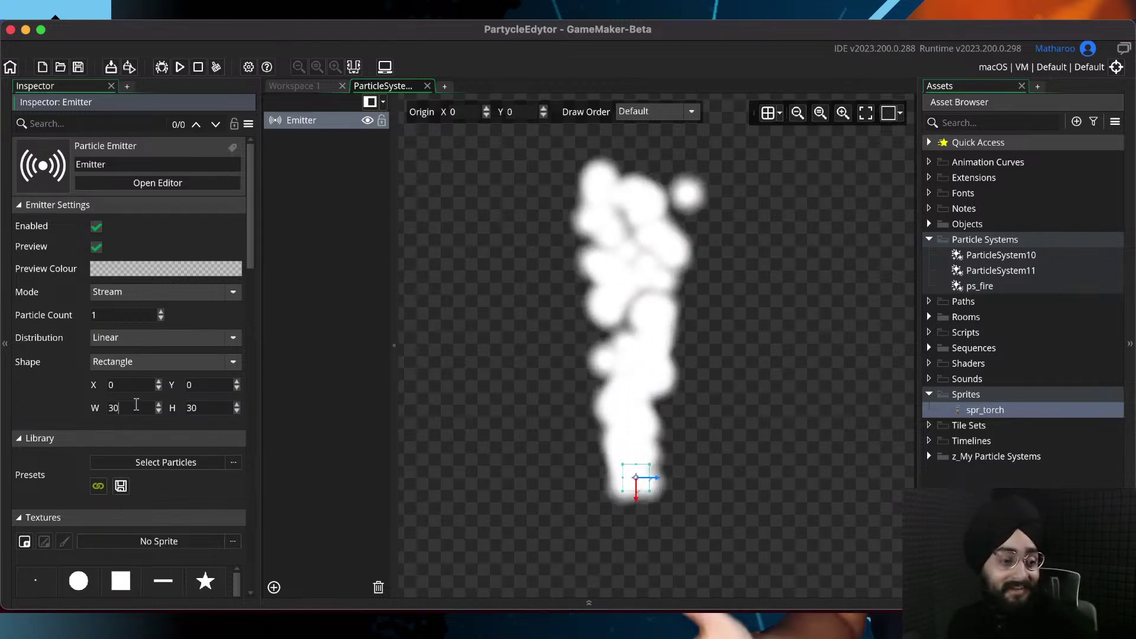
pyautogui.moveTo(647, 495); pyautogui.dragTo(628, 458, button='middle')
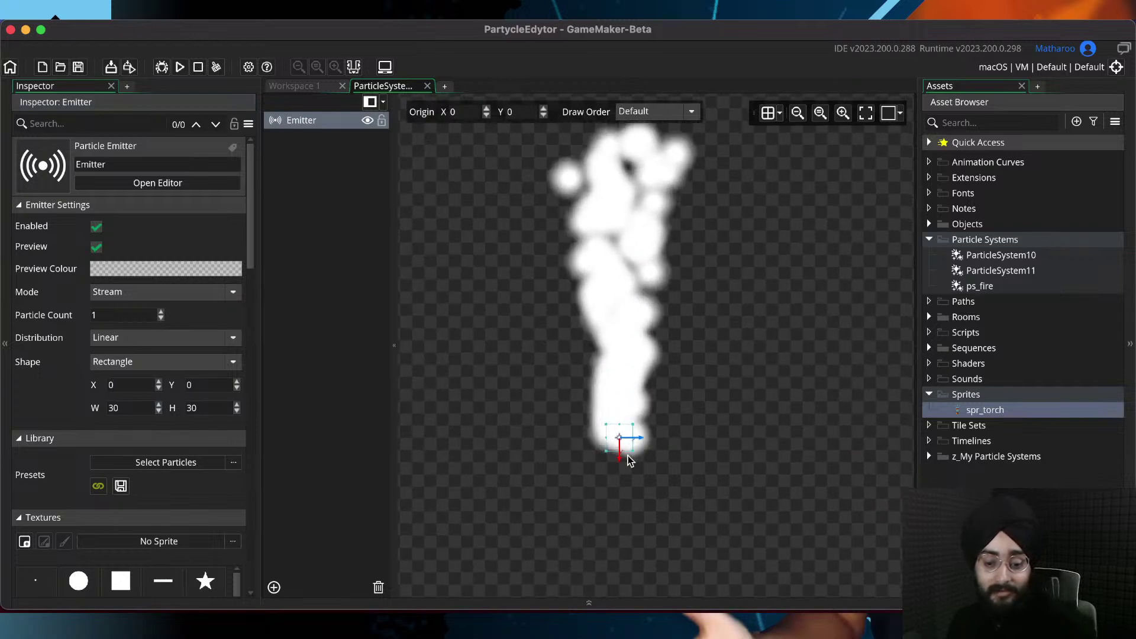
pyautogui.scroll(2, 628, 457)
pyautogui.scroll(-2, 641, 383)
pyautogui.moveTo(621, 325); pyautogui.dragTo(625, 390, button='middle')
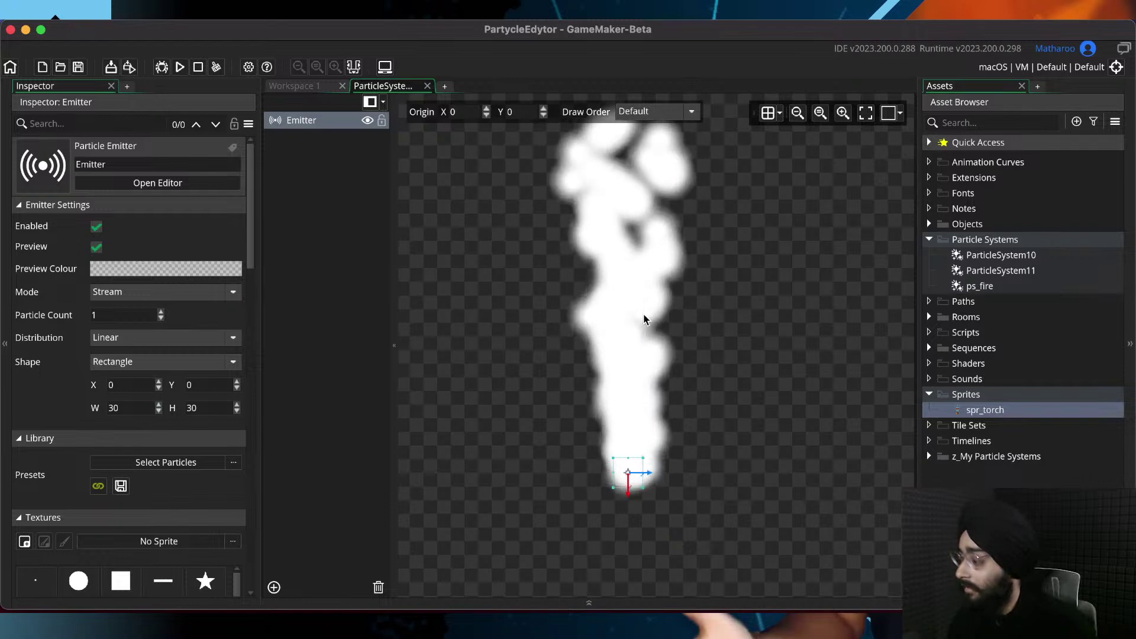
pyautogui.moveTo(643, 367); pyautogui.dragTo(641, 394, button='middle')
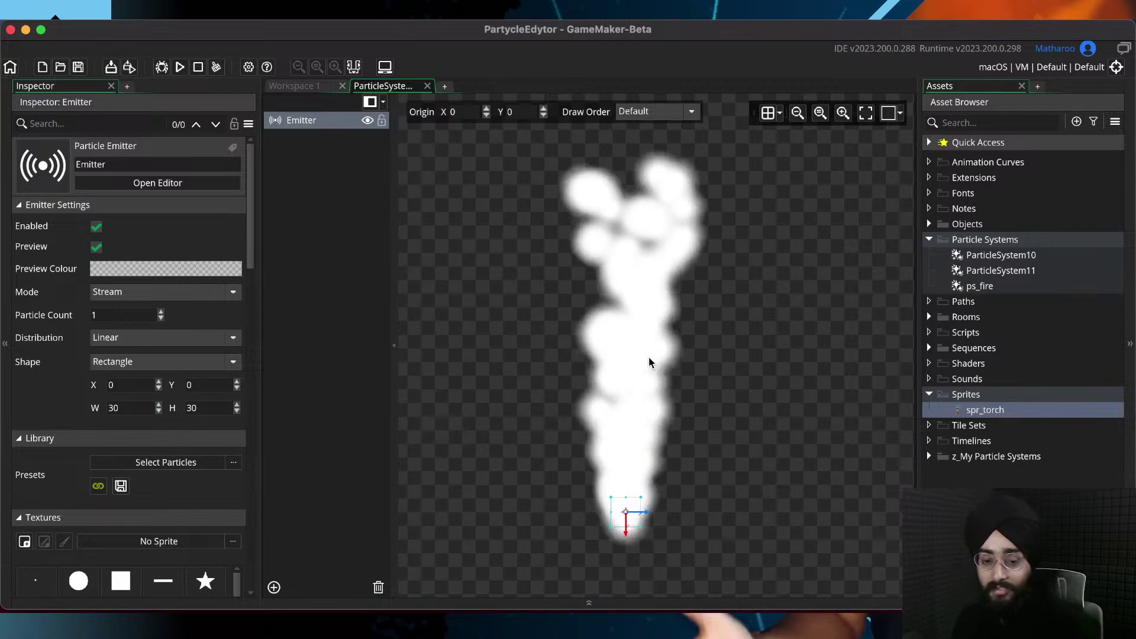
# Set the fire emitter's shape to Ellipse and its distribution to Gaussian
pyautogui.moveTo(613, 368); pyautogui.dragTo(609, 352, button='middle')
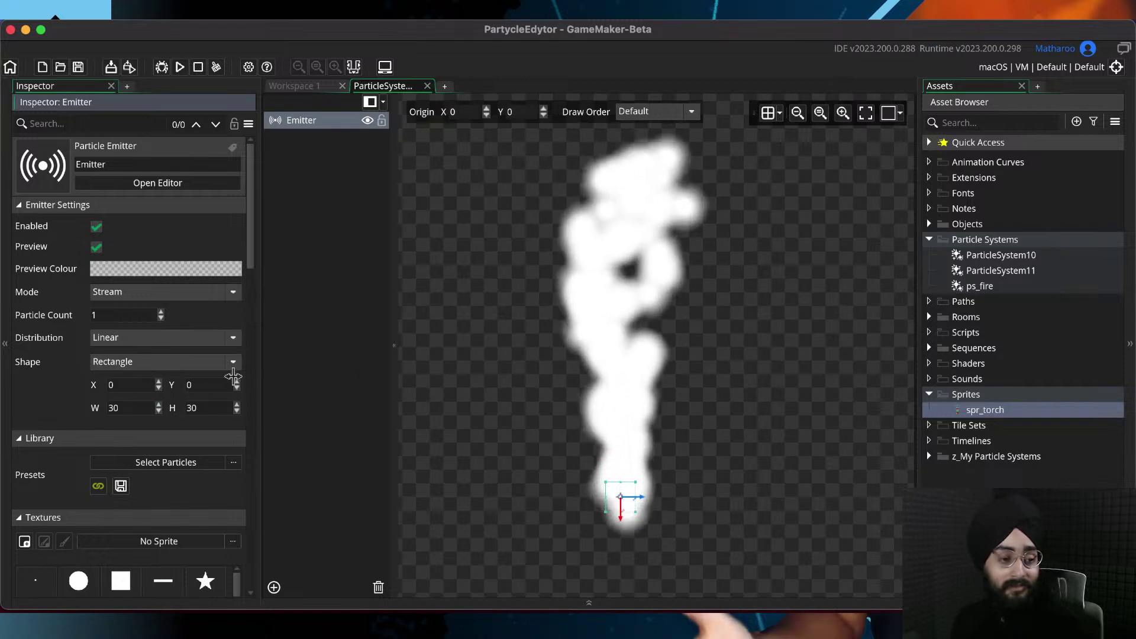
pyautogui.scroll(-1, 70, 389)
pyautogui.scroll(-10, 70, 389)
pyautogui.scroll(11, 71, 386)
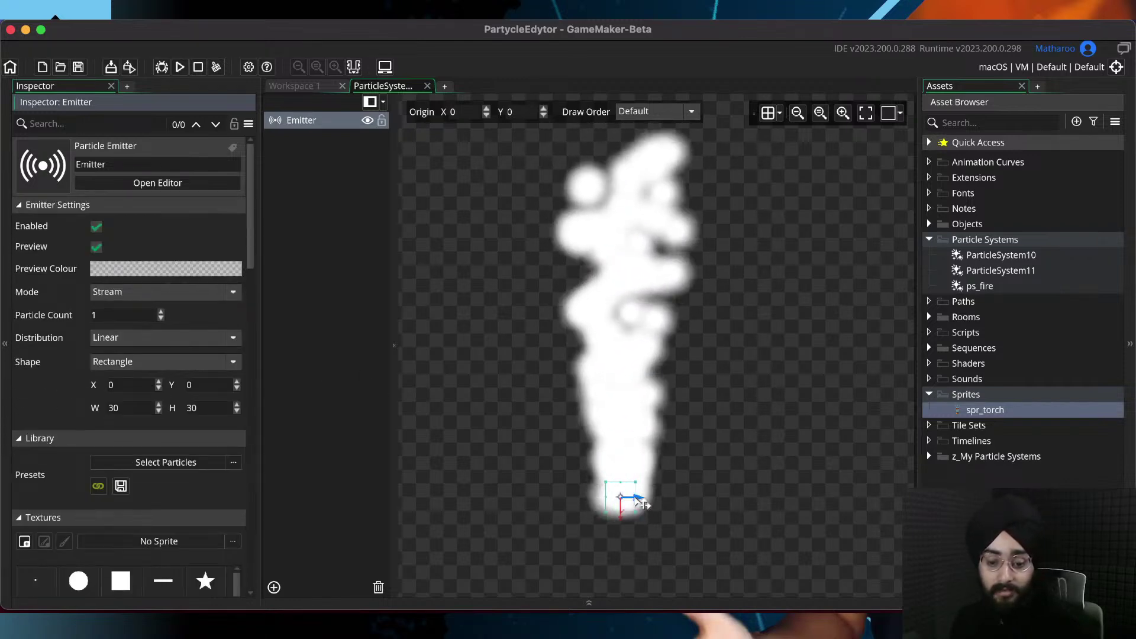
pyautogui.click(192, 364)
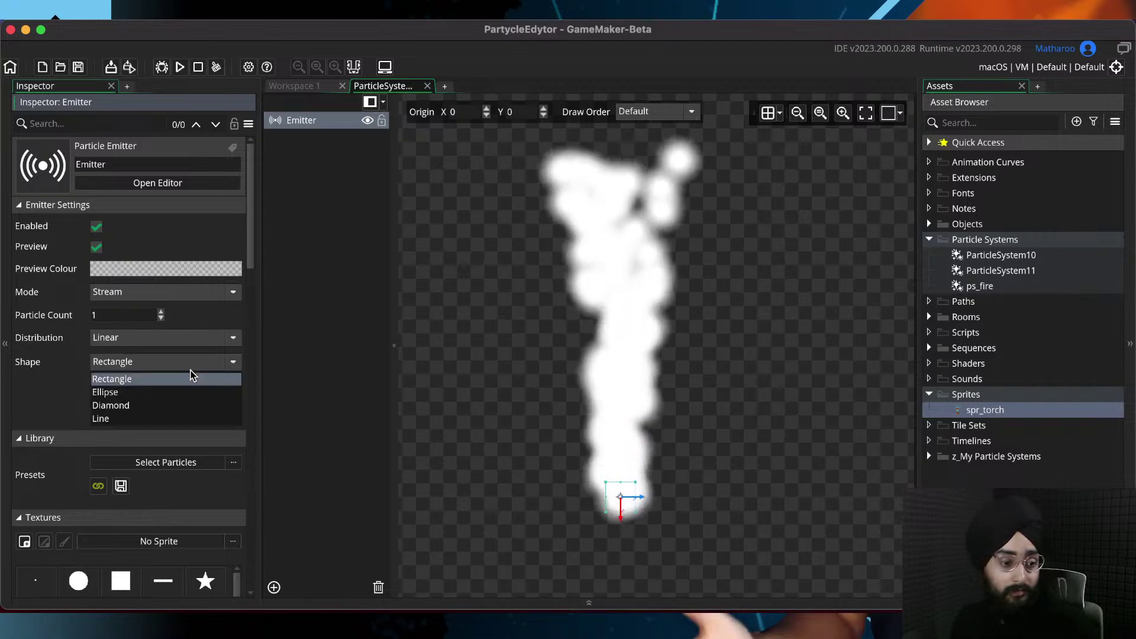
pyautogui.click(157, 393)
pyautogui.click(157, 337)
pyautogui.click(121, 371)
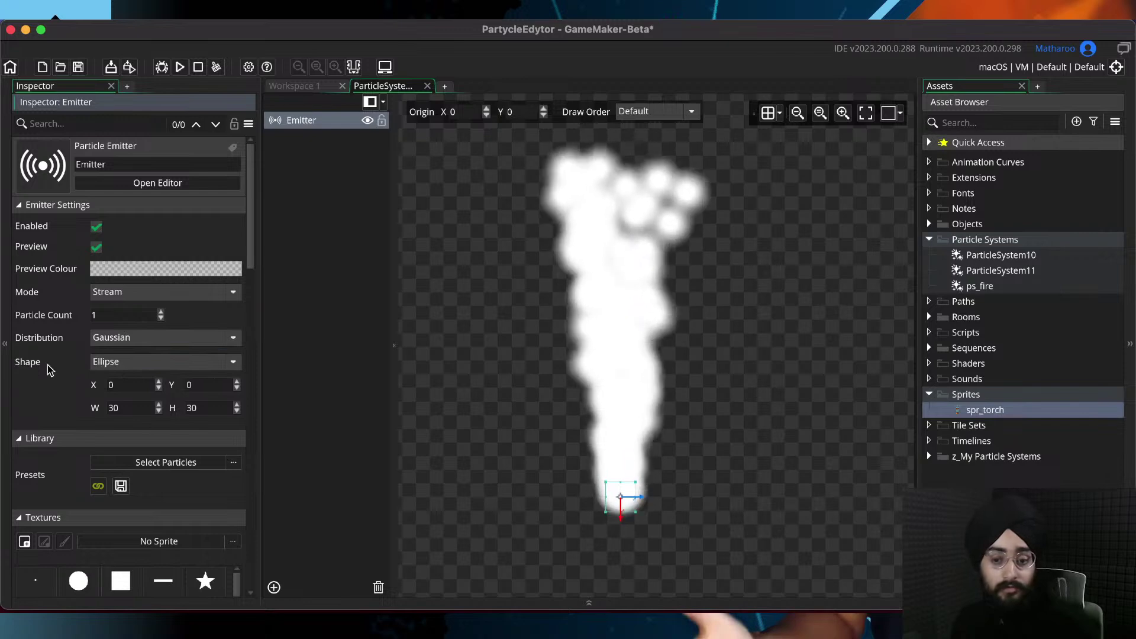
# Set the emitter's minimum and maximum particle life to 50 and save the project
pyautogui.scroll(-10, 48, 365)
pyautogui.scroll(-7, 47, 364)
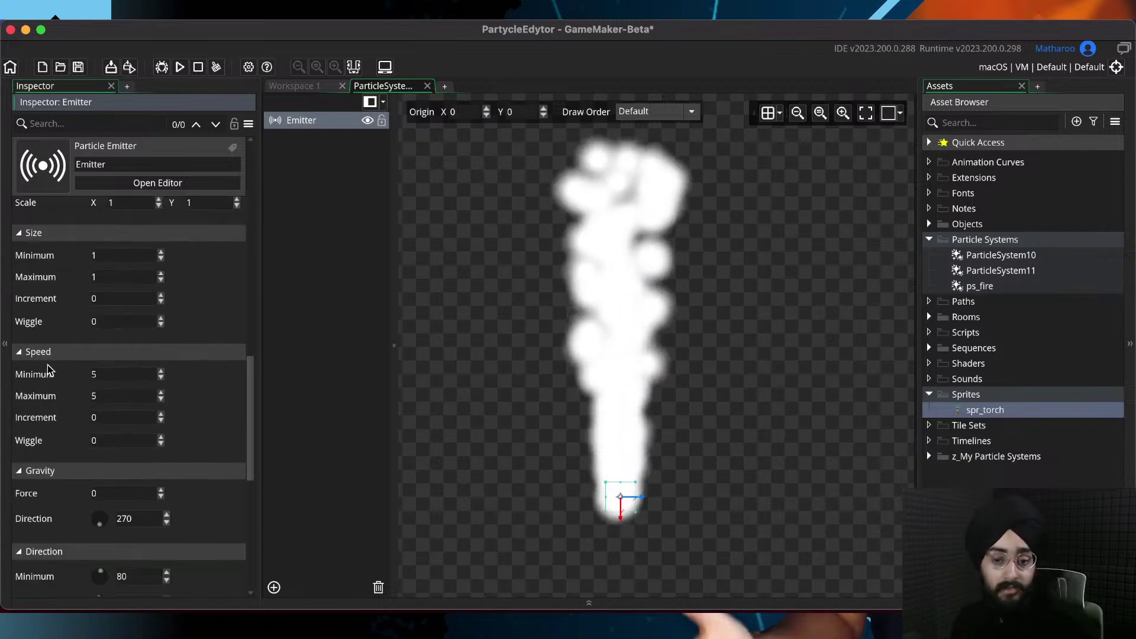
pyautogui.scroll(2, 115, 438)
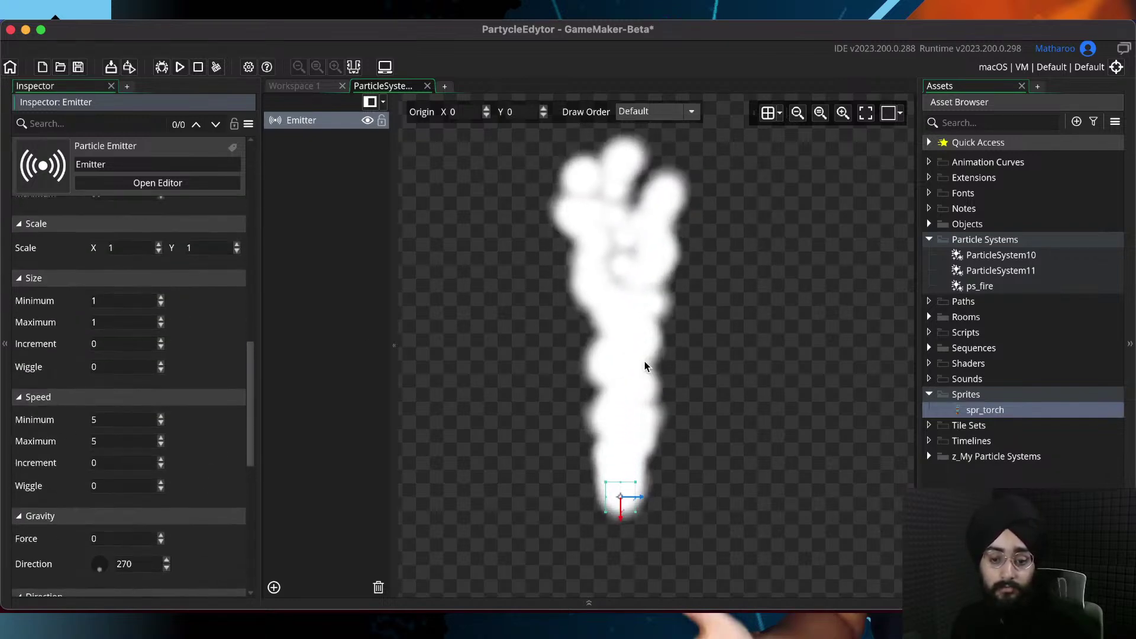
pyautogui.scroll(3, 146, 399)
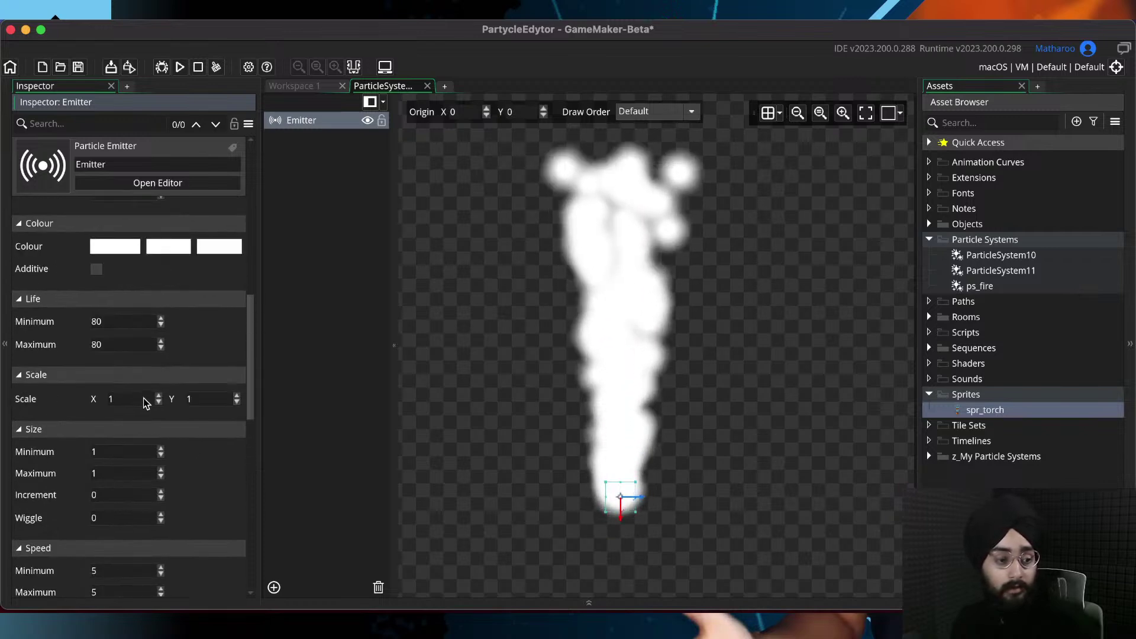
pyautogui.moveTo(112, 322); pyautogui.dragTo(43, 324)
pyautogui.write('50')
pyautogui.press('Tab')
pyautogui.write('50')
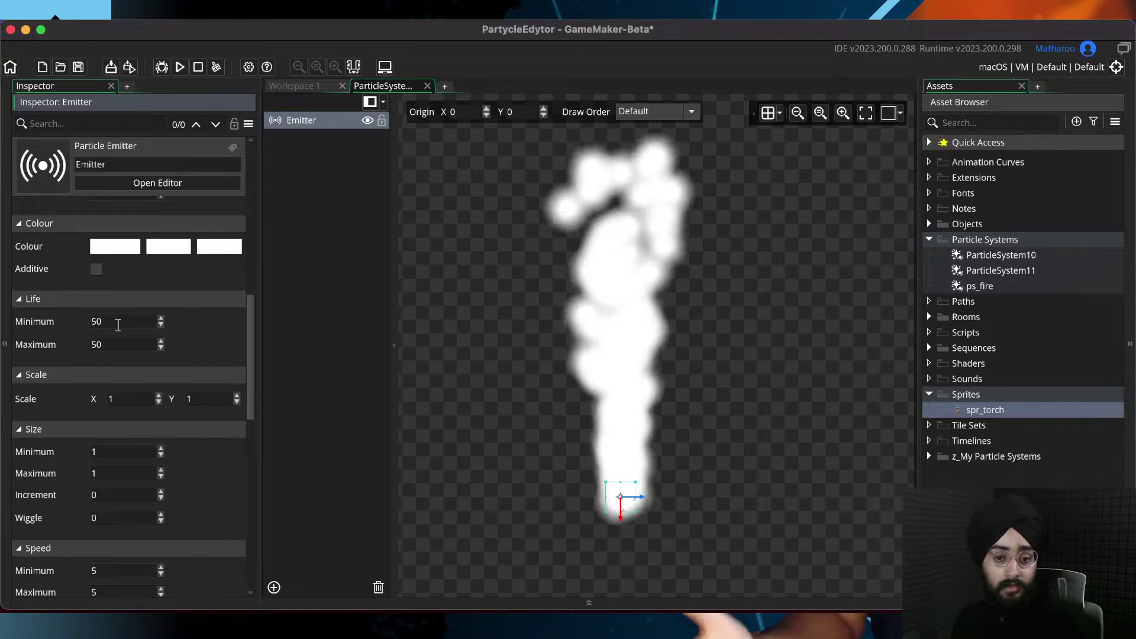
pyautogui.press('super+s')
# Set the emitter's minimum life to 30 and save the project
pyautogui.moveTo(568, 373); pyautogui.dragTo(550, 310, button='middle')
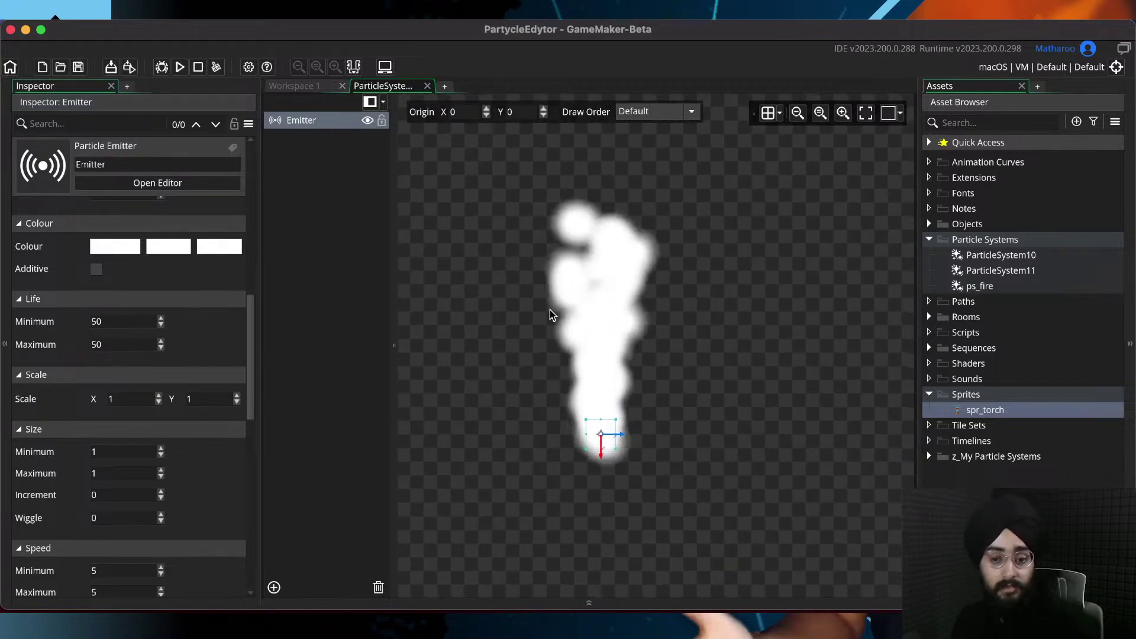
pyautogui.click(122, 344)
pyautogui.doubleClick(107, 321)
pyautogui.write('30')
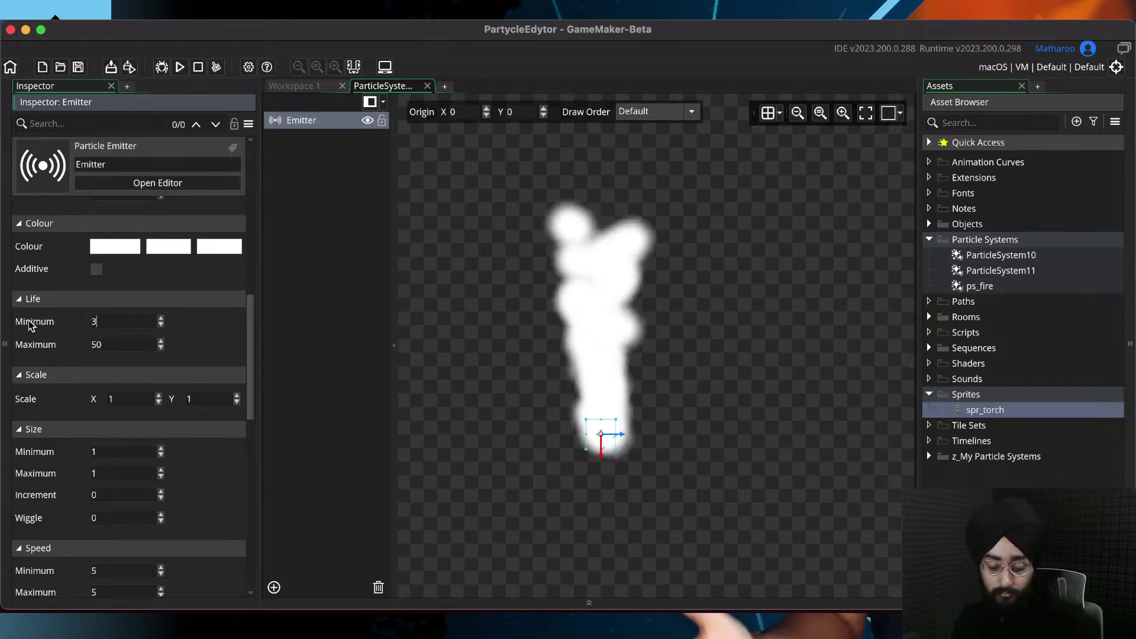
pyautogui.click(119, 344)
pyautogui.press('super+s')
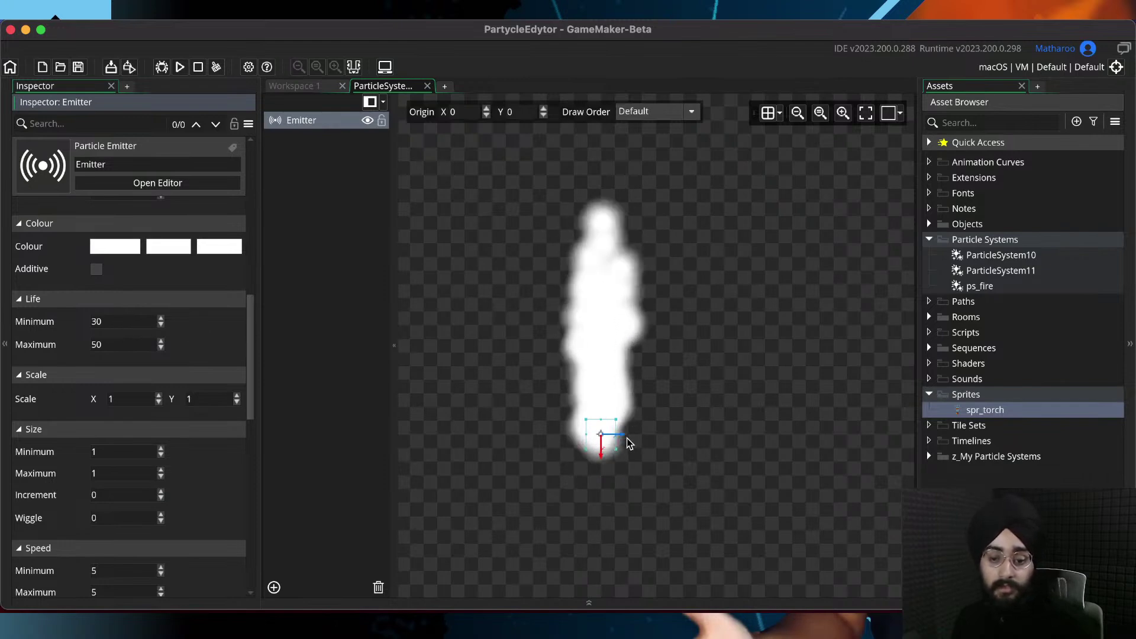
# Set the emitter's minimum and maximum direction to 90 so the particles rise straight up
pyautogui.scroll(3, 629, 440)
pyautogui.moveTo(629, 439); pyautogui.dragTo(672, 519, button='middle')
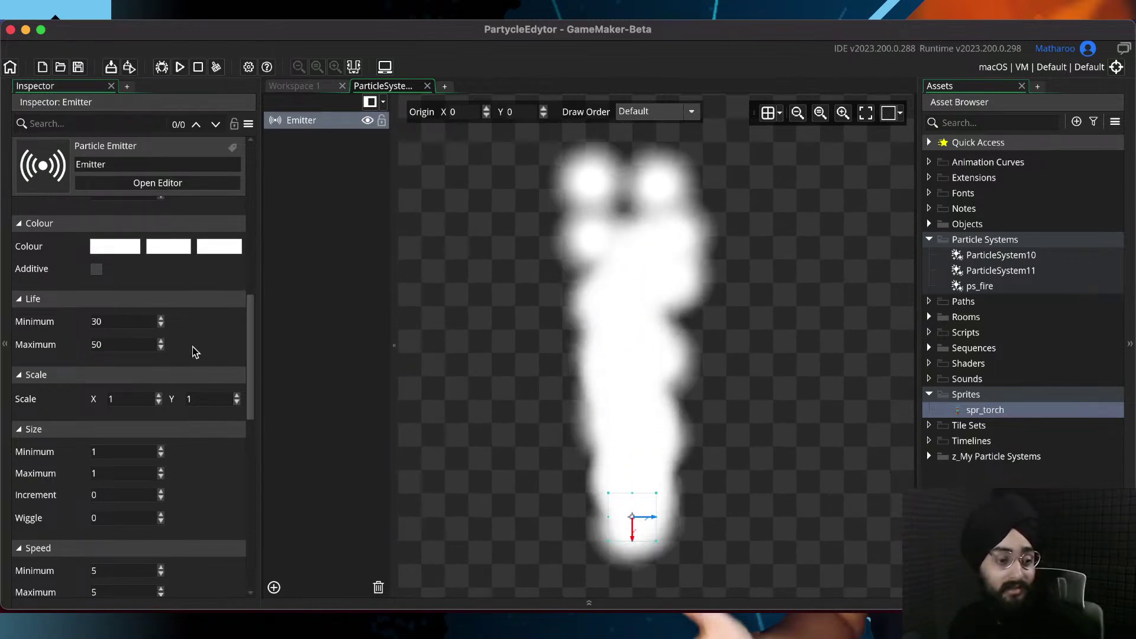
pyautogui.scroll(-6, 195, 355)
pyautogui.scroll(-5, 154, 355)
pyautogui.click(59, 254)
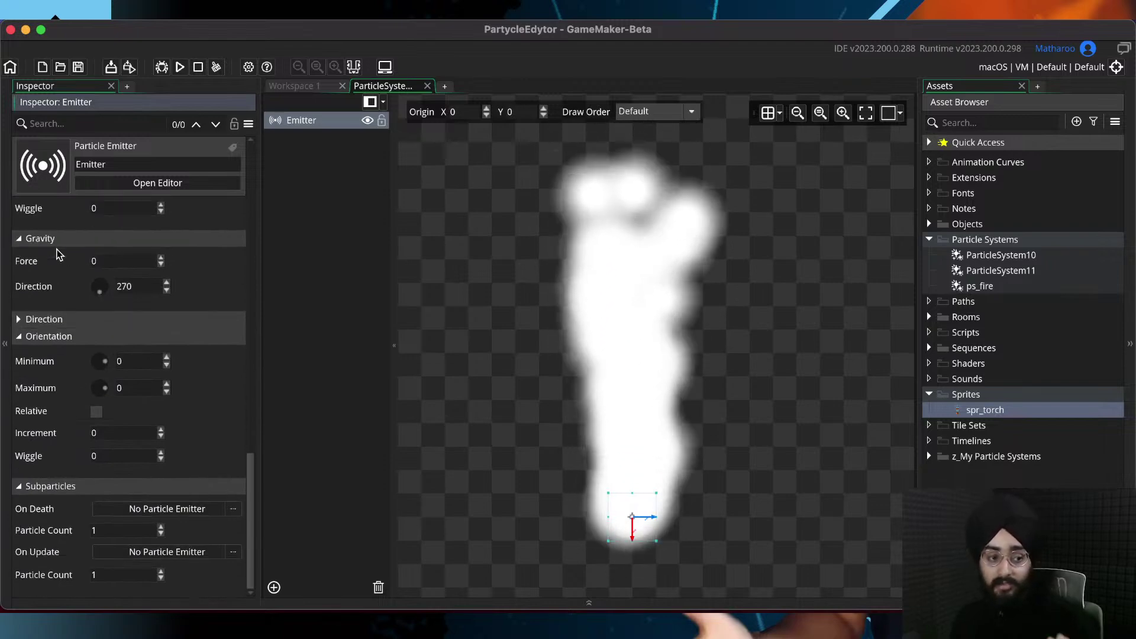
pyautogui.click(43, 319)
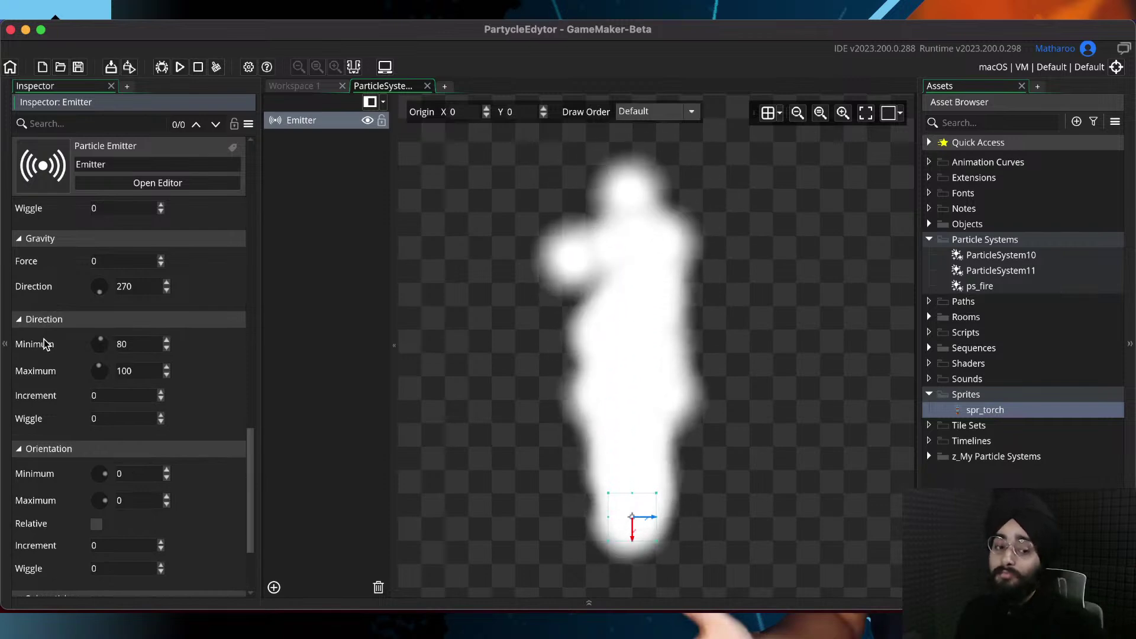
pyautogui.moveTo(130, 344); pyautogui.dragTo(95, 344)
pyautogui.write('90')
pyautogui.doubleClick(142, 369)
pyautogui.write('90')
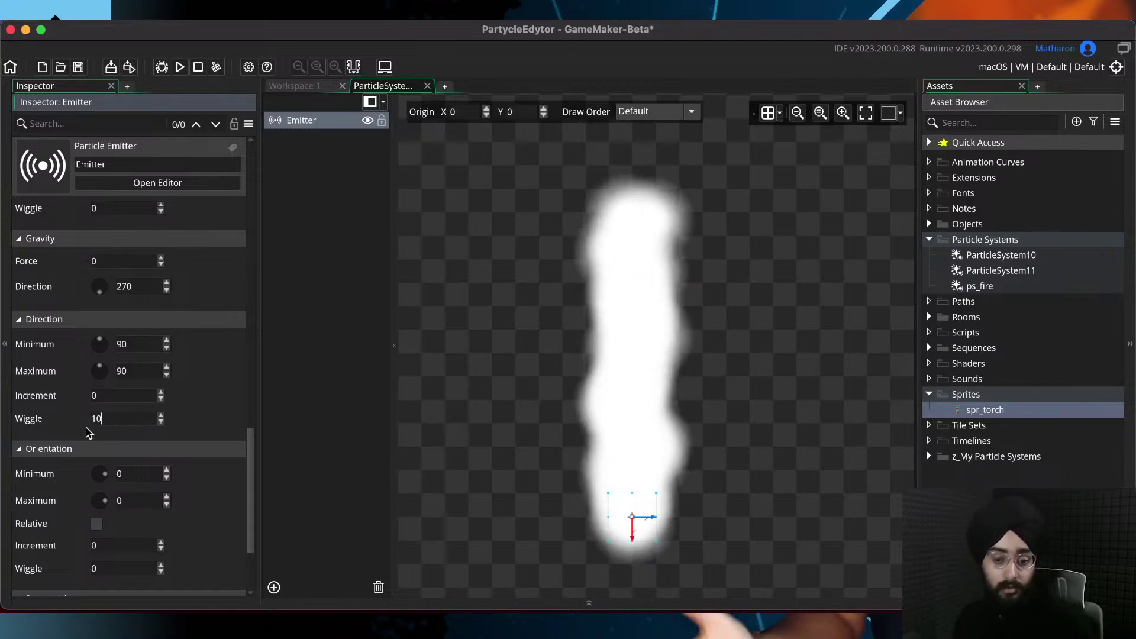
# Set the wiggle of the emitter's direction to 20
pyautogui.moveTo(103, 419); pyautogui.dragTo(45, 424)
pyautogui.write('20')
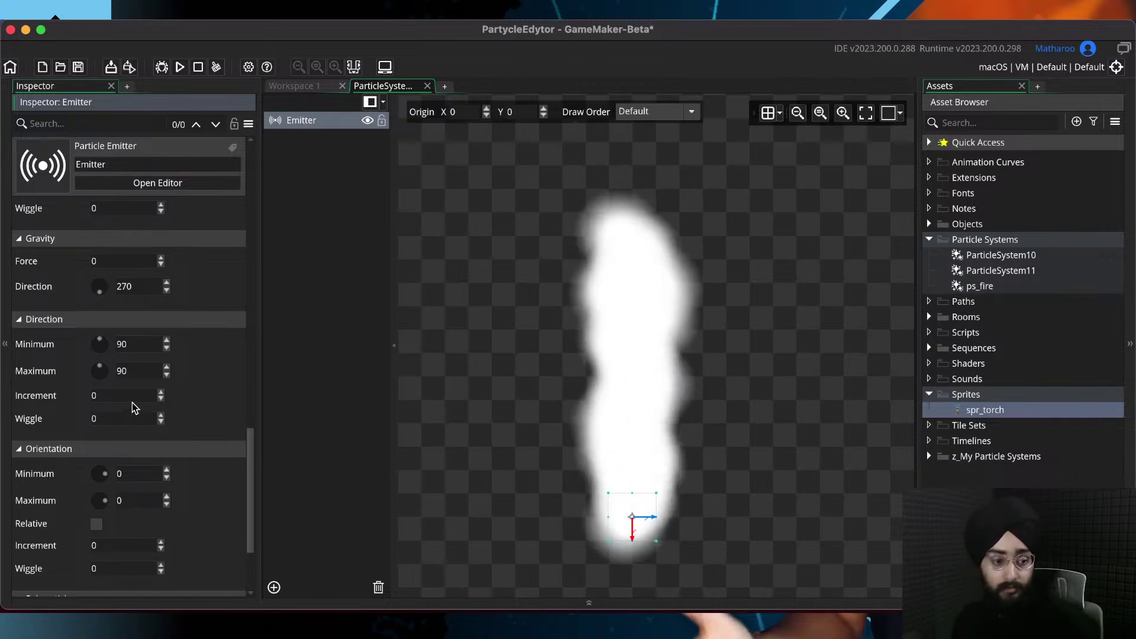
pyautogui.press('Tab')
pyautogui.write('20')
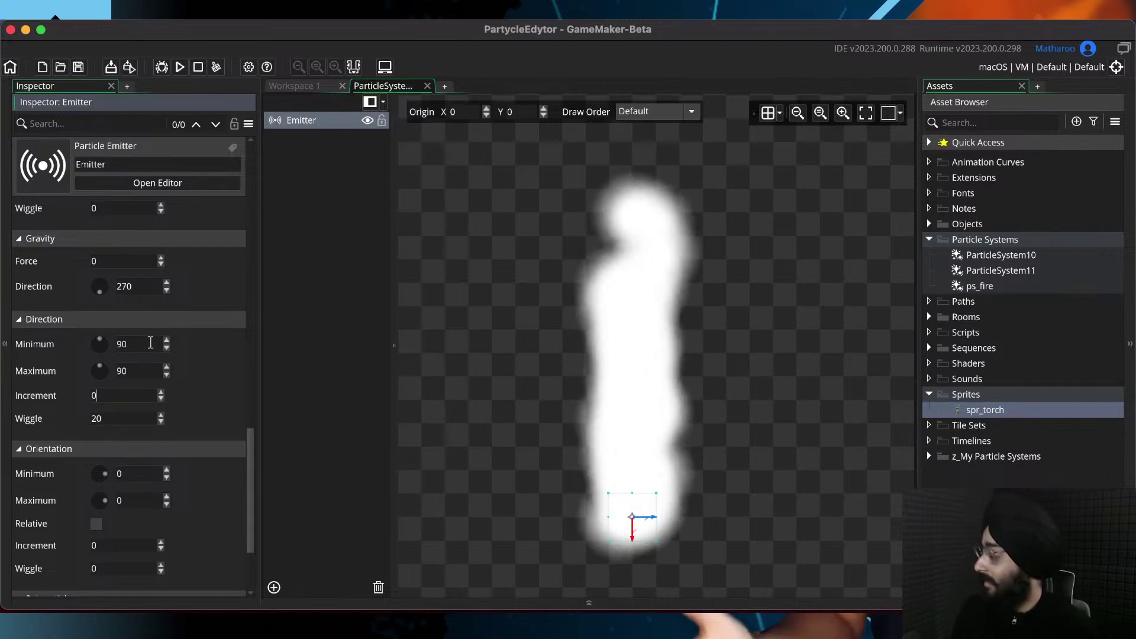
# Leave the emitter's middle colour white and set its start colour to pale lavender, D6D3FF
pyautogui.scroll(3, 199, 405)
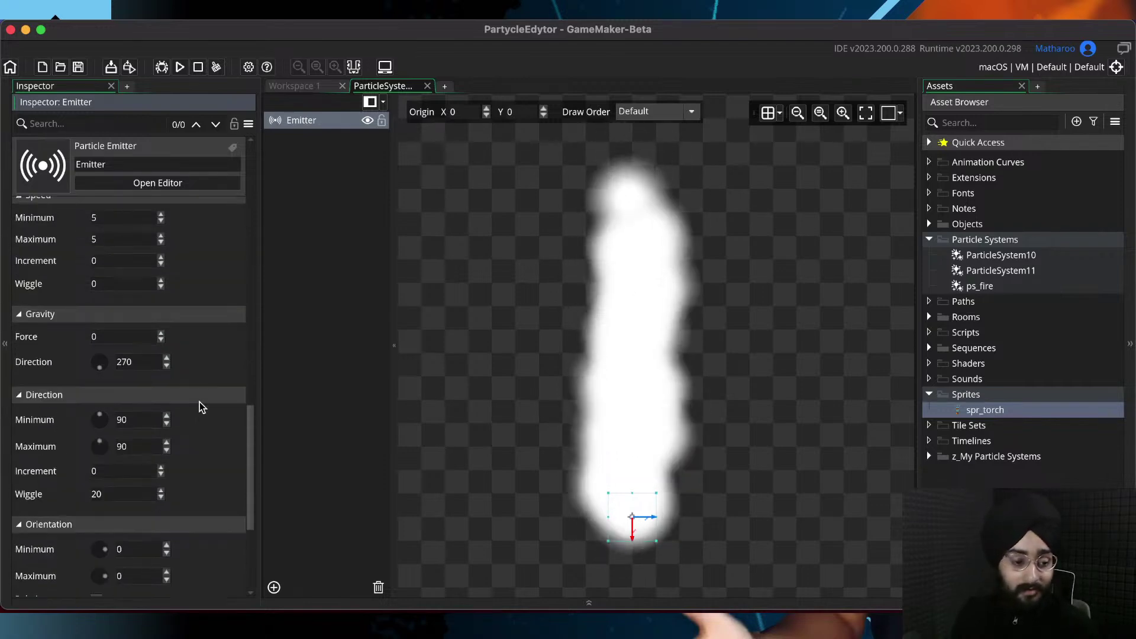
pyautogui.scroll(3, 200, 405)
pyautogui.scroll(-9, 201, 402)
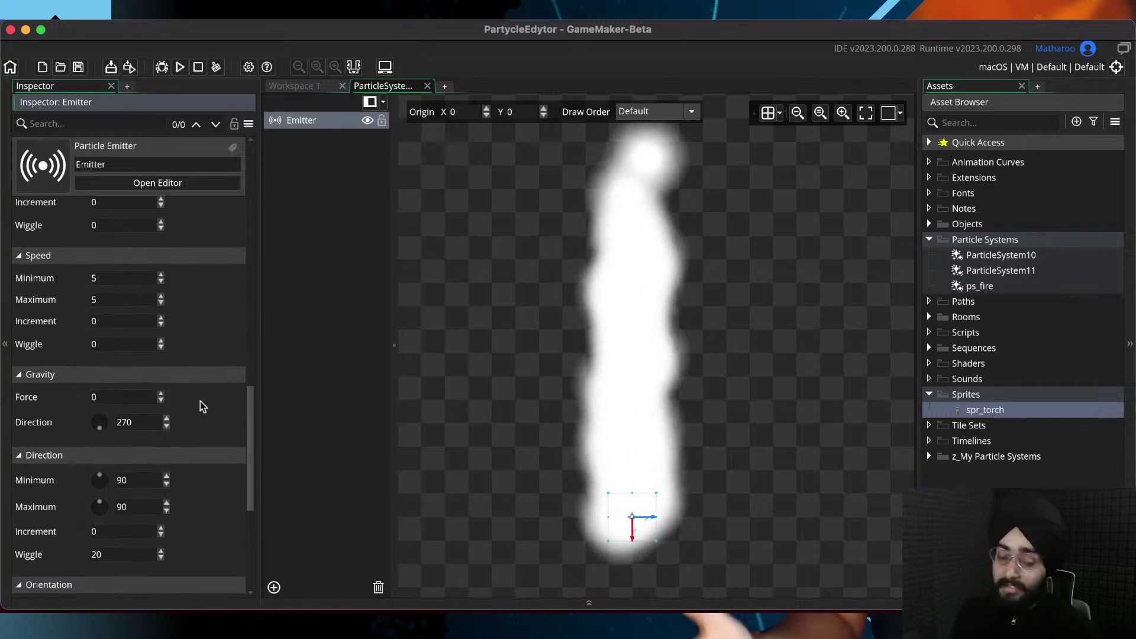
pyautogui.scroll(10, 200, 401)
pyautogui.scroll(13, 200, 406)
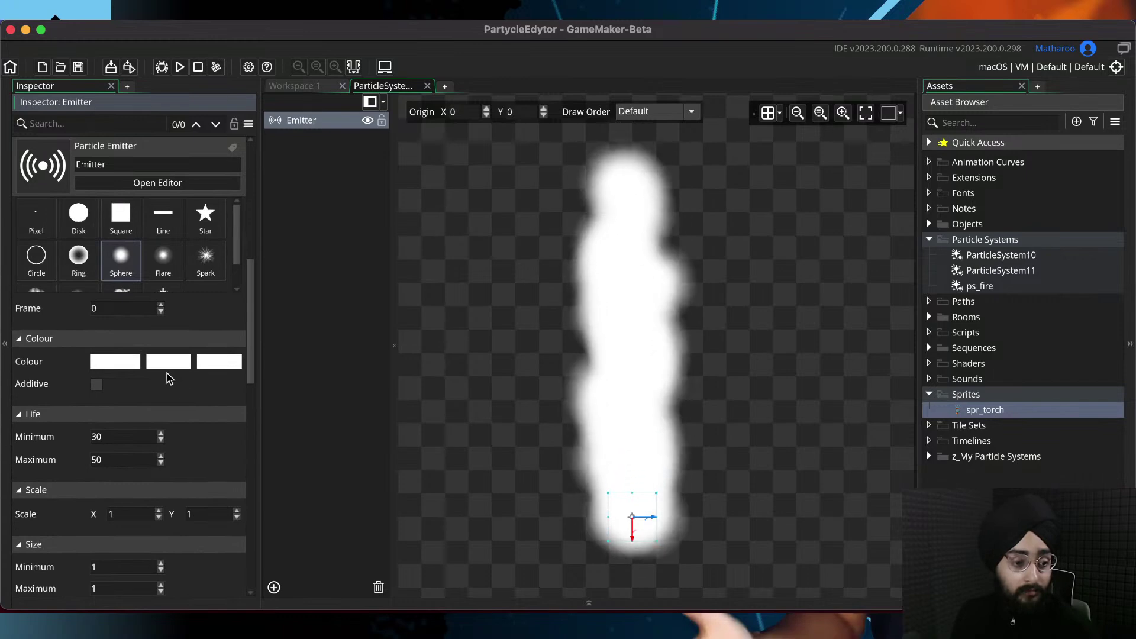
pyautogui.click(169, 363)
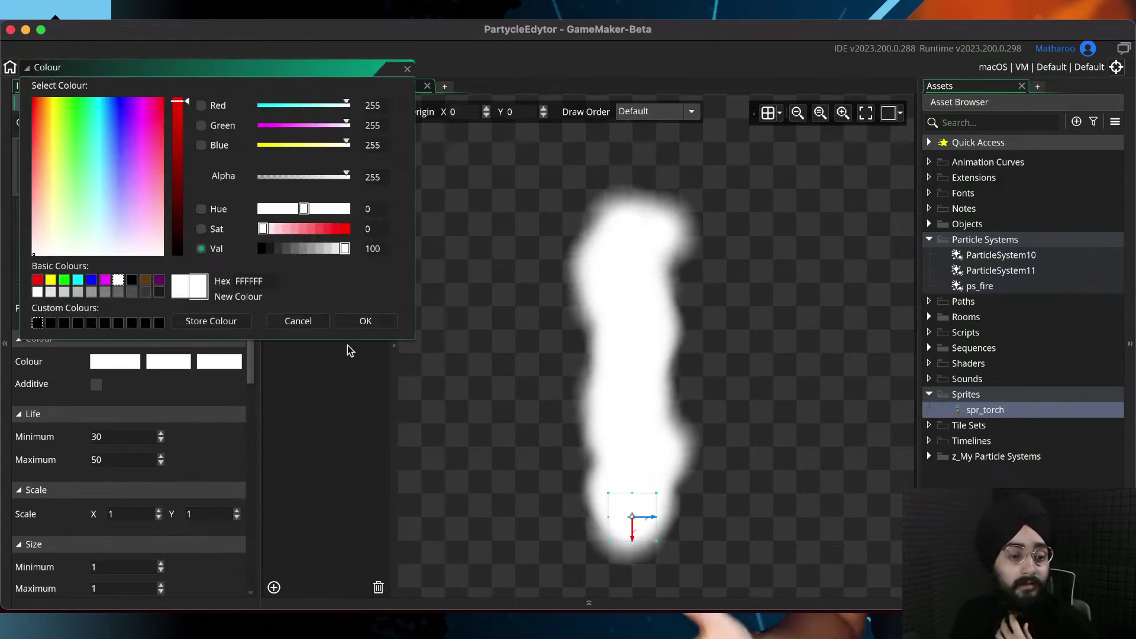
pyautogui.click(366, 321)
pyautogui.click(121, 362)
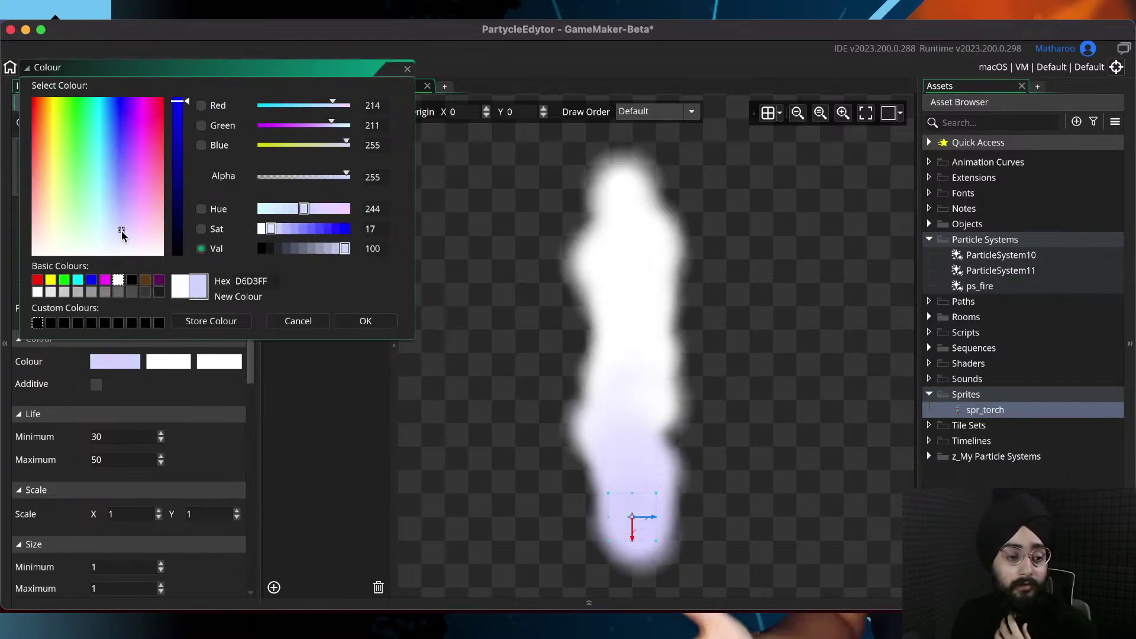
pyautogui.click(376, 325)
# Set the emitter's middle colour to orange-yellow and its end colour to a very dark red
pyautogui.click(160, 363)
pyautogui.click(47, 141)
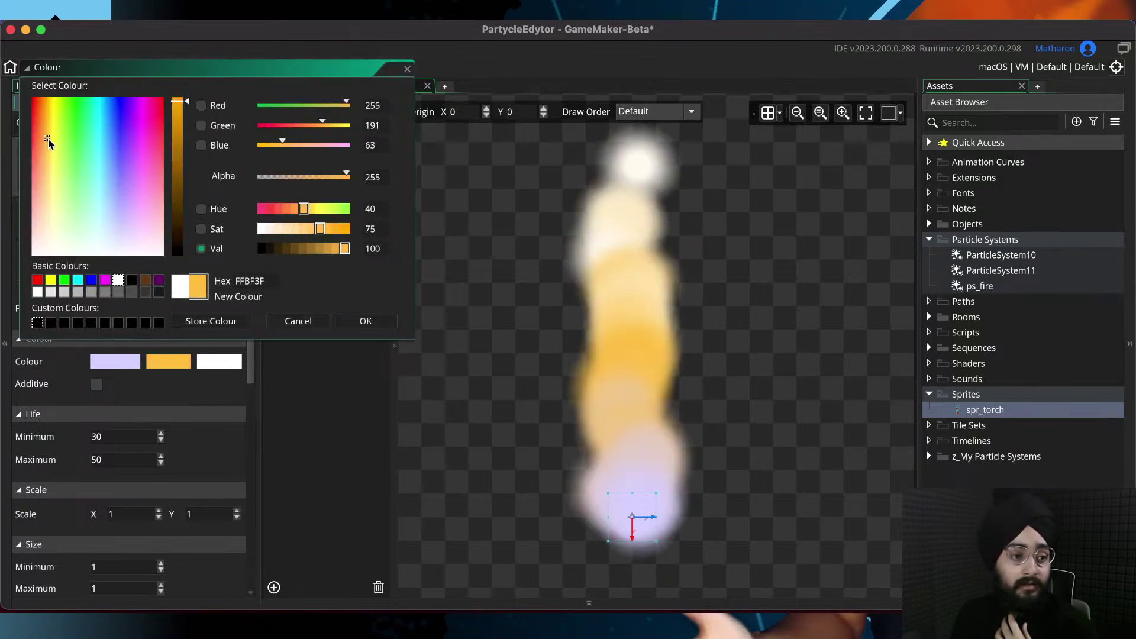
pyautogui.click(367, 323)
pyautogui.click(225, 361)
pyautogui.moveTo(177, 107); pyautogui.dragTo(178, 233)
pyautogui.moveTo(59, 225); pyautogui.dragTo(29, 87)
pyautogui.click(366, 321)
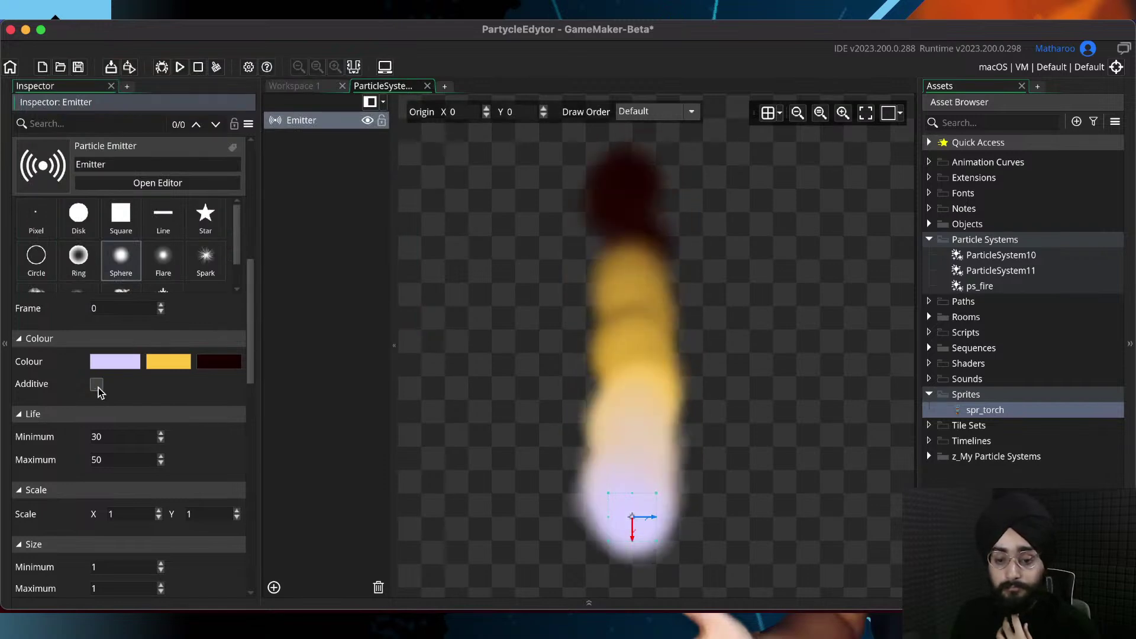
# Compare the Reversed and Default draw orders of the particle system, ending on Default
pyautogui.click(636, 112)
pyautogui.click(631, 142)
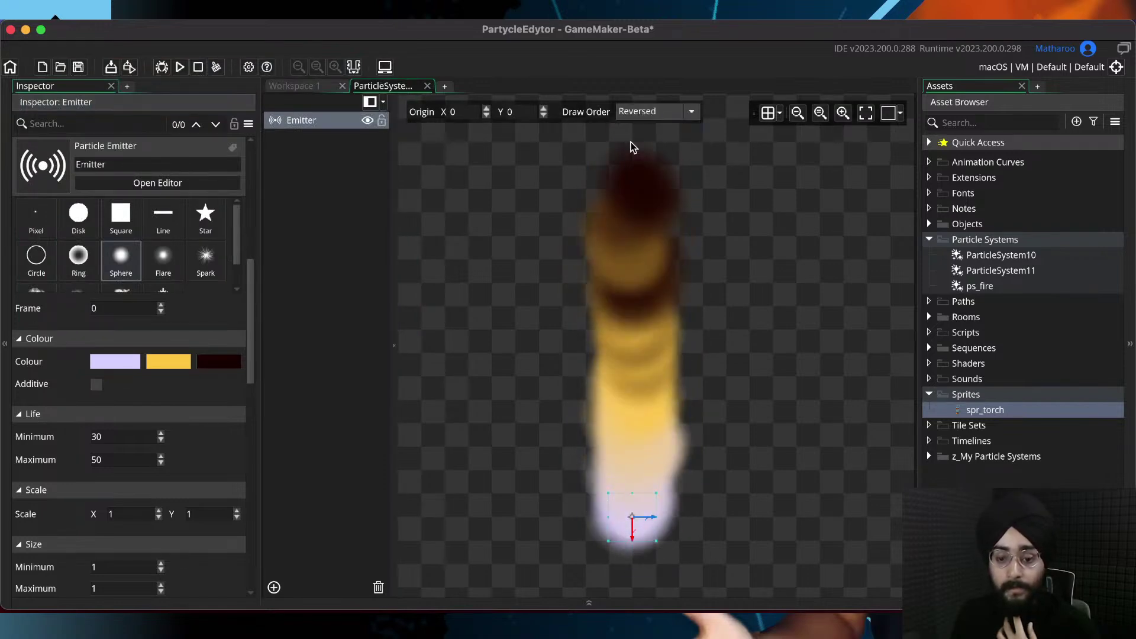
pyautogui.click(645, 119)
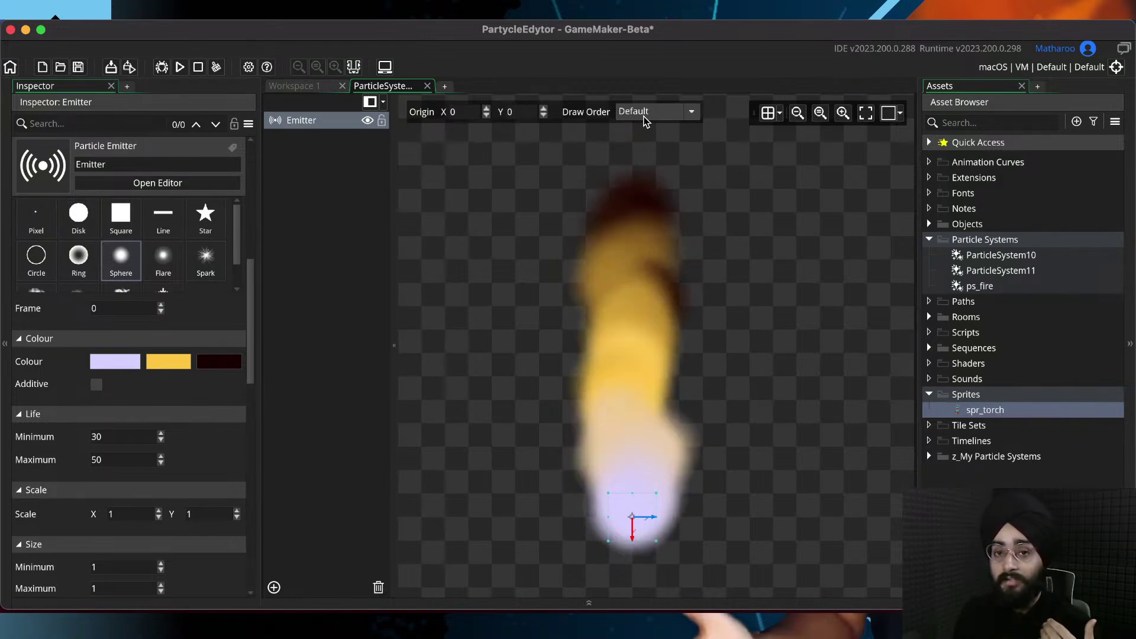
pyautogui.click(646, 121)
pyautogui.click(643, 142)
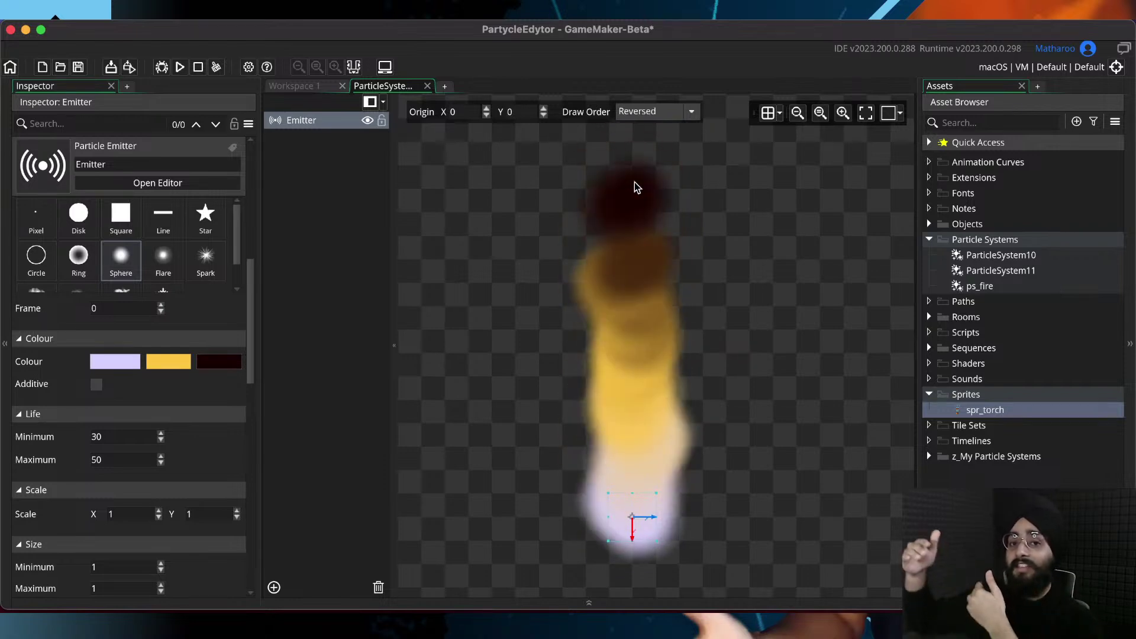
pyautogui.scroll(1, 645, 214)
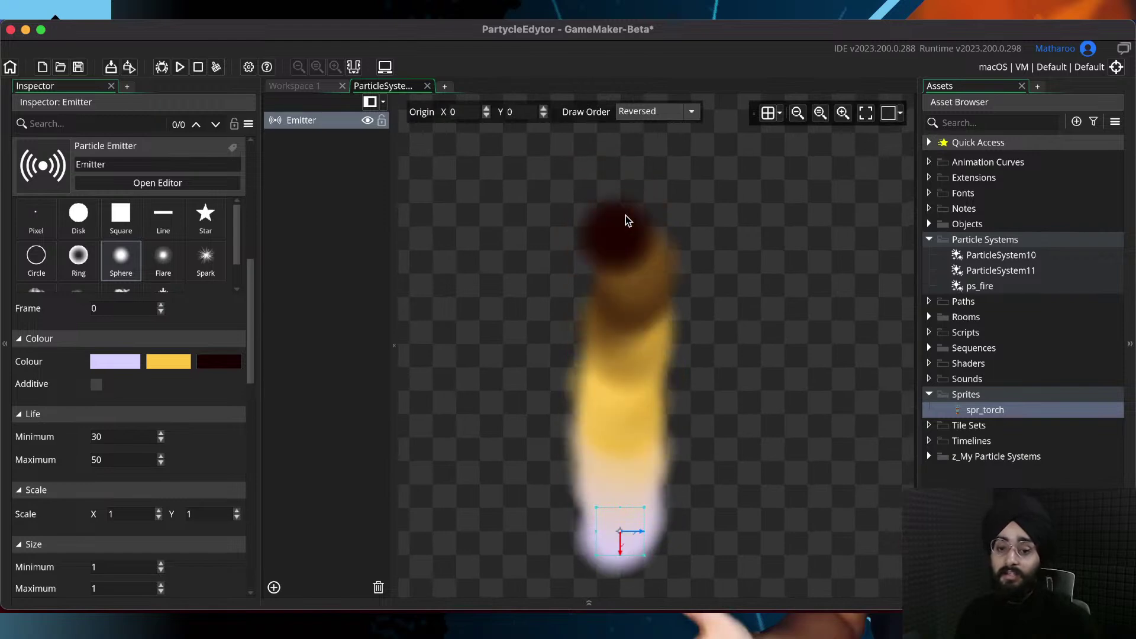
pyautogui.click(670, 112)
pyautogui.click(651, 128)
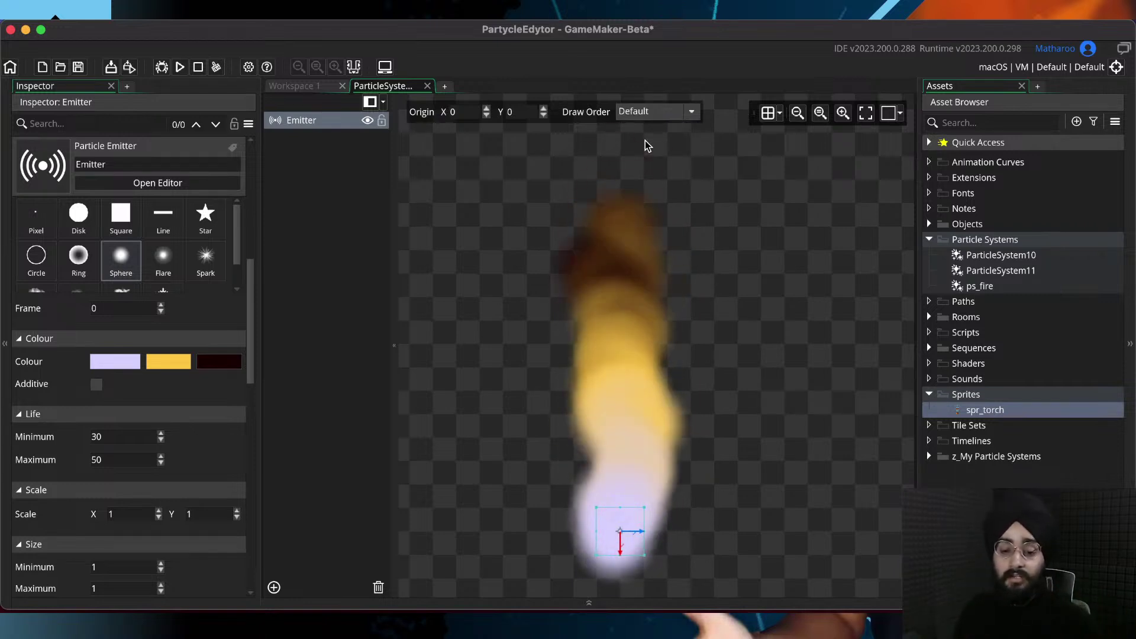
# Enable additive blending for the emitter's colours and save the project
pyautogui.moveTo(661, 217); pyautogui.dragTo(650, 210, button='middle')
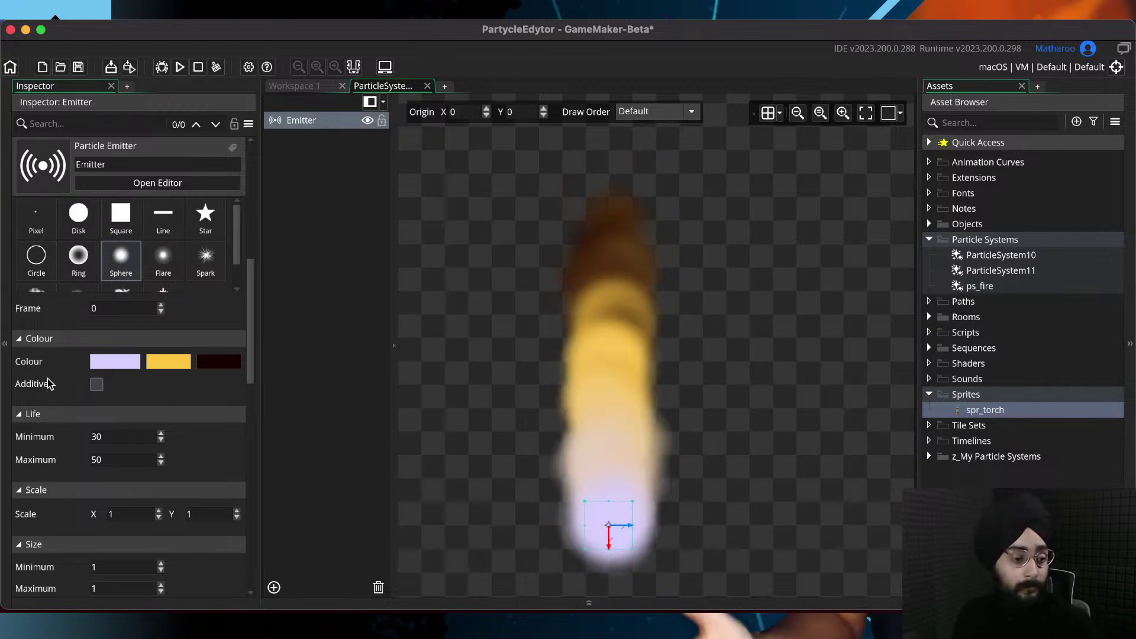
pyautogui.click(95, 385)
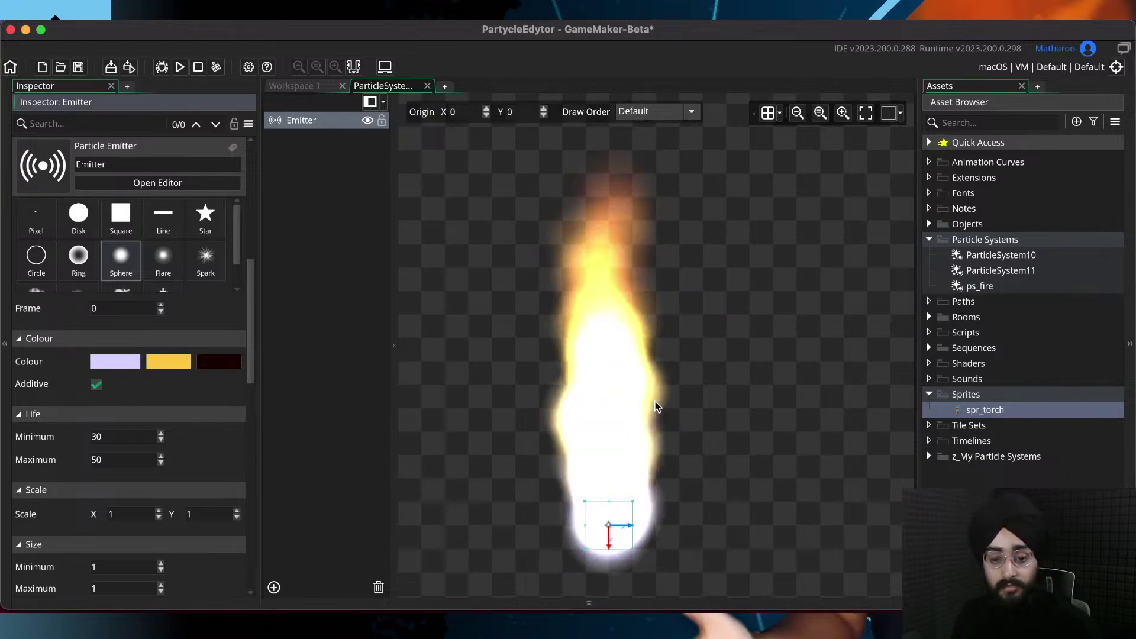
pyautogui.press('super+s')
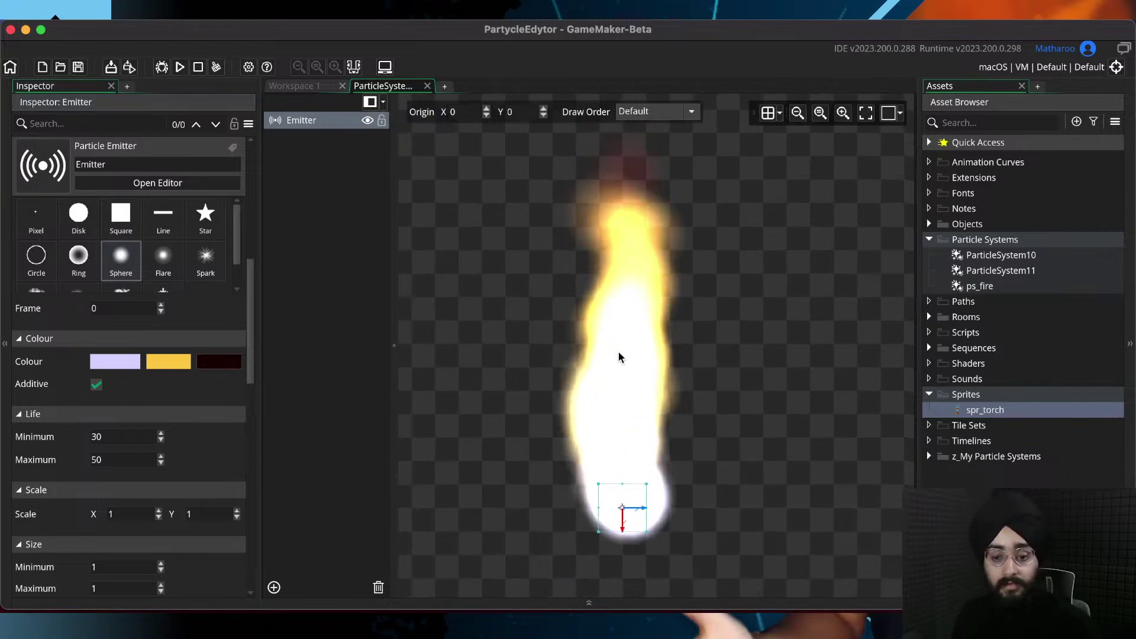
pyautogui.moveTo(619, 351); pyautogui.dragTo(610, 365, button='middle')
pyautogui.scroll(-2, 617, 376)
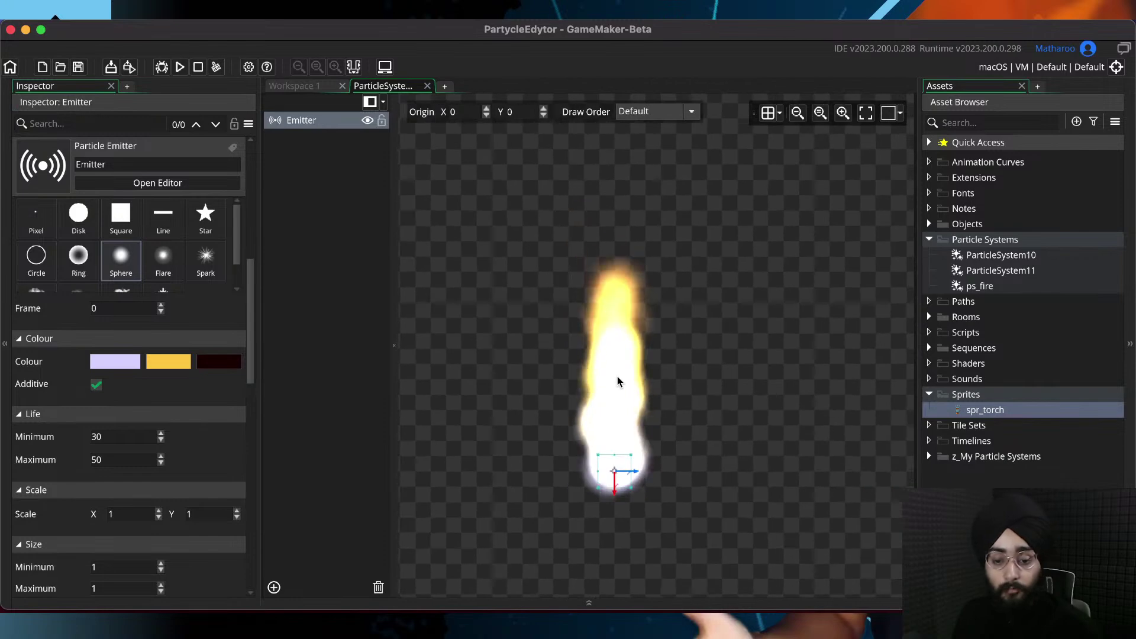
# Set the emitter's particle size increment to -0.02
pyautogui.scroll(-3, 185, 406)
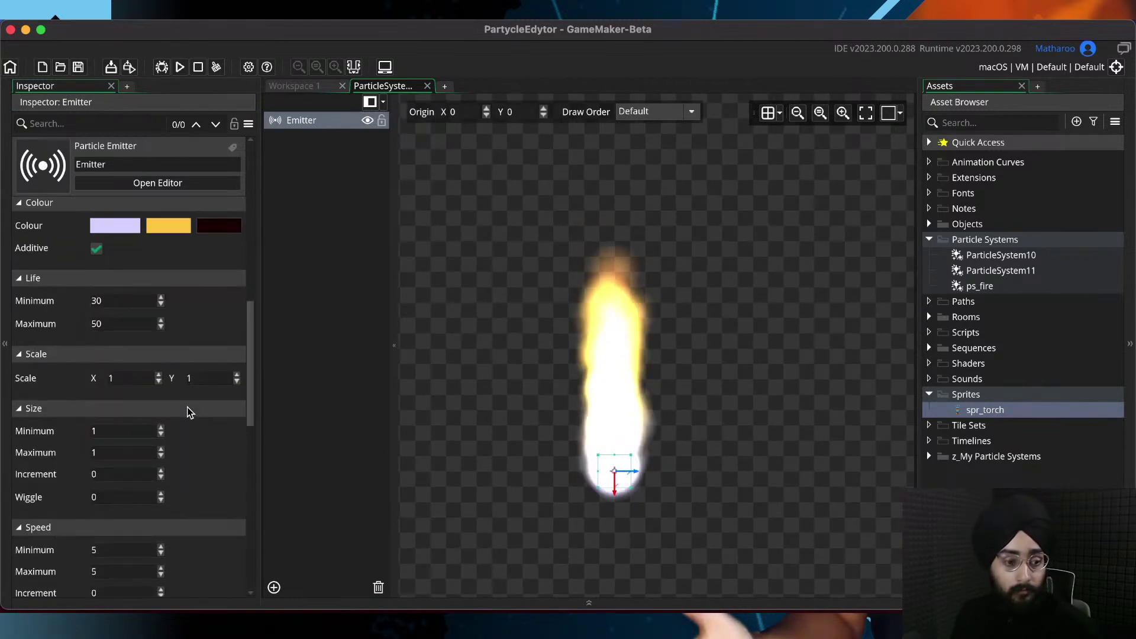
pyautogui.scroll(-3, 187, 408)
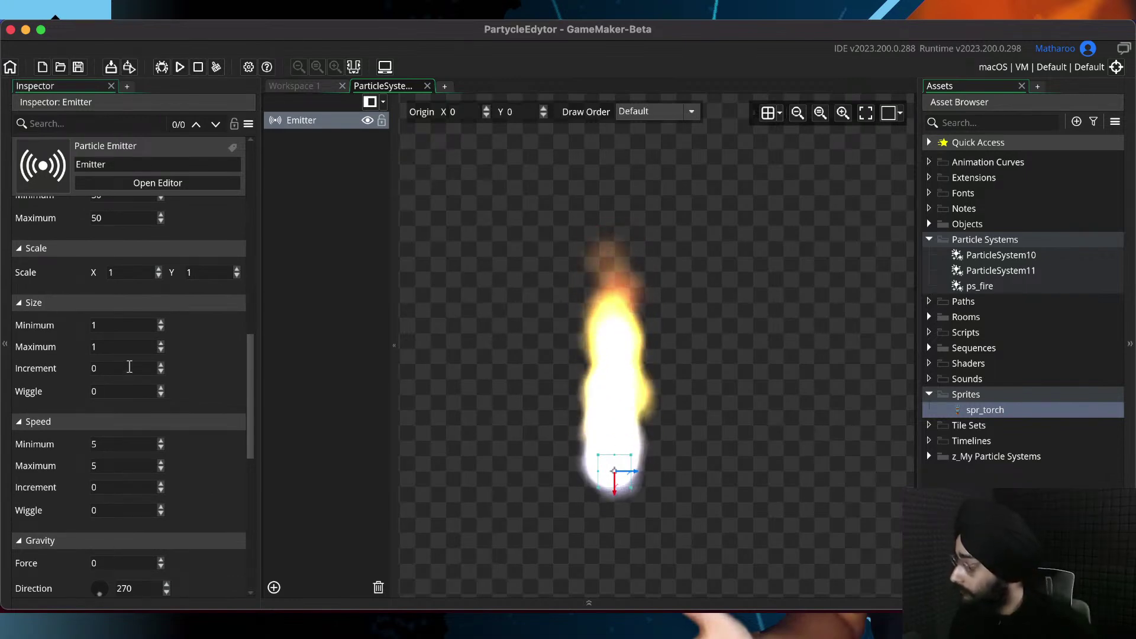
pyautogui.click(129, 367)
pyautogui.press('BackSpace')
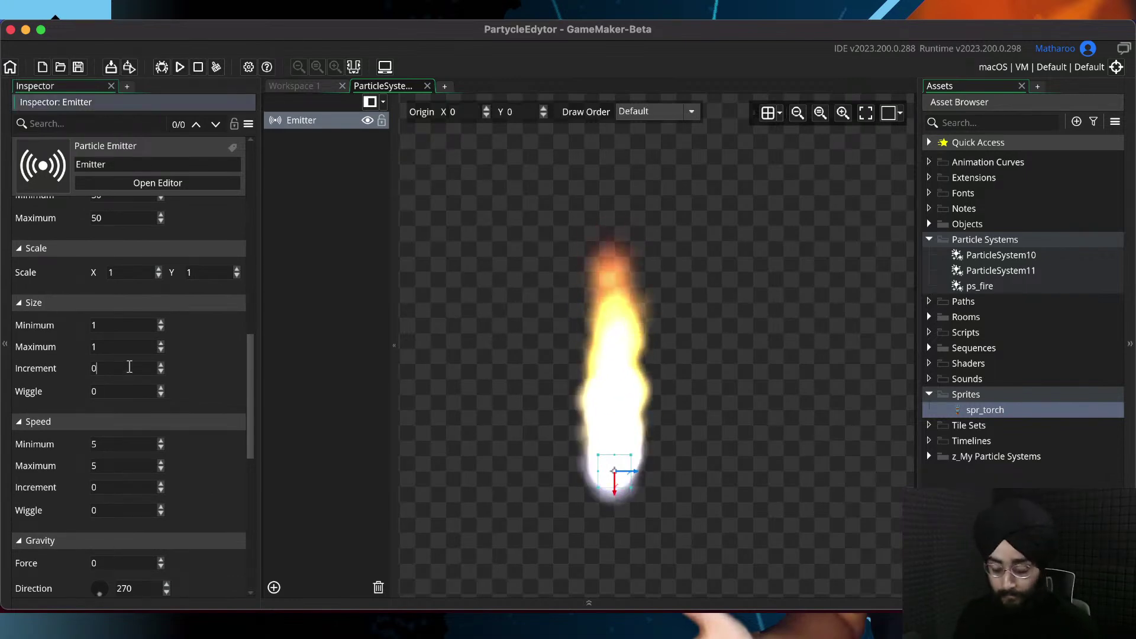
pyautogui.write('-0.')
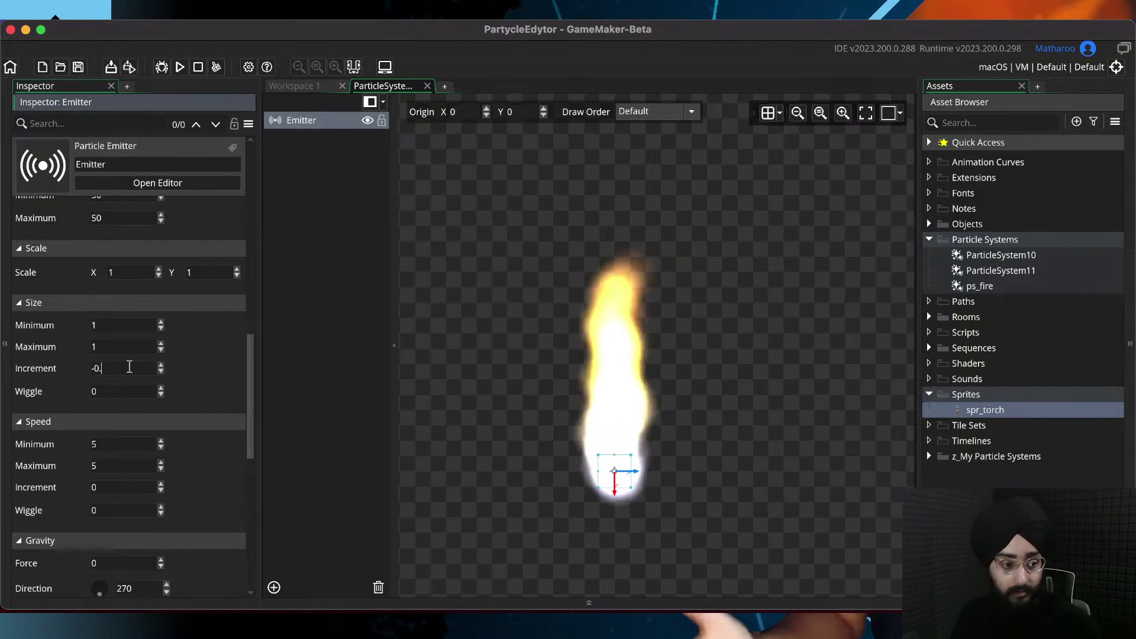
pyautogui.write('01')
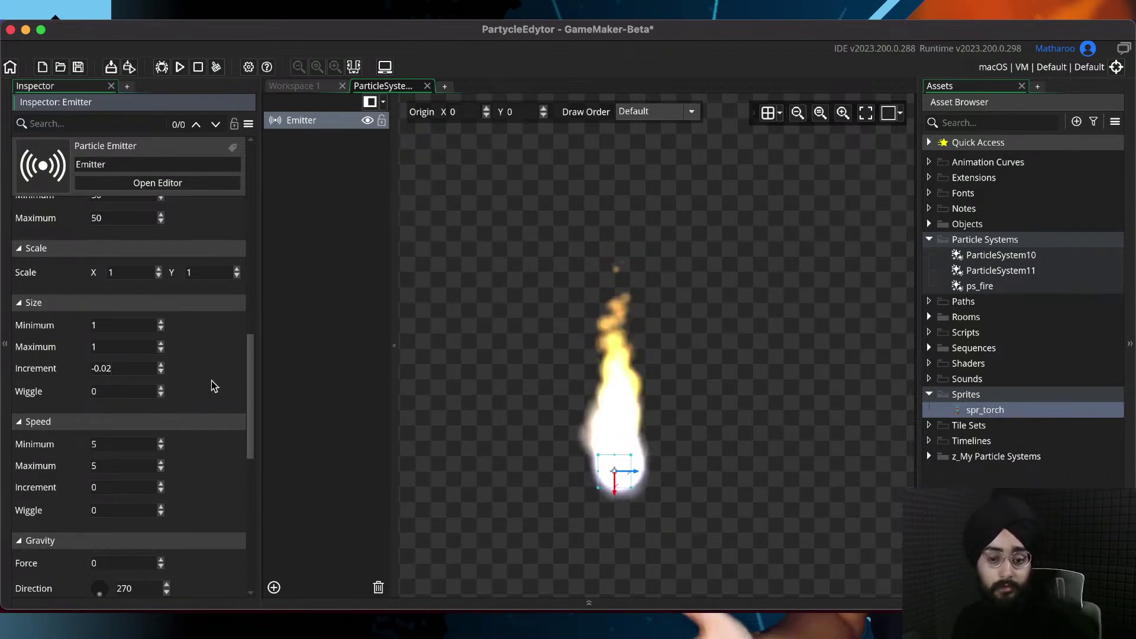
# Set the emitter's end colour to pure black, 000000
pyautogui.scroll(5, 212, 411)
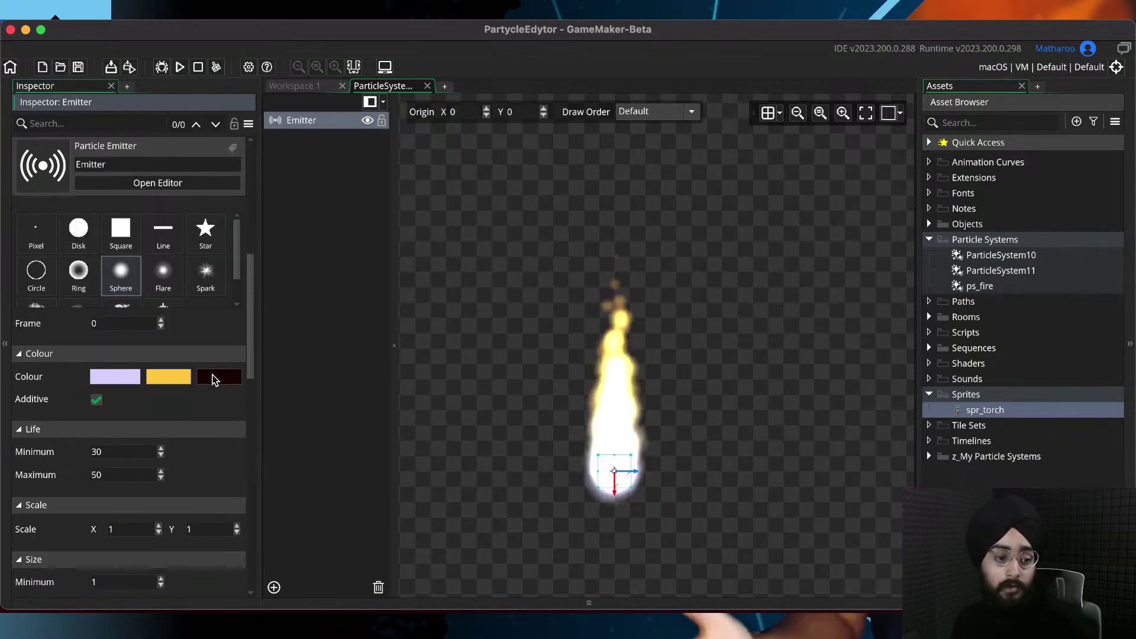
pyautogui.click(214, 379)
pyautogui.moveTo(178, 237); pyautogui.dragTo(175, 264)
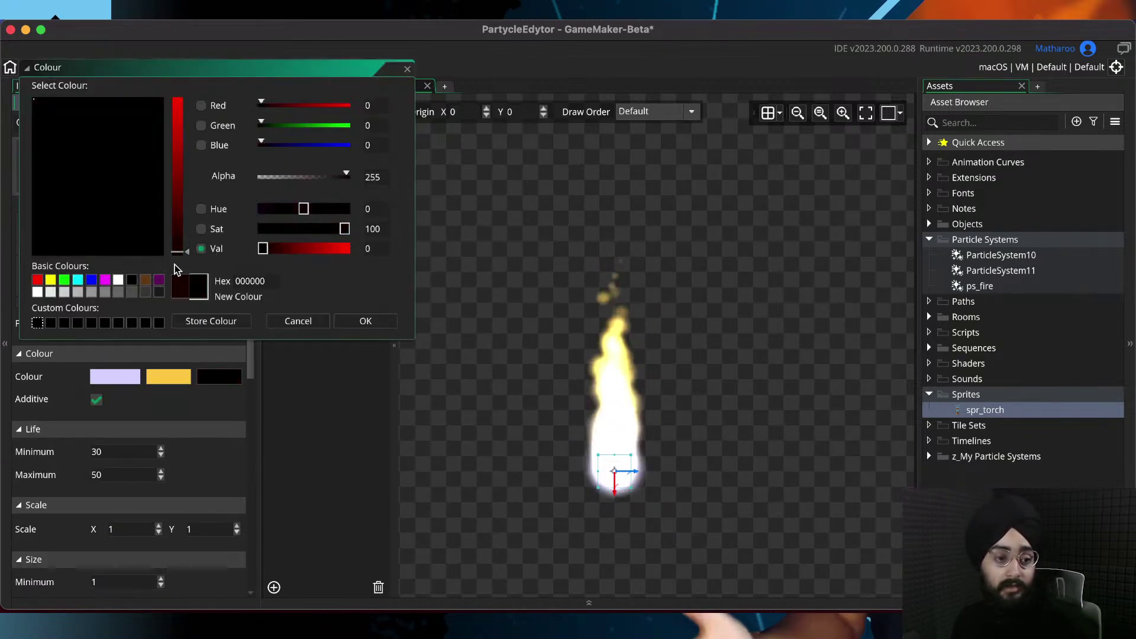
pyautogui.click(349, 321)
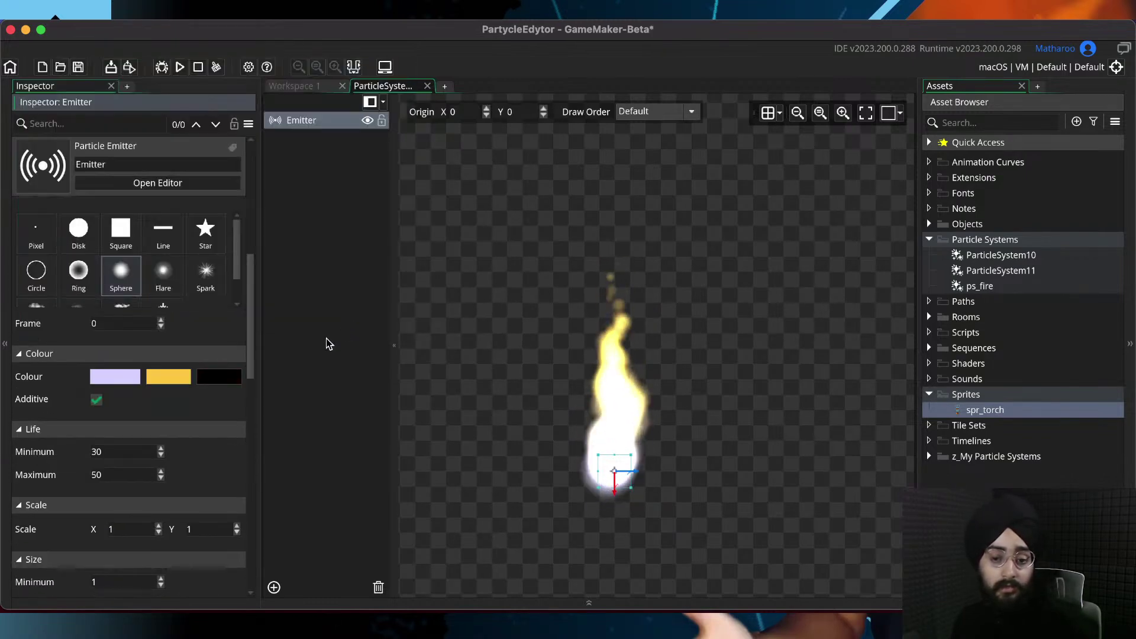
pyautogui.click(186, 429)
pyautogui.click(187, 429)
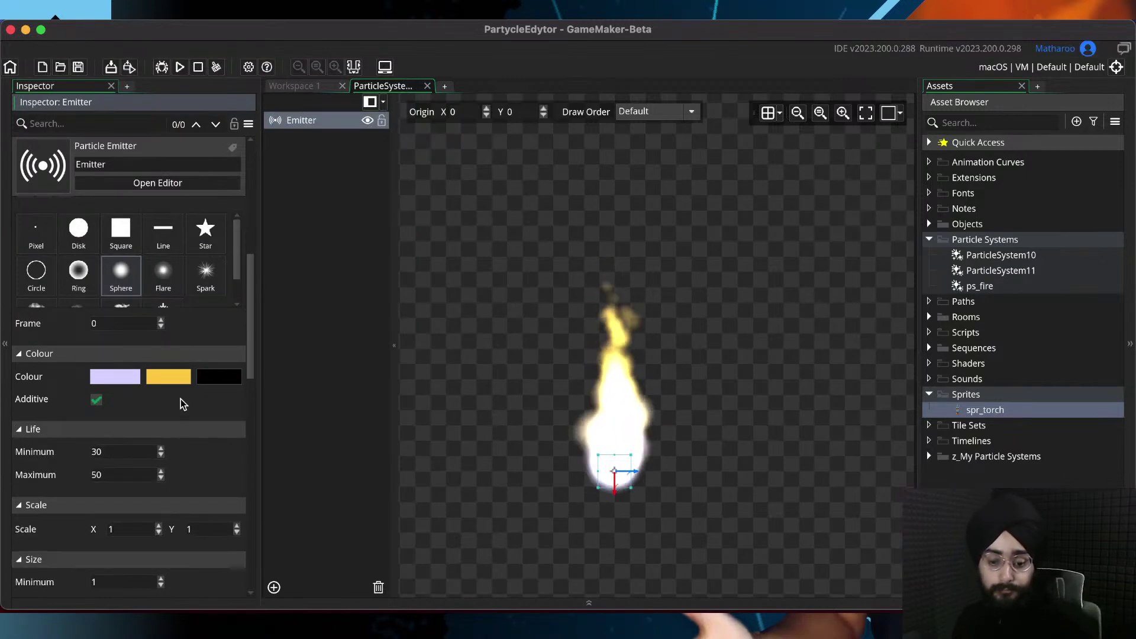
# Set the emitter's middle colour to a deeper orange, FFA228
pyautogui.moveTo(783, 371); pyautogui.dragTo(768, 307)
pyautogui.click(166, 377)
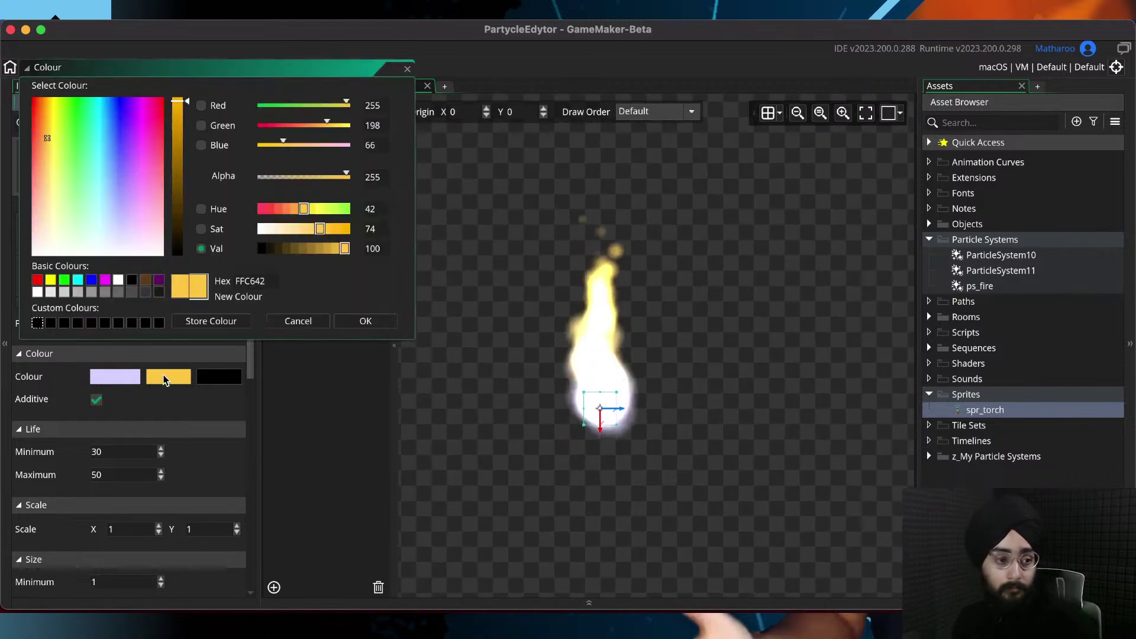
pyautogui.moveTo(47, 123); pyautogui.dragTo(41, 113)
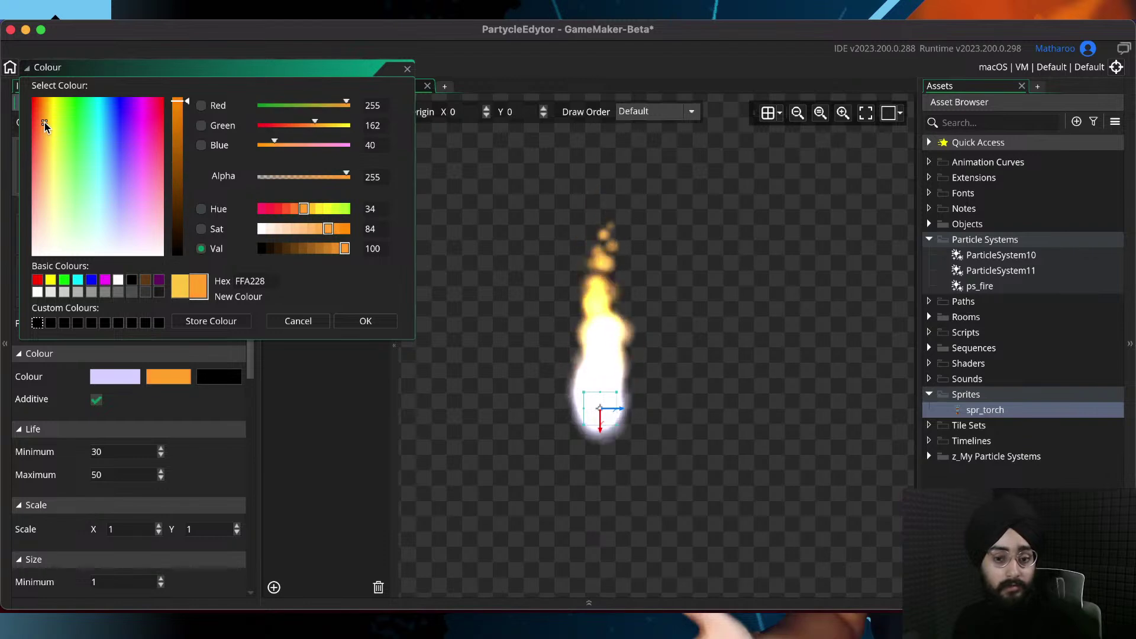
pyautogui.click(366, 322)
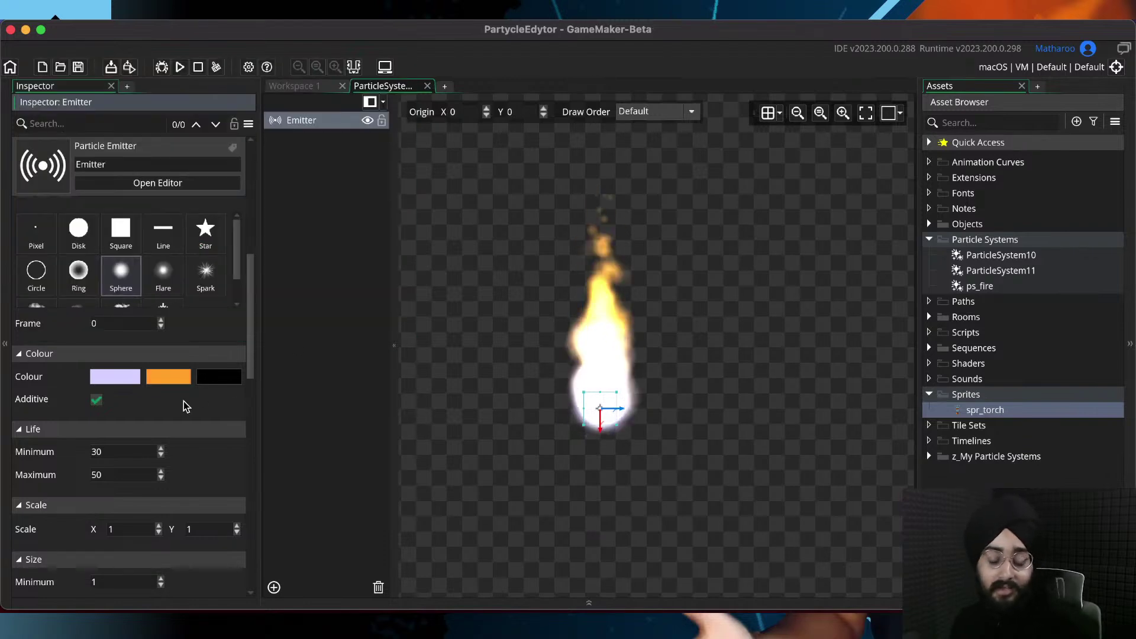
# Set the emitter's gravity direction to 18 and try a small gravity force on the flame
pyautogui.moveTo(249, 354); pyautogui.dragTo(244, 464)
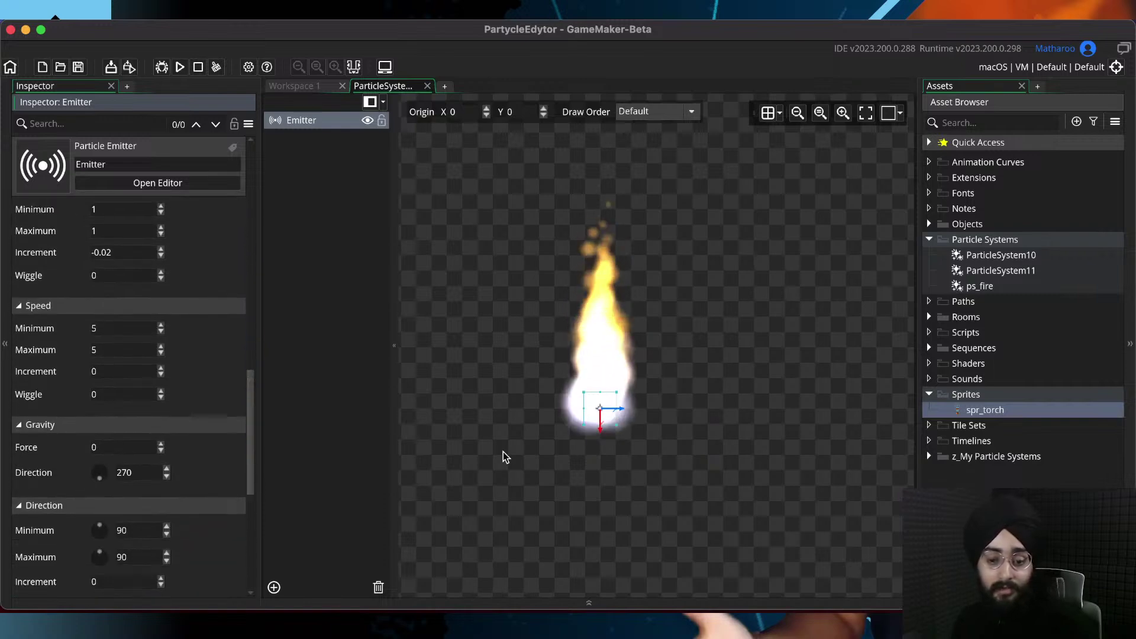
pyautogui.moveTo(504, 453); pyautogui.dragTo(512, 374)
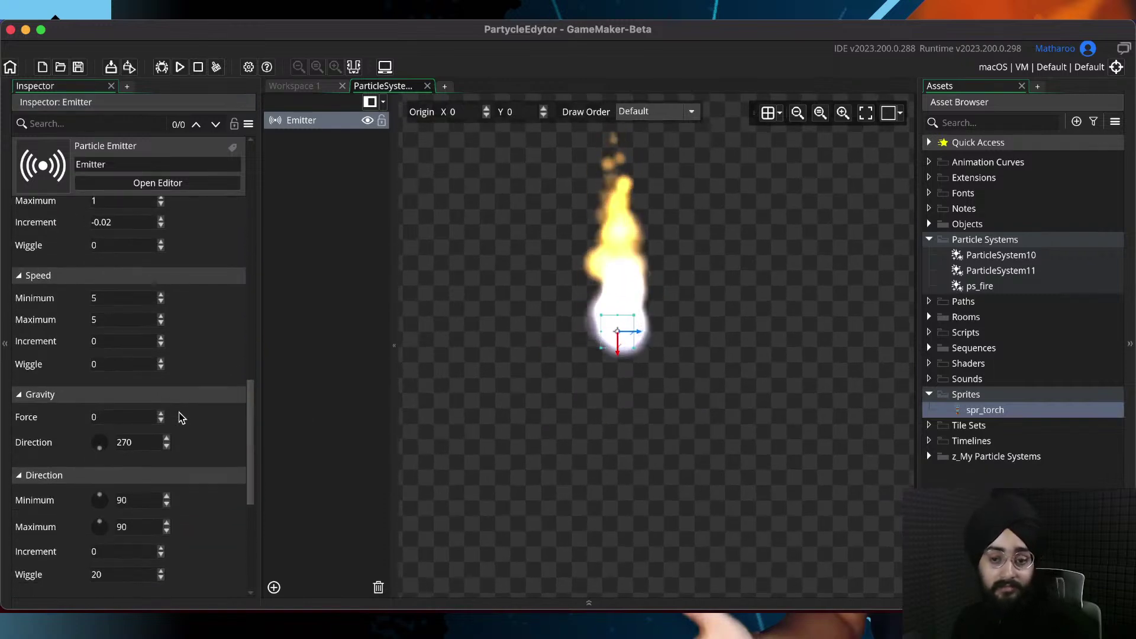
pyautogui.scroll(-5, 233, 496)
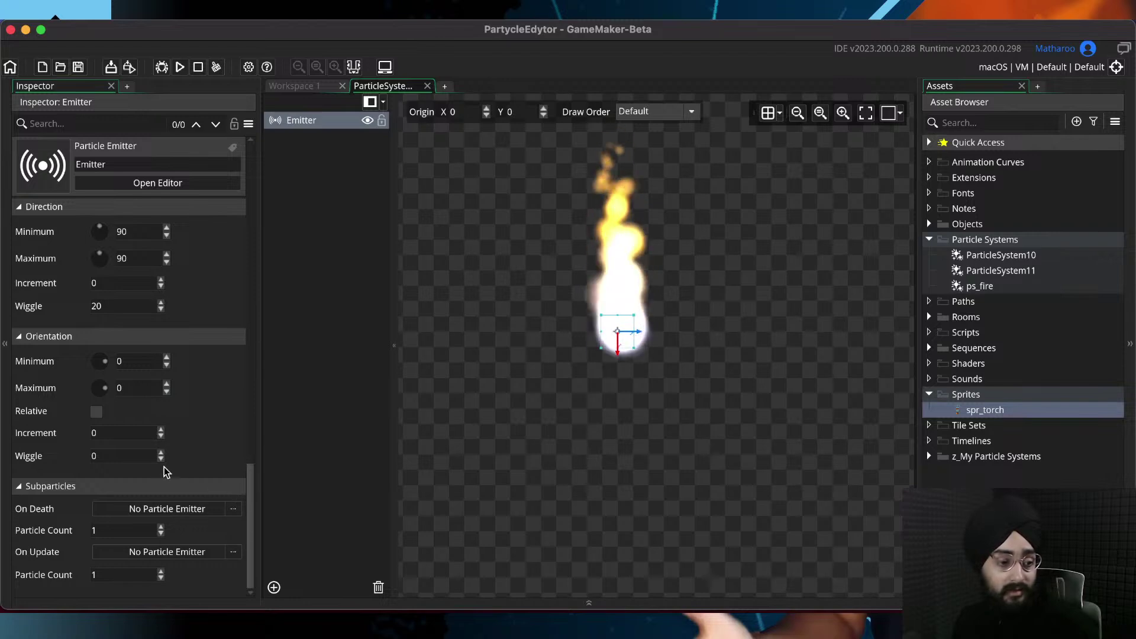
pyautogui.scroll(3, 164, 467)
pyautogui.scroll(3, 165, 472)
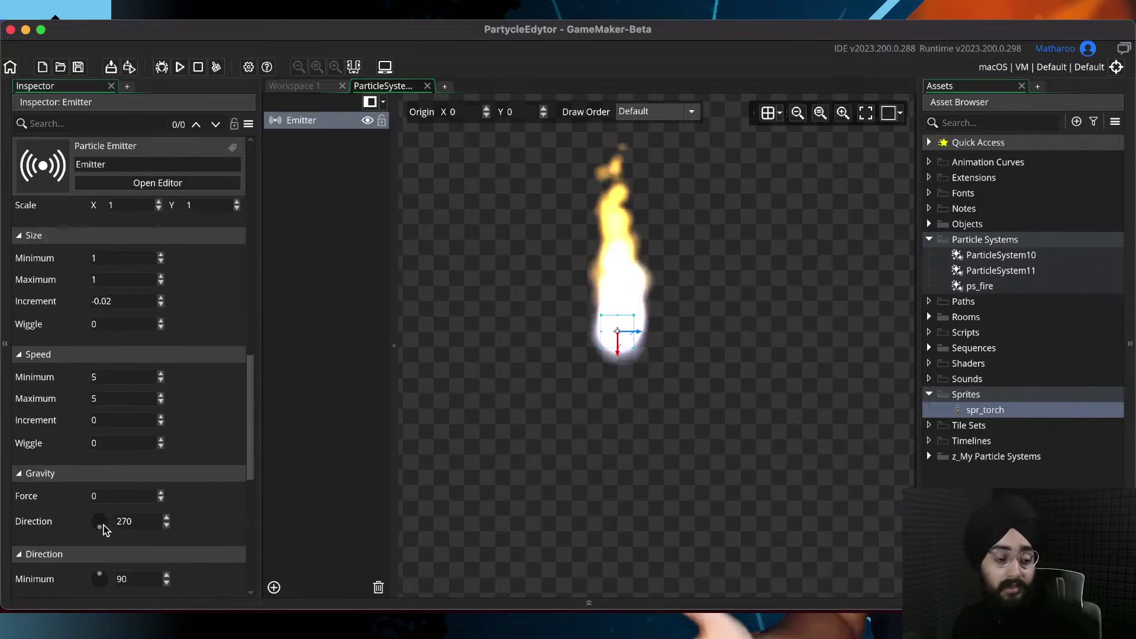
pyautogui.moveTo(105, 524); pyautogui.dragTo(117, 516)
pyautogui.click(111, 501)
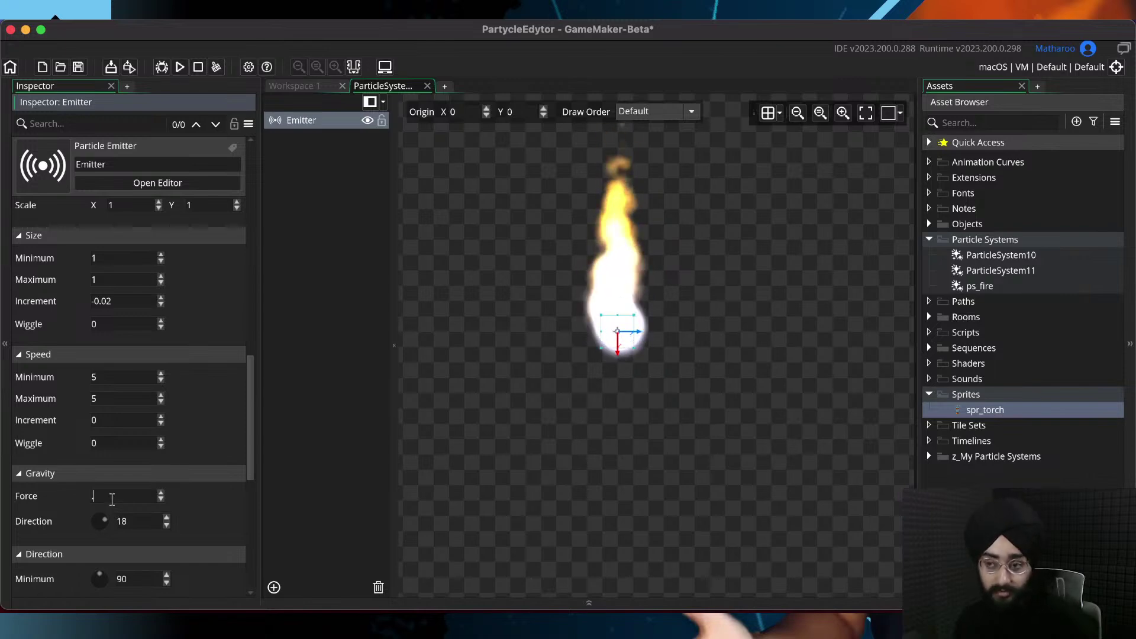
pyautogui.moveTo(640, 315); pyautogui.dragTo(629, 402, button='middle')
# Reset the emitter's gravity force to 0 and save the project
pyautogui.moveTo(123, 497); pyautogui.dragTo(66, 494)
pyautogui.write('0')
pyautogui.press('super+s')
# Set the emitter's particle scale to 0.8 in both X and Y and save the project
pyautogui.scroll(1, 200, 457)
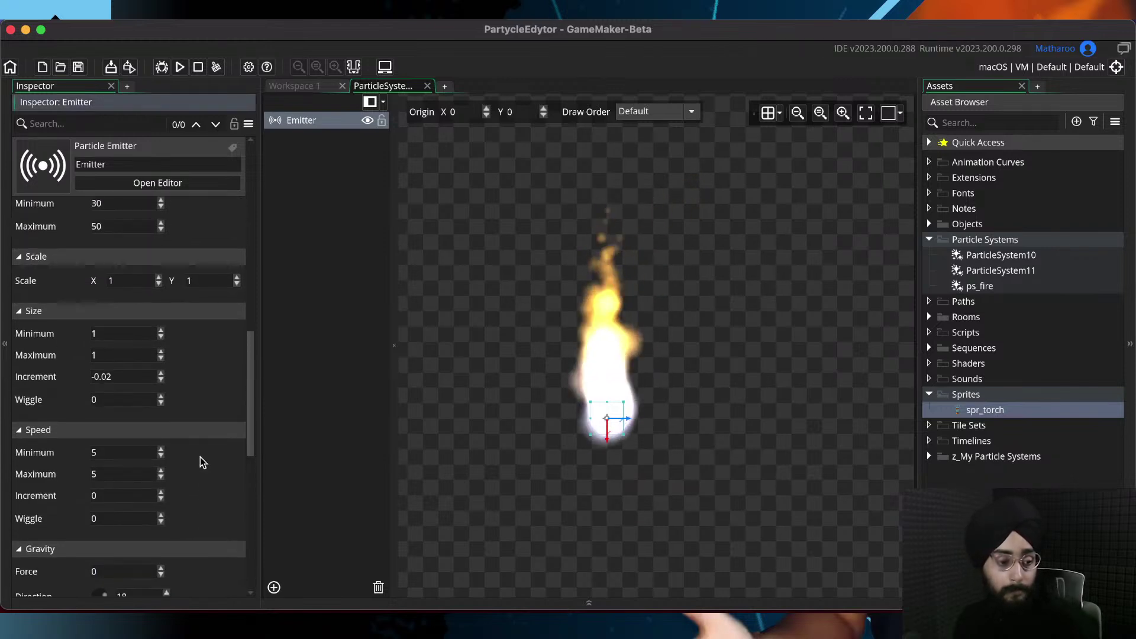
pyautogui.scroll(2, 200, 458)
pyautogui.scroll(3, 198, 491)
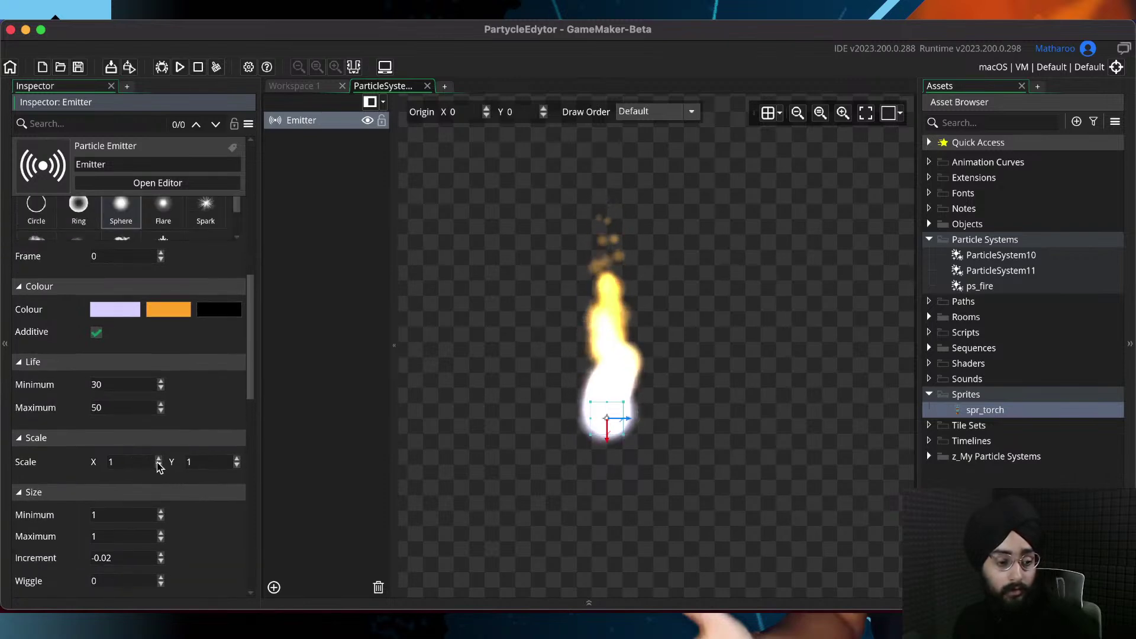
pyautogui.write('0.8')
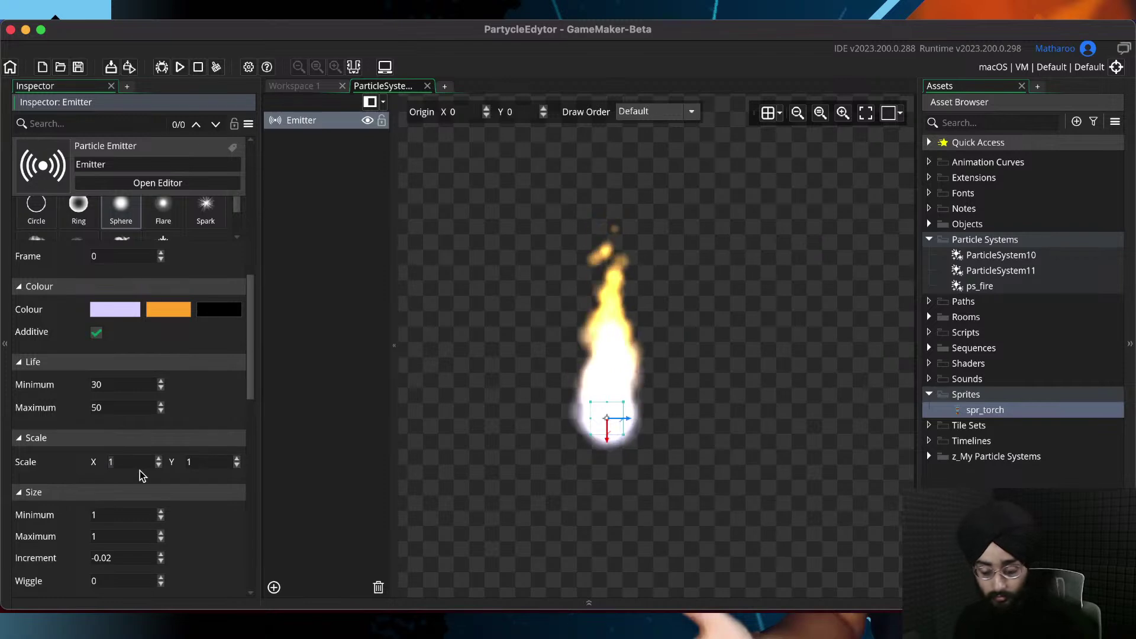
pyautogui.click(212, 464)
pyautogui.write('0.8')
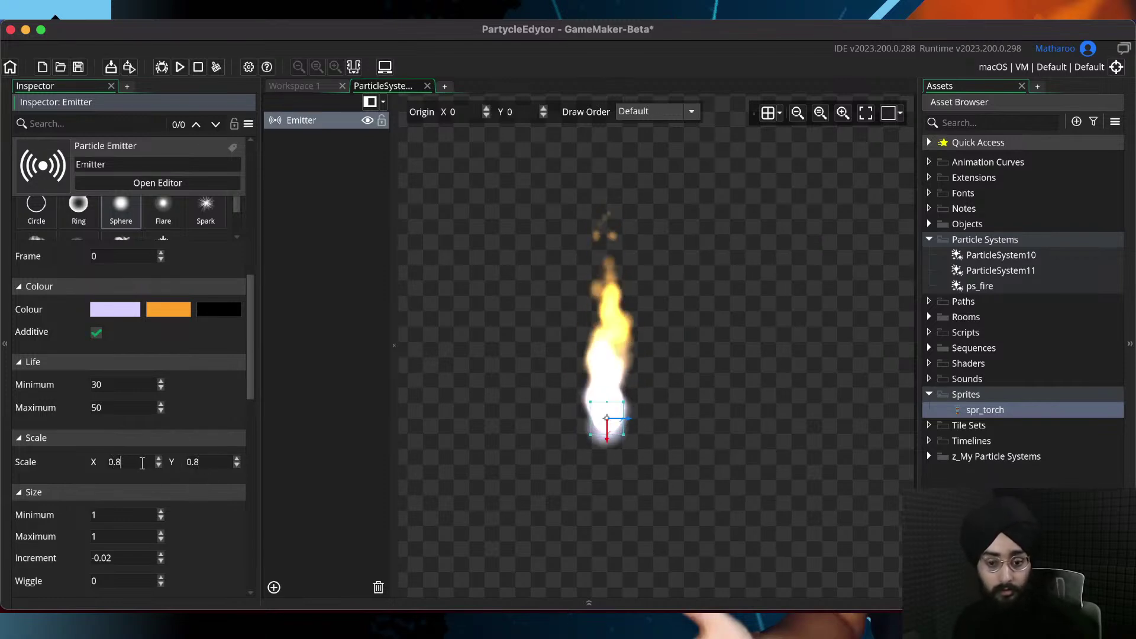
pyautogui.press('super+s')
# Change the emitter's particle texture to Disk and save the project
pyautogui.scroll(4, 118, 403)
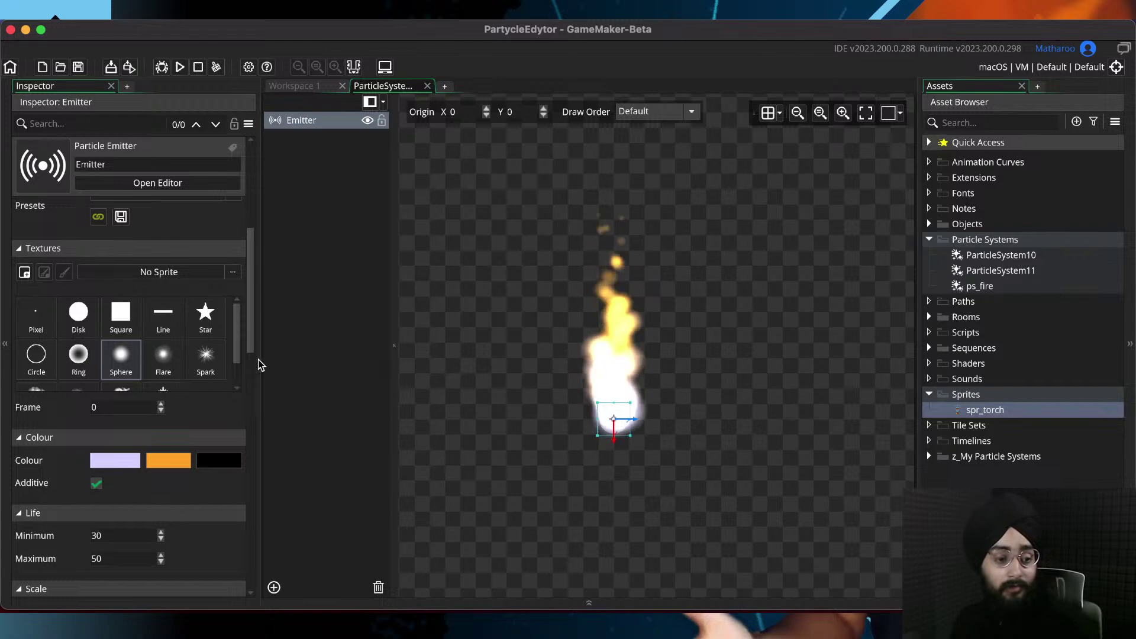
pyautogui.moveTo(564, 386); pyautogui.dragTo(508, 443, button='middle')
pyautogui.scroll(3, 568, 378)
pyautogui.scroll(-2, 508, 442)
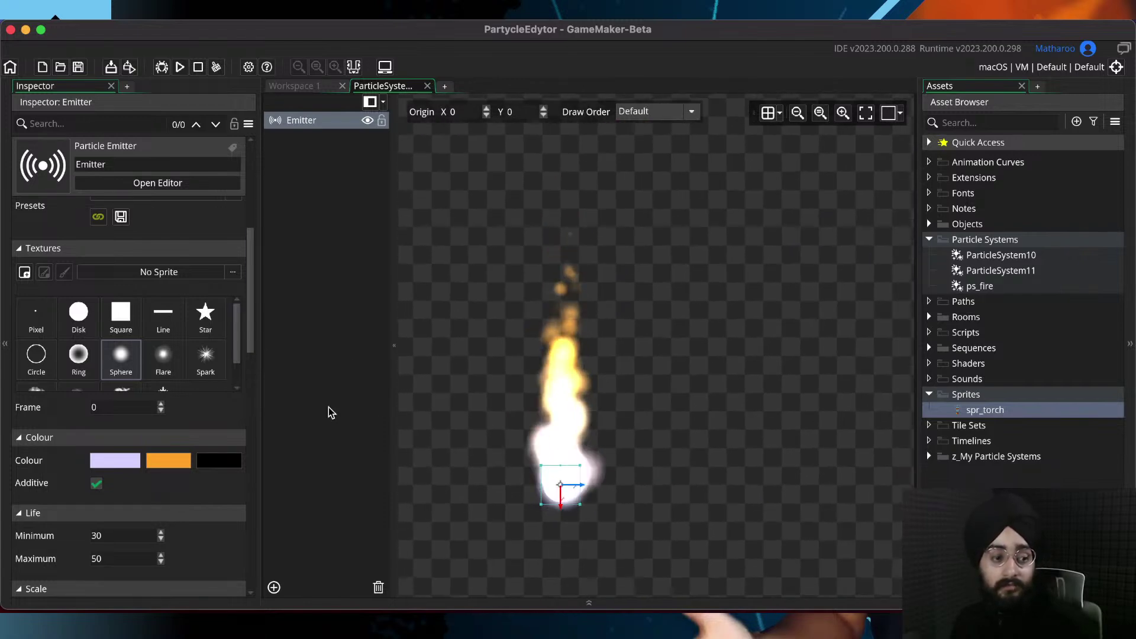
pyautogui.click(72, 322)
pyautogui.moveTo(640, 421); pyautogui.dragTo(692, 417, button='middle')
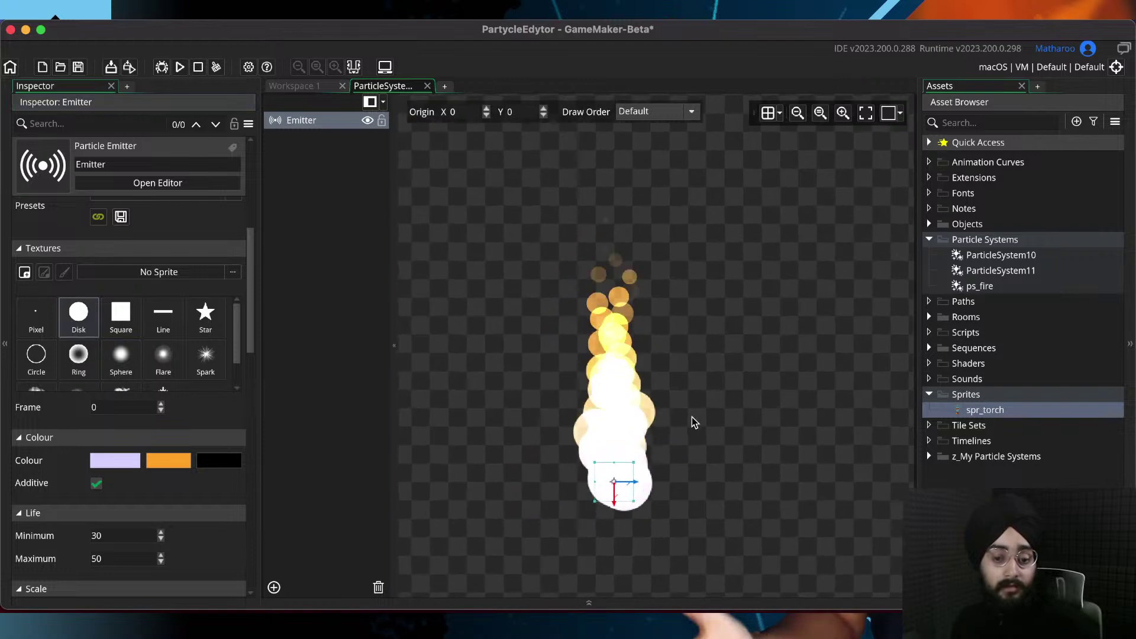
pyautogui.press('super+s')
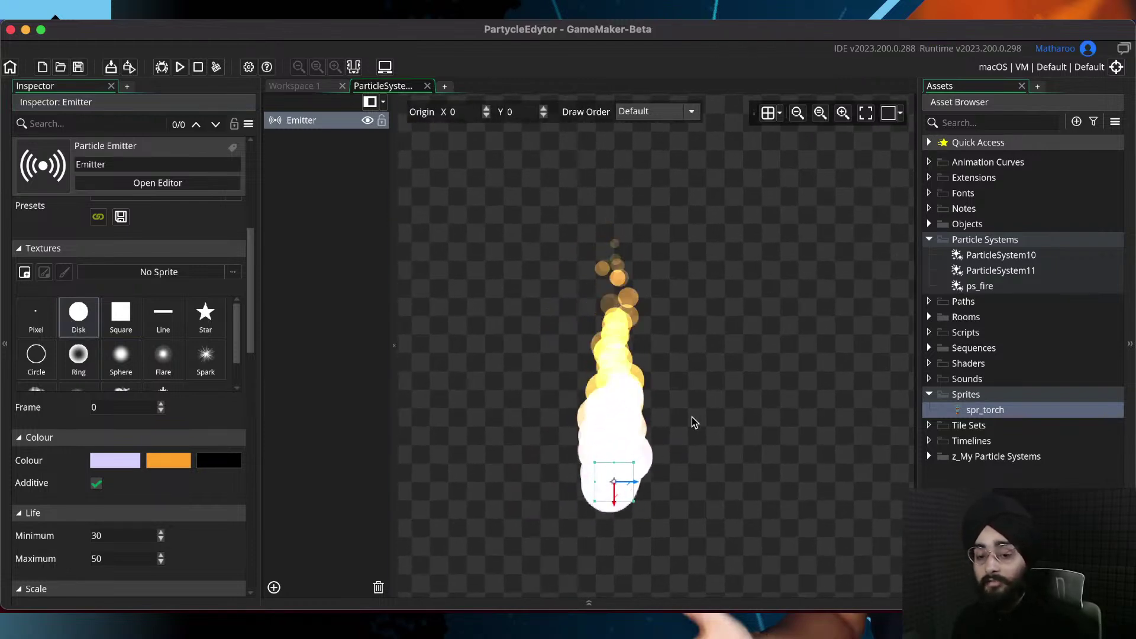
# Try the Square, Line, Spark and Star textures on the flame particles
pyautogui.click(110, 325)
pyautogui.click(167, 328)
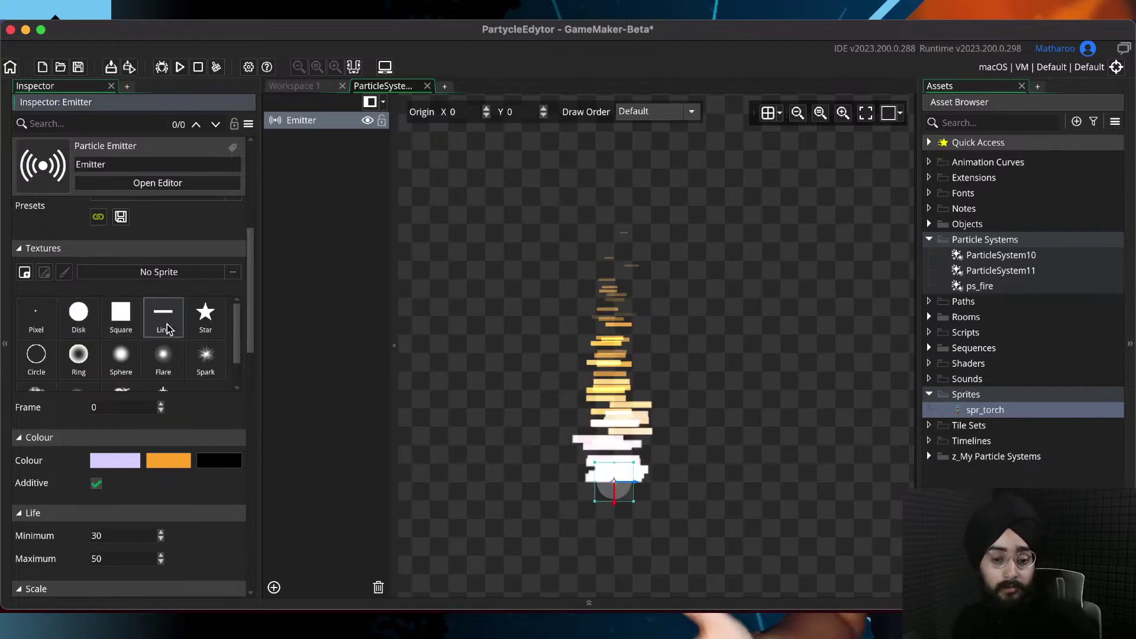
pyautogui.click(198, 328)
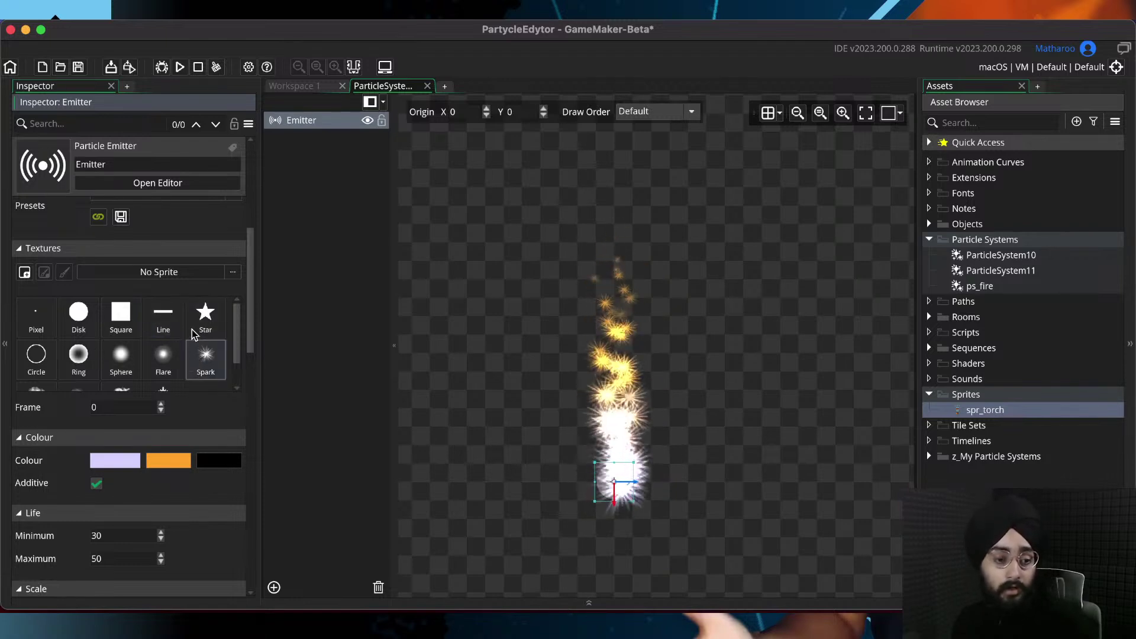
# Browse the project sprites available as a custom particle texture, then return the emitter to the Sphere texture
pyautogui.click(170, 272)
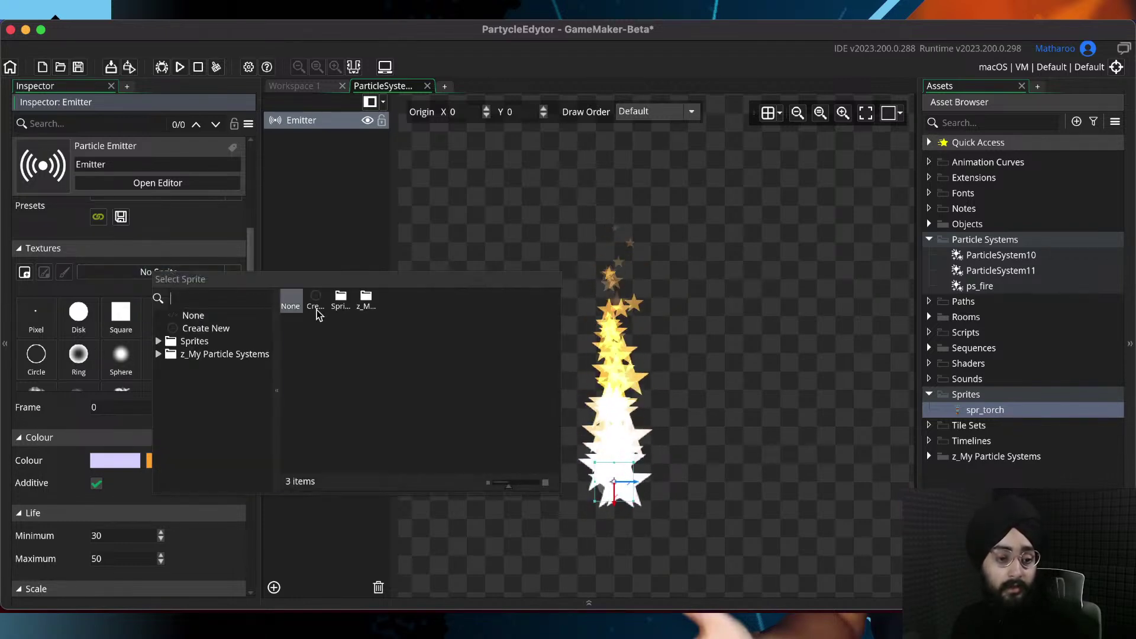
pyautogui.doubleClick(361, 306)
pyautogui.click(364, 298)
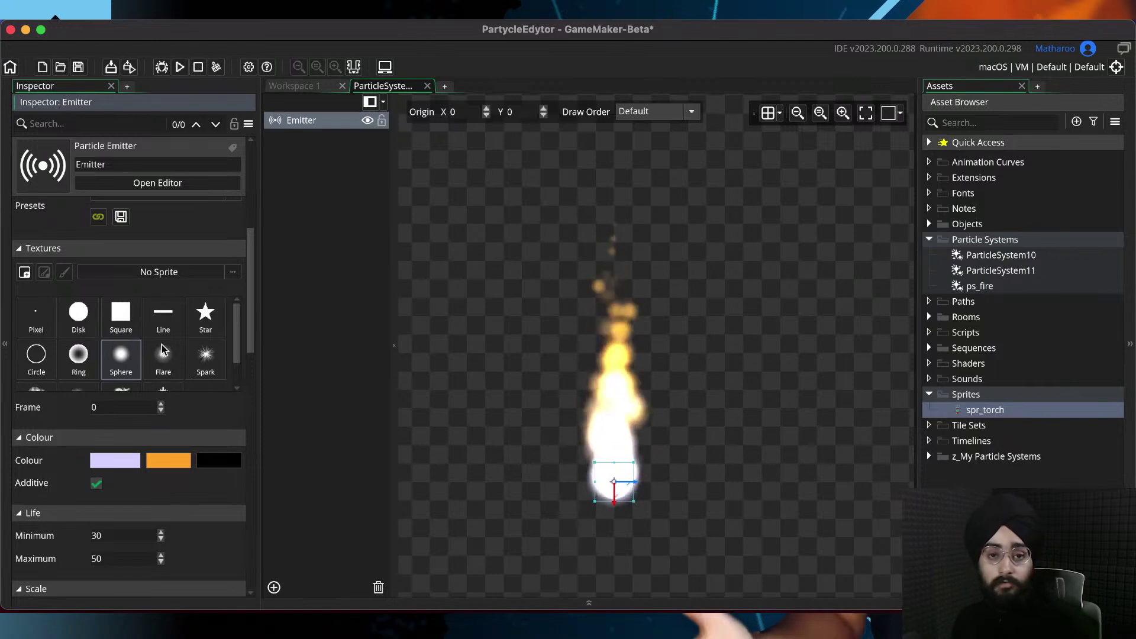
pyautogui.scroll(-1, 162, 345)
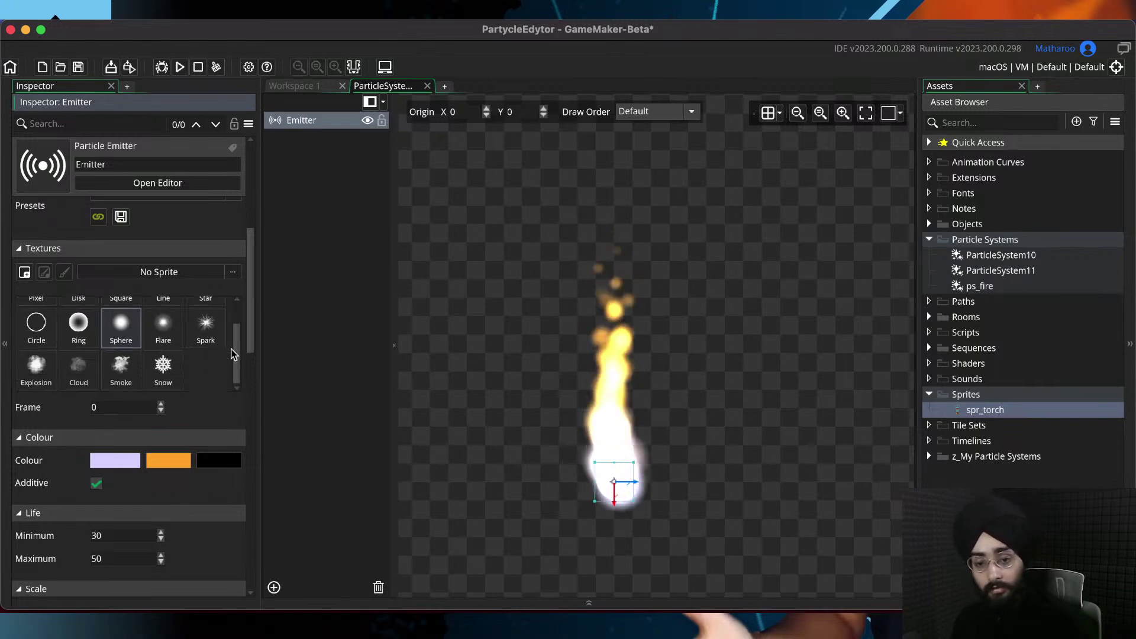
# Open Room1, add a second asset layer above Assets_1 and make it the active layer
pyautogui.click(930, 318)
pyautogui.doubleClick(992, 335)
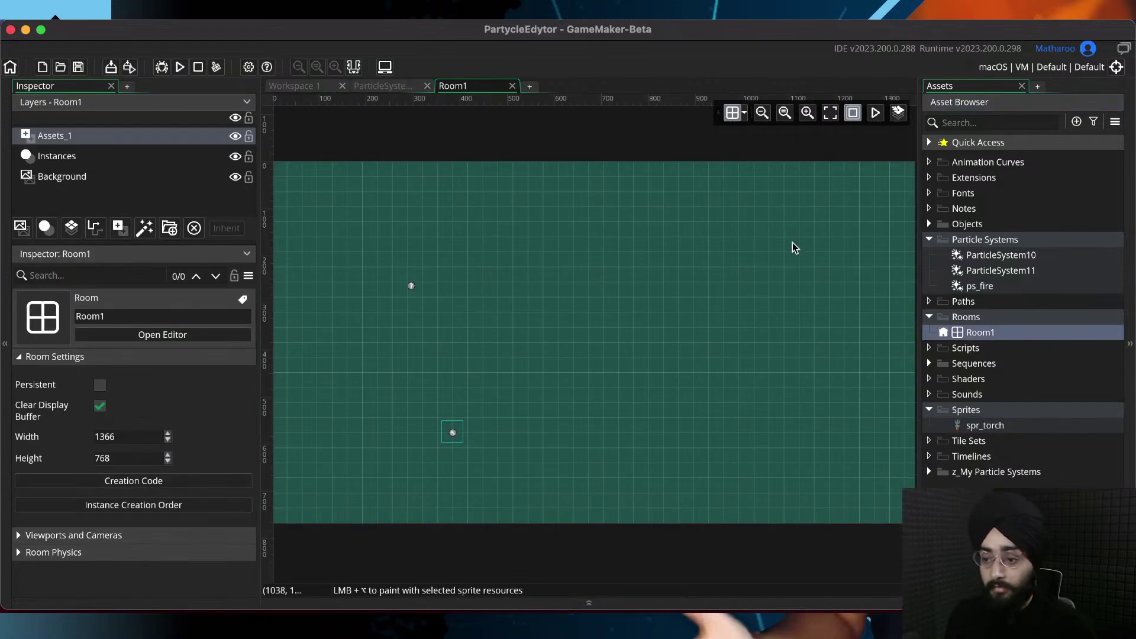
pyautogui.click(1002, 257)
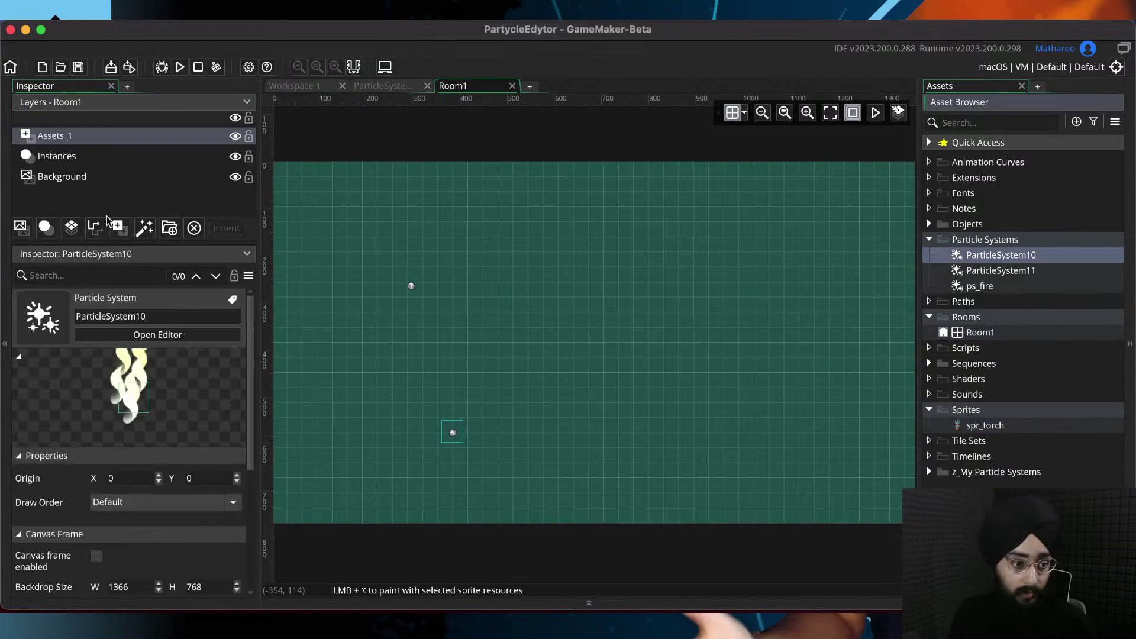
pyautogui.click(118, 227)
pyautogui.click(103, 158)
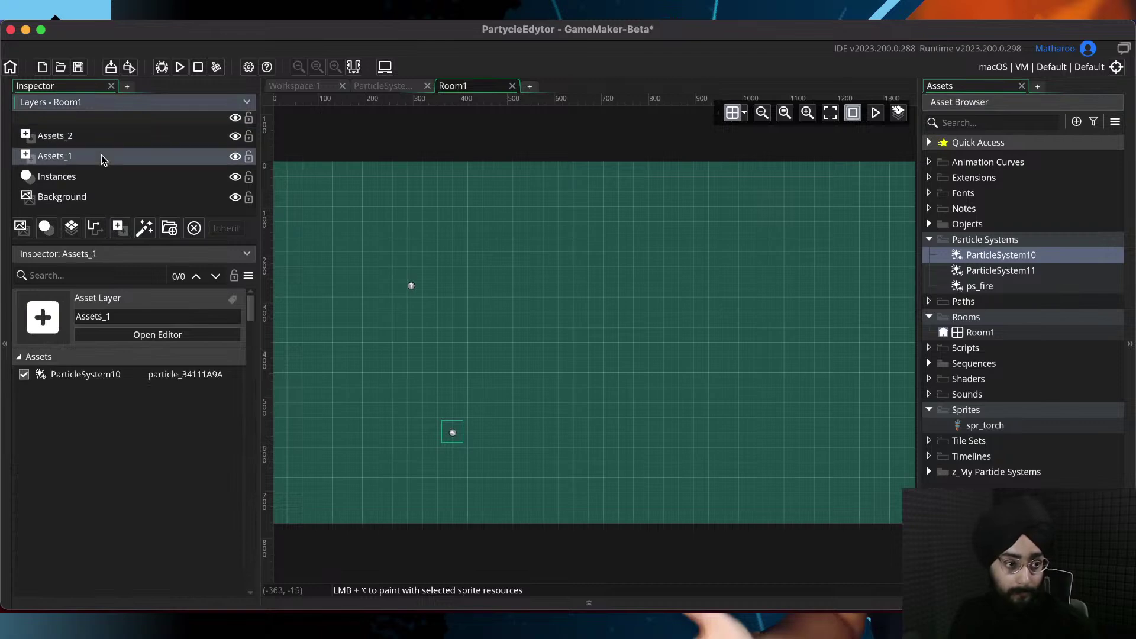
pyautogui.click(101, 143)
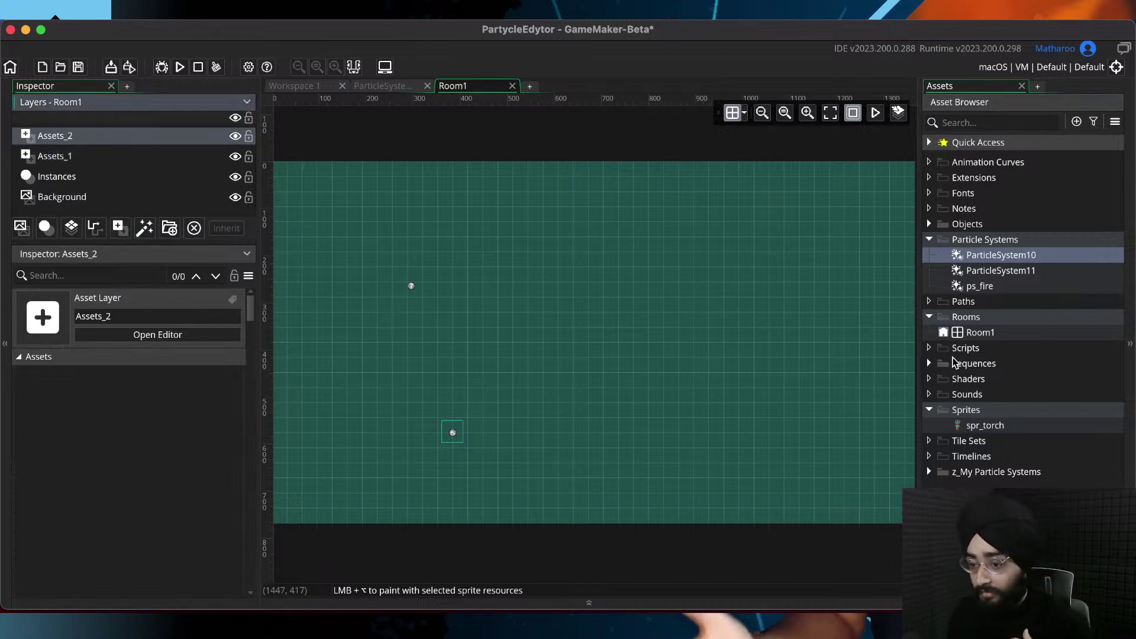
# Place spr_torch on Assets_2 in Room1 and the ps_fire particle system on Assets_1 at the torch head, at position 736, 288
pyautogui.click(936, 426)
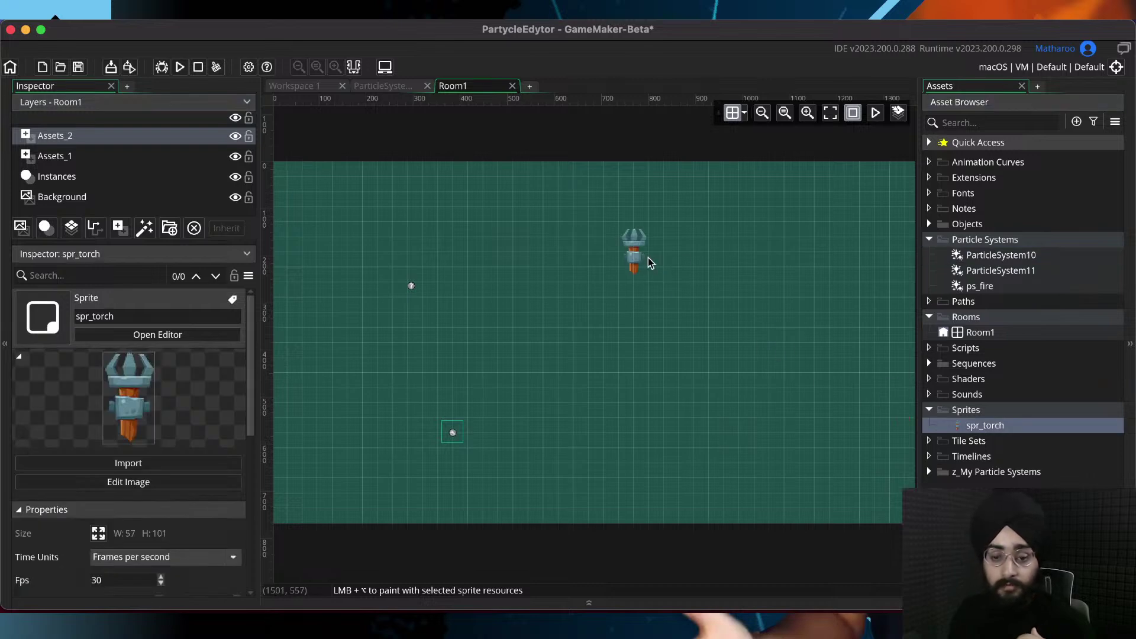
pyautogui.moveTo(638, 249); pyautogui.dragTo(618, 309)
pyautogui.click(109, 157)
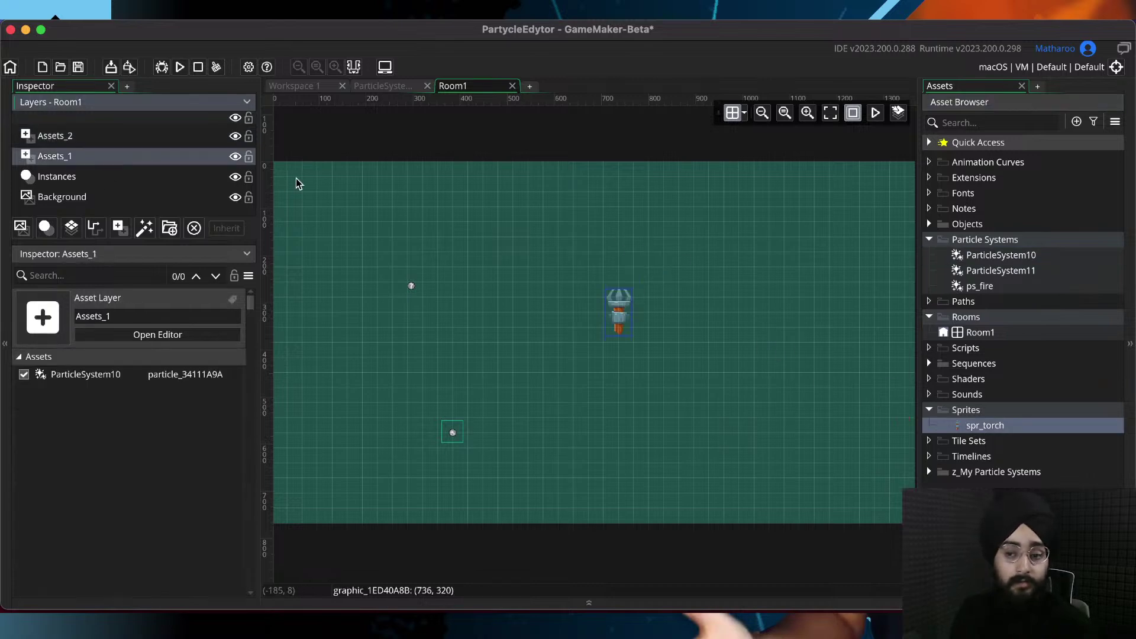
pyautogui.moveTo(978, 287); pyautogui.dragTo(606, 294)
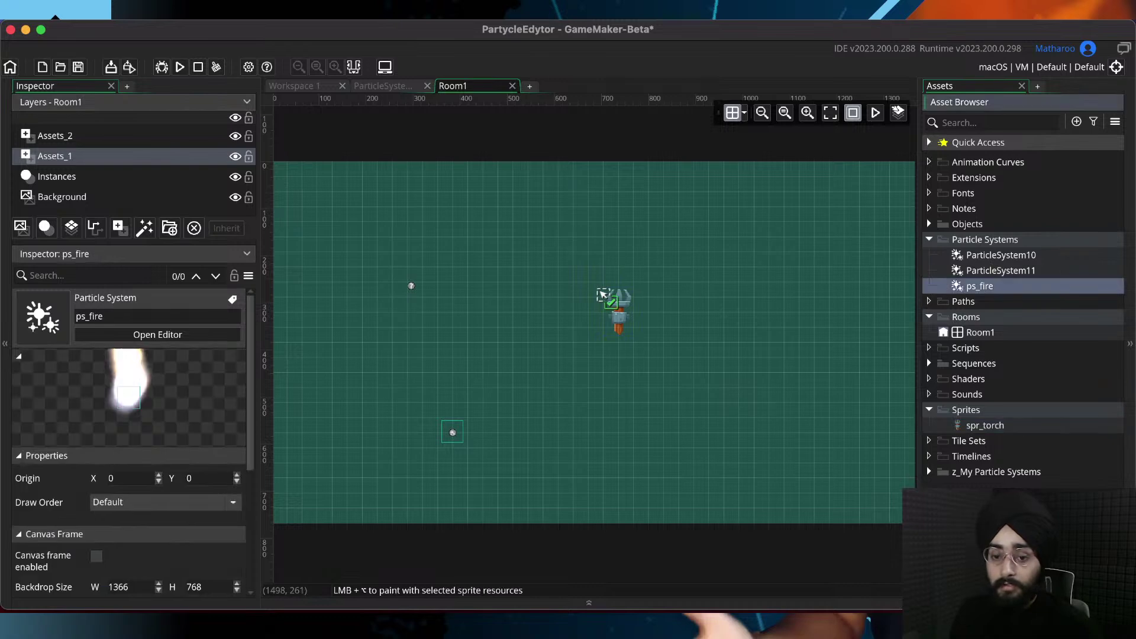
pyautogui.keyDown('ctrl'); pyautogui.scroll(10, 627, 287); pyautogui.keyUp('ctrl')
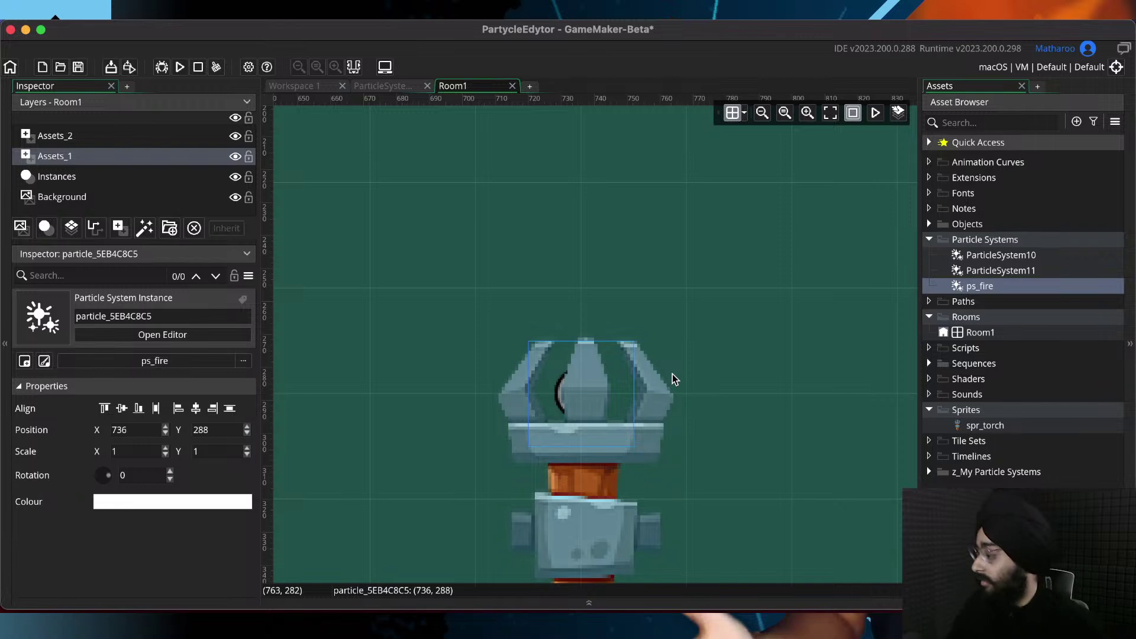
# Play the room's animation preview to examine the flame on the torch, and stop the preview
pyautogui.click(876, 113)
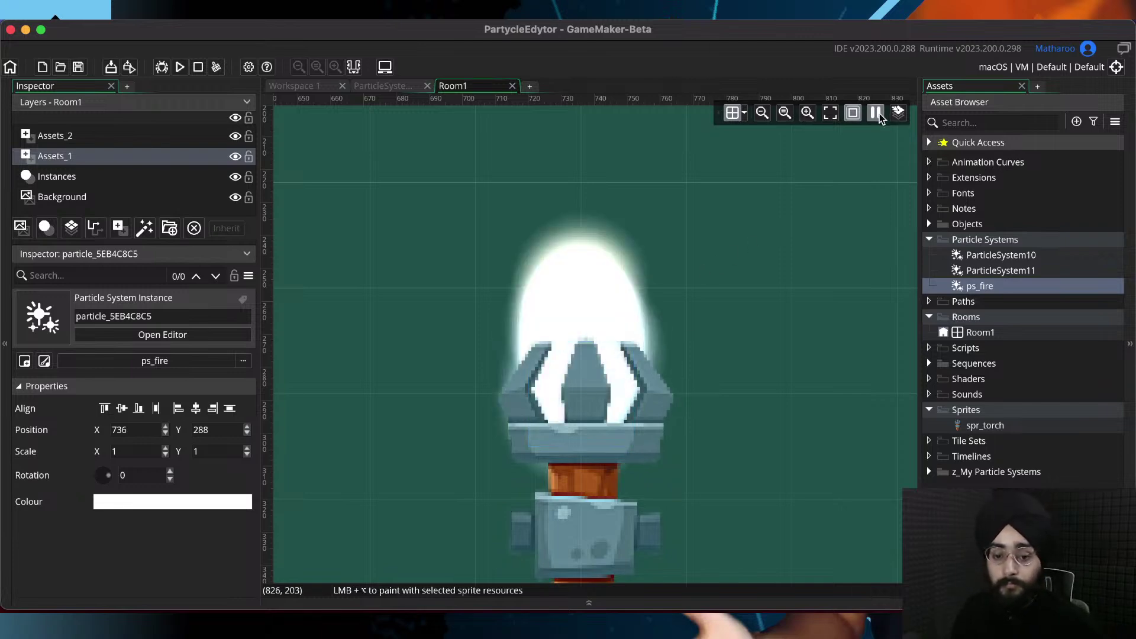
pyautogui.scroll(-3, 734, 299)
pyautogui.scroll(-3, 678, 396)
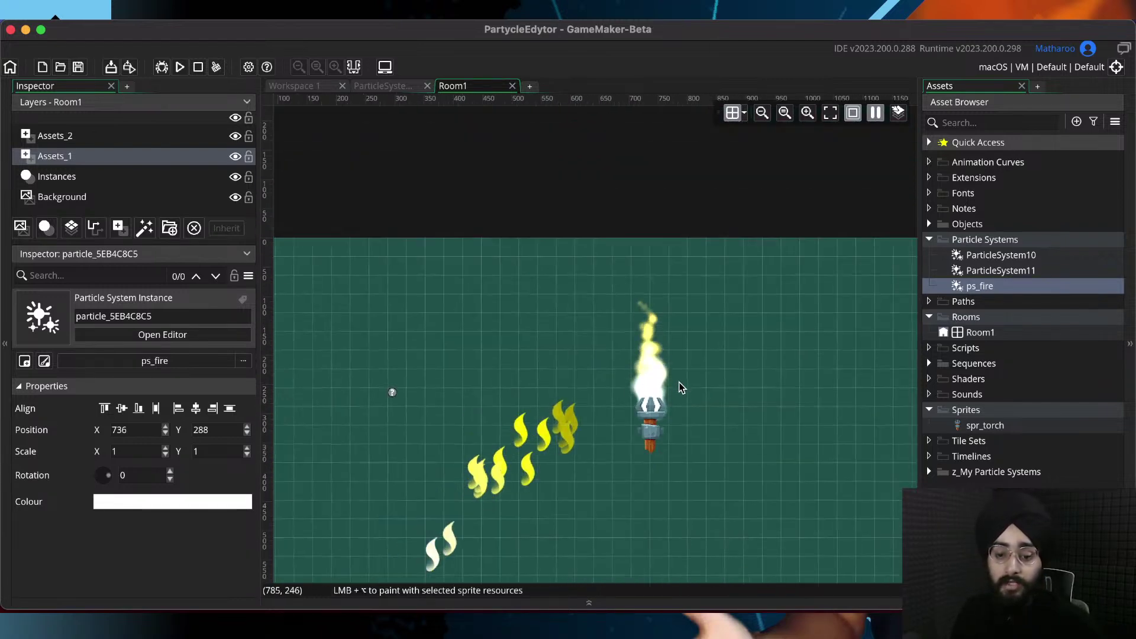
pyautogui.scroll(5, 703, 410)
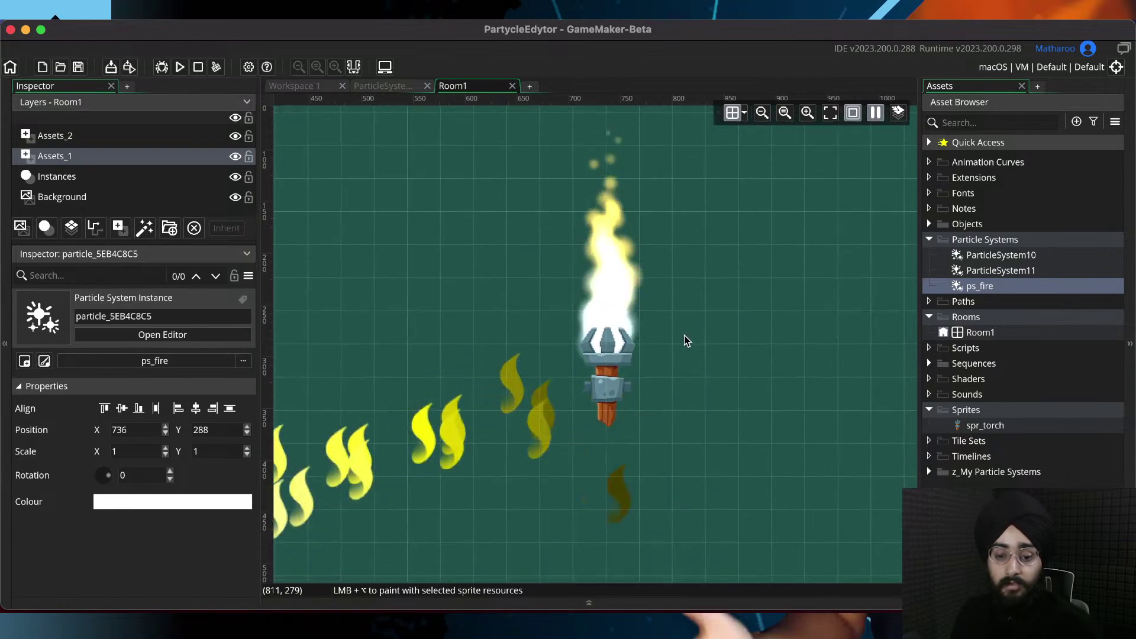
pyautogui.scroll(-3, 669, 336)
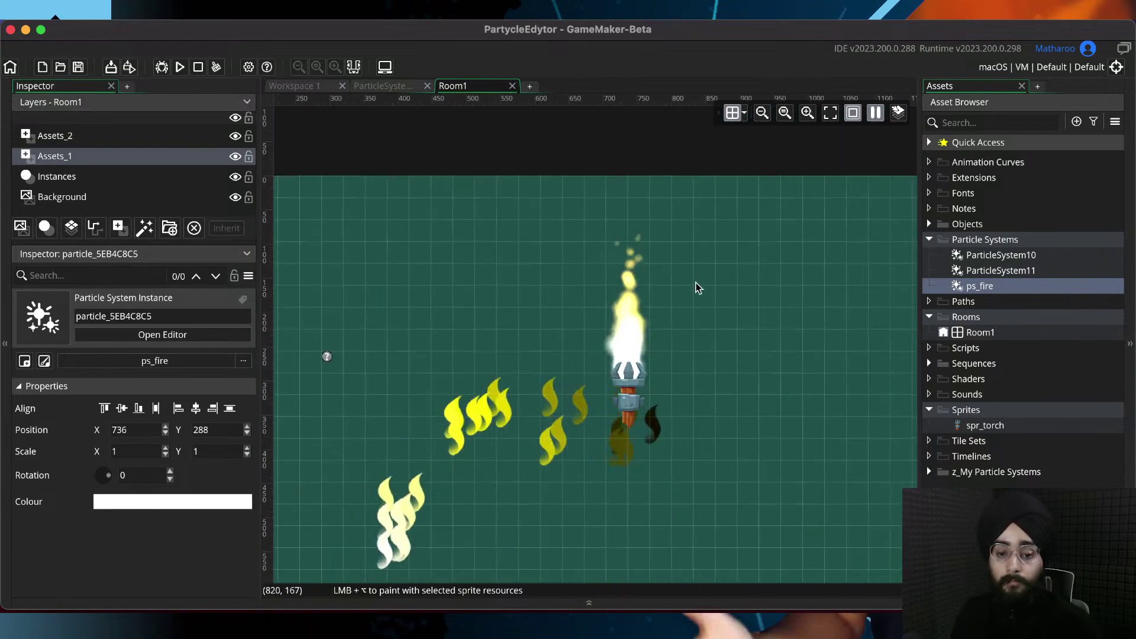
pyautogui.click(875, 113)
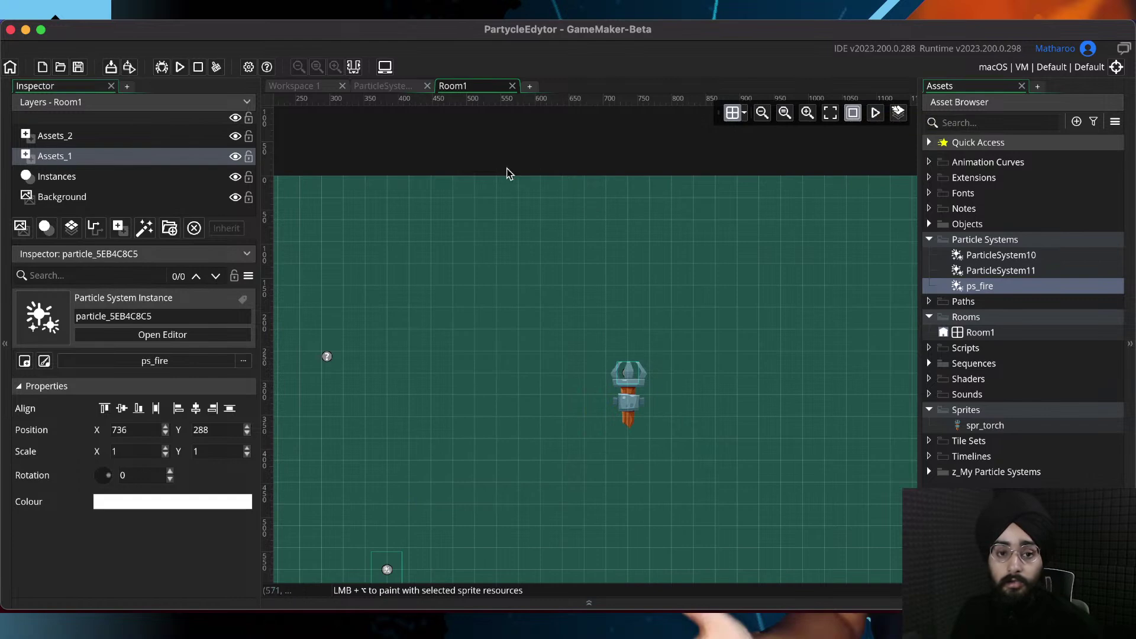
# Return to the fire particle system's editor and rename its emitter as Flame
pyautogui.click(384, 87)
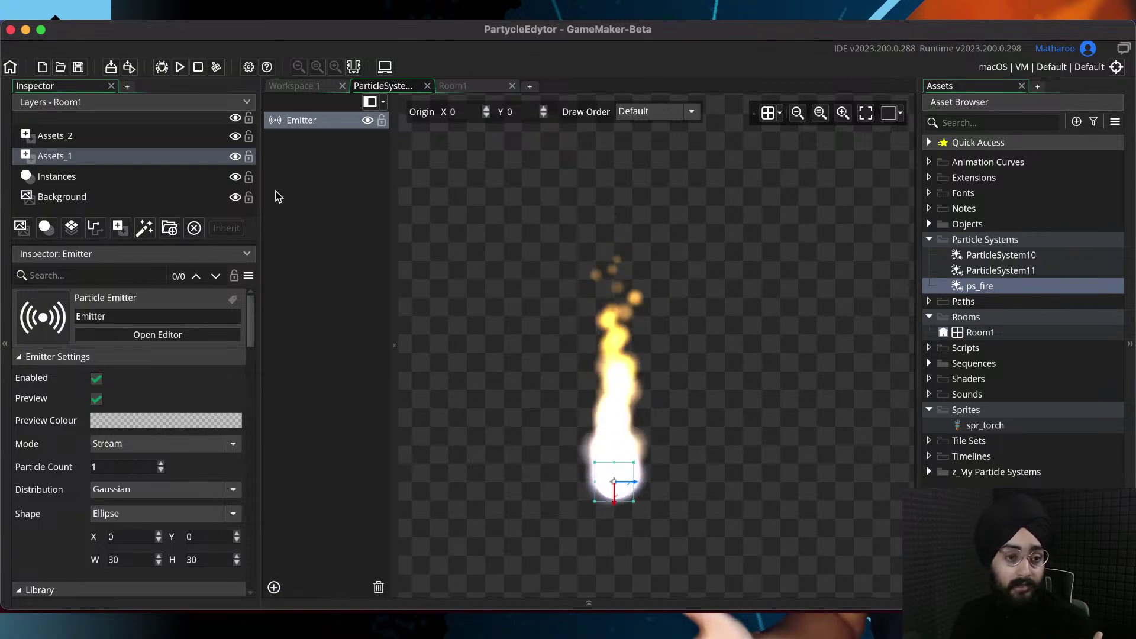
pyautogui.rightClick(304, 125)
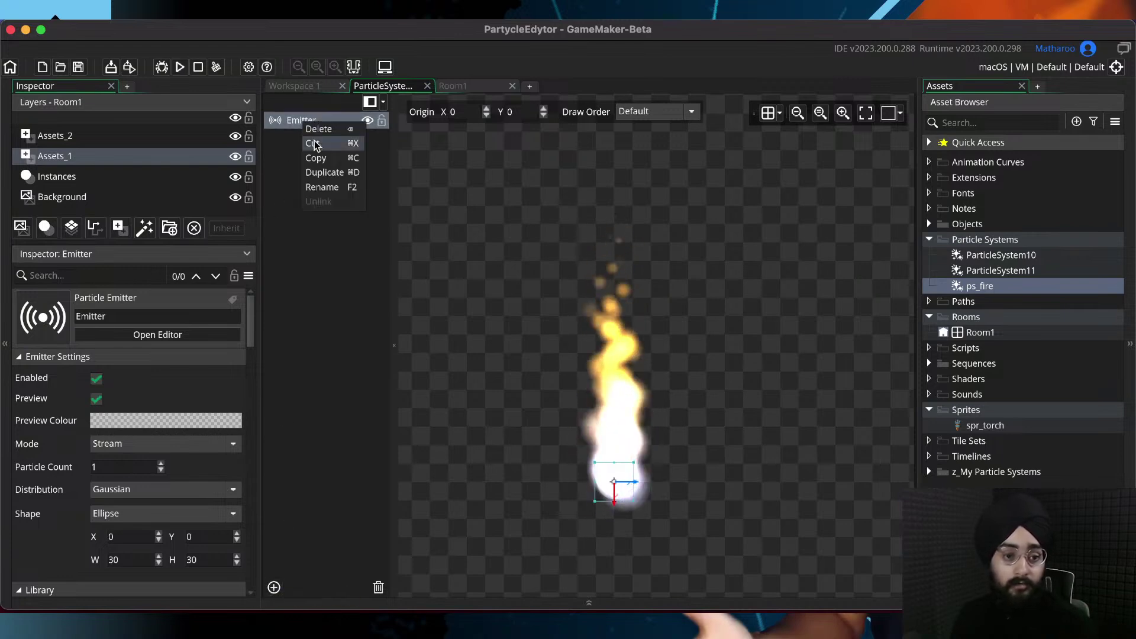
pyautogui.click(320, 187)
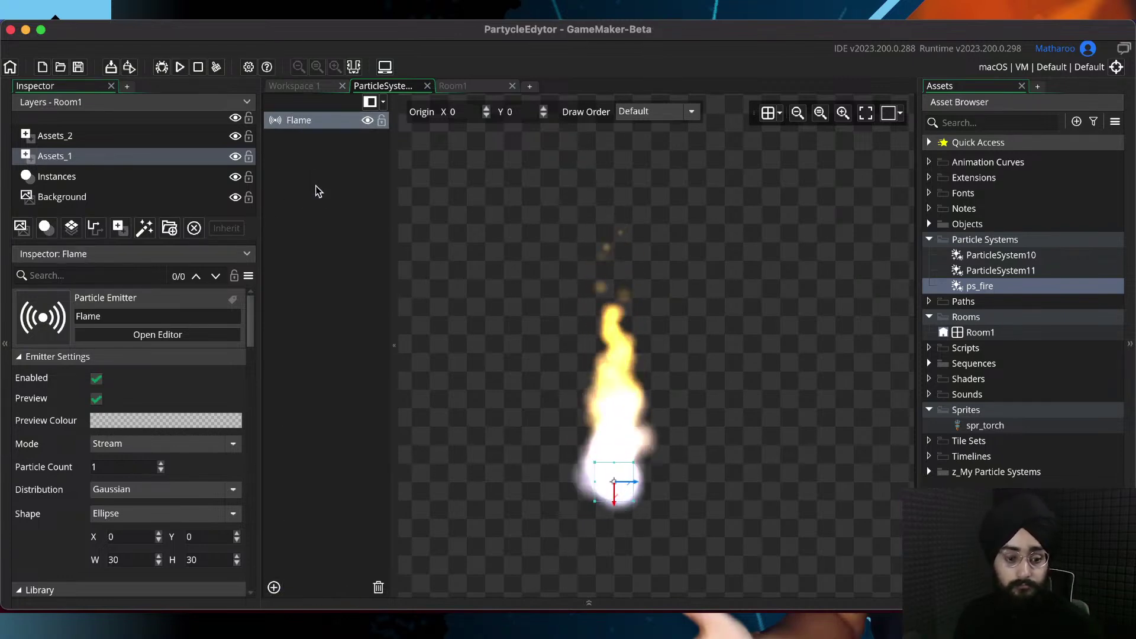
# Add a second emitter to the particle system, name it Smoke and keep it selected for editing
pyautogui.click(274, 587)
pyautogui.rightClick(314, 120)
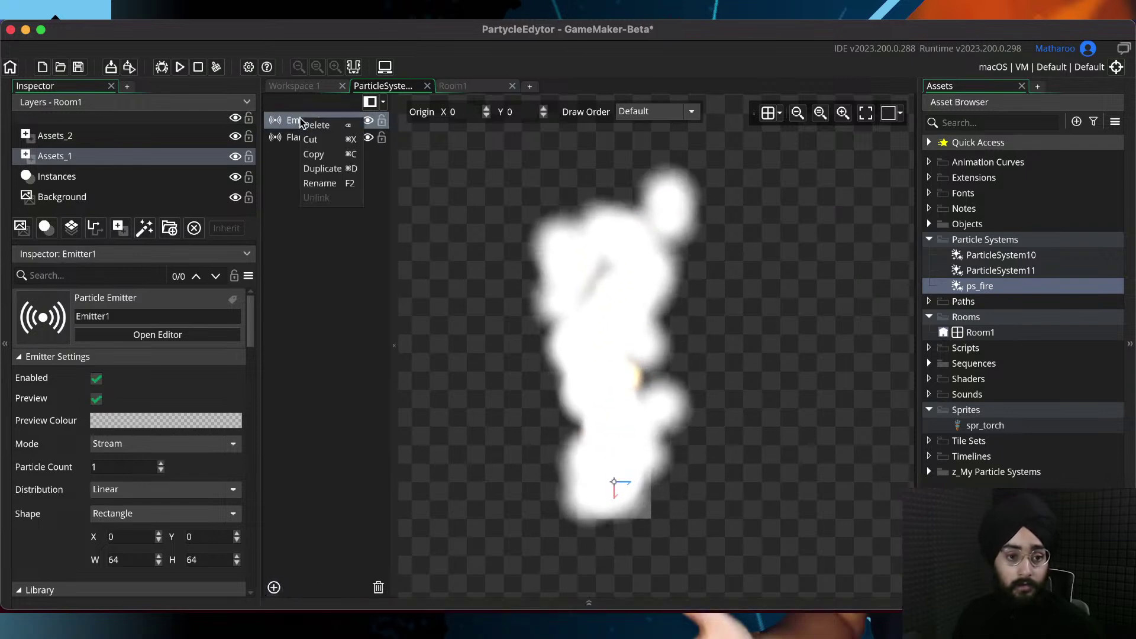
pyautogui.click(321, 183)
pyautogui.write('Smoke')
pyautogui.press('Return')
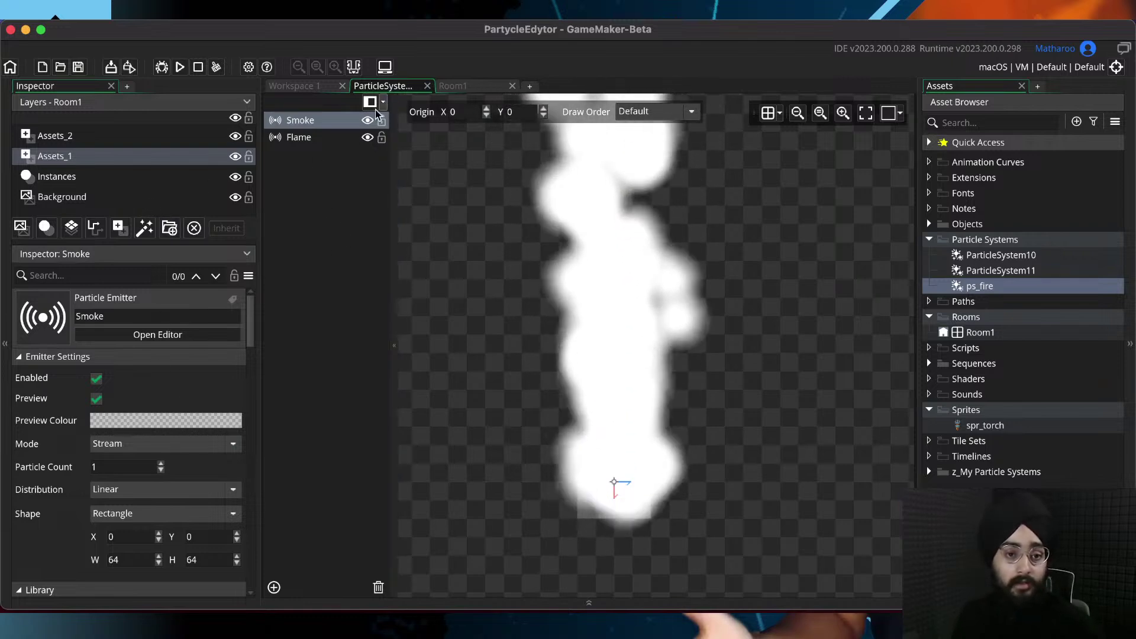
pyautogui.click(315, 136)
pyautogui.click(313, 122)
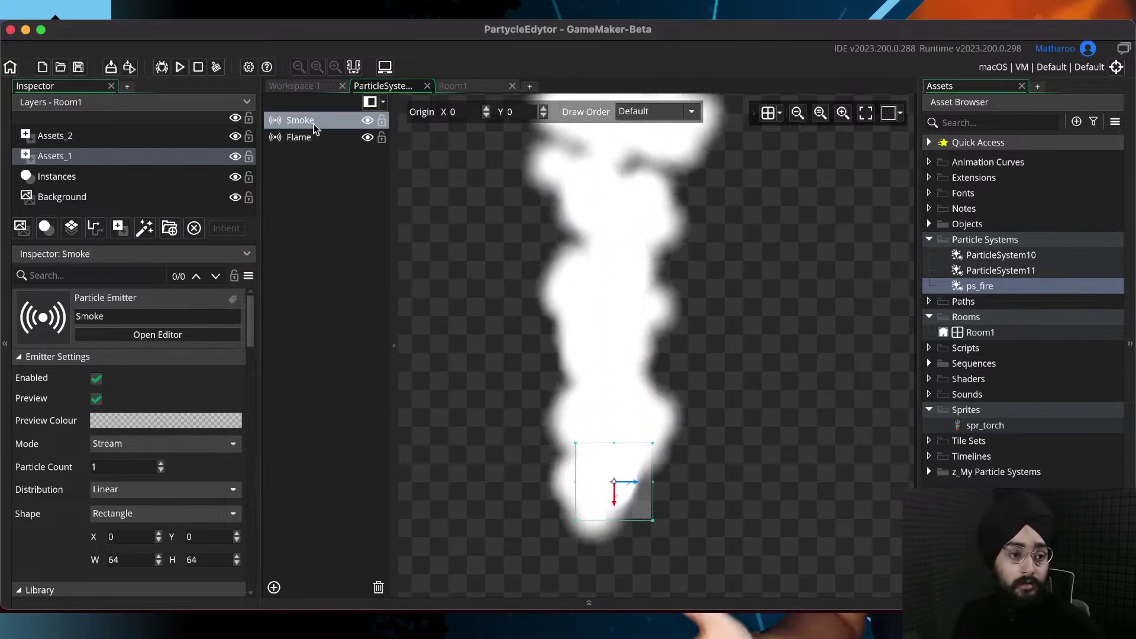
# Close Room1 and shrink the Smoke emitter's rectangular region evenly to about 26 by 26
pyautogui.middleClick(473, 90)
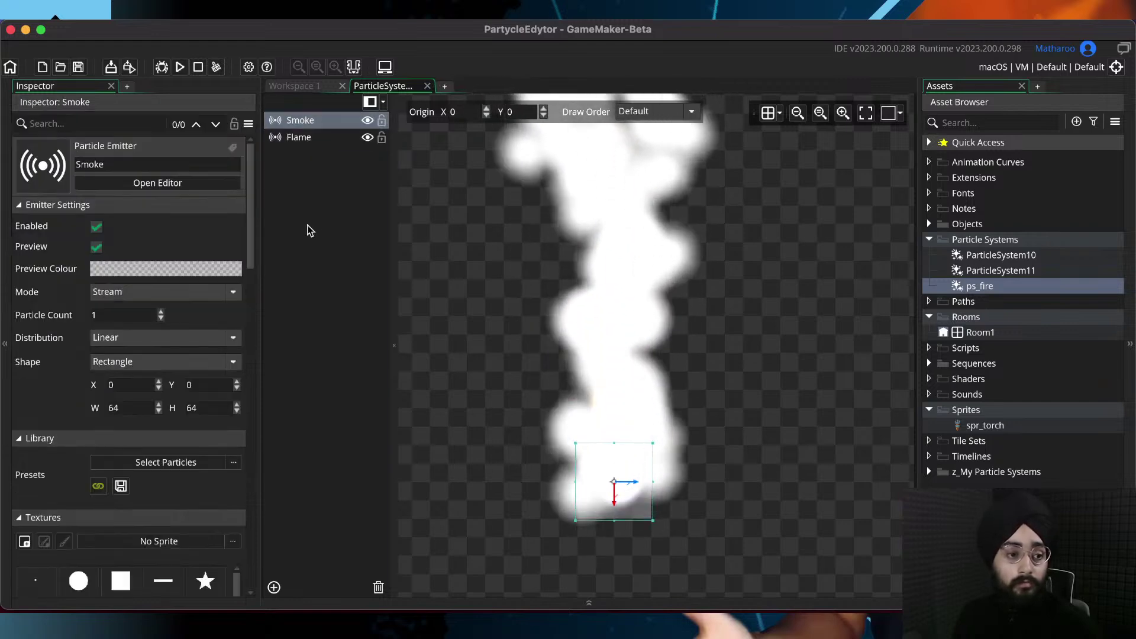
pyautogui.click(595, 493)
pyautogui.moveTo(481, 444); pyautogui.dragTo(481, 333, button='middle')
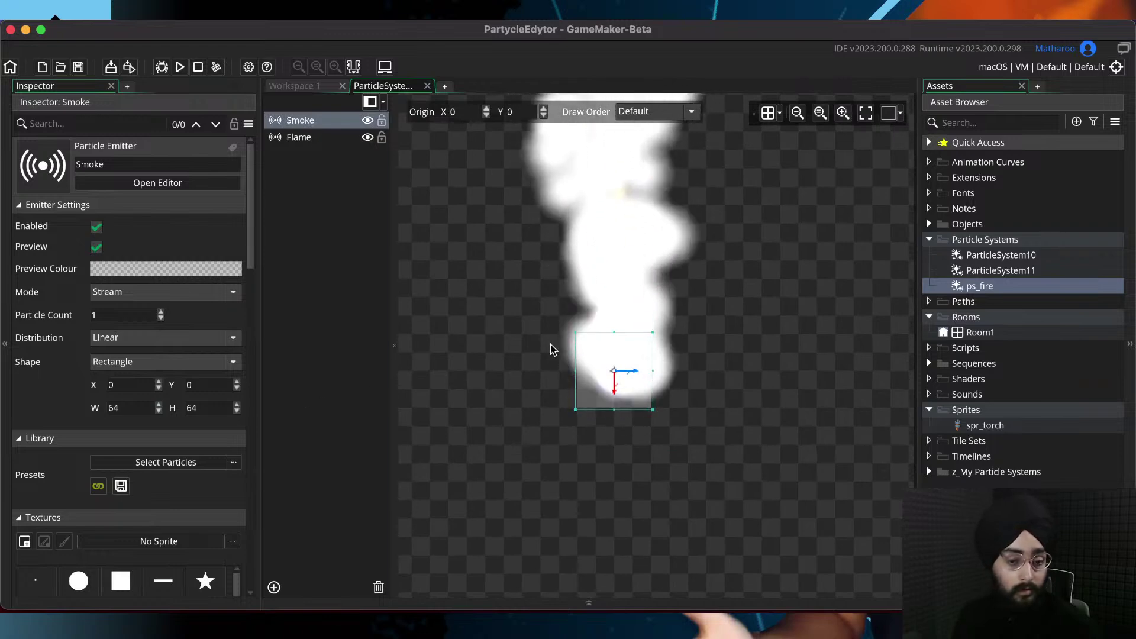
pyautogui.scroll(3, 503, 326)
pyautogui.moveTo(518, 286); pyautogui.dragTo(556, 328)
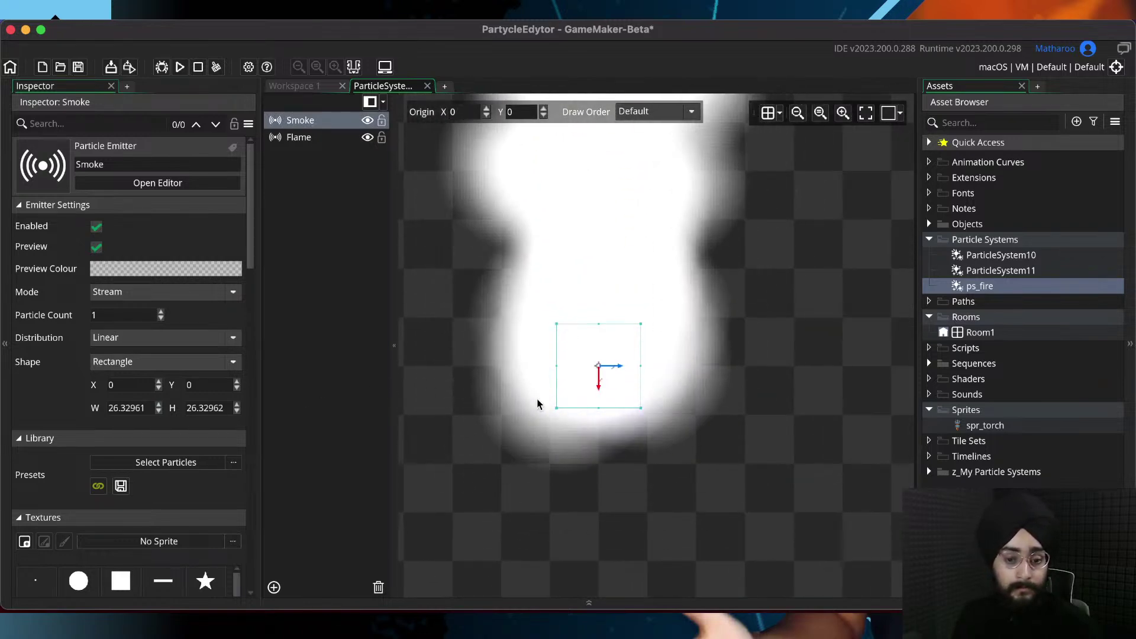
# Change the Smoke emitter's particle texture to Smoke
pyautogui.scroll(-3, 527, 396)
pyautogui.scroll(-5, 167, 424)
pyautogui.scroll(-3, 167, 422)
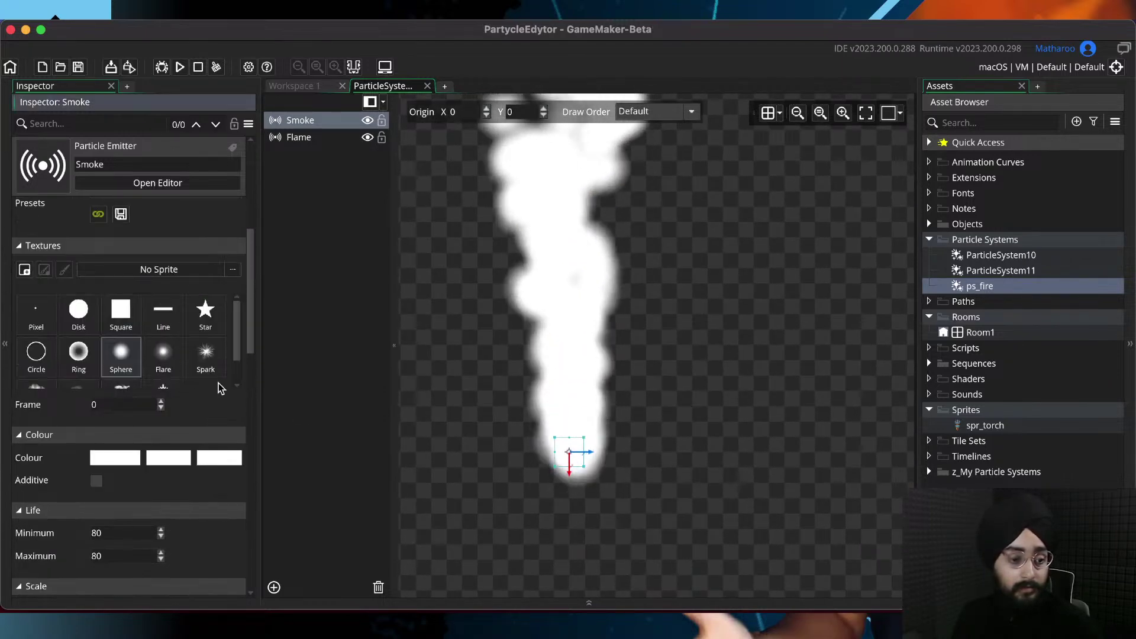
pyautogui.moveTo(237, 336); pyautogui.dragTo(235, 370)
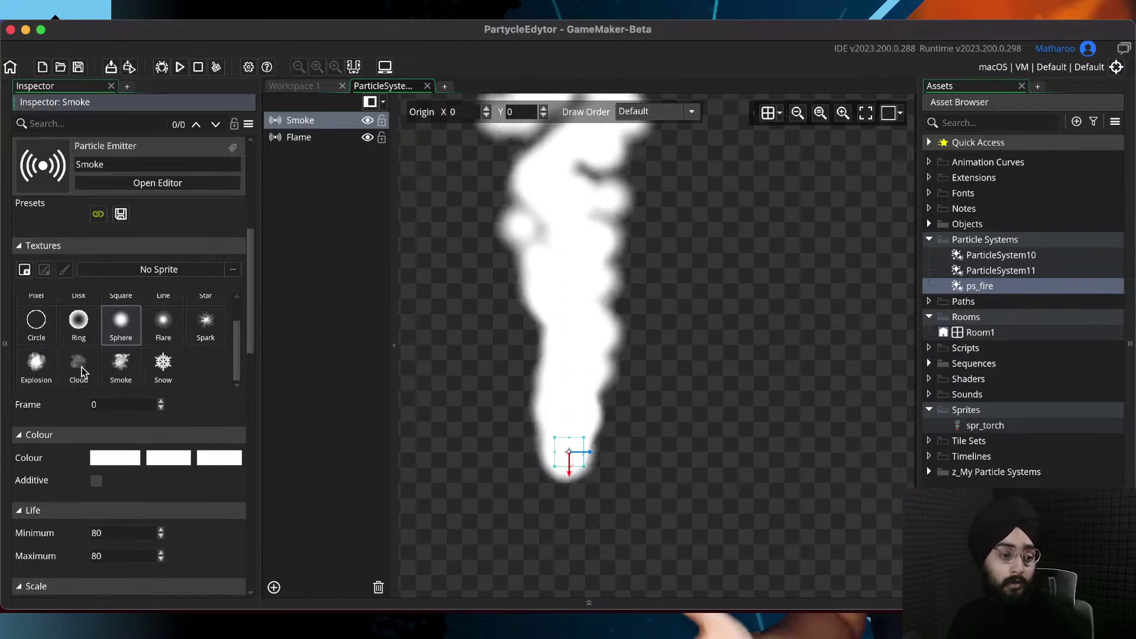
pyautogui.click(120, 366)
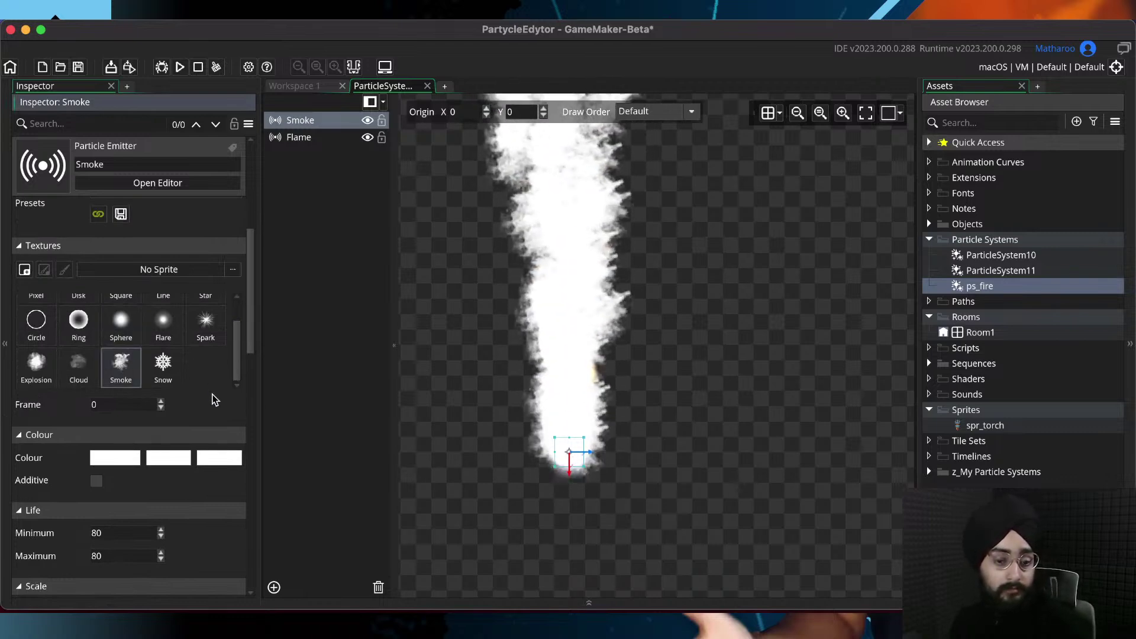
# Set the smoke particles' first colour to a dark grey and their middle colour to grey 494949
pyautogui.scroll(-5, 213, 413)
pyautogui.click(147, 309)
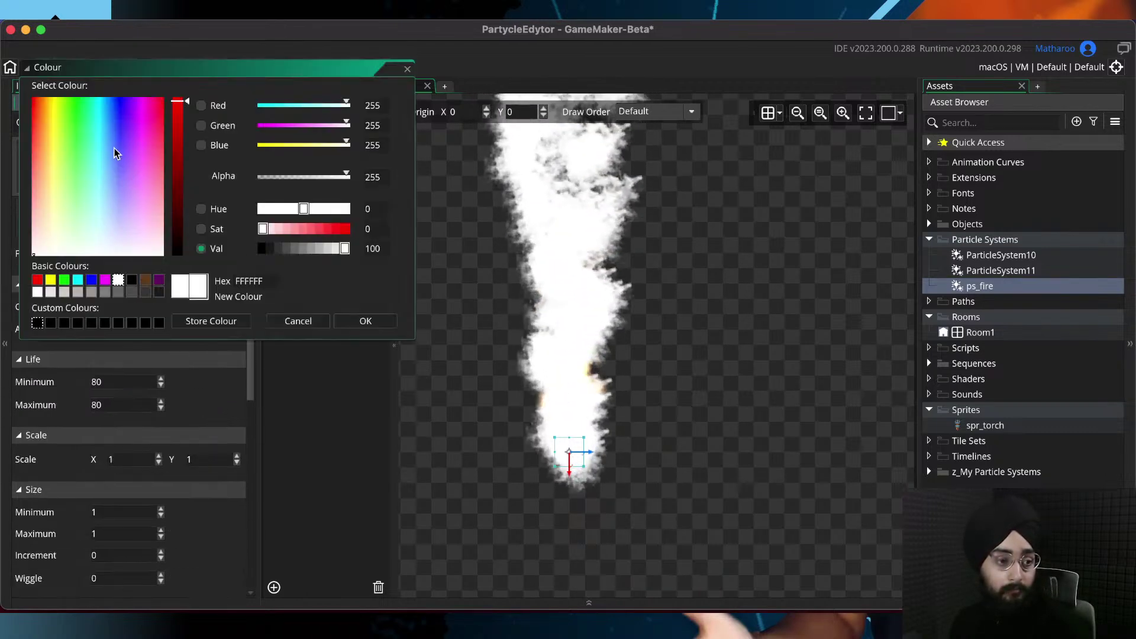
pyautogui.moveTo(176, 216); pyautogui.dragTo(177, 208)
pyautogui.click(363, 327)
pyautogui.click(170, 308)
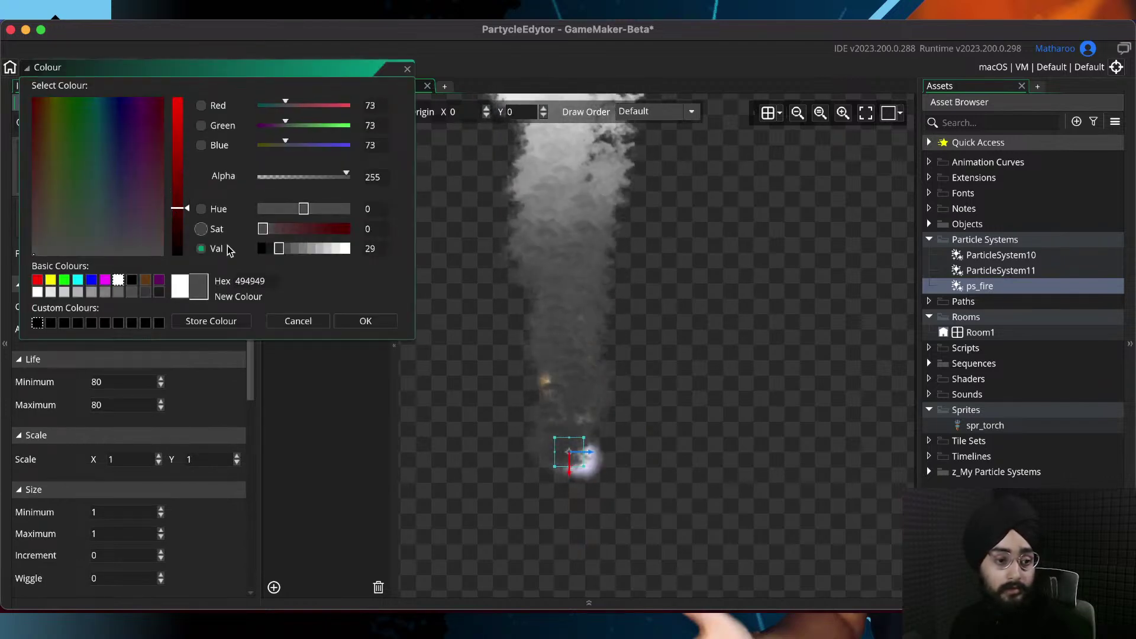
pyautogui.click(386, 322)
# Set the smoke particles' final colour to grey 3A3A3A with alpha 0
pyautogui.click(219, 308)
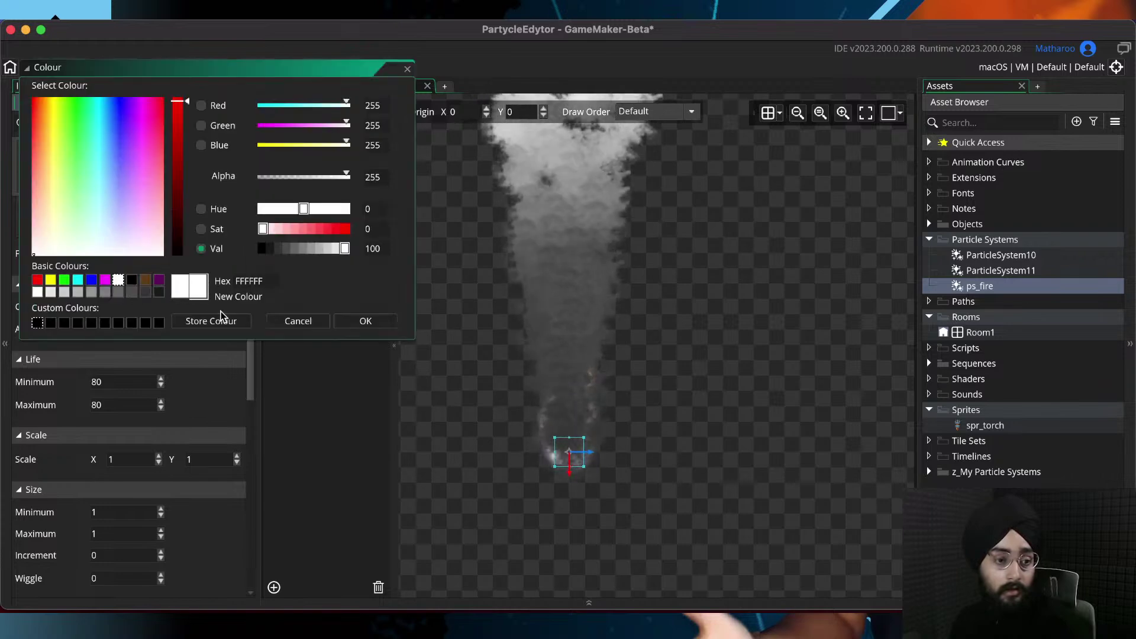
pyautogui.moveTo(172, 222); pyautogui.dragTo(173, 218)
pyautogui.moveTo(214, 77); pyautogui.dragTo(378, 126)
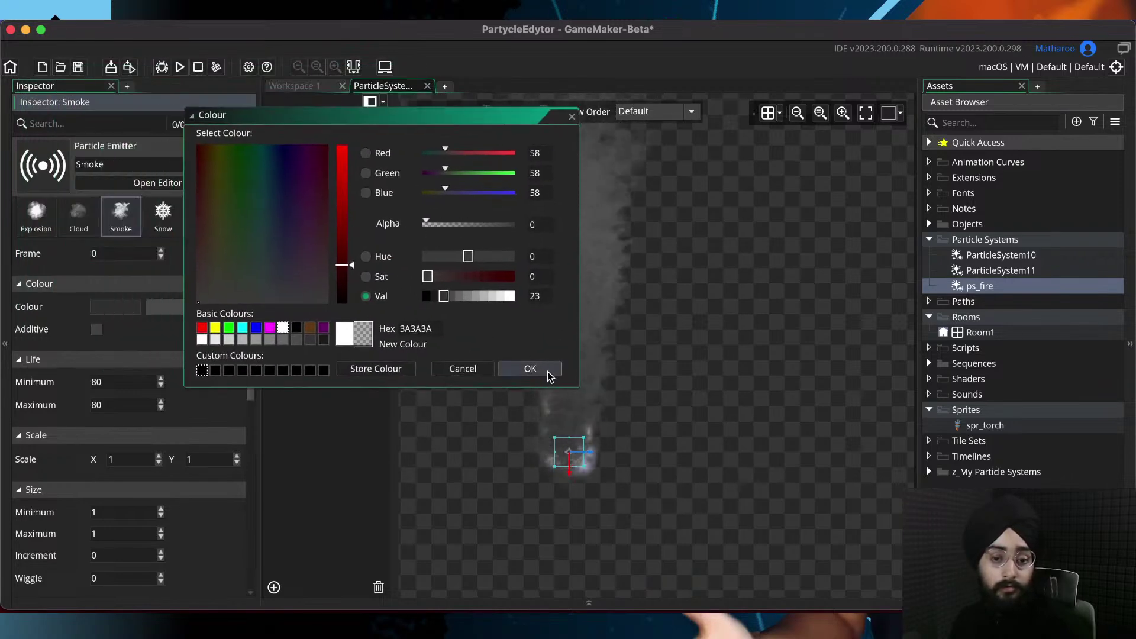
pyautogui.click(531, 369)
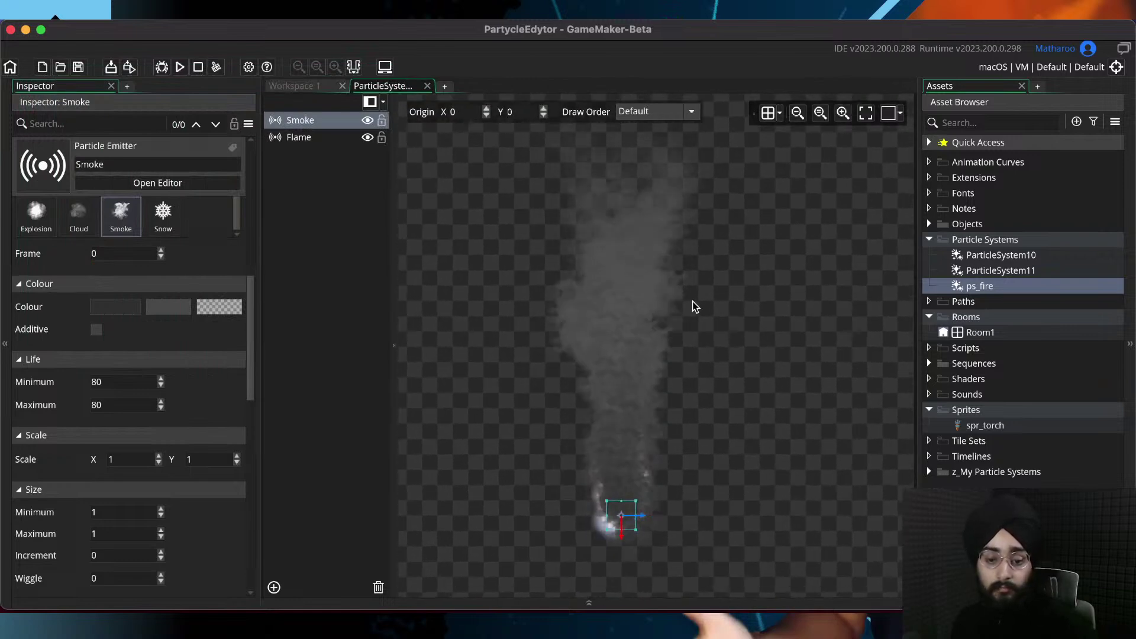
# Try a smoke particle speed of 1 to 2, and settle on a minimum of 2 and a maximum of 3
pyautogui.scroll(-5, 211, 373)
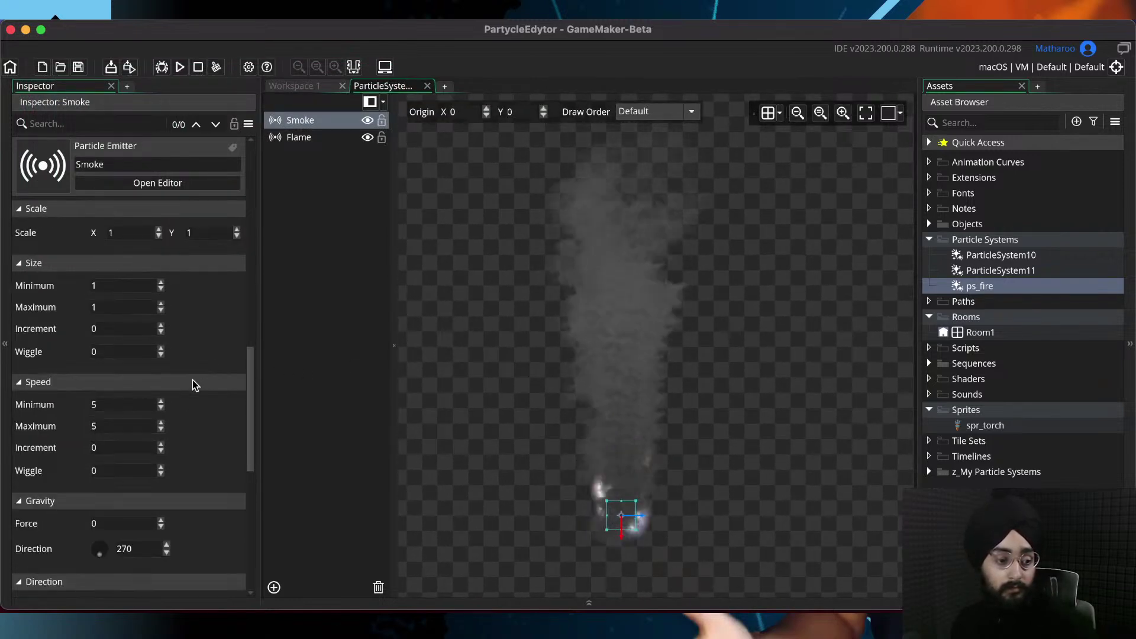
pyautogui.click(111, 405)
pyautogui.write('1')
pyautogui.click(102, 423)
pyautogui.write('2')
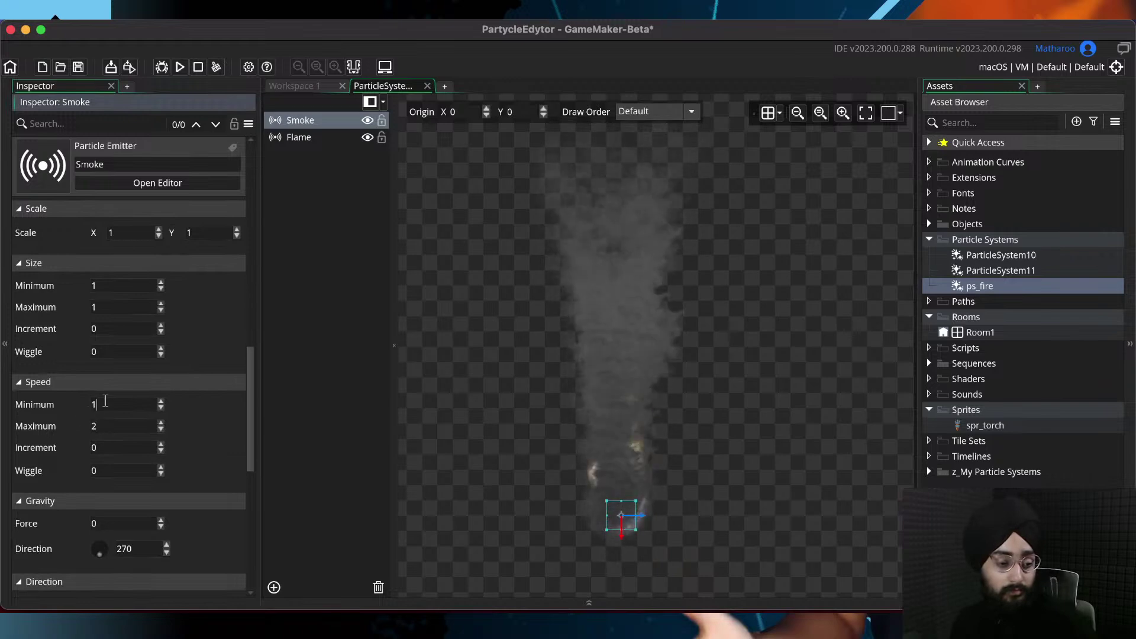
pyautogui.moveTo(680, 296); pyautogui.dragTo(688, 321, button='middle')
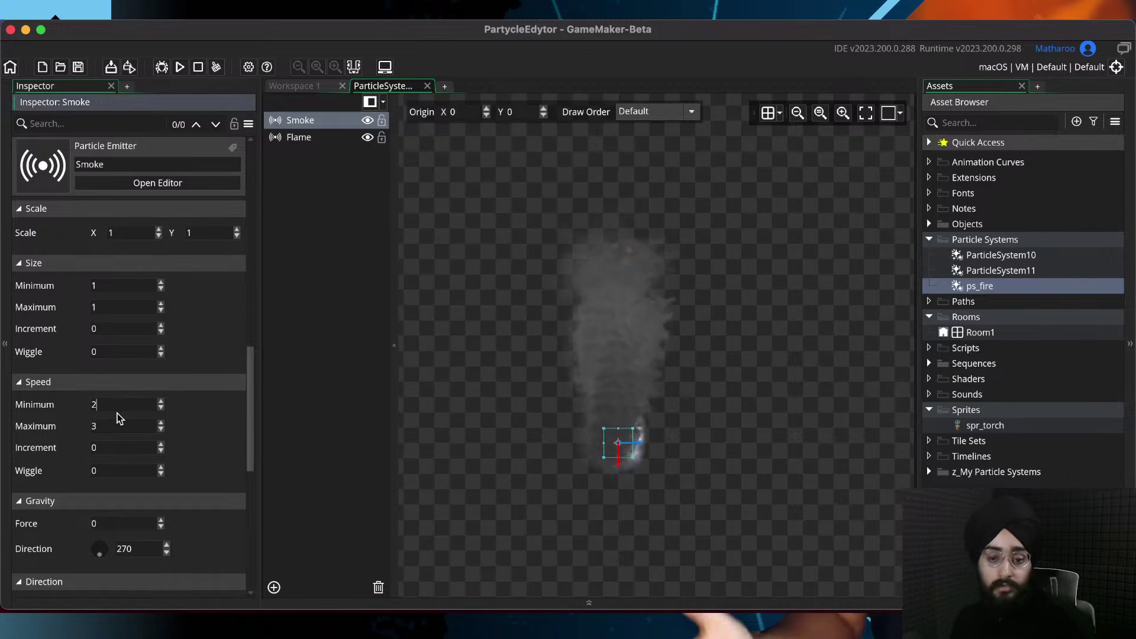
pyautogui.moveTo(600, 385); pyautogui.dragTo(582, 421, button='middle')
pyautogui.scroll(3, 589, 389)
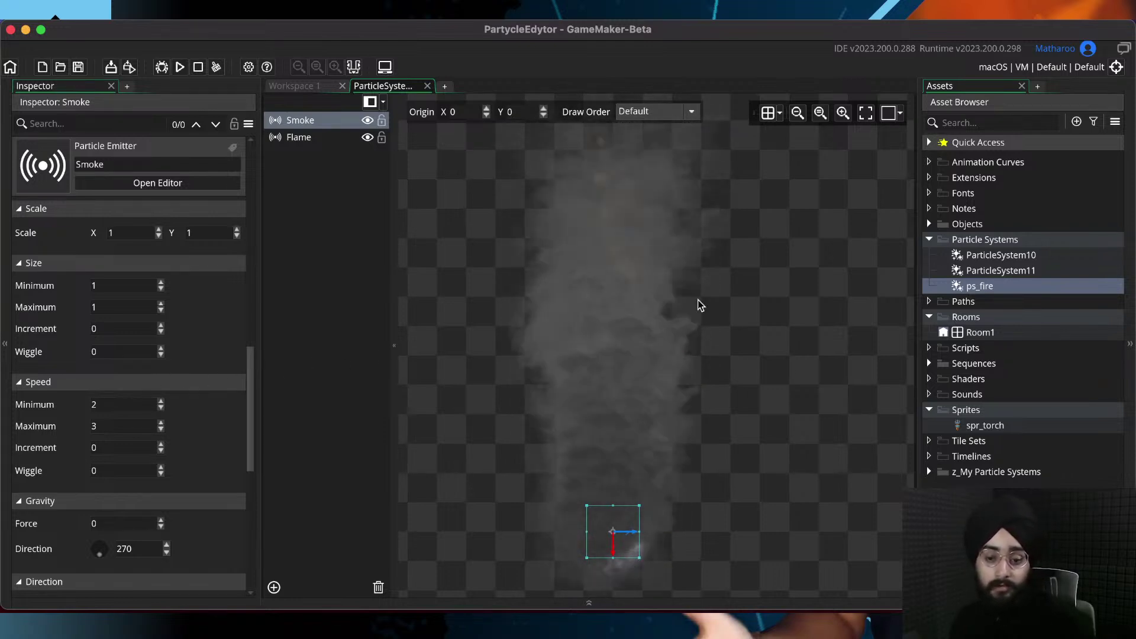
# Set the smoke particles' orientation range to minimum 0 and maximum 360, and save the project
pyautogui.scroll(-4, 211, 382)
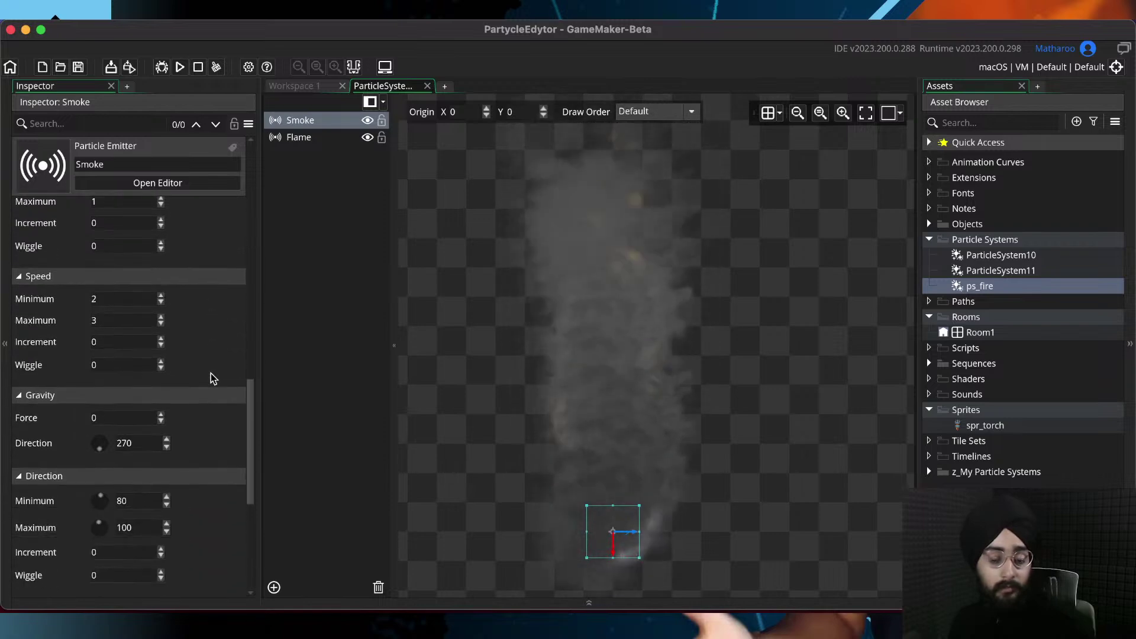
pyautogui.scroll(-5, 211, 378)
pyautogui.scroll(-3, 201, 421)
pyautogui.moveTo(138, 388); pyautogui.dragTo(67, 388)
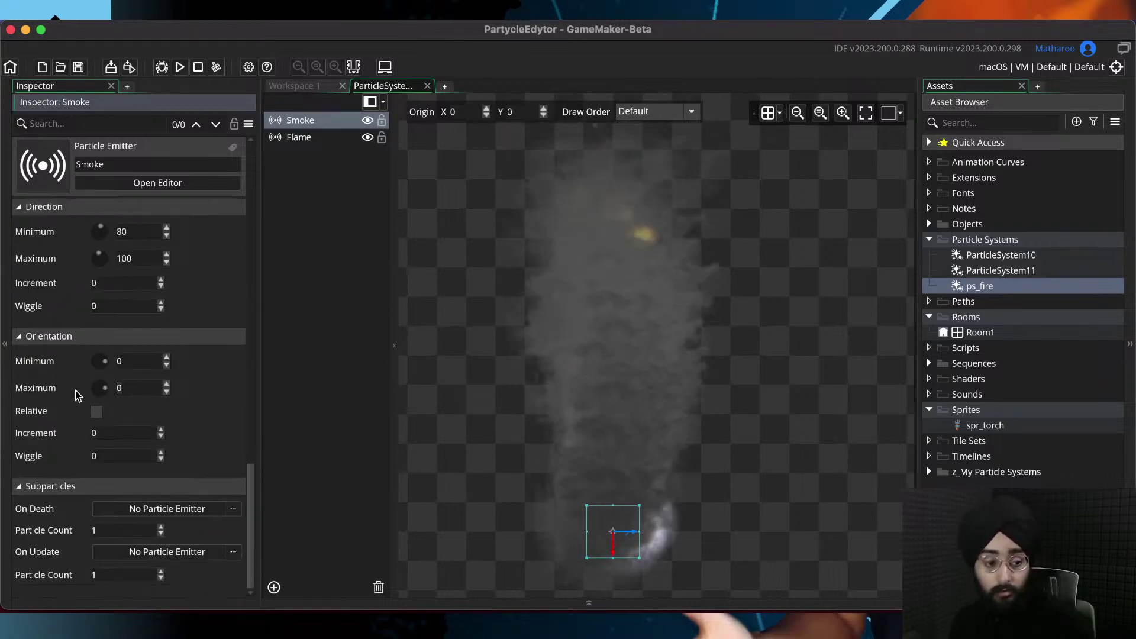
pyautogui.write('360')
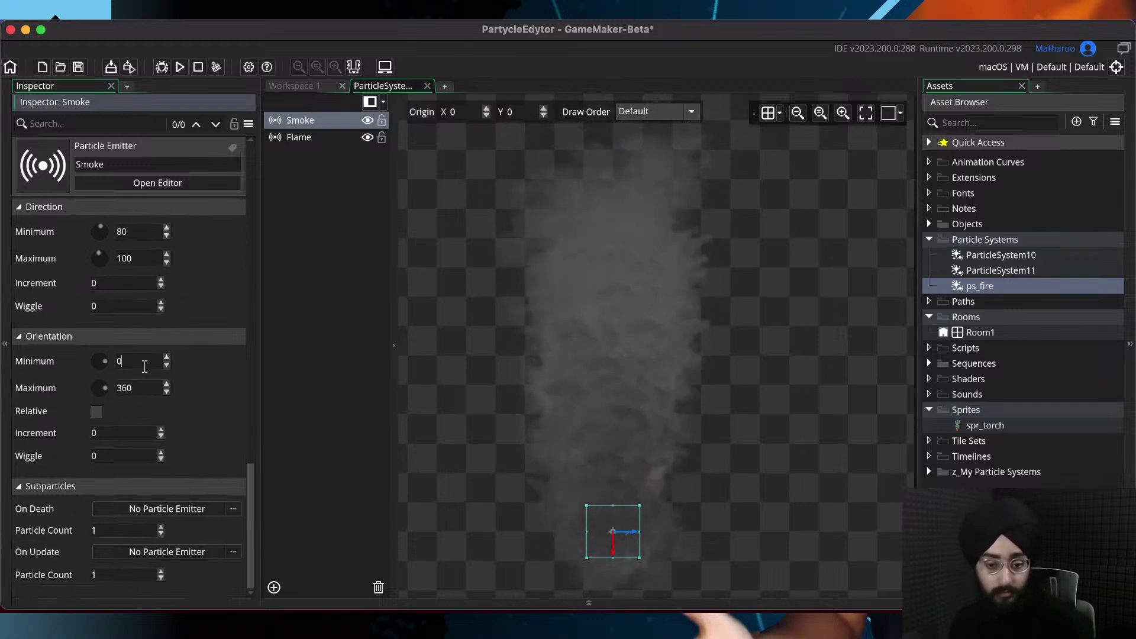
pyautogui.click(153, 388)
pyautogui.press('super+s')
pyautogui.moveTo(582, 376); pyautogui.dragTo(579, 352, button='middle')
pyautogui.click(145, 358)
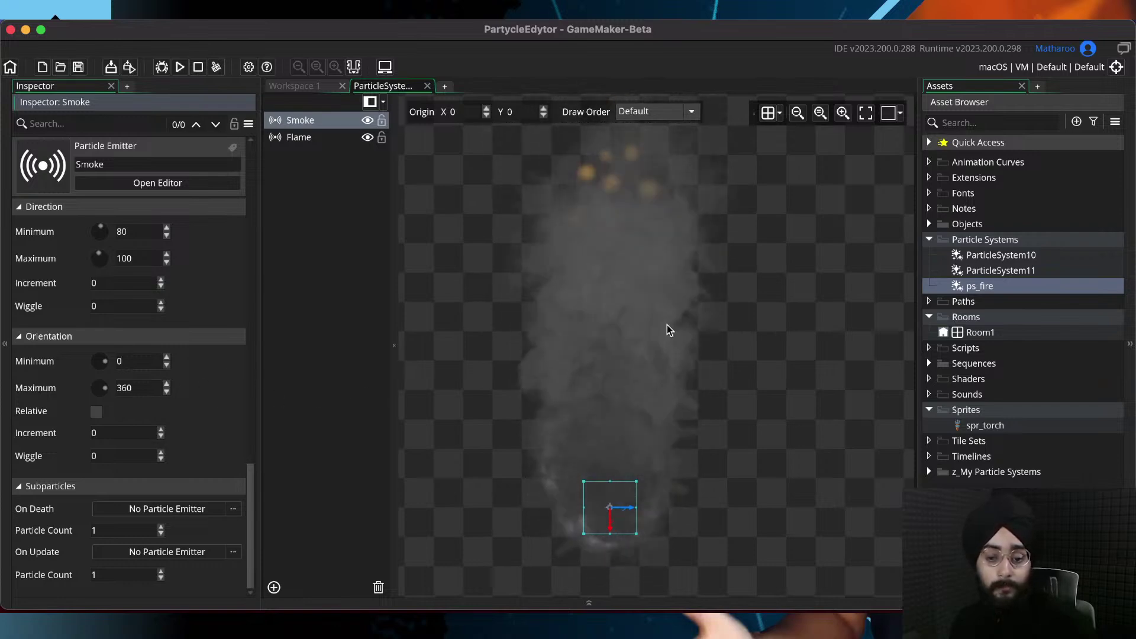
pyautogui.scroll(6, 188, 391)
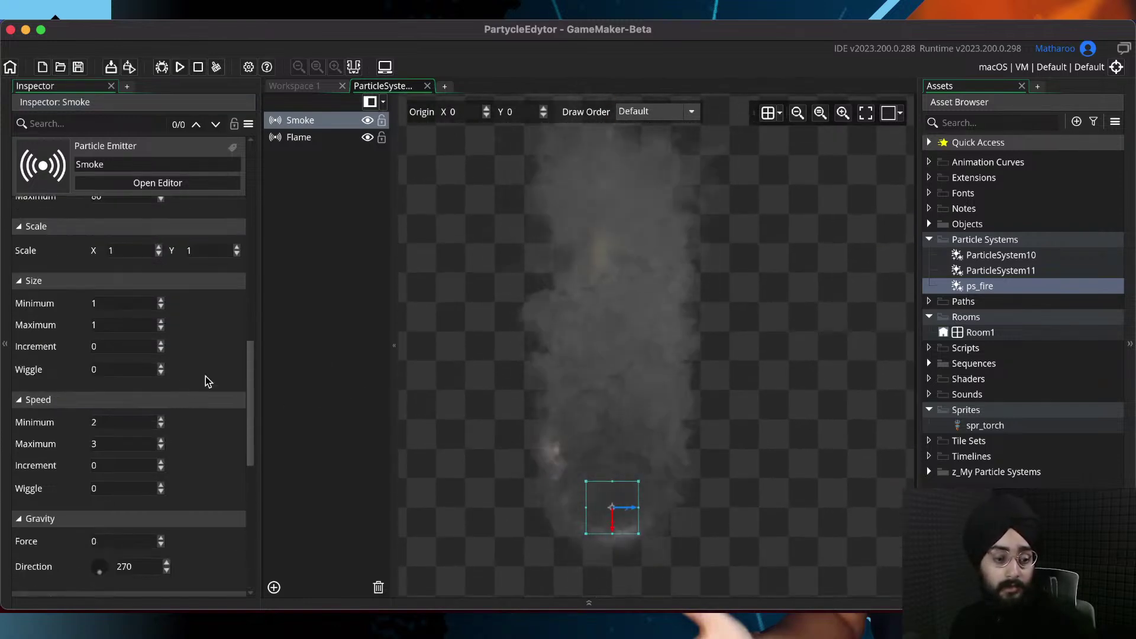
# Make the smoke particles' first and middle colours semi-transparent by lowering their alpha, and save the project
pyautogui.scroll(4, 181, 374)
pyautogui.click(168, 344)
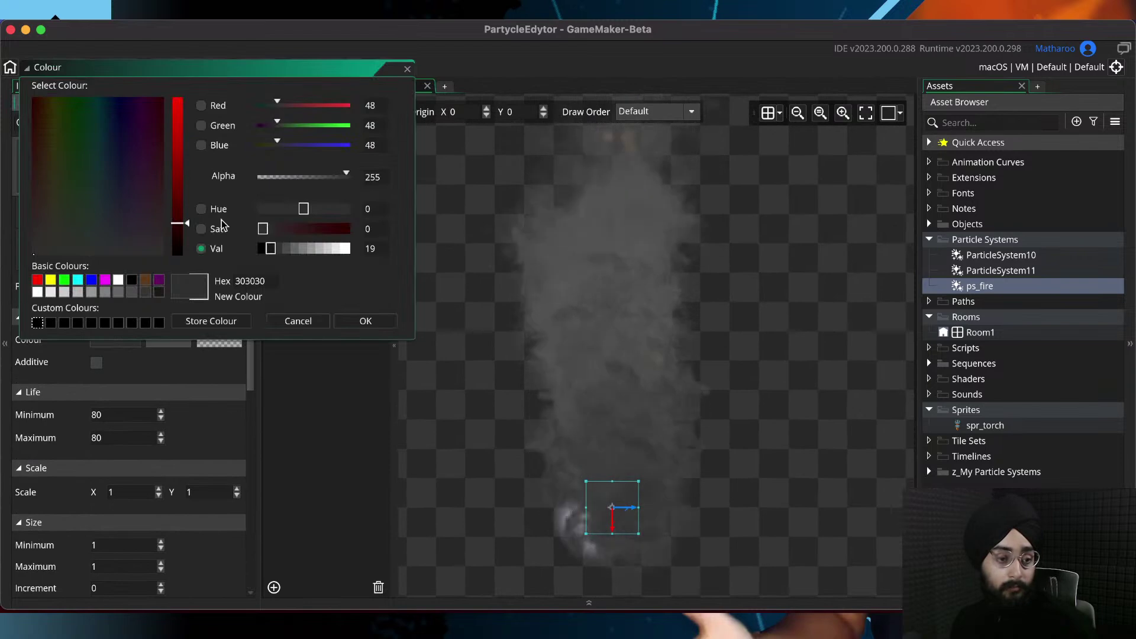
pyautogui.click(366, 321)
pyautogui.click(216, 344)
pyautogui.click(305, 176)
pyautogui.click(293, 356)
pyautogui.press('super+s')
pyautogui.moveTo(621, 295); pyautogui.dragTo(617, 431, button='middle')
pyautogui.moveTo(566, 383); pyautogui.dragTo(586, 322, button='middle')
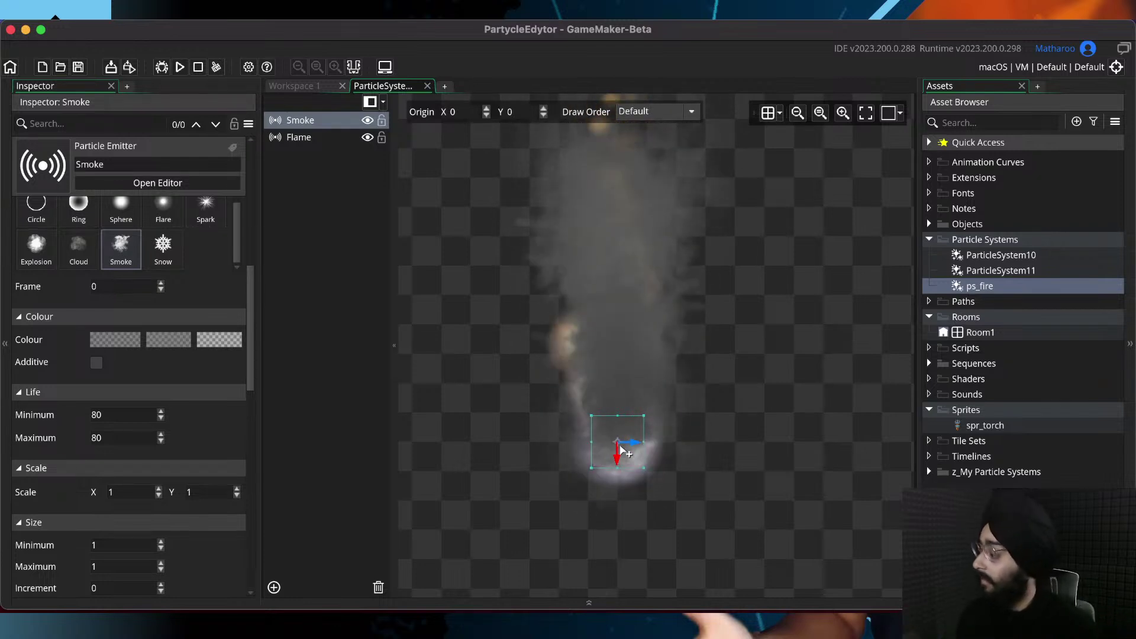
# Set the smoke particles' minimum and maximum size to 0.5, and save the project
pyautogui.scroll(-10, 152, 462)
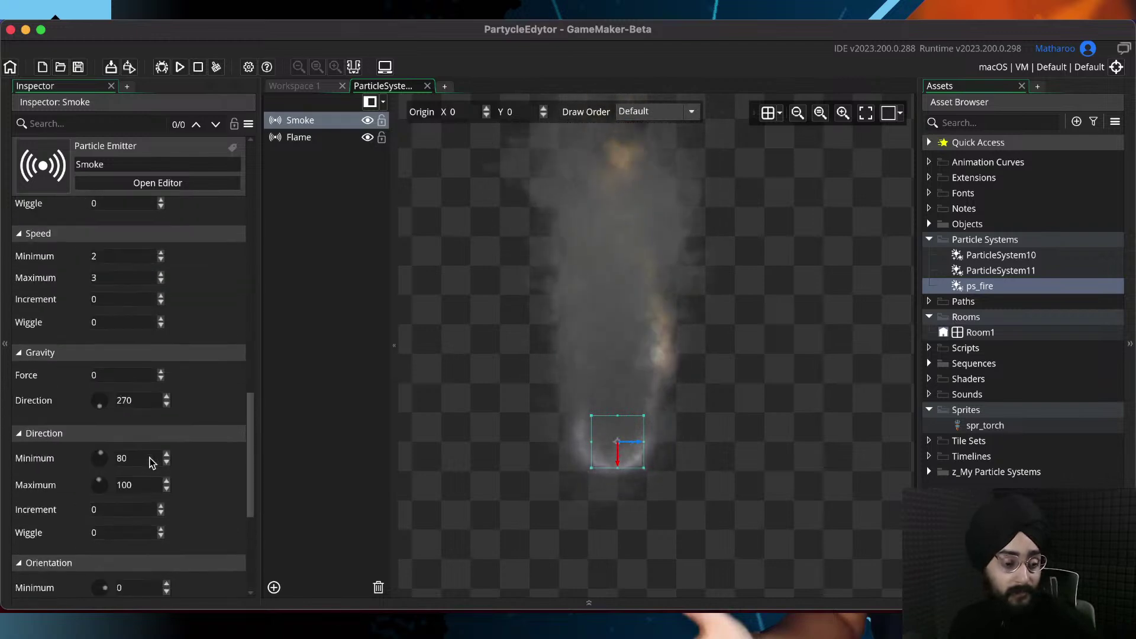
pyautogui.scroll(3, 180, 414)
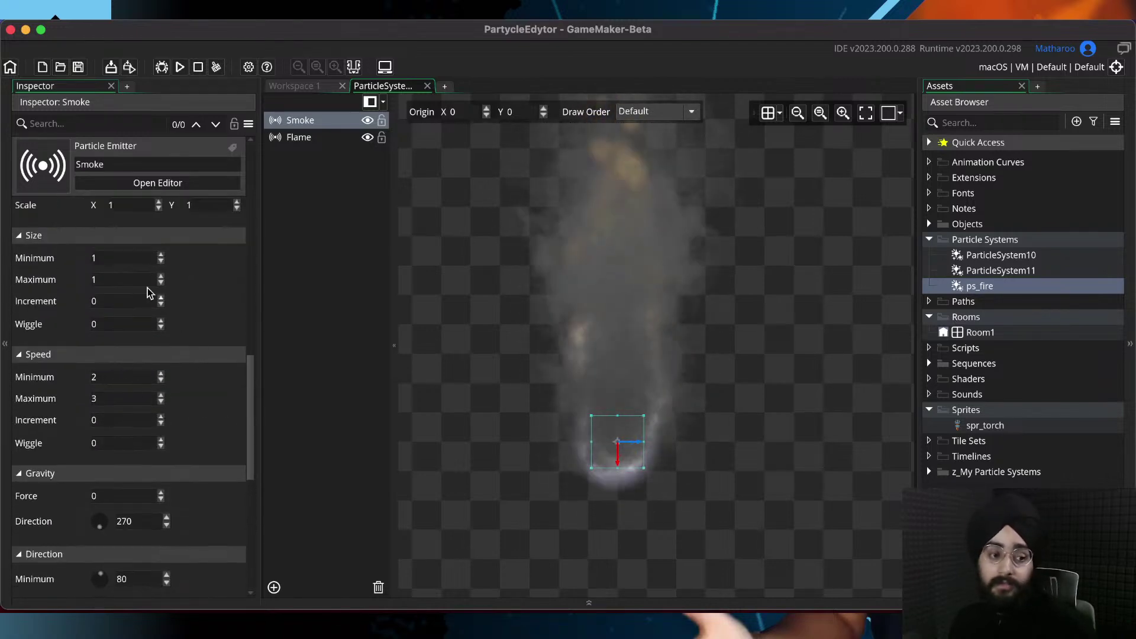
pyautogui.doubleClick(98, 260)
pyautogui.write('0.5')
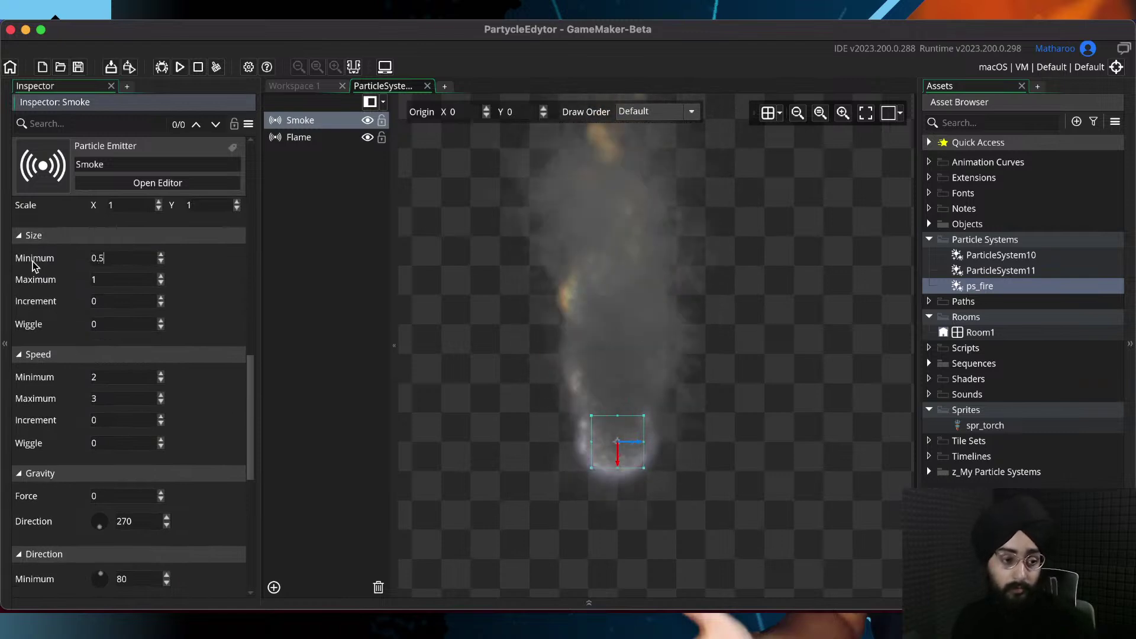
pyautogui.doubleClick(114, 285)
pyautogui.write('0.5')
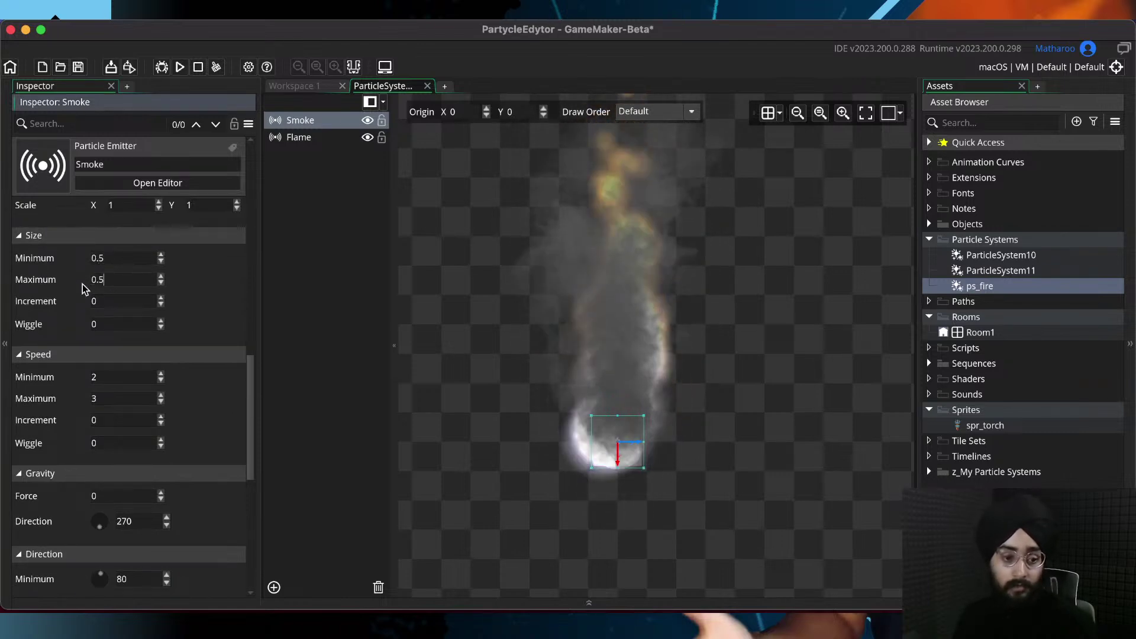
pyautogui.press('Return')
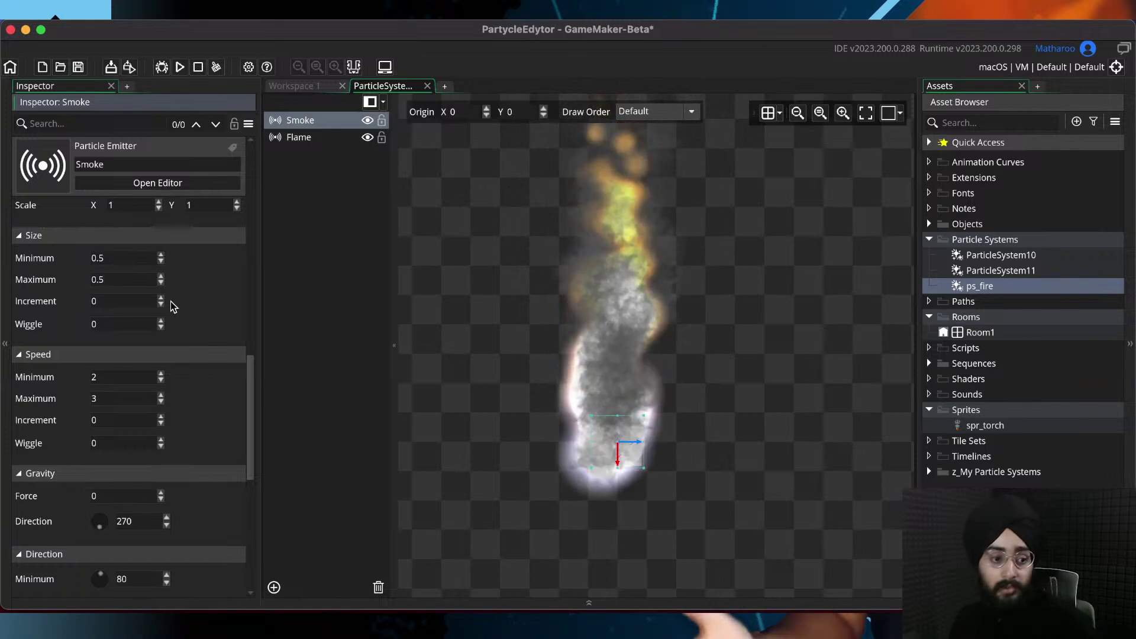
pyautogui.press('super+s')
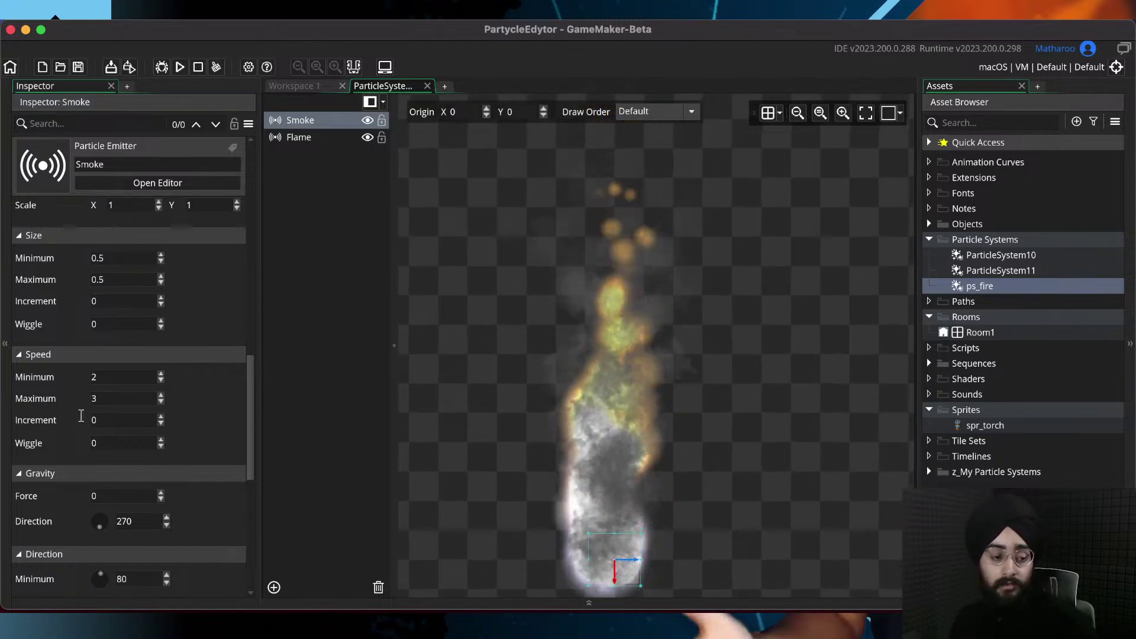
# Try a smoke particle size increment of 0.02, and settle on 0.01
pyautogui.click(114, 303)
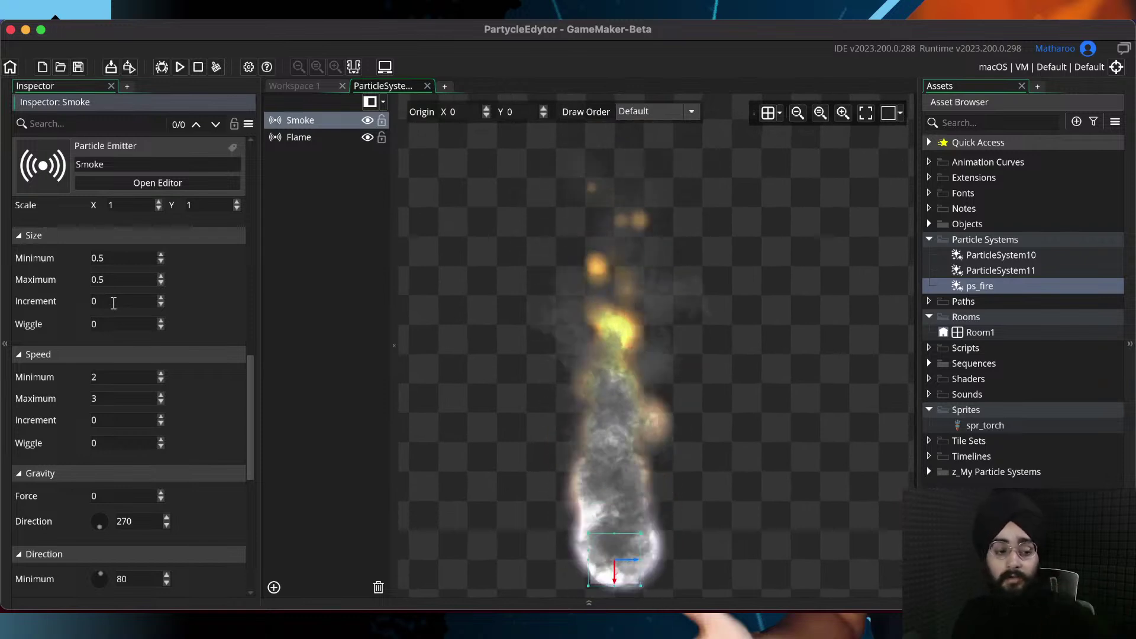
pyautogui.write('0')
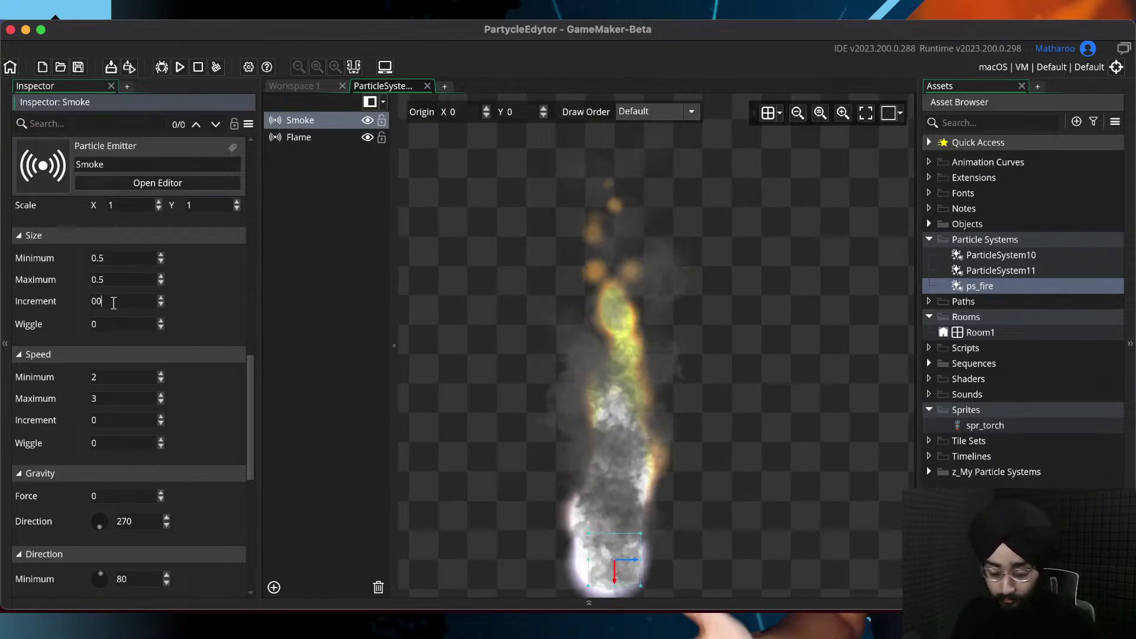
pyautogui.write('.02')
pyautogui.press('BackSpace')
pyautogui.press('BackSpace')
pyautogui.press('BackSpace')
pyautogui.press('BackSpace')
pyautogui.write('.02')
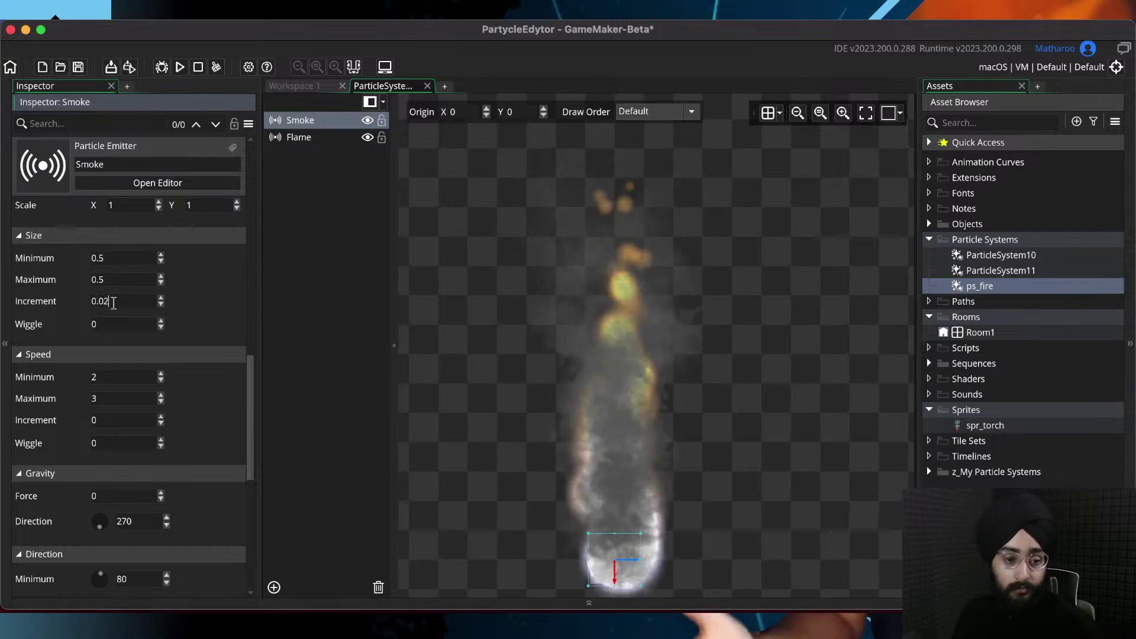
pyautogui.press('Return')
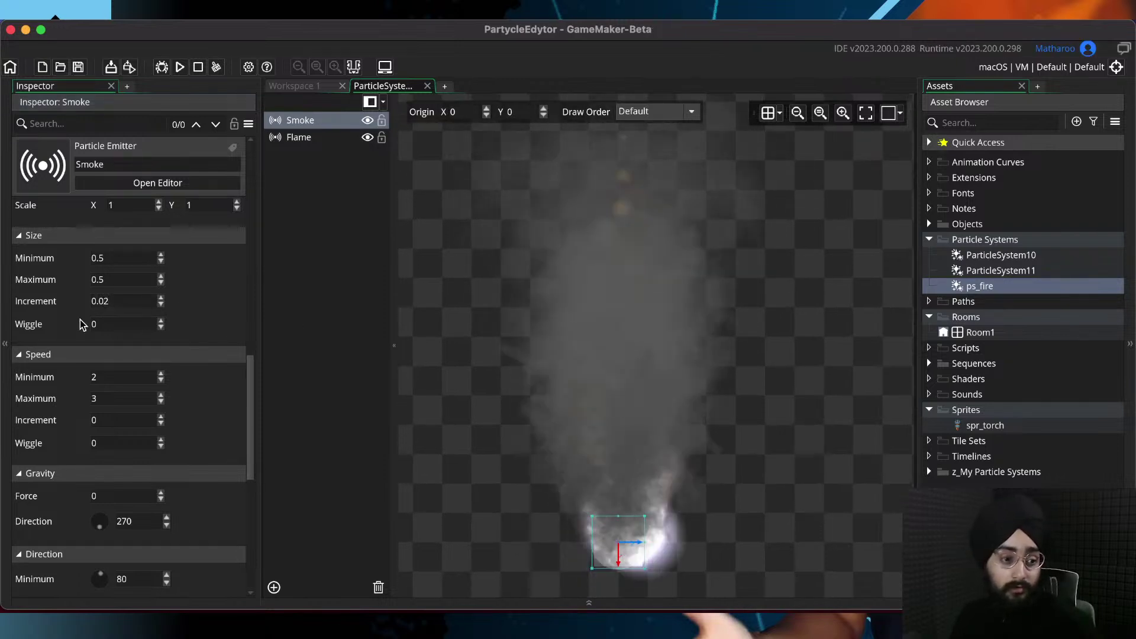
pyautogui.click(111, 303)
pyautogui.press('BackSpace')
pyautogui.write('1')
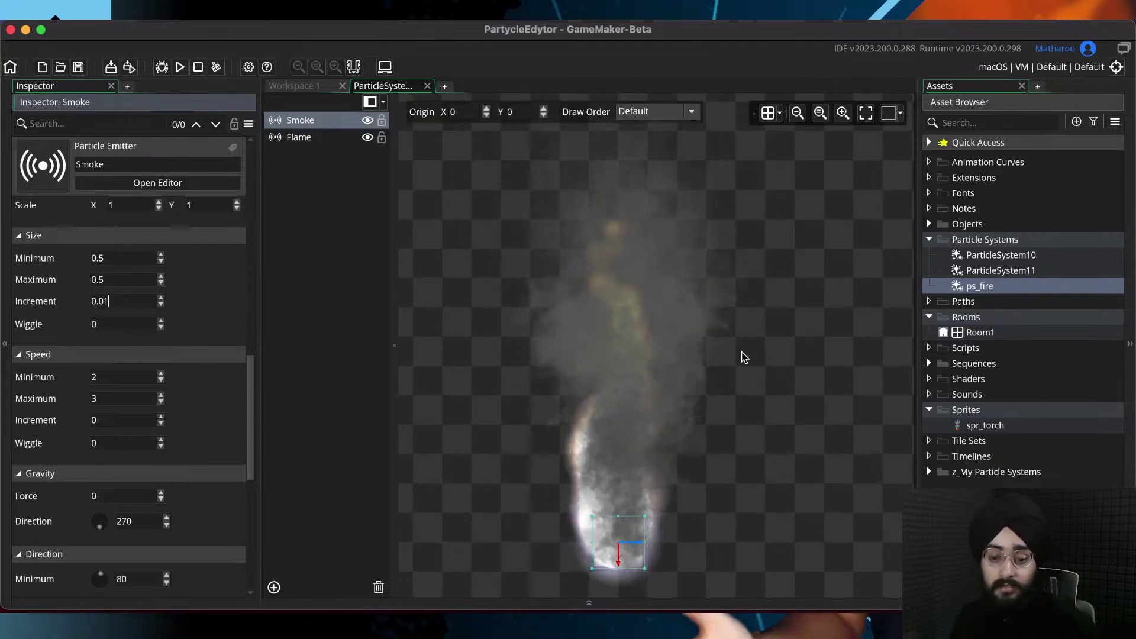
# Set the smoke particles' life to a minimum of 50 and a maximum of 100
pyautogui.scroll(5, 204, 388)
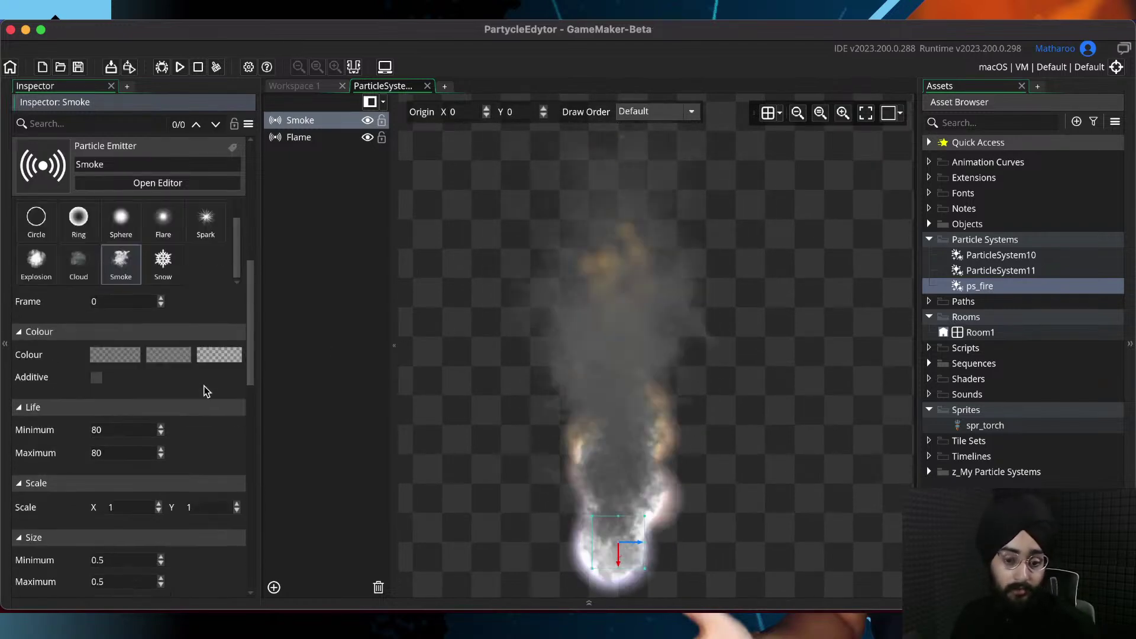
pyautogui.moveTo(672, 273); pyautogui.dragTo(654, 326, button='middle')
pyautogui.scroll(-3, 659, 288)
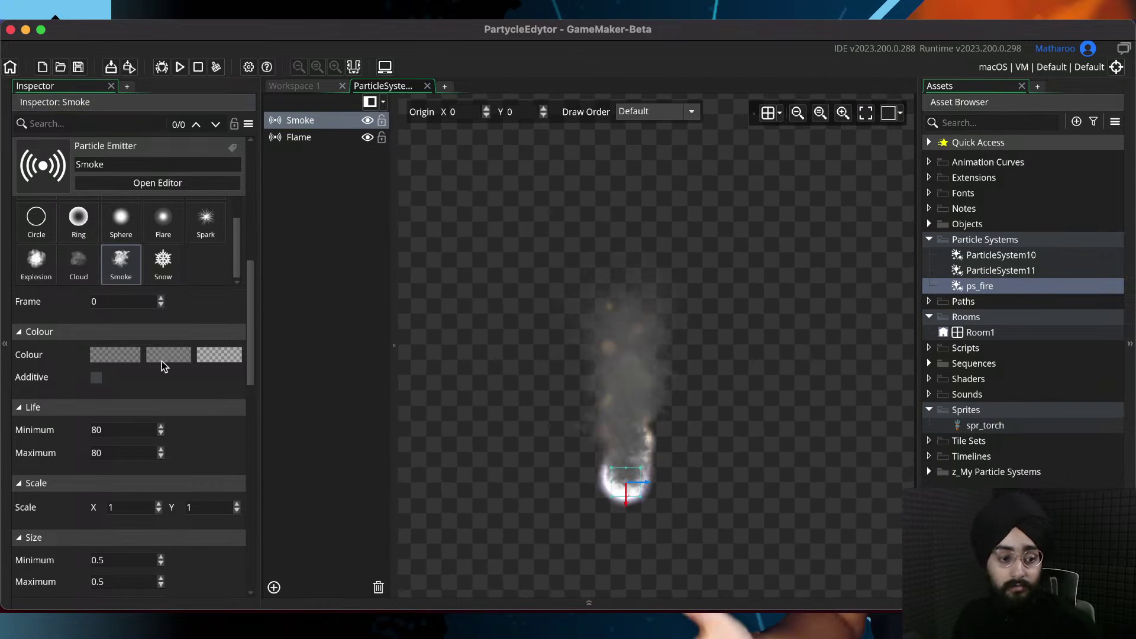
pyautogui.scroll(1, 162, 428)
pyautogui.scroll(-2, 162, 435)
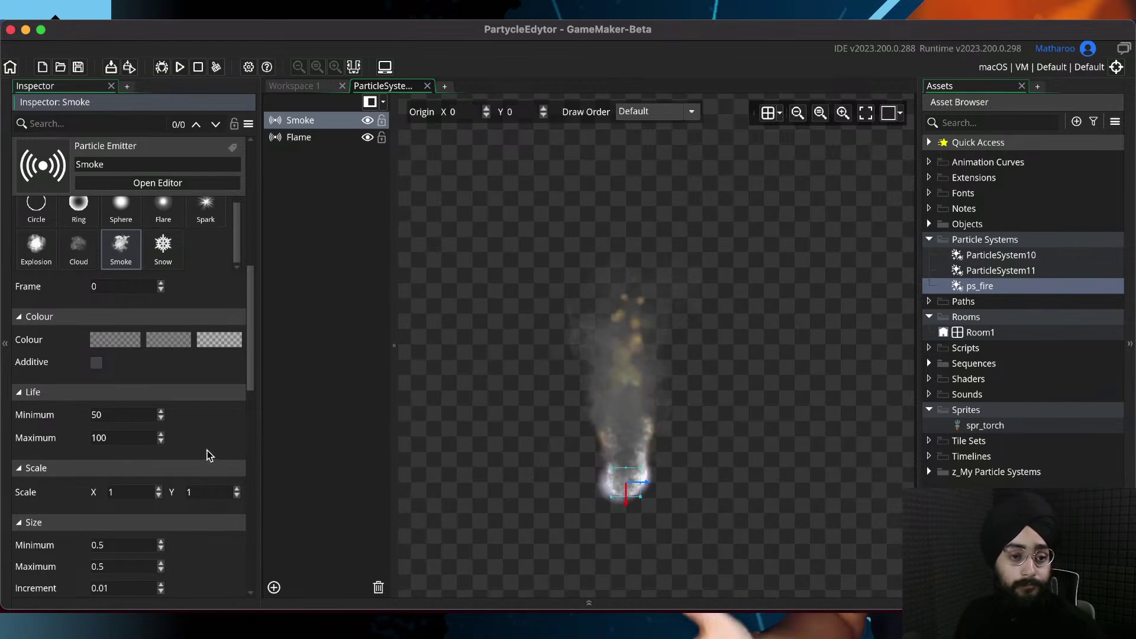
pyautogui.moveTo(655, 455); pyautogui.dragTo(651, 491, button='middle')
# Move the Smoke emitter below Flame in the emitter order, and save the project
pyautogui.scroll(3, 591, 497)
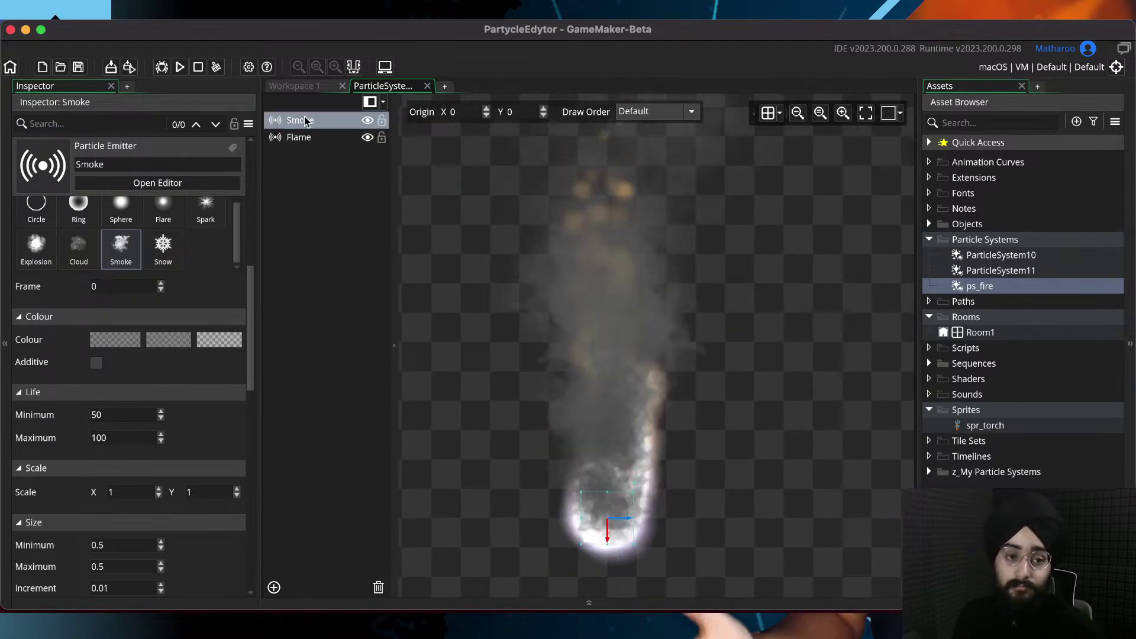
pyautogui.moveTo(317, 122)
pyautogui.mouseDown()
pyautogui.moveTo(324, 152)
pyautogui.moveTo(317, 144)
pyautogui.mouseUp()
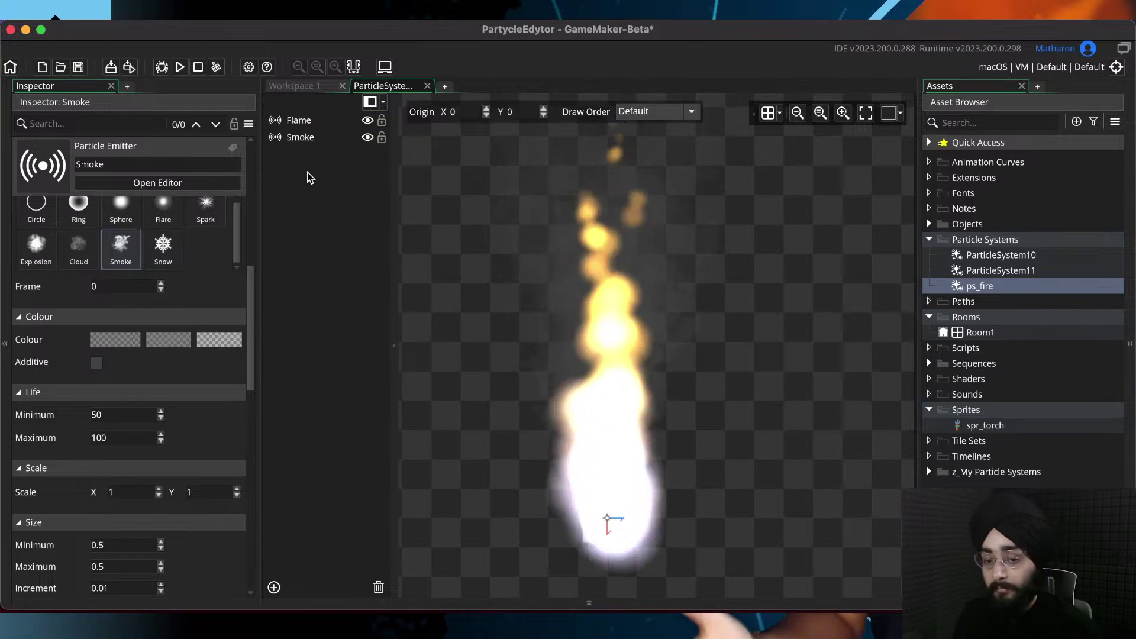
pyautogui.press('super+s')
pyautogui.scroll(-2, 684, 361)
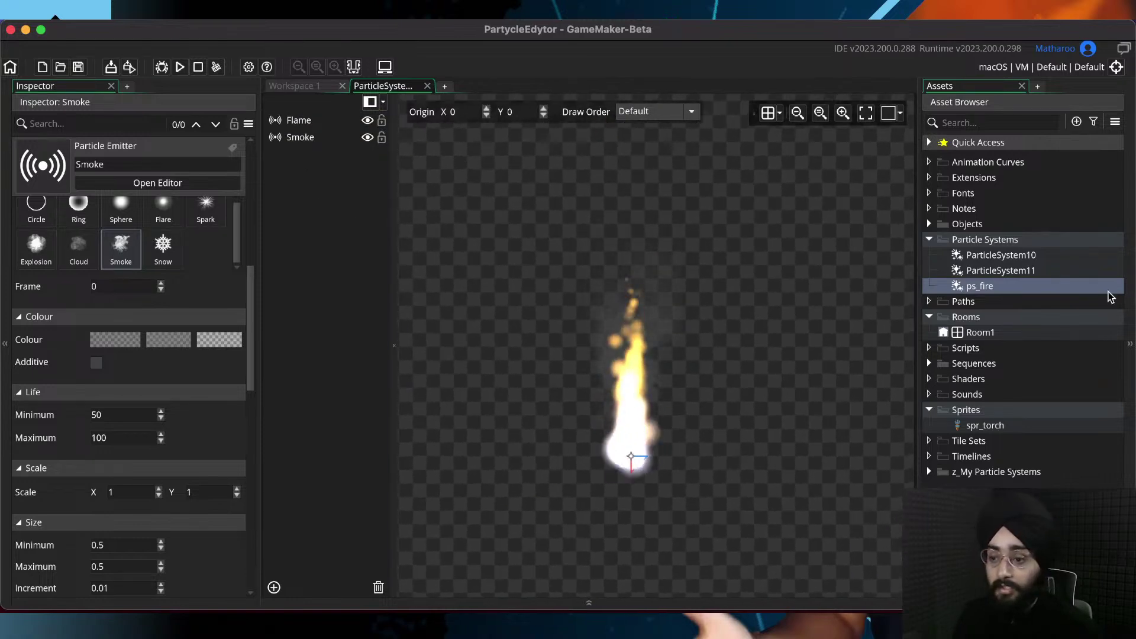
# Open Room1 and play its animation to examine the burning torch and the other particle instance, and stop playback
pyautogui.doubleClick(1018, 336)
pyautogui.scroll(5, 645, 246)
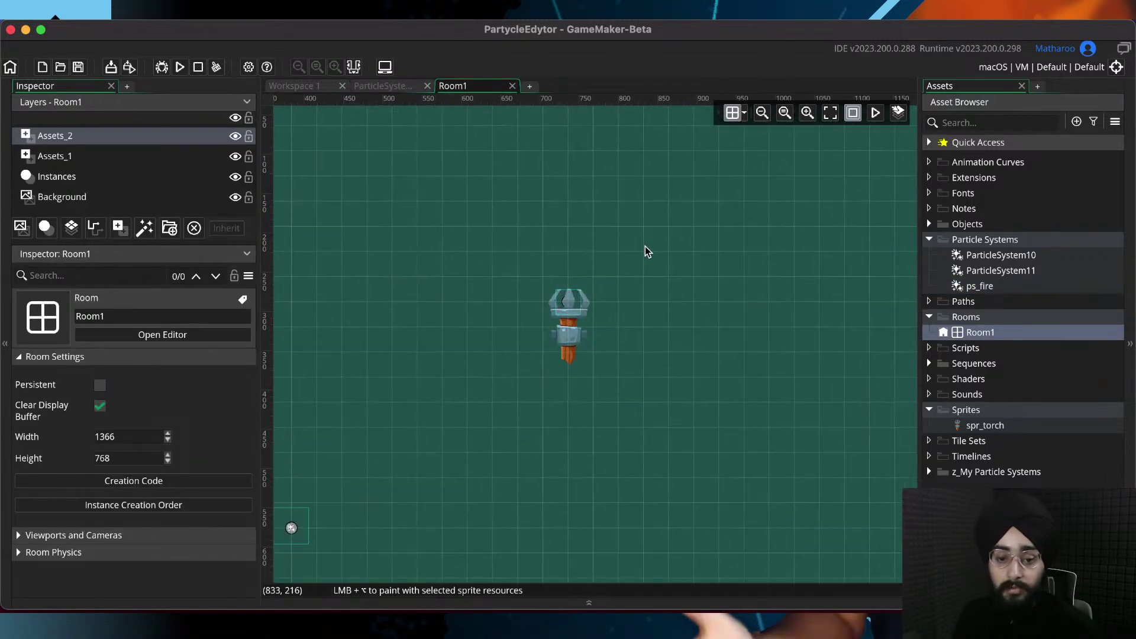
pyautogui.scroll(3, 698, 275)
pyautogui.click(875, 113)
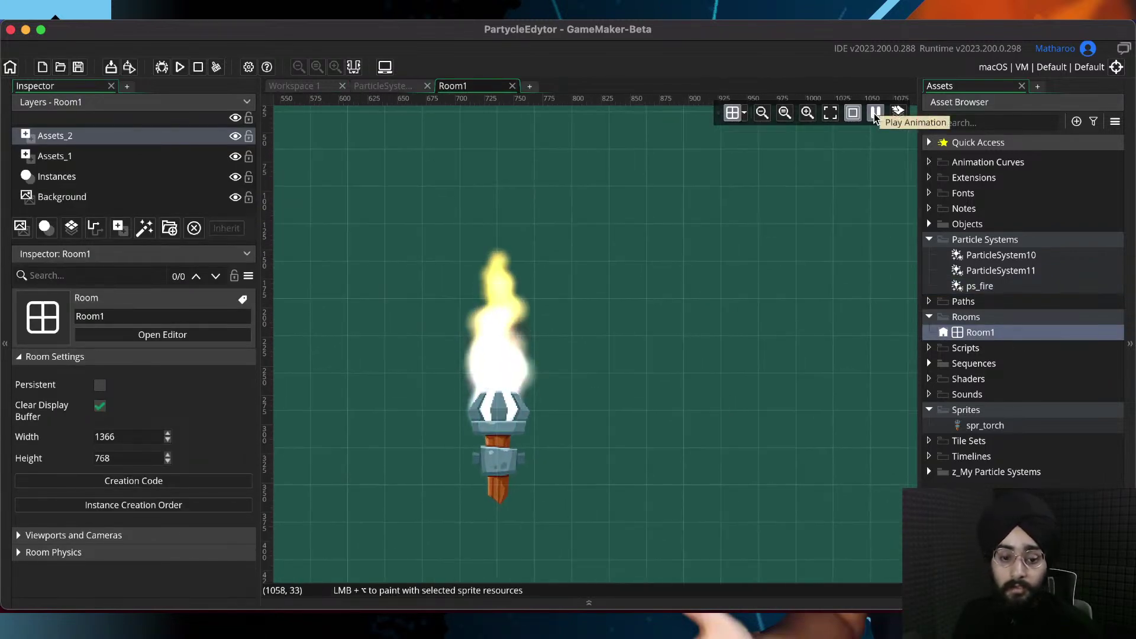
pyautogui.moveTo(505, 303); pyautogui.dragTo(764, 143, button='middle')
pyautogui.moveTo(383, 488); pyautogui.dragTo(582, 267, button='middle')
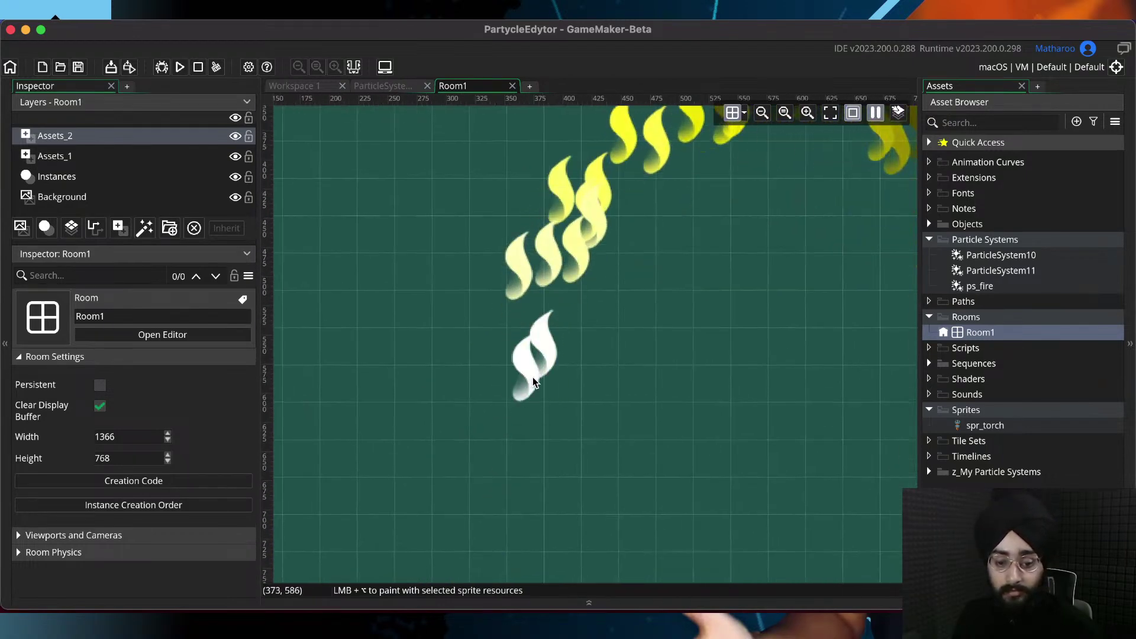
pyautogui.click(875, 113)
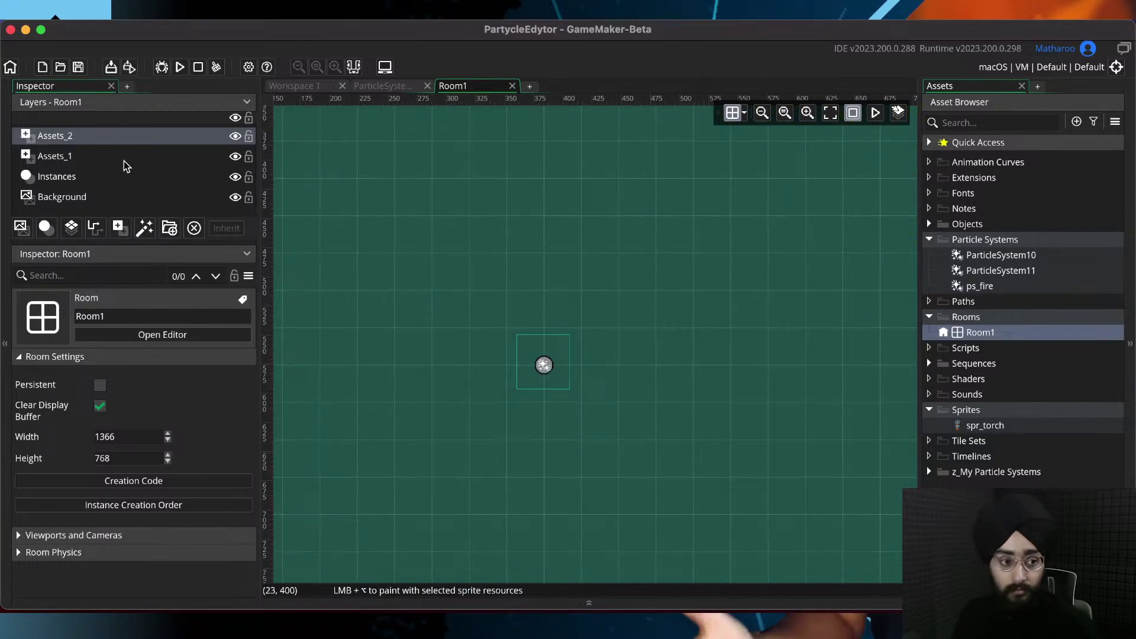
# Delete the ParticleSystem10 instance from the Assets_1 layer of Room1
pyautogui.click(151, 156)
pyautogui.click(544, 365)
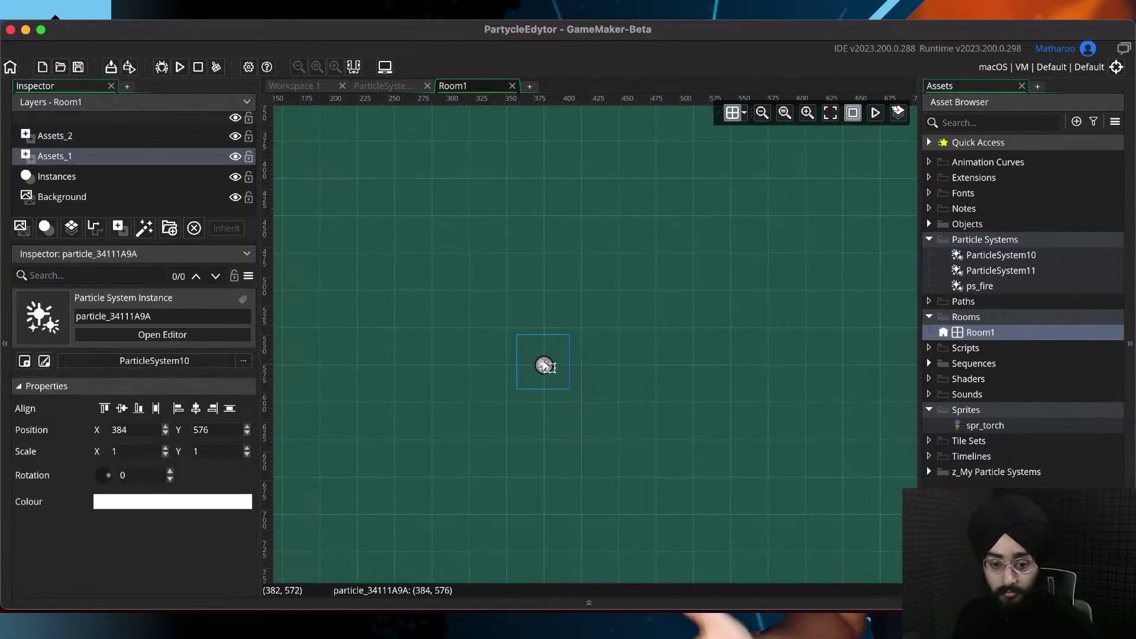
pyautogui.press('Delete')
# Select the Assets_2 layer, preview the torch's fire animation in the room, and close Room1
pyautogui.click(183, 137)
pyautogui.hscroll(5, 758, 276)
pyautogui.scroll(5, 759, 277)
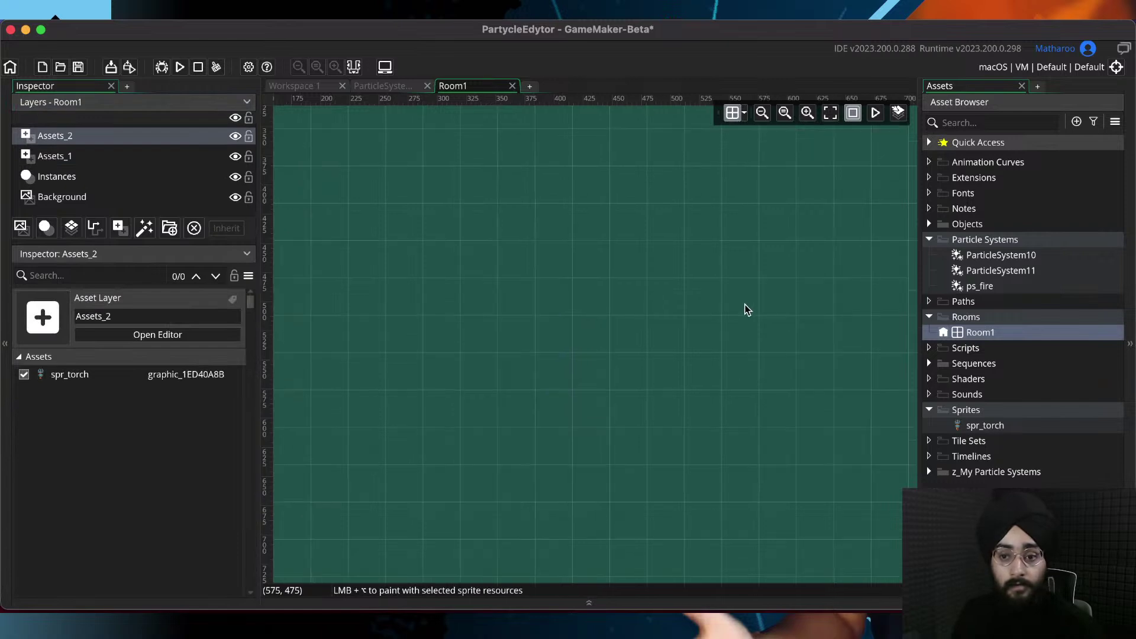
pyautogui.click(875, 113)
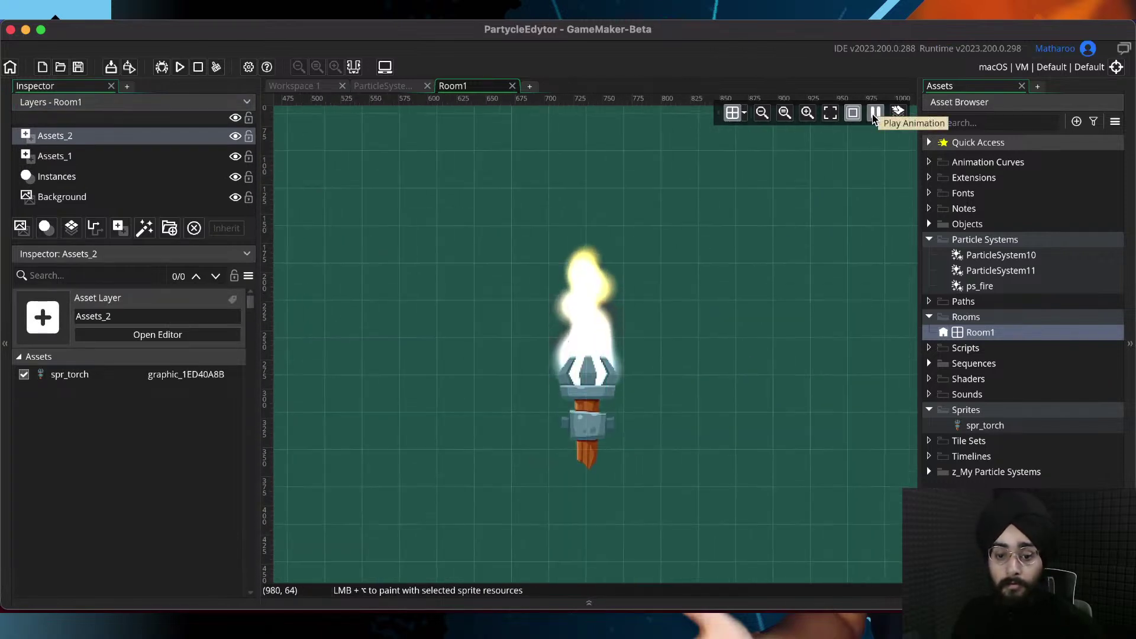
pyautogui.click(876, 113)
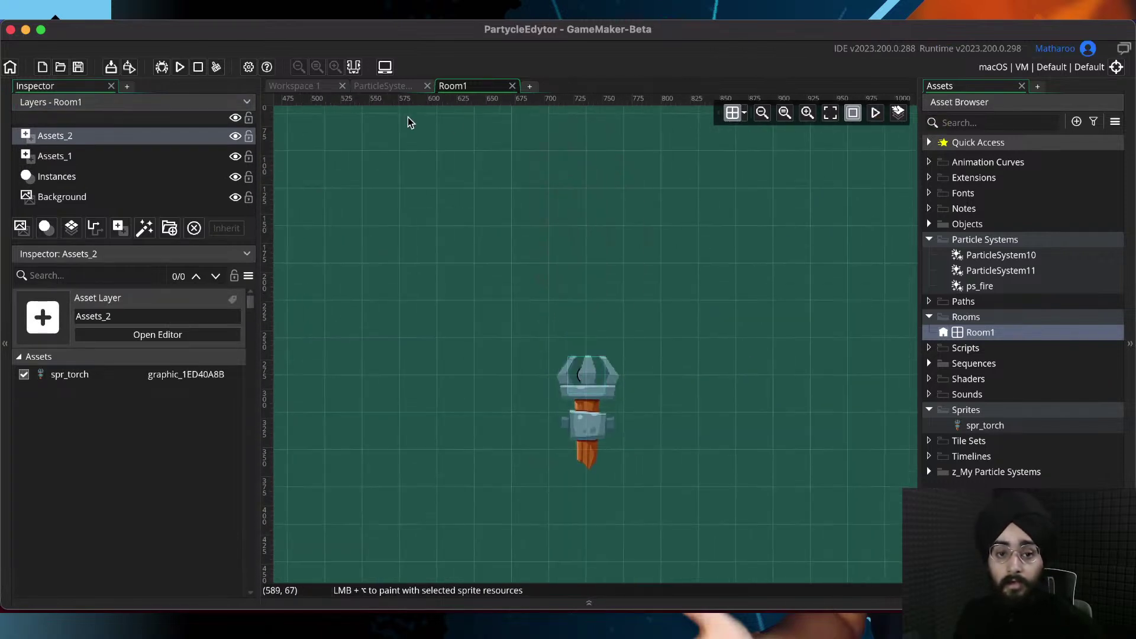
pyautogui.middleClick(472, 90)
# Add a new emitter named Embers to the fire particle system and give its particles the Pixel texture
pyautogui.click(274, 587)
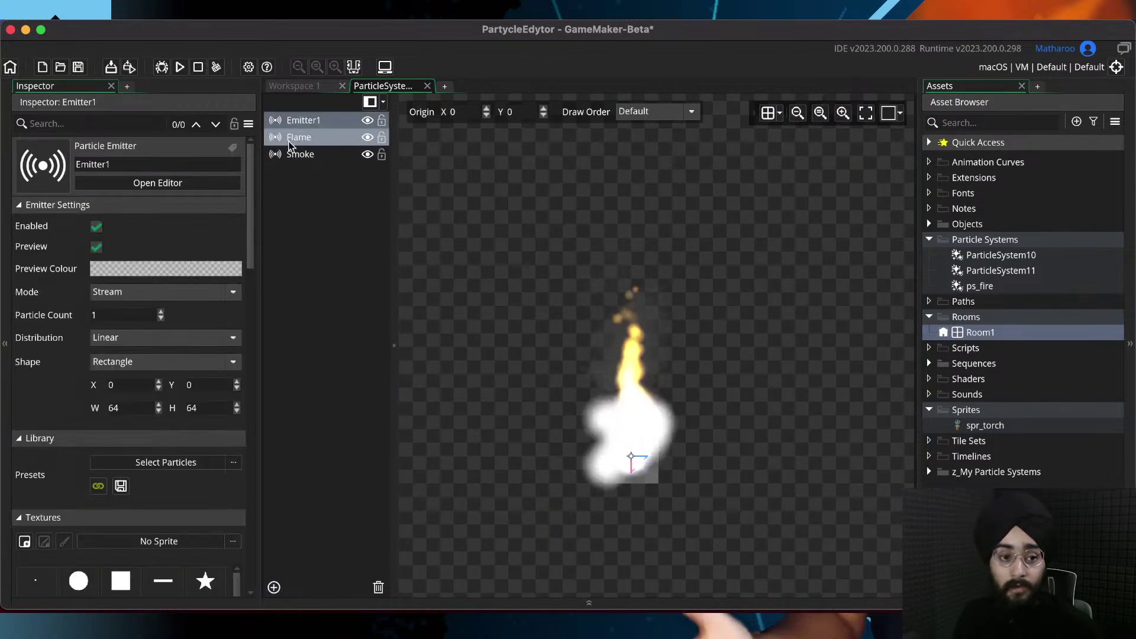
pyautogui.rightClick(302, 121)
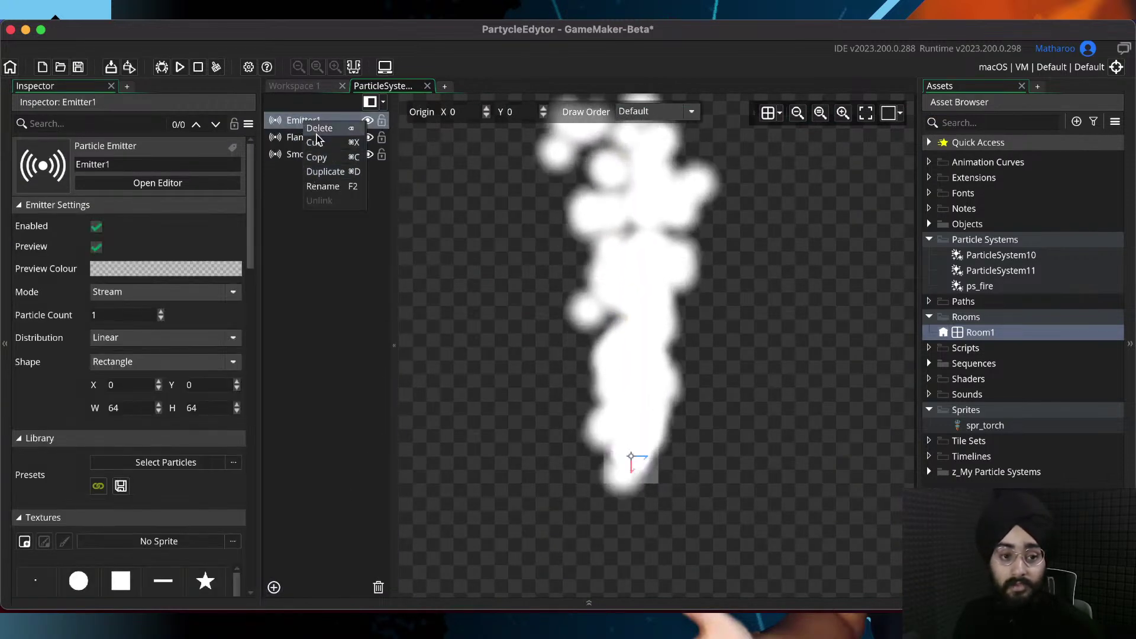
pyautogui.click(311, 186)
pyautogui.write('Embers')
pyautogui.press('Return')
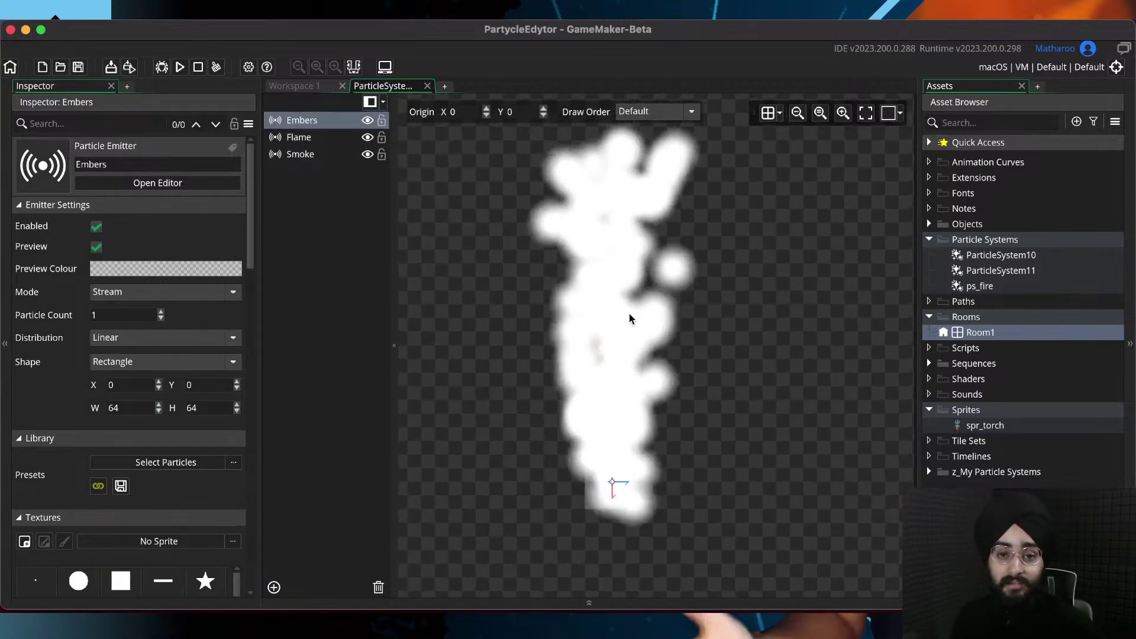
pyautogui.scroll(-5, 158, 414)
pyautogui.click(36, 419)
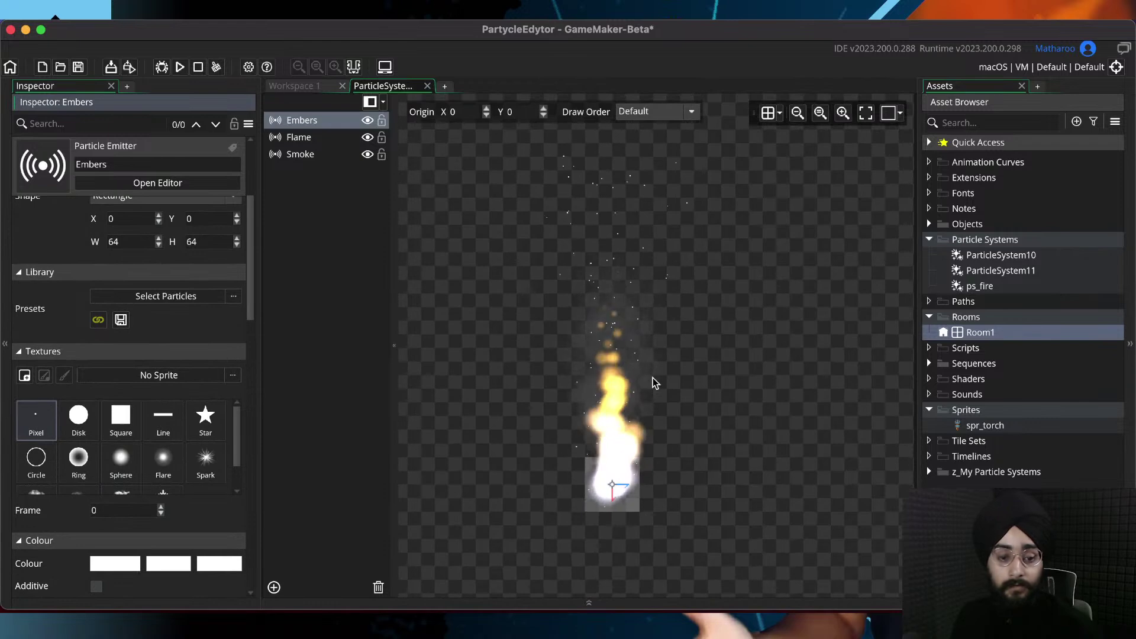
# Try Embers particle speeds of 1 to 2 and 2 to 3, and settle on a minimum of 1 and a maximum of 3
pyautogui.scroll(-12, 122, 320)
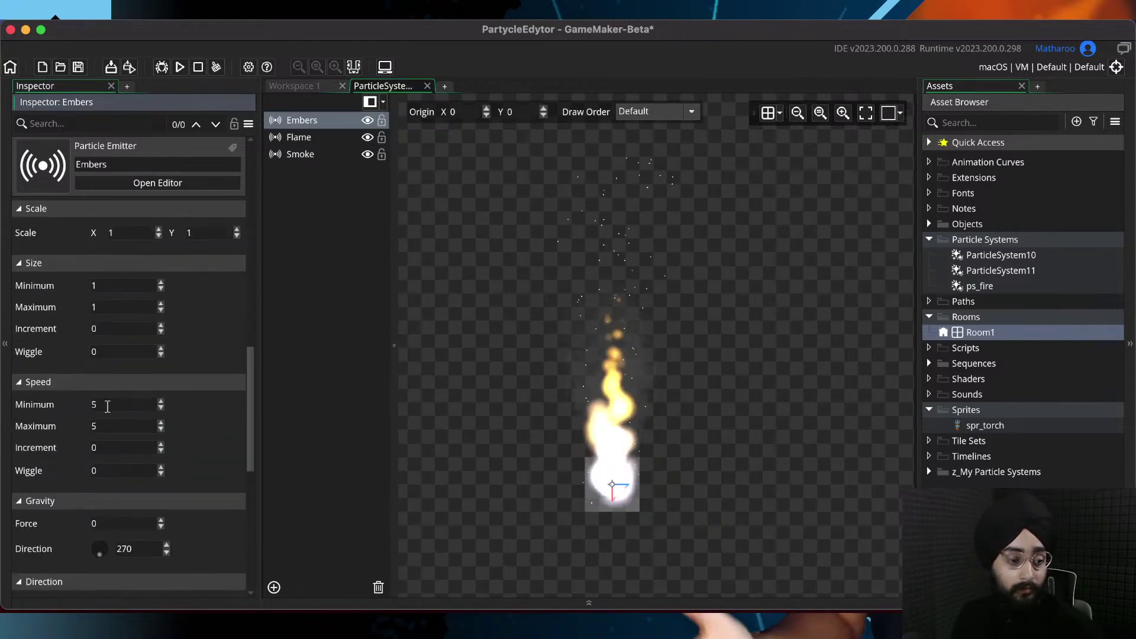
pyautogui.press('super+s')
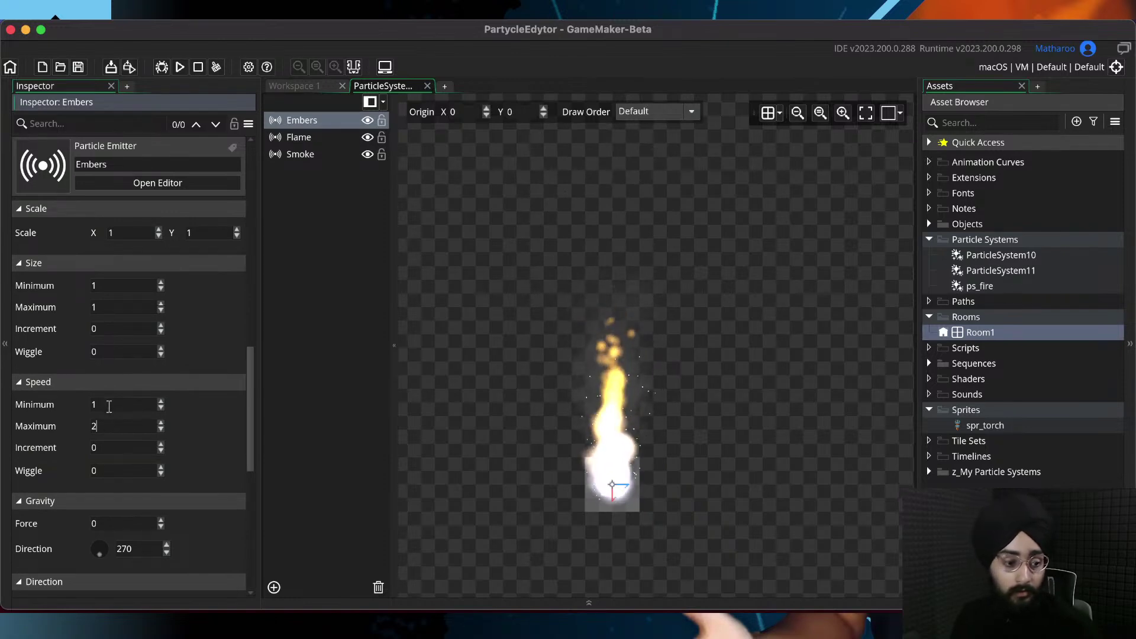
pyautogui.press('super+s')
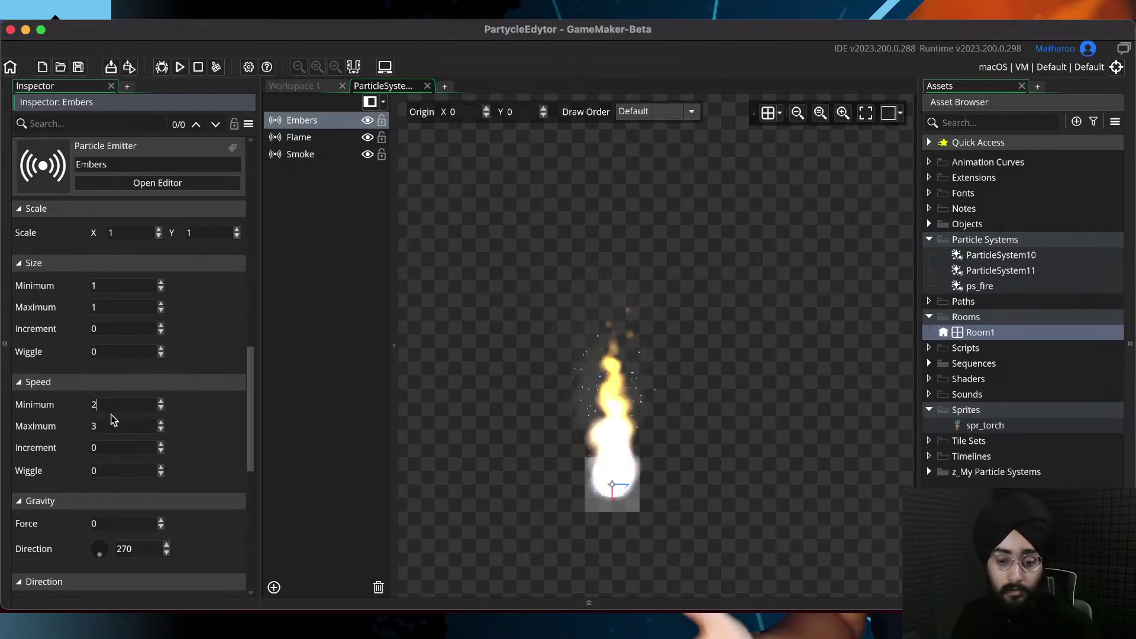
pyautogui.write('1')
pyautogui.moveTo(104, 427); pyautogui.dragTo(82, 426)
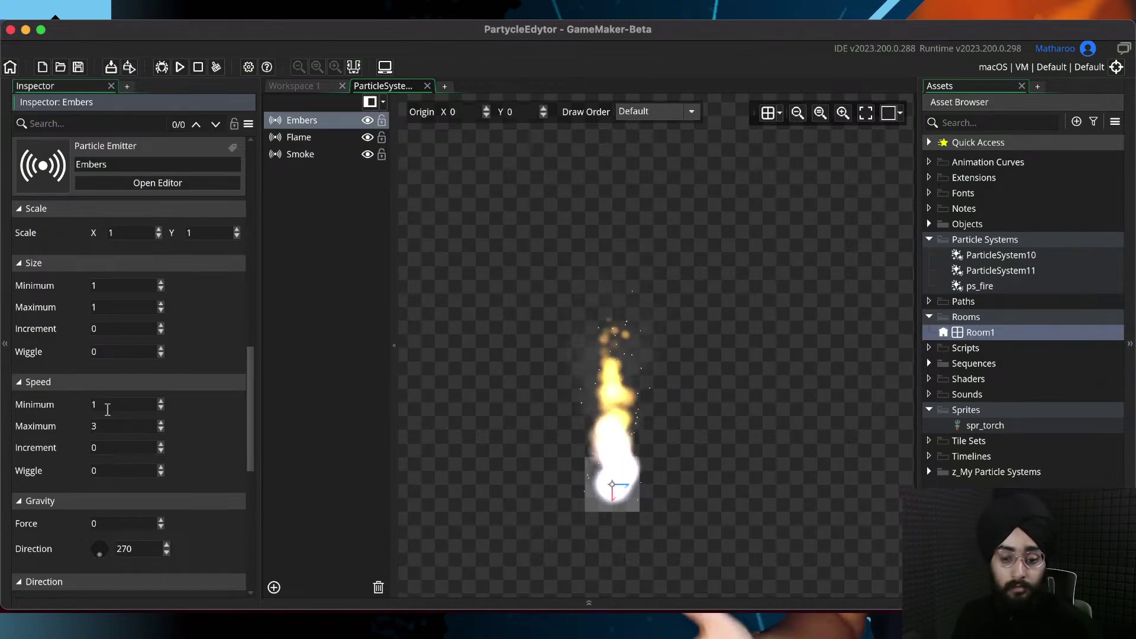
# Shrink the Embers emitter's rectangle around the base of the flame and save the project
pyautogui.moveTo(517, 468); pyautogui.dragTo(517, 376, button='middle')
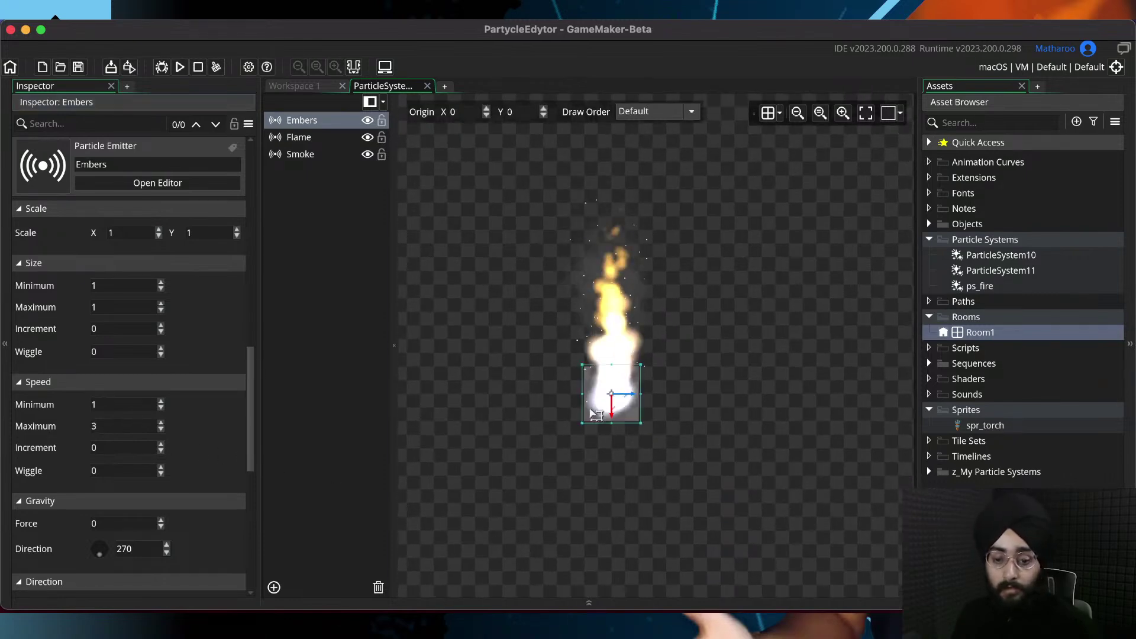
pyautogui.scroll(3, 617, 461)
pyautogui.moveTo(547, 266); pyautogui.dragTo(576, 294)
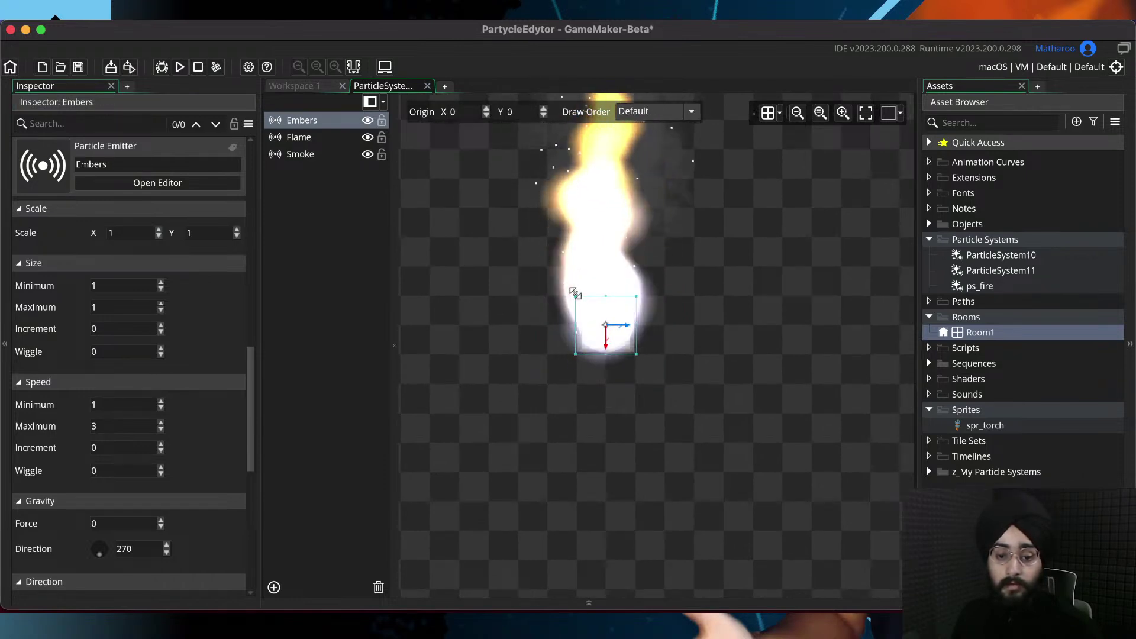
pyautogui.click(500, 278)
pyautogui.moveTo(587, 267); pyautogui.dragTo(588, 423, button='middle')
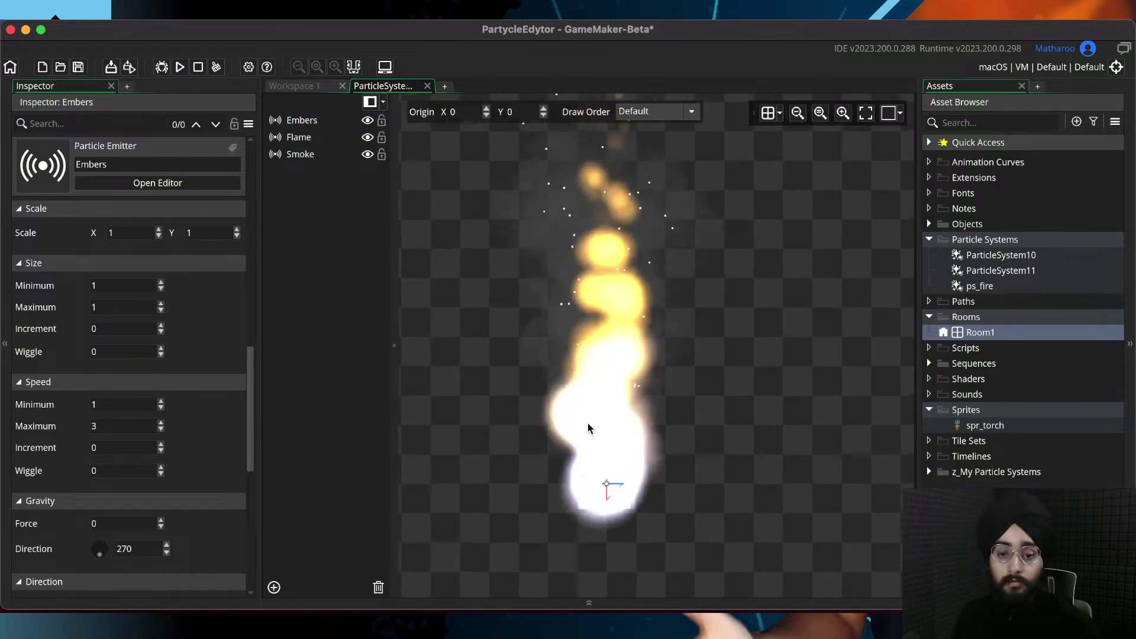
pyautogui.scroll(-3, 536, 338)
pyautogui.press('super+s')
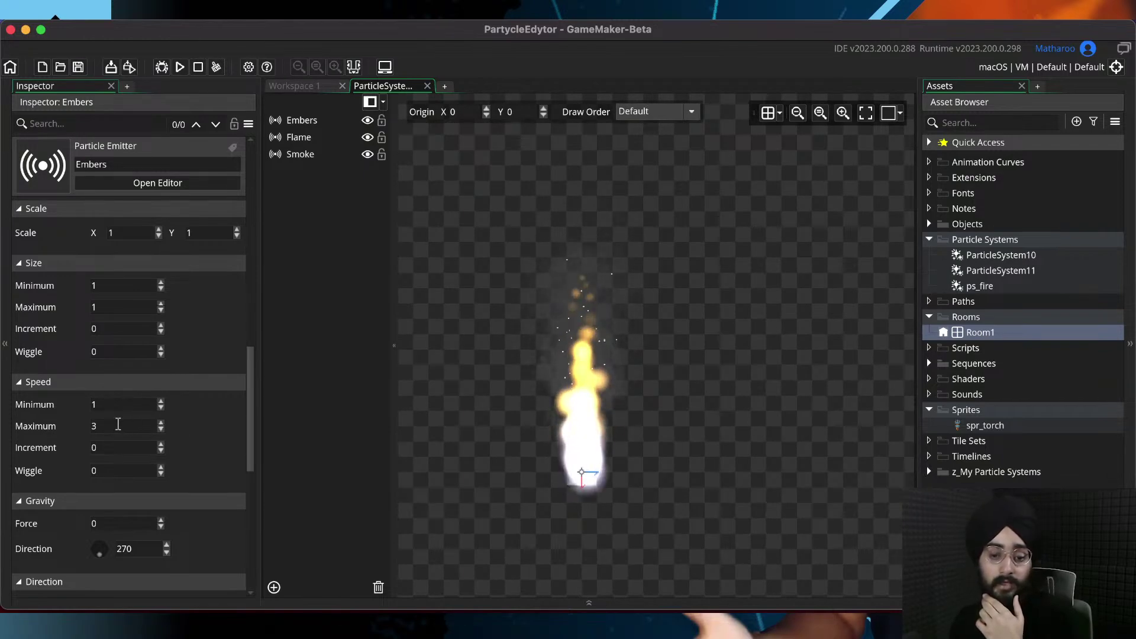
# Set the Embers maximum speed to 5 and particle life to a minimum of 30 and a maximum of 50, and save
pyautogui.click(95, 428)
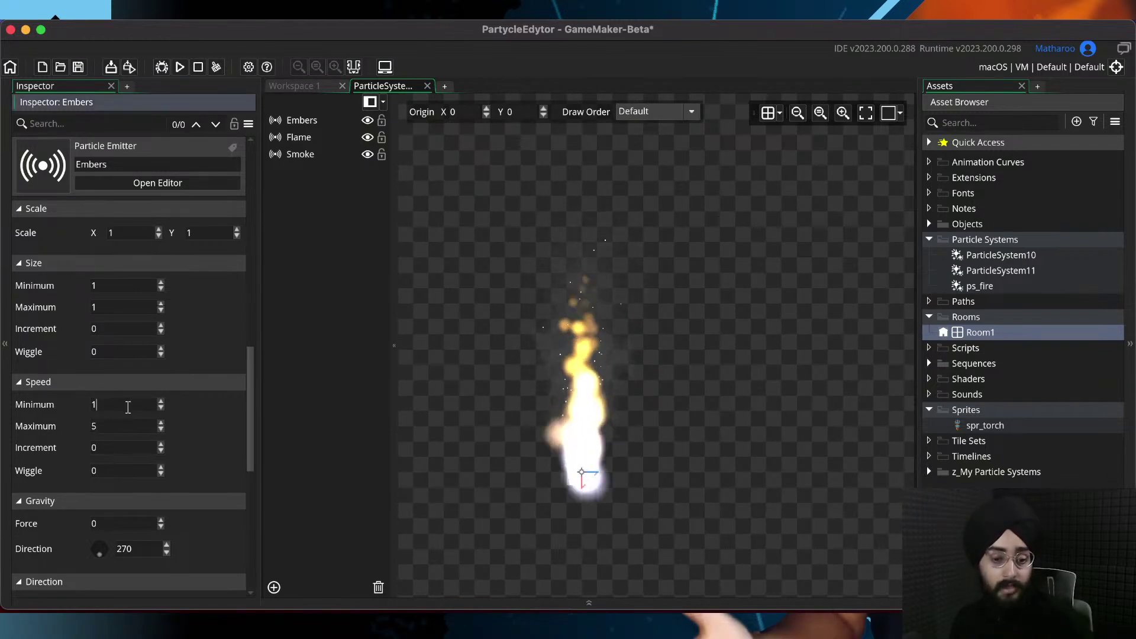
pyautogui.scroll(5, 176, 484)
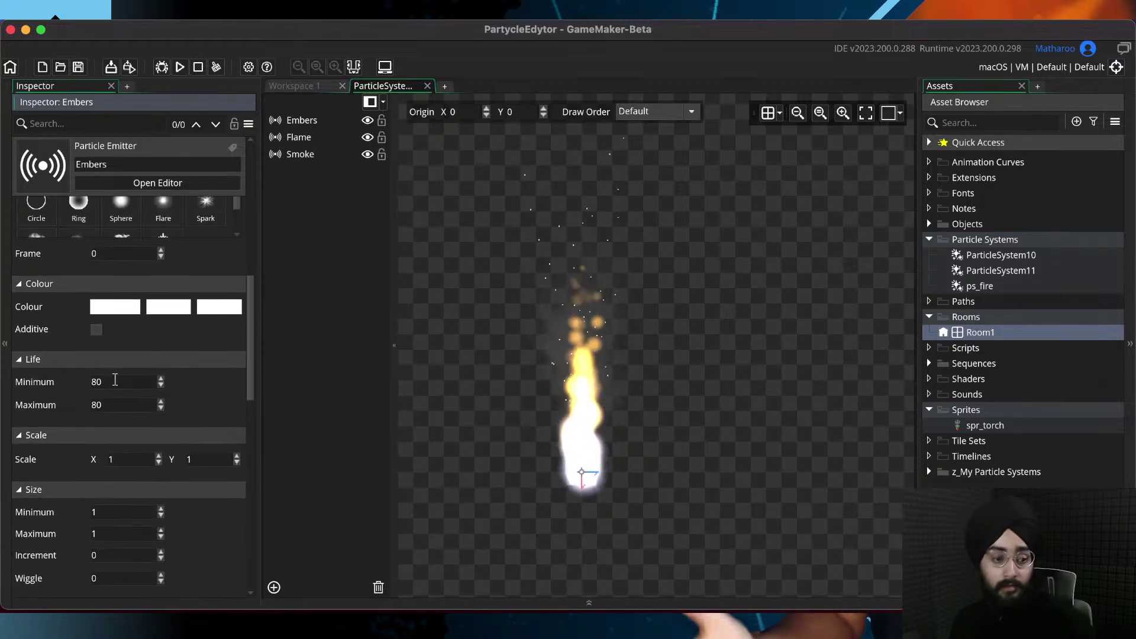
pyautogui.doubleClick(96, 382)
pyautogui.write('30')
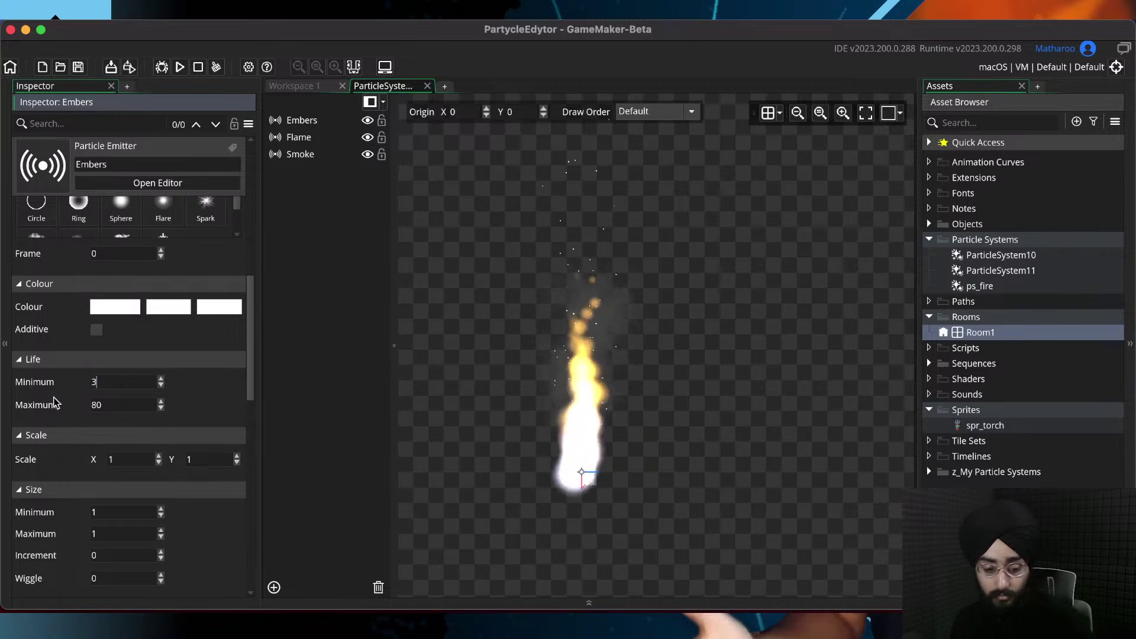
pyautogui.click(112, 406)
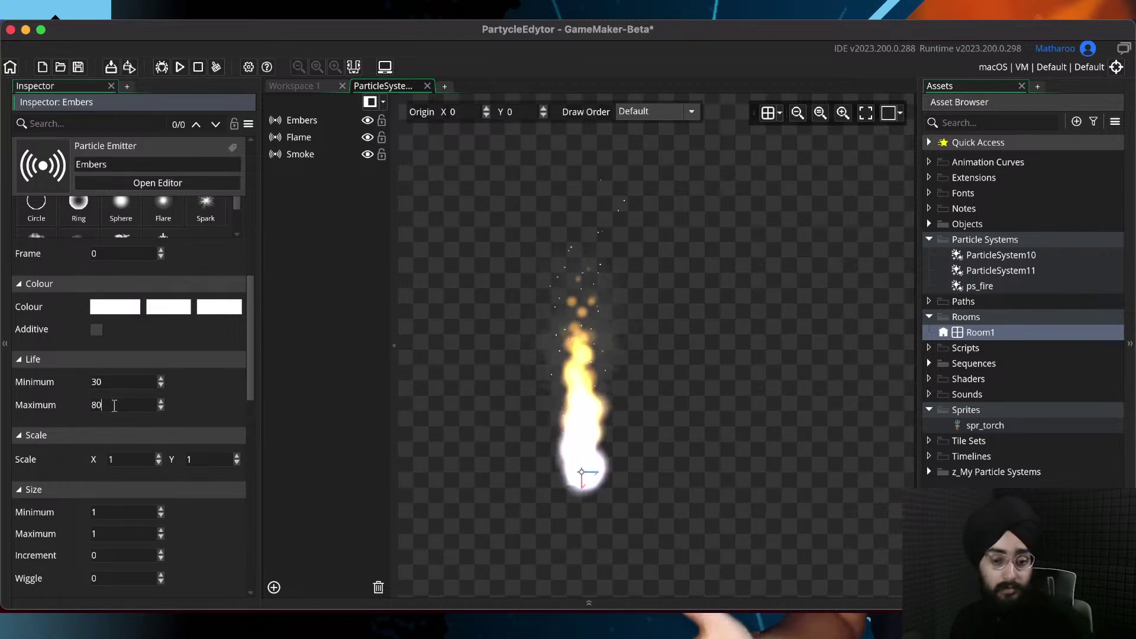
pyautogui.press('BackSpace')
pyautogui.press('BackSpace')
pyautogui.write('50')
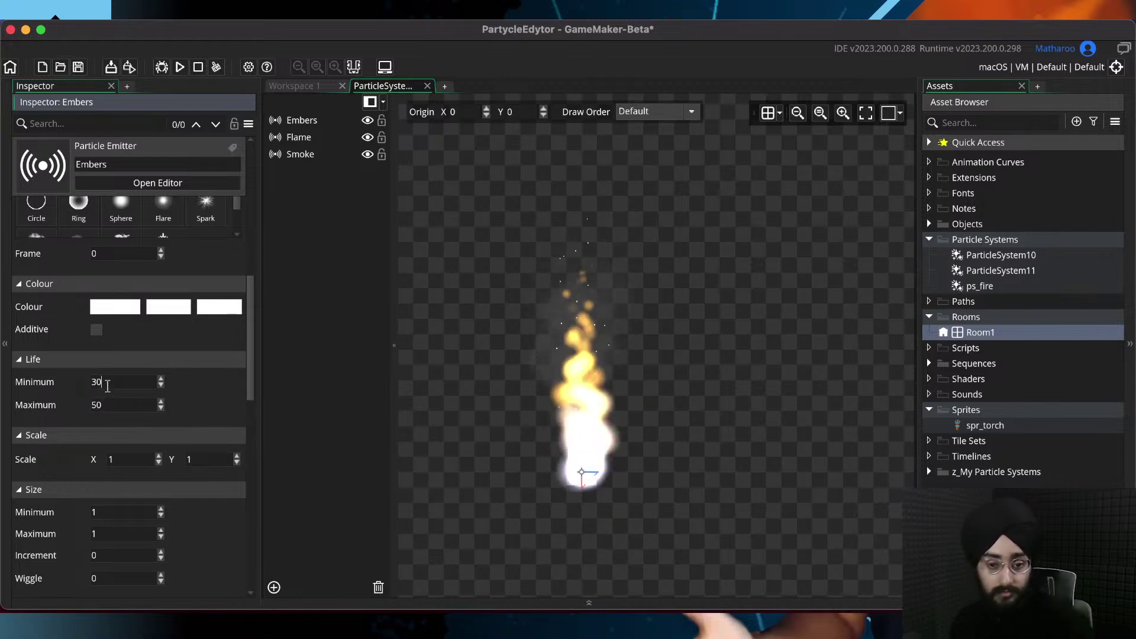
pyautogui.press('super+s')
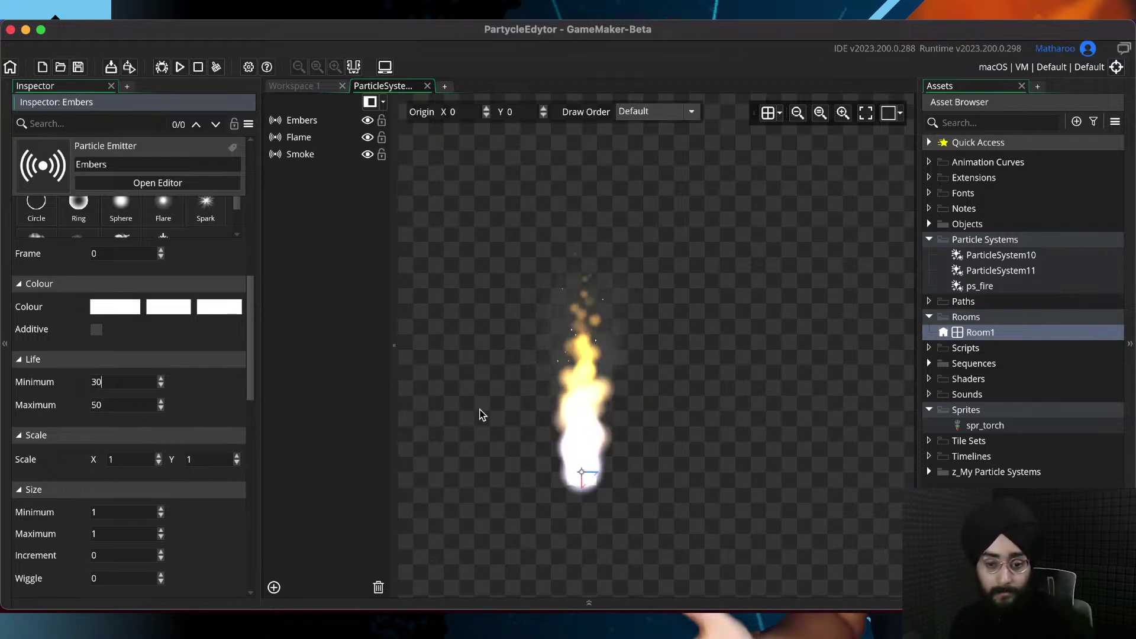
# Set the Embers particle direction to a minimum of 60 and a maximum of 120
pyautogui.moveTo(571, 414); pyautogui.dragTo(564, 387)
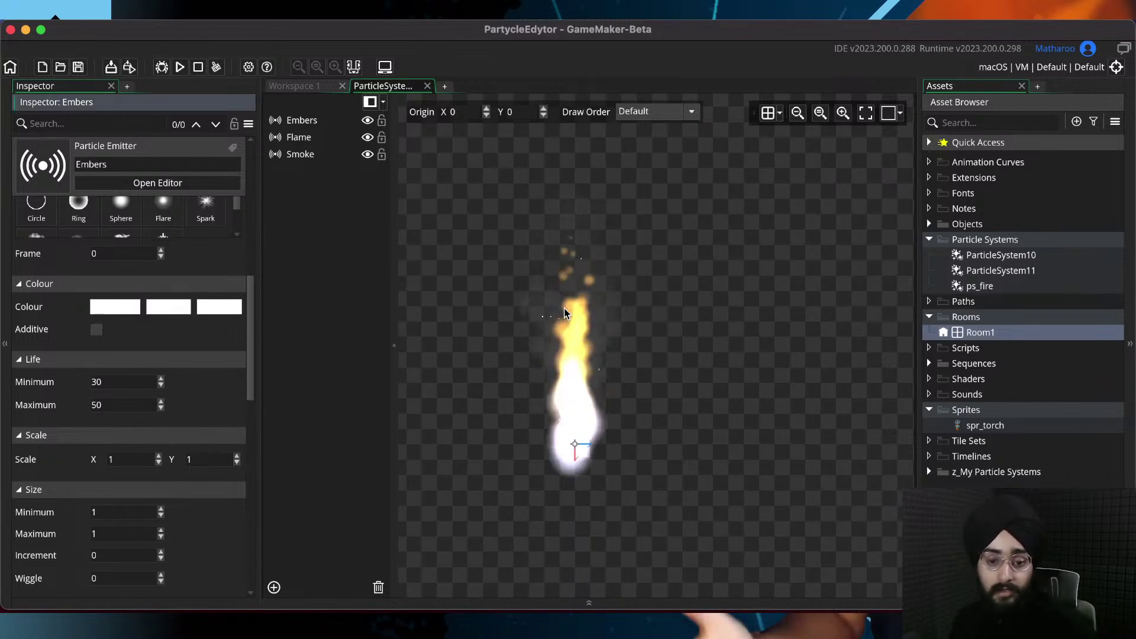
pyautogui.scroll(-10, 153, 420)
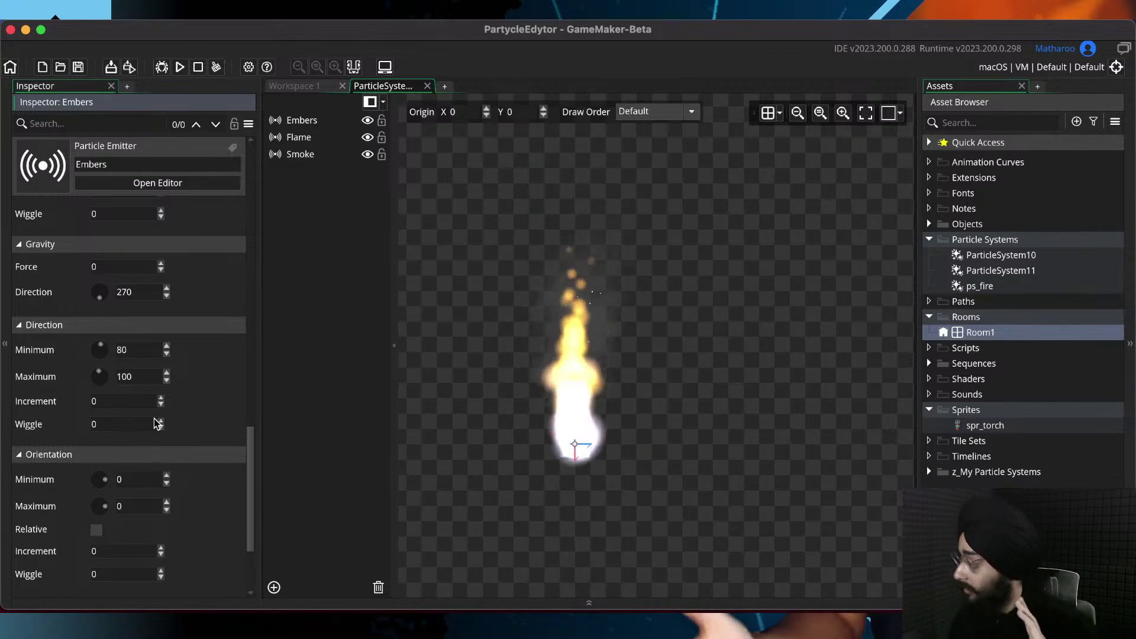
pyautogui.scroll(-4, 216, 453)
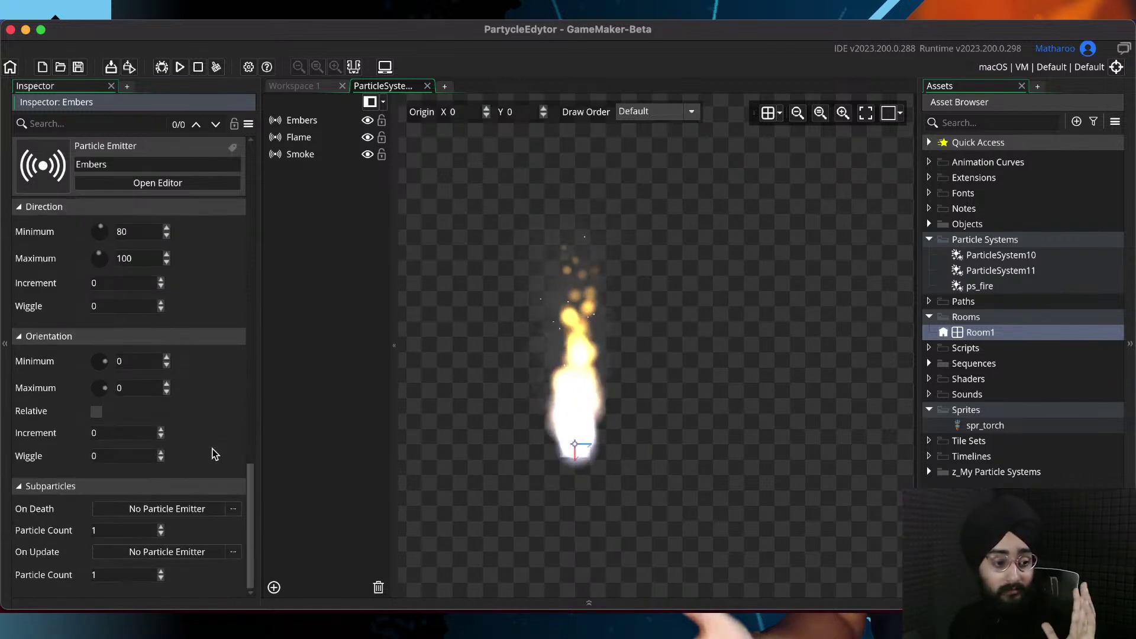
pyautogui.scroll(1, 159, 343)
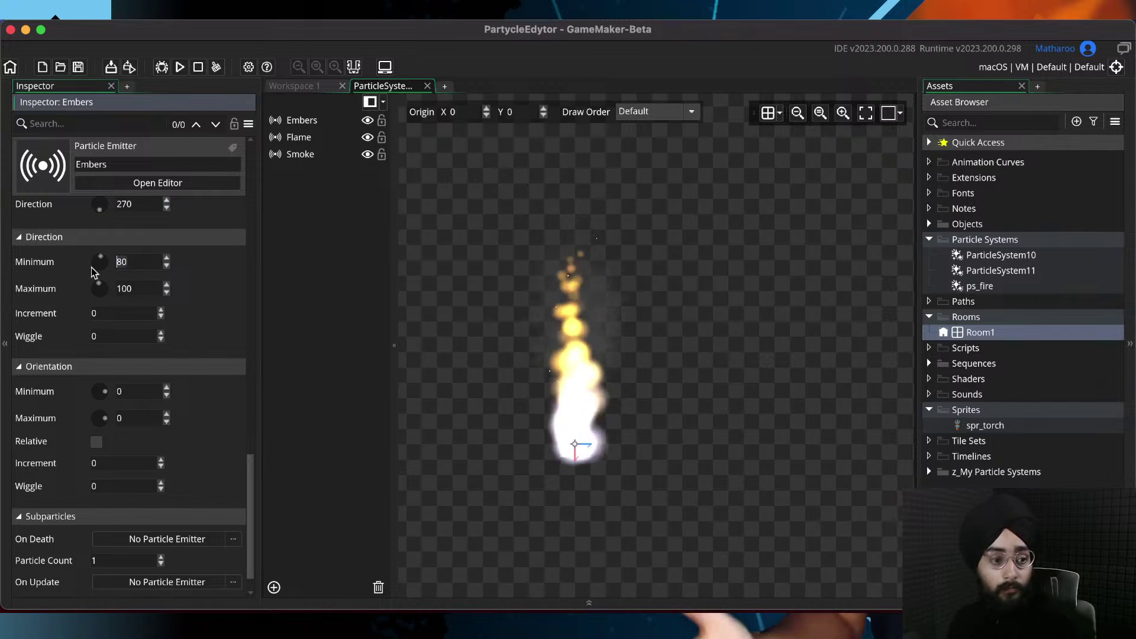
pyautogui.write('0')
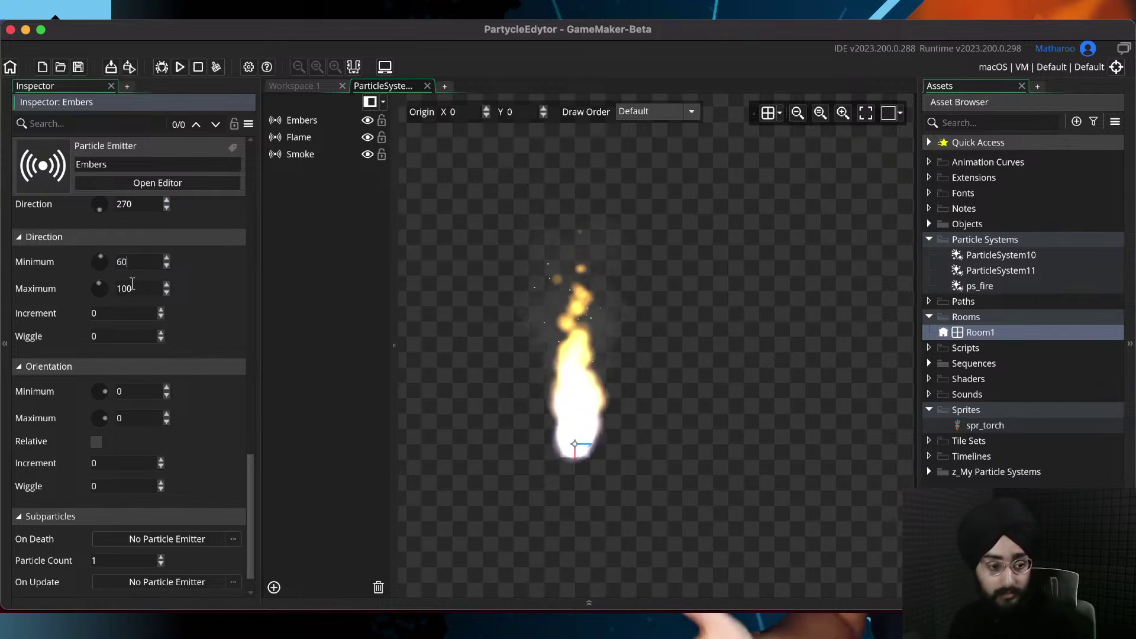
pyautogui.moveTo(138, 291); pyautogui.dragTo(71, 293)
pyautogui.write('120')
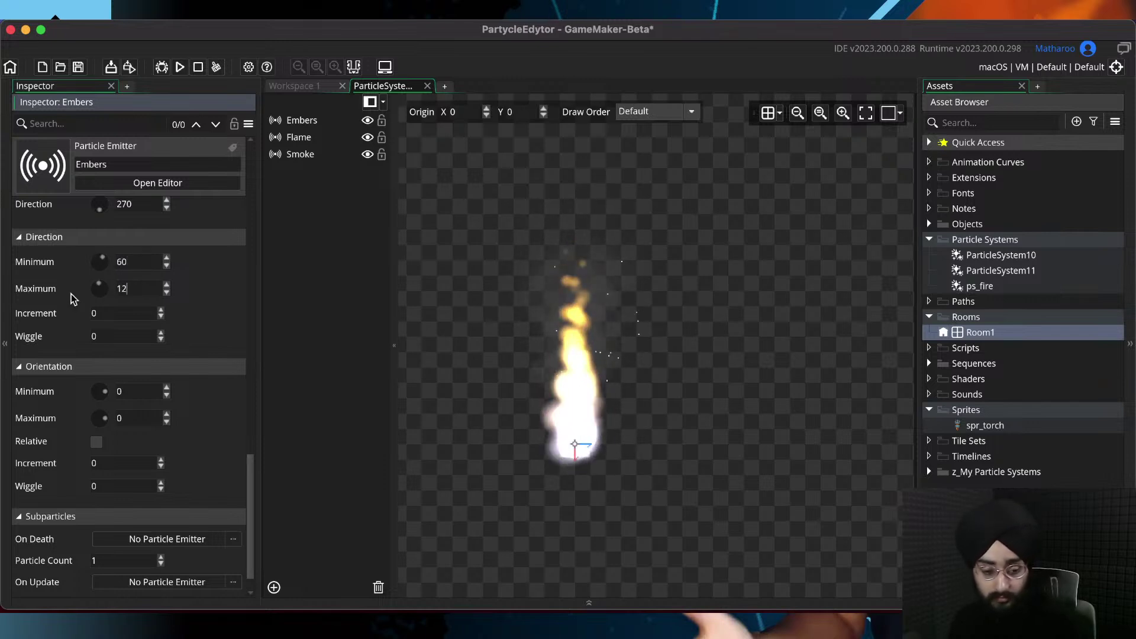
pyautogui.click(135, 267)
# Try an Embers direction wiggle of 5, settle on 20, and save the project
pyautogui.moveTo(615, 445); pyautogui.dragTo(617, 370)
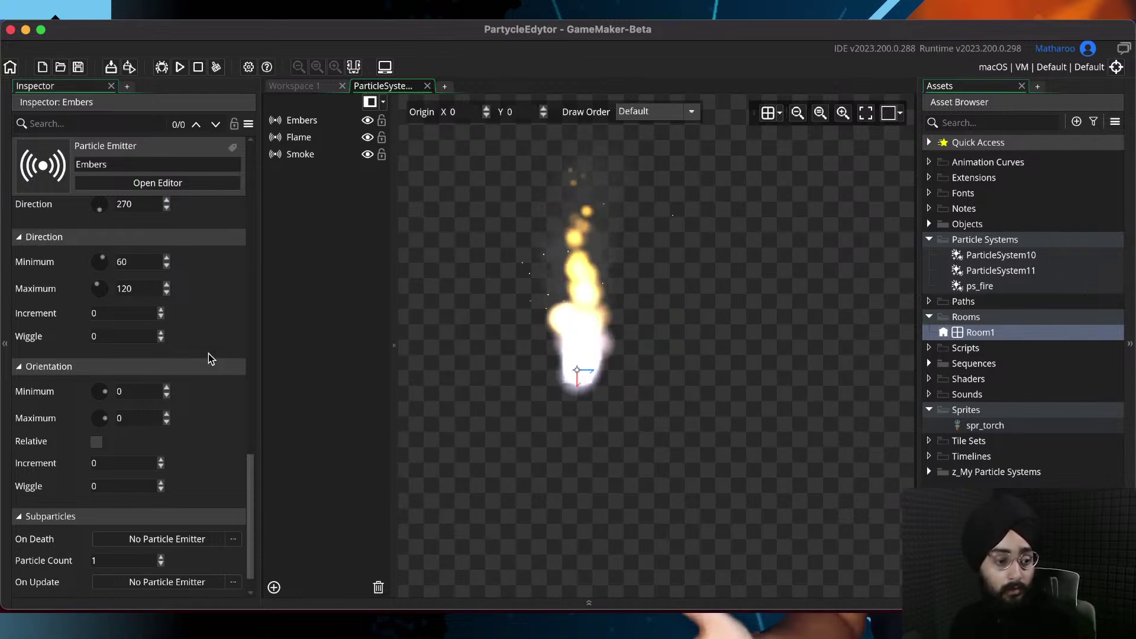
pyautogui.click(119, 337)
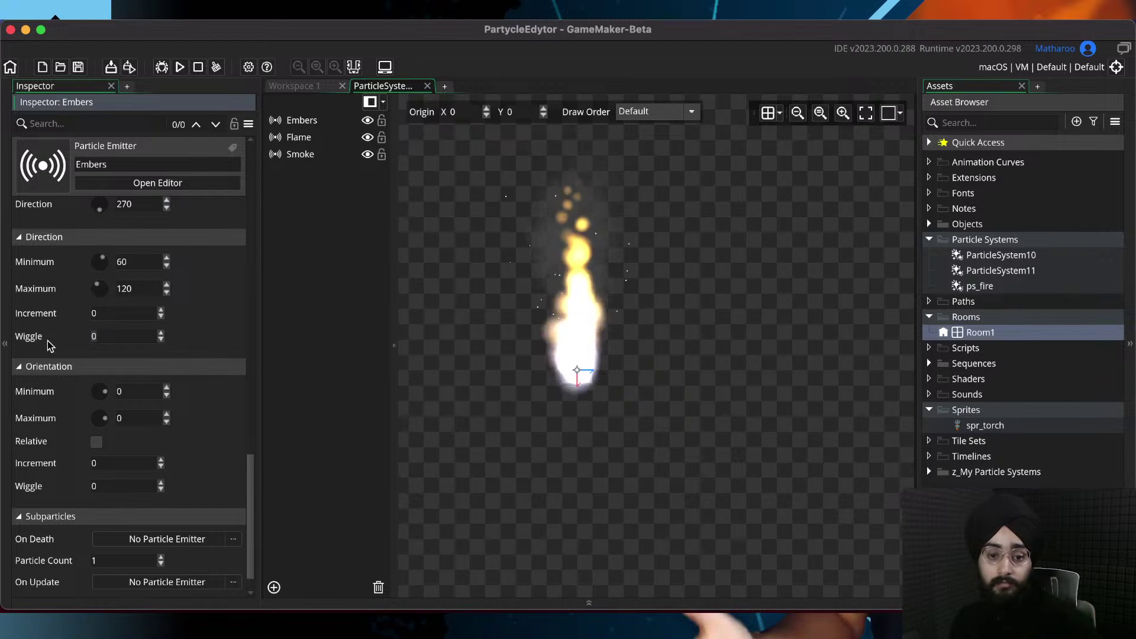
pyautogui.press('BackSpace')
pyautogui.write('5')
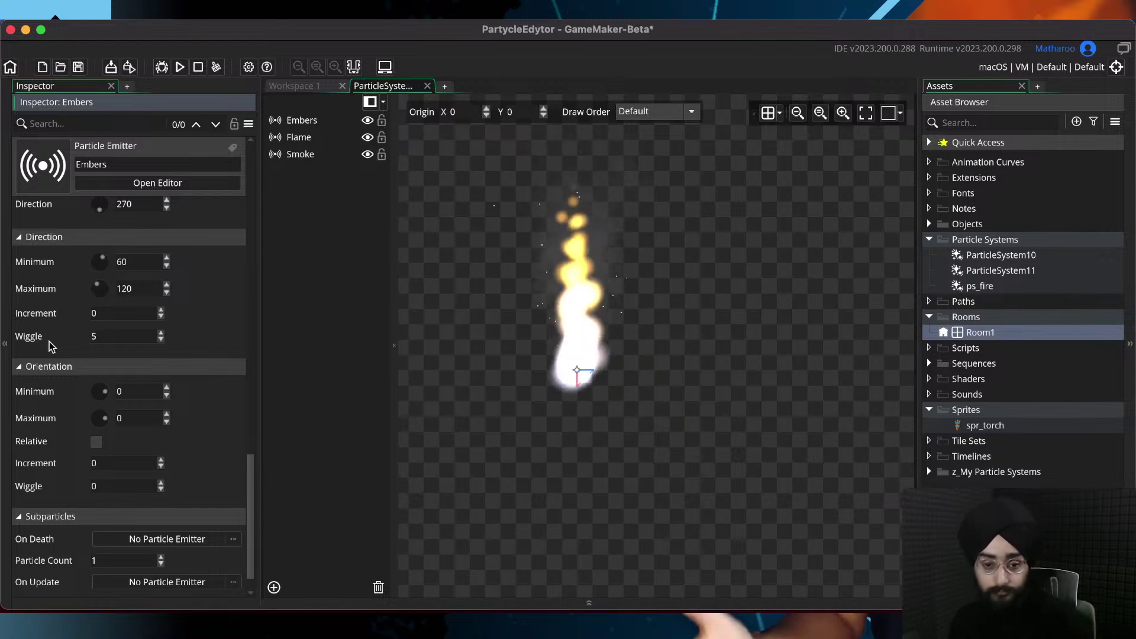
pyautogui.press('BackSpace')
pyautogui.write('20')
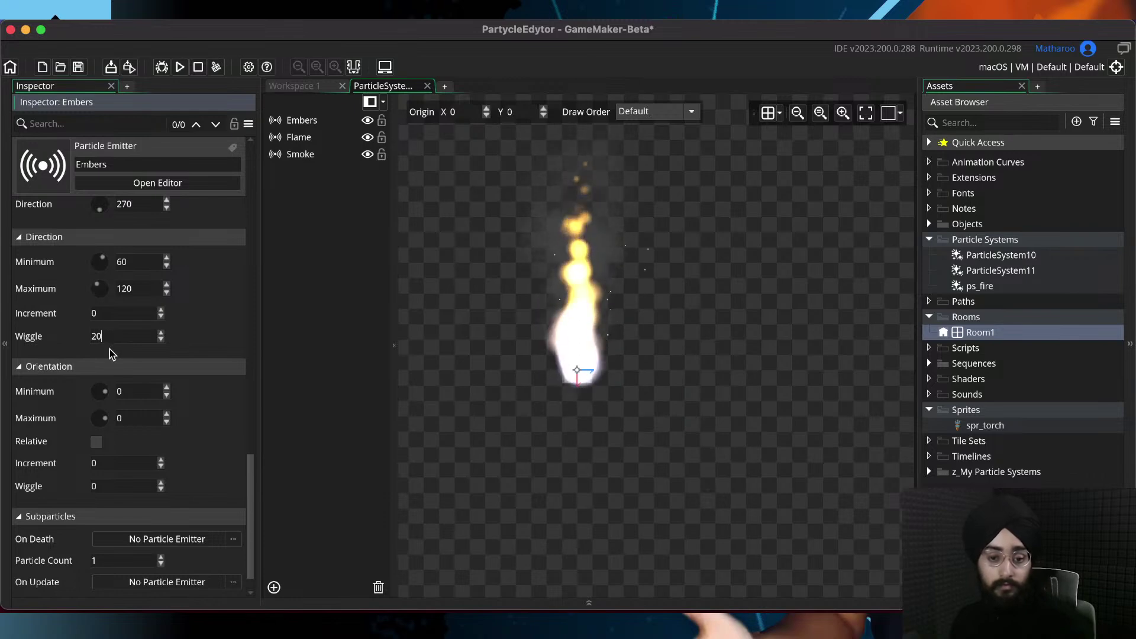
pyautogui.press('super+s')
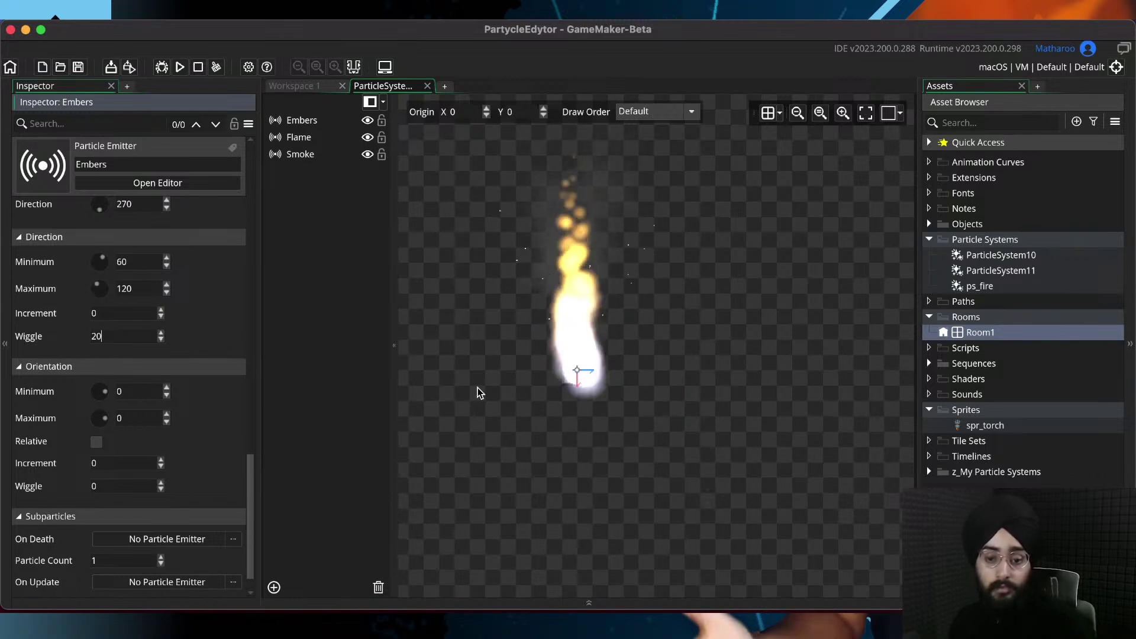
# Select the Smoke emitter and shrink its rectangle around the base of the flame
pyautogui.click(570, 373)
pyautogui.scroll(4, 565, 403)
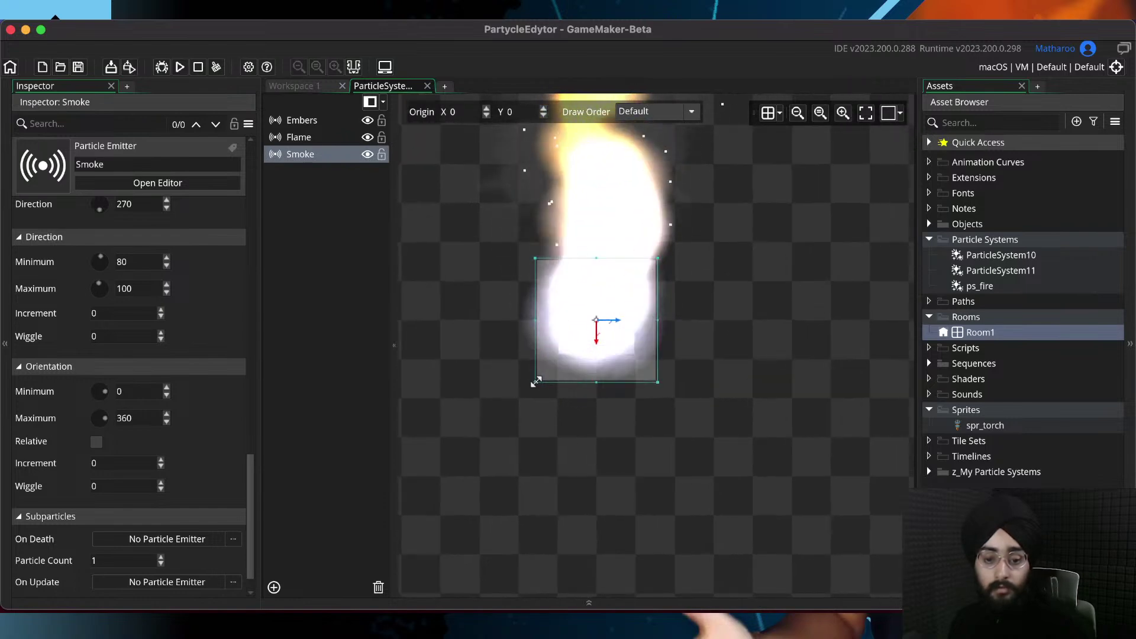
pyautogui.click(497, 388)
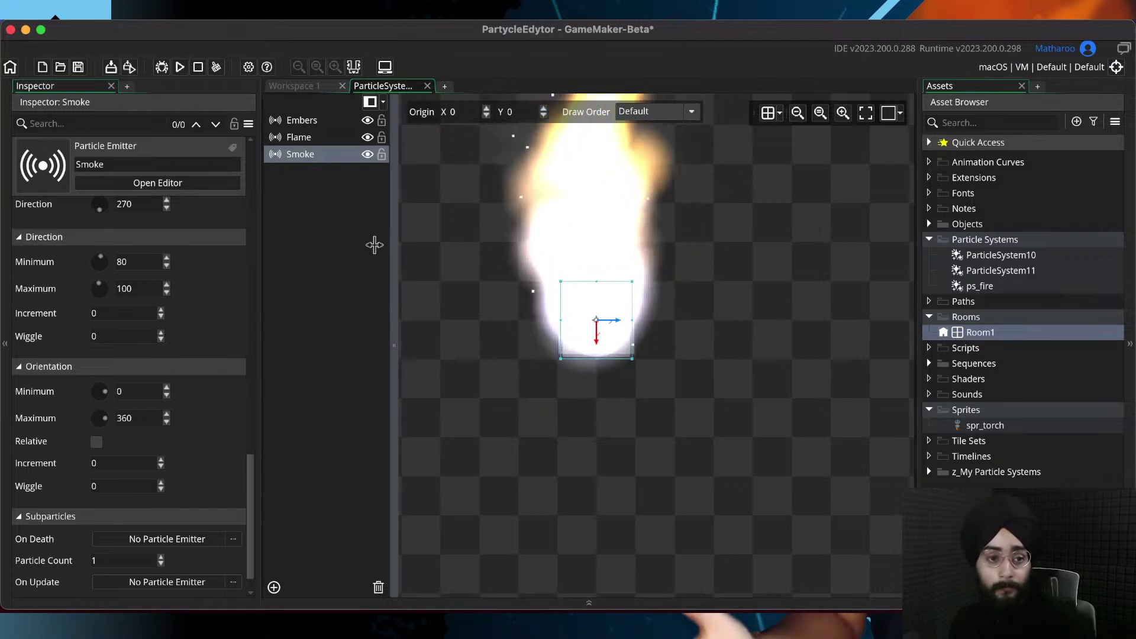
# Enlarge the Embers emitter's rectangle to about 45 by 38 and set its distribution to Gaussian
pyautogui.click(313, 124)
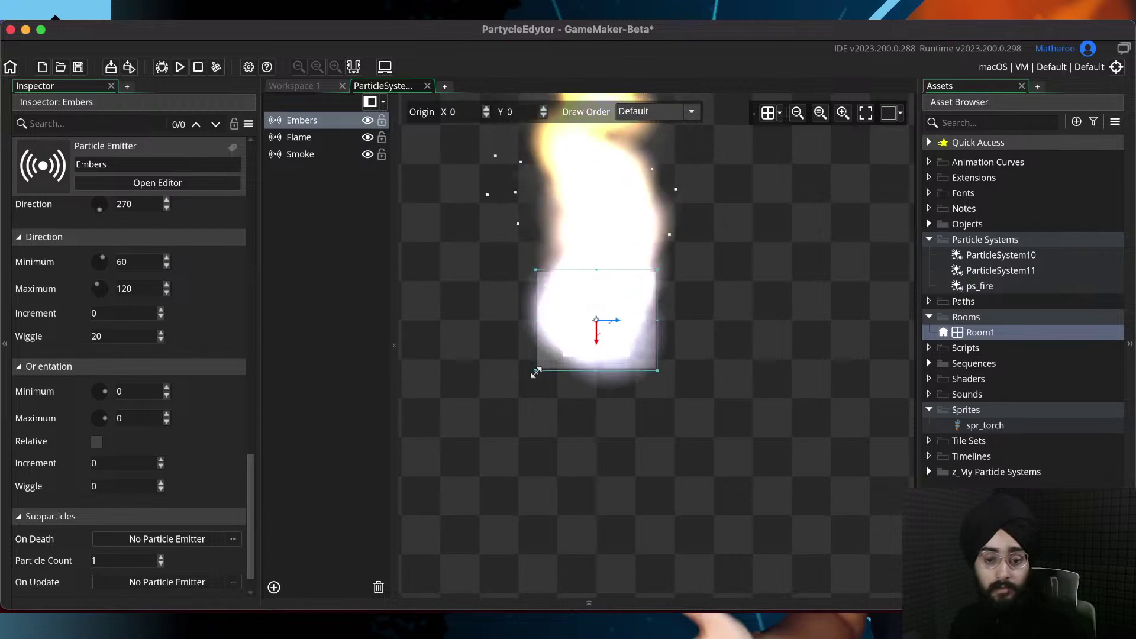
pyautogui.scroll(10, 165, 361)
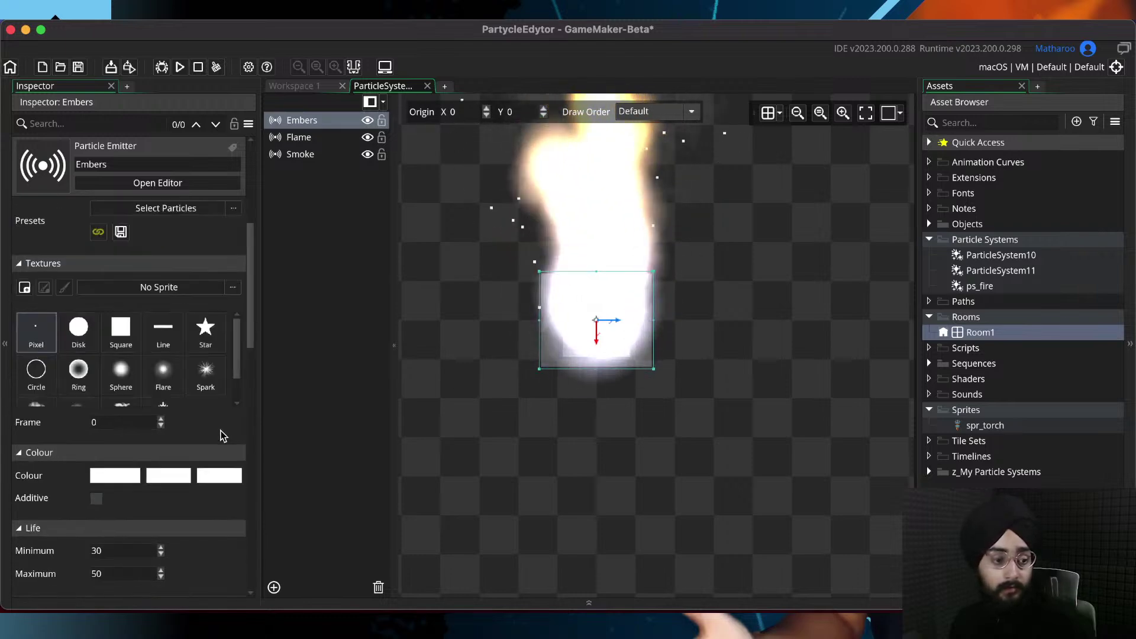
pyautogui.click(163, 347)
pyautogui.click(154, 368)
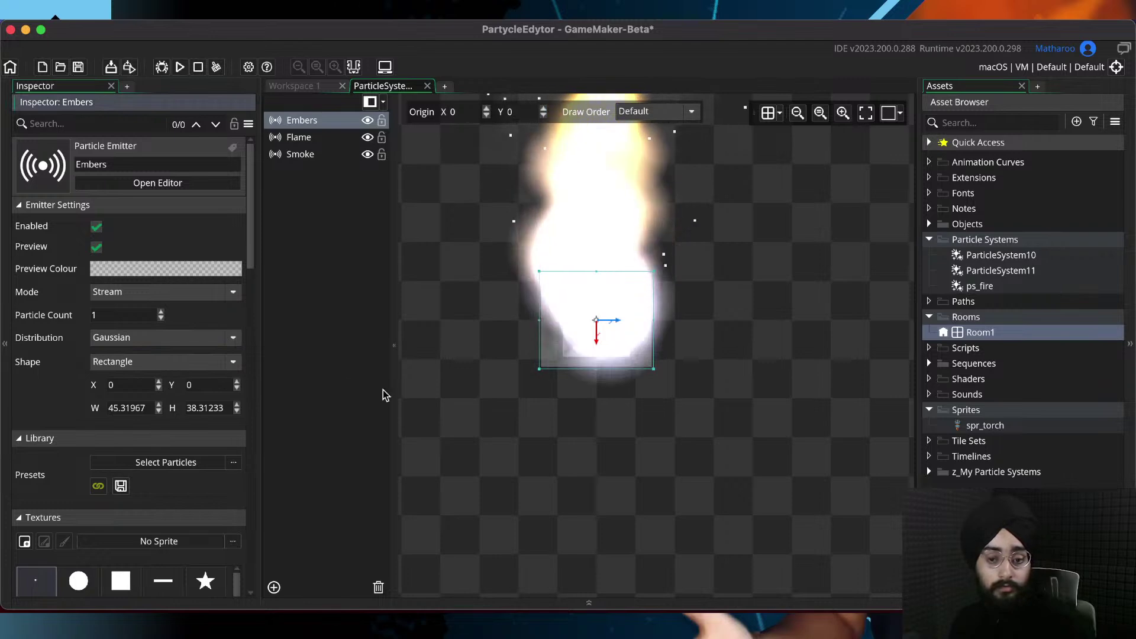
pyautogui.click(314, 365)
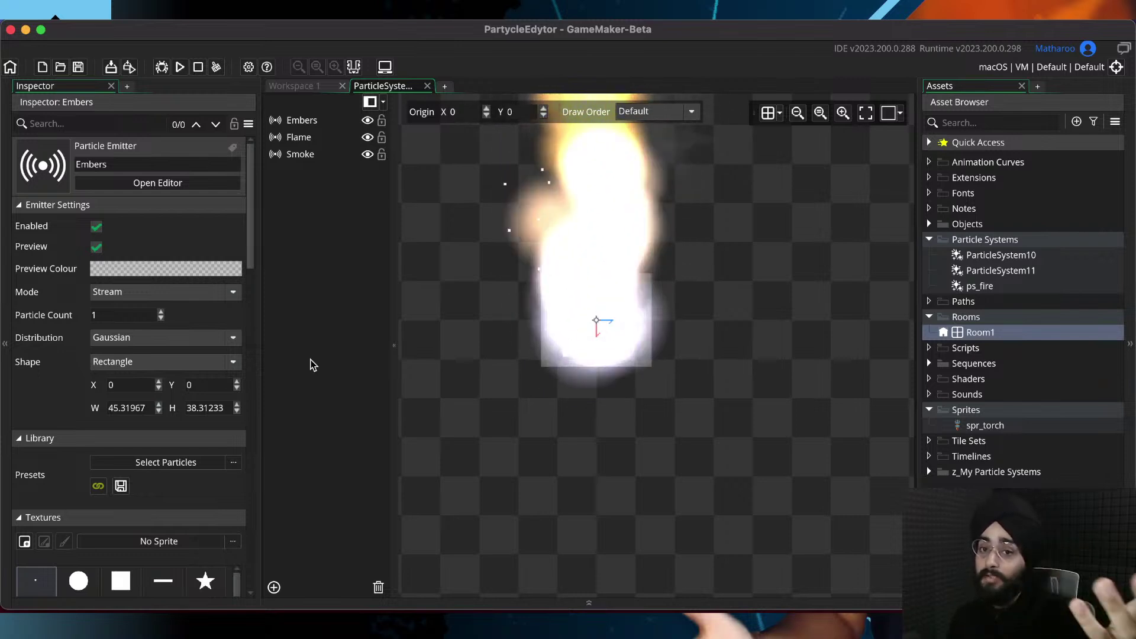
# Set the middle colour of the Embers particles to orange, FFAA00
pyautogui.moveTo(537, 273); pyautogui.dragTo(514, 393, button='middle')
pyautogui.scroll(-4, 527, 371)
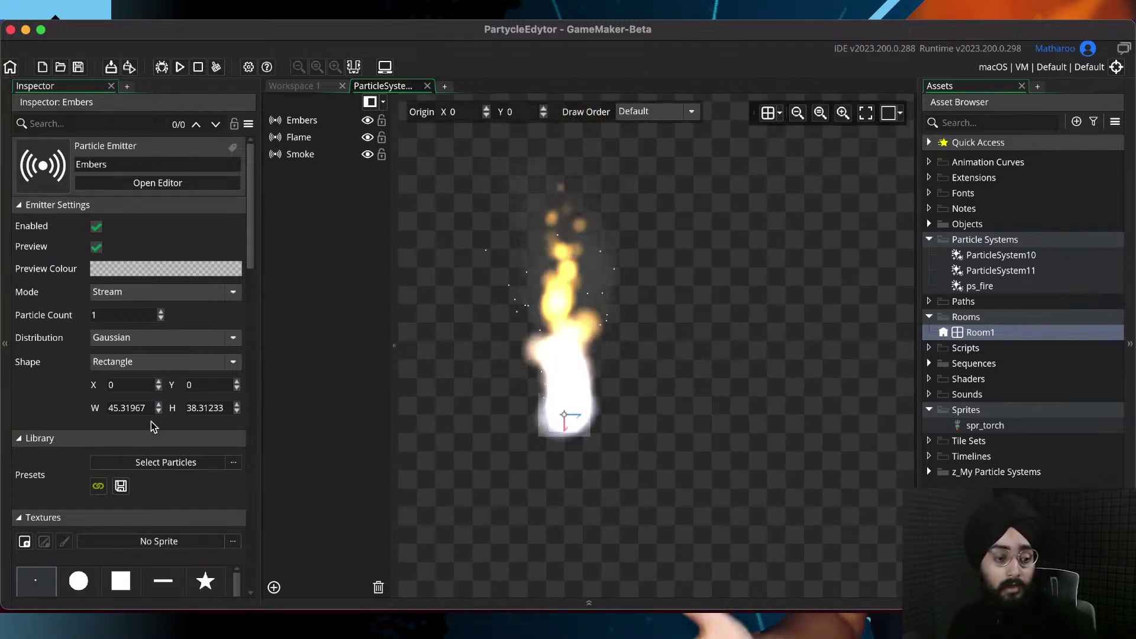
pyautogui.scroll(-5, 154, 417)
pyautogui.scroll(-1, 172, 515)
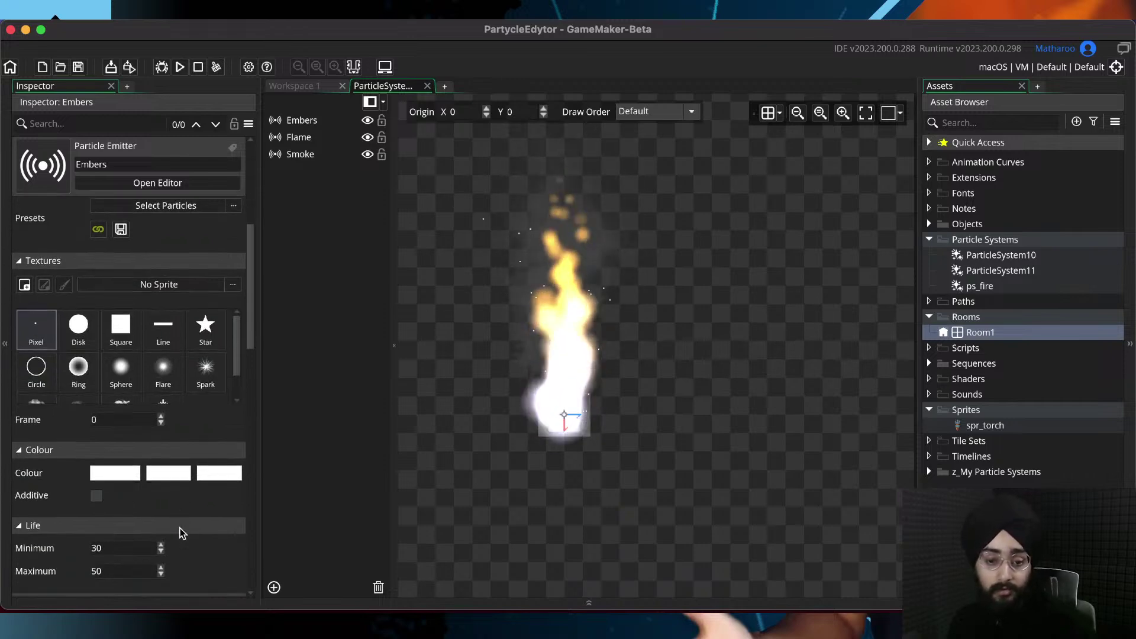
pyautogui.scroll(-2, 170, 490)
pyautogui.click(166, 398)
pyautogui.moveTo(81, 156); pyautogui.dragTo(46, 100)
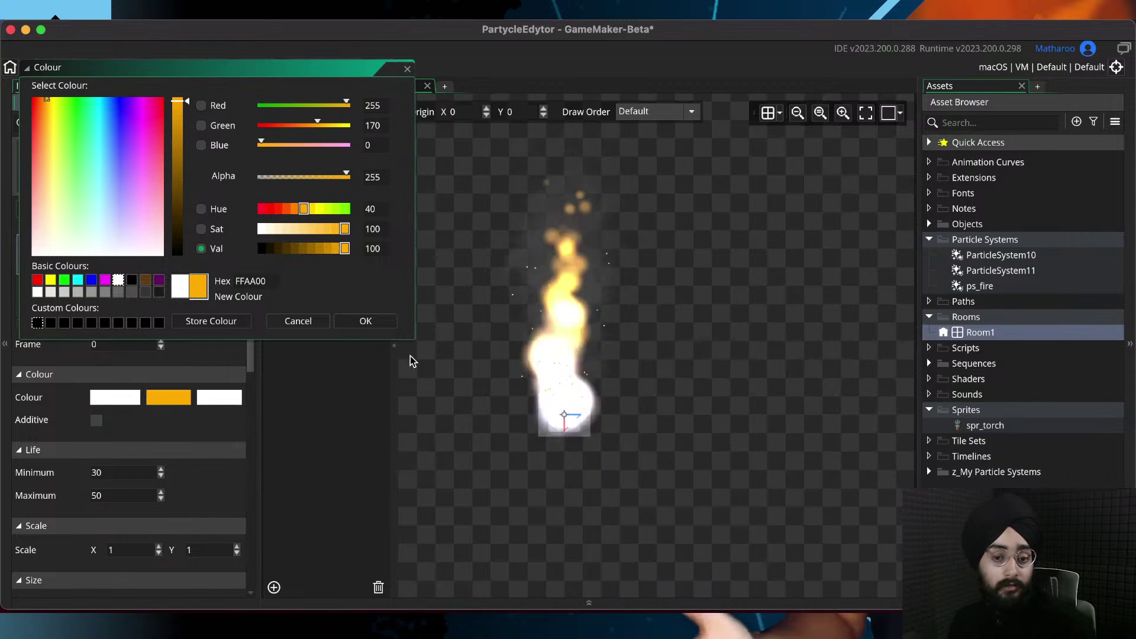
pyautogui.click(376, 321)
# Set the final colour of the Embers particles to black, 000000
pyautogui.click(221, 400)
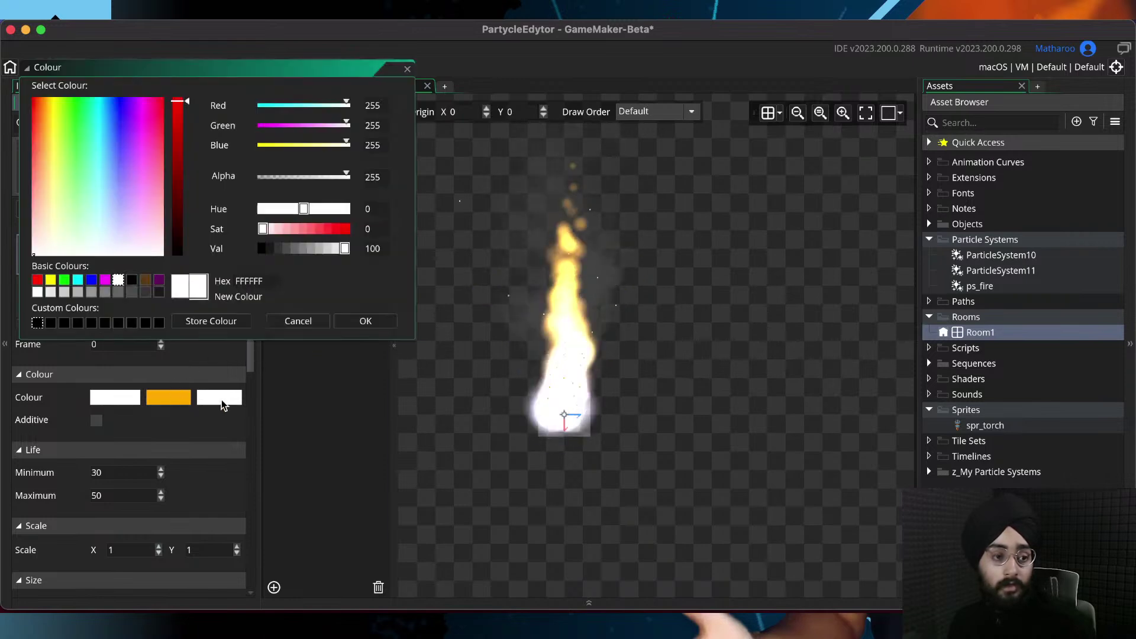
pyautogui.moveTo(178, 102); pyautogui.dragTo(176, 255)
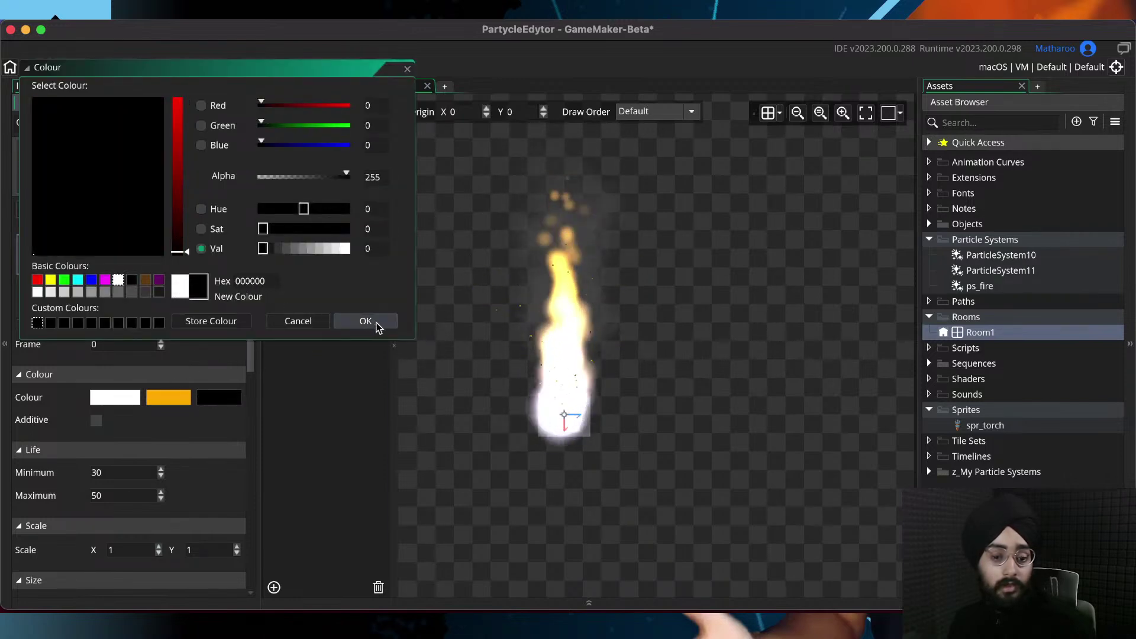
pyautogui.click(365, 321)
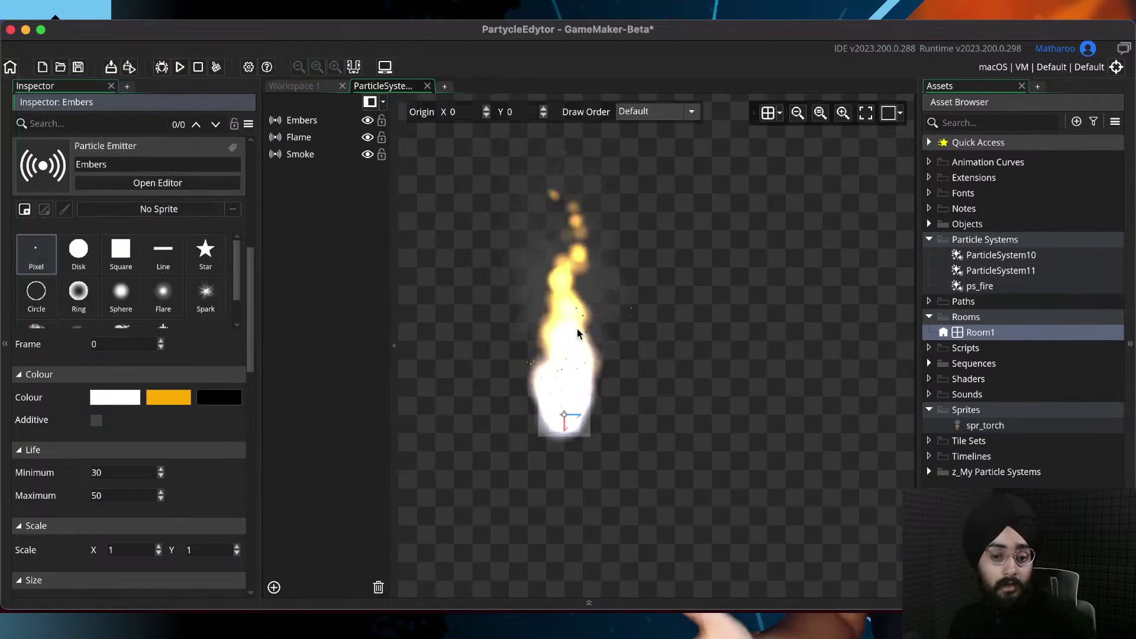
# Enable additive blending for the Embers particles and set their middle colour to a lighter orange, FFC235
pyautogui.click(96, 420)
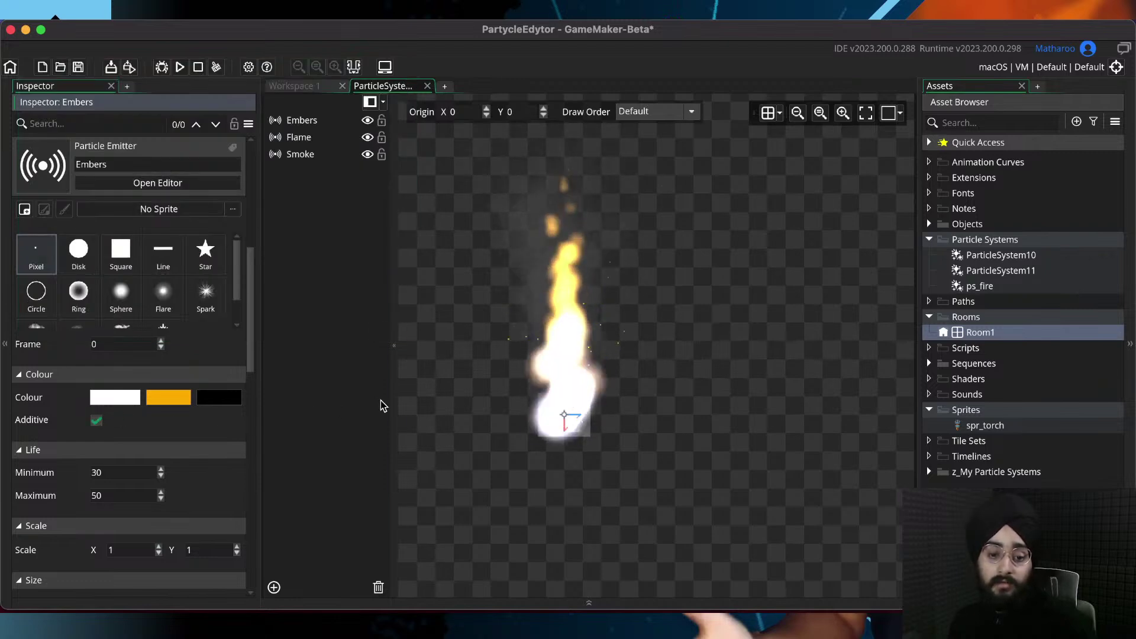
pyautogui.click(158, 401)
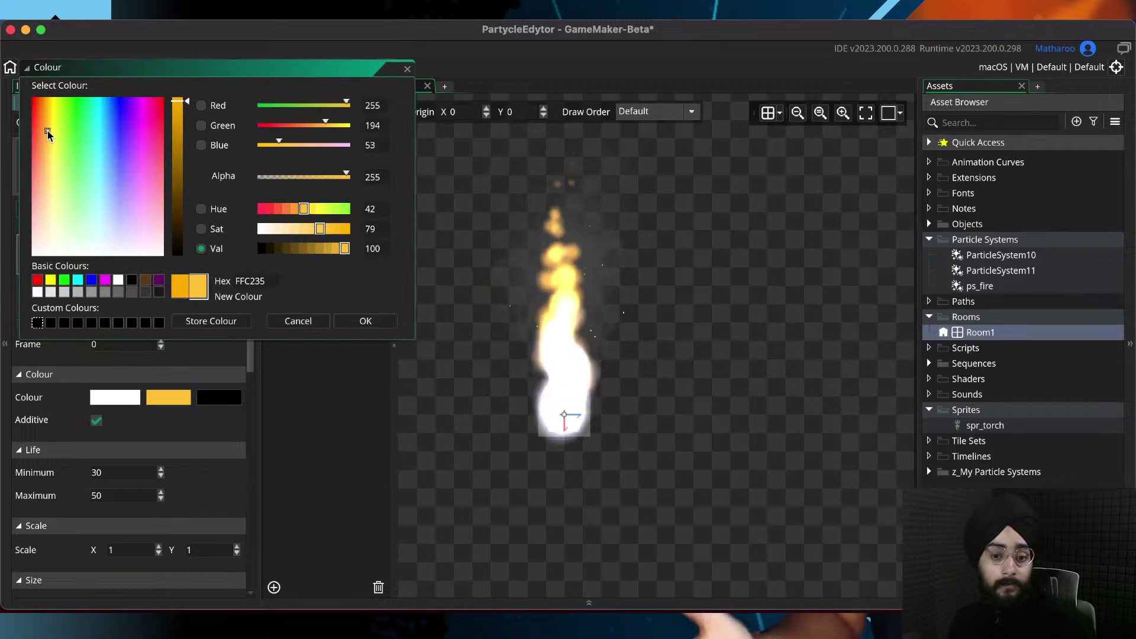
pyautogui.click(367, 321)
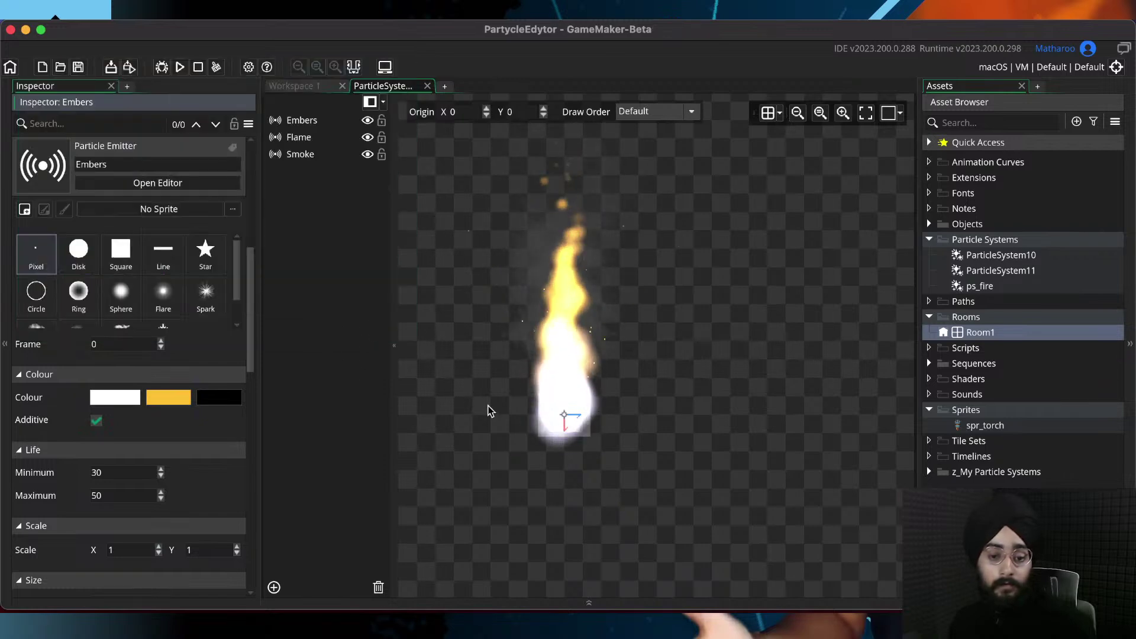
pyautogui.click(184, 449)
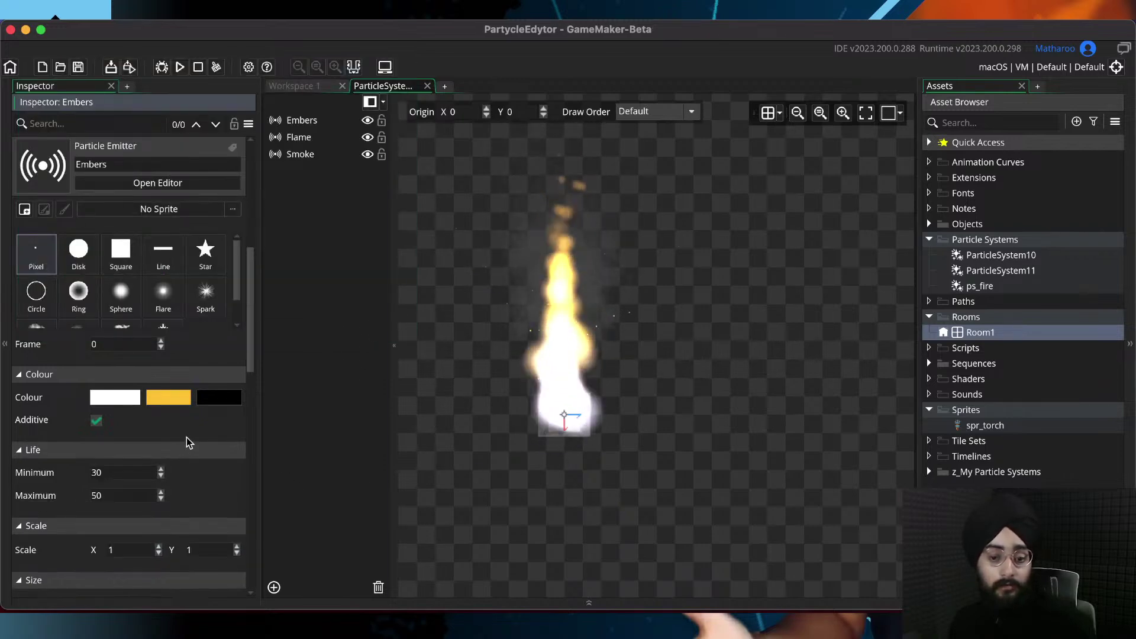
pyautogui.scroll(-5, 185, 441)
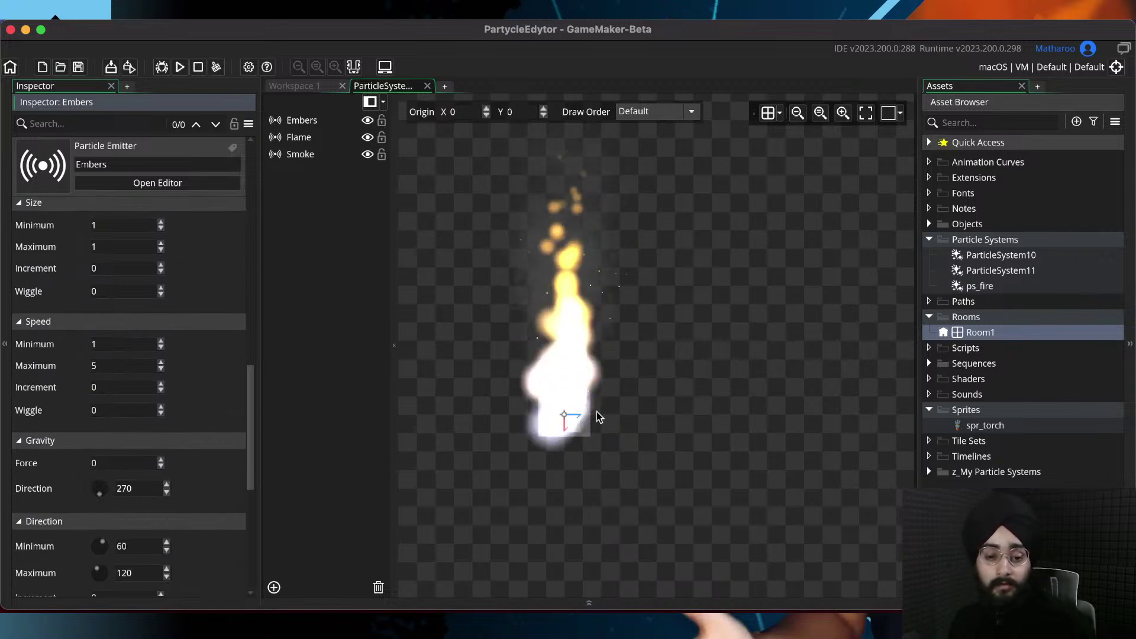
pyautogui.moveTo(482, 292); pyautogui.dragTo(495, 344, button='middle')
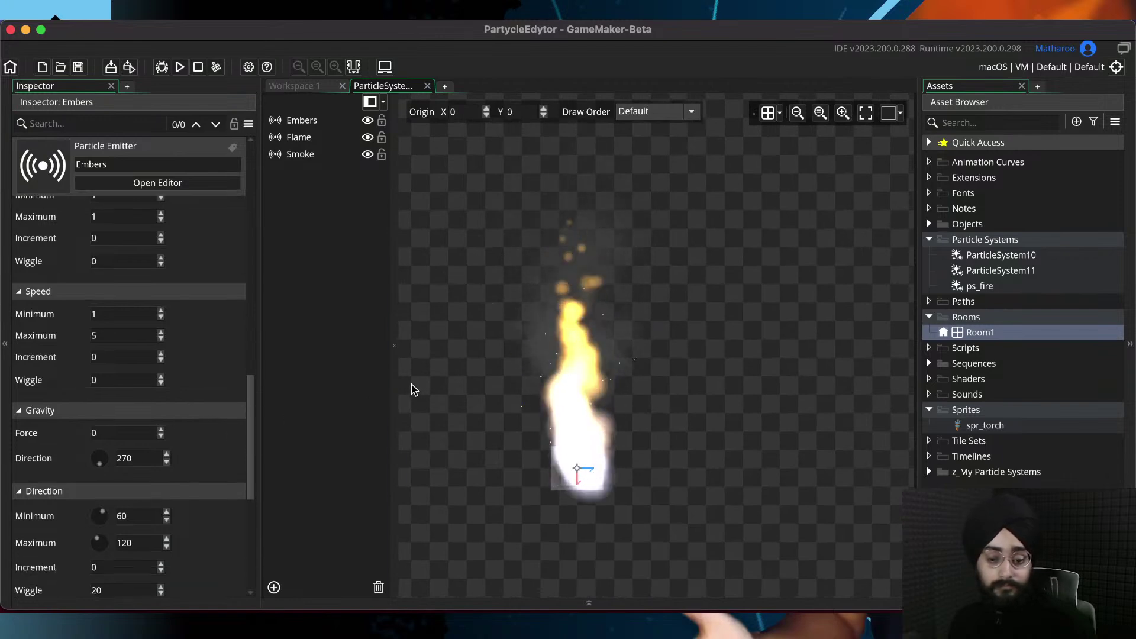
pyautogui.scroll(-2, 190, 389)
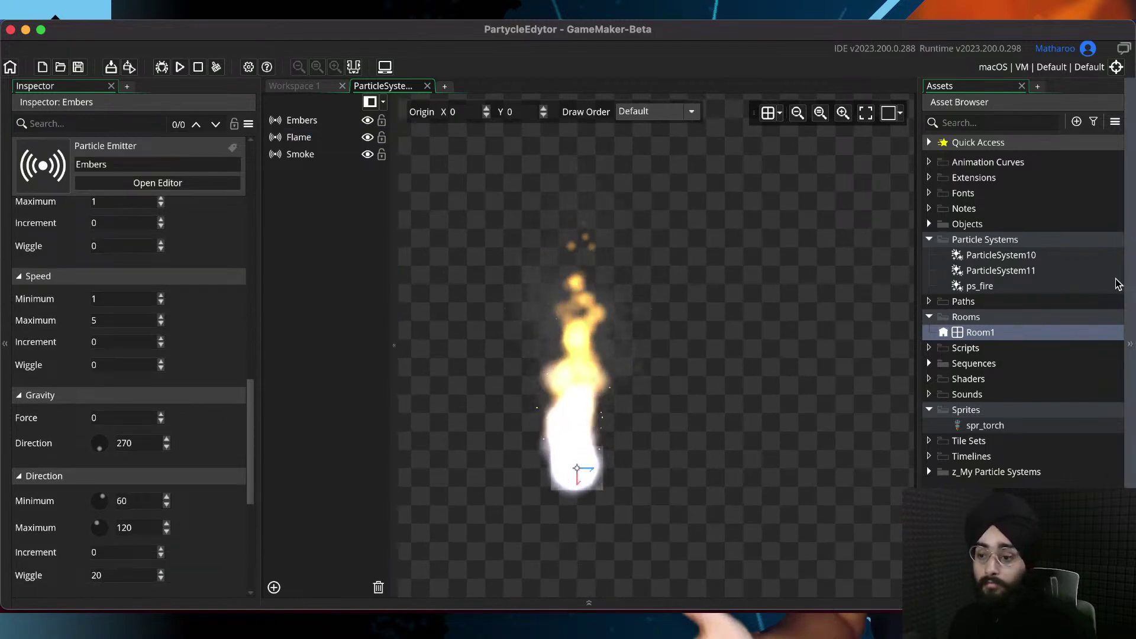
# Open Room1, preview the fire effect playing on the torch, stop the playback and close the room
pyautogui.doubleClick(1028, 335)
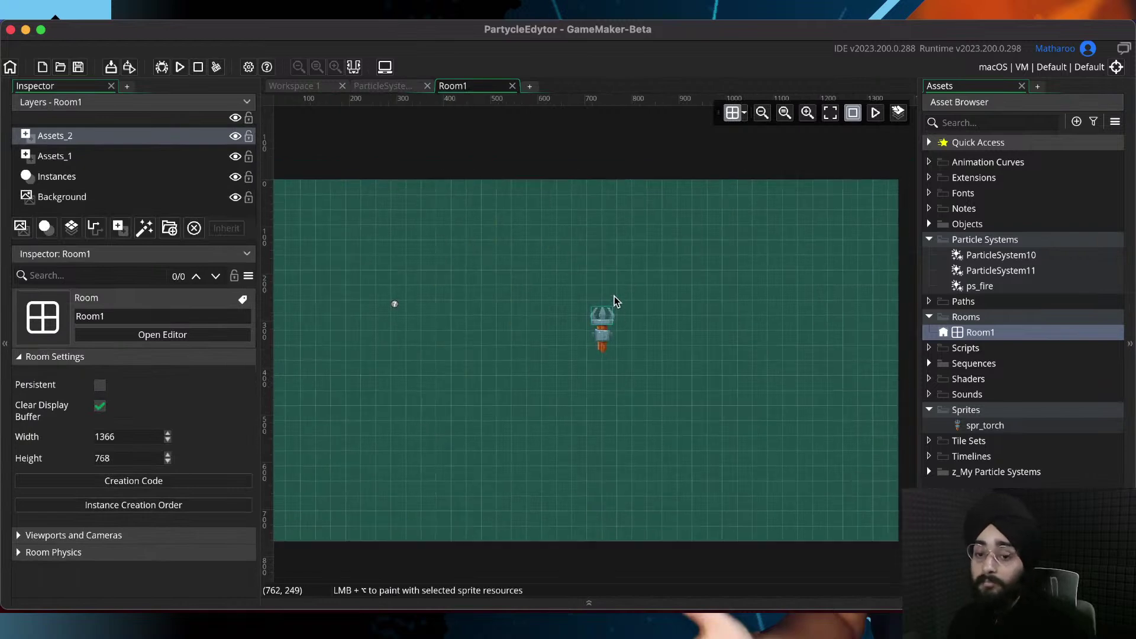
pyautogui.scroll(3, 627, 270)
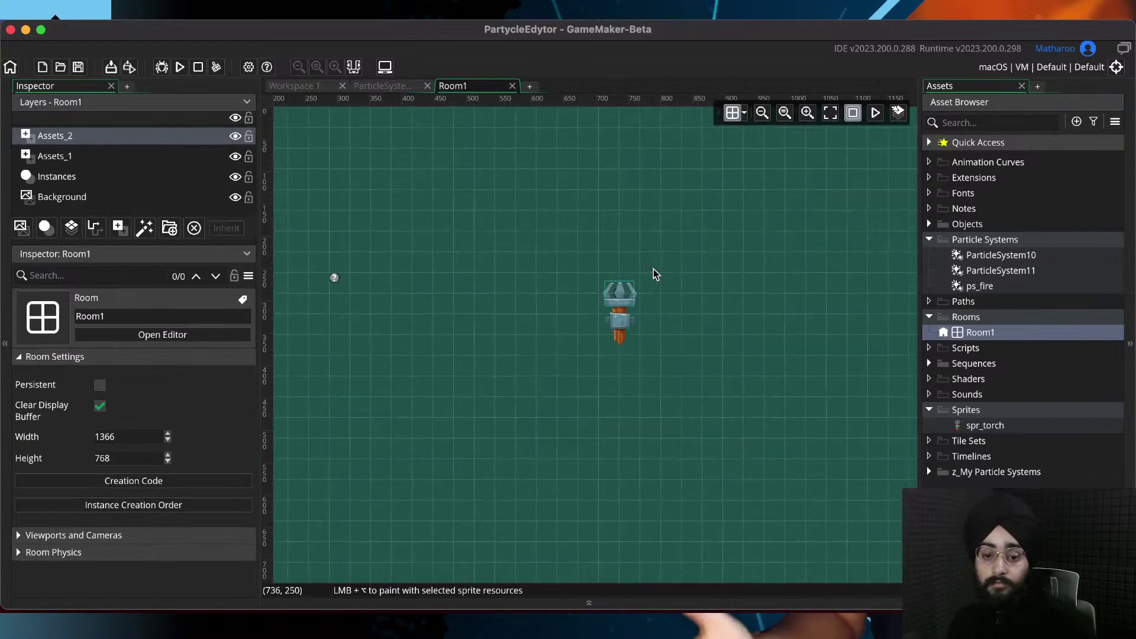
pyautogui.moveTo(720, 247); pyautogui.dragTo(676, 274, button='middle')
pyautogui.click(874, 113)
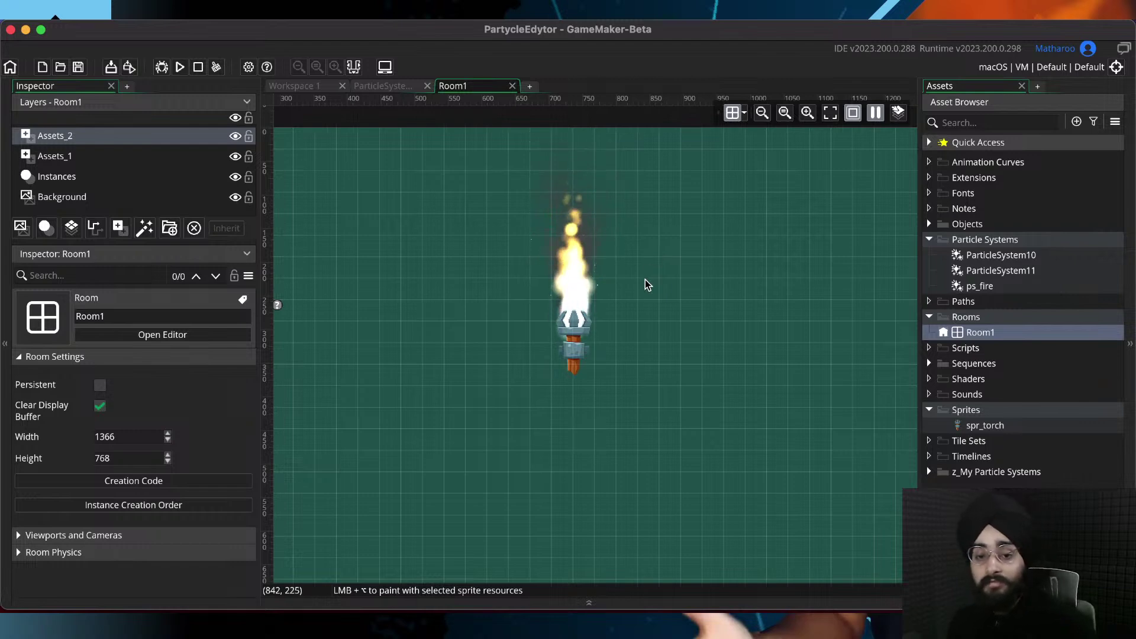
pyautogui.click(875, 114)
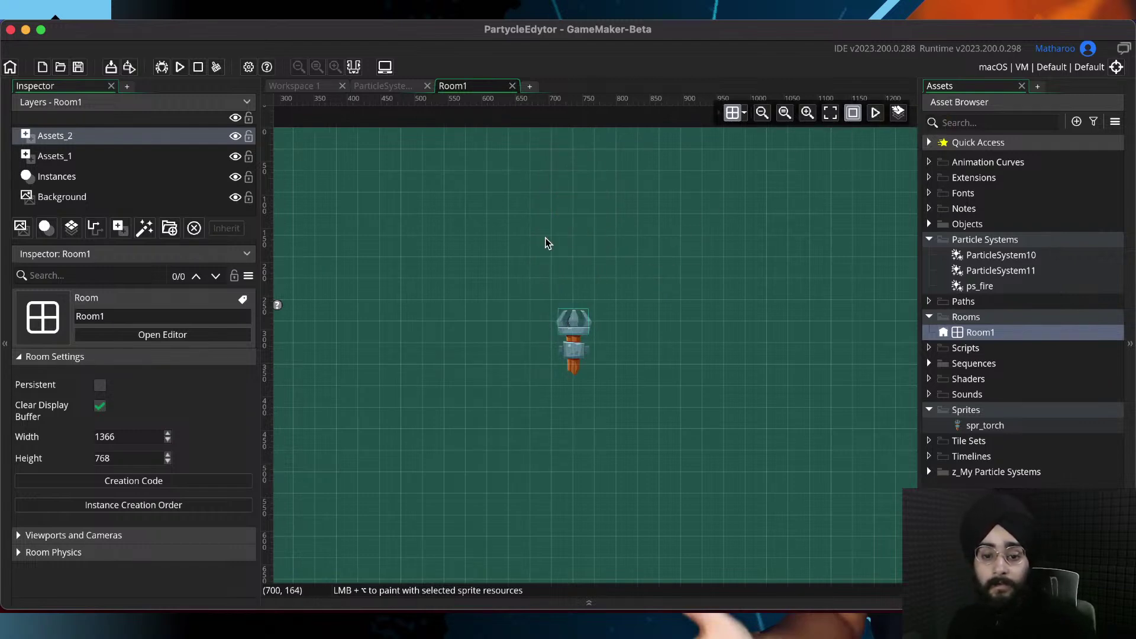
pyautogui.middleClick(463, 87)
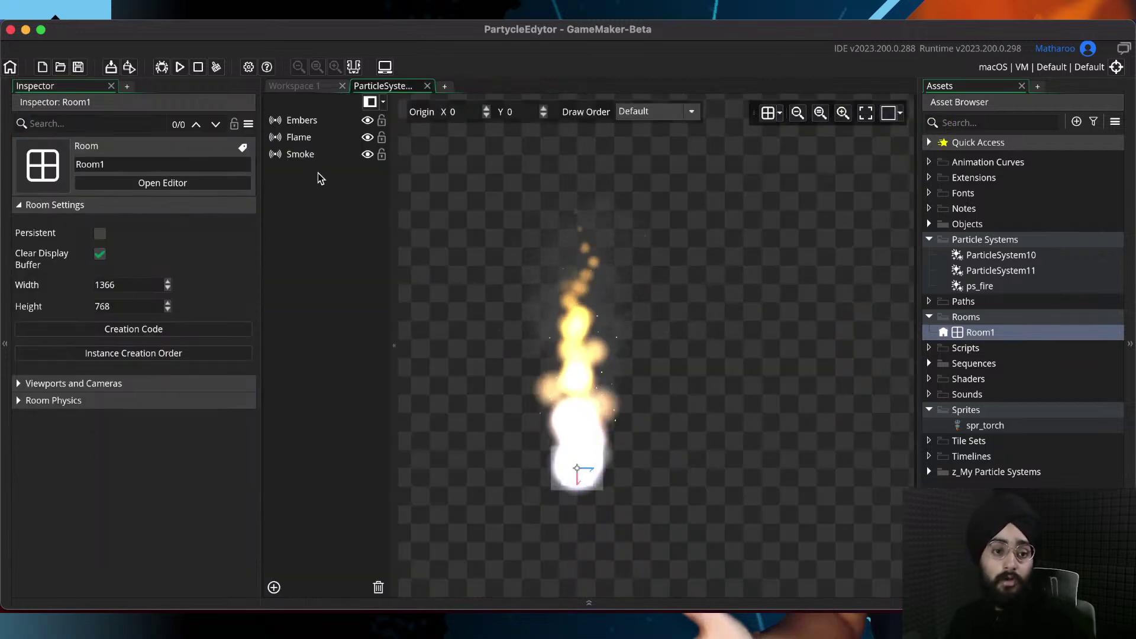
pyautogui.click(339, 124)
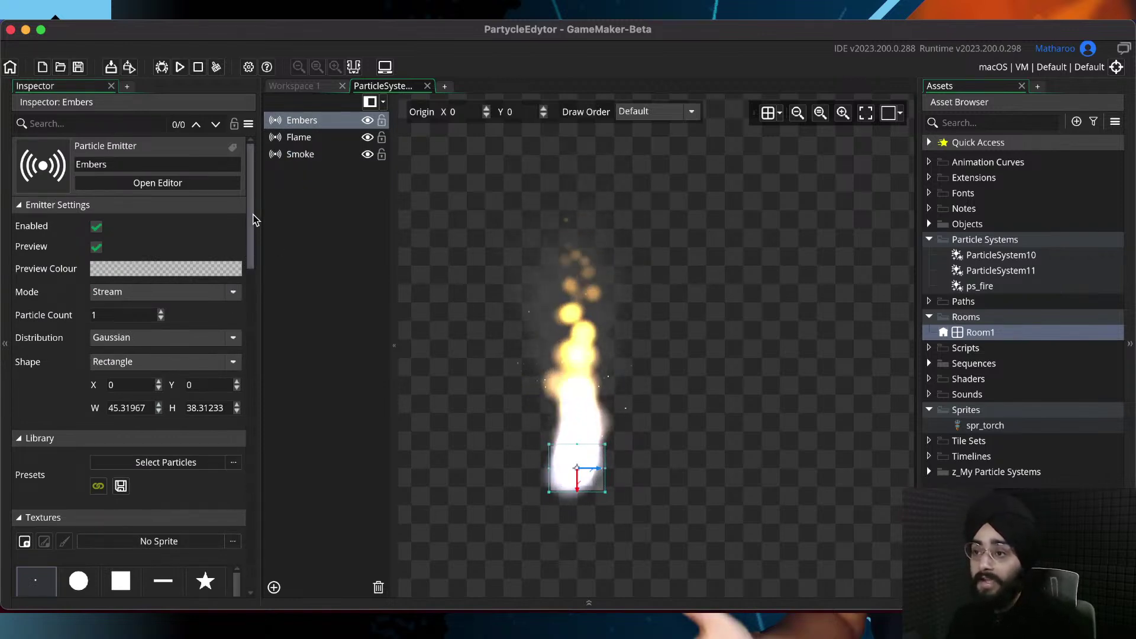
pyautogui.moveTo(252, 223)
pyautogui.mouseDown()
pyautogui.moveTo(250, 286)
pyautogui.moveTo(249, 220)
pyautogui.mouseUp()
pyautogui.rightClick(294, 197)
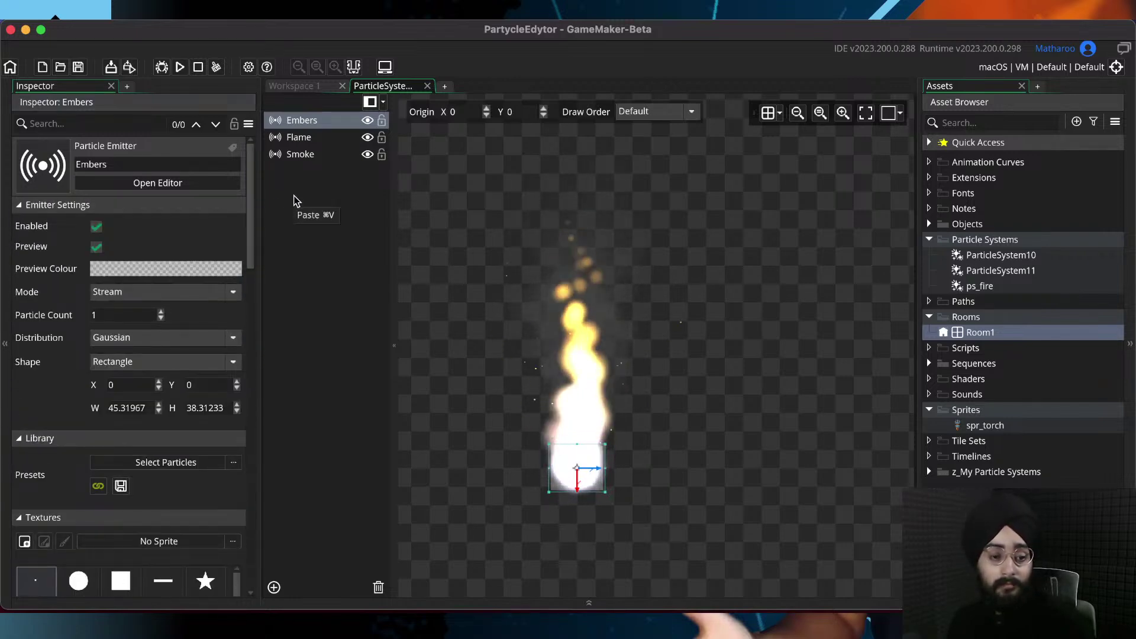
pyautogui.click(294, 197)
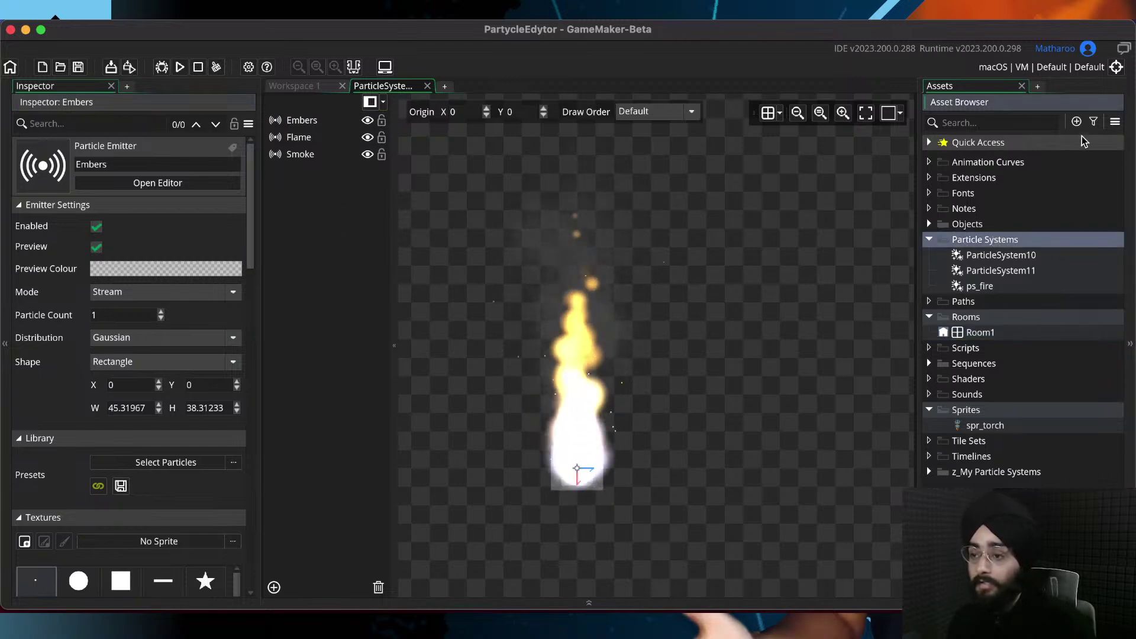
# Create a new particle system asset in the Particle Systems group and name it ps_bigfire
pyautogui.click(1076, 121)
pyautogui.doubleClick(940, 228)
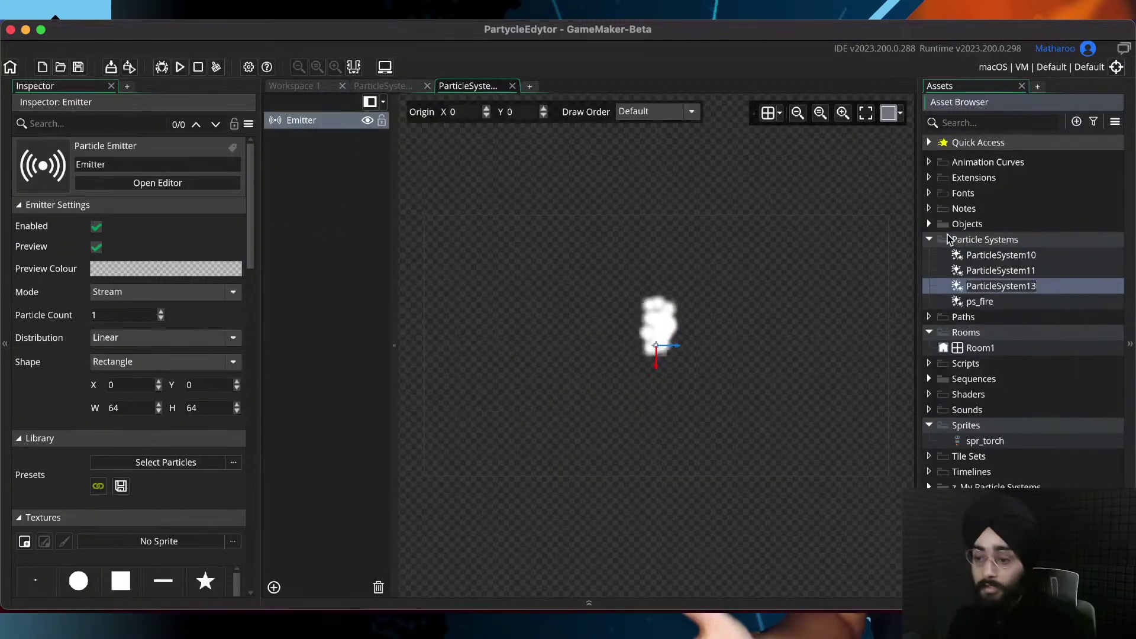
pyautogui.write('ps_bigfire')
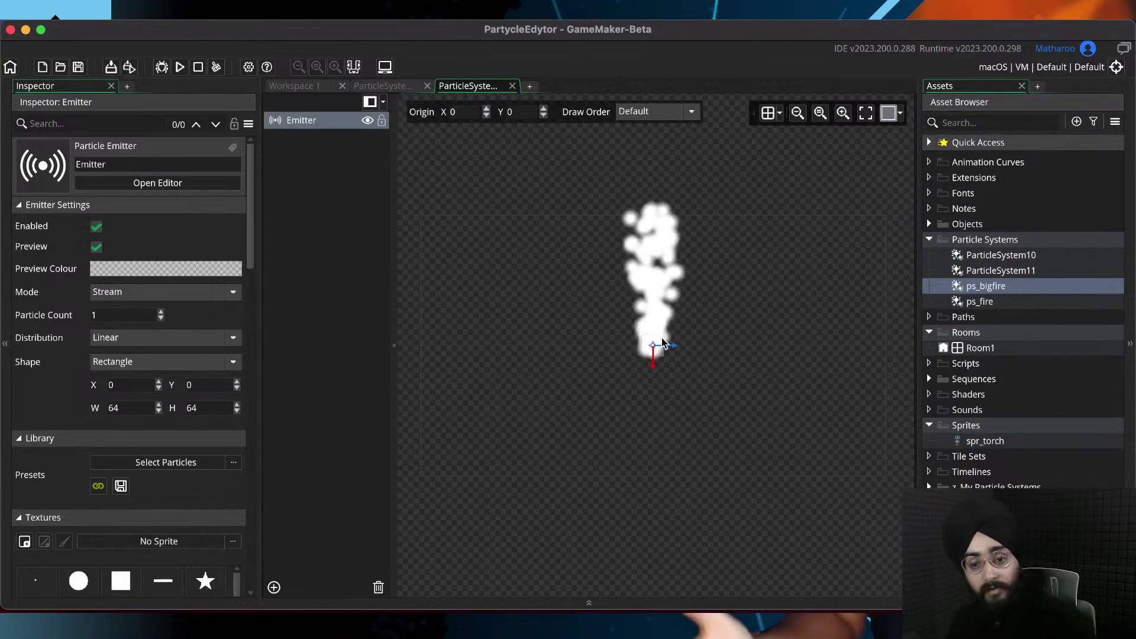
pyautogui.scroll(3, 662, 338)
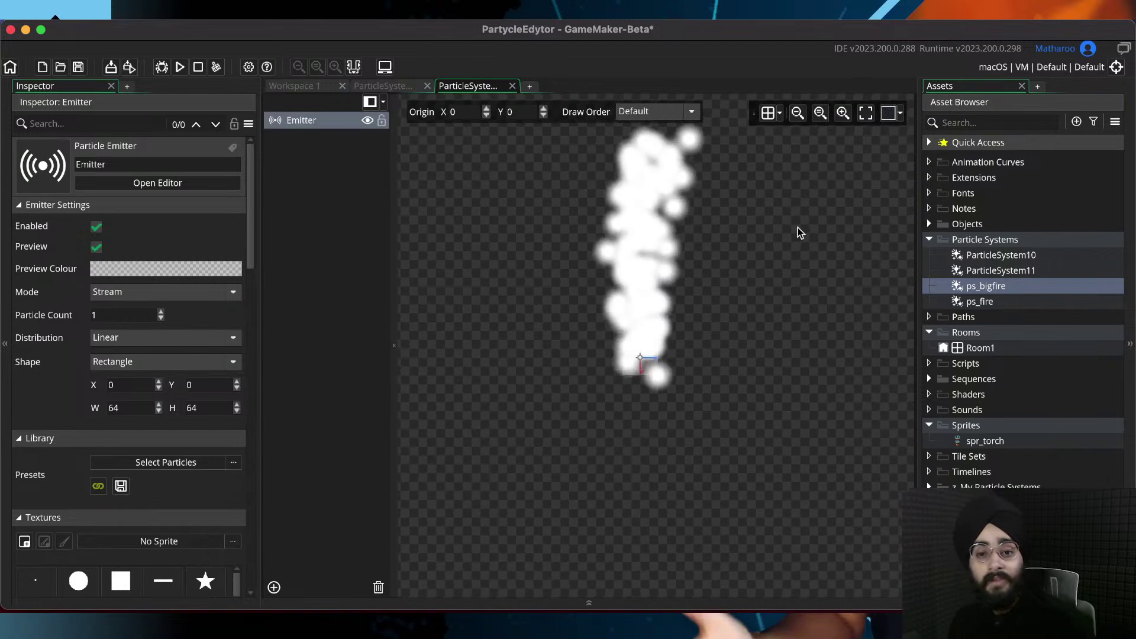
pyautogui.moveTo(701, 230); pyautogui.dragTo(698, 289, button='middle')
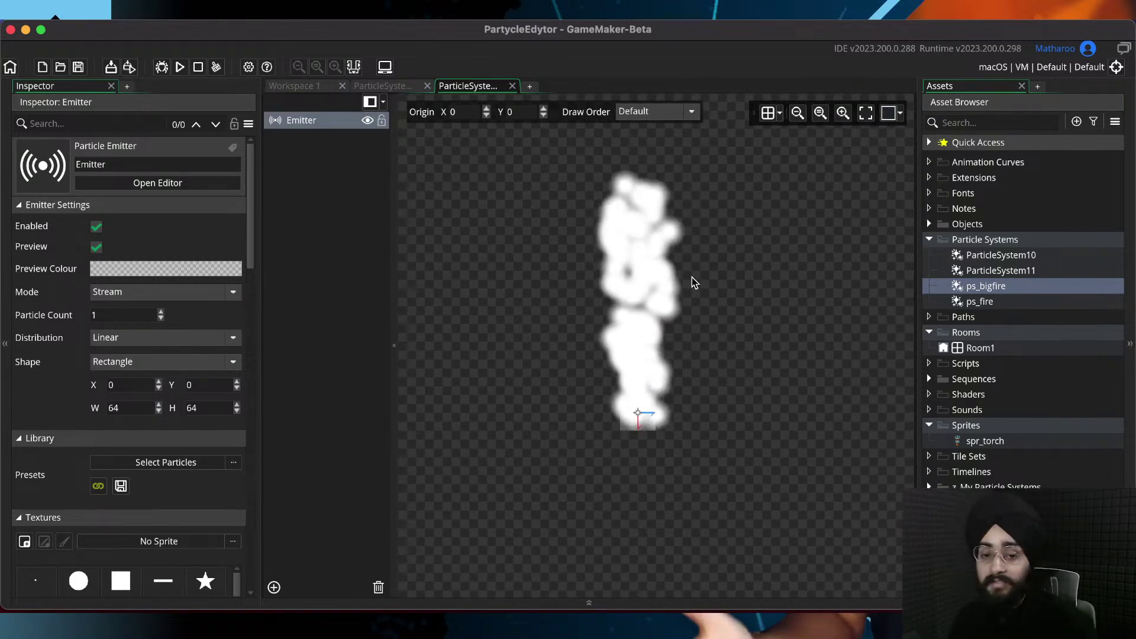
# Return to the ps_fire particle system and save its Embers emitter as a preset named Embers
pyautogui.click(388, 87)
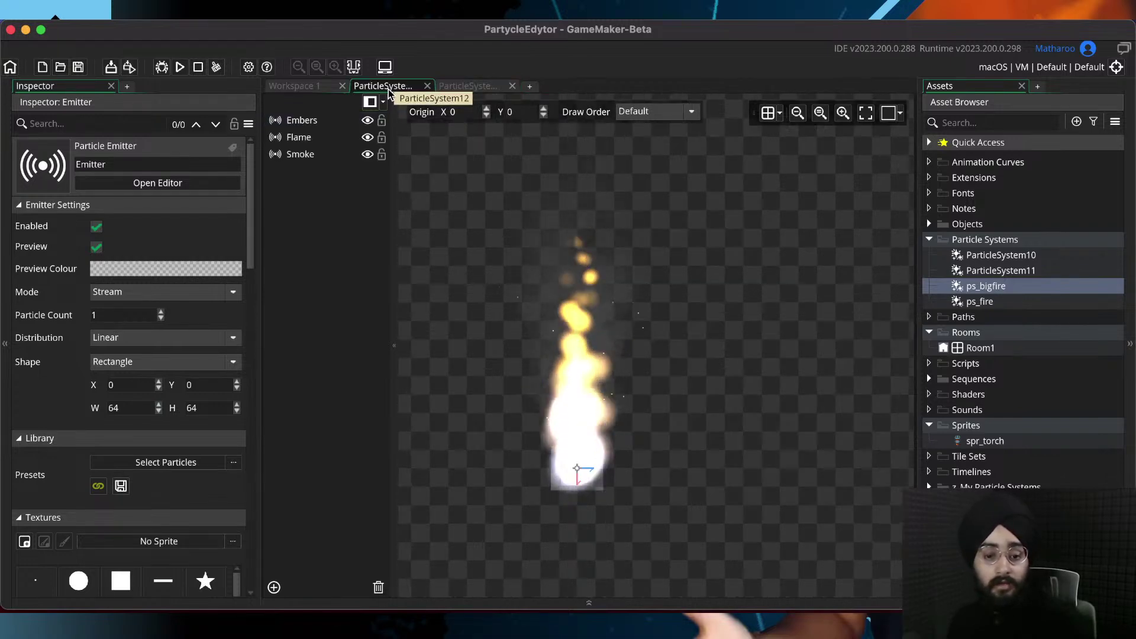
pyautogui.click(305, 121)
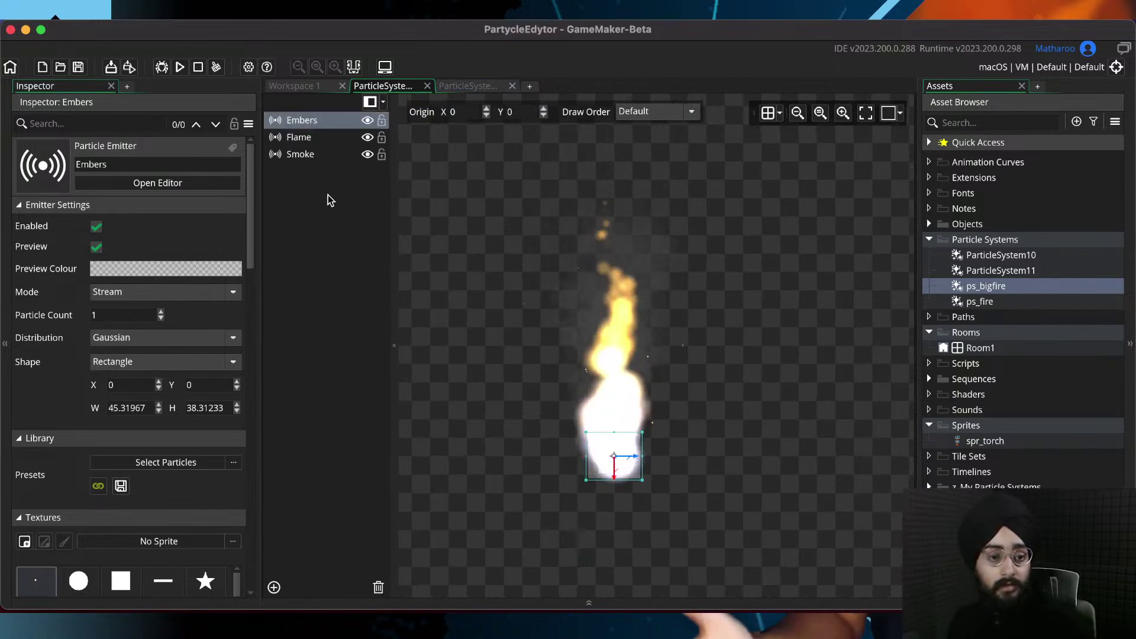
pyautogui.click(121, 487)
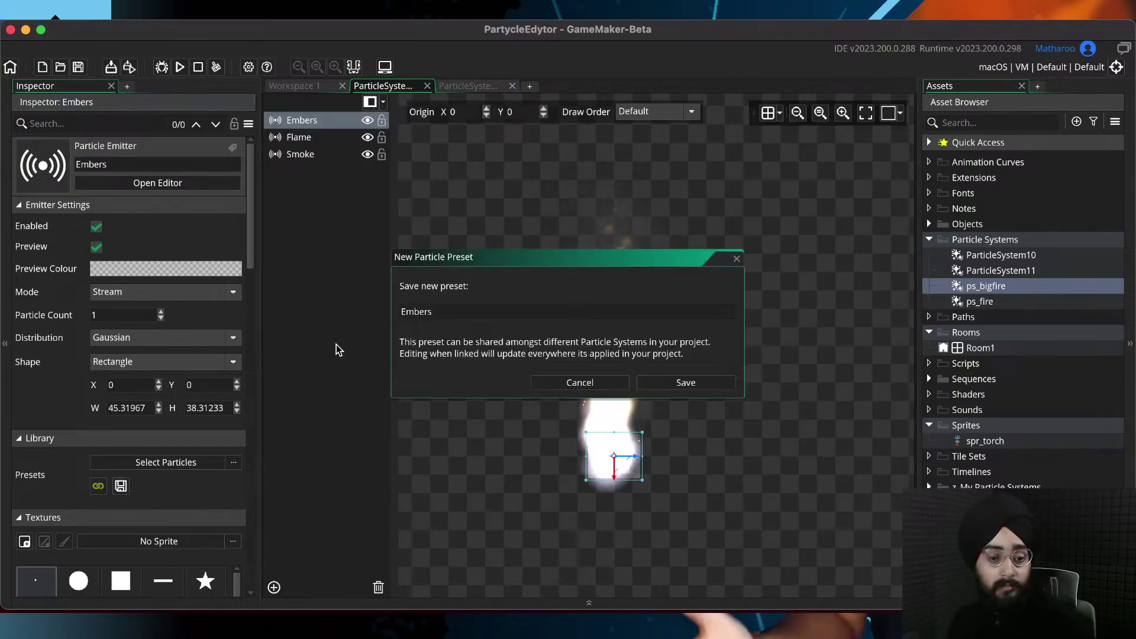
pyautogui.click(663, 384)
# Save the Flame and Smoke emitters as presets under their own names and switch back to the ps_bigfire particle system
pyautogui.click(296, 137)
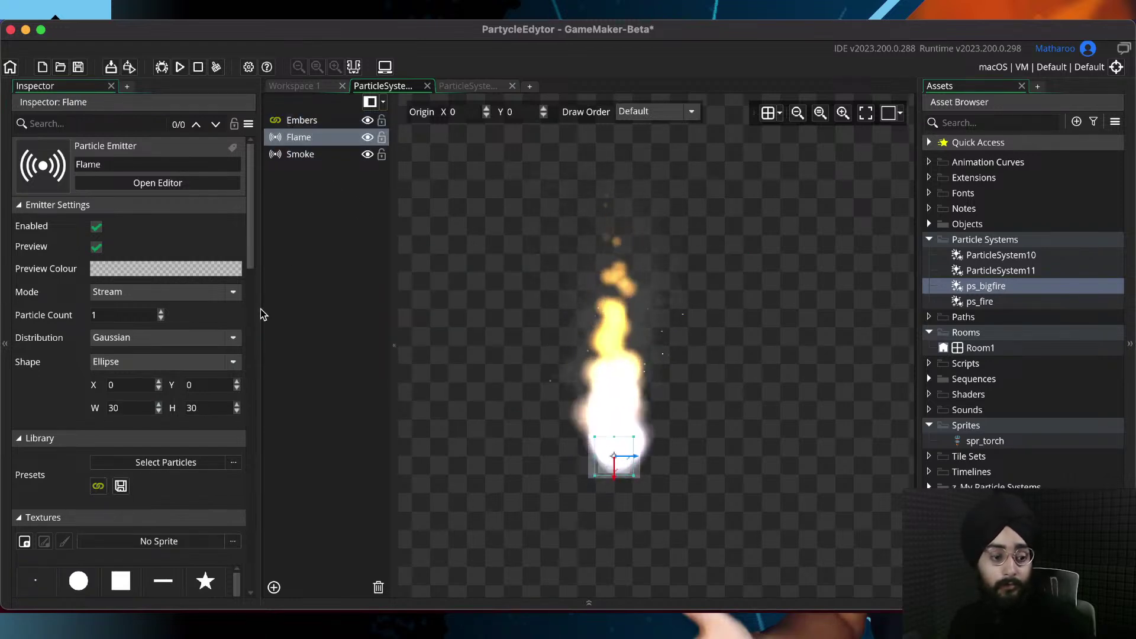
pyautogui.click(121, 486)
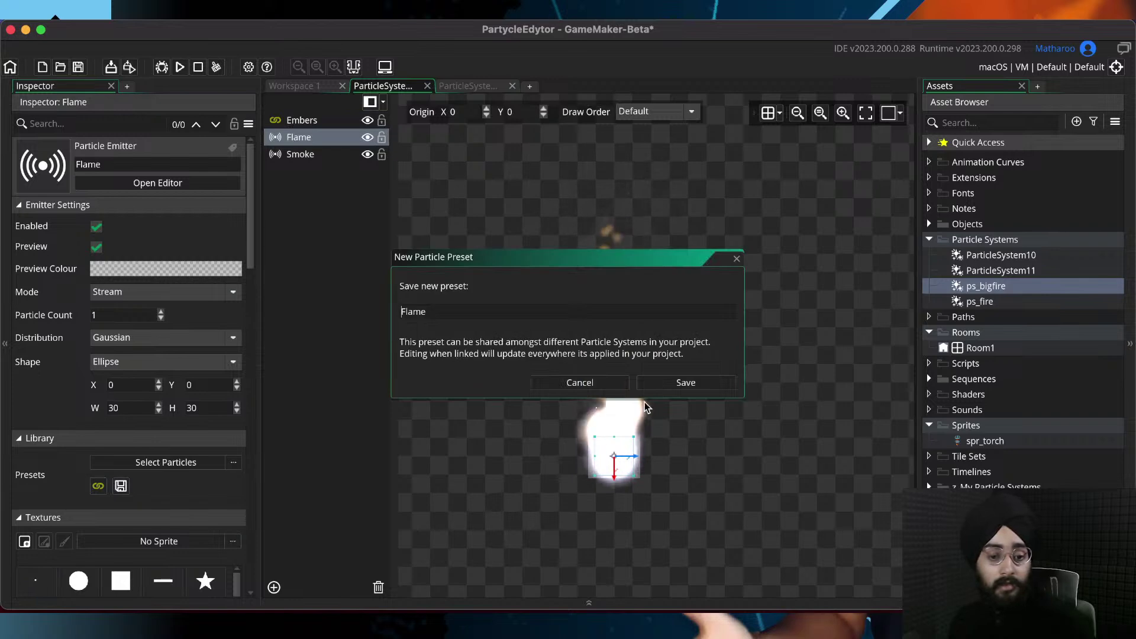
pyautogui.click(697, 386)
pyautogui.click(301, 154)
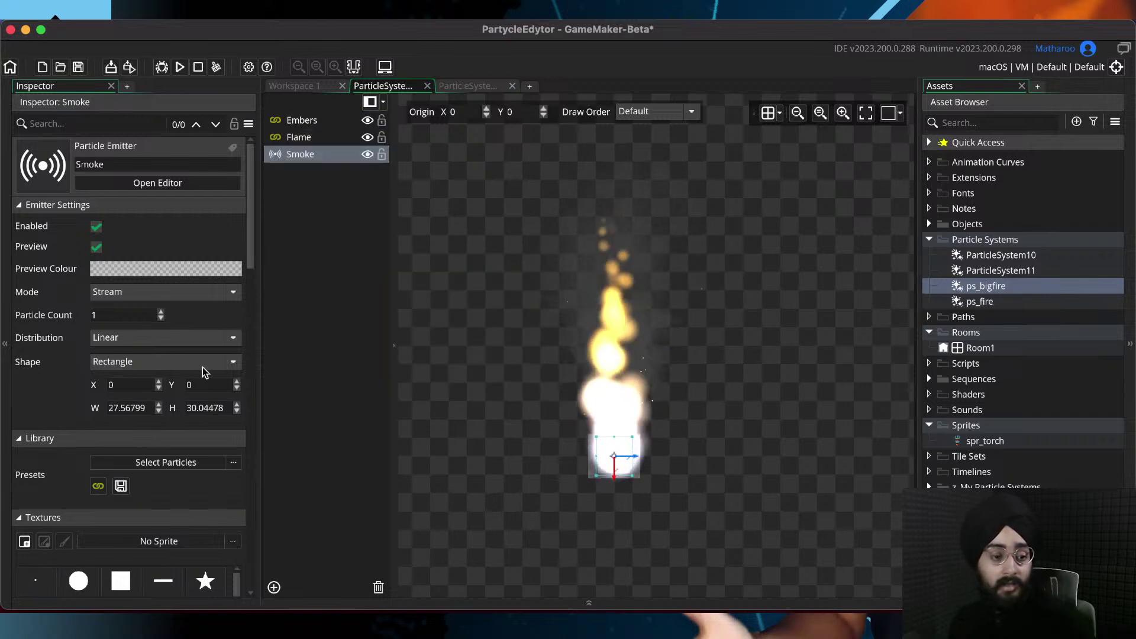
pyautogui.click(121, 486)
pyautogui.click(674, 384)
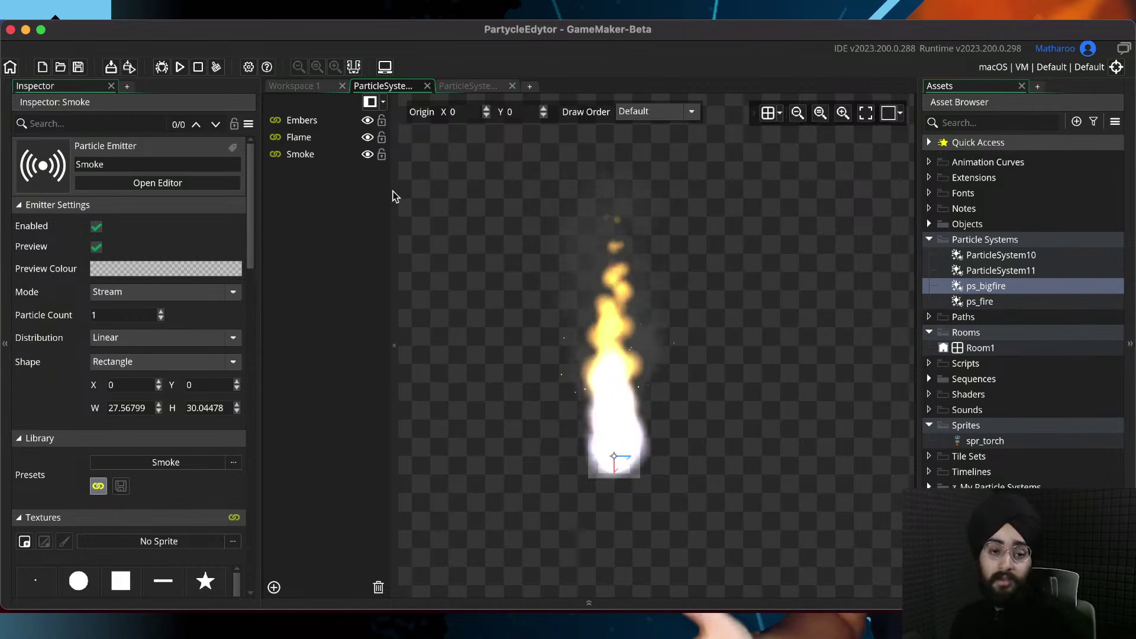
pyautogui.click(467, 86)
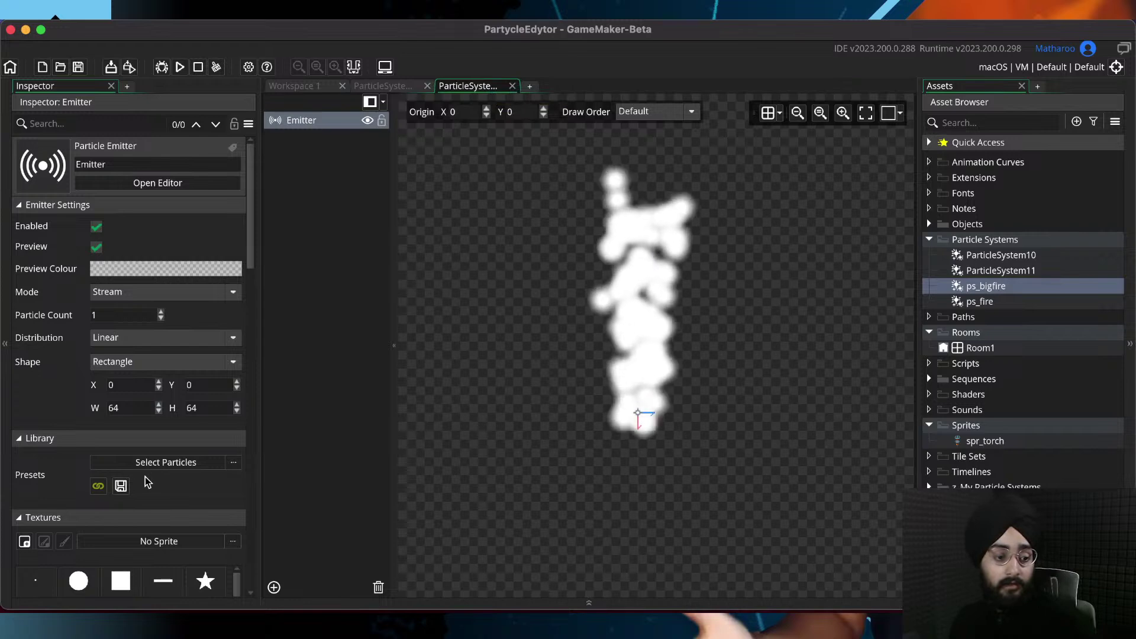
pyautogui.click(180, 461)
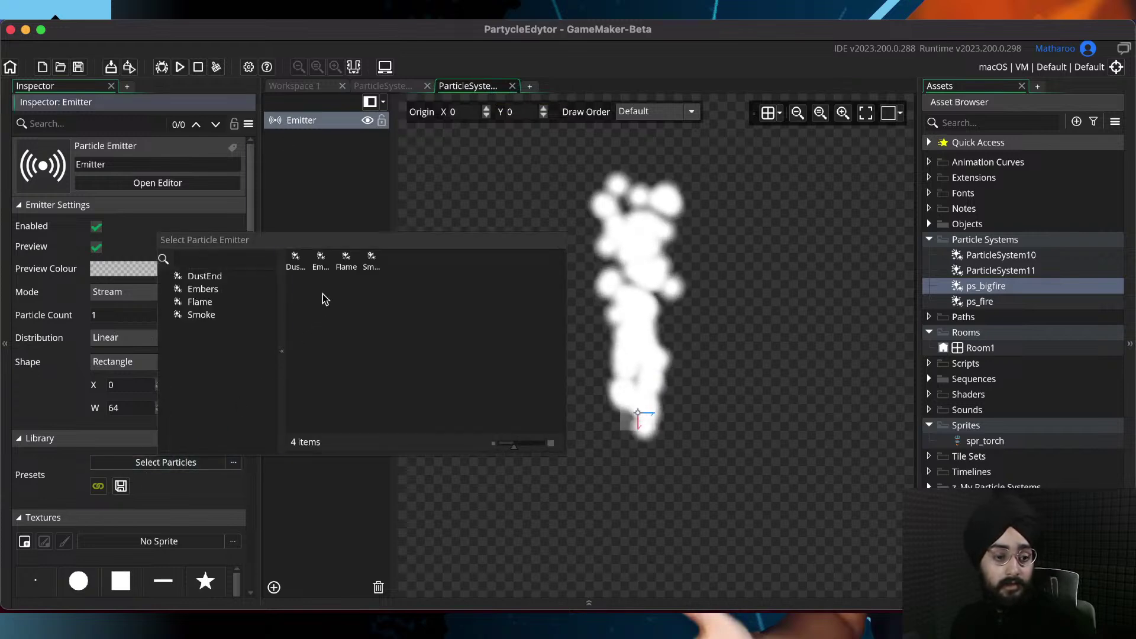
pyautogui.doubleClick(296, 261)
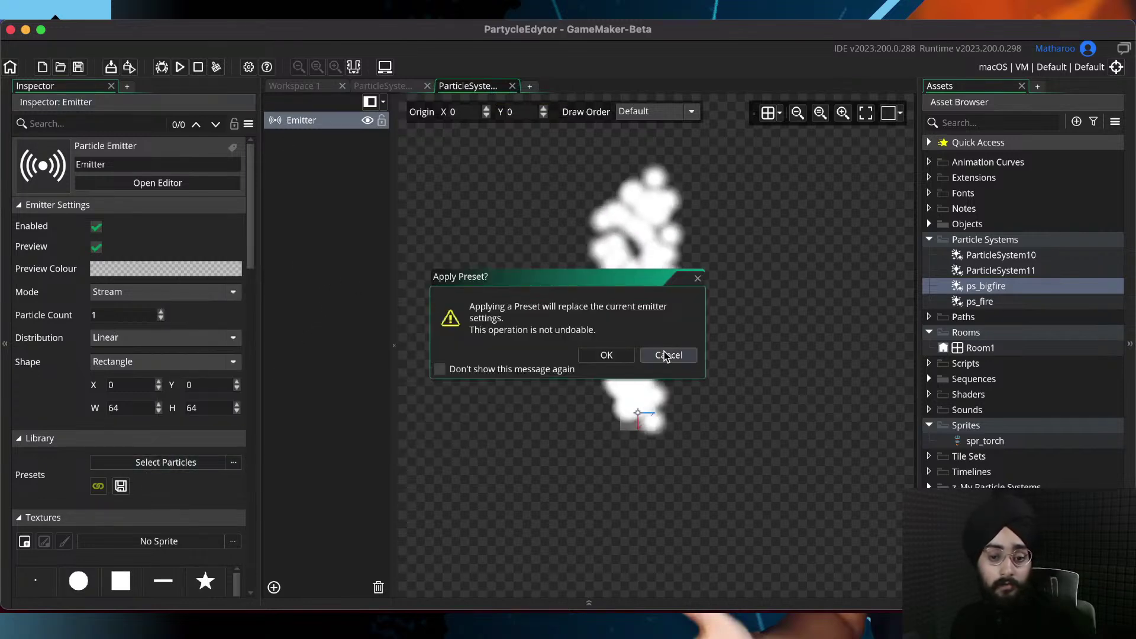
pyautogui.click(631, 355)
# Apply the Embers preset to the ps_bigfire emitter with the confirmation message disabled for the future, and resolve the modified project directory by saving
pyautogui.click(203, 462)
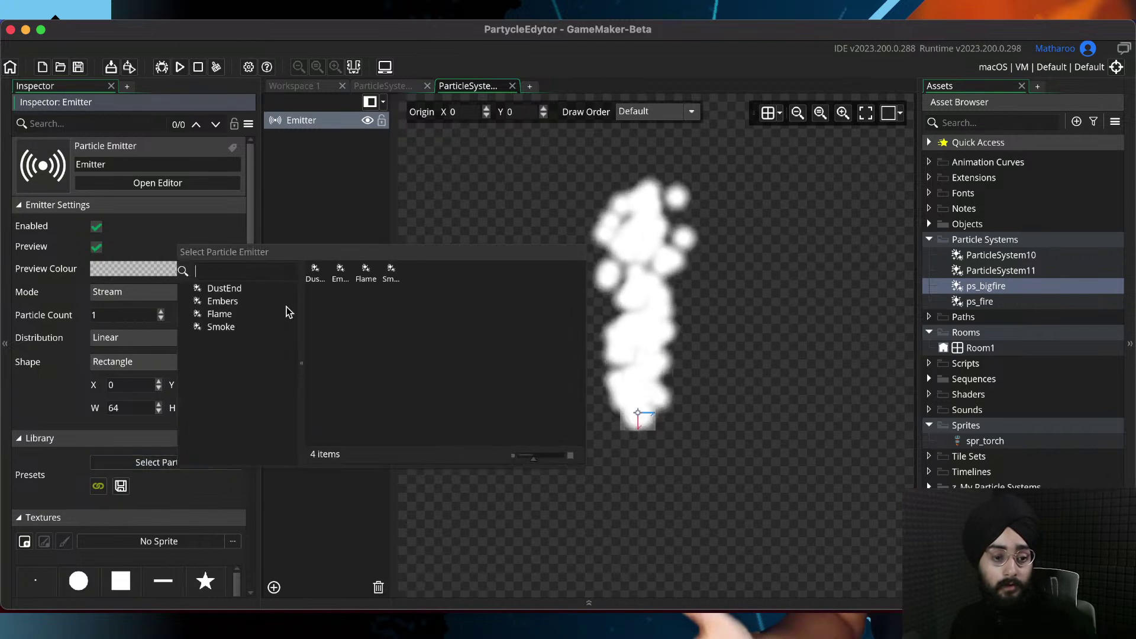
pyautogui.doubleClick(335, 281)
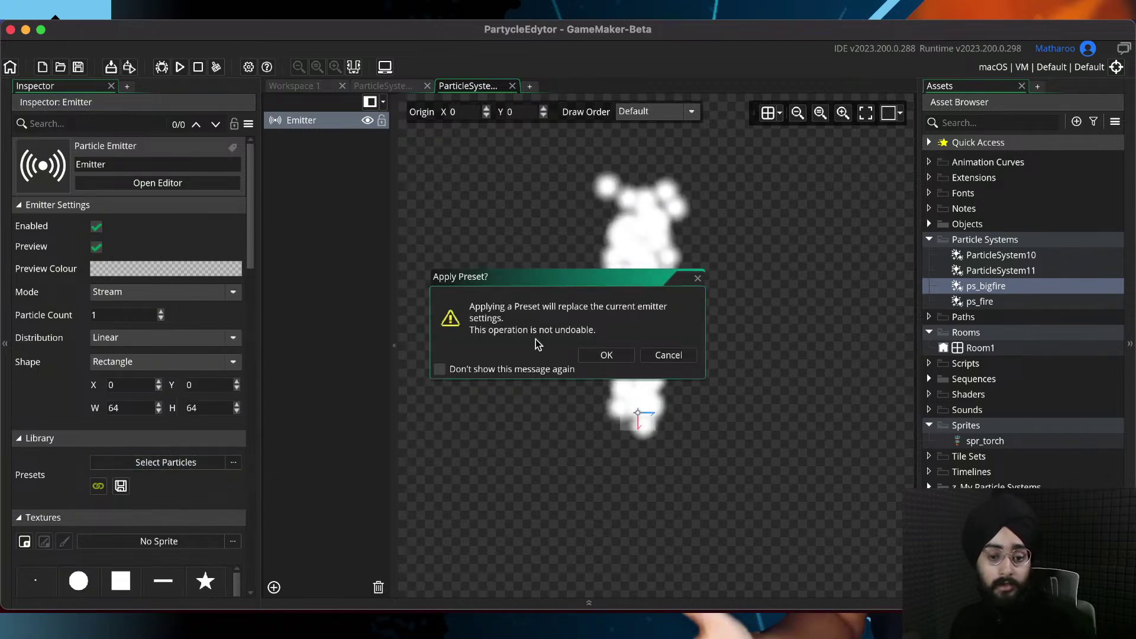
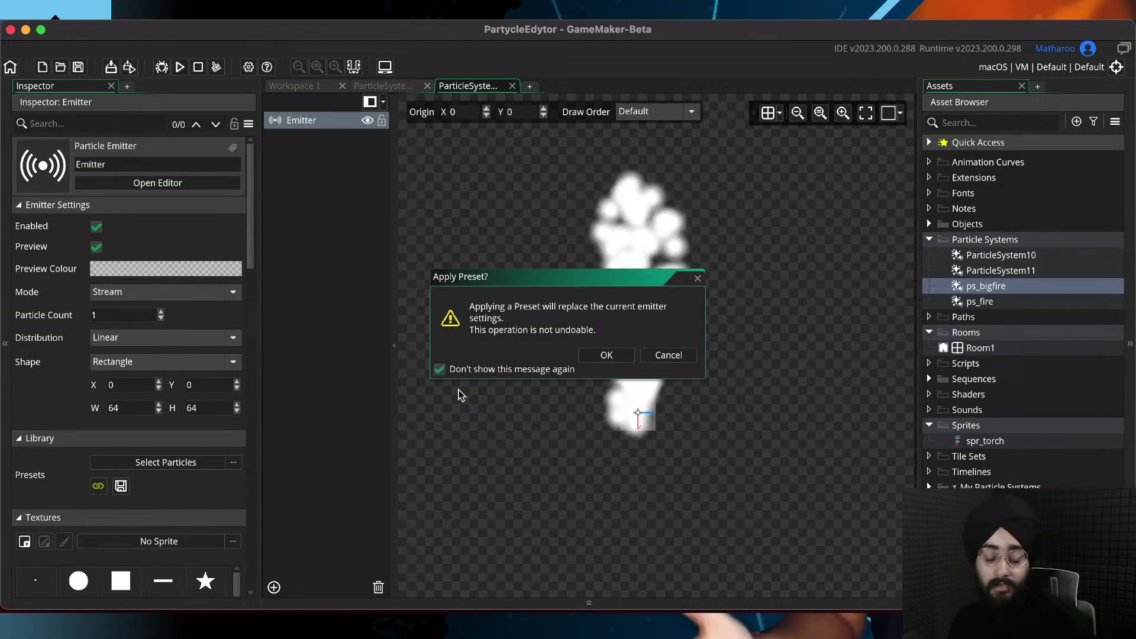
pyautogui.click(608, 355)
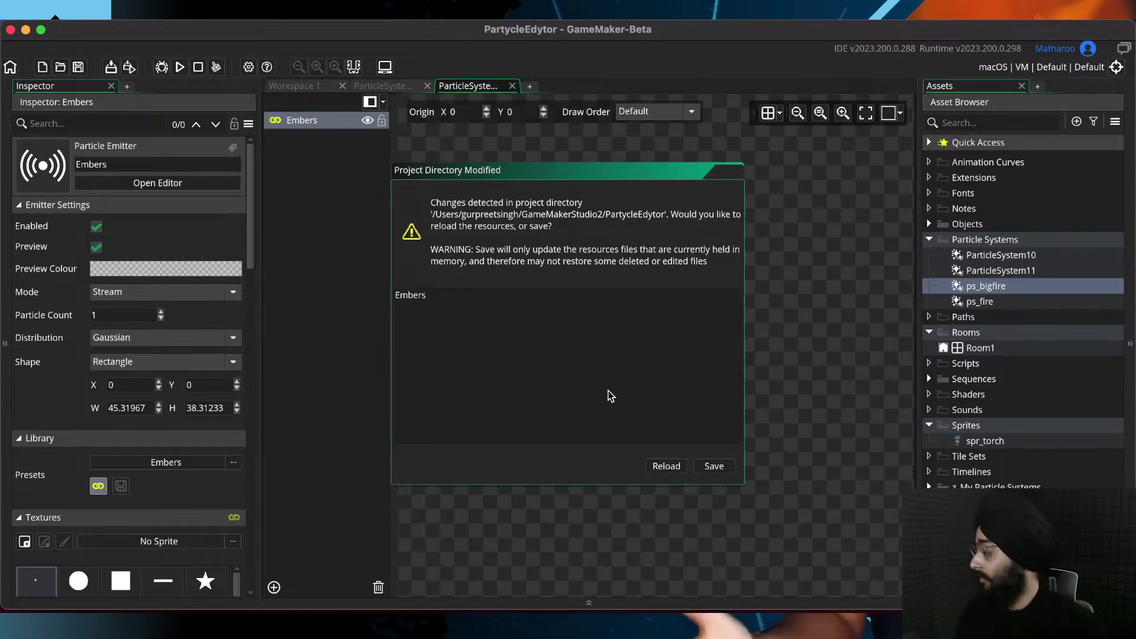
pyautogui.click(715, 467)
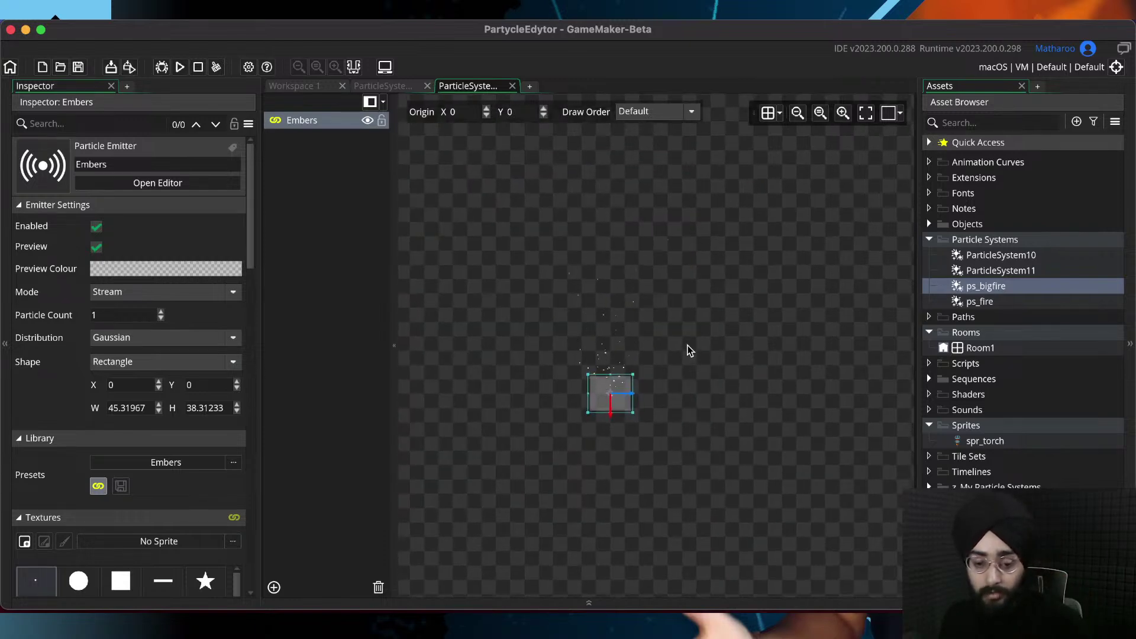
pyautogui.scroll(2, 690, 349)
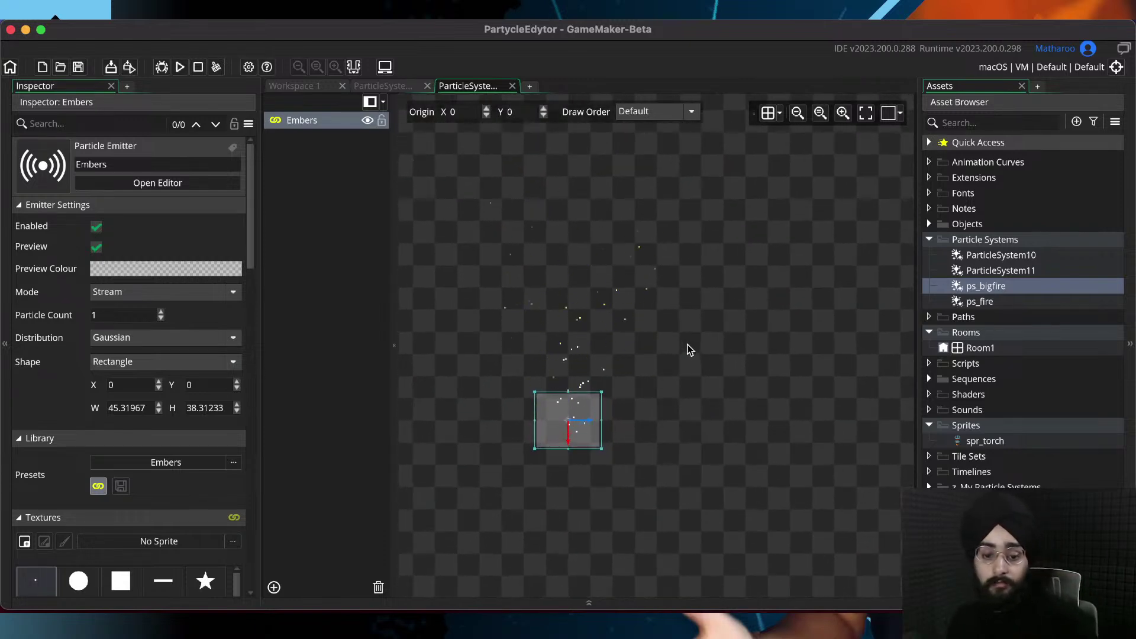
# Add two more emitters to ps_bigfire, applying the Flame preset to the first and the Smoke preset to the second
pyautogui.scroll(-2, 691, 350)
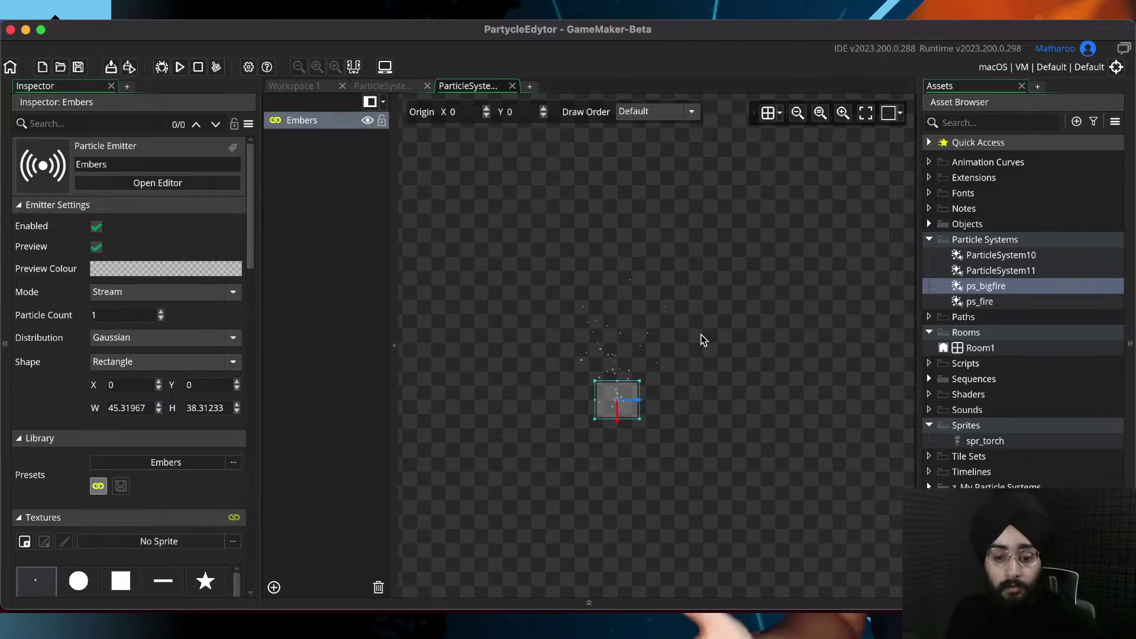
pyautogui.moveTo(703, 339); pyautogui.dragTo(701, 317, button='middle')
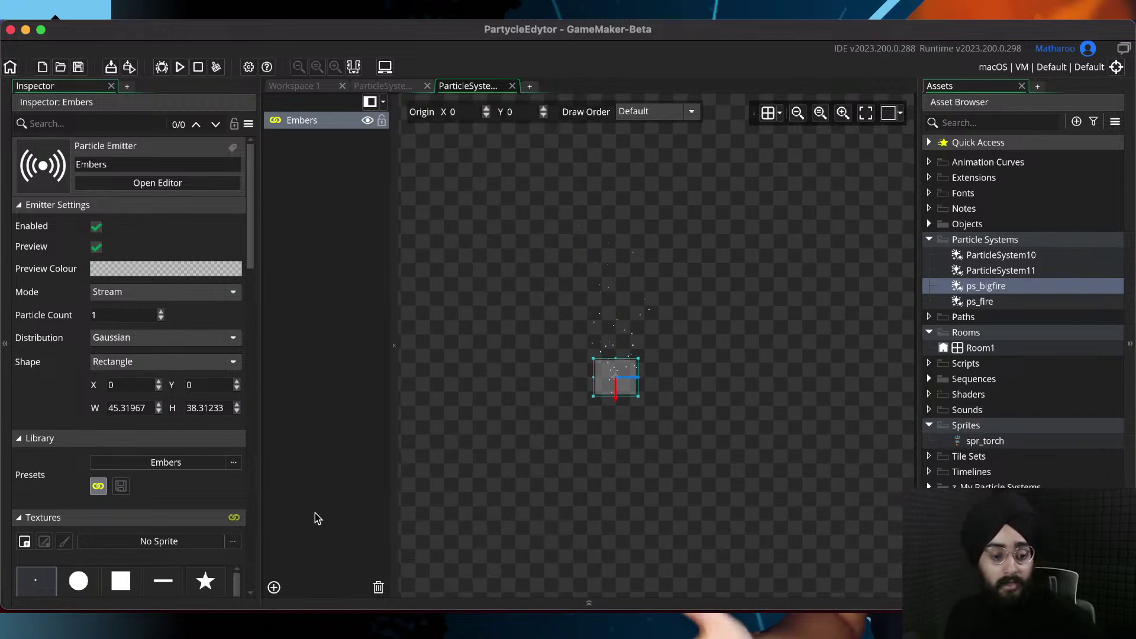
pyautogui.click(275, 588)
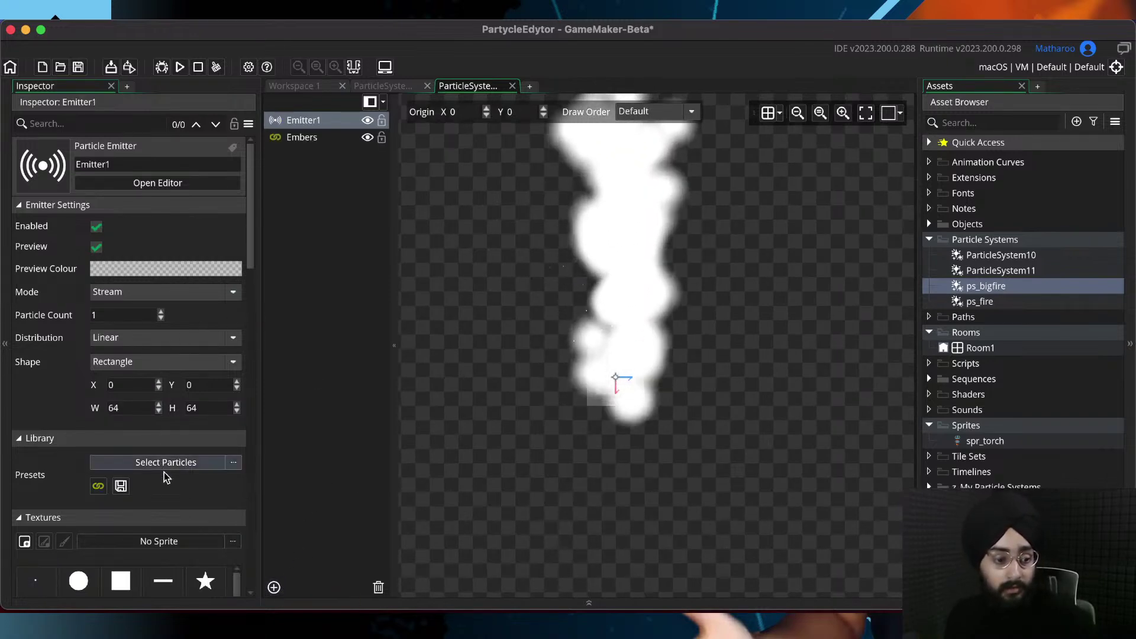
pyautogui.click(197, 465)
pyautogui.doubleClick(338, 274)
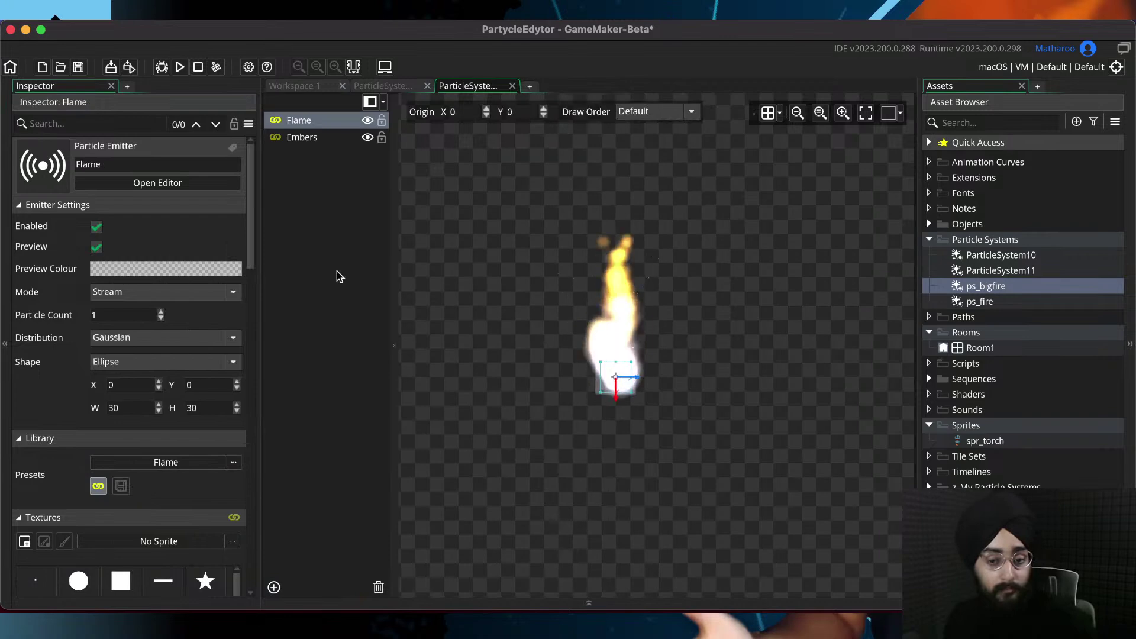
pyautogui.click(274, 588)
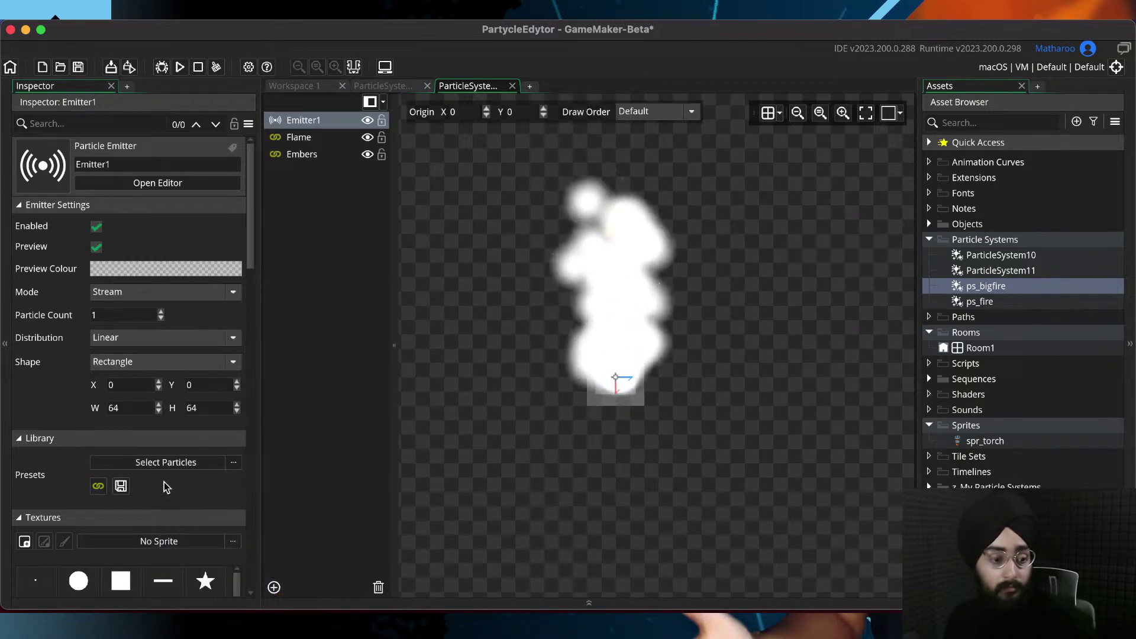
pyautogui.click(168, 464)
pyautogui.doubleClick(362, 273)
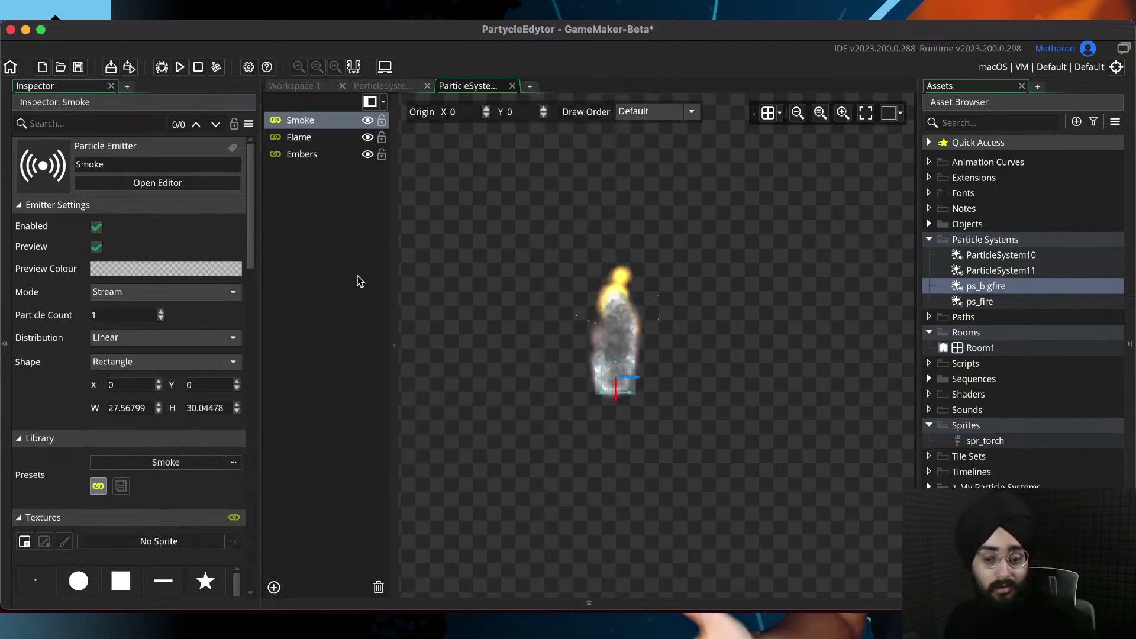
# Reorder the ps_bigfire emitters to Embers, Flame, Smoke, resolving each modified project directory by saving, and deselect the emitter
pyautogui.scroll(4, 635, 372)
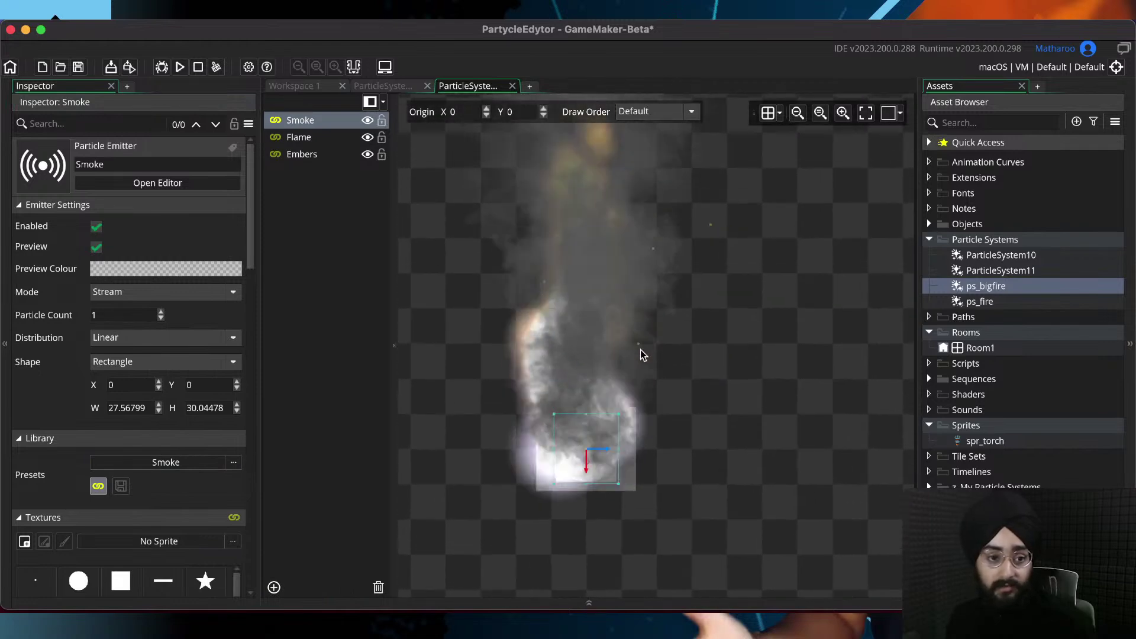
pyautogui.moveTo(290, 142); pyautogui.dragTo(299, 118)
pyautogui.click(715, 465)
pyautogui.click(299, 154)
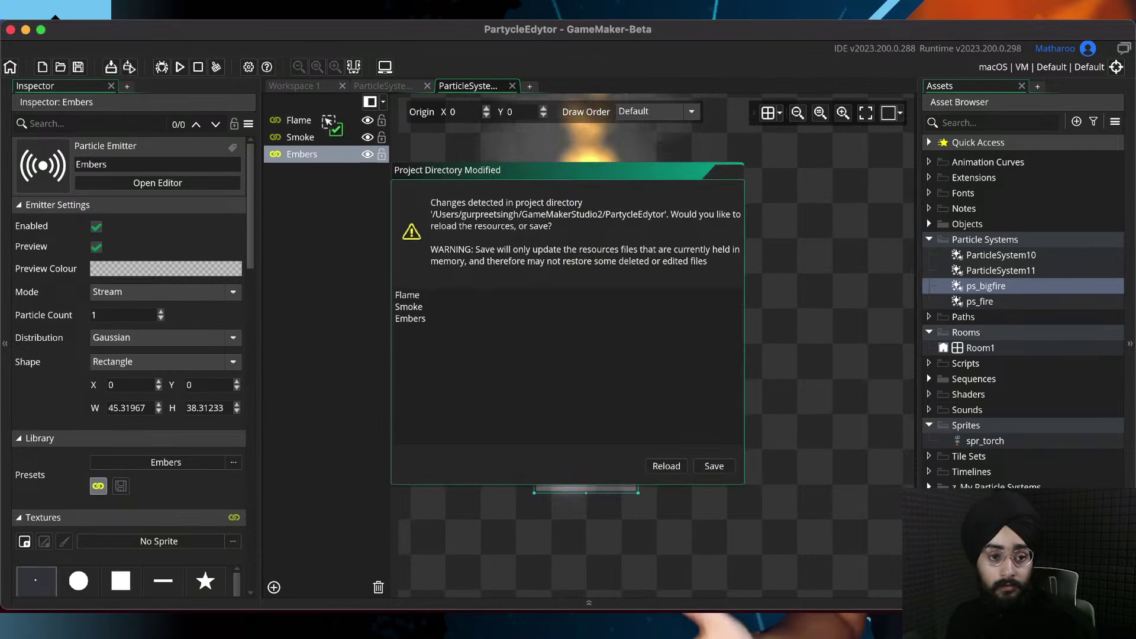
pyautogui.click(714, 466)
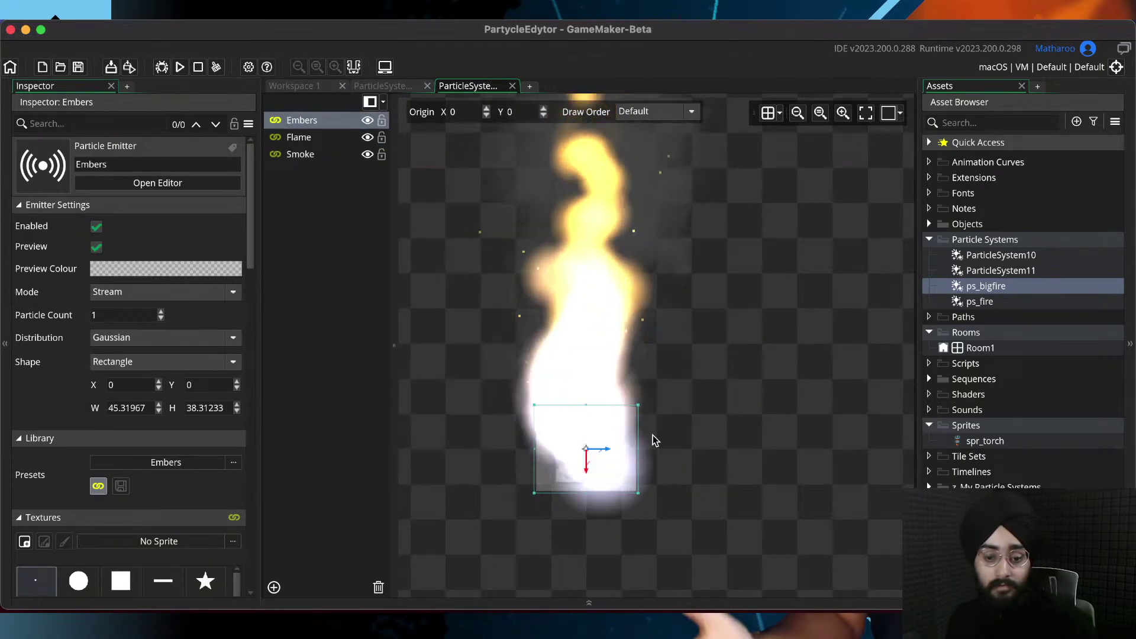
pyautogui.click(470, 407)
pyautogui.scroll(-2, 659, 310)
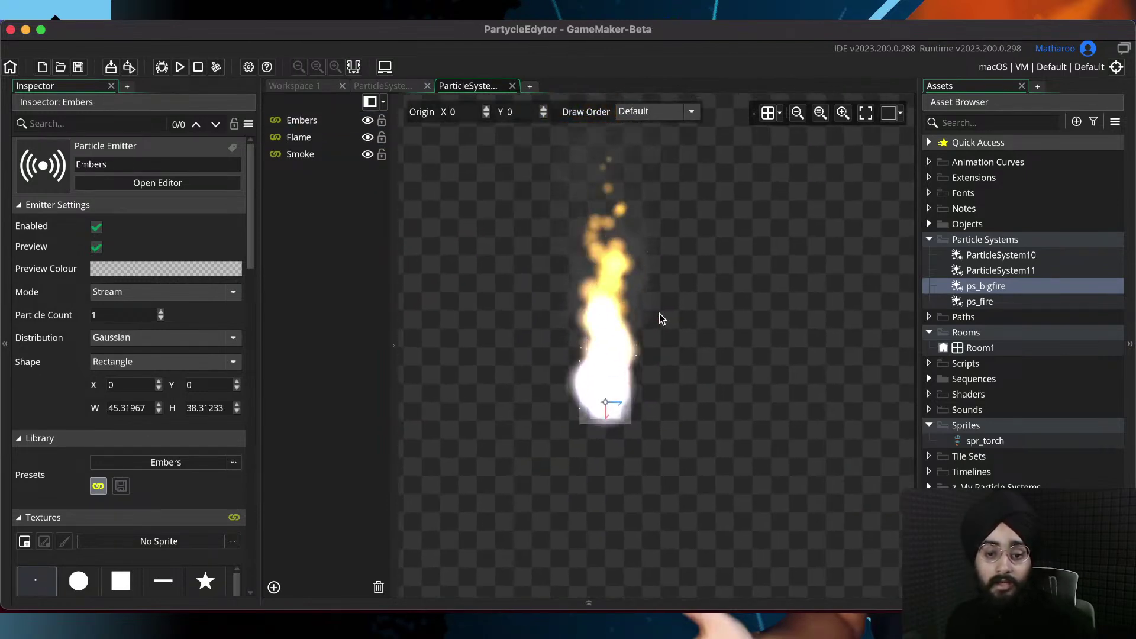
# Enlarge the ps_bigfire emitter regions, Flame to about 135 × 104, Smoke to a similar size and Embers to about 139 × 100, and save
pyautogui.click(357, 86)
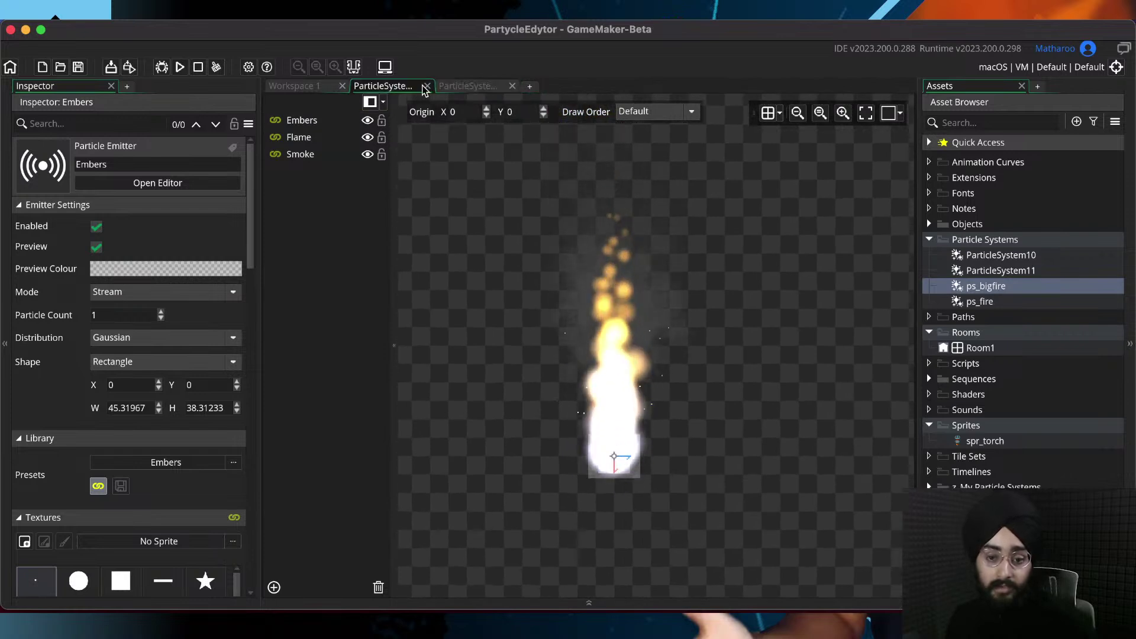
pyautogui.click(462, 90)
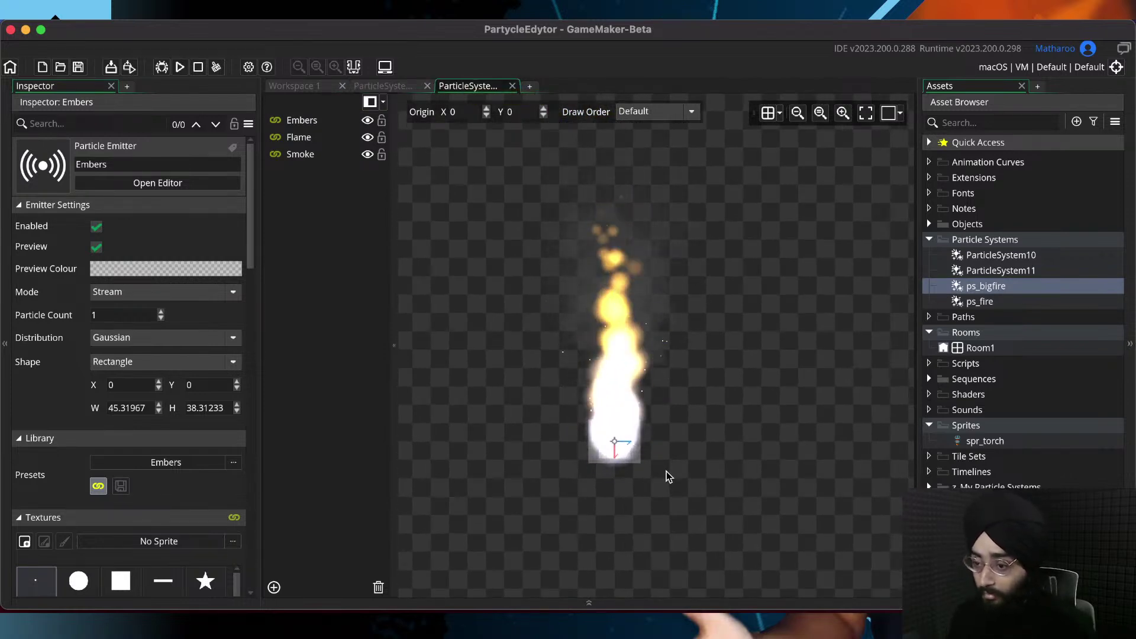
pyautogui.click(619, 456)
pyautogui.click(620, 450)
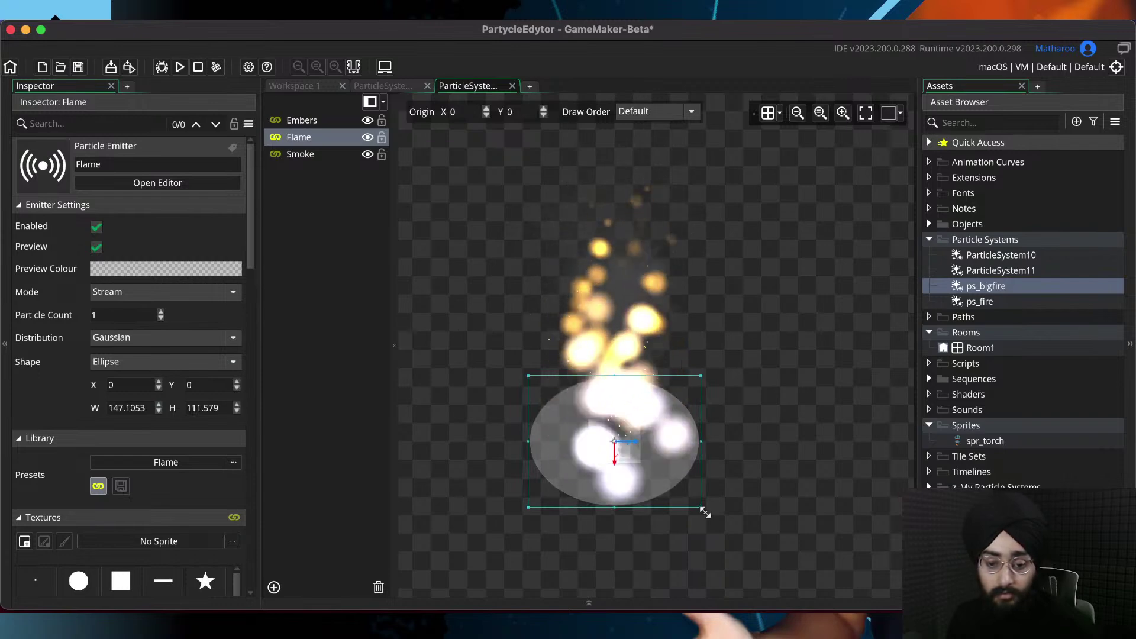
pyautogui.click(299, 154)
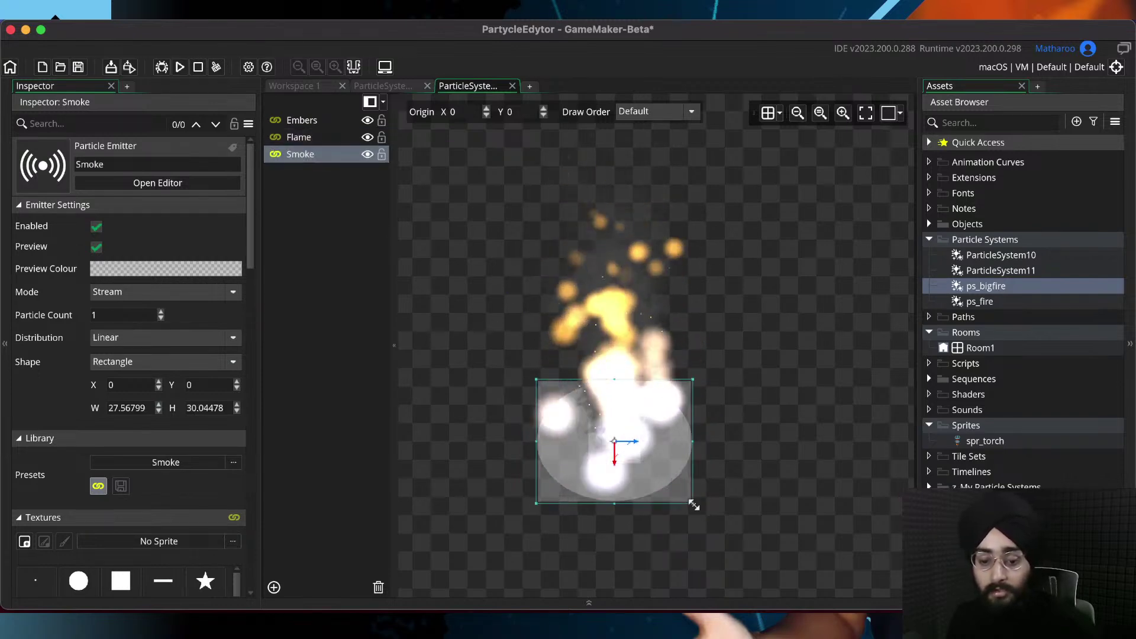
pyautogui.press('Up')
pyautogui.press('Up')
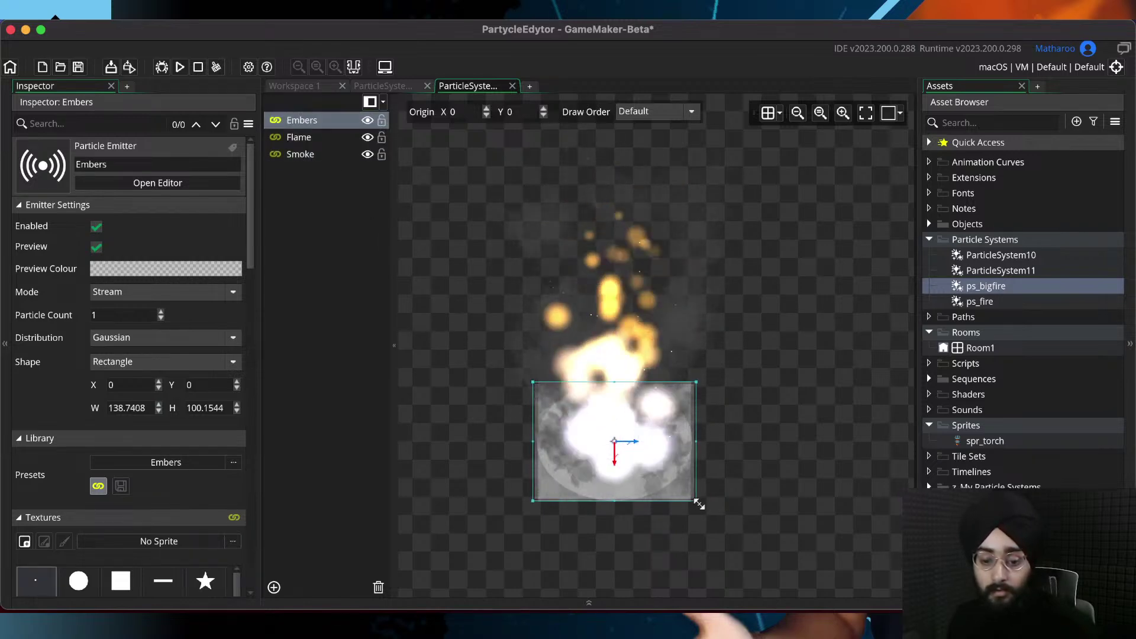
pyautogui.click(771, 452)
pyautogui.press('super+s')
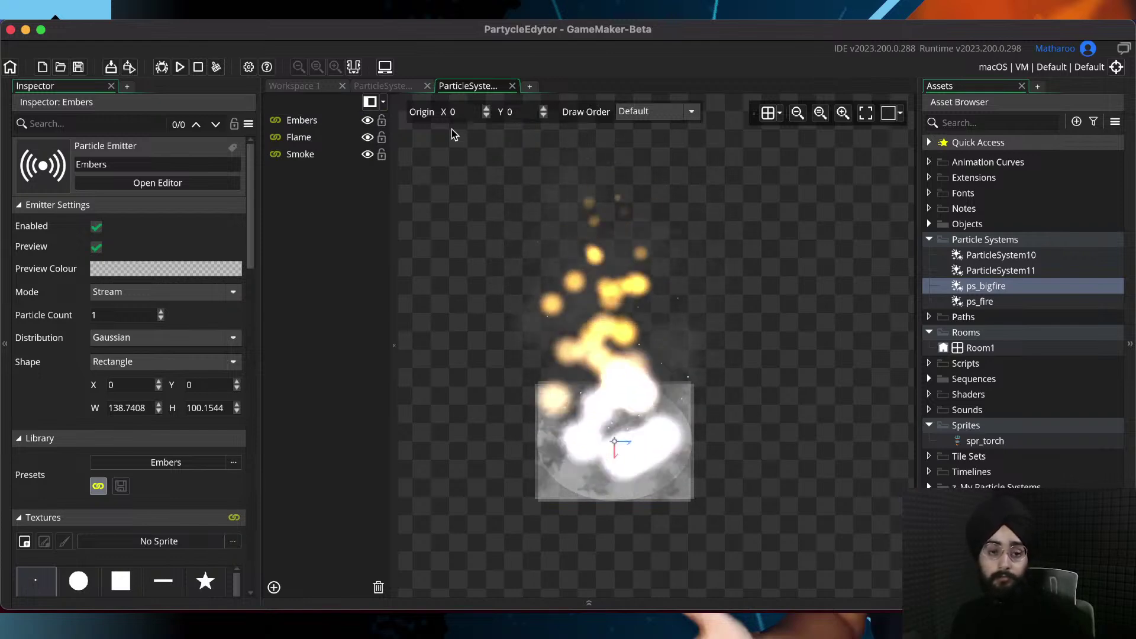
# Compare the ps_fire particle system with the enlarged ps_bigfire system
pyautogui.click(398, 89)
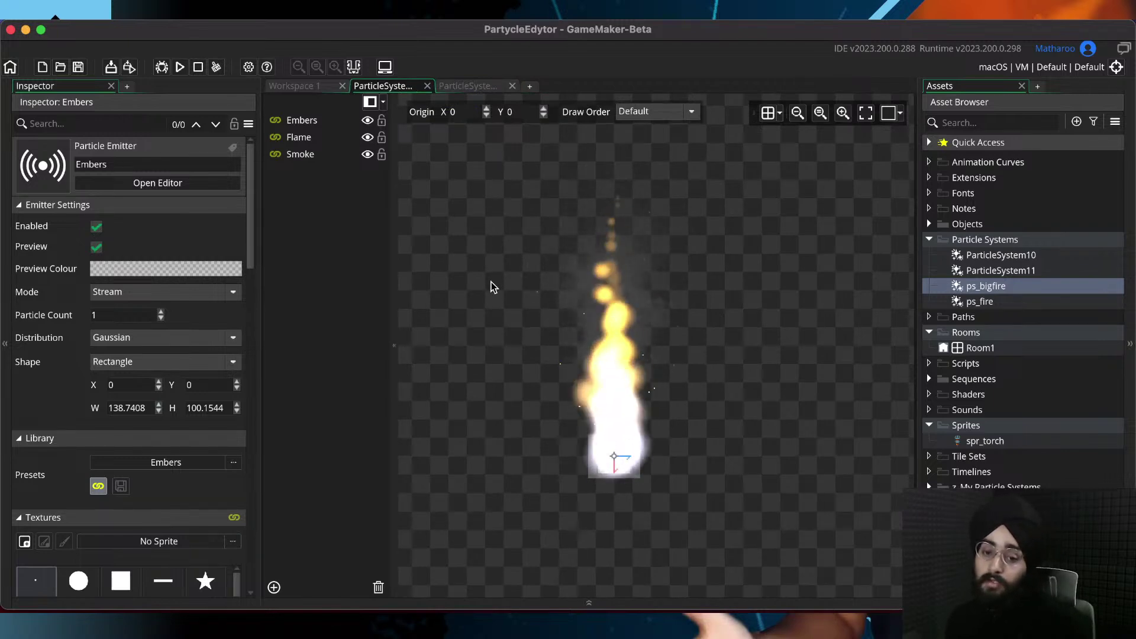
pyautogui.click(477, 87)
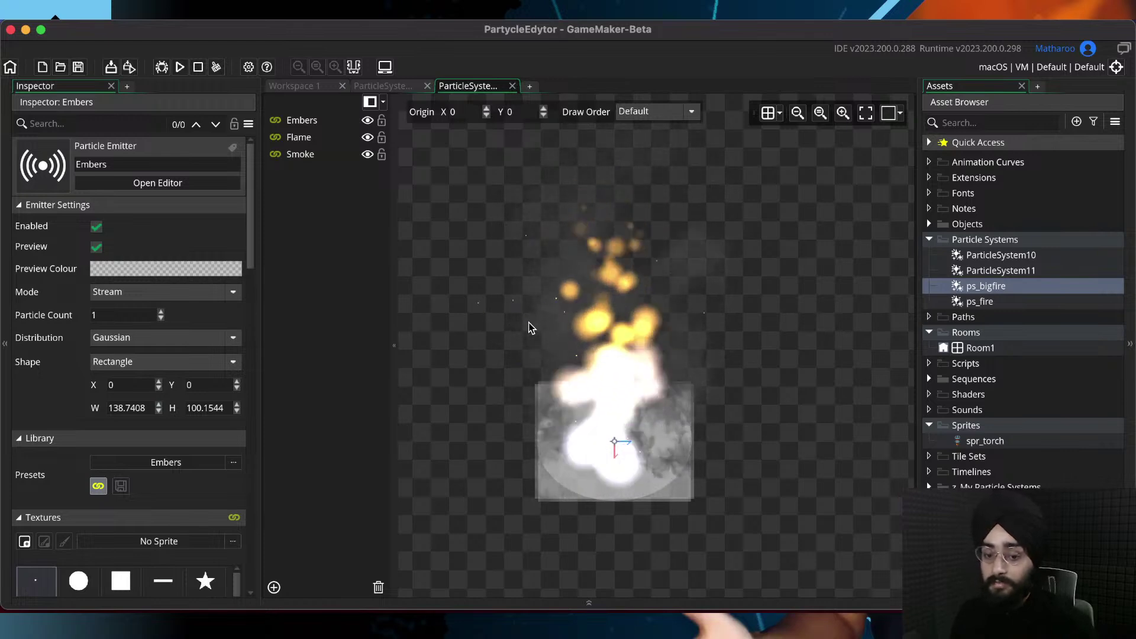
pyautogui.click(396, 89)
pyautogui.click(464, 88)
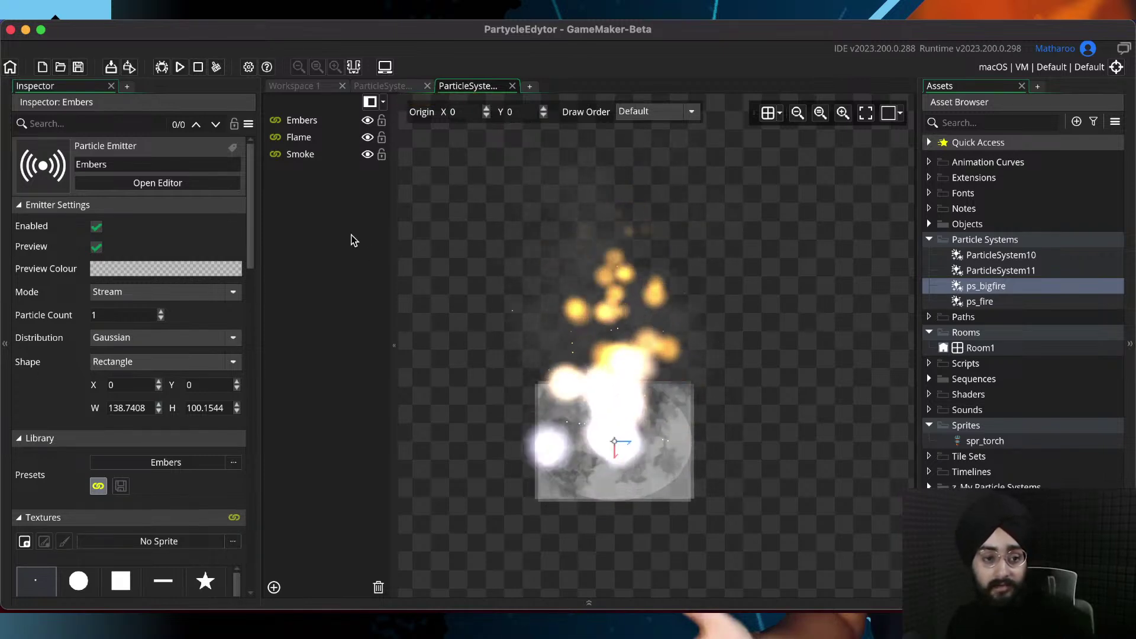
# Set the Flame emitter's middle colour to blue 0022FF, save the modified project directory, and compare the colour in ps_fire and ps_bigfire
pyautogui.click(298, 138)
pyautogui.scroll(-5, 170, 467)
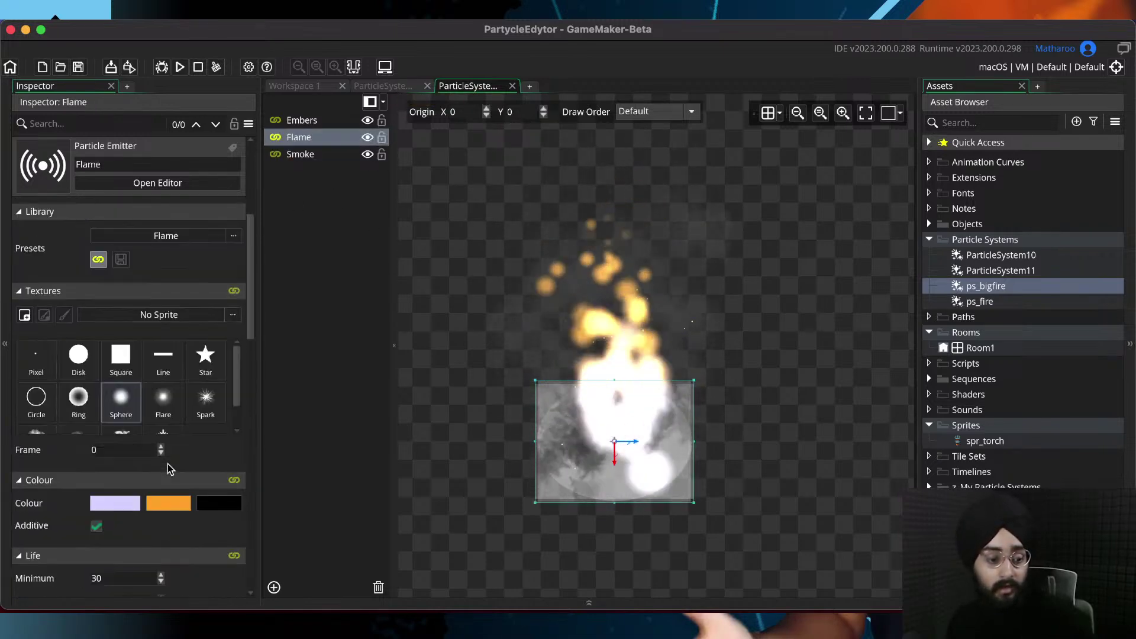
pyautogui.click(180, 506)
pyautogui.moveTo(126, 146); pyautogui.dragTo(117, 81)
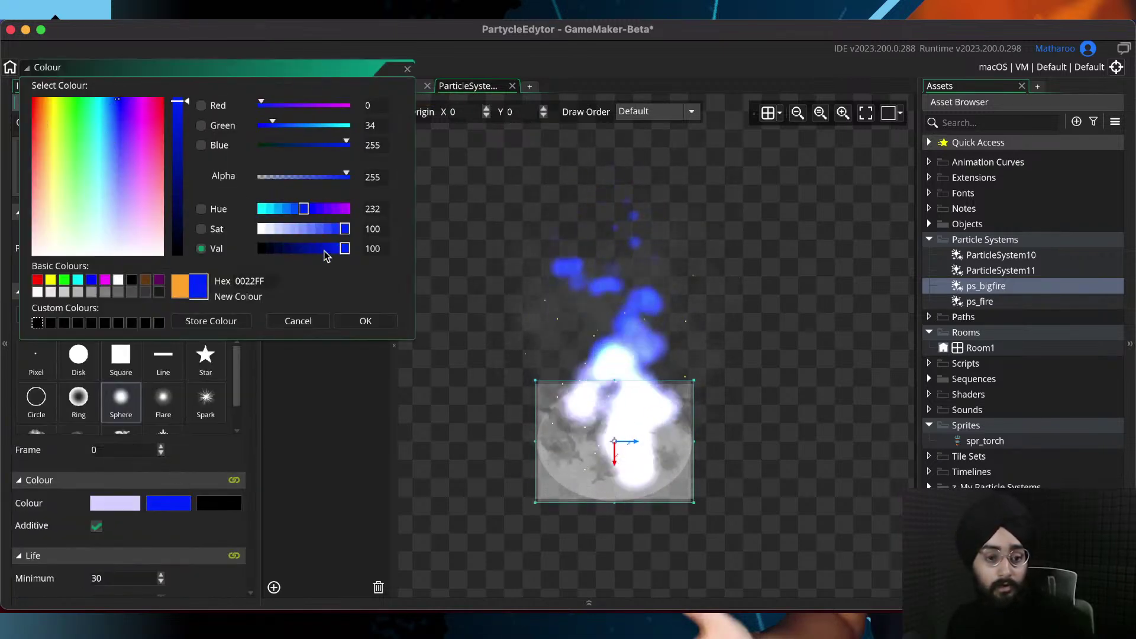
pyautogui.click(367, 323)
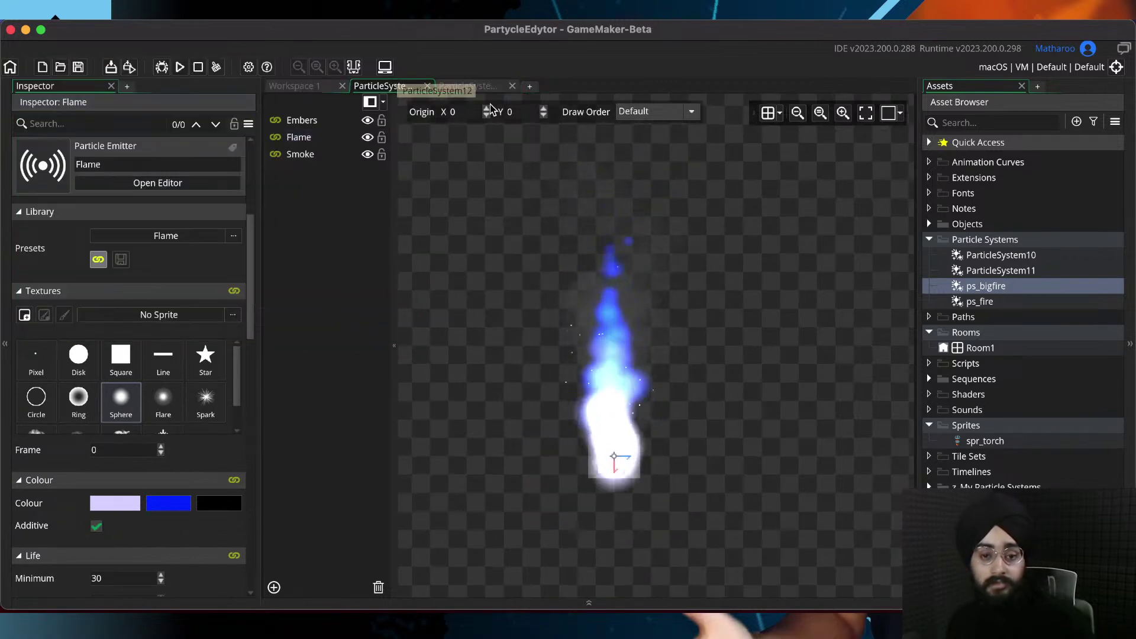
pyautogui.click(714, 466)
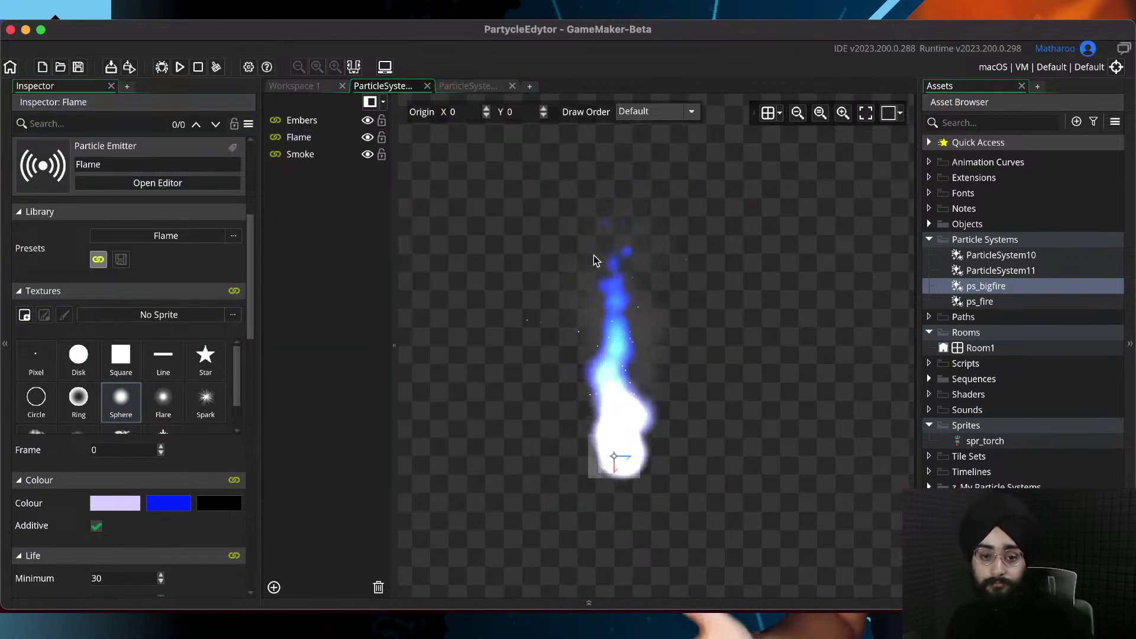
pyautogui.click(489, 89)
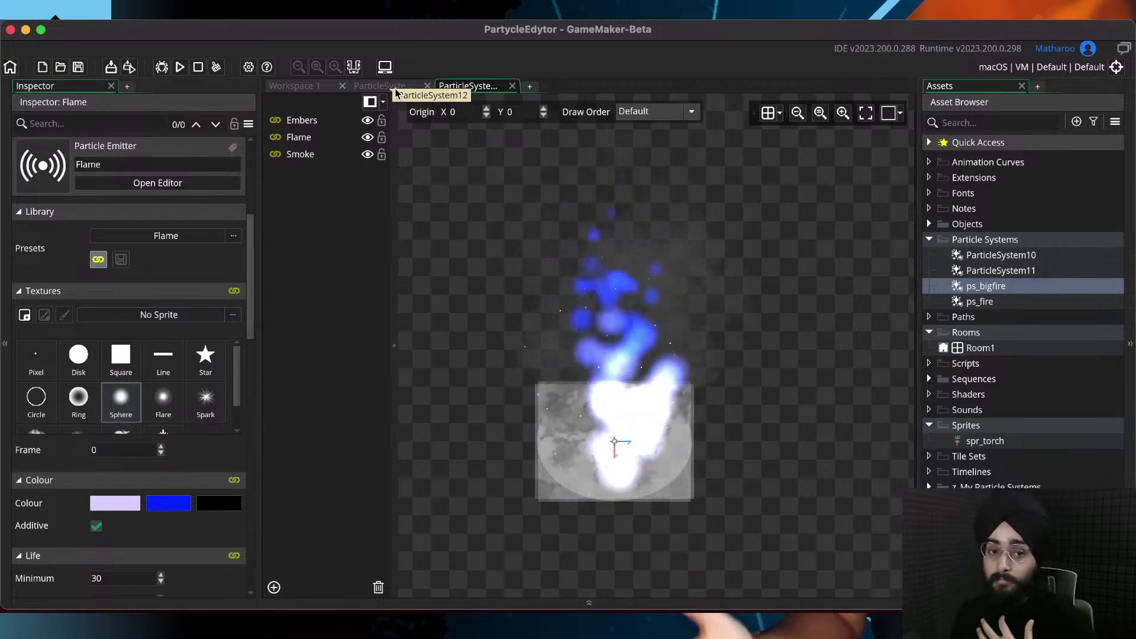
# Examine which of the Flame emitter's settings sections are linked to its preset, and compare both particle systems again
pyautogui.scroll(-5, 186, 499)
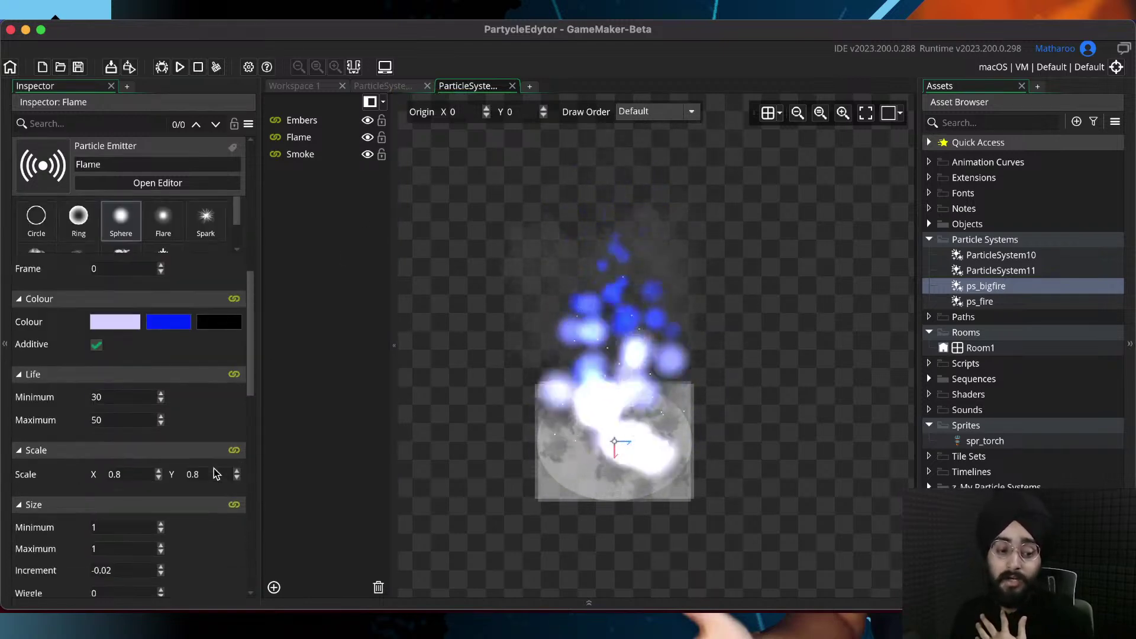
pyautogui.scroll(10, 216, 473)
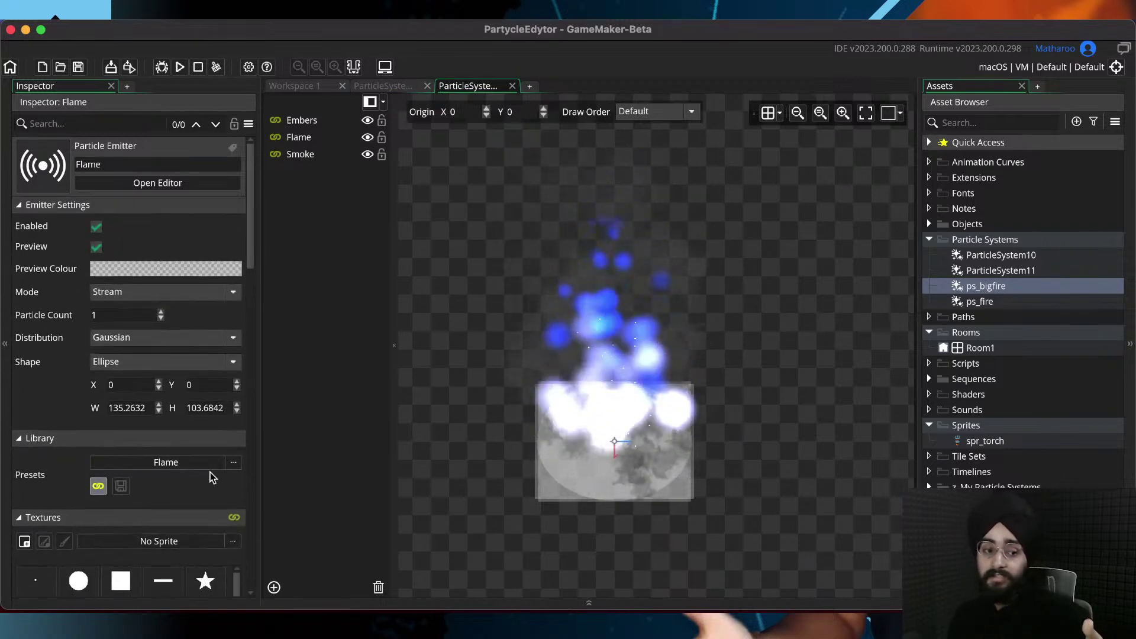
pyautogui.scroll(-4, 225, 433)
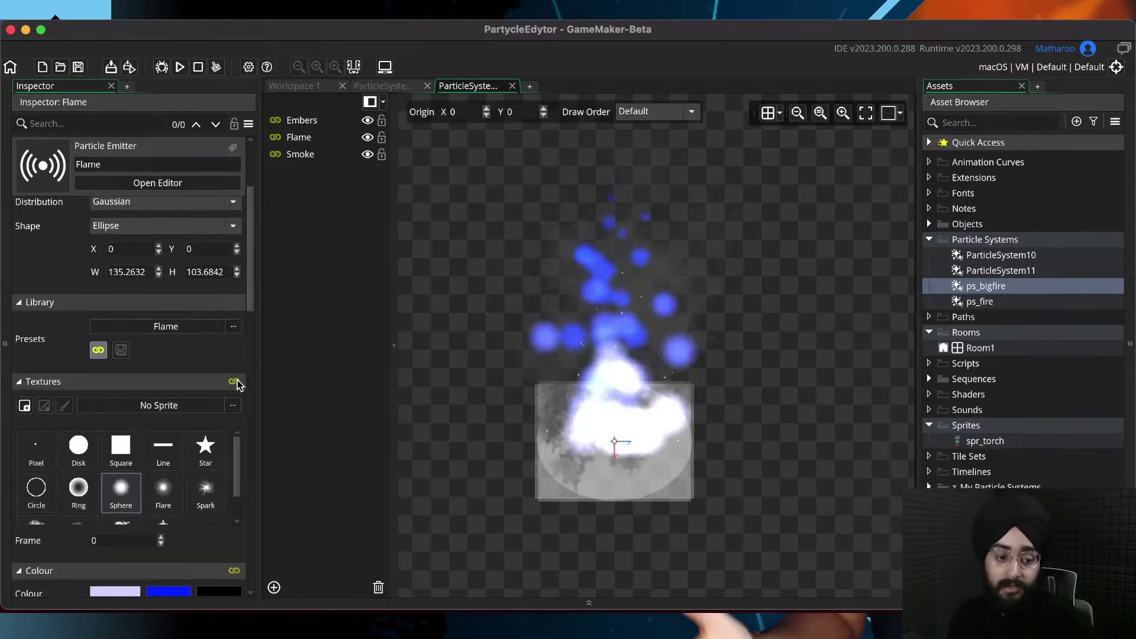
pyautogui.scroll(-2, 245, 406)
pyautogui.scroll(-1, 219, 416)
pyautogui.scroll(-20, 219, 416)
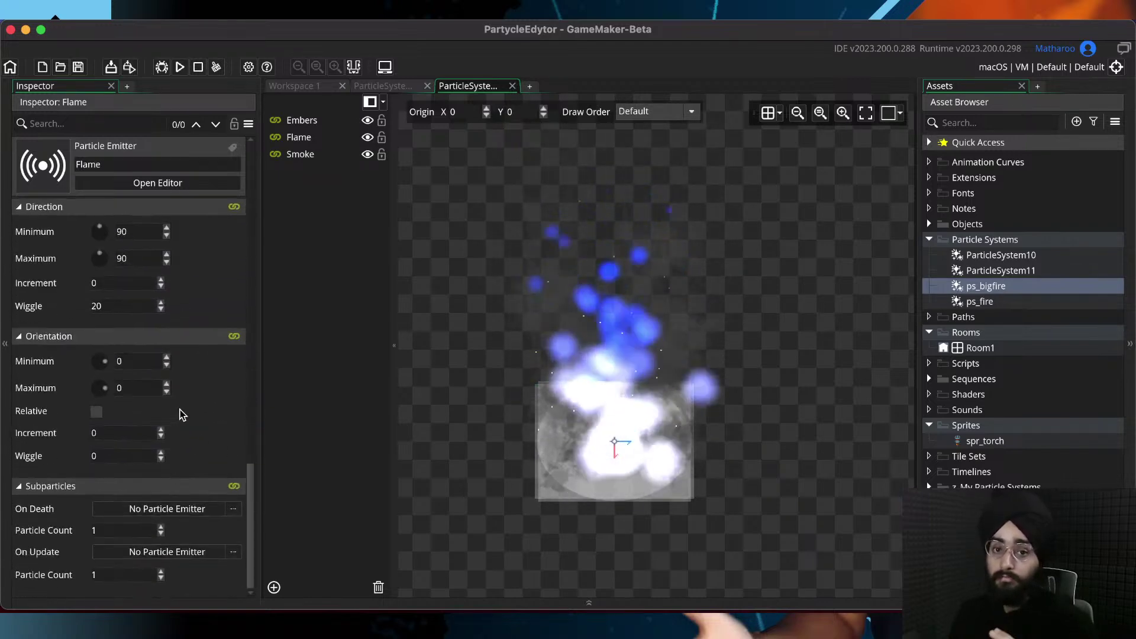
pyautogui.scroll(8, 208, 394)
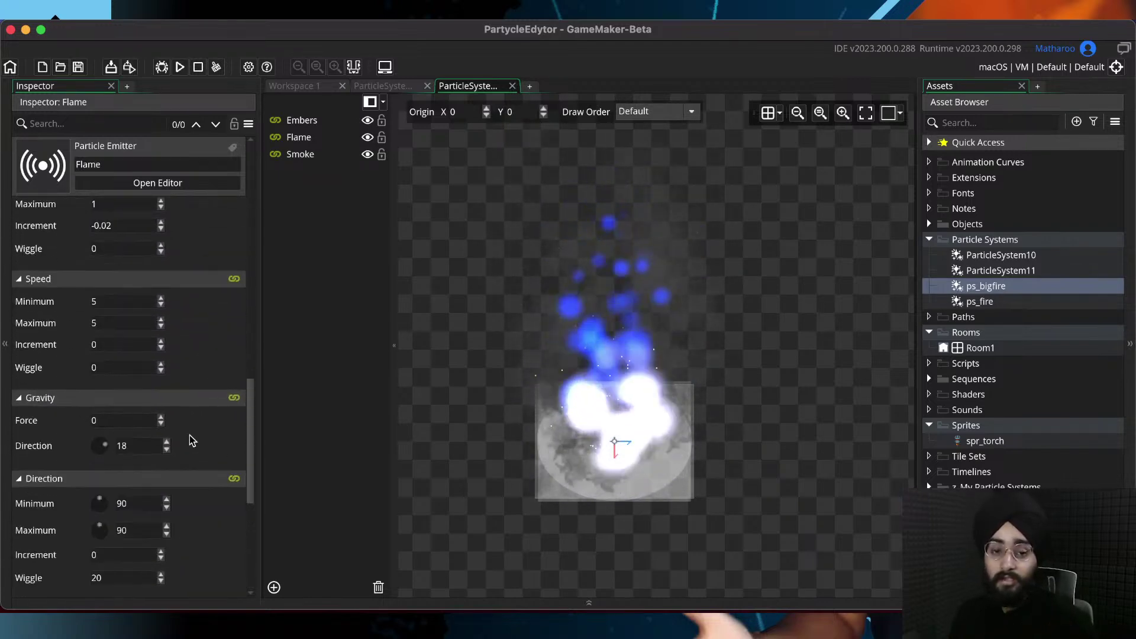
pyautogui.click(399, 87)
pyautogui.click(464, 91)
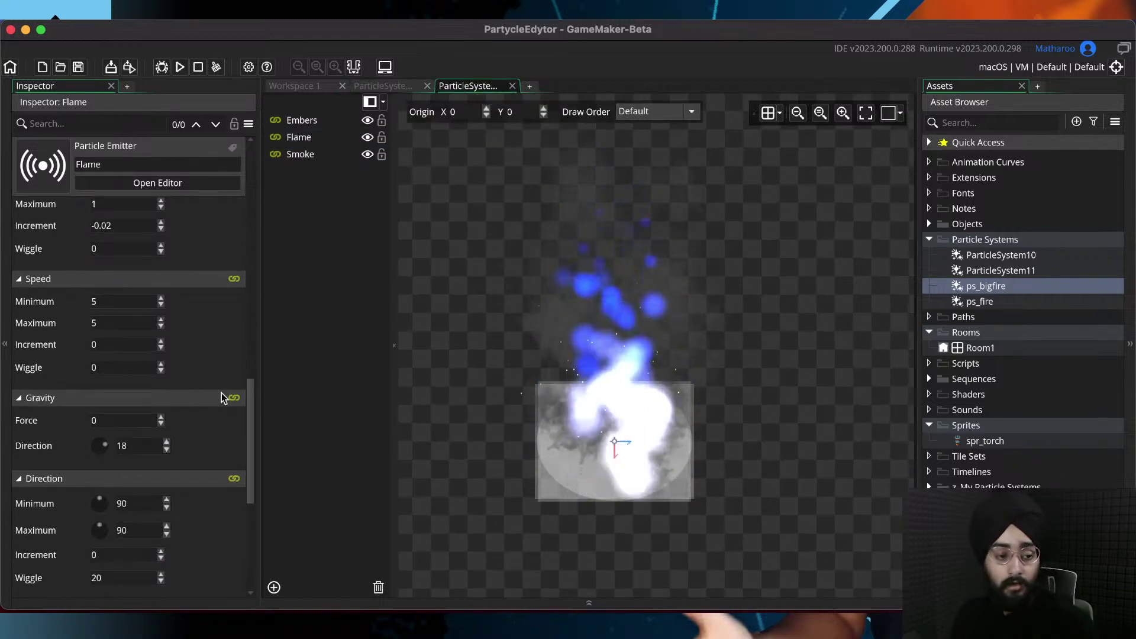
pyautogui.scroll(9, 225, 391)
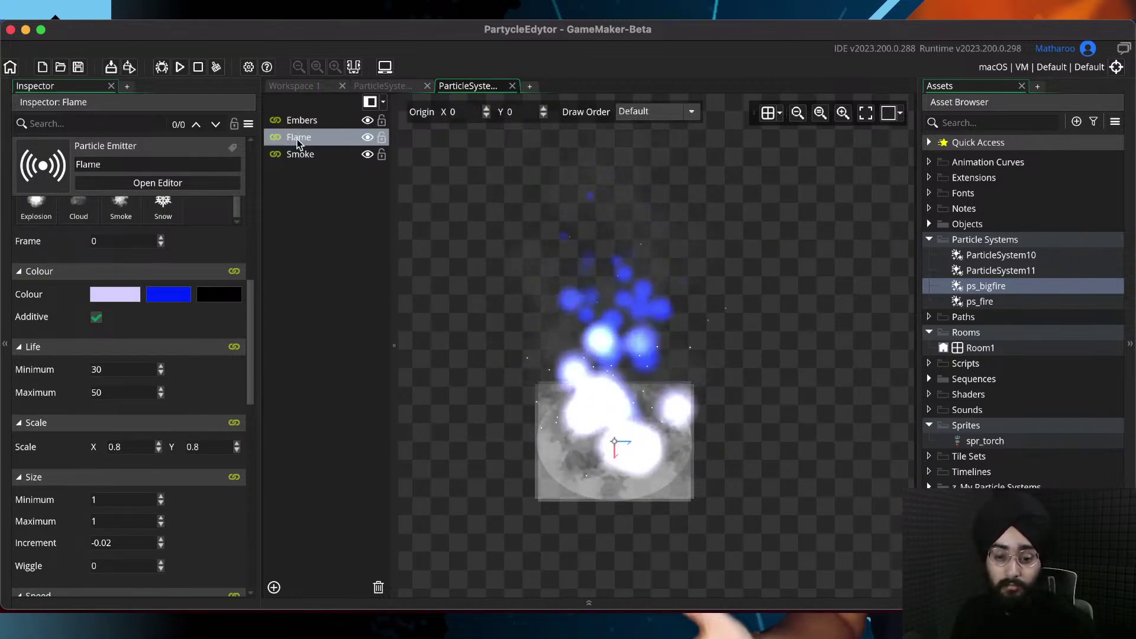
# Unlink the ps_bigfire Embers emitter from its preset and change its texture to Spark
pyautogui.click(300, 120)
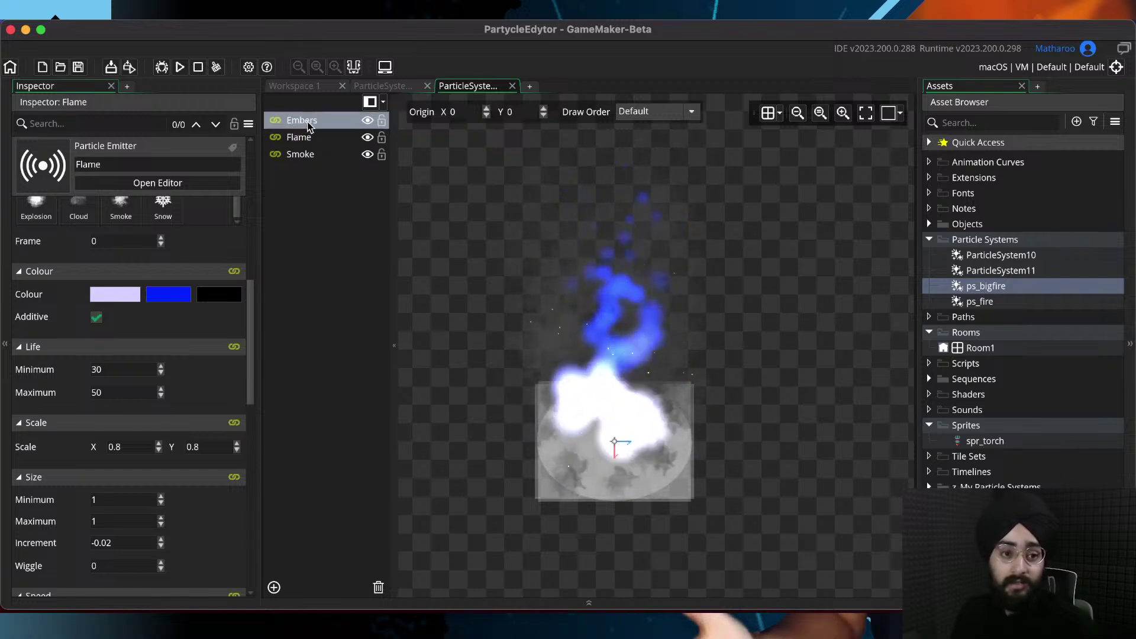
pyautogui.scroll(9, 172, 473)
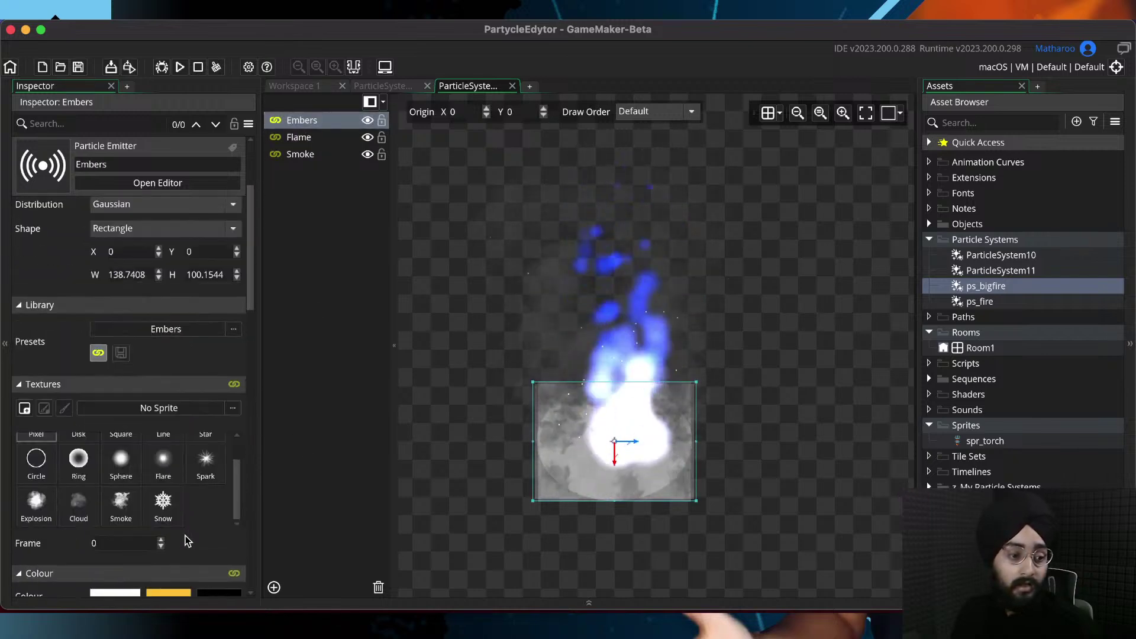
pyautogui.click(98, 356)
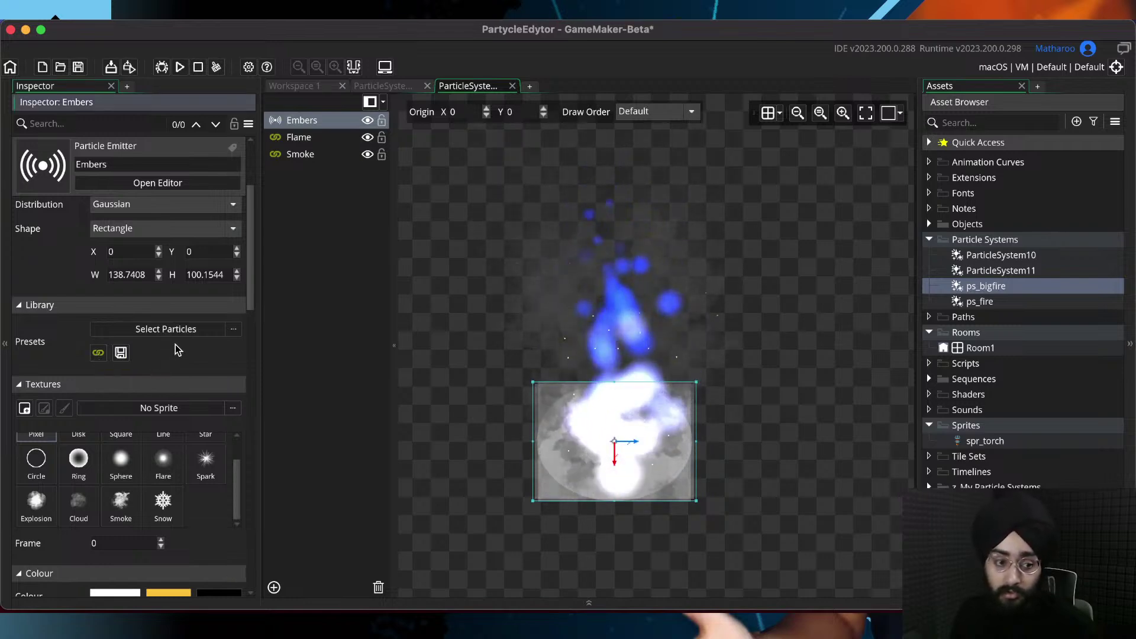
pyautogui.scroll(-6, 190, 352)
pyautogui.scroll(2, 181, 384)
pyautogui.scroll(1, 235, 367)
pyautogui.click(209, 359)
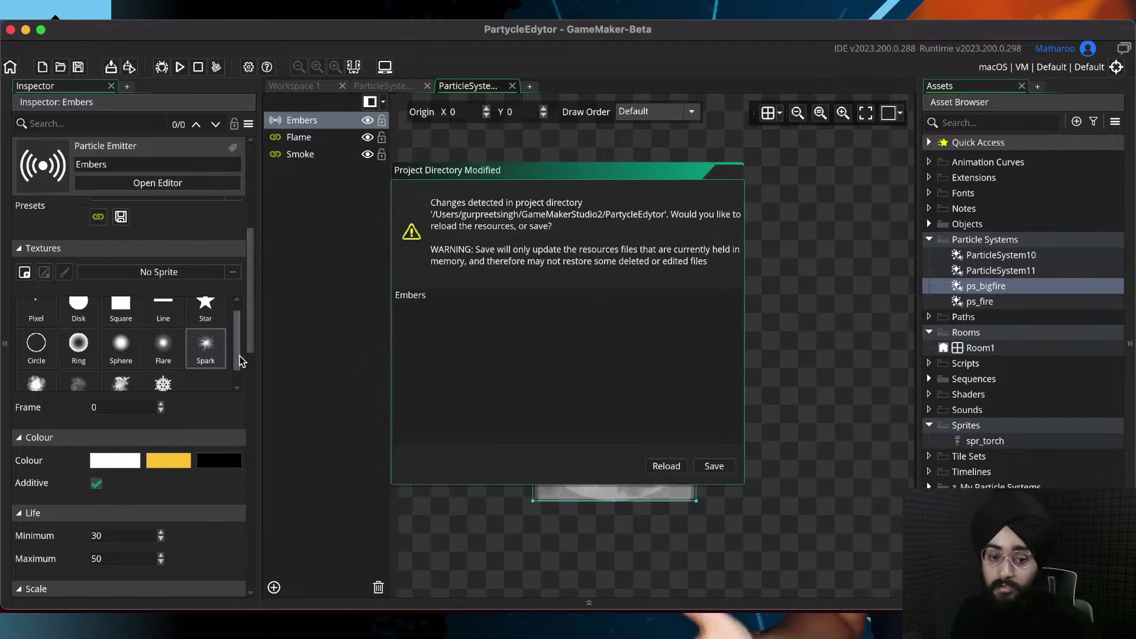
# Save the modified project resources, compare the embers in ps_fire and ps_bigfire, and close the ps_bigfire editor
pyautogui.click(713, 469)
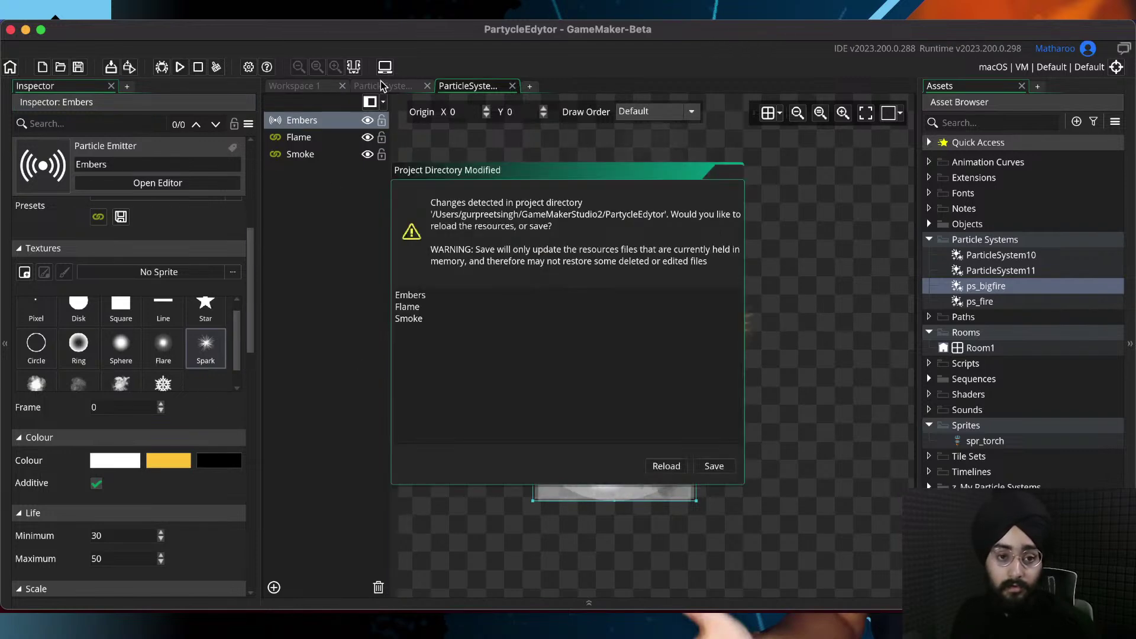
pyautogui.click(716, 468)
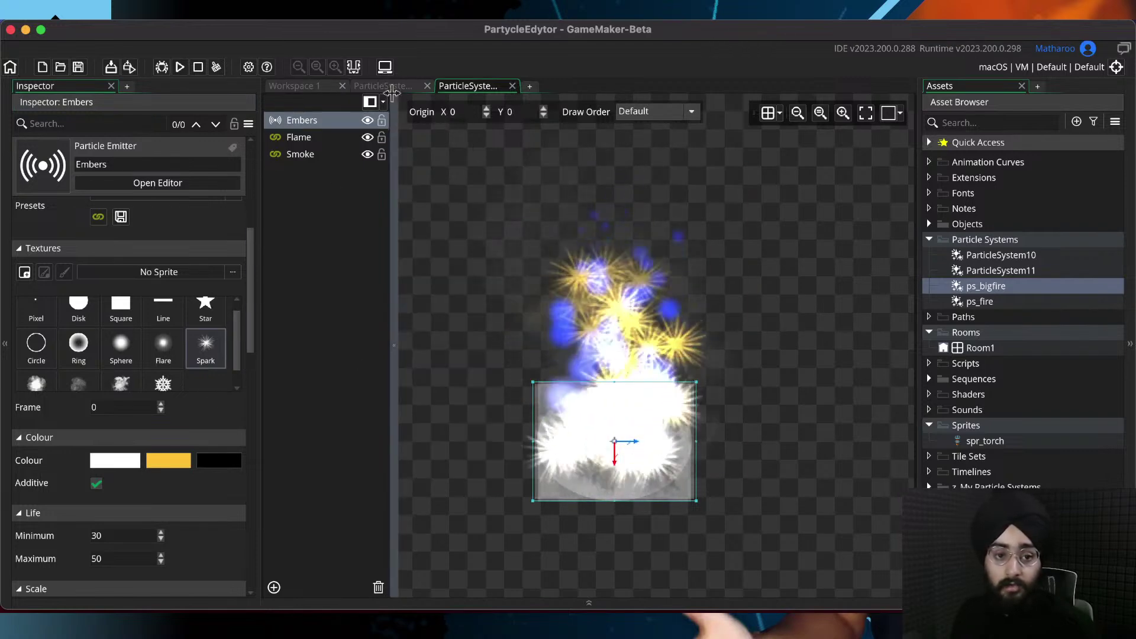
pyautogui.click(382, 86)
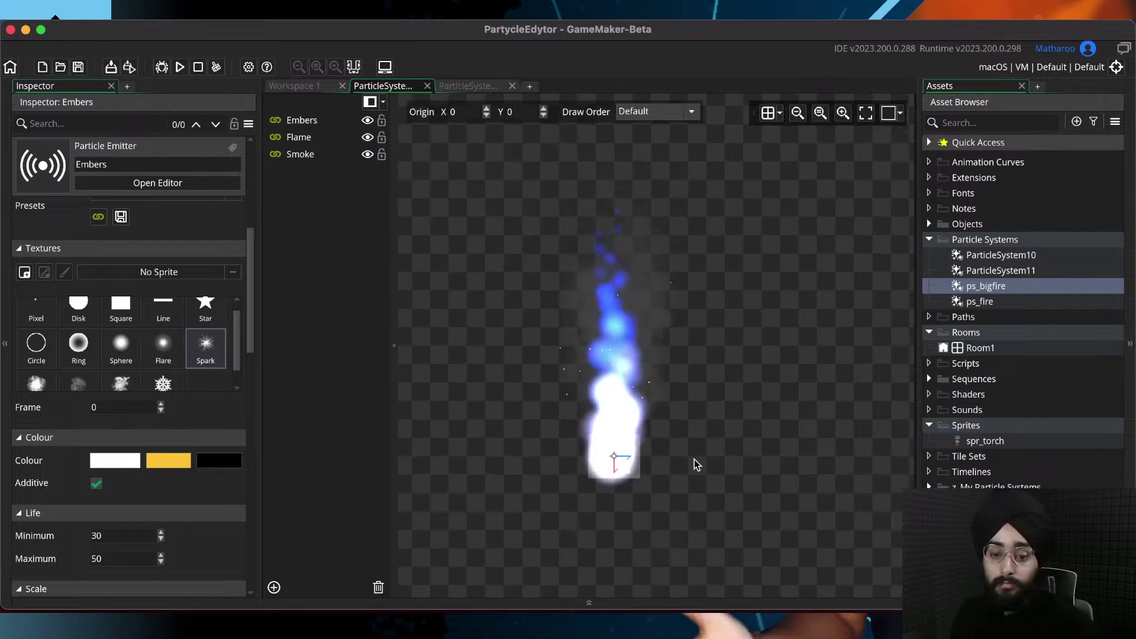
pyautogui.click(471, 87)
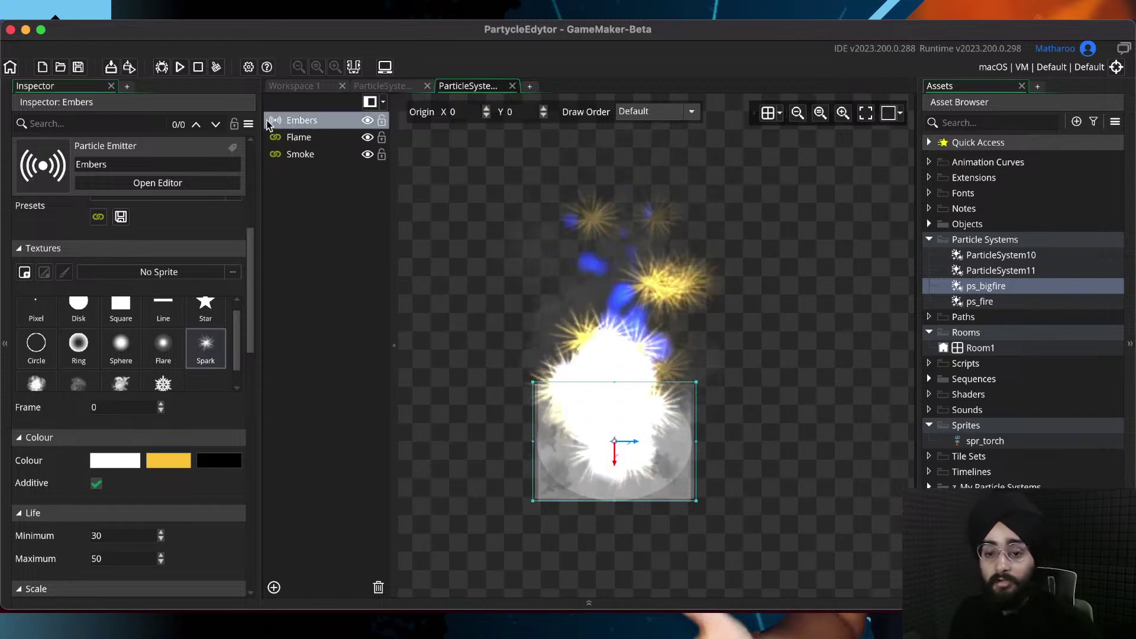
pyautogui.middleClick(459, 87)
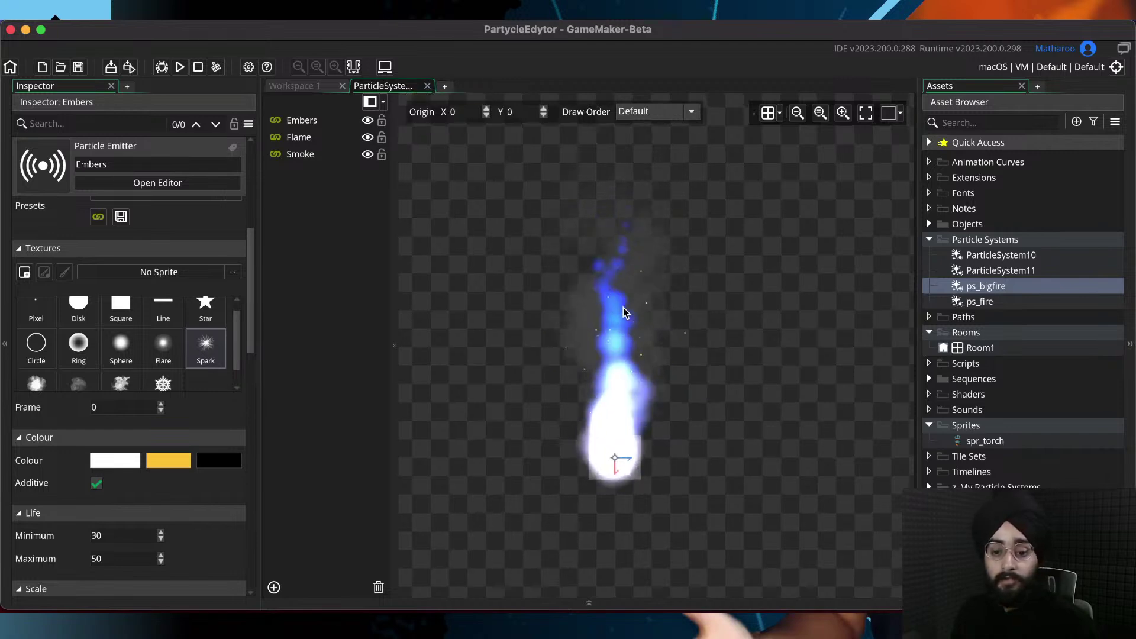
pyautogui.moveTo(622, 303); pyautogui.dragTo(623, 312, button='middle')
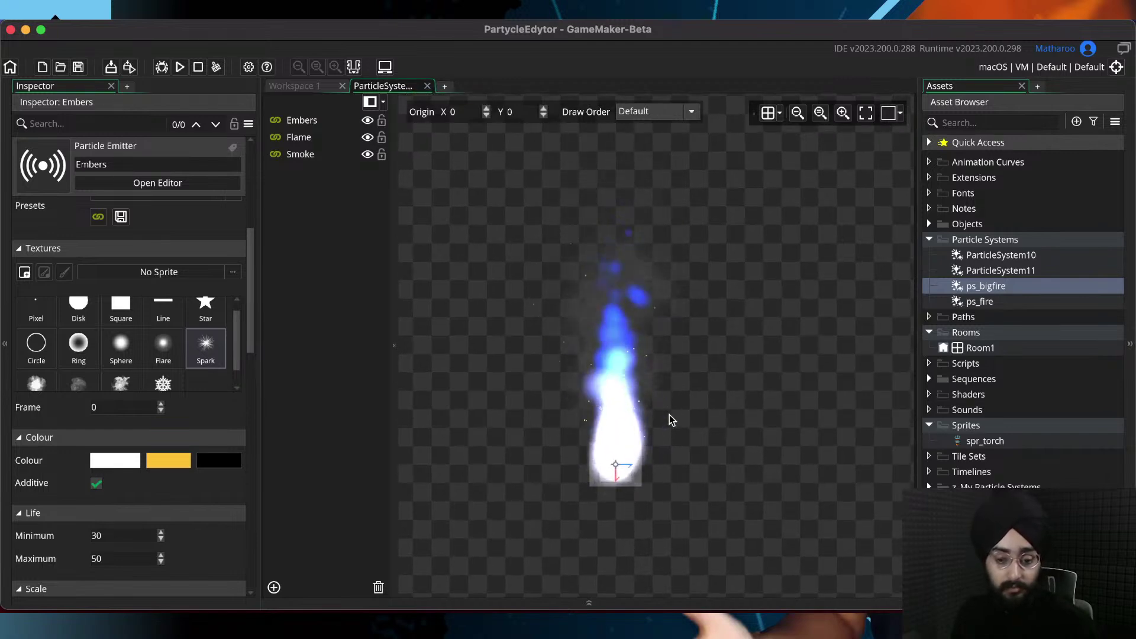
pyautogui.scroll(1, 635, 422)
# Open Object1's Global Left Pressed code and remove the ParticleSystem10 argument from the part_system_create call
pyautogui.click(930, 224)
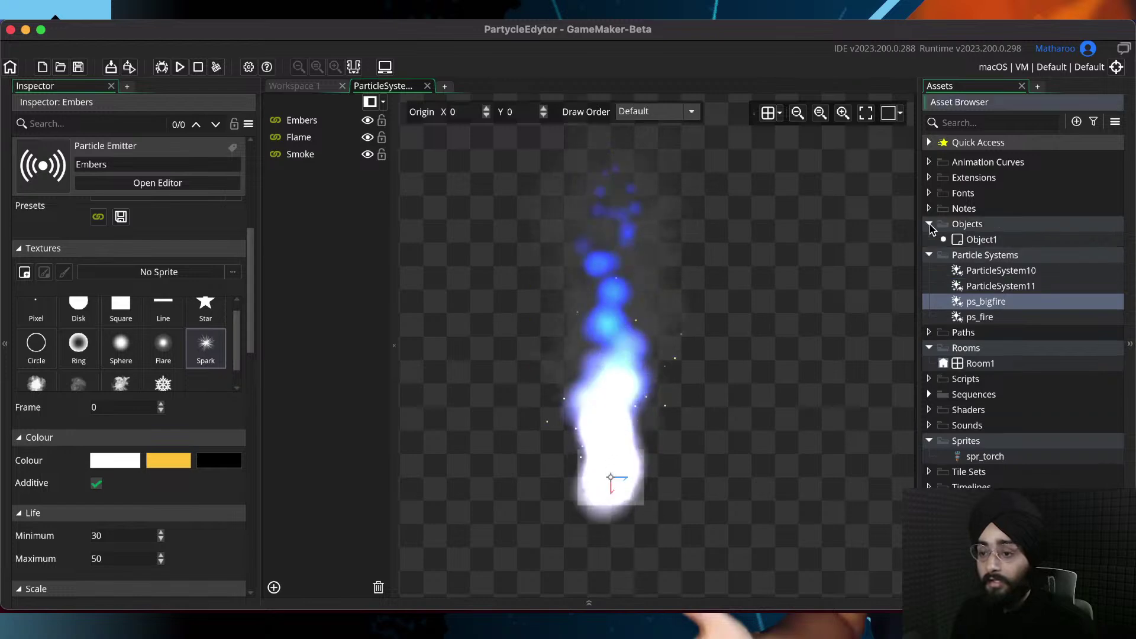
pyautogui.doubleClick(992, 242)
pyautogui.doubleClick(559, 233)
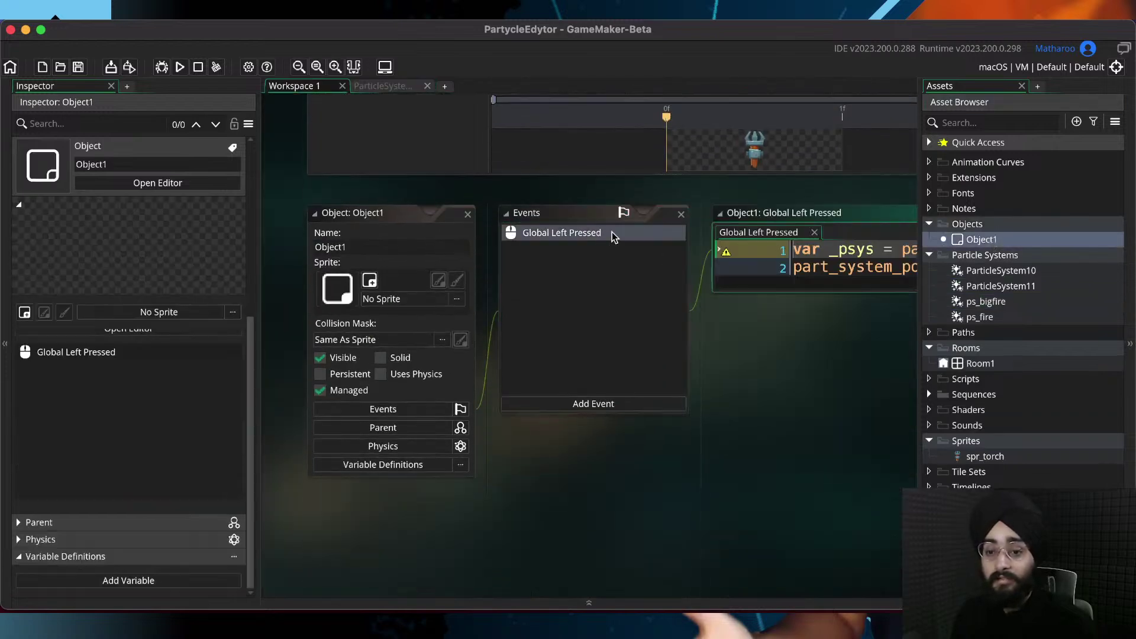
pyautogui.click(572, 219)
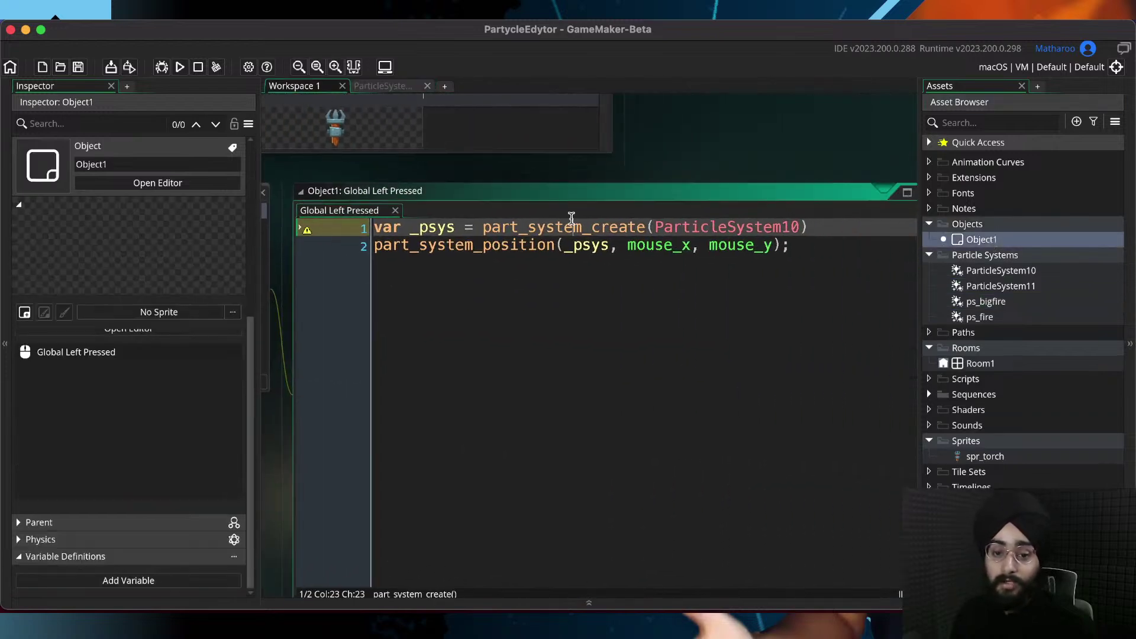
pyautogui.moveTo(655, 226); pyautogui.dragTo(800, 231)
pyautogui.click(719, 228)
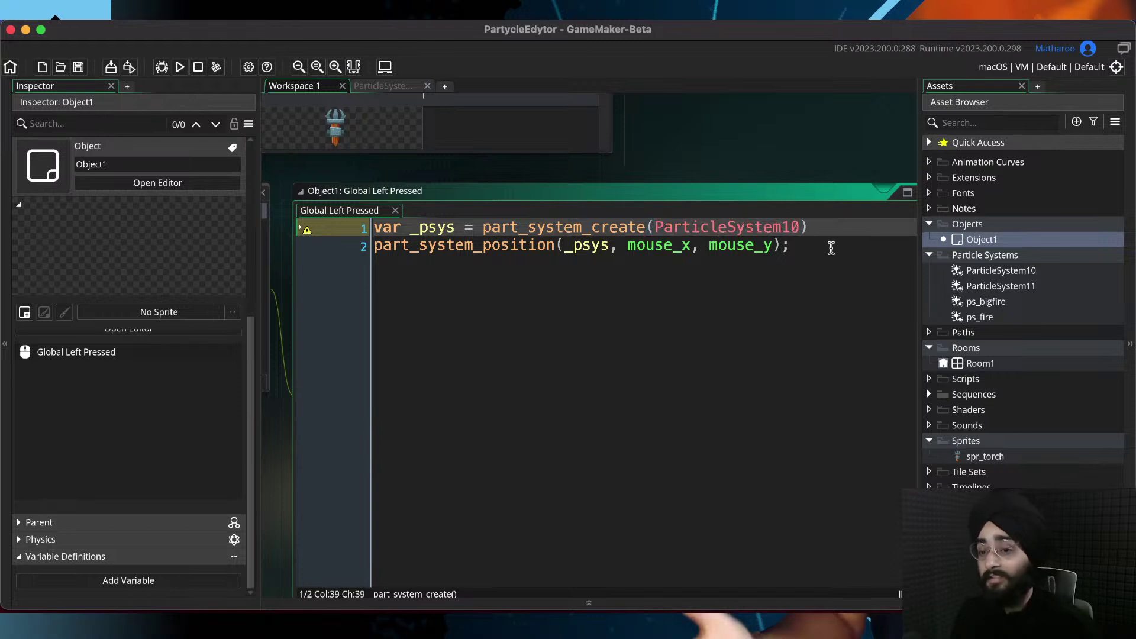
pyautogui.doubleClick(435, 228)
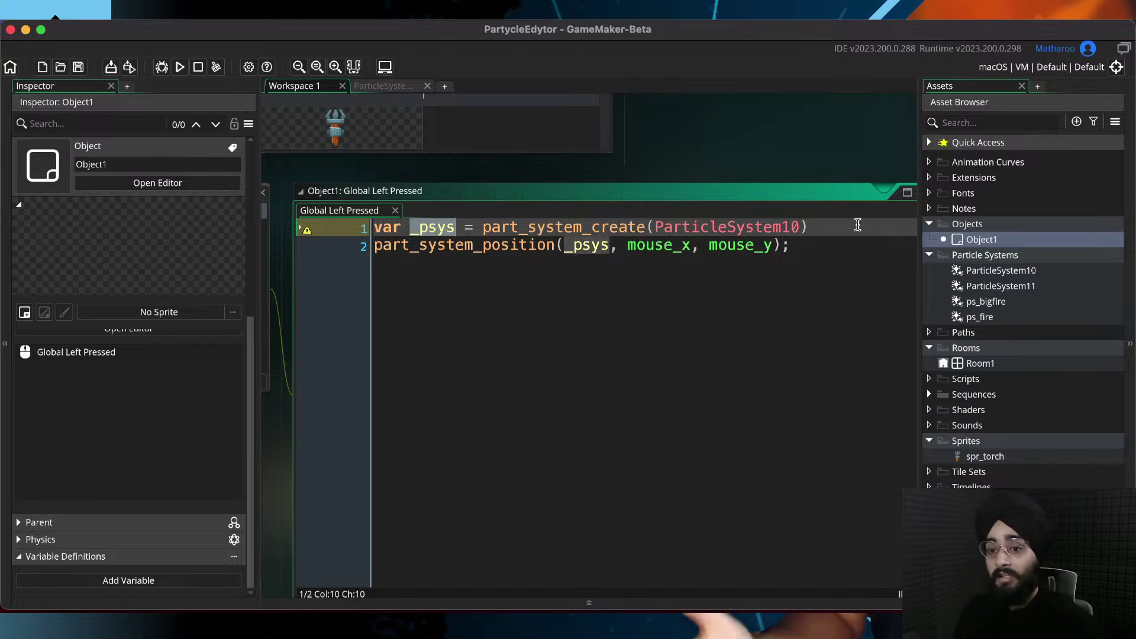
pyautogui.doubleClick(431, 232)
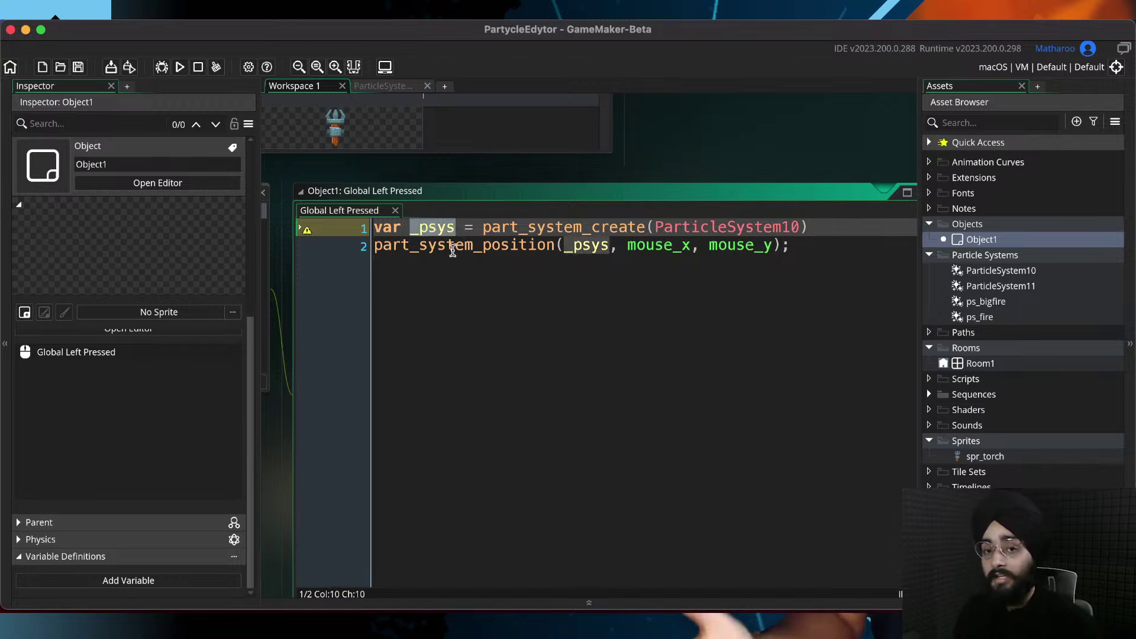
pyautogui.doubleClick(694, 231)
pyautogui.press('BackSpace')
pyautogui.press('Right')
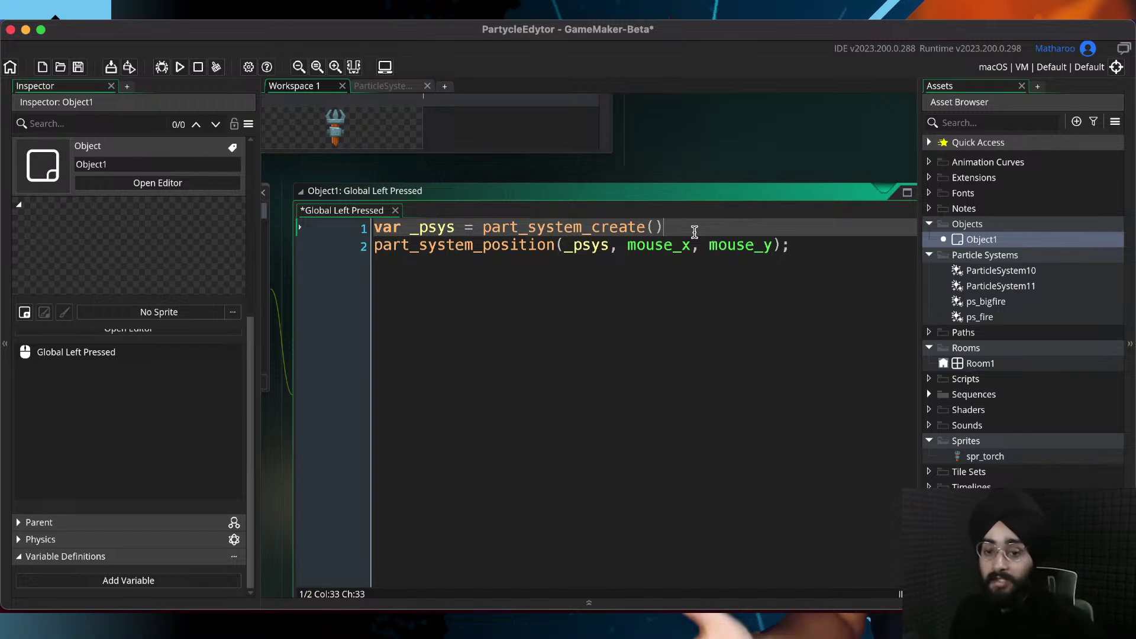
# Browse the suggested part_system_ functions on a new third line of code, and delete that line
pyautogui.click(830, 257)
pyautogui.press('Return')
pyautogui.write('part_system_')
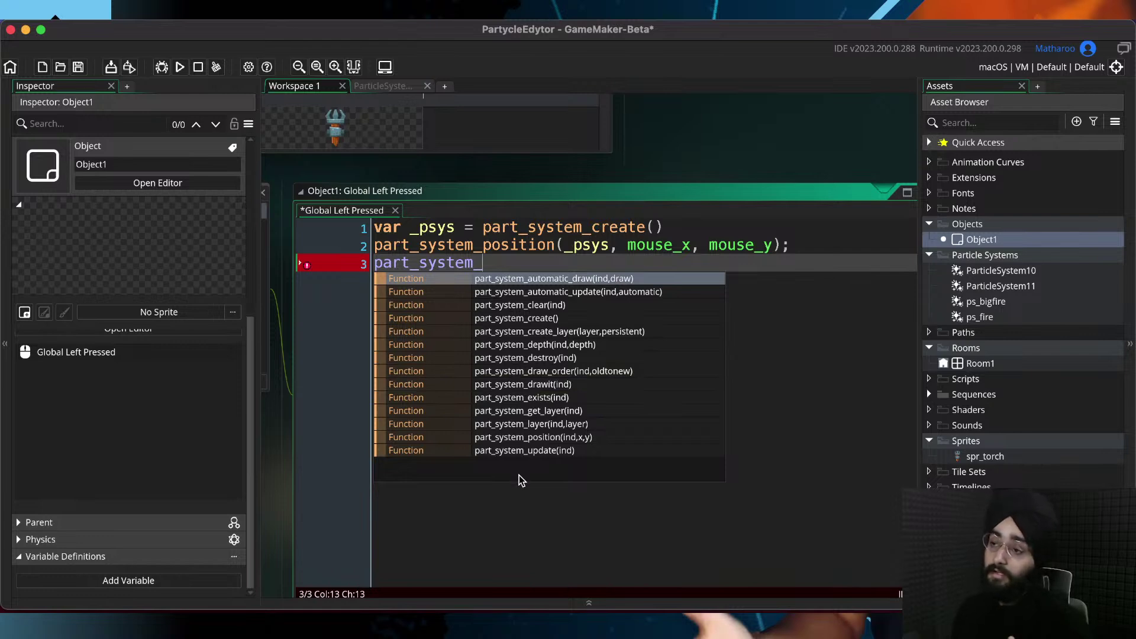
pyautogui.click(524, 437)
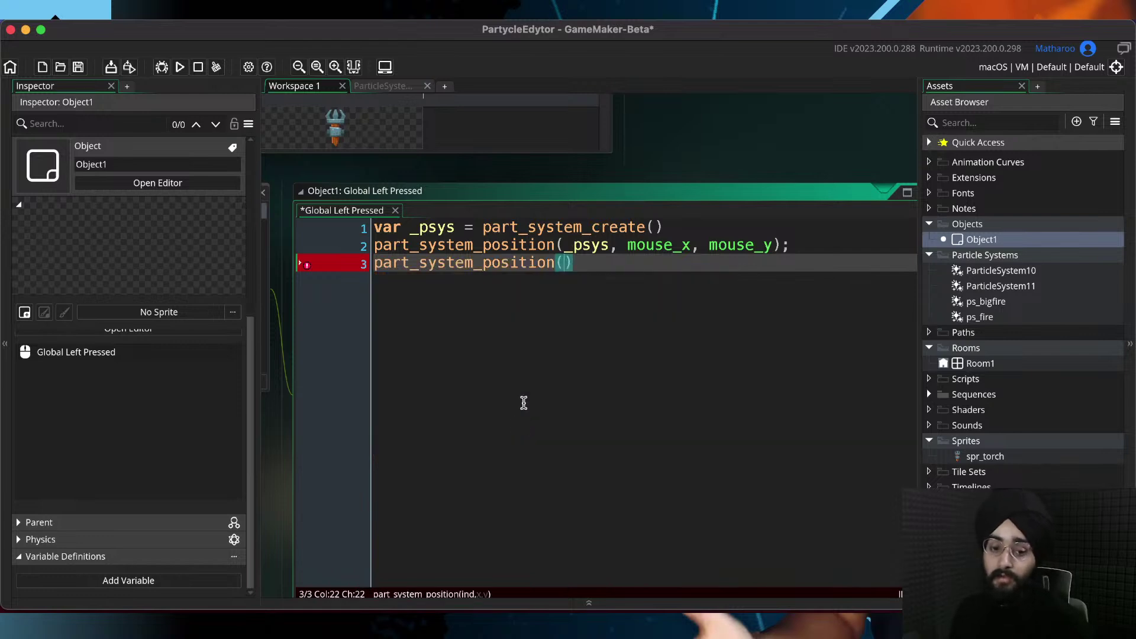
pyautogui.moveTo(573, 264); pyautogui.dragTo(384, 273)
pyautogui.press('BackSpace')
pyautogui.press('BackSpace')
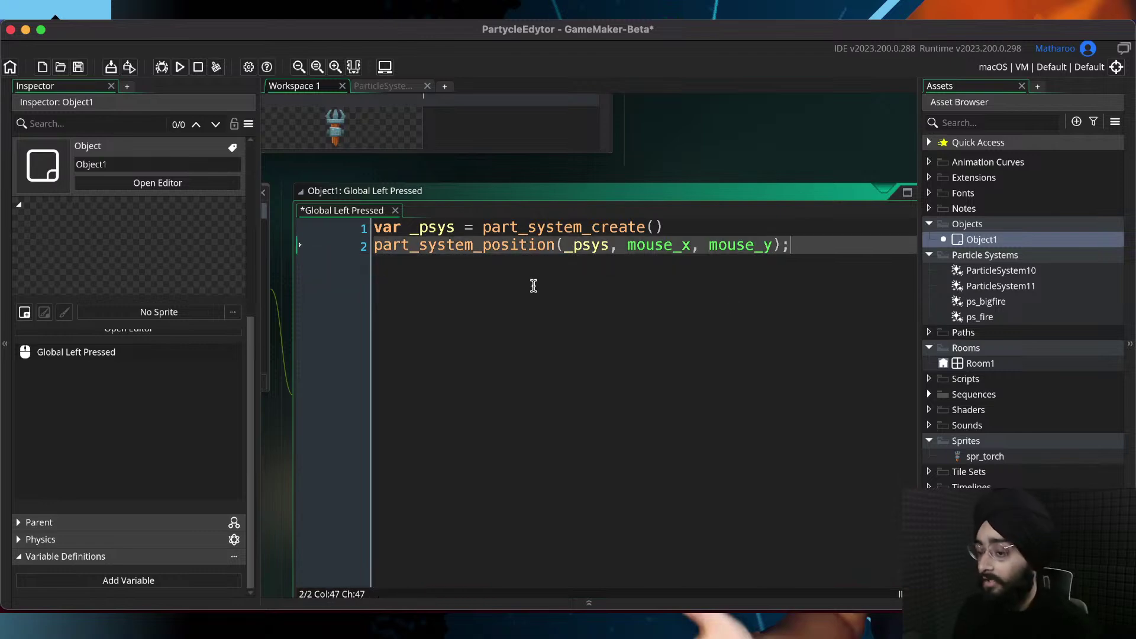
# Open Room1 and move the torch sprite straight down to position 736, 416
pyautogui.doubleClick(980, 364)
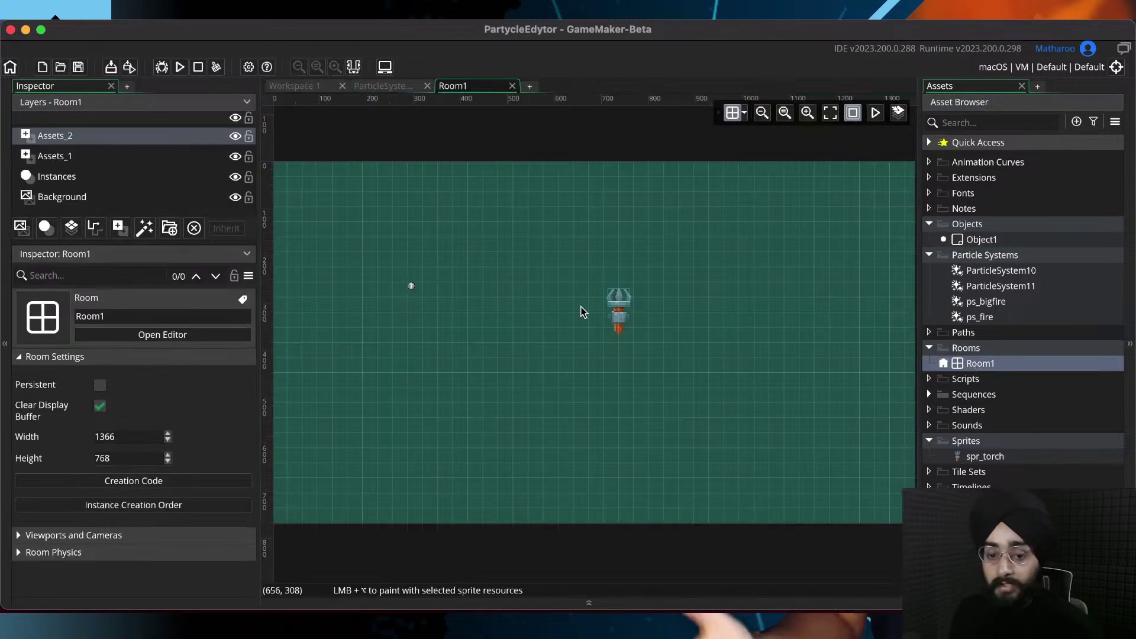
pyautogui.scroll(4, 636, 303)
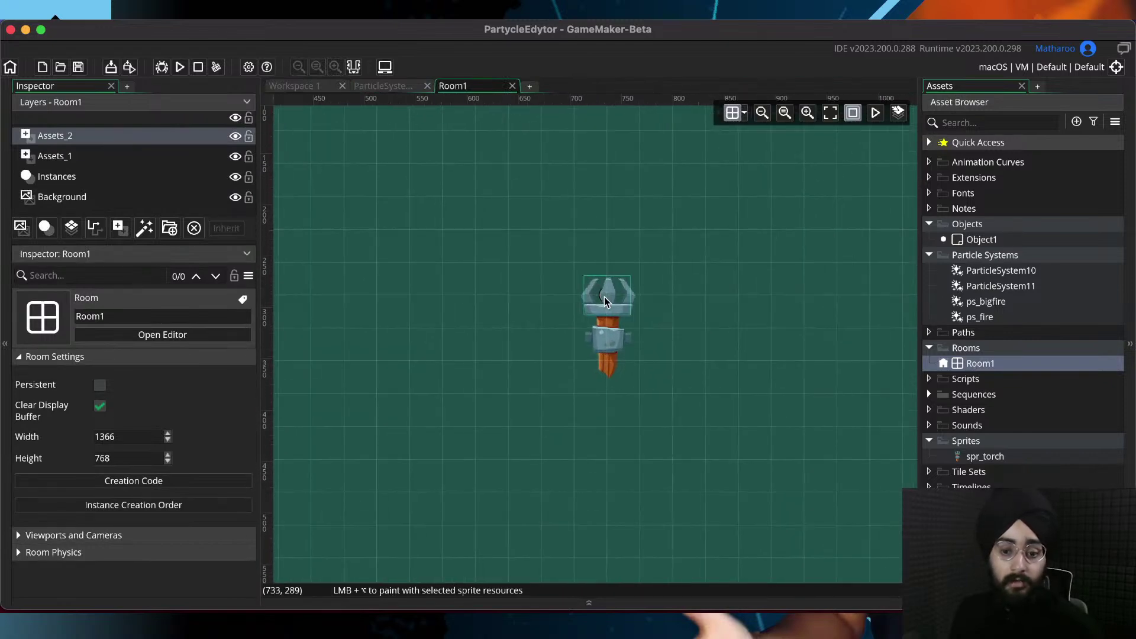
pyautogui.click(608, 325)
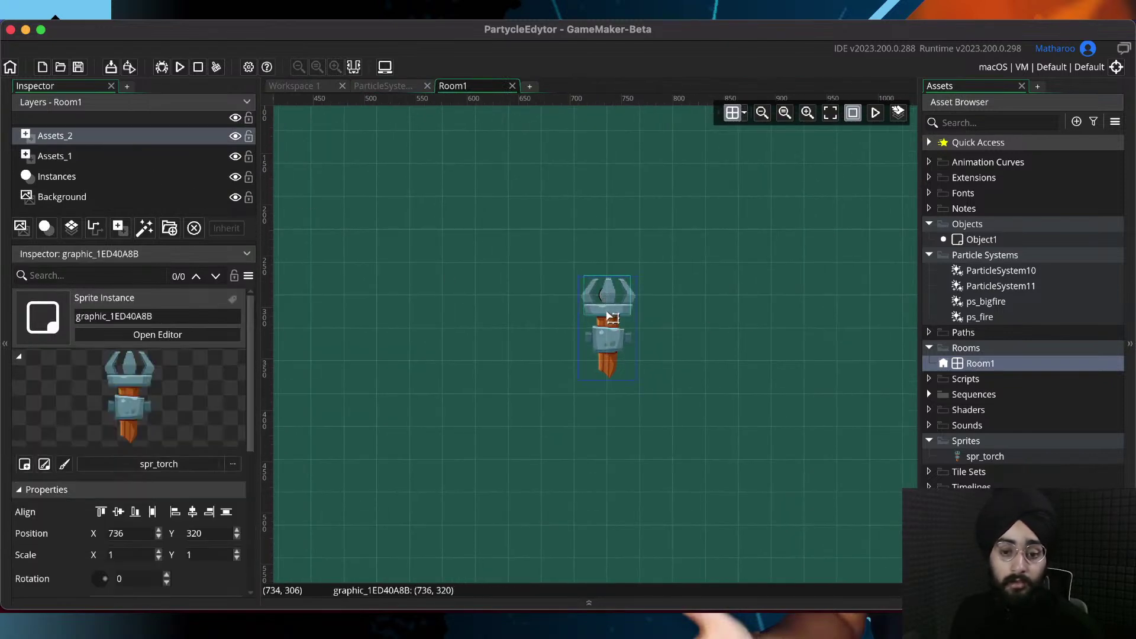
pyautogui.click(135, 156)
pyautogui.moveTo(608, 320); pyautogui.dragTo(608, 419)
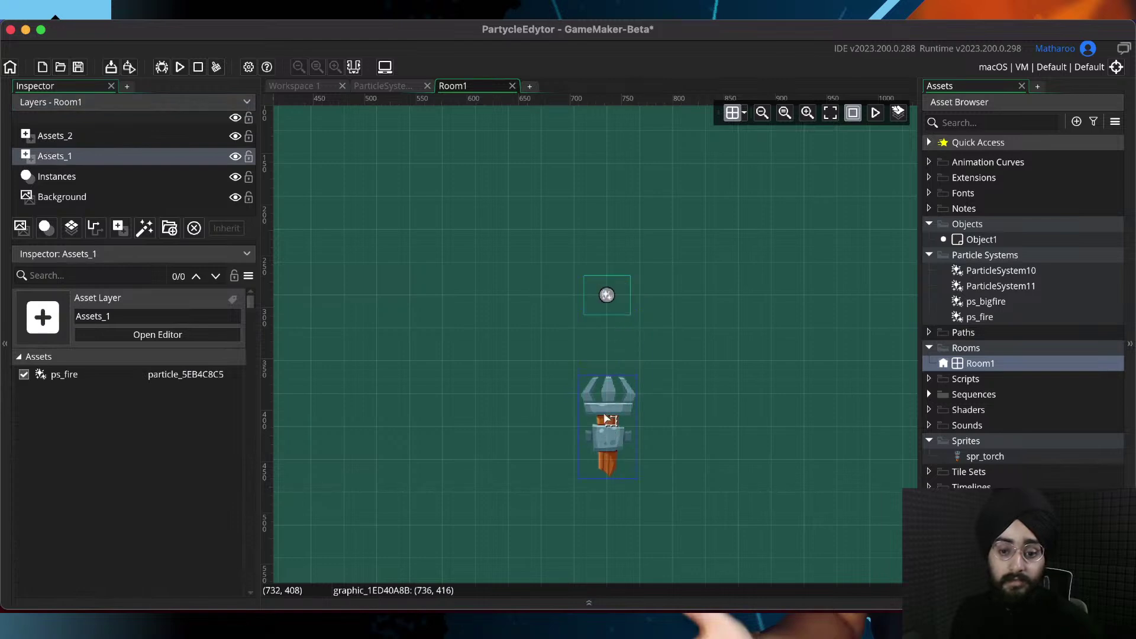
# Rotate the ps_fire particle instance in Room1 to about -172 degrees and set its colour to cyan 00E5FF
pyautogui.click(608, 296)
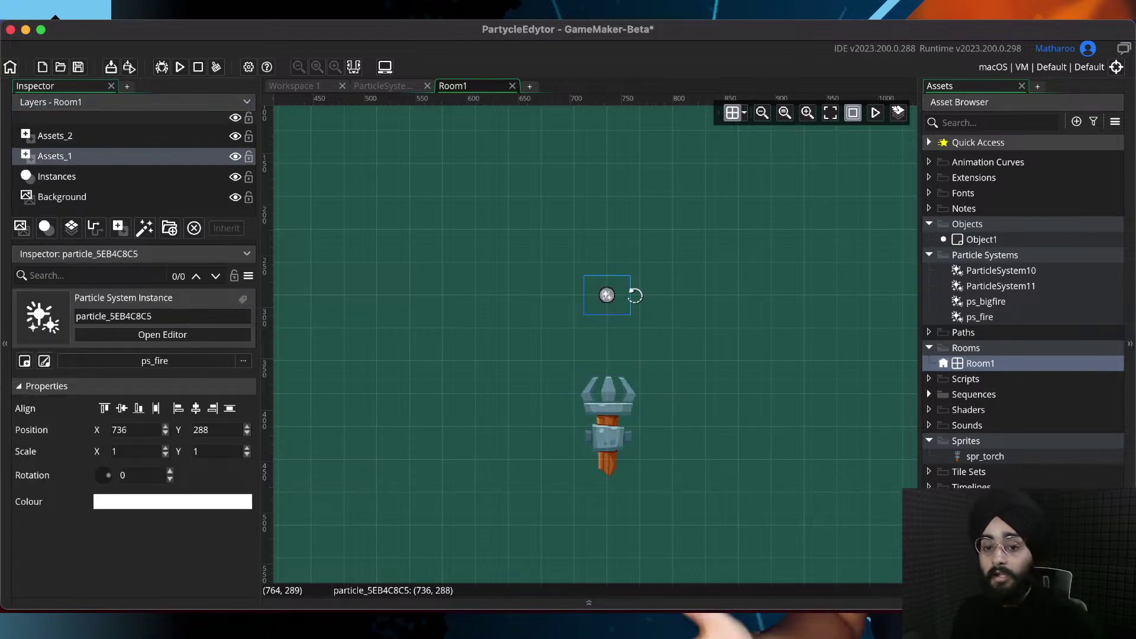
pyautogui.moveTo(635, 296); pyautogui.dragTo(527, 302)
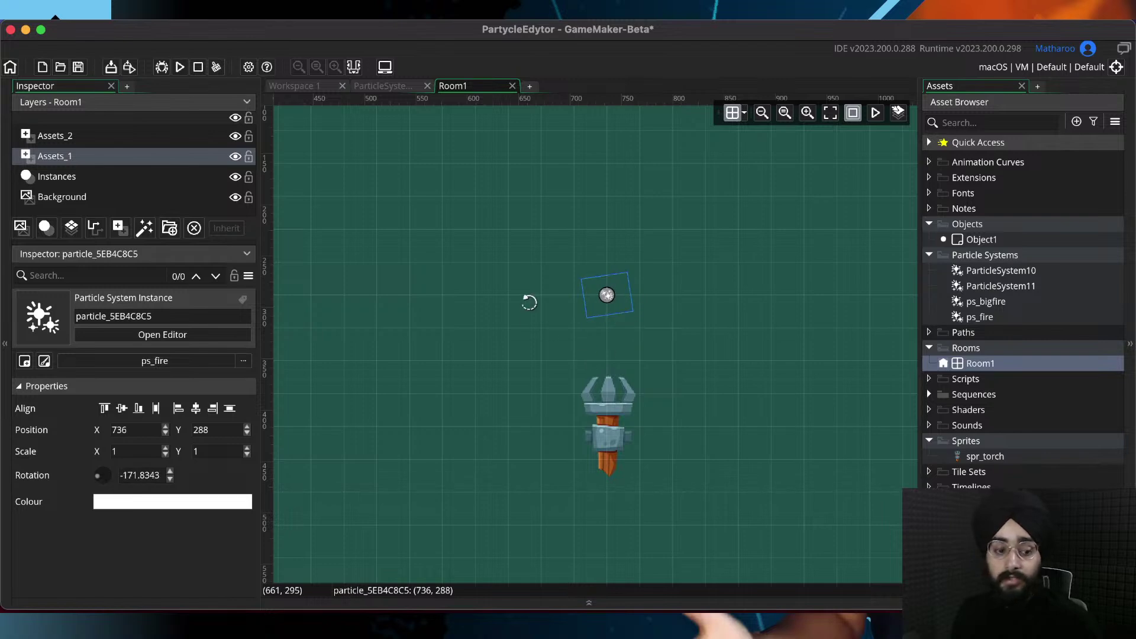
pyautogui.click(233, 501)
pyautogui.click(101, 99)
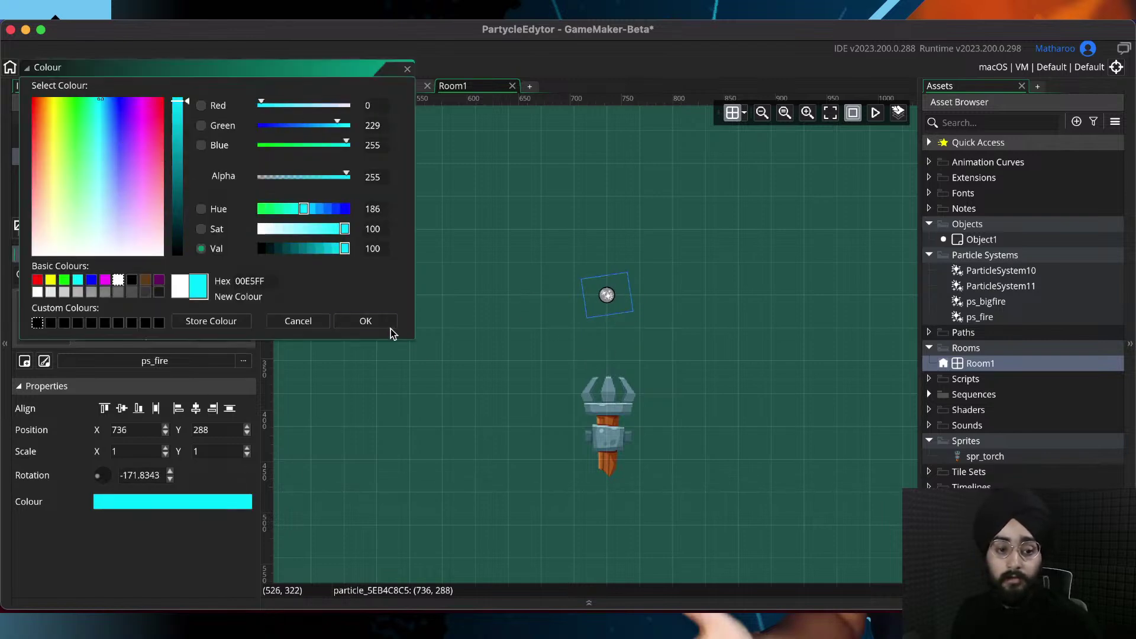
pyautogui.click(365, 321)
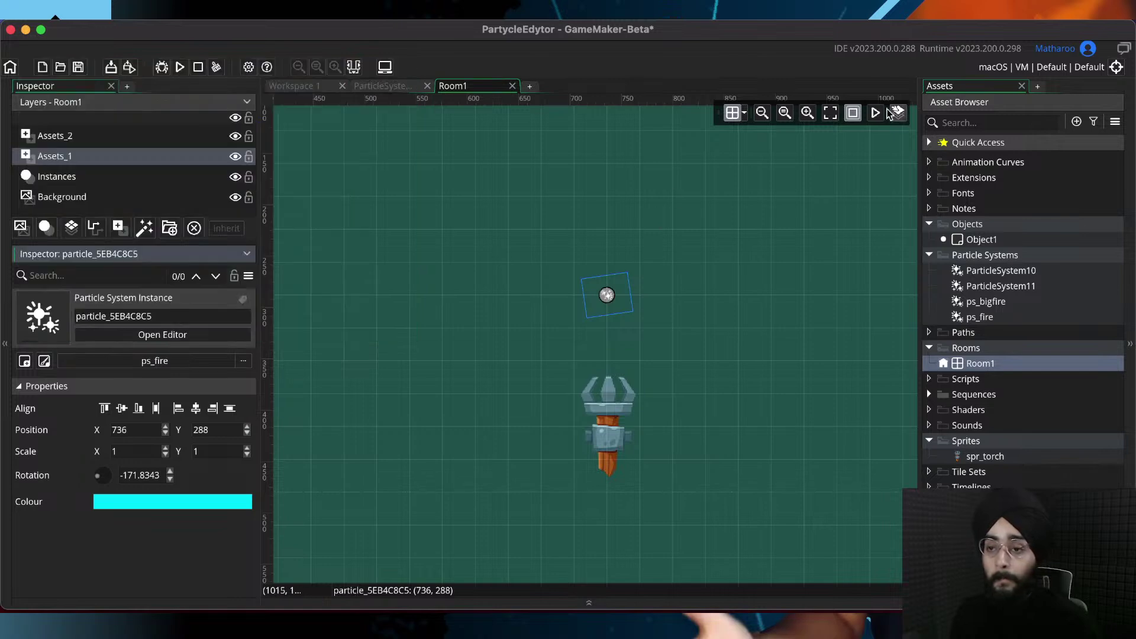
# Preview the animated room, rotate the ps_fire instance back to about -0.4 degrees, and close Room1
pyautogui.click(876, 113)
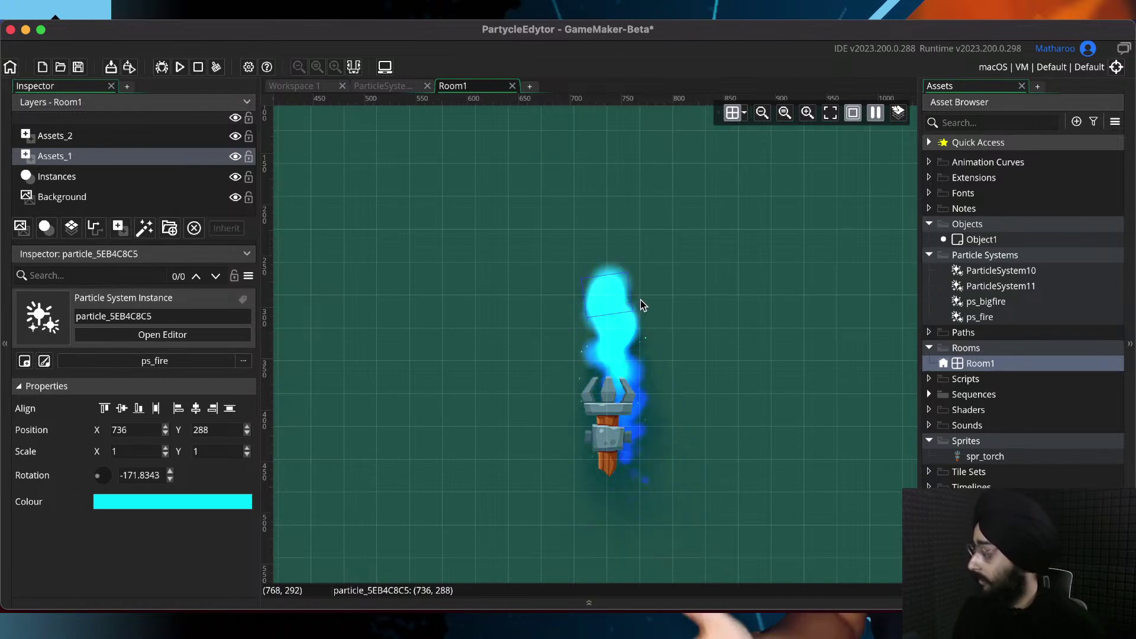
pyautogui.click(876, 113)
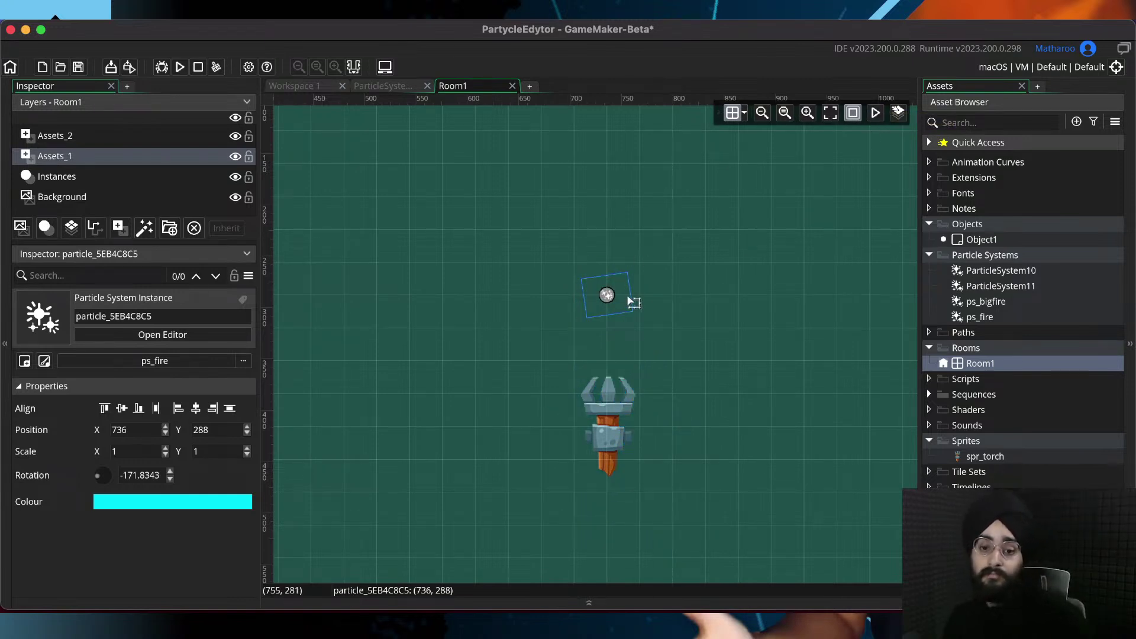
pyautogui.moveTo(633, 293); pyautogui.dragTo(565, 291)
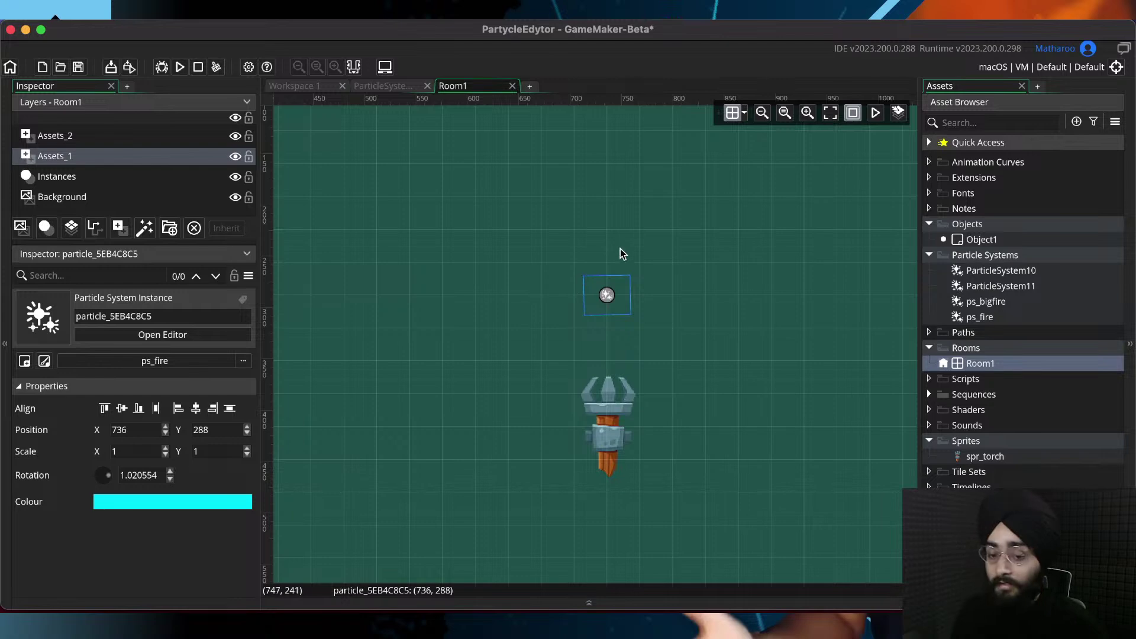
pyautogui.moveTo(634, 295); pyautogui.dragTo(636, 296)
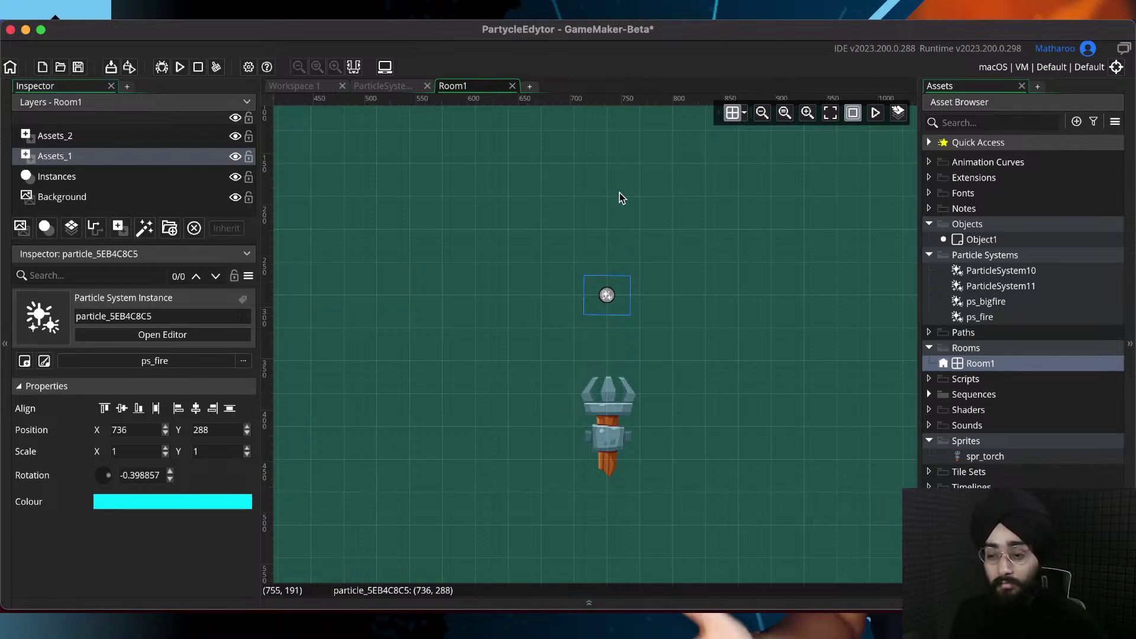
pyautogui.click(512, 86)
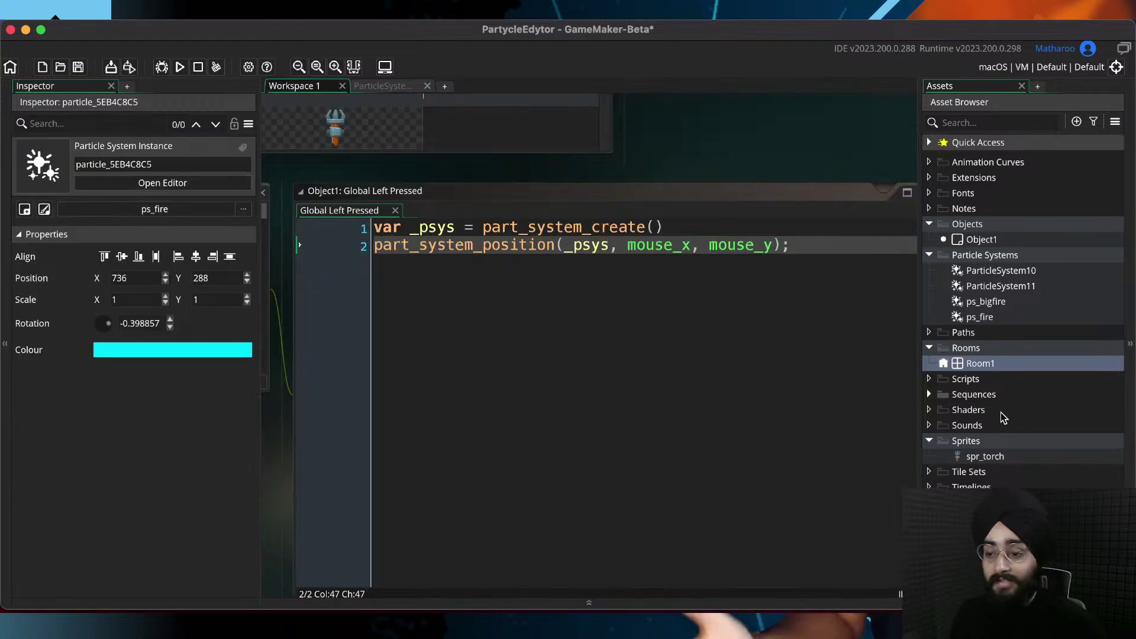
# Open Sequence1 to view the parameters available for its ParticleSystem10 track, and save the project
pyautogui.click(928, 395)
pyautogui.doubleClick(987, 410)
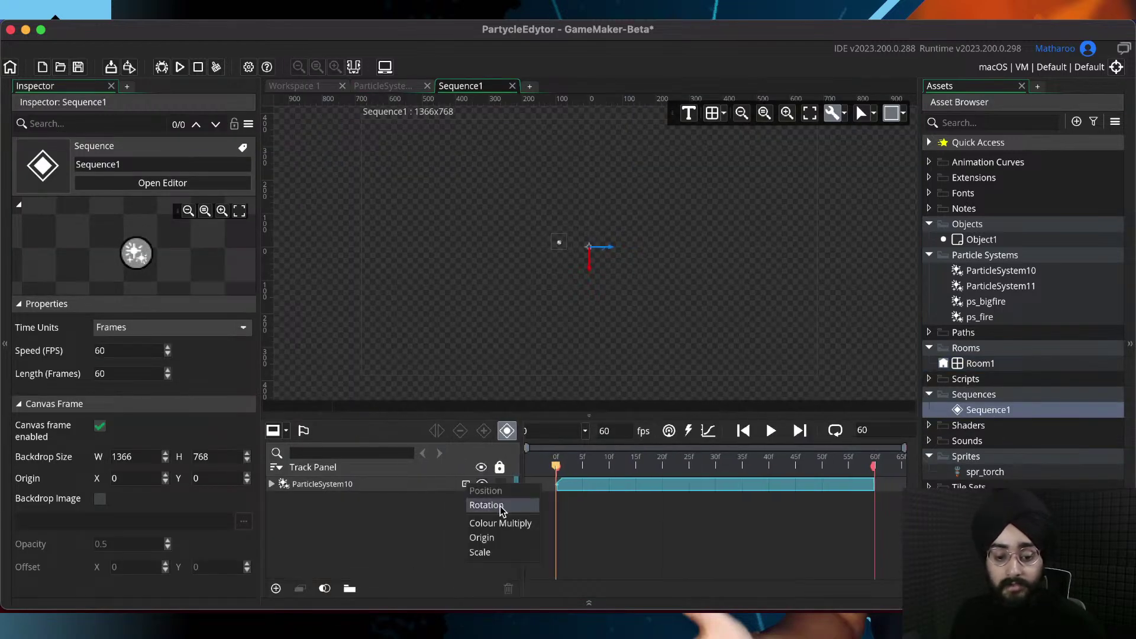
pyautogui.press('super+s')
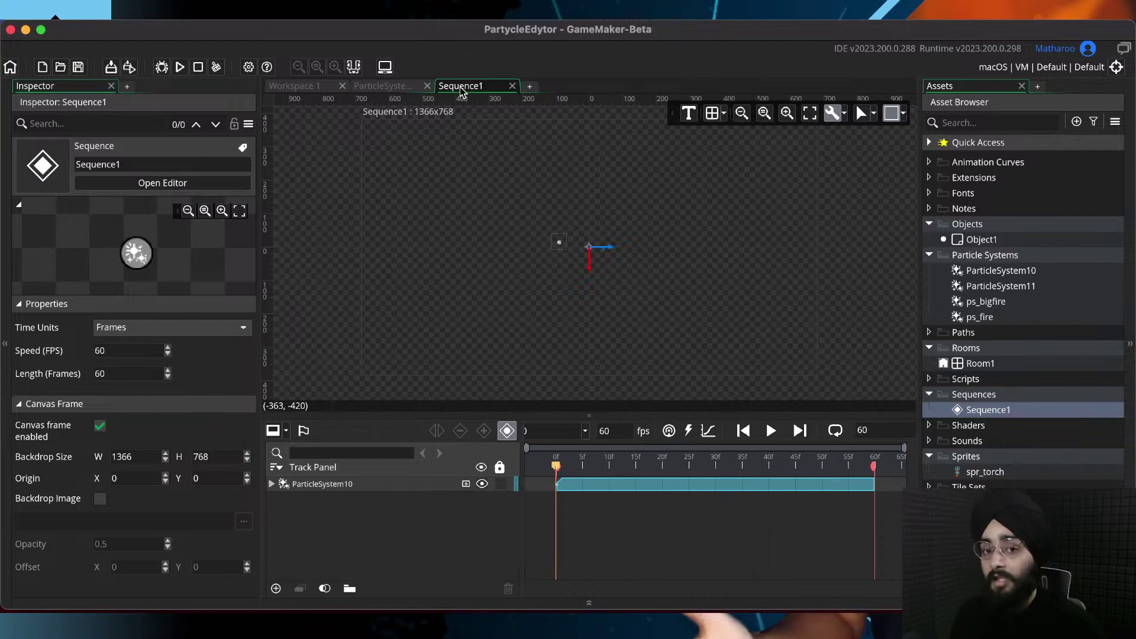
pyautogui.middleClick(462, 87)
# Examine the mouse_x and mouse_y arguments of the part_system_position call in Object1's Global Left Pressed code
pyautogui.click(558, 254)
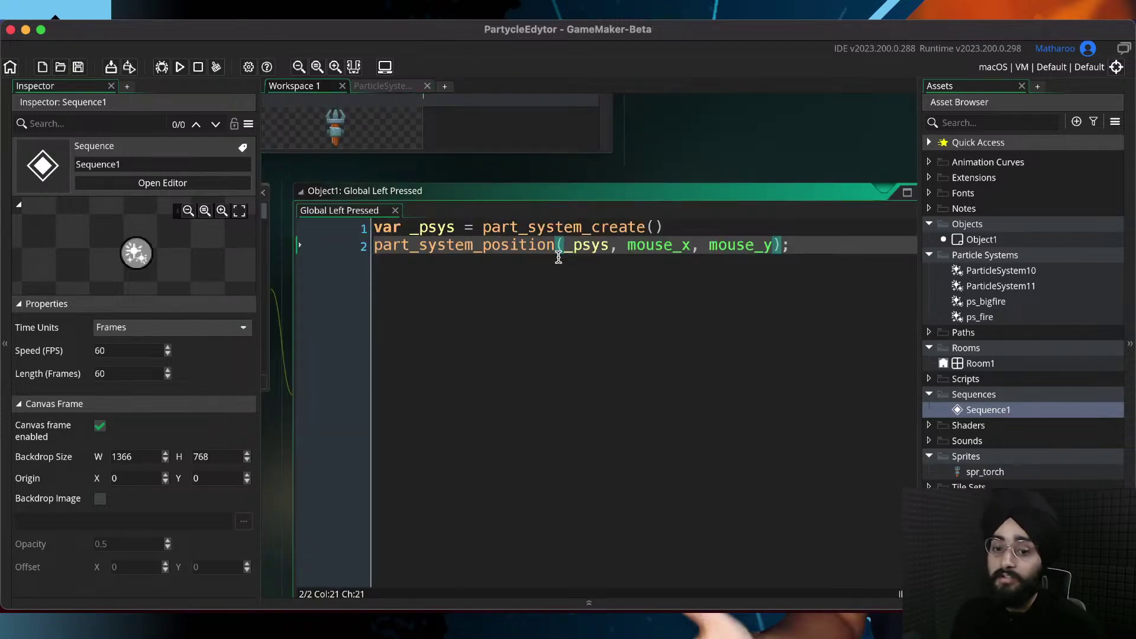
pyautogui.click(783, 247)
pyautogui.click(752, 248)
pyautogui.click(678, 246)
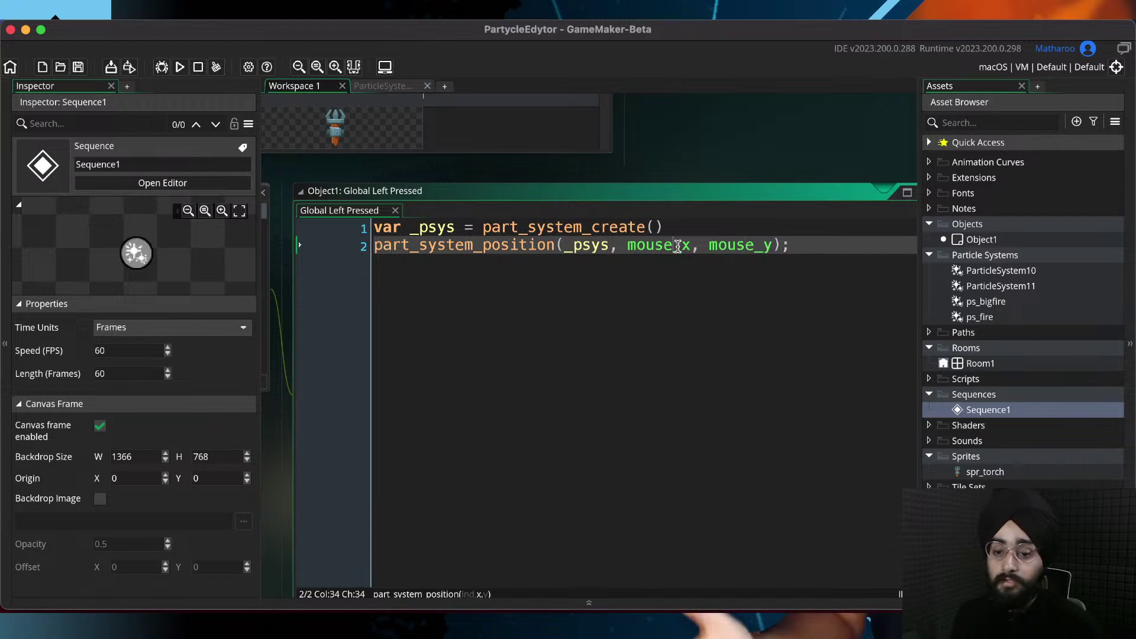
pyautogui.doubleClick(734, 246)
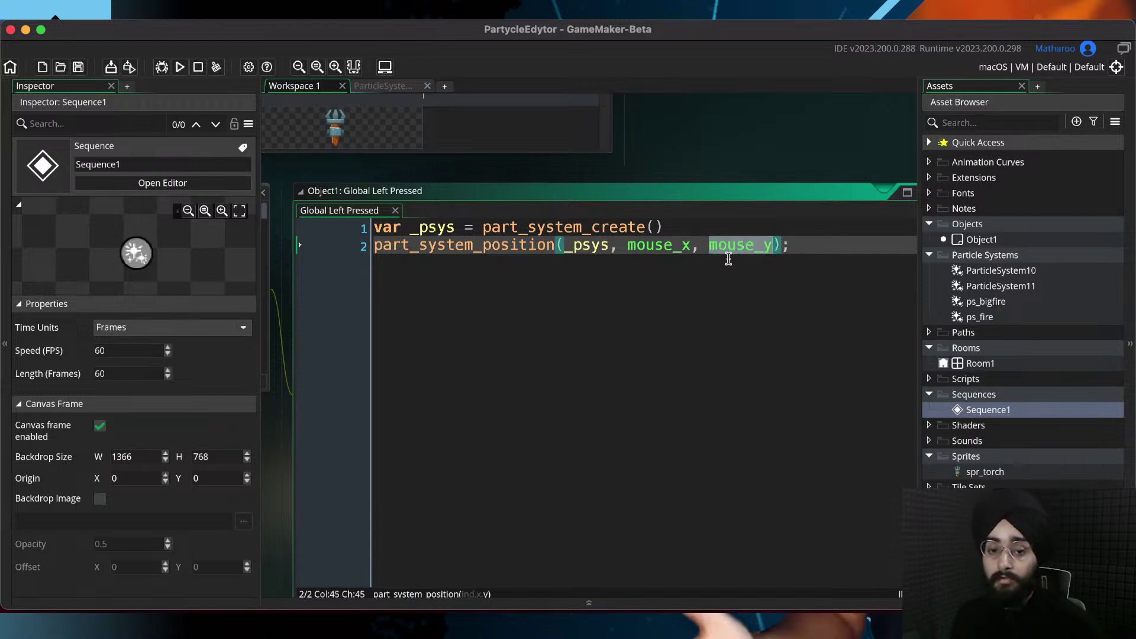
pyautogui.press('End')
pyautogui.moveTo(662, 151); pyautogui.dragTo(747, 152, button='middle')
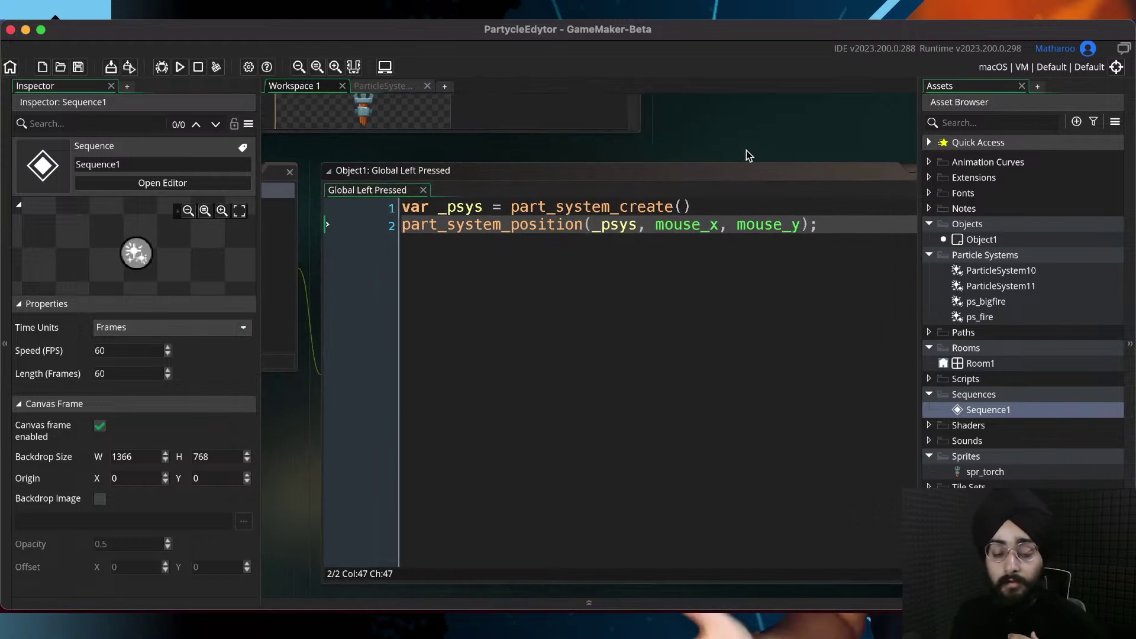
# Change the part_system_create() call assigned to _psys in Object1's Global Left Pressed code to part_system_create_layer
pyautogui.click(825, 241)
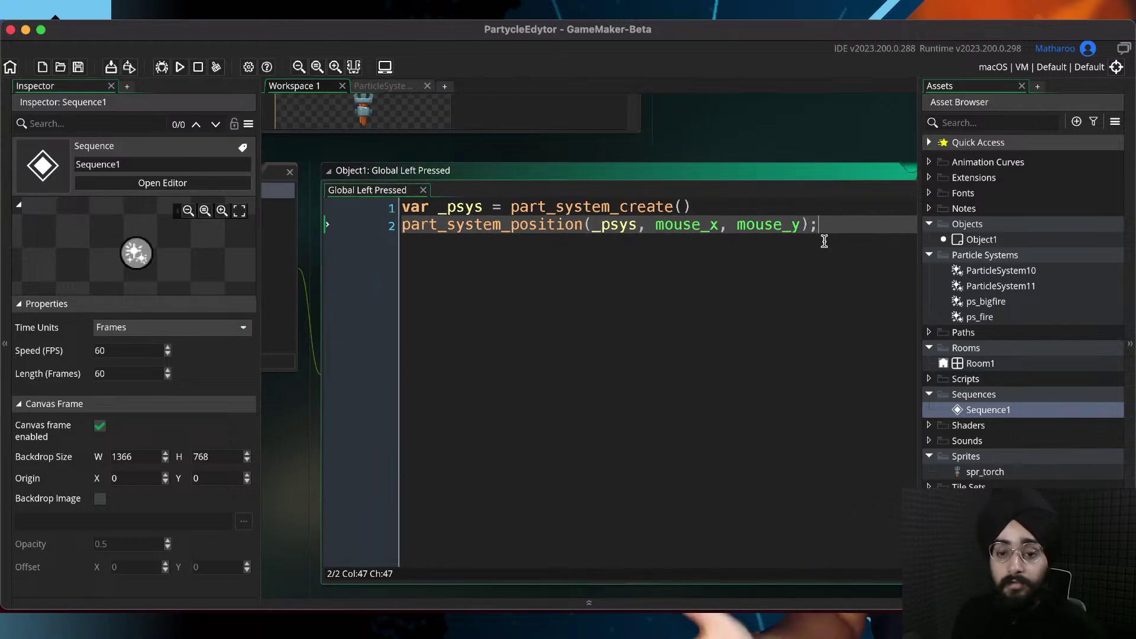
pyautogui.click(688, 207)
pyautogui.press('BackSpace')
pyautogui.press('BackSpace')
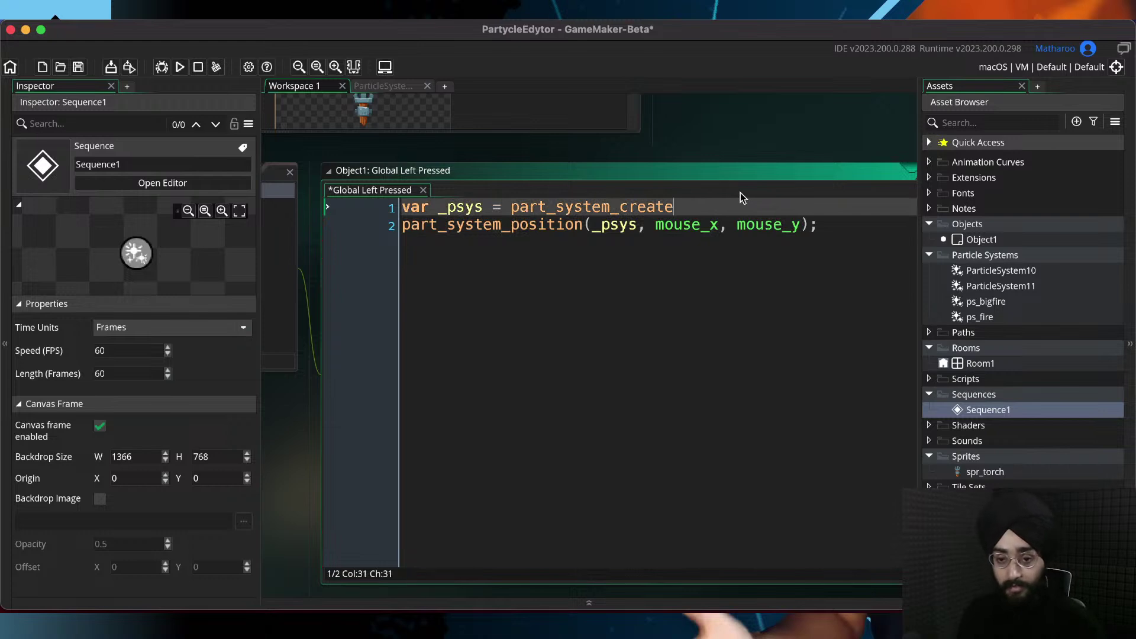
pyautogui.write('_')
pyautogui.write('la')
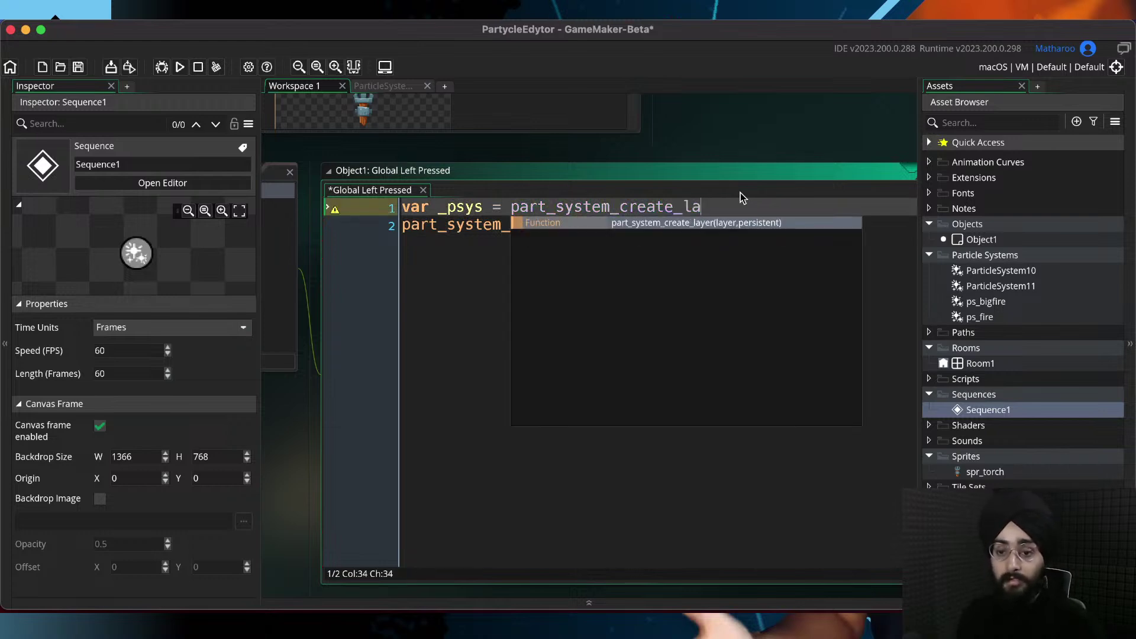
pyautogui.write('yer(')
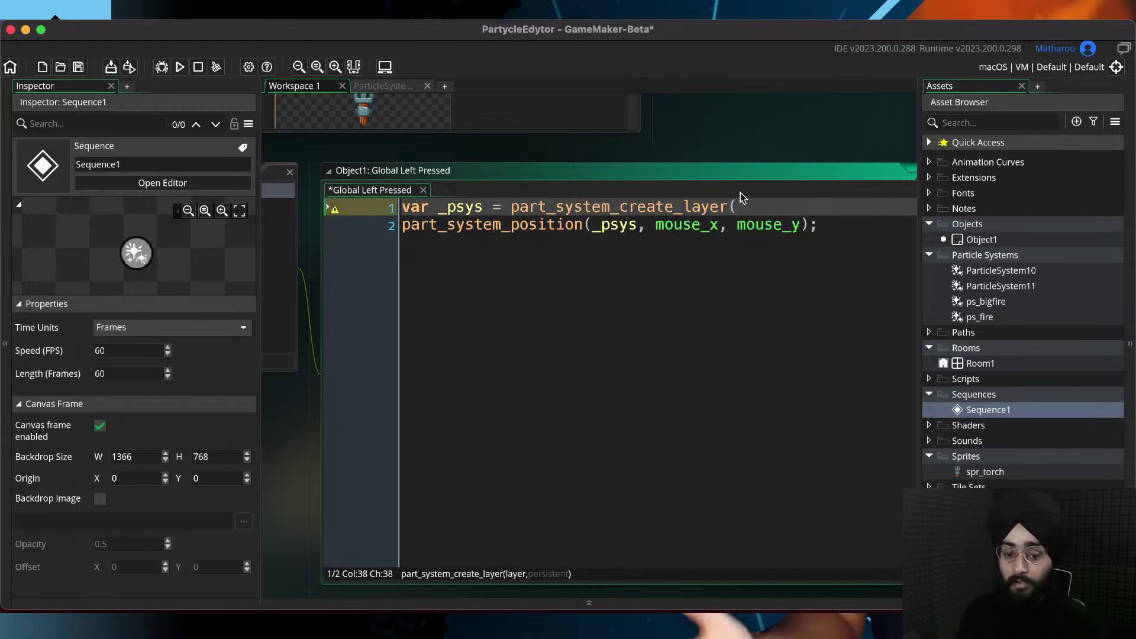
# Give part_system_create_layer the arguments "Assets_1", 1 and ParticleSystem10, and save the project
pyautogui.moveTo(762, 208); pyautogui.dragTo(697, 210, button='middle')
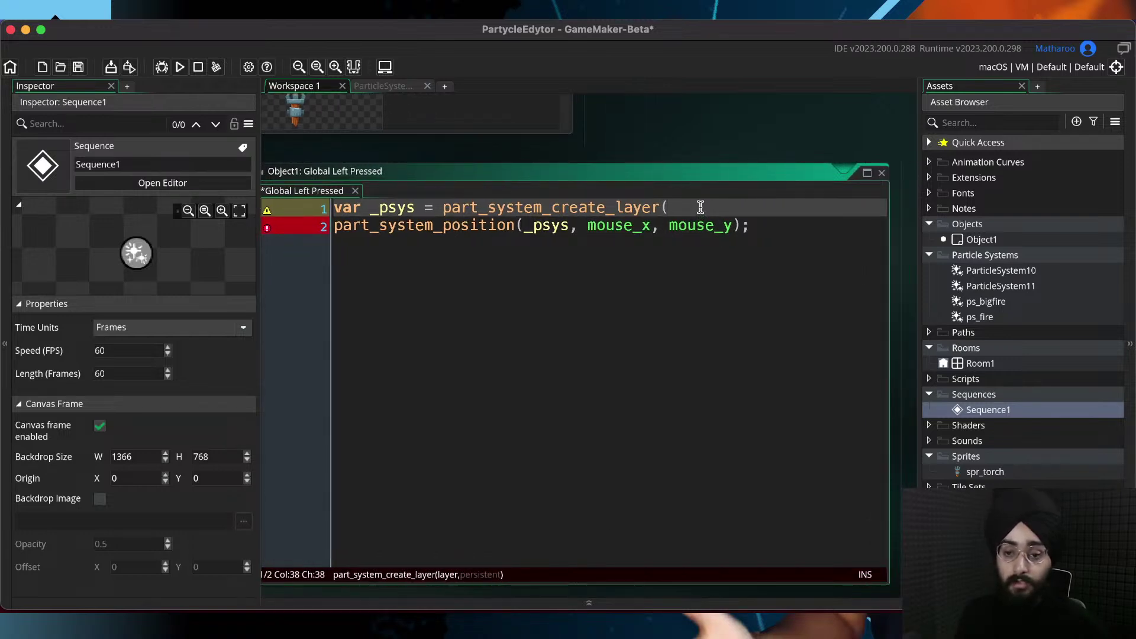
pyautogui.write('"Assets_1", 1')
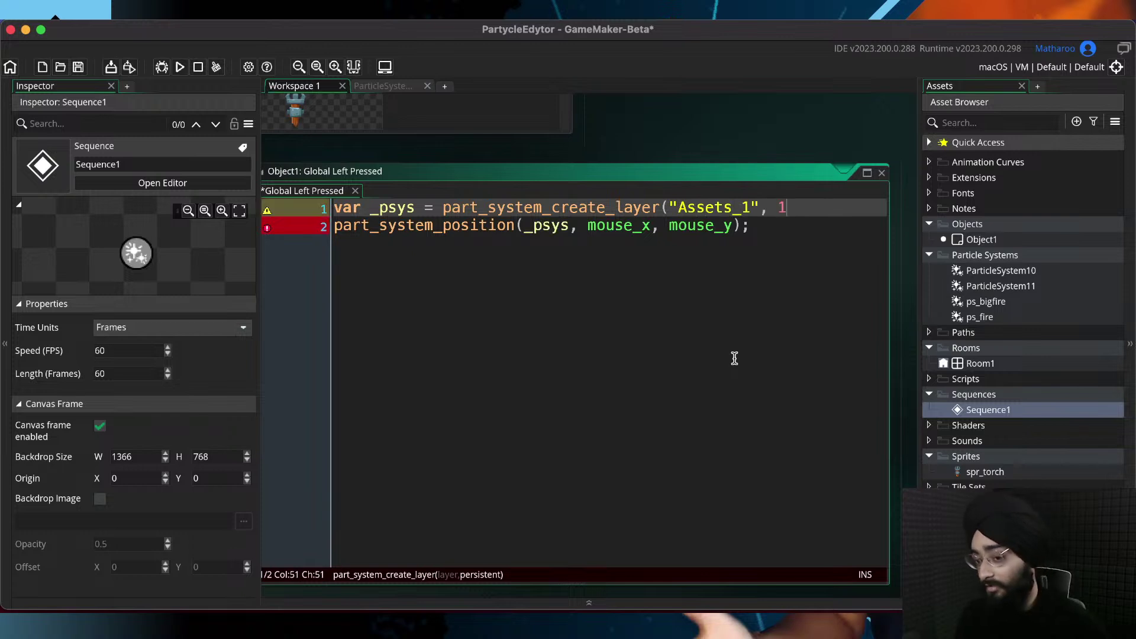
pyautogui.write(', P')
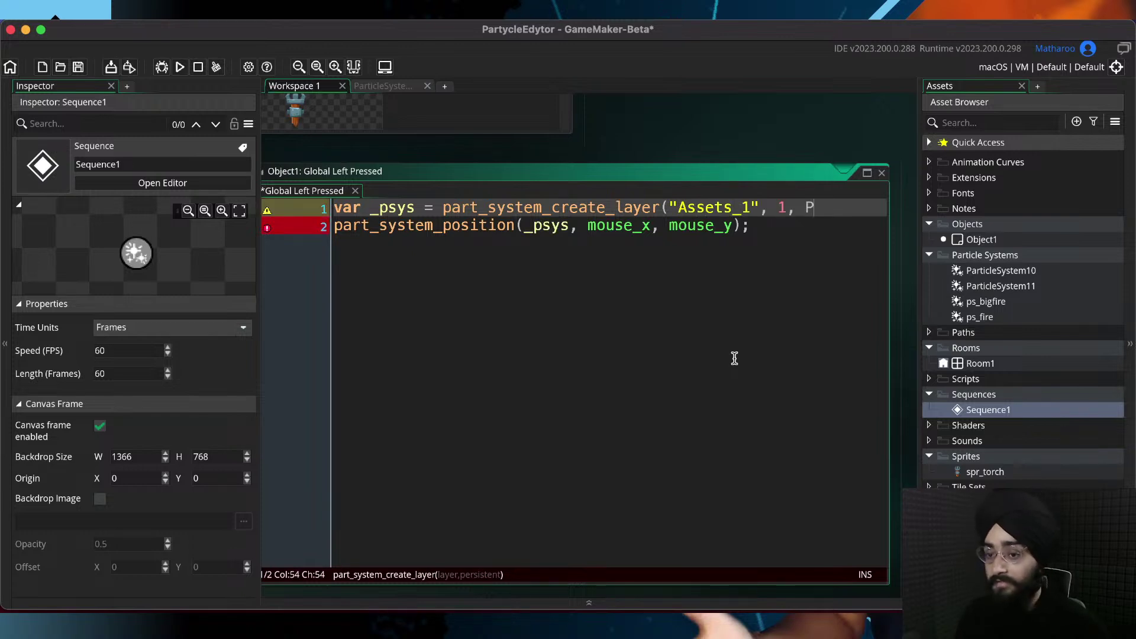
pyautogui.write('articleSystem10)')
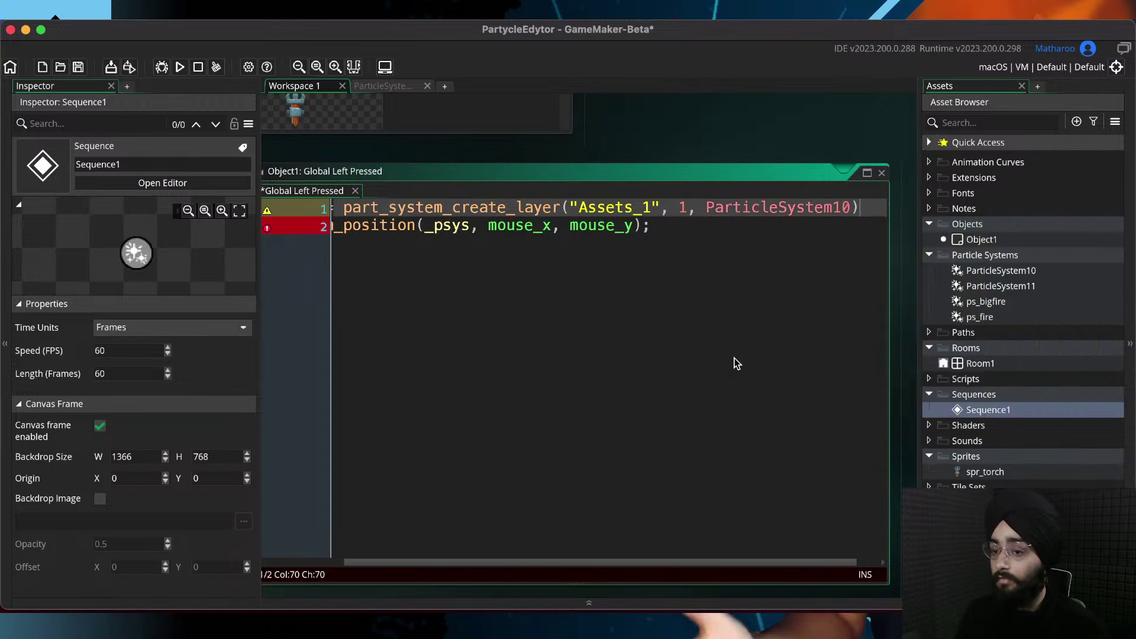
pyautogui.press('super+s')
# Delete the part_system_create_layer call from line 1, leaving only var _psys = in the code
pyautogui.moveTo(860, 208); pyautogui.dragTo(353, 208)
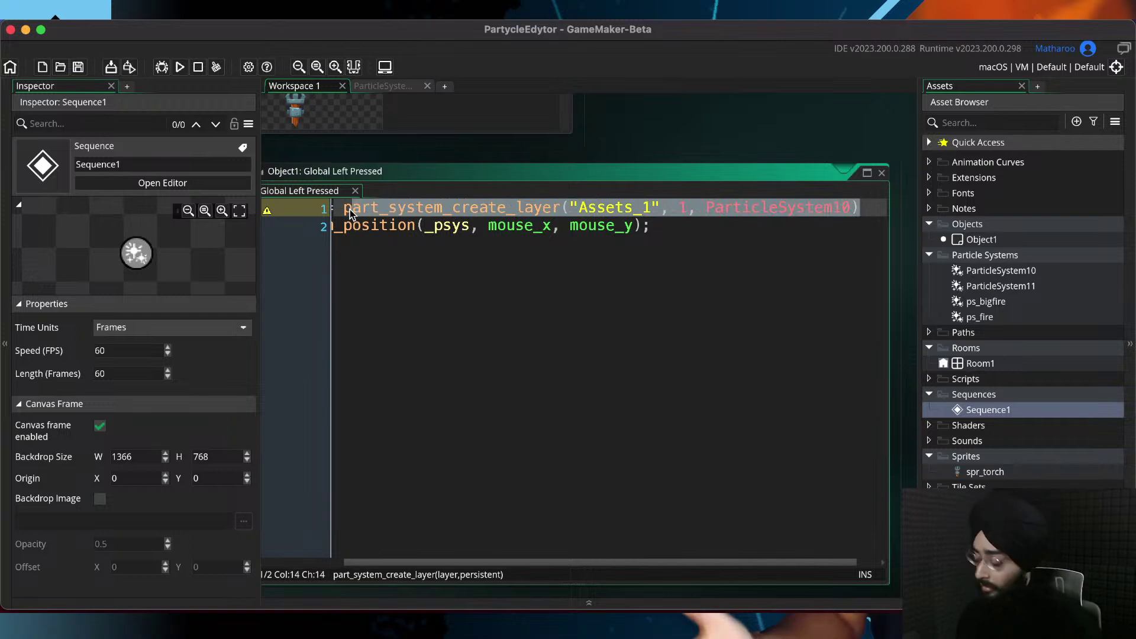
pyautogui.press('BackSpace')
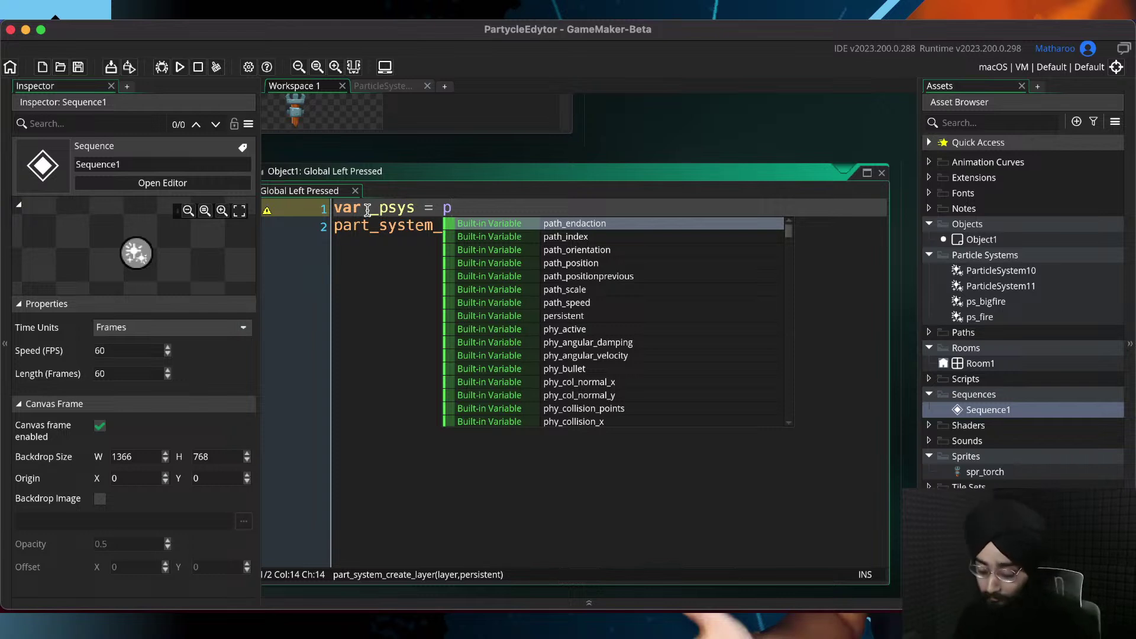
pyautogui.press('Escape')
pyautogui.press('BackSpace')
# View the blue flame preview of the particle system with Embers, Flame and Smoke emitters, and close its editor
pyautogui.click(382, 86)
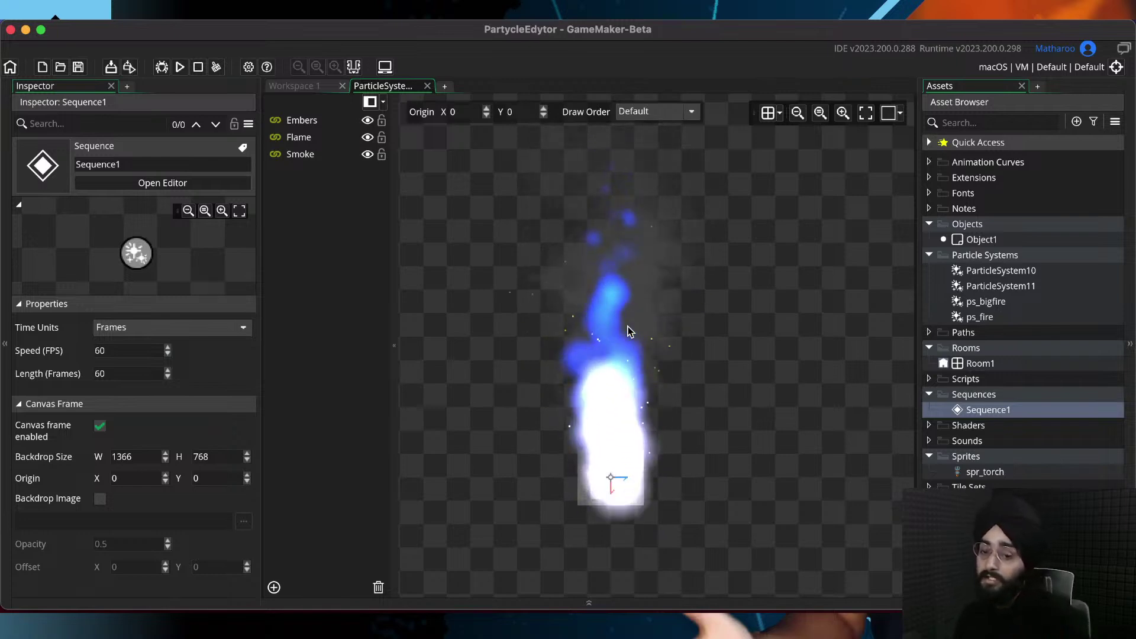
pyautogui.moveTo(629, 326); pyautogui.dragTo(626, 348, button='middle')
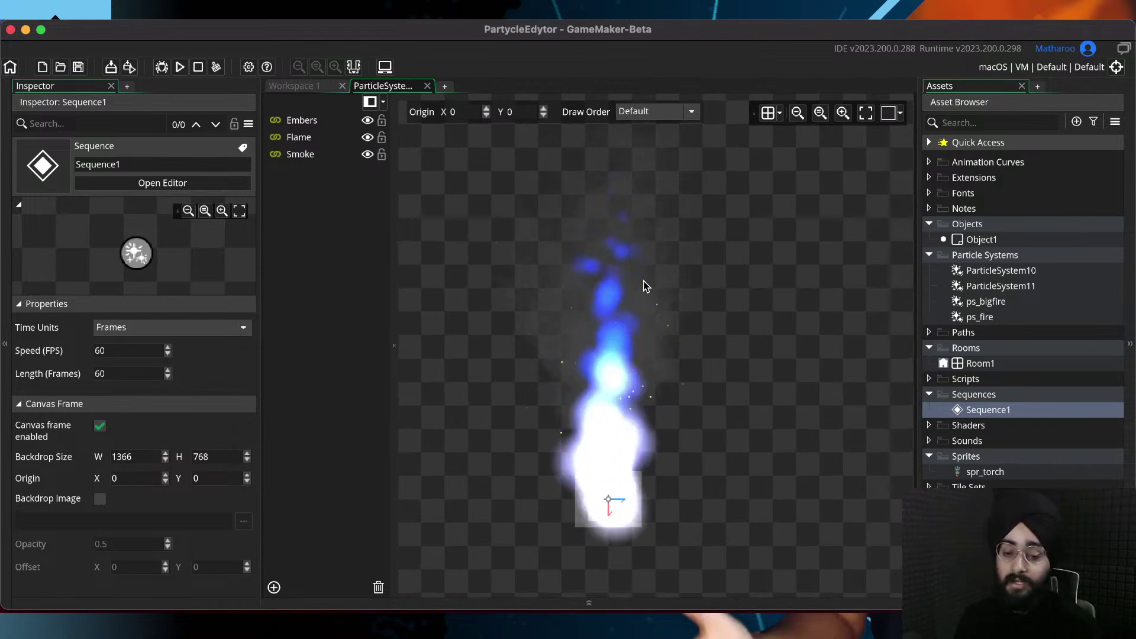
pyautogui.moveTo(643, 279); pyautogui.dragTo(646, 304, button='middle')
pyautogui.click(427, 86)
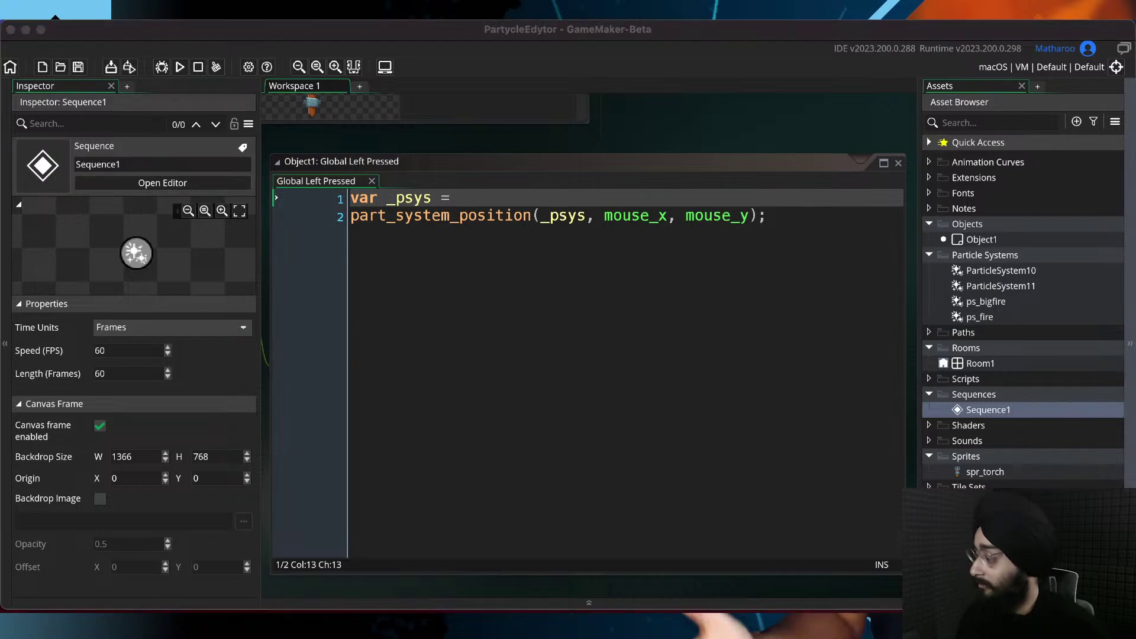
pyautogui.click(667, 144)
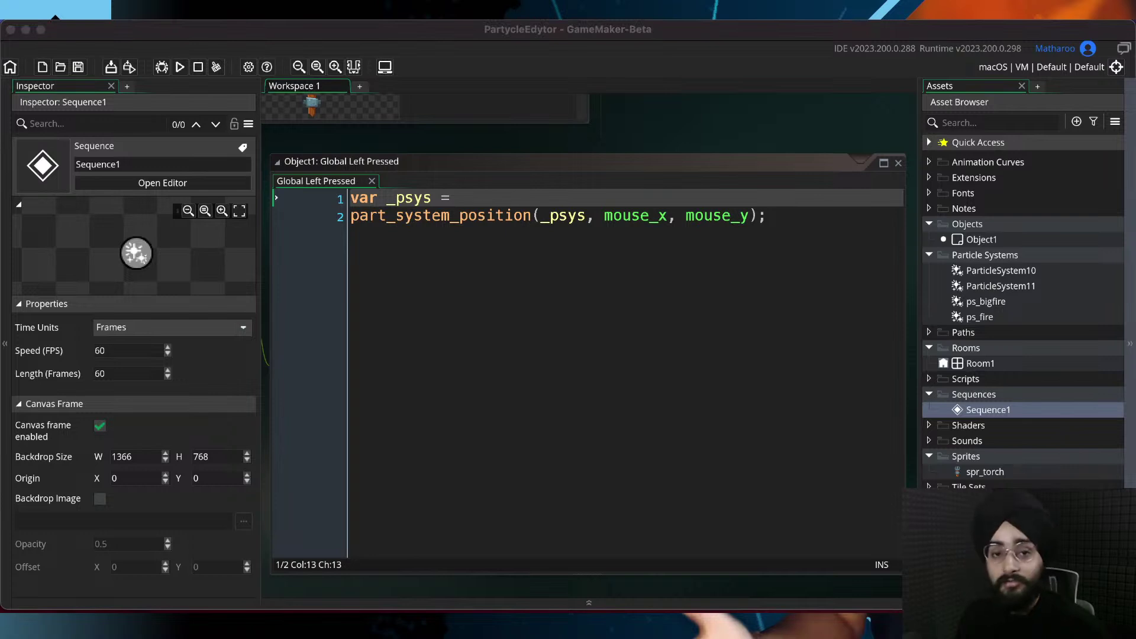
pyautogui.click(623, 105)
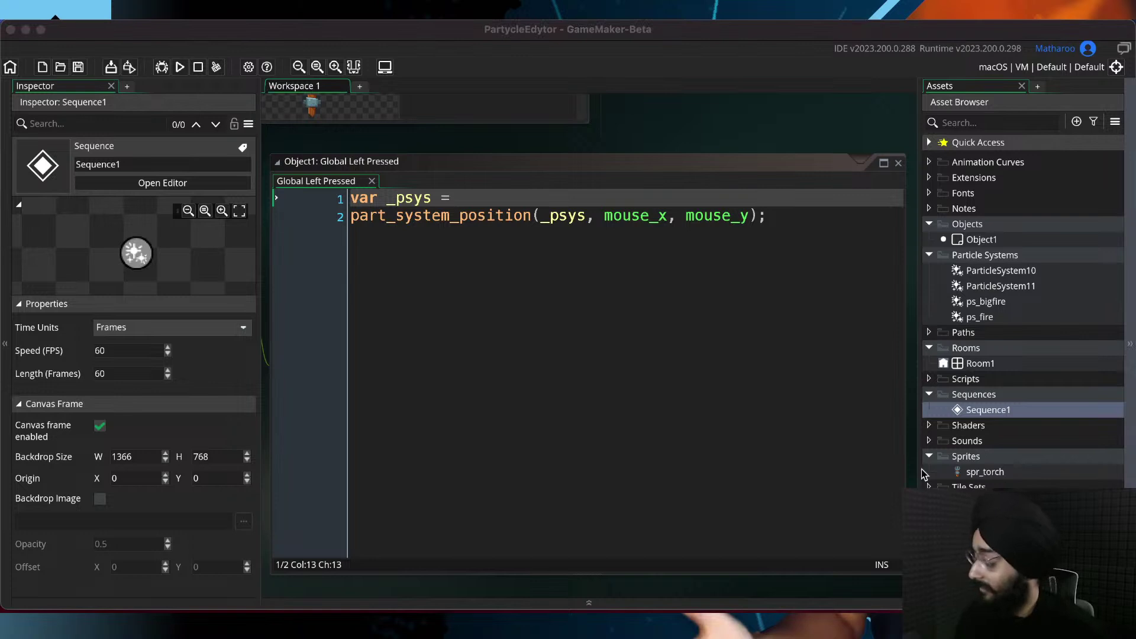
pyautogui.click(712, 141)
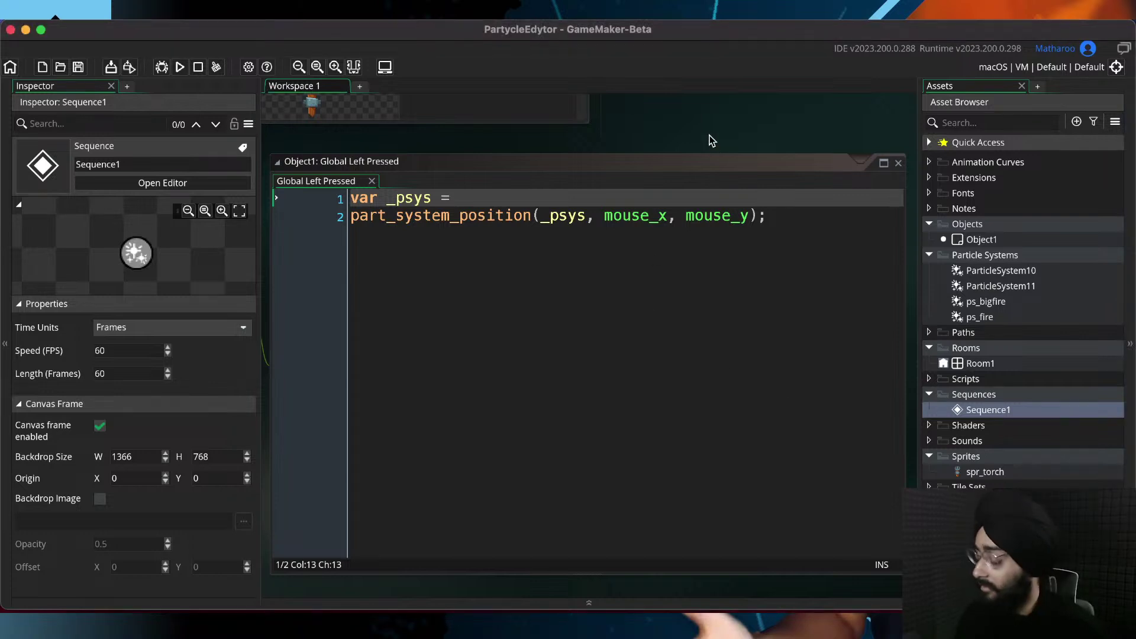
pyautogui.scroll(5, 712, 141)
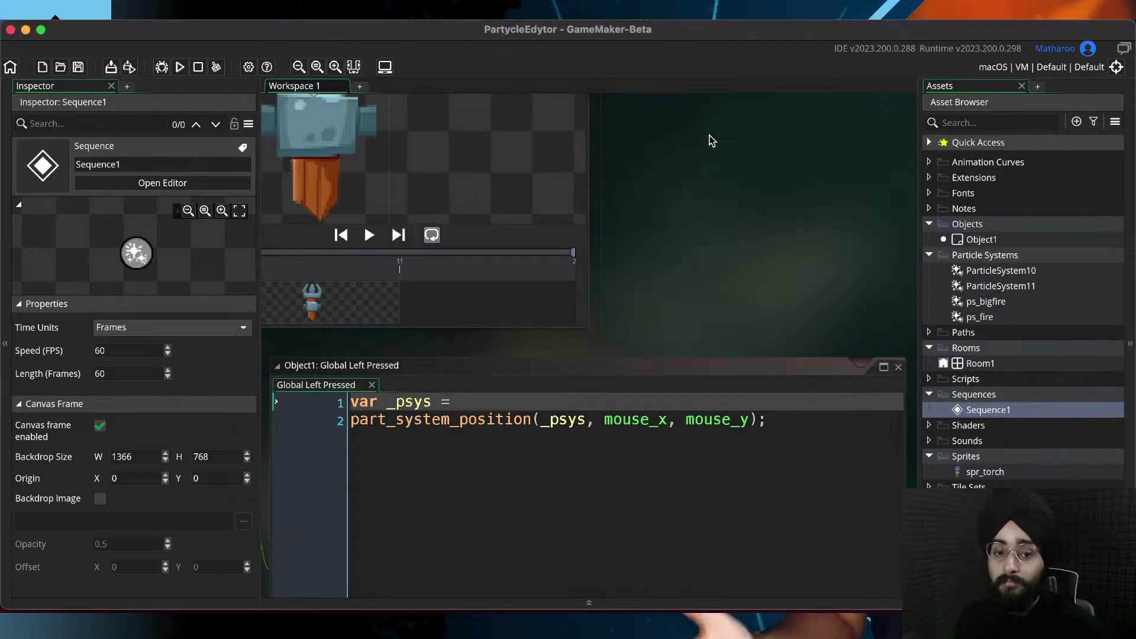
pyautogui.scroll(-4, 712, 141)
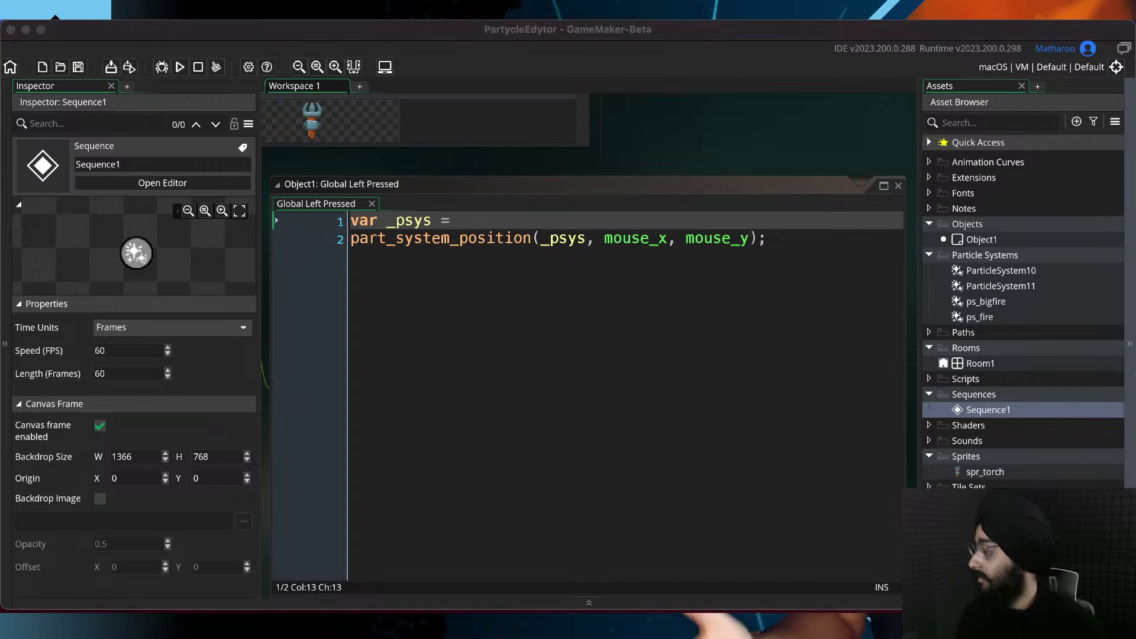
pyautogui.click(684, 164)
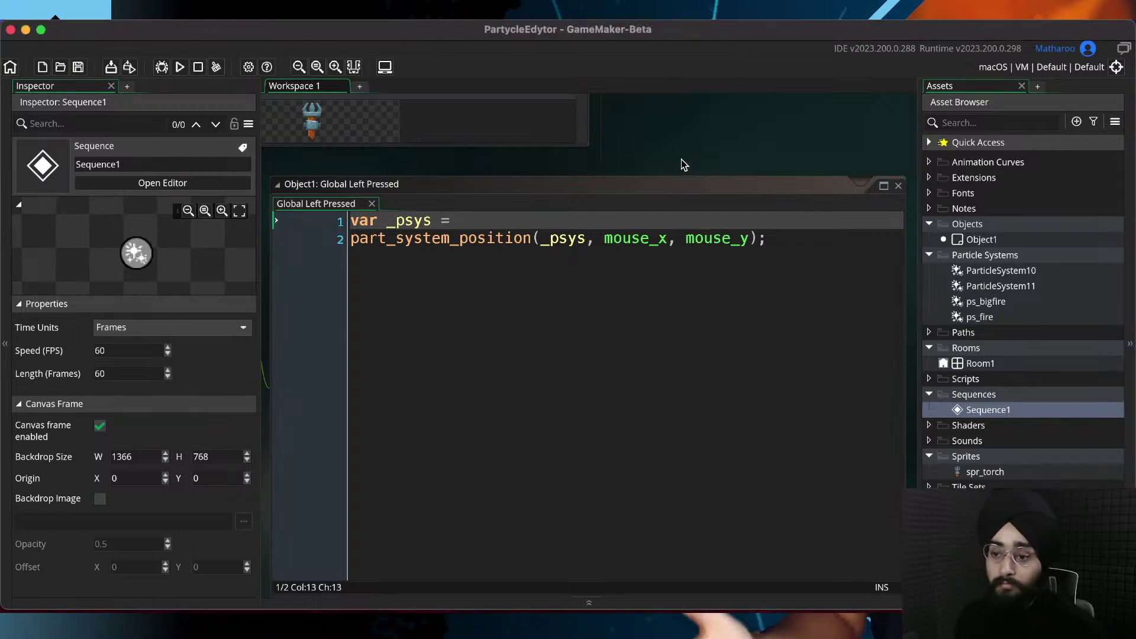